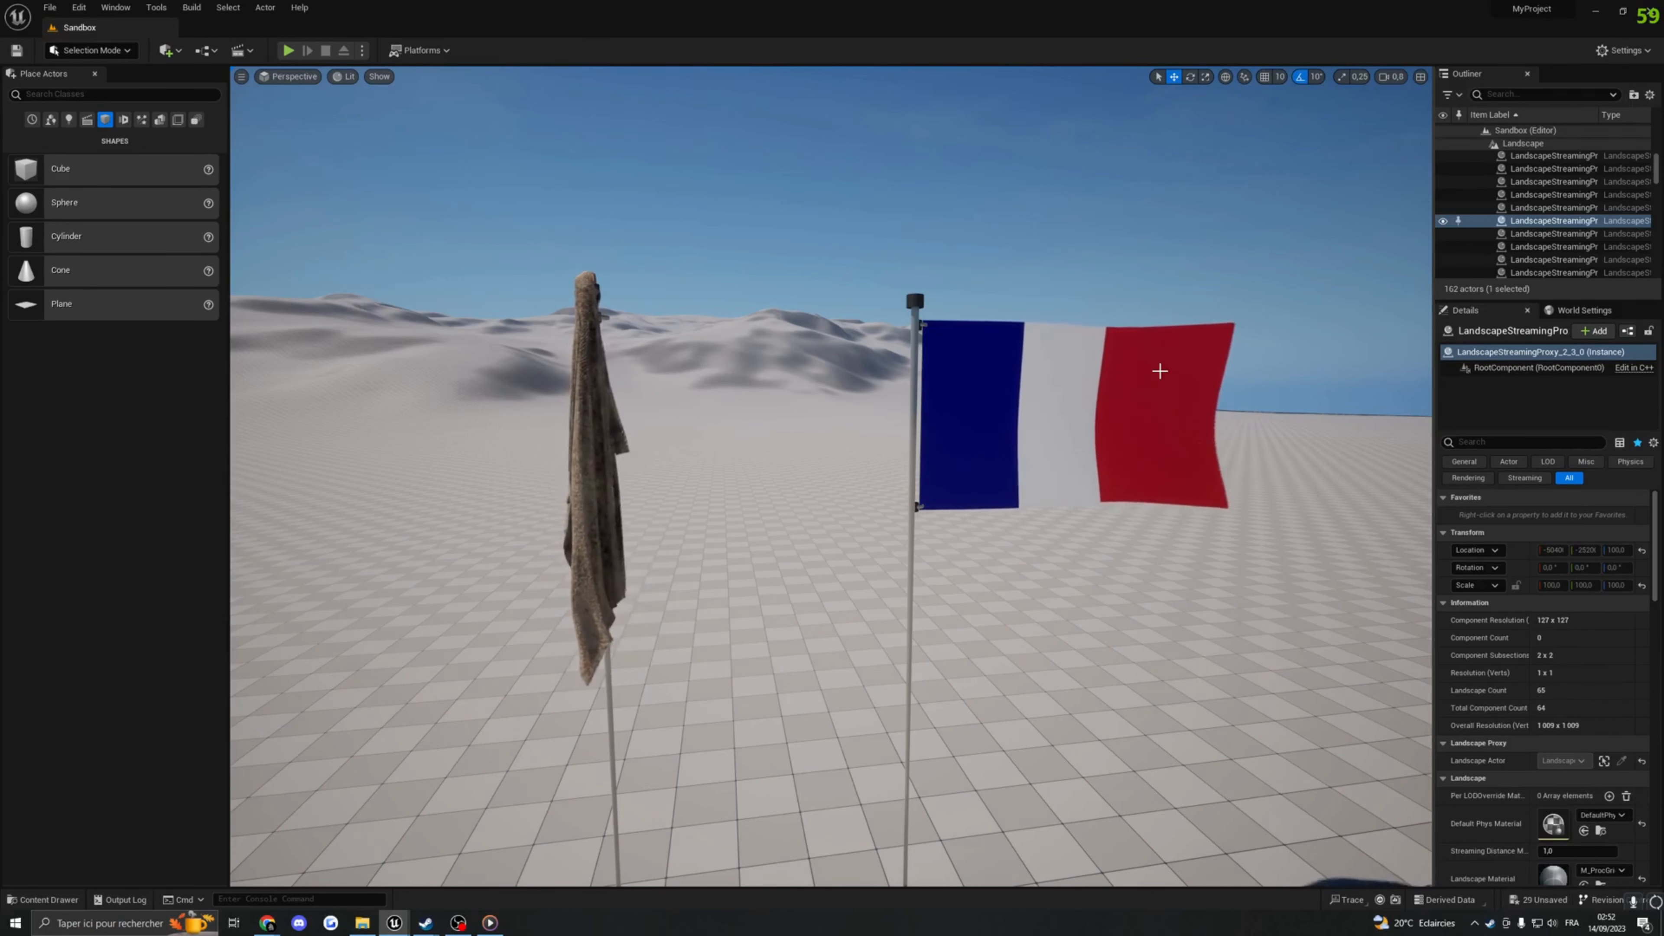
# Step: Examine the waving French flag in the level, and search the project content for "plane" to inspect the SM_Plane_HighRes mesh
pyautogui.moveTo(1160, 371); pyautogui.dragTo(592, 625)
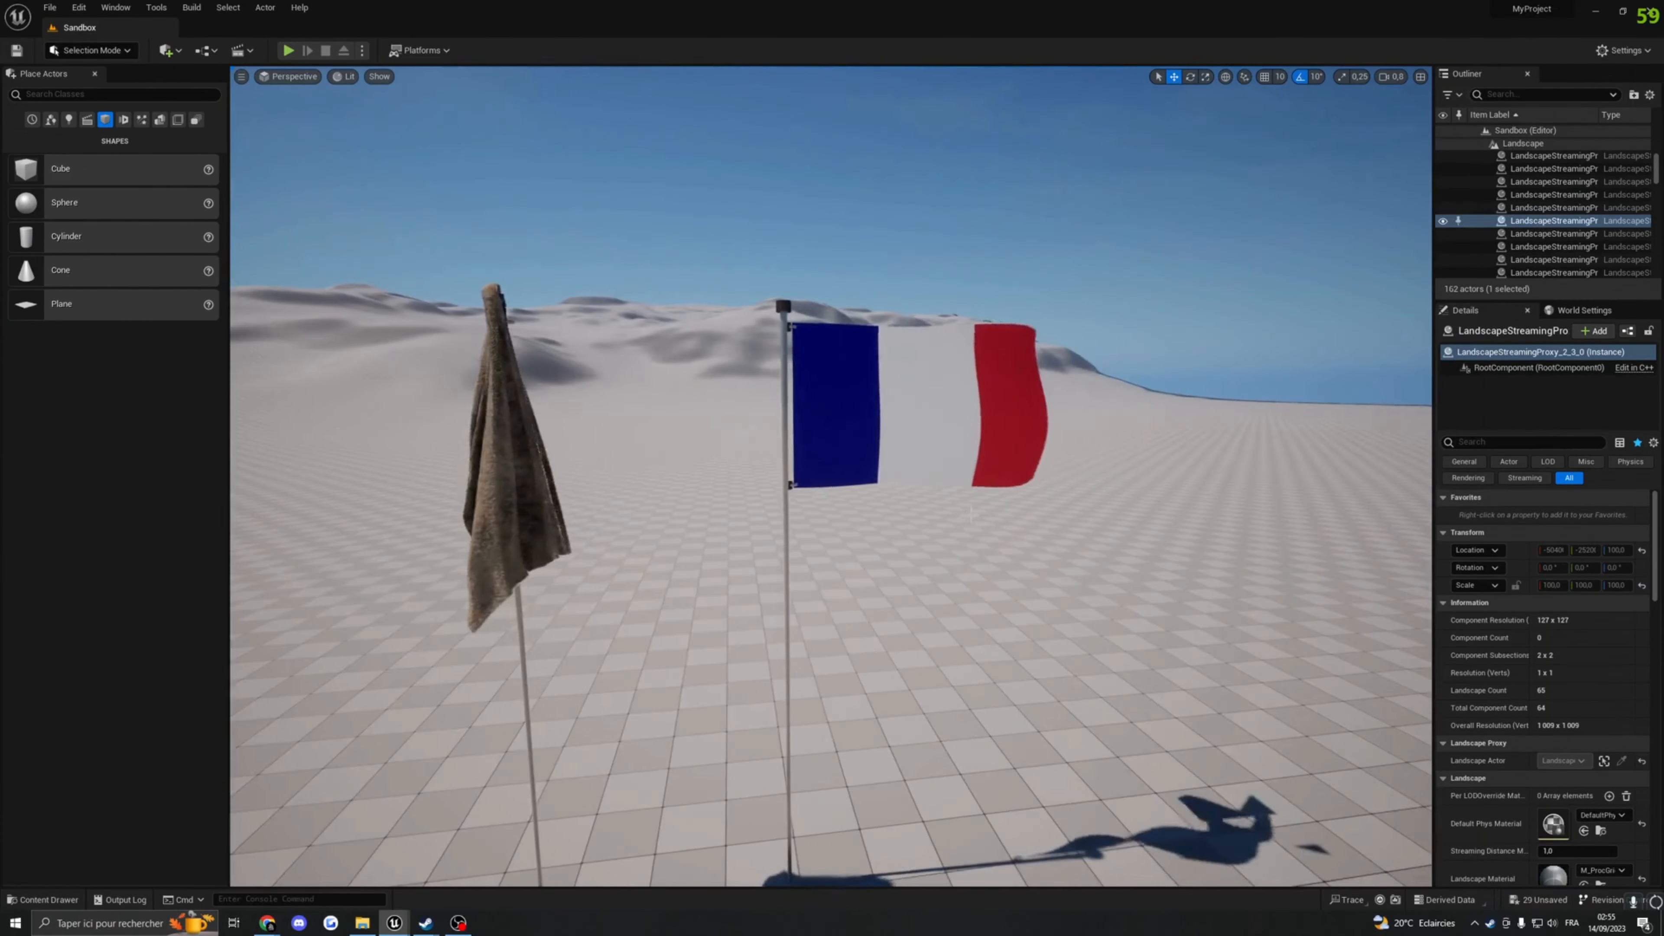
pyautogui.moveTo(972, 515); pyautogui.dragTo(1002, 459)
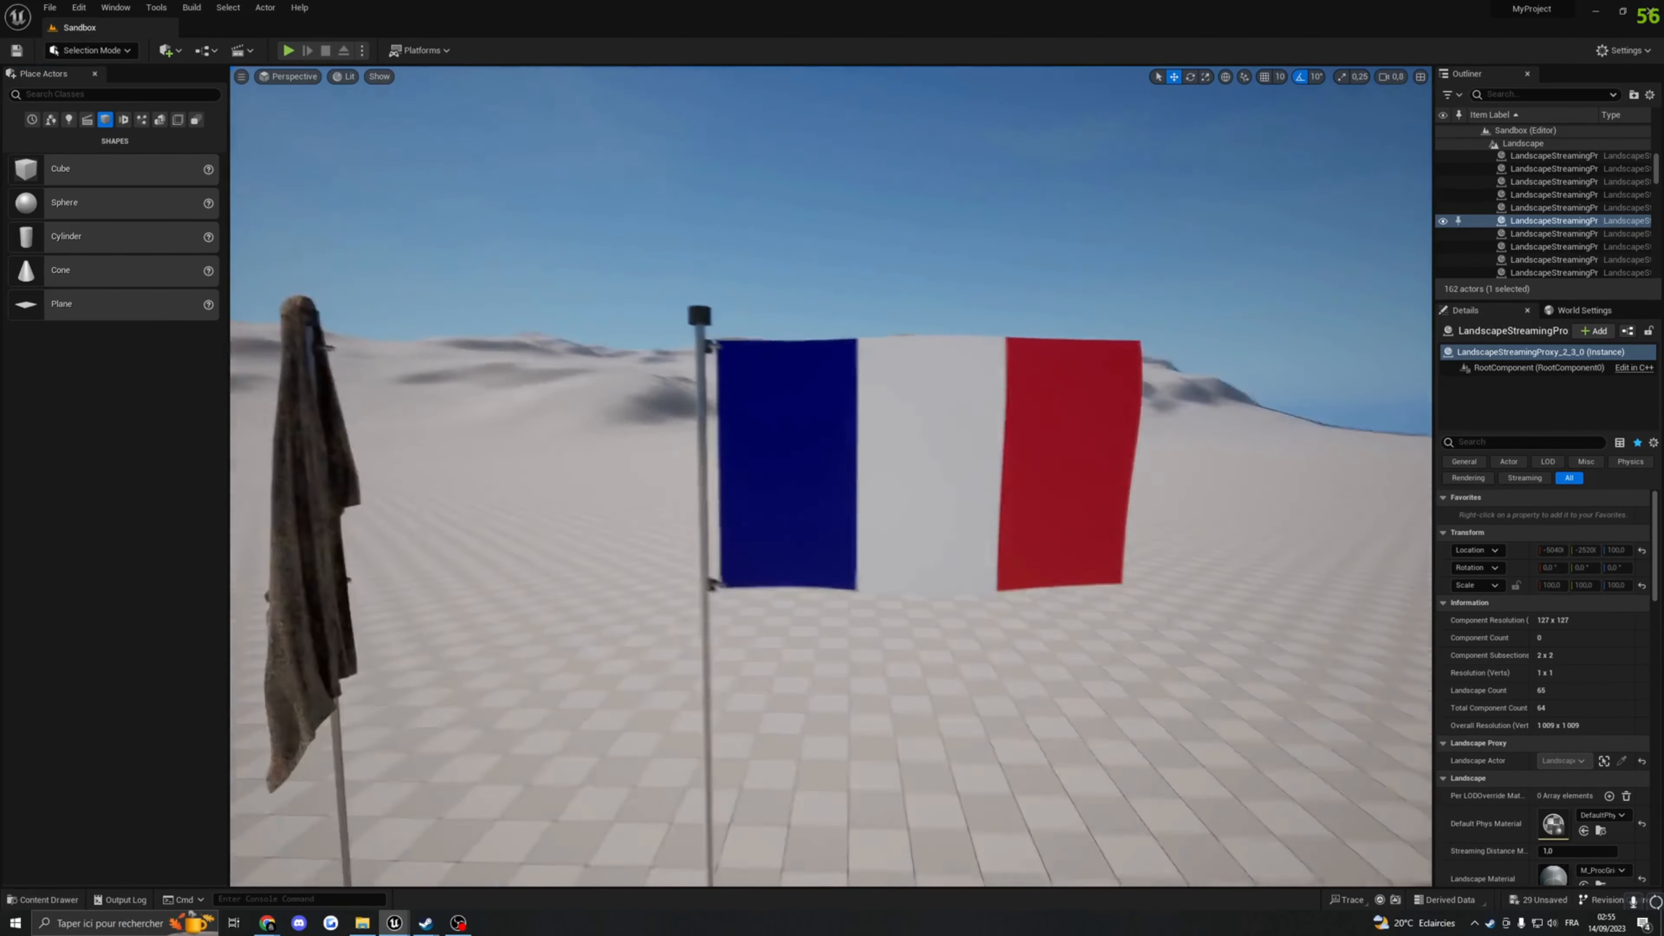
pyautogui.moveTo(831, 476); pyautogui.dragTo(931, 476, button='right')
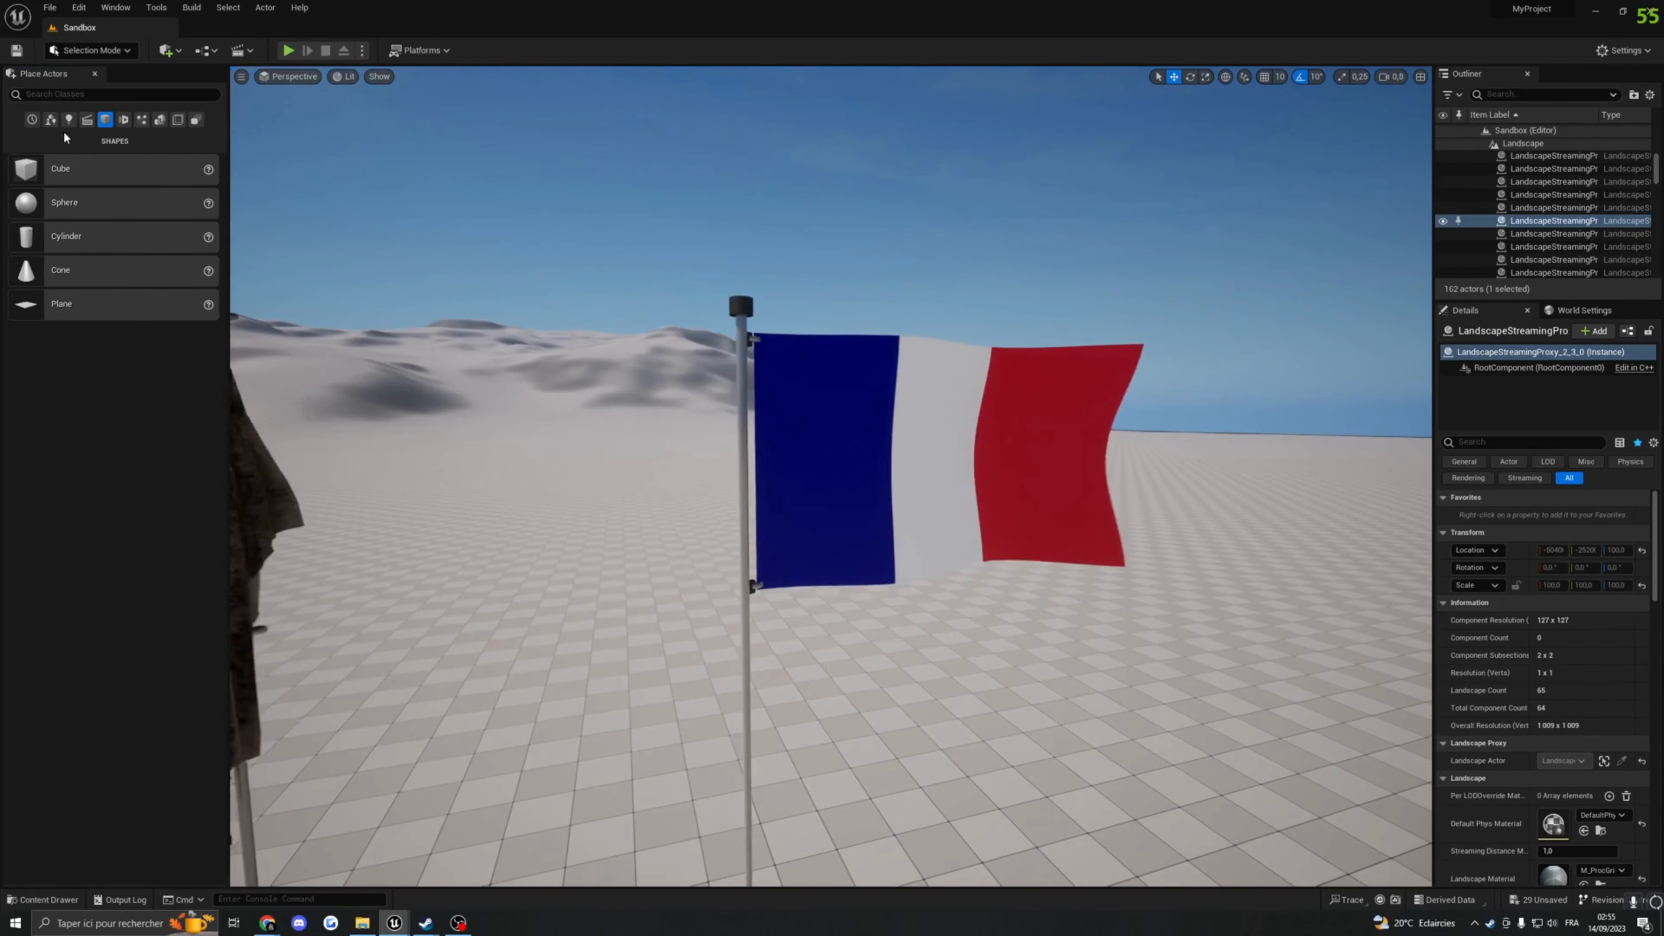
pyautogui.click(43, 899)
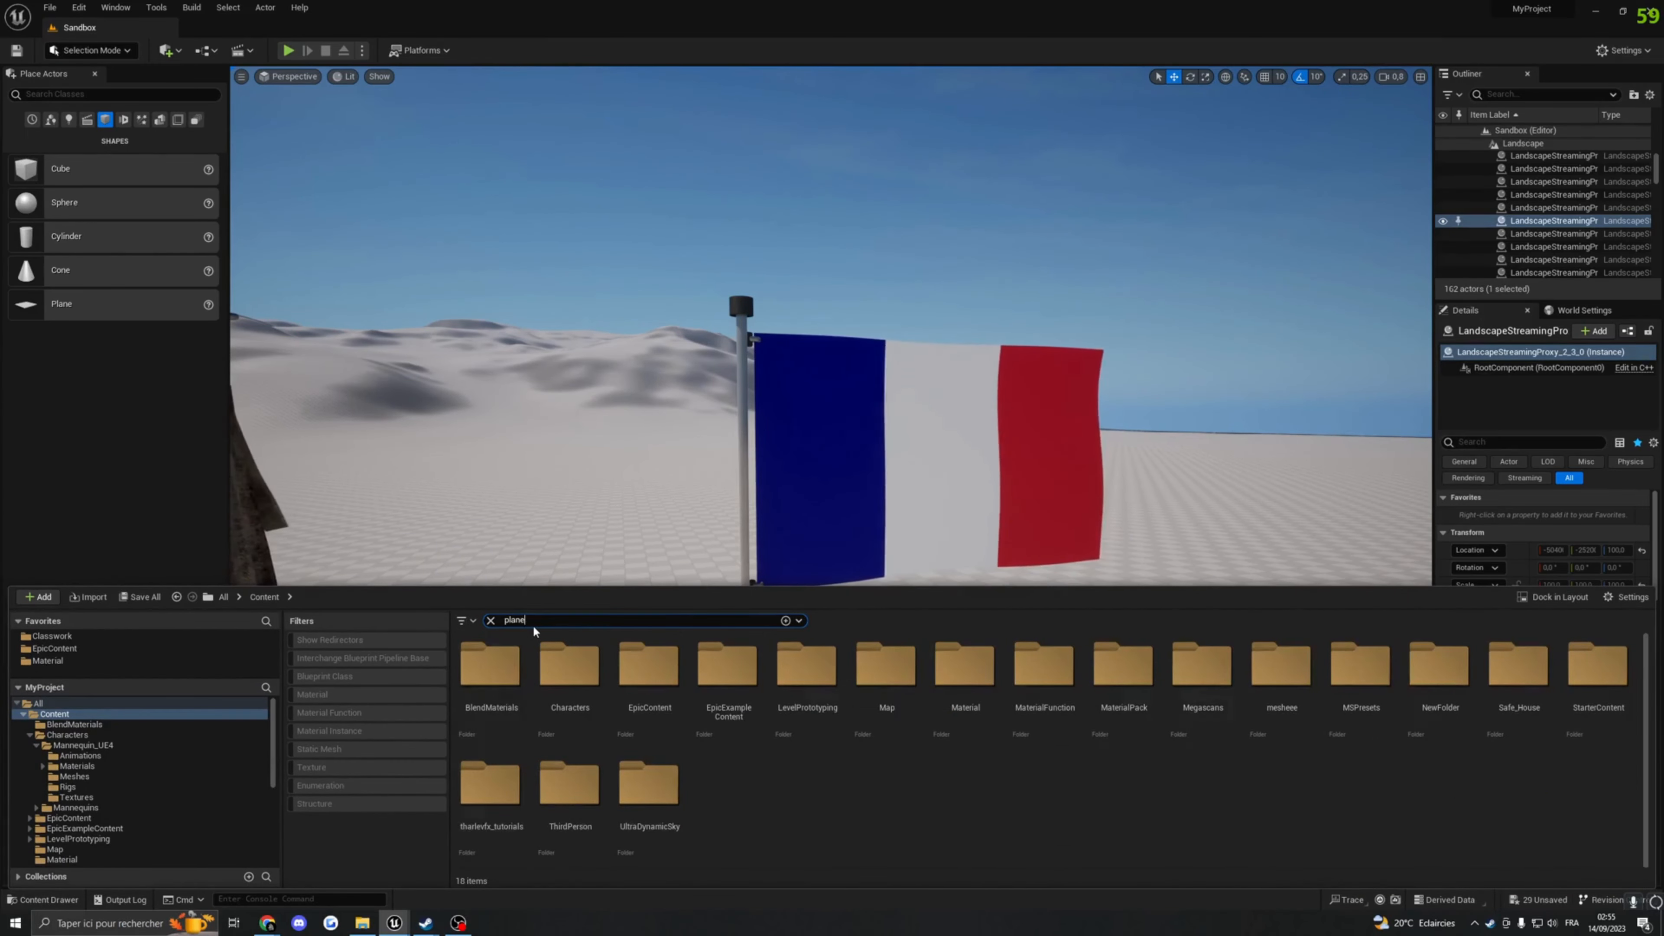
pyautogui.write('plane')
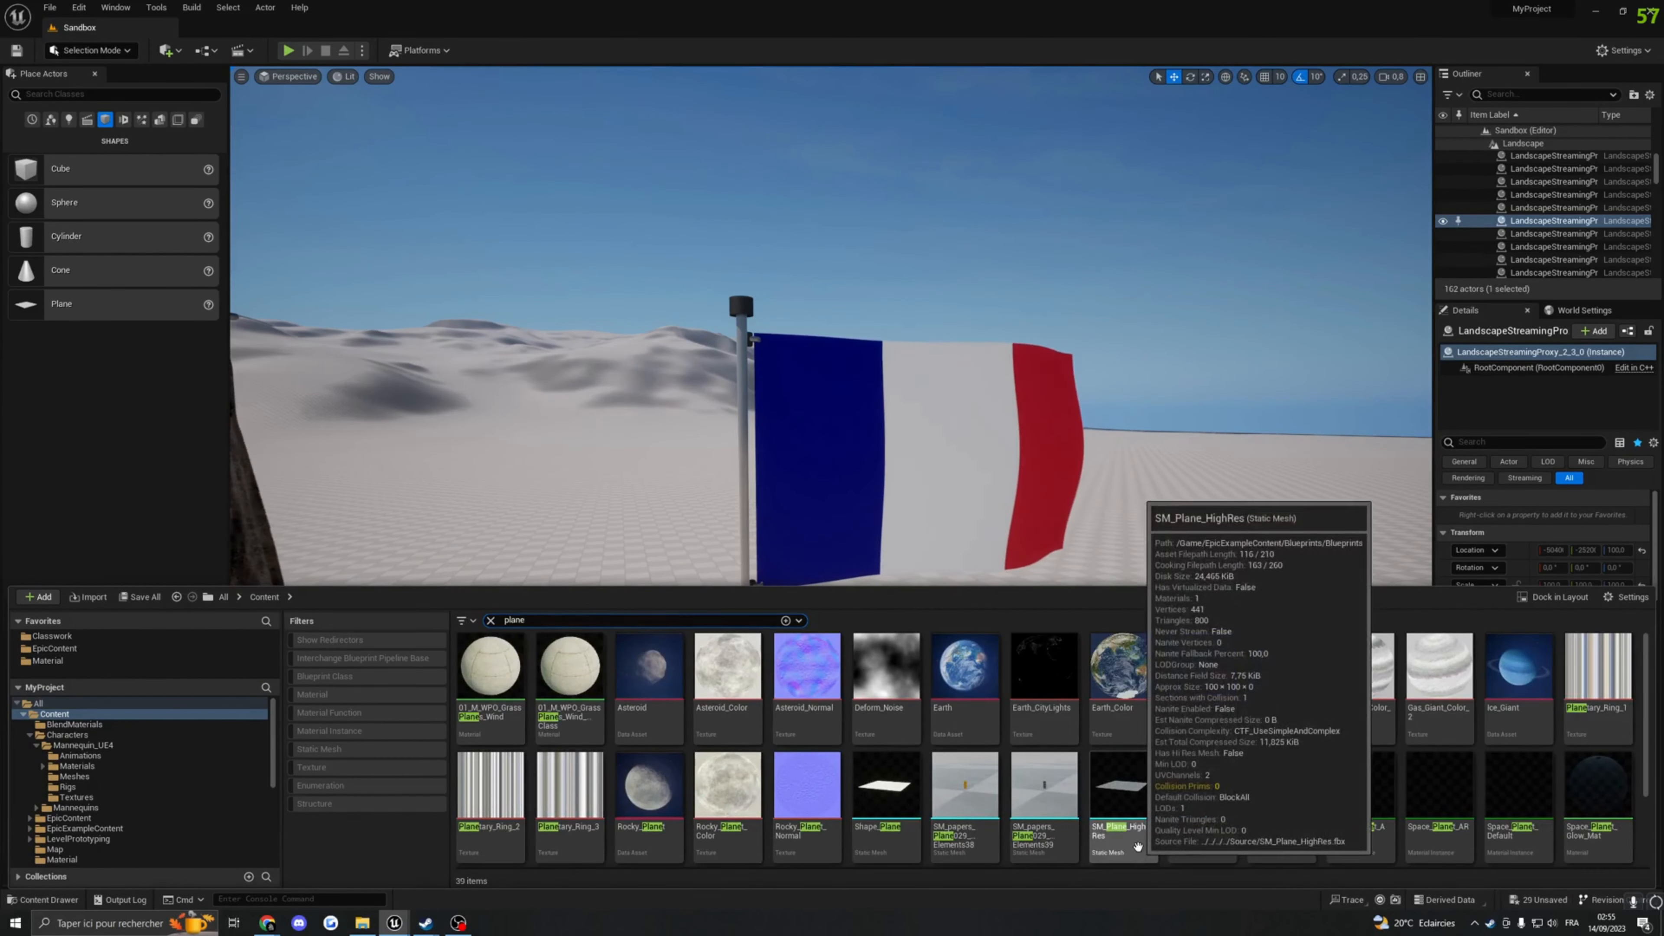
pyautogui.moveTo(1124, 793); pyautogui.dragTo(1039, 721)
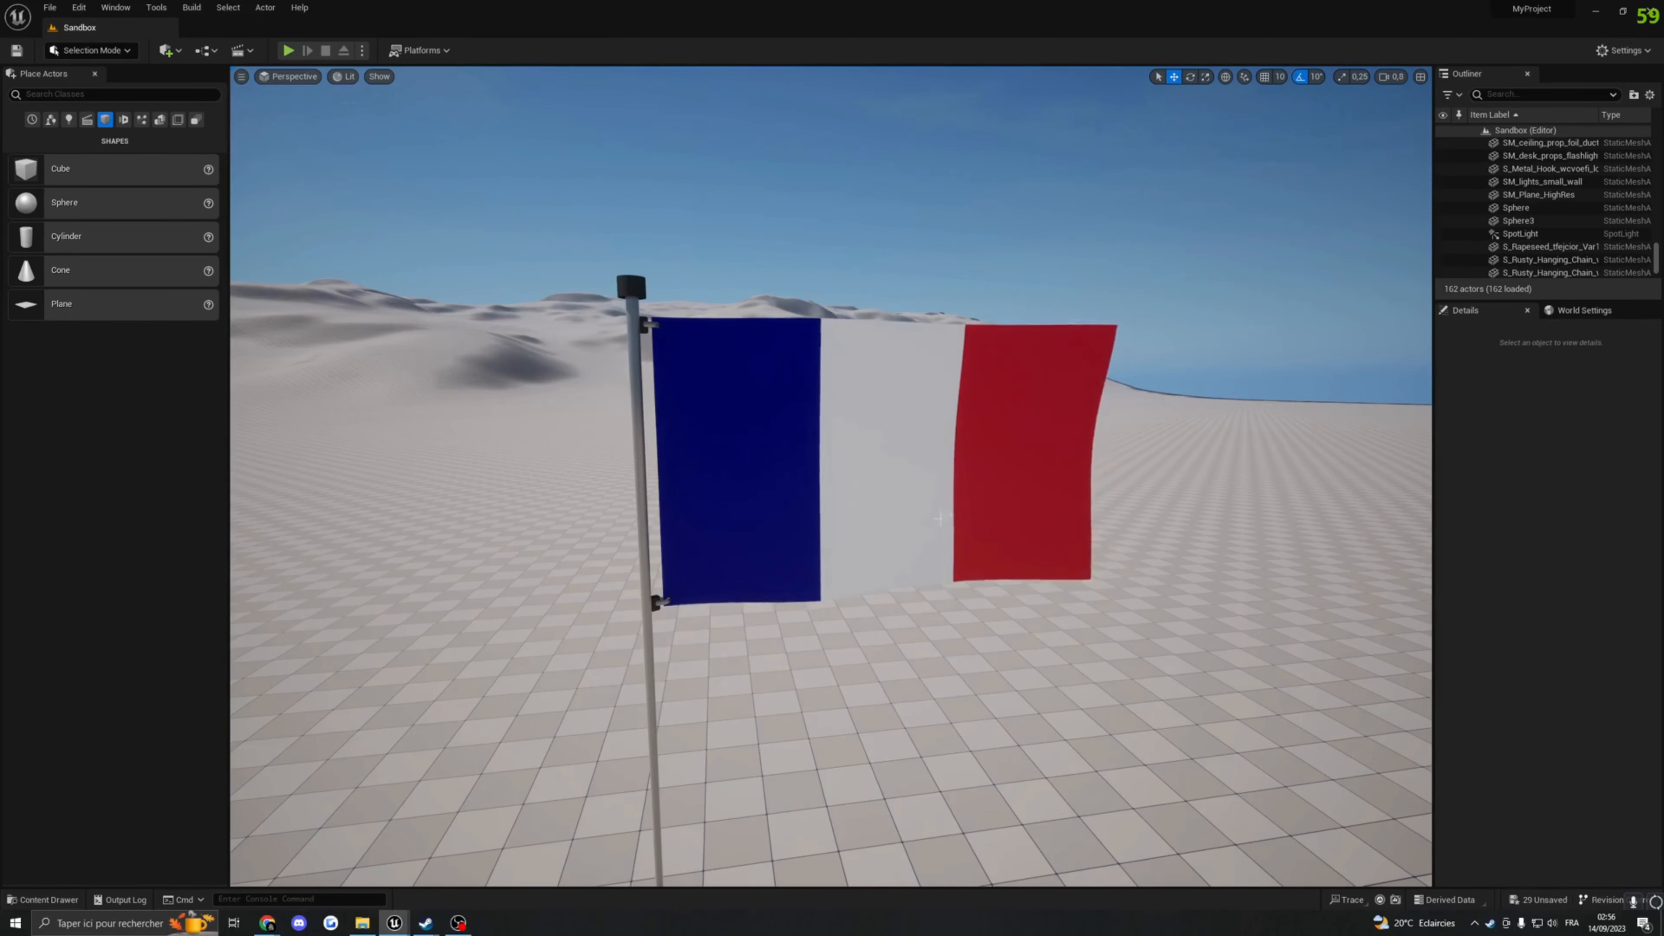
pyautogui.moveTo(954, 515)
pyautogui.mouseDown(button='right')
pyautogui.moveTo(910, 491)
pyautogui.moveTo(921, 512)
pyautogui.mouseUp(button='right')
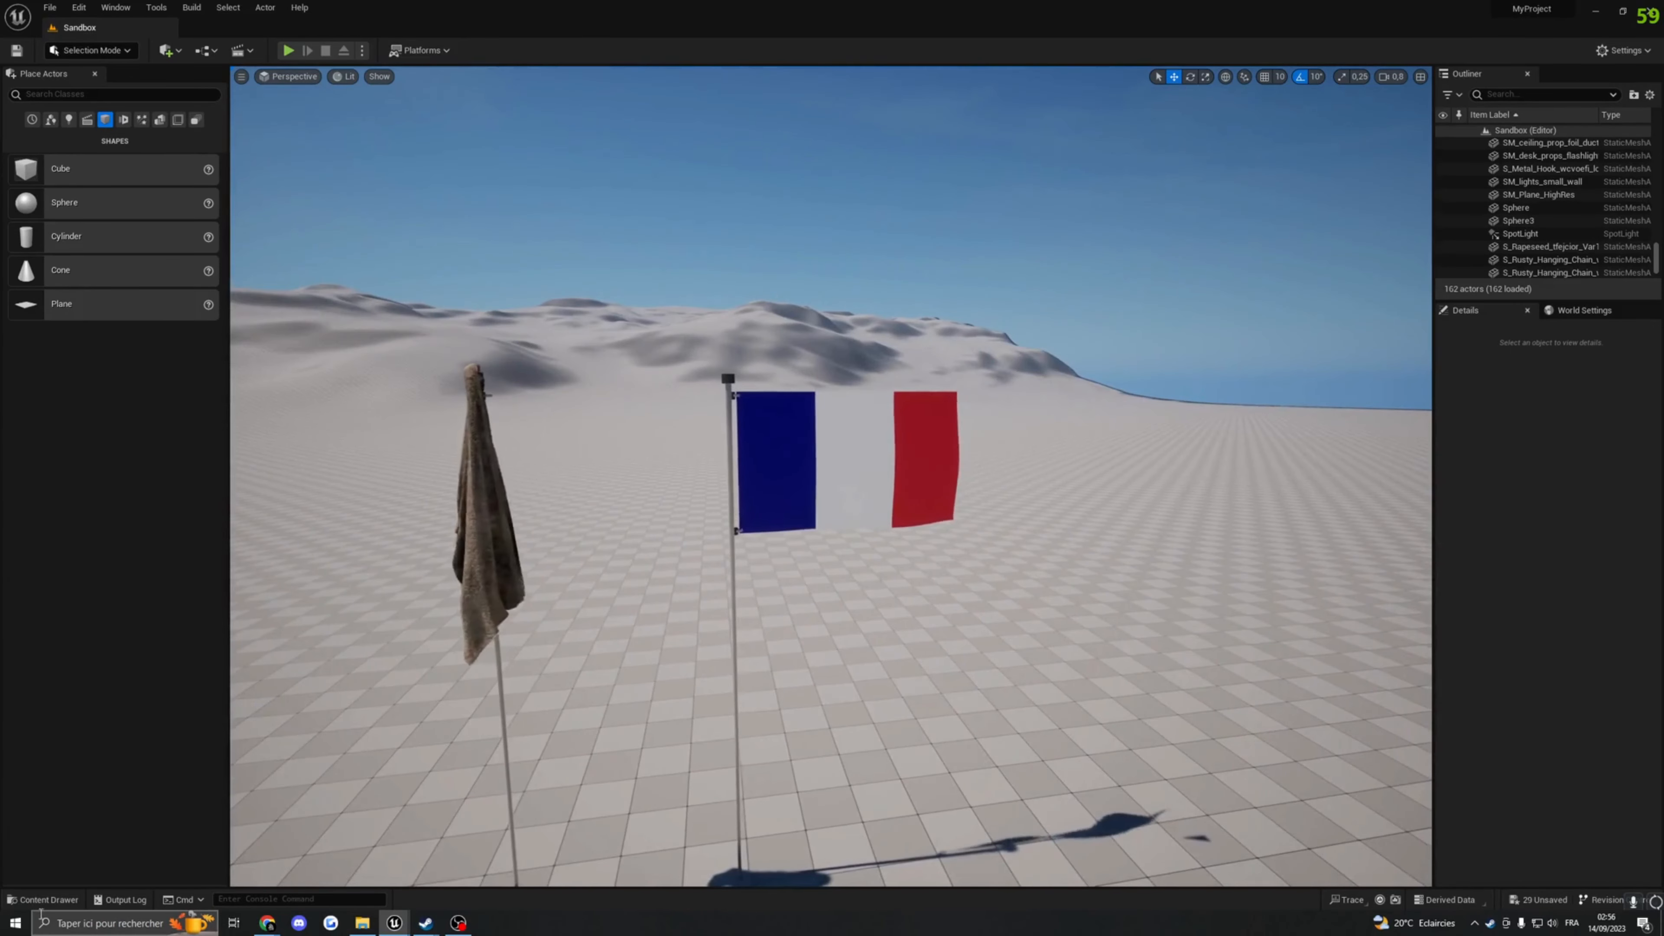
# Step: Create a new material named M_FlagCrossWind in the Content folder and open it for editing
pyautogui.click(42, 899)
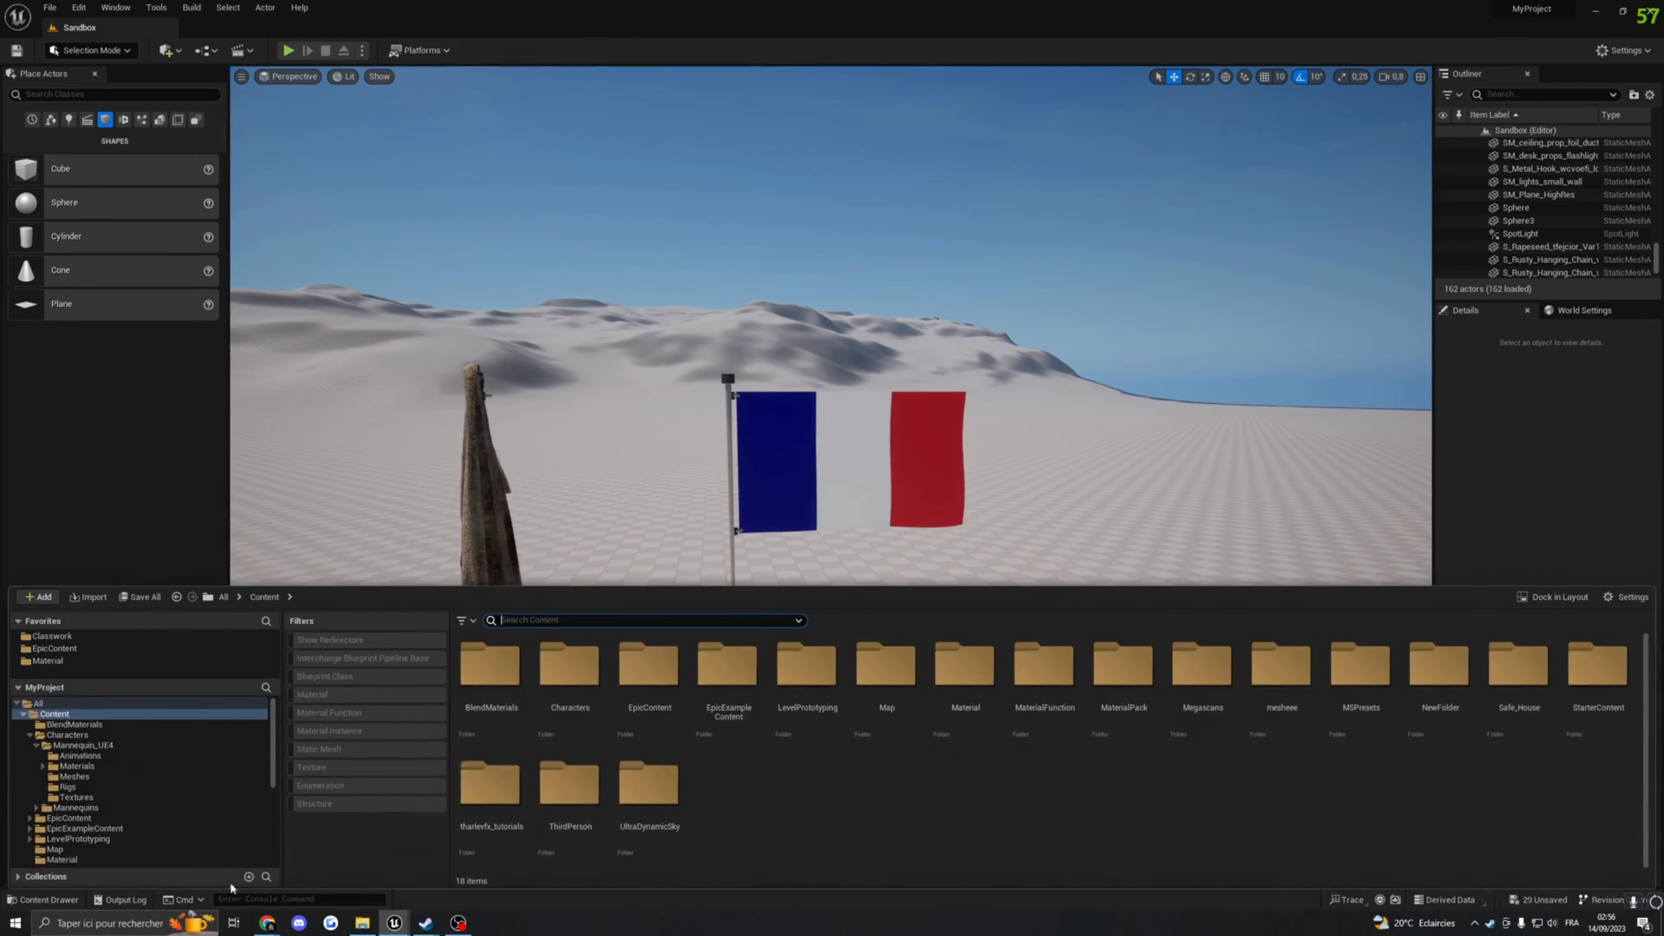
pyautogui.rightClick(784, 820)
pyautogui.moveTo(843, 698)
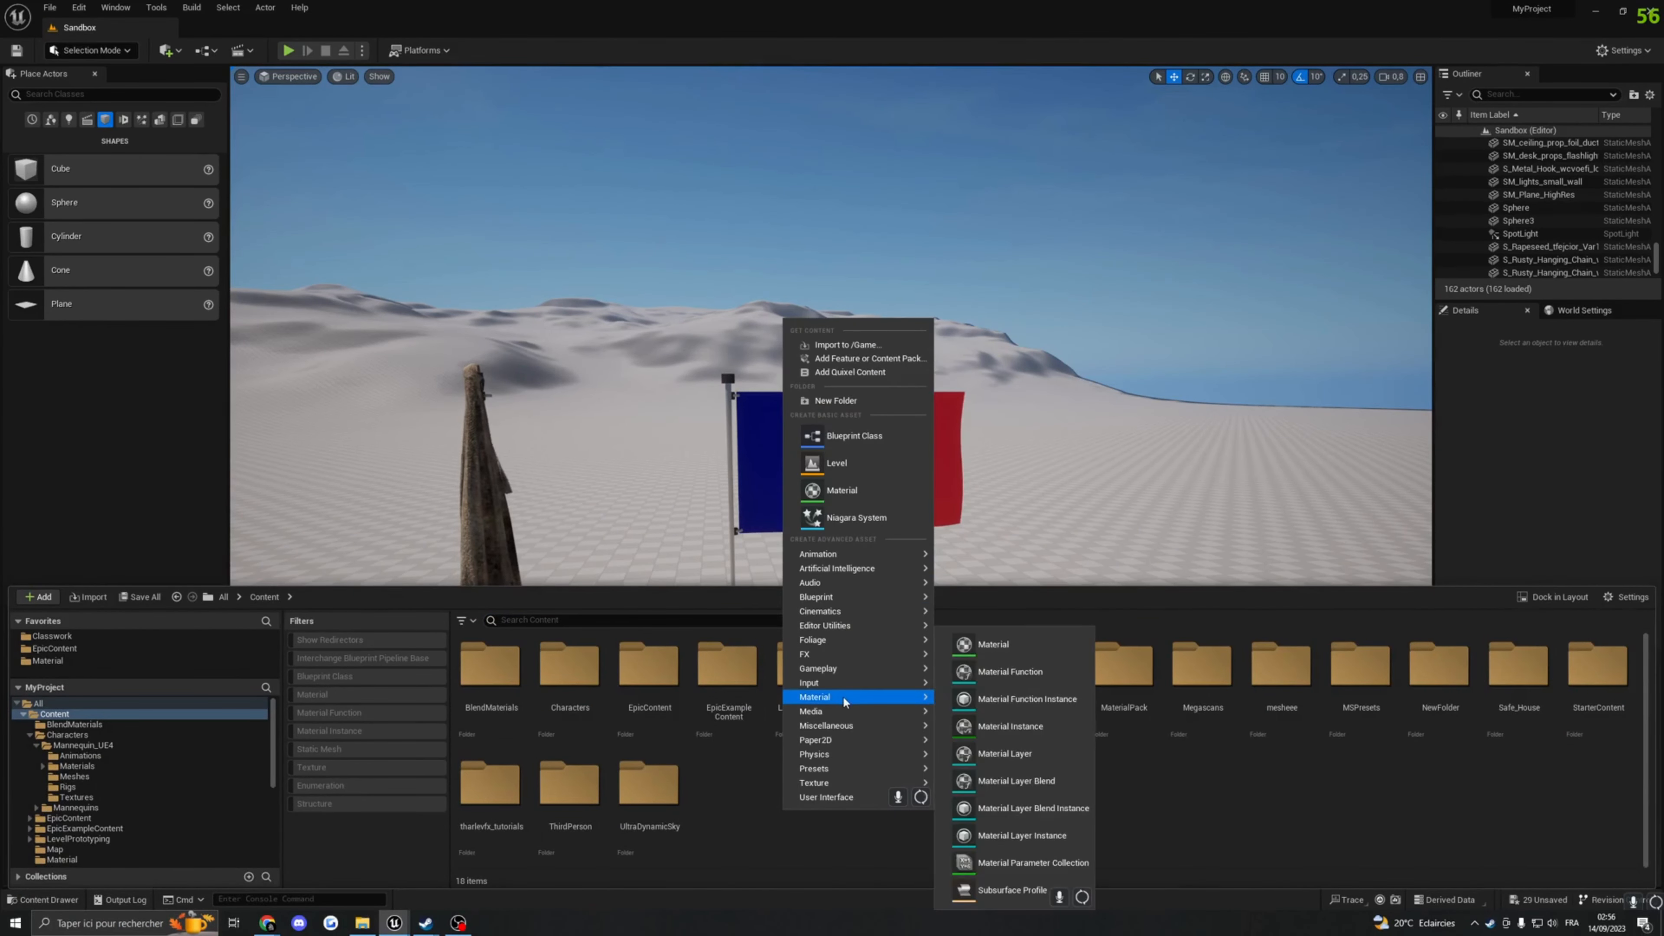
pyautogui.click(1007, 644)
pyautogui.write('M_FlagCrossWind')
pyautogui.press('Return')
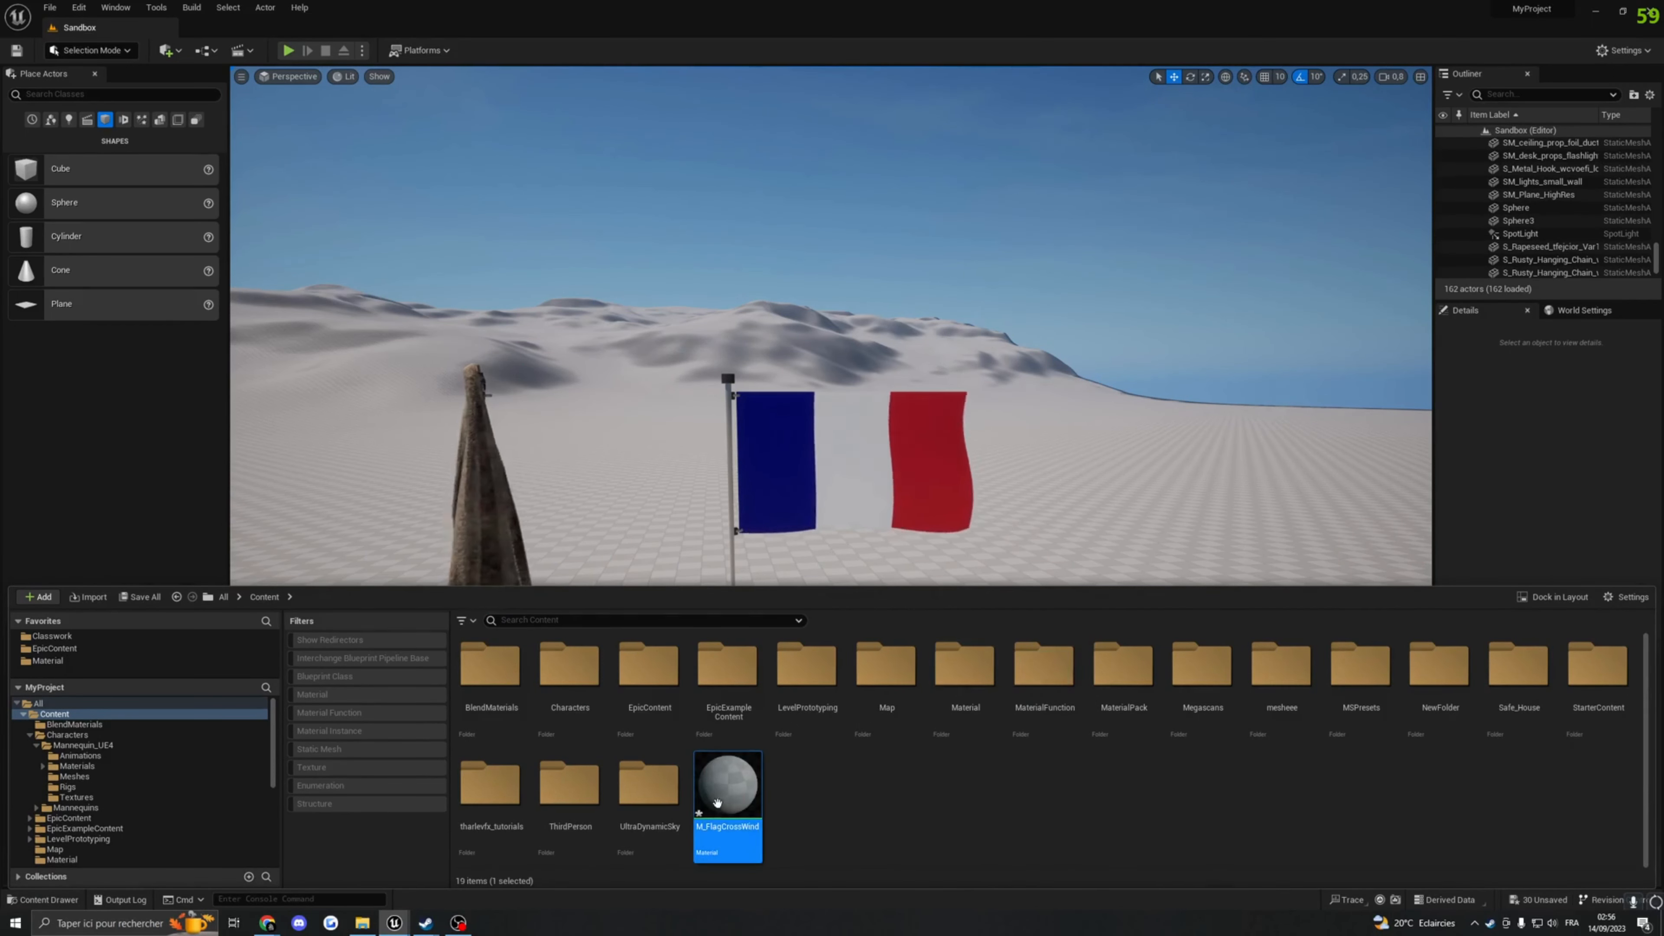
pyautogui.doubleClick(723, 838)
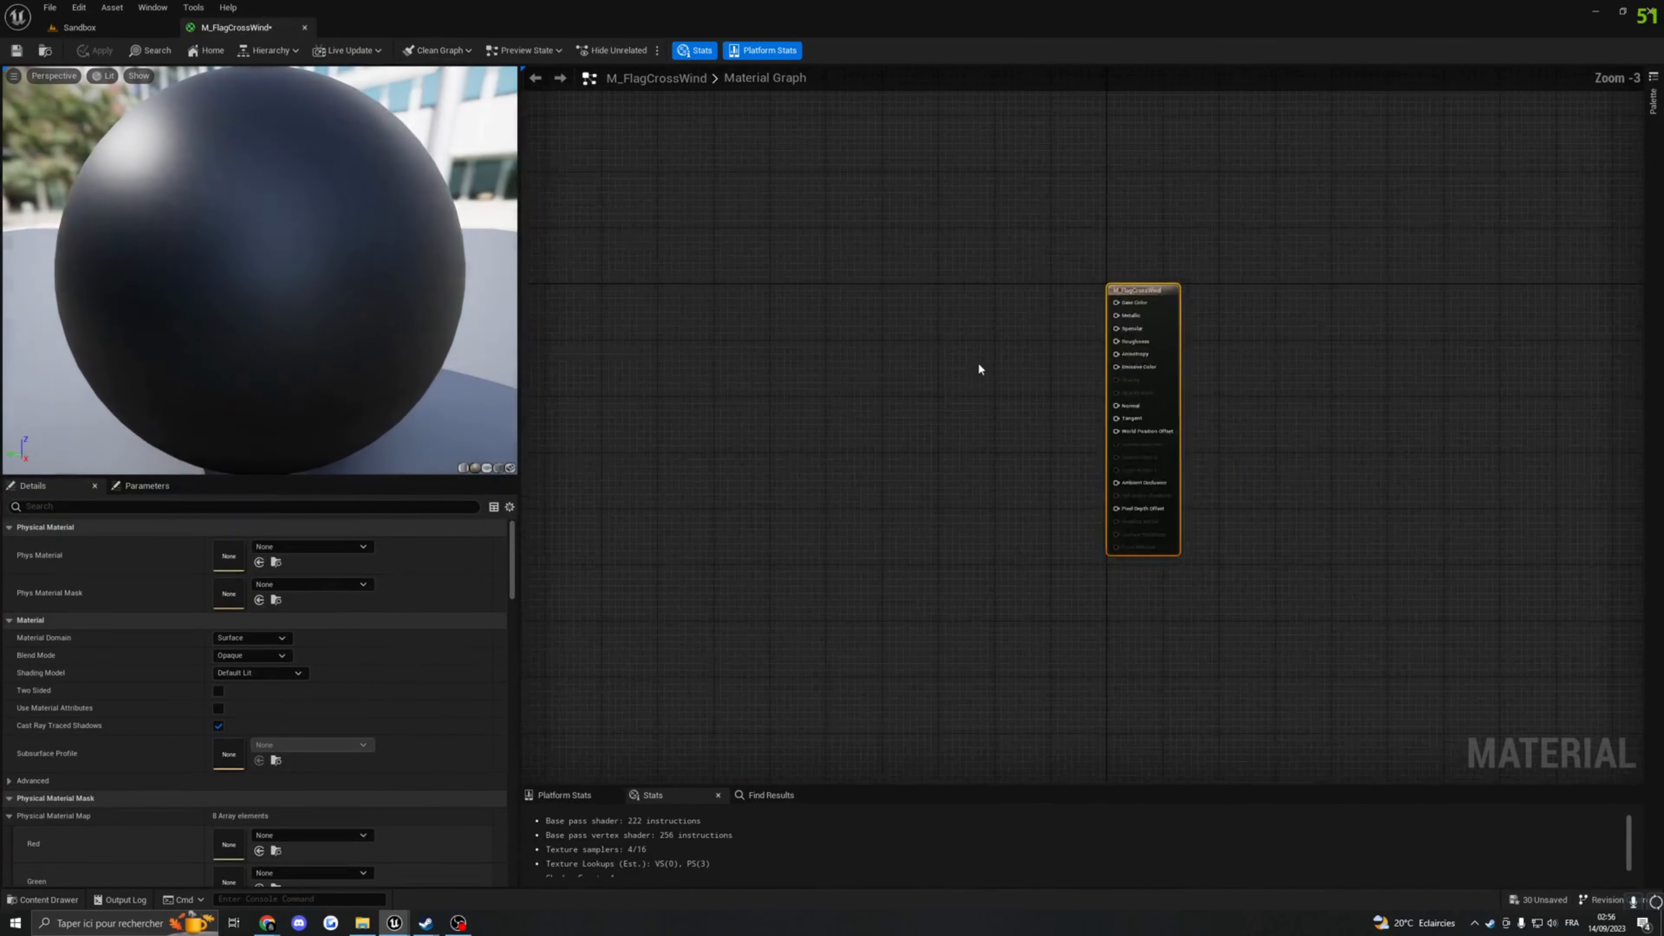
# Step: Add a Texture Sample node using the Flag_of_France_svg texture and connect its RGB output to the material's Base Color
pyautogui.click(946, 287)
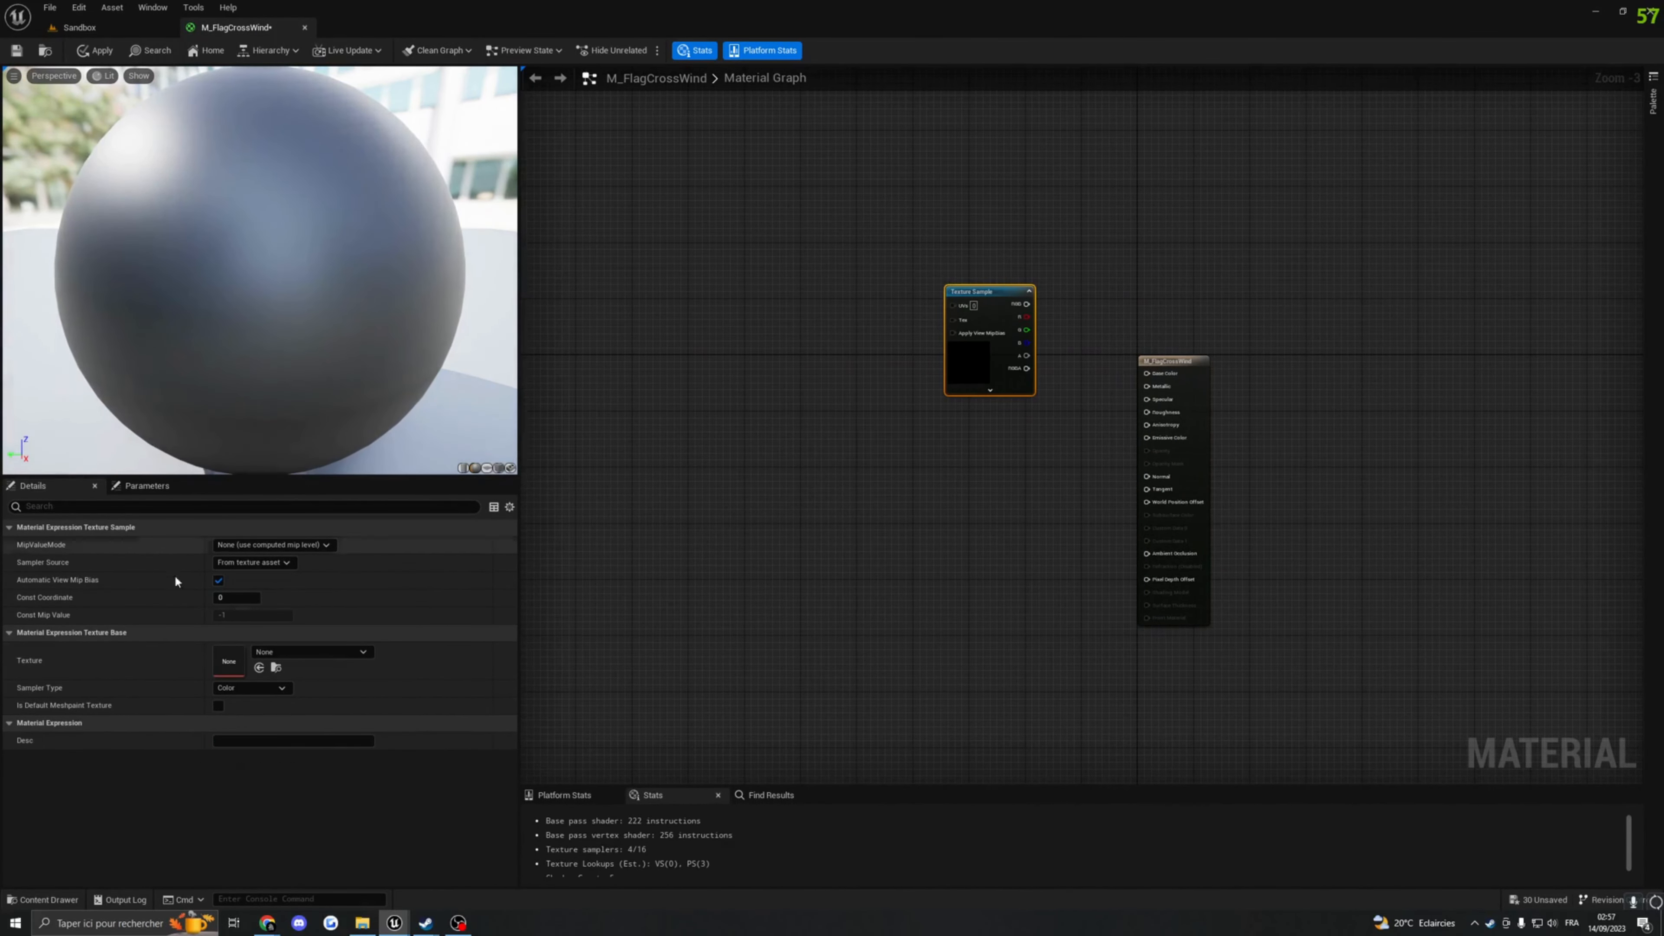
pyautogui.click(286, 653)
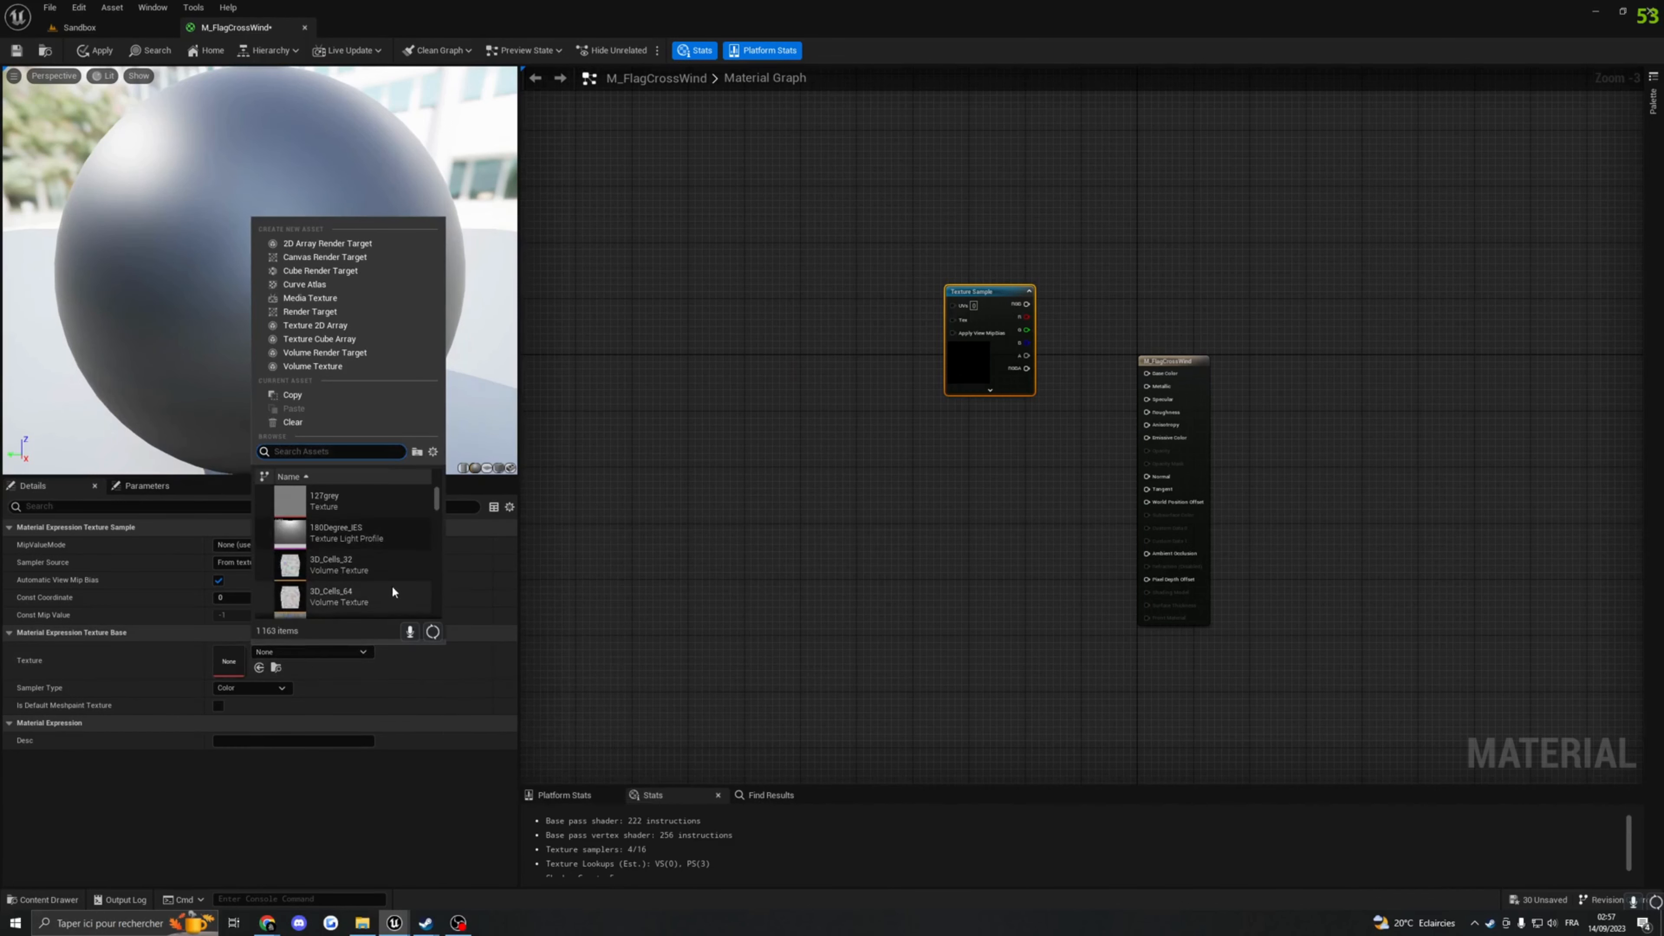
pyautogui.write('fre')
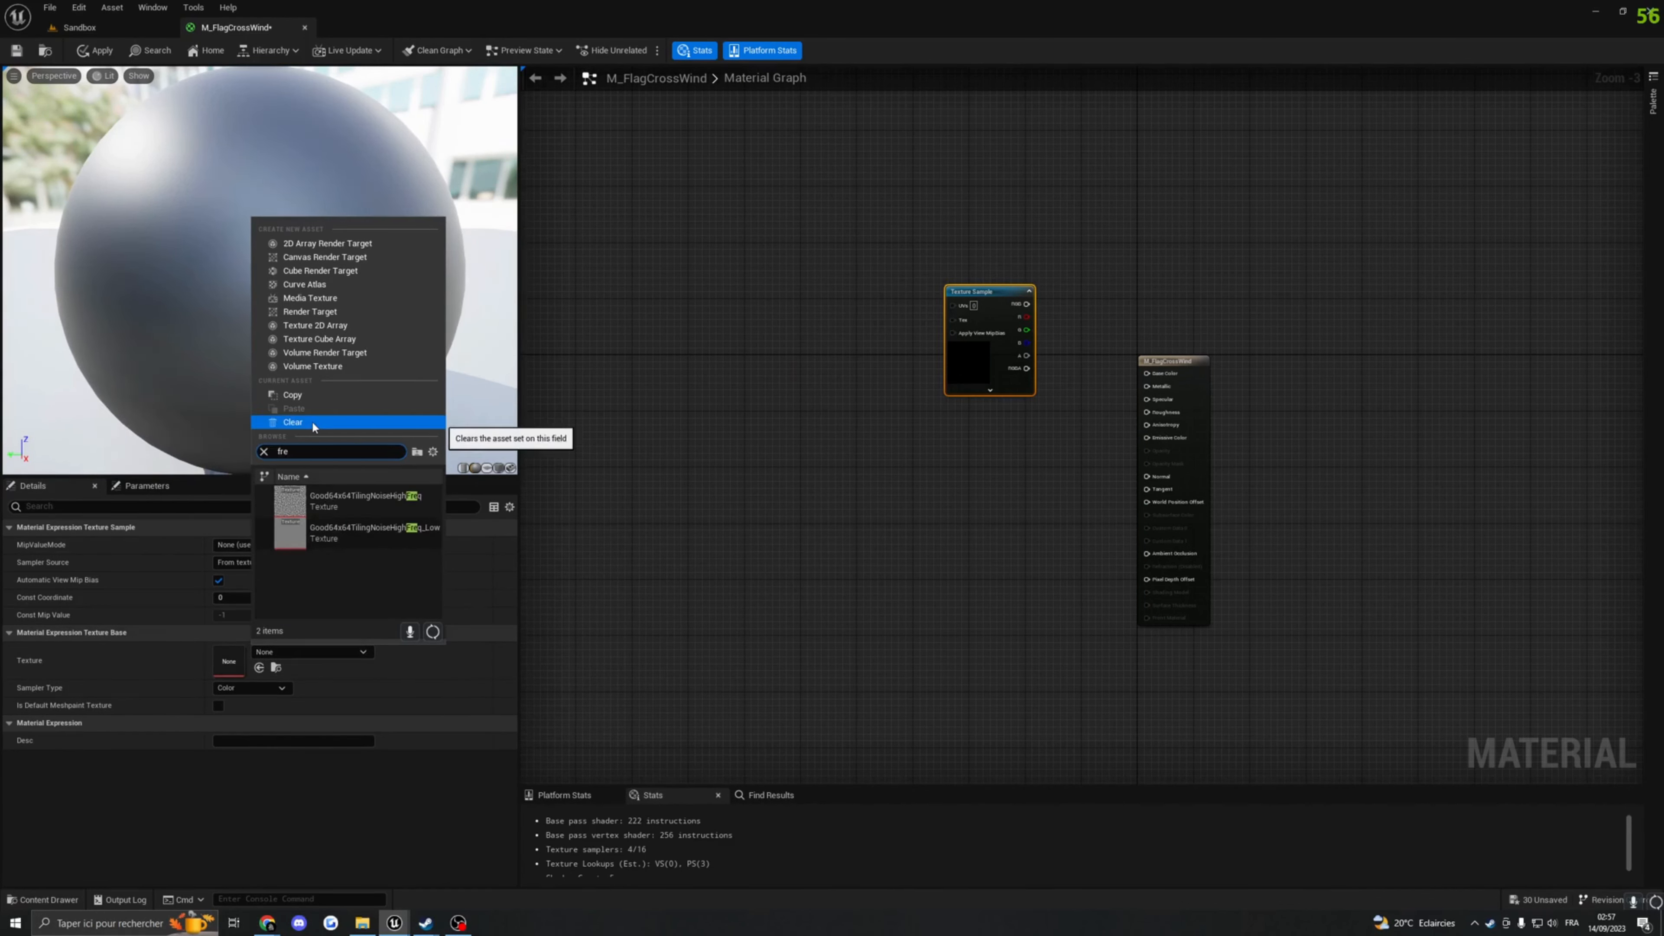
pyautogui.click(337, 534)
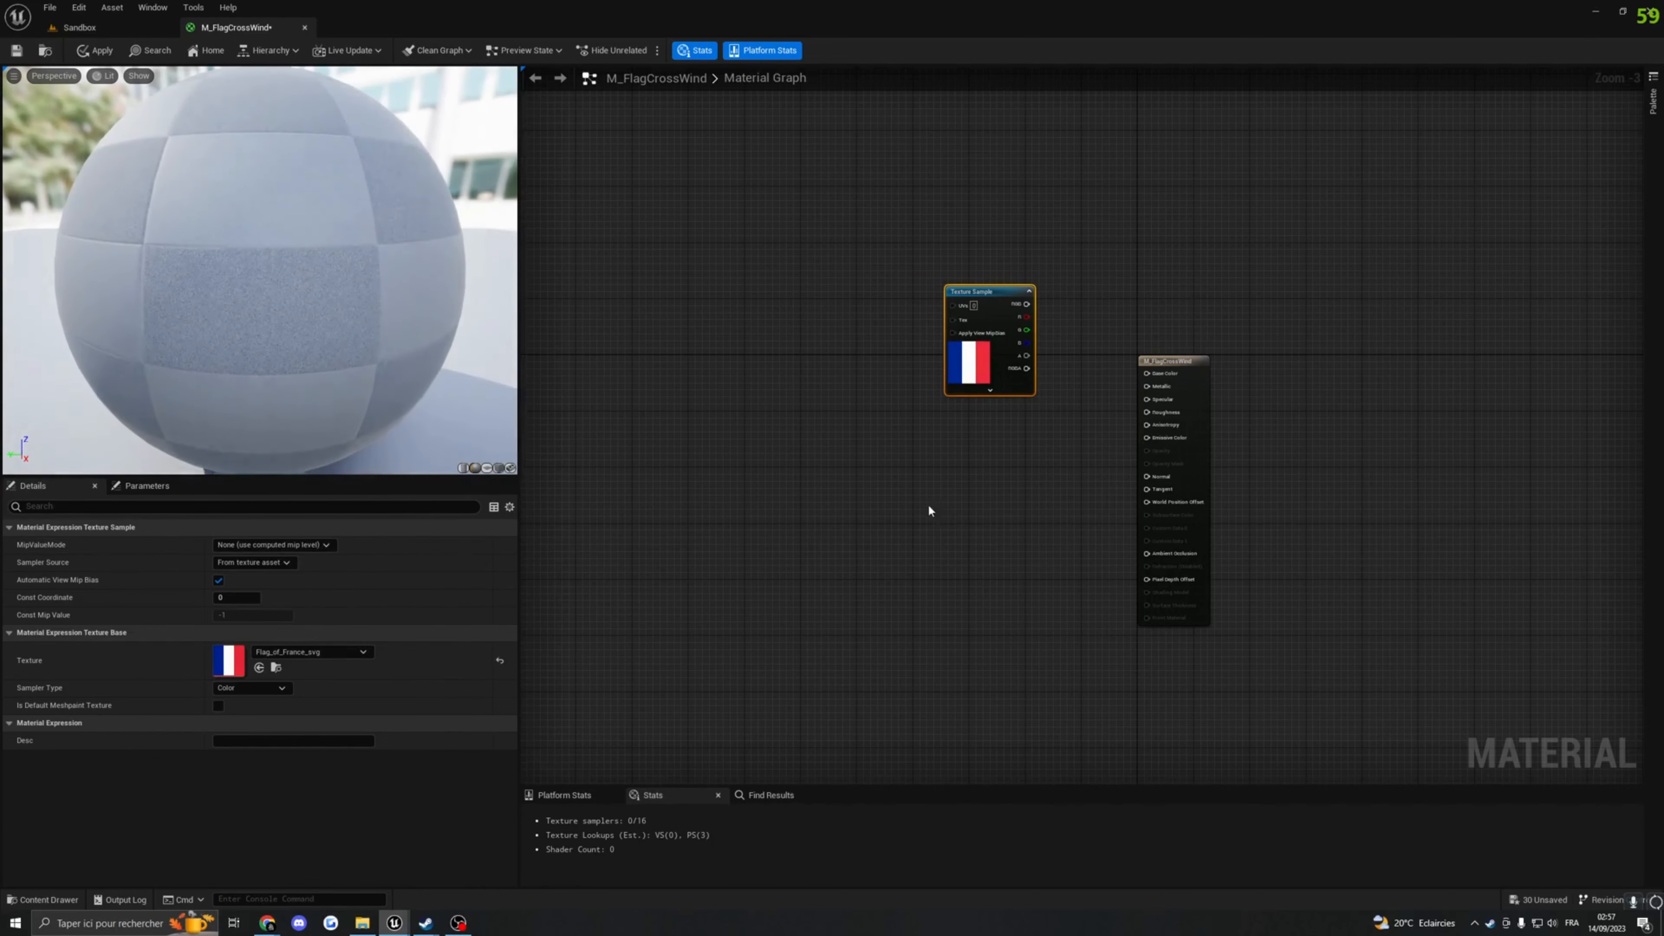
pyautogui.moveTo(928, 506); pyautogui.dragTo(931, 509, button='right')
pyautogui.moveTo(1029, 307); pyautogui.dragTo(1149, 376)
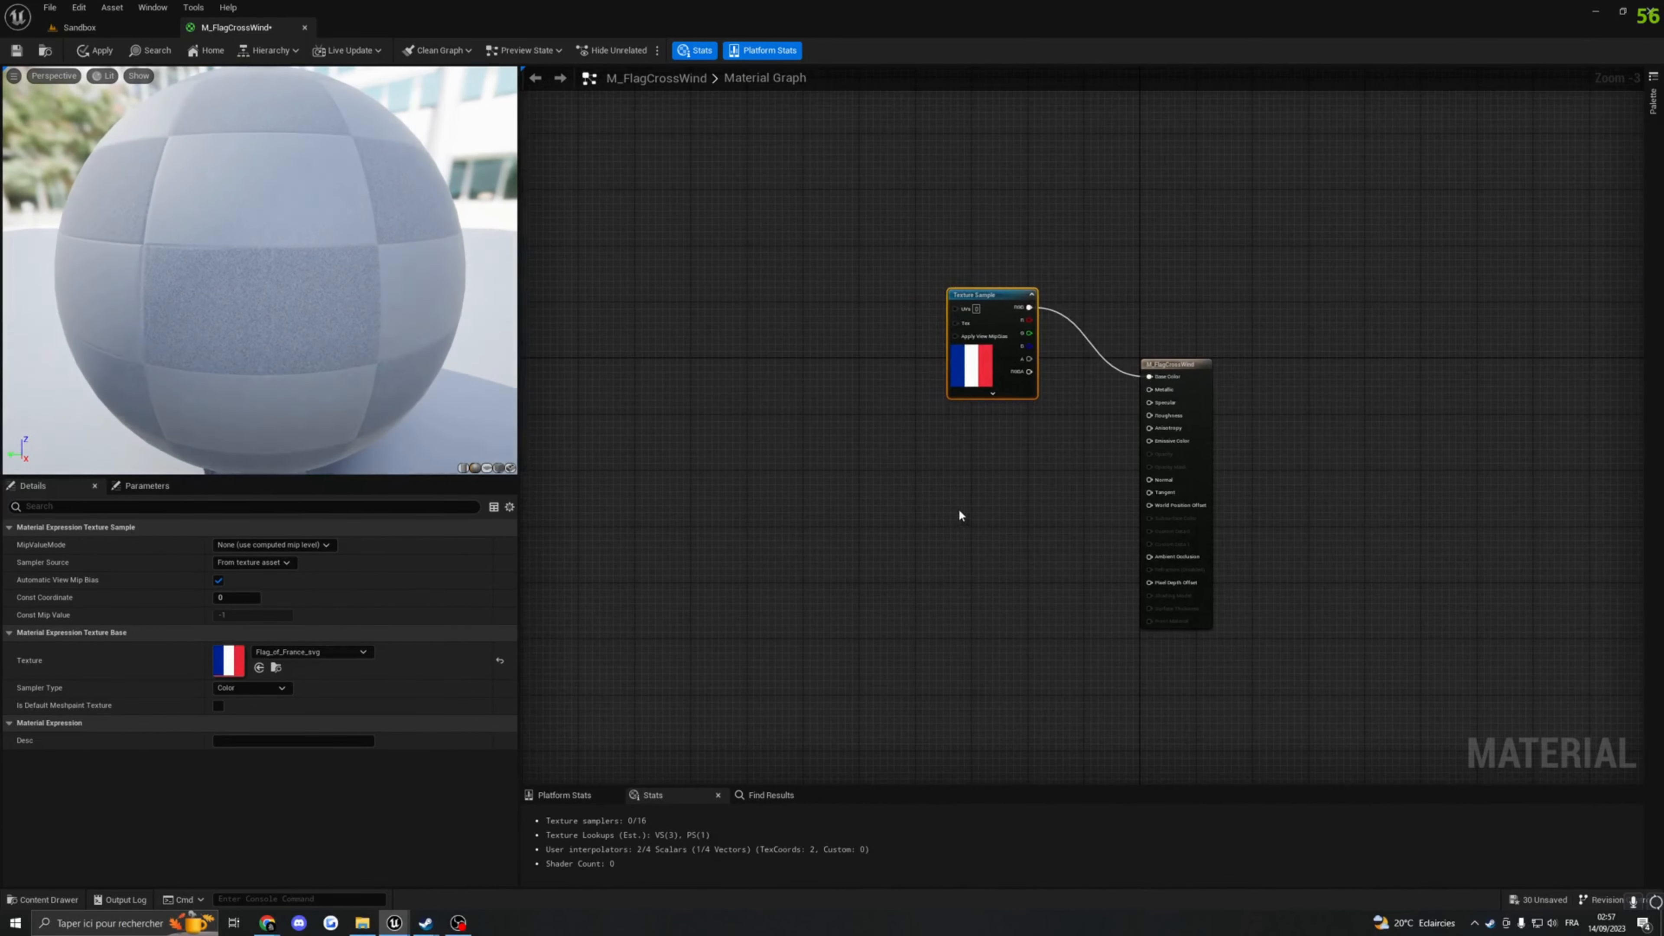
# Step: Add a Time node, a Multiply node and a scalar parameter named Speed with default value 1.0 in an empty graph area
pyautogui.moveTo(957, 509); pyautogui.dragTo(1063, 506, button='right')
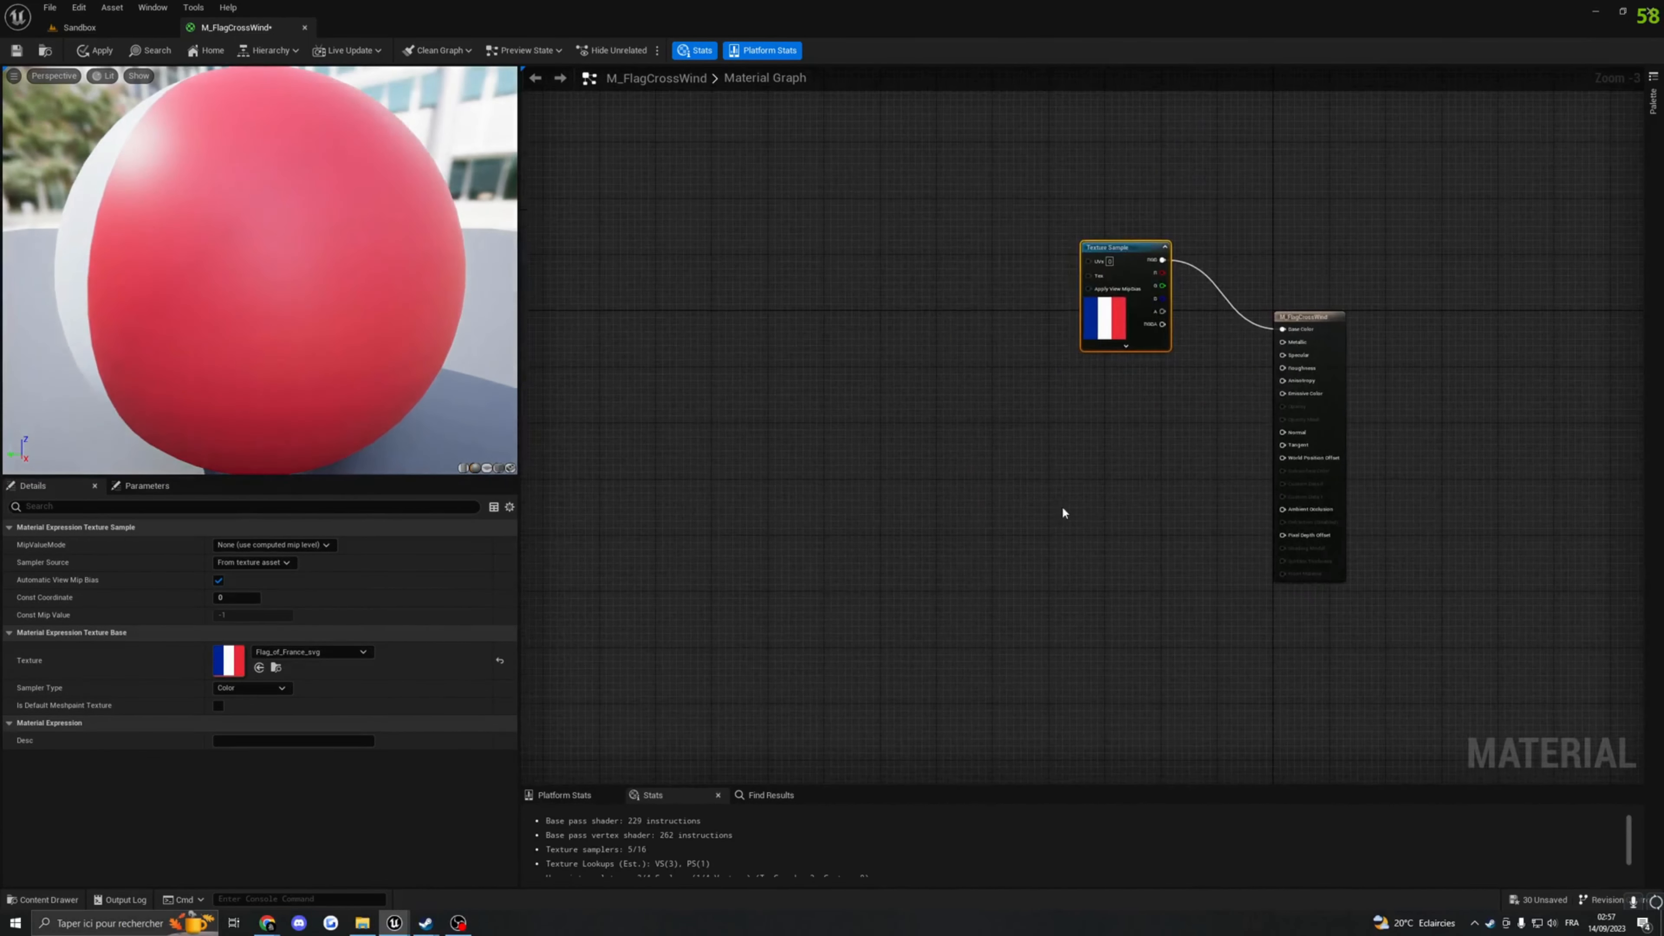
pyautogui.moveTo(876, 473); pyautogui.dragTo(1352, 434, button='right')
pyautogui.rightClick(722, 423)
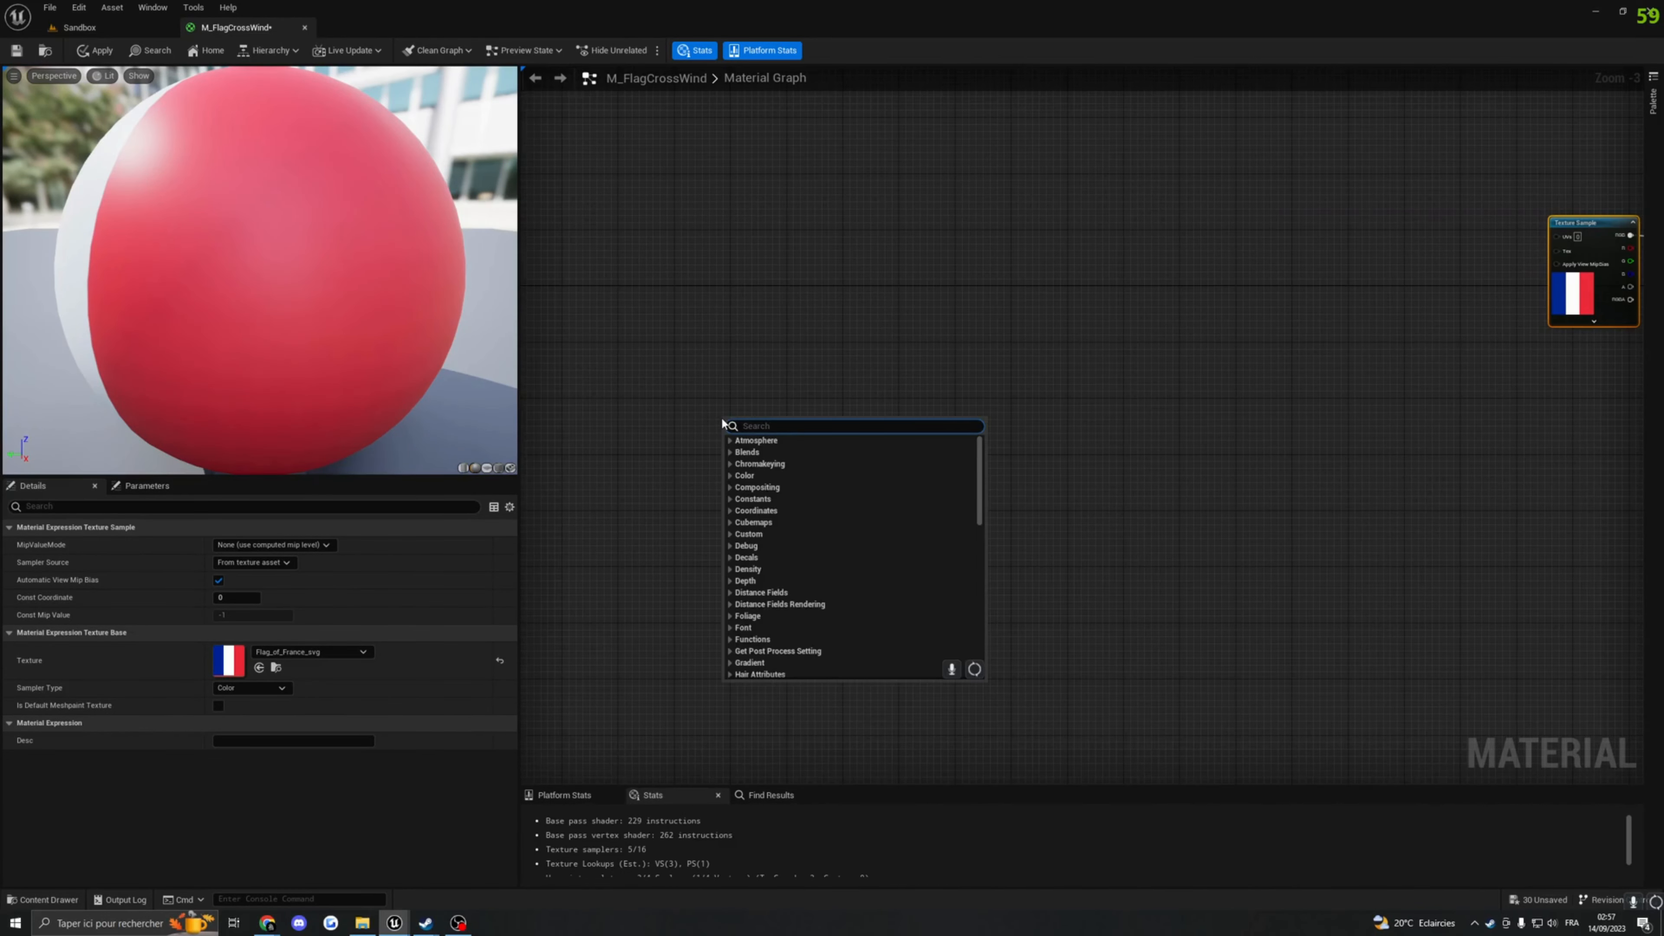
pyautogui.write('time')
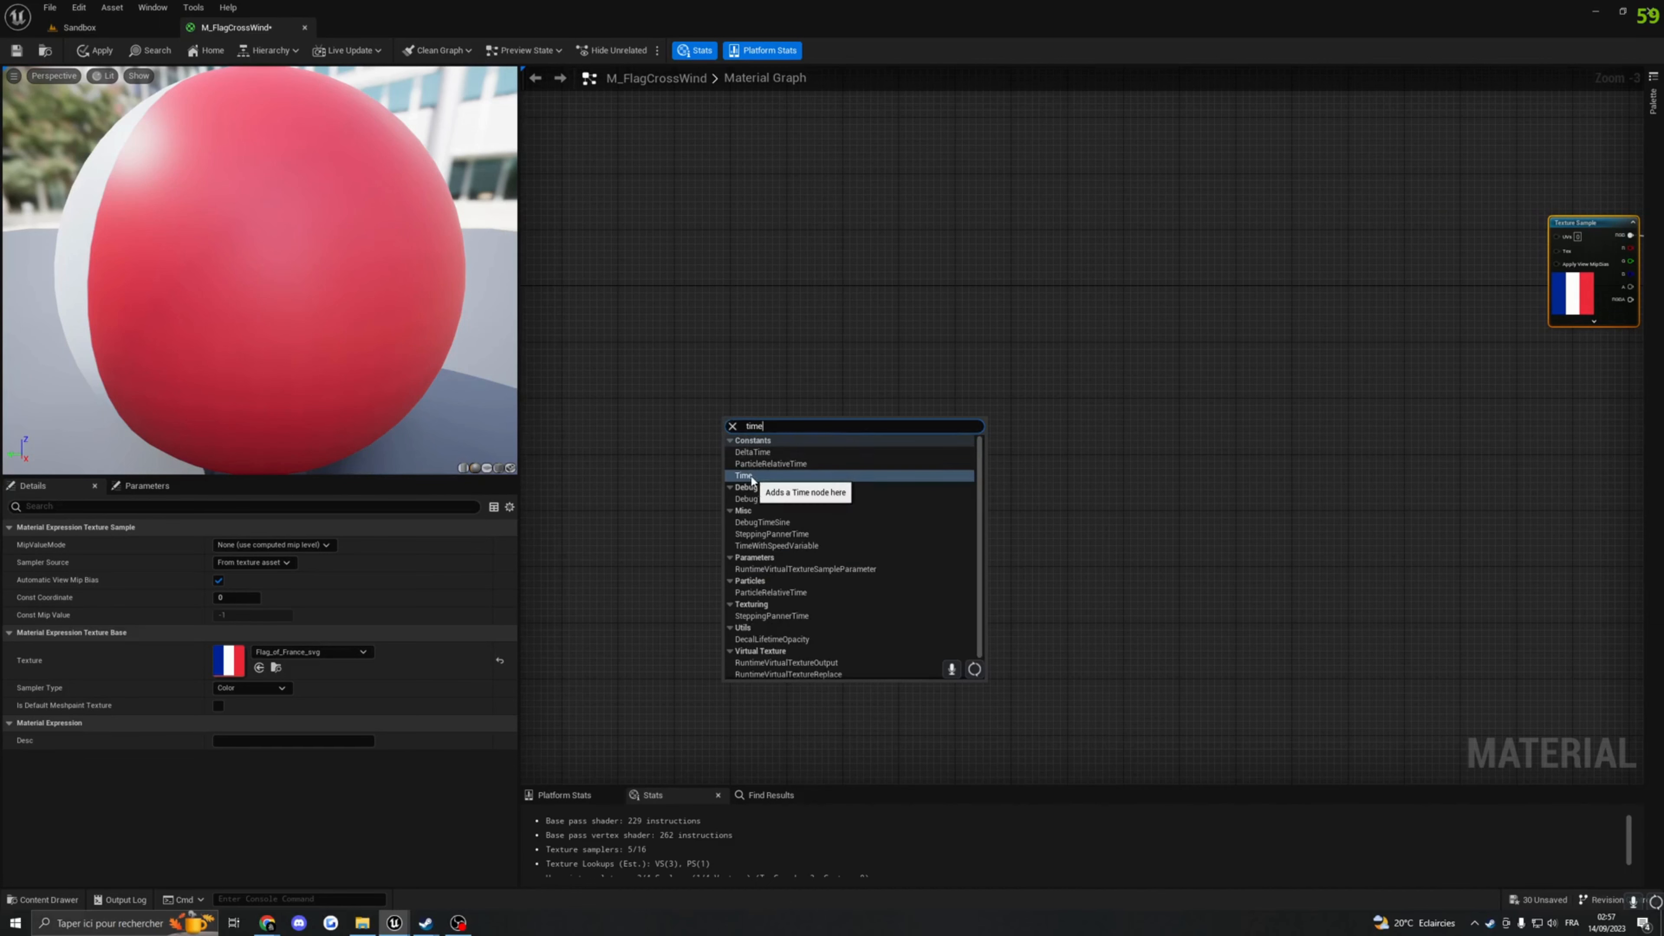
pyautogui.click(744, 476)
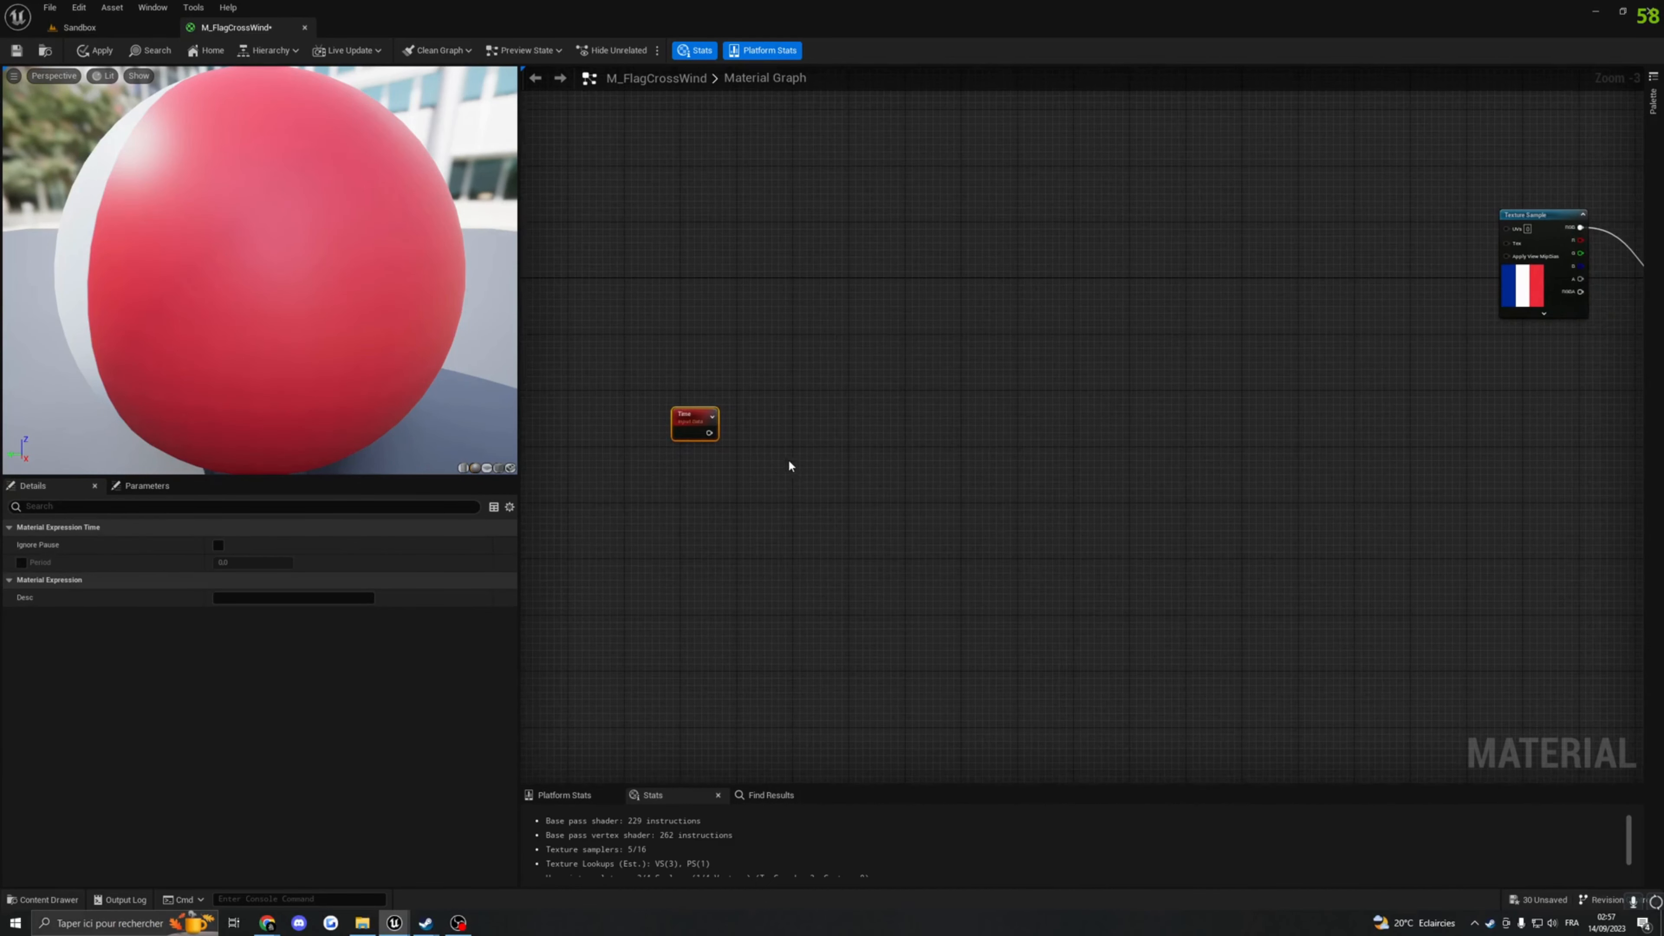
pyautogui.click(772, 460)
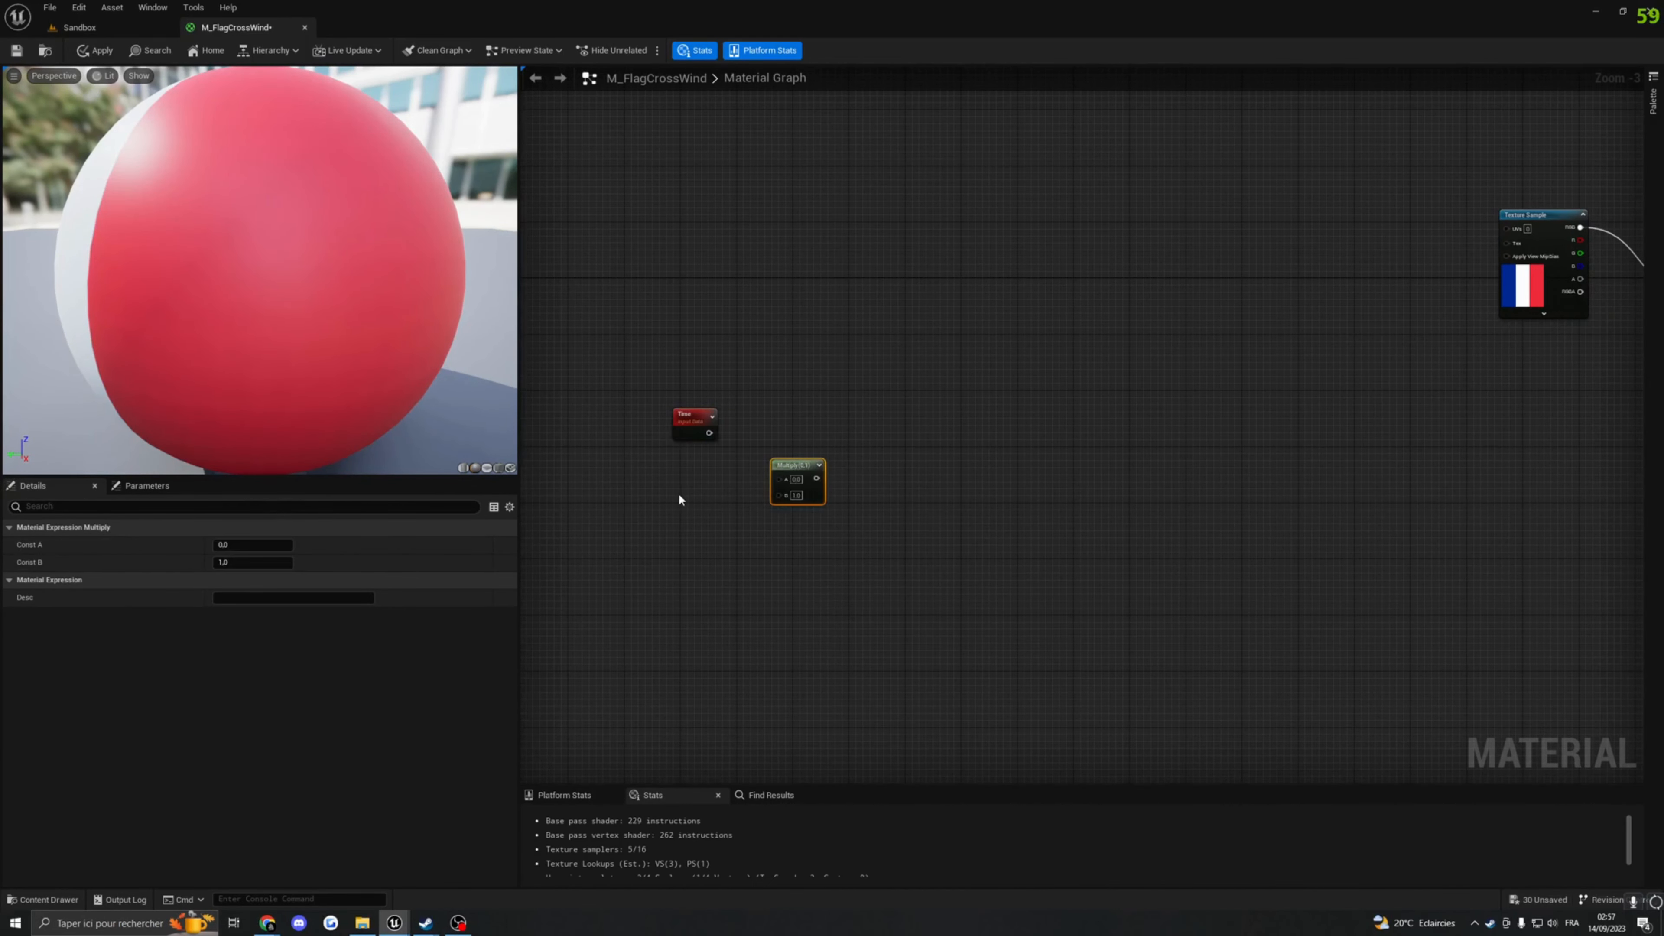
pyautogui.click(665, 498)
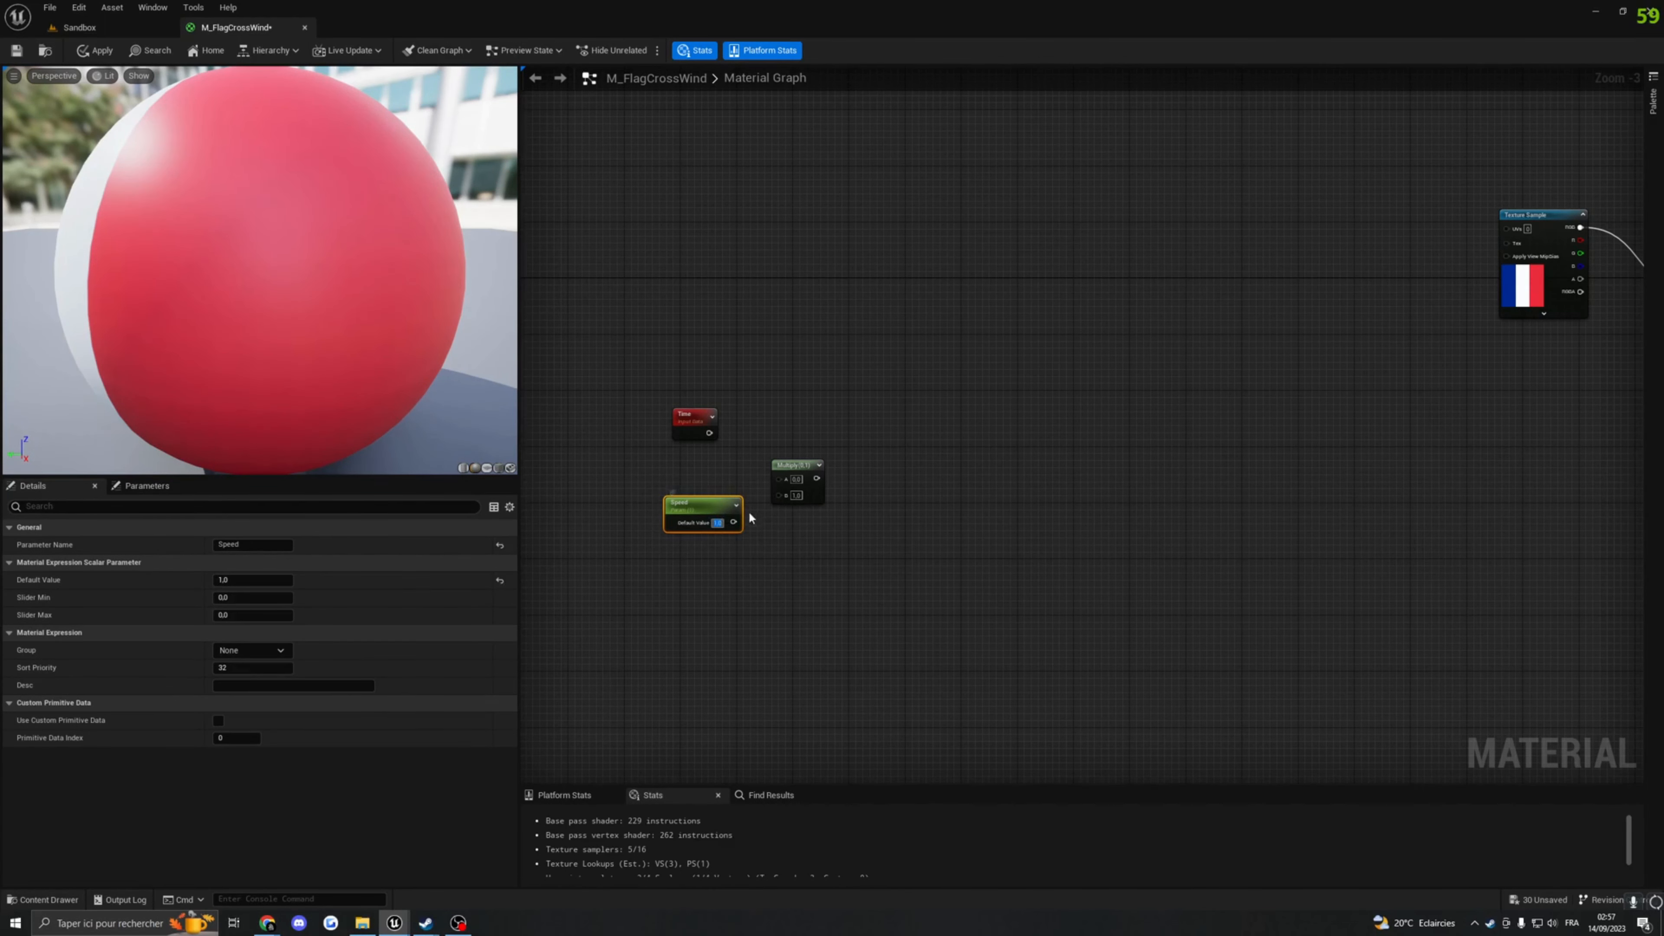
# Step: Connect Time to the Multiply node's A input and Speed to its B input, and arrange the nodes compactly
pyautogui.moveTo(733, 523); pyautogui.dragTo(780, 496)
pyautogui.moveTo(710, 433); pyautogui.dragTo(781, 452)
pyautogui.moveTo(714, 503); pyautogui.dragTo(703, 481)
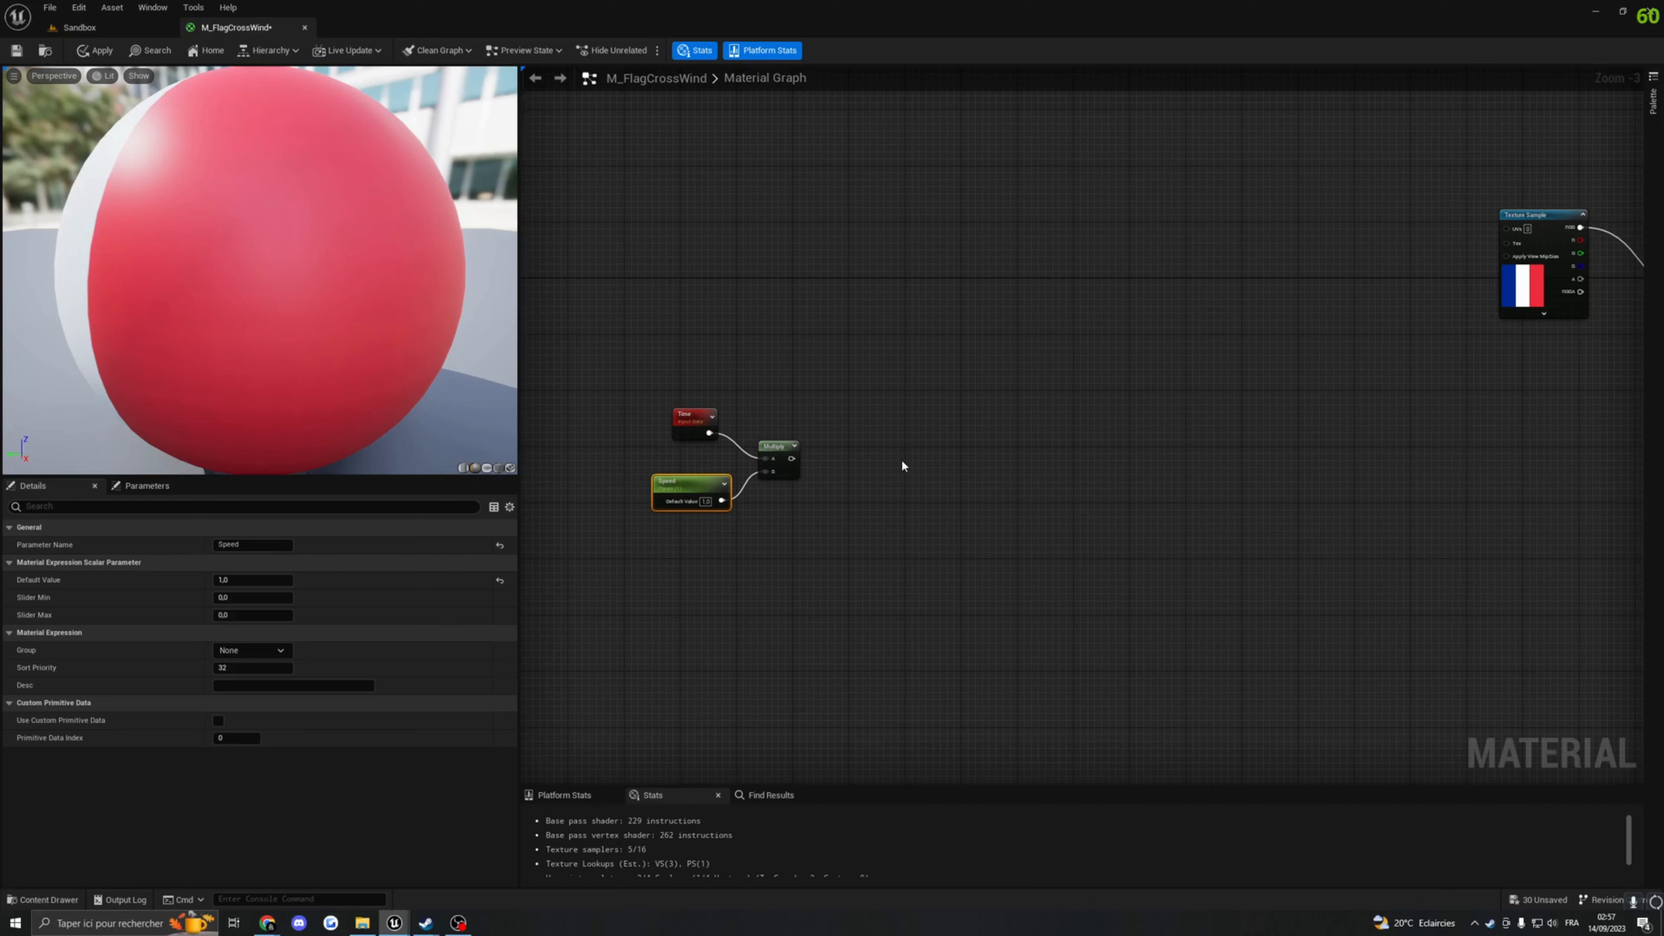
pyautogui.moveTo(775, 444); pyautogui.dragTo(761, 445)
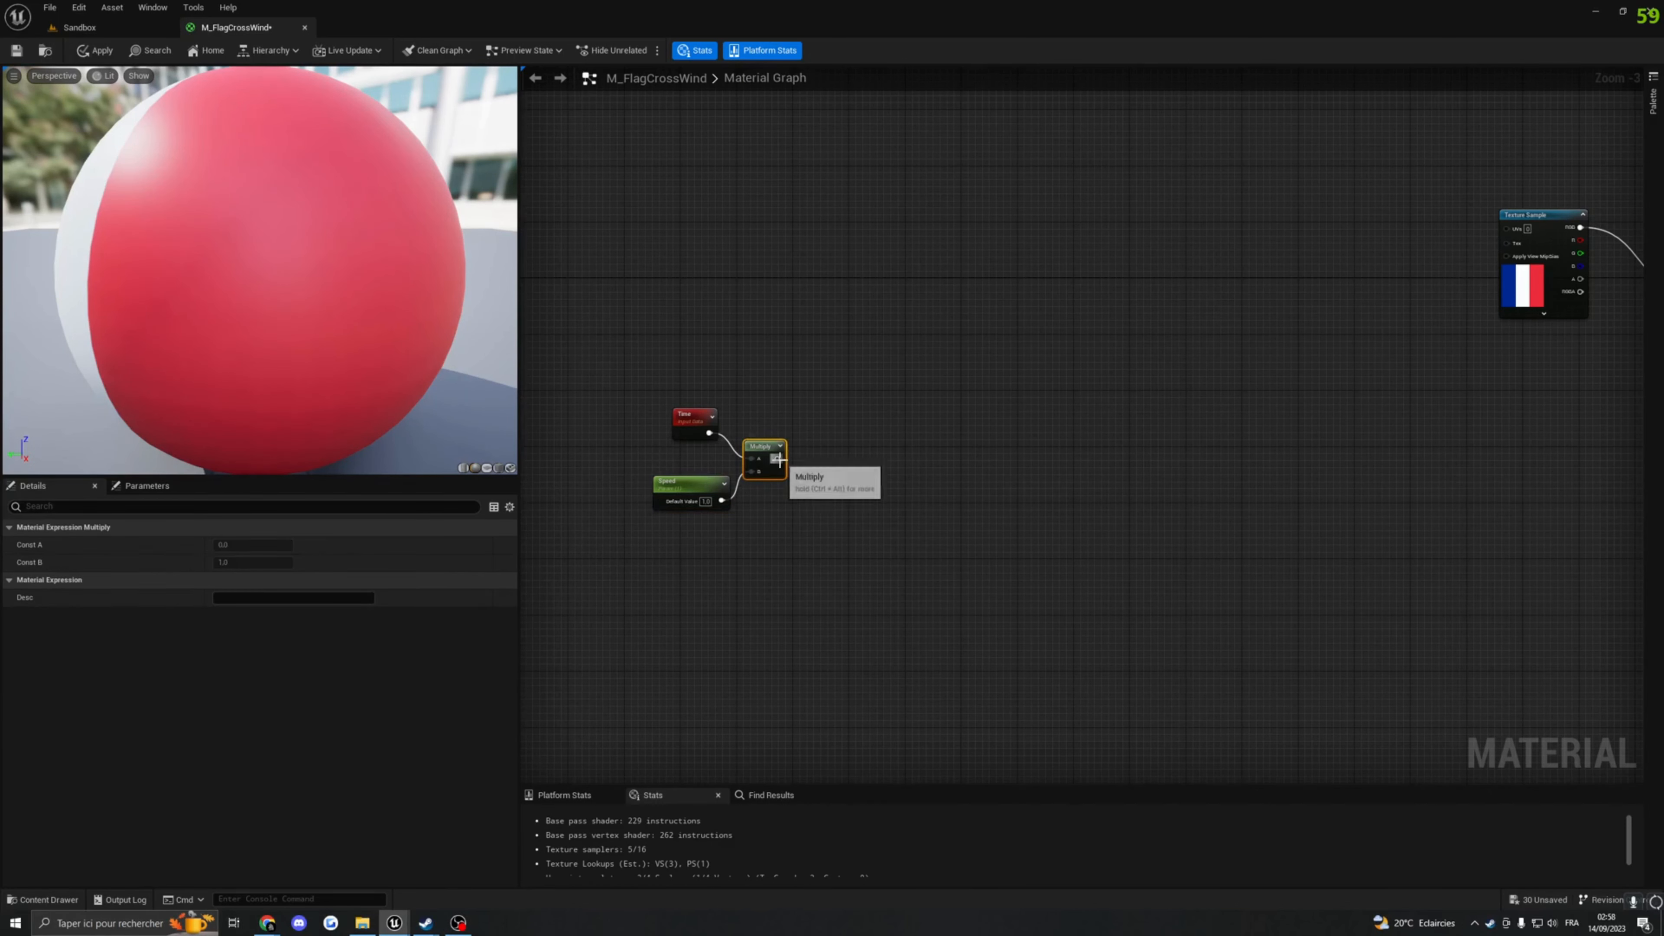
# Step: Add a named reroute declaration called Time from the Multiply node's output
pyautogui.moveTo(778, 458); pyautogui.dragTo(818, 455)
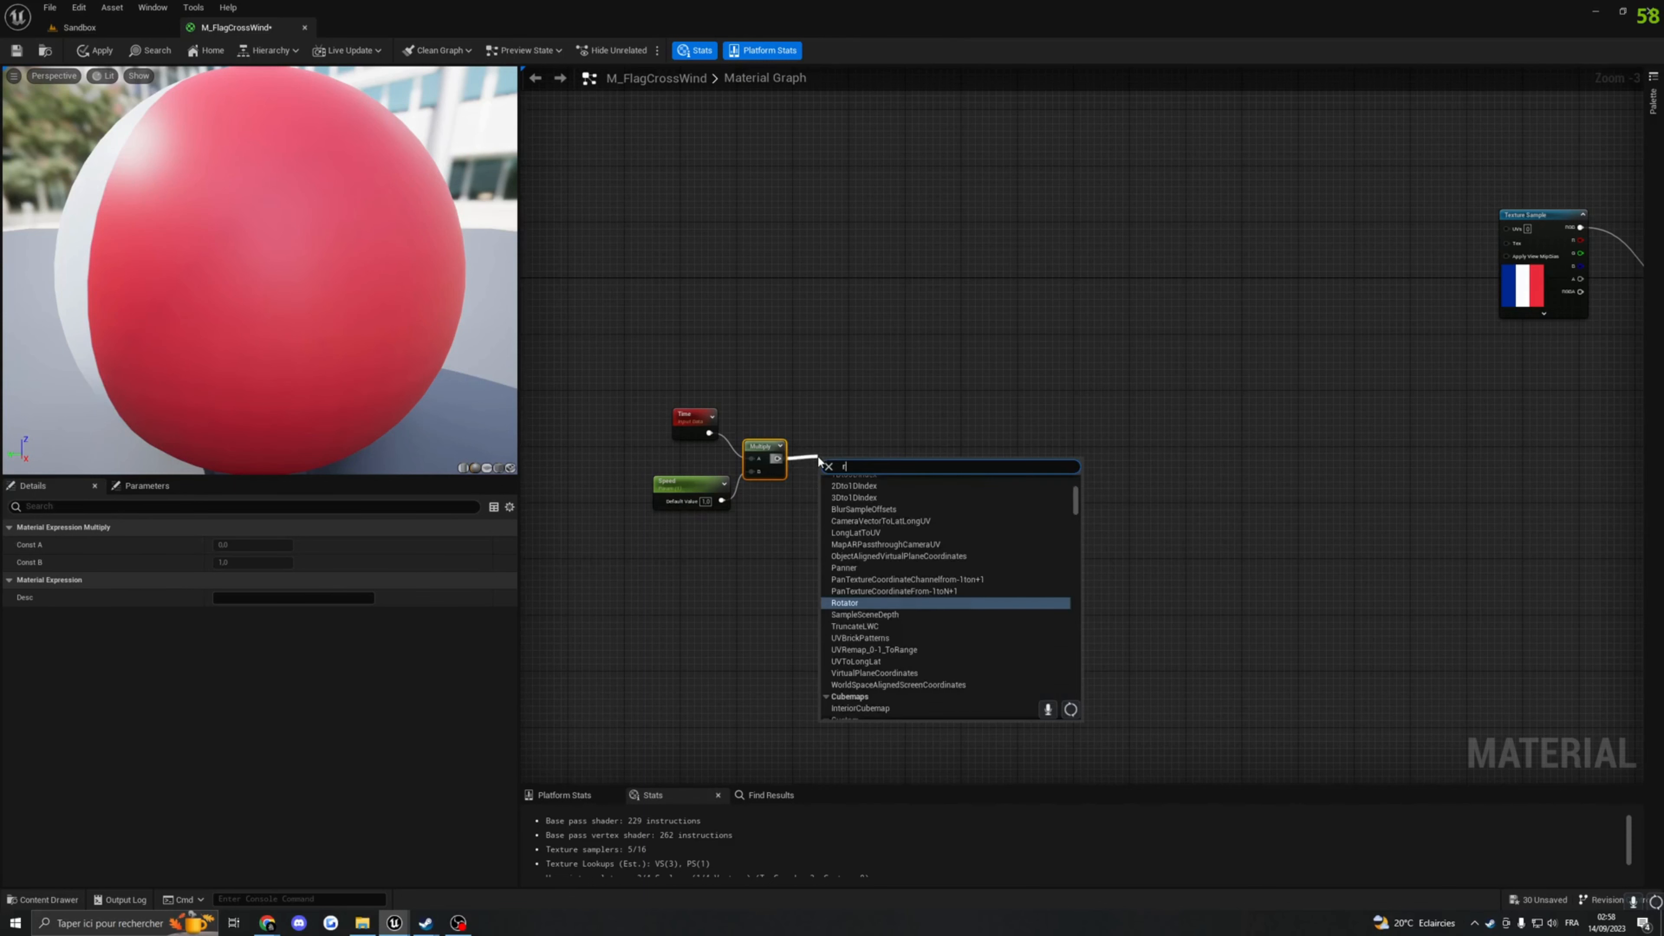
pyautogui.write('reroute')
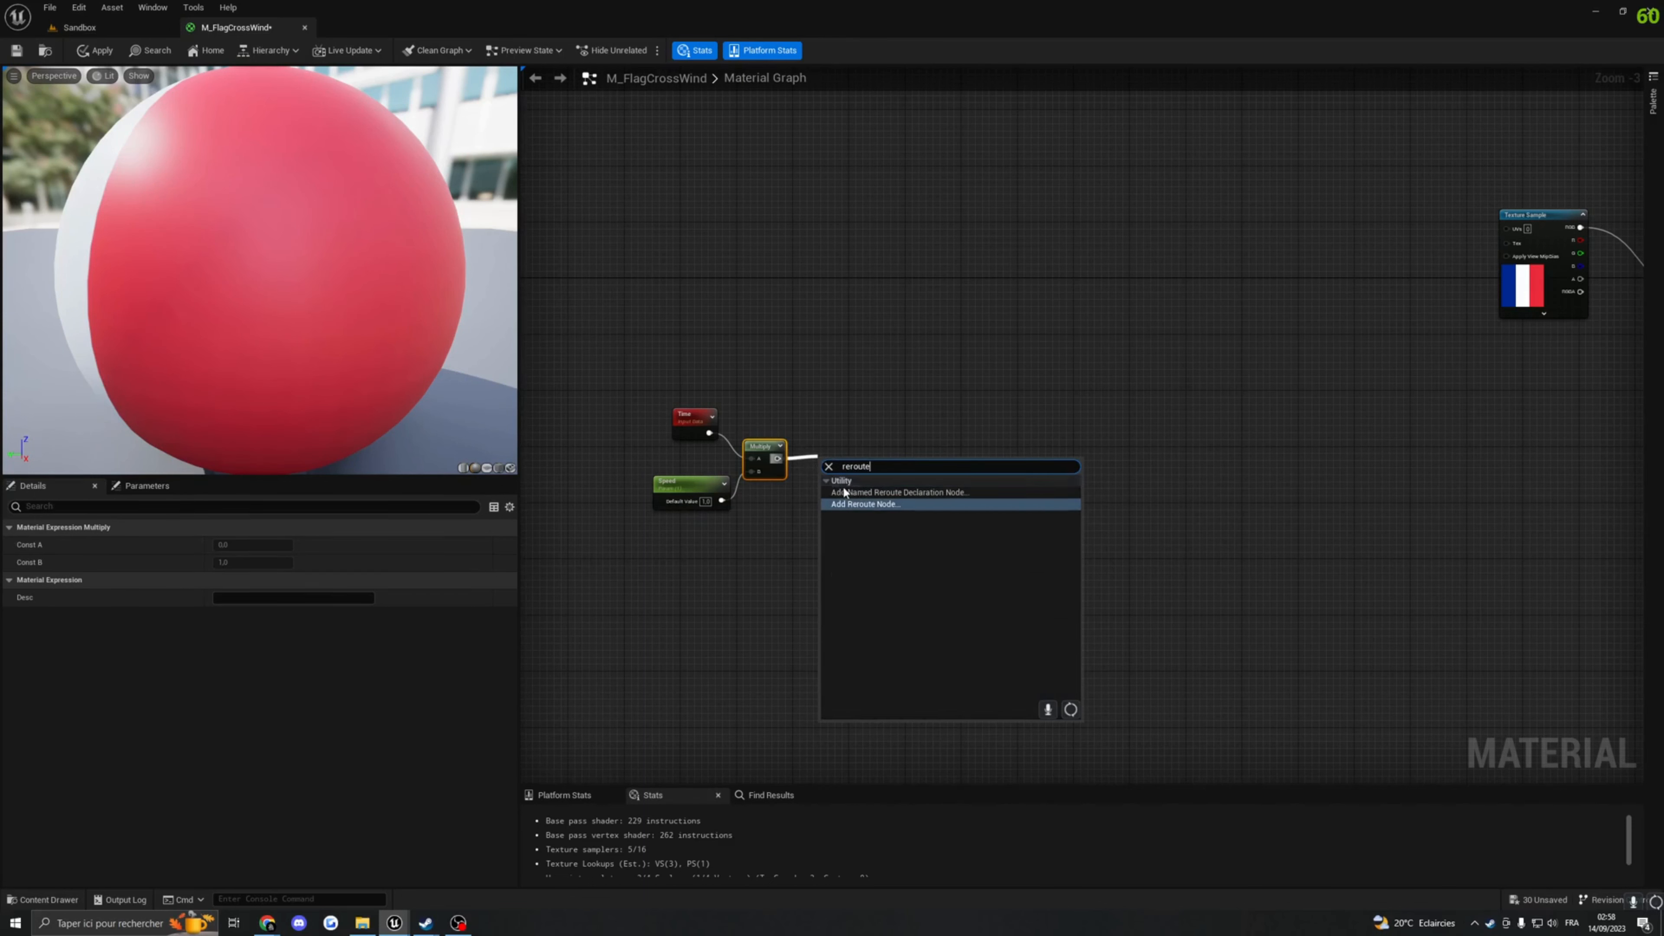
pyautogui.click(888, 492)
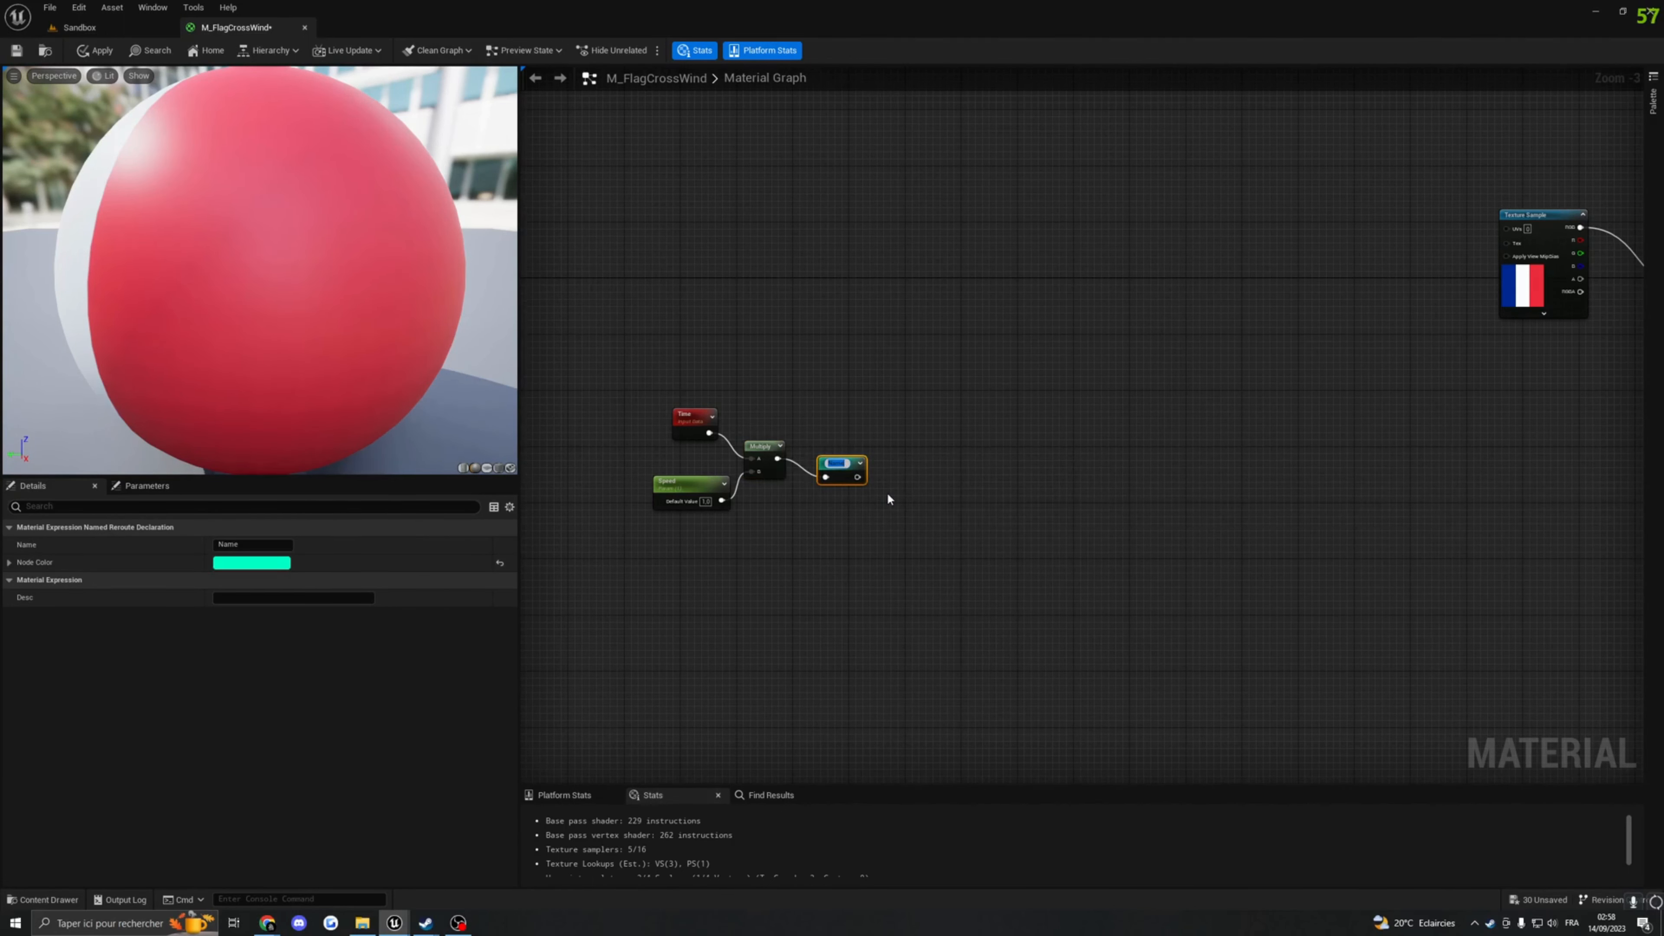
pyautogui.write('time')
pyautogui.press('Return')
# Step: Add a TextureCoordinate node above the Time and Speed nodes
pyautogui.moveTo(926, 423)
pyautogui.mouseDown(button='right')
pyautogui.moveTo(1026, 446)
pyautogui.moveTo(925, 401)
pyautogui.moveTo(949, 408)
pyautogui.mouseUp(button='right')
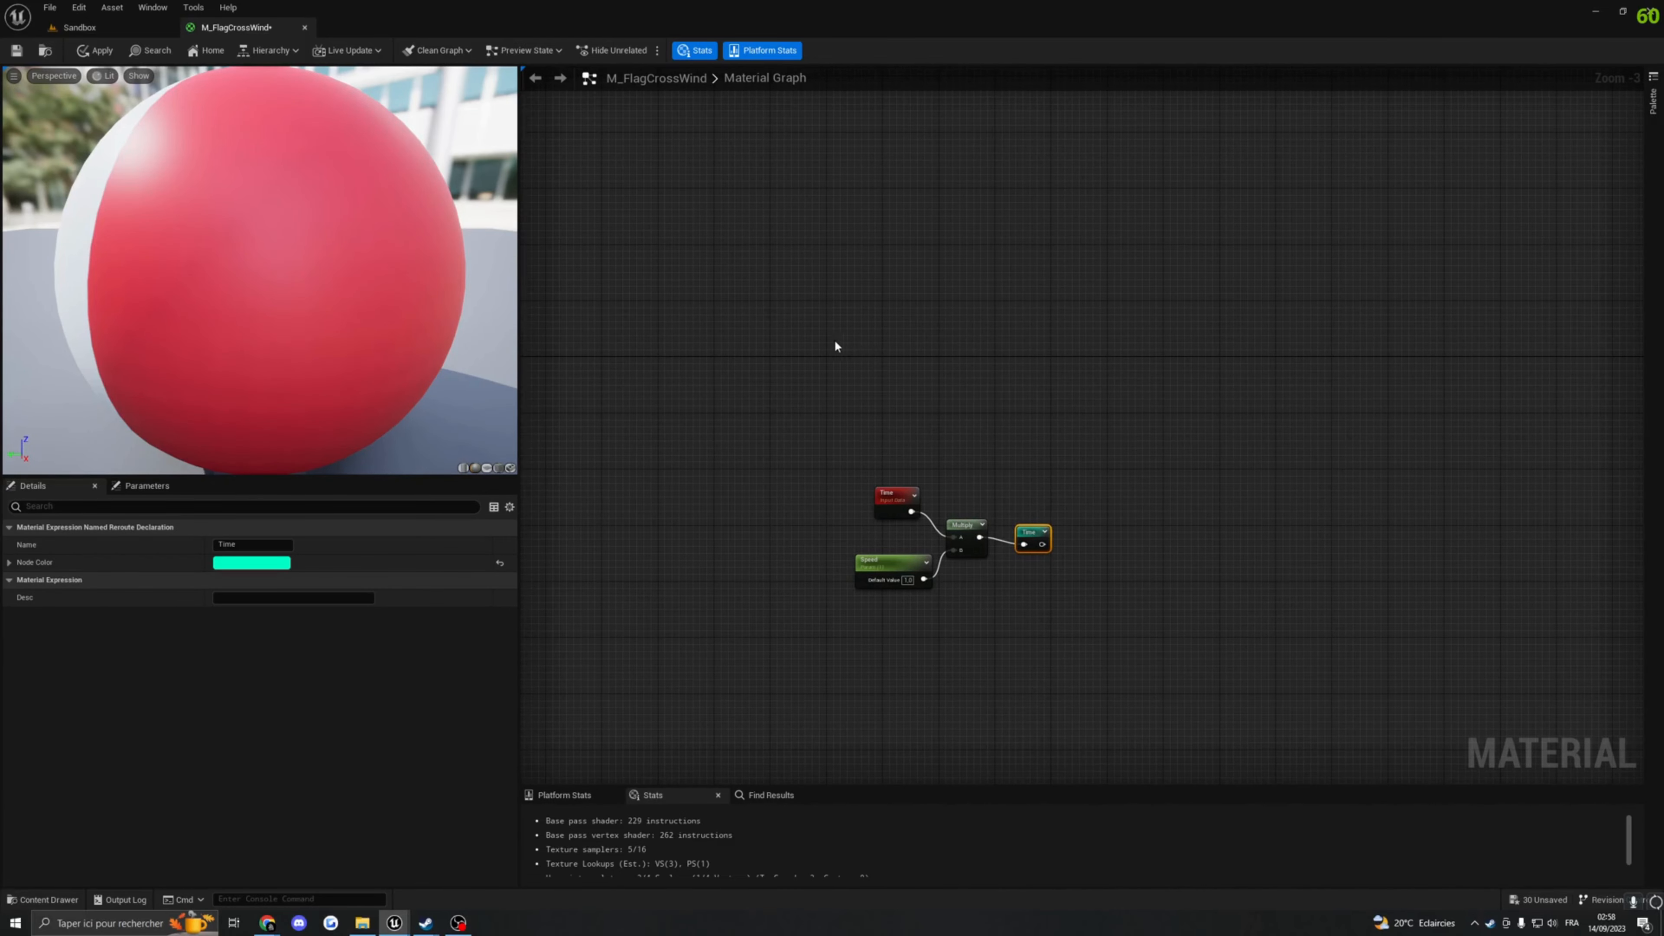
pyautogui.moveTo(919, 415); pyautogui.dragTo(866, 403, button='right')
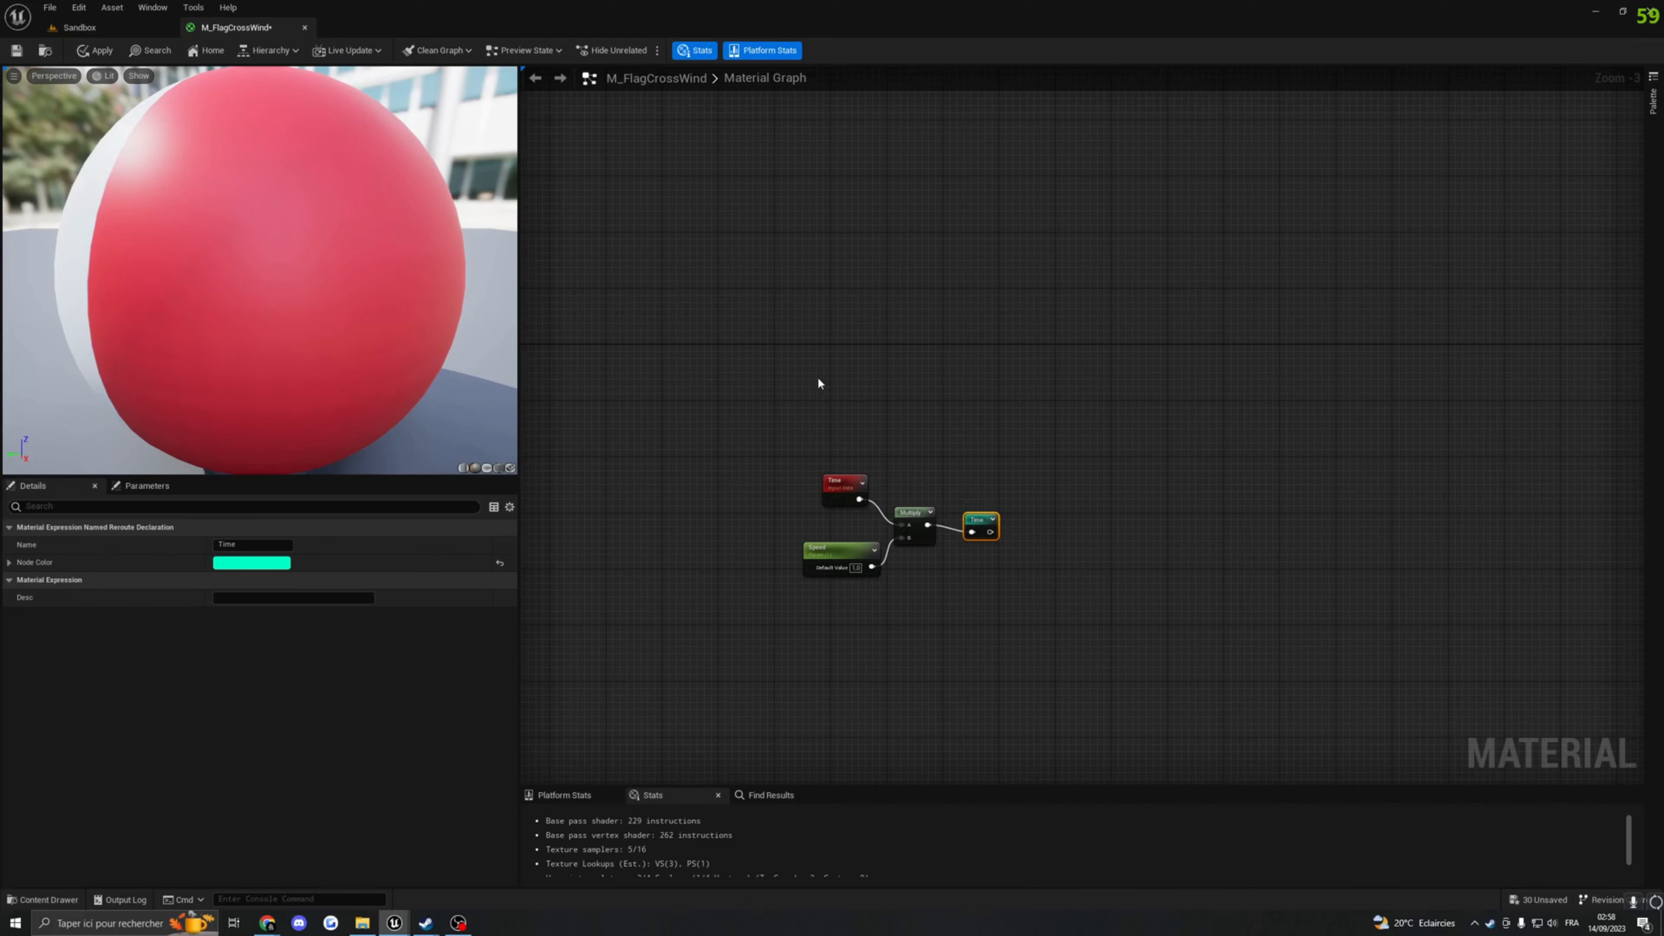
pyautogui.rightClick(823, 361)
pyautogui.write('coord')
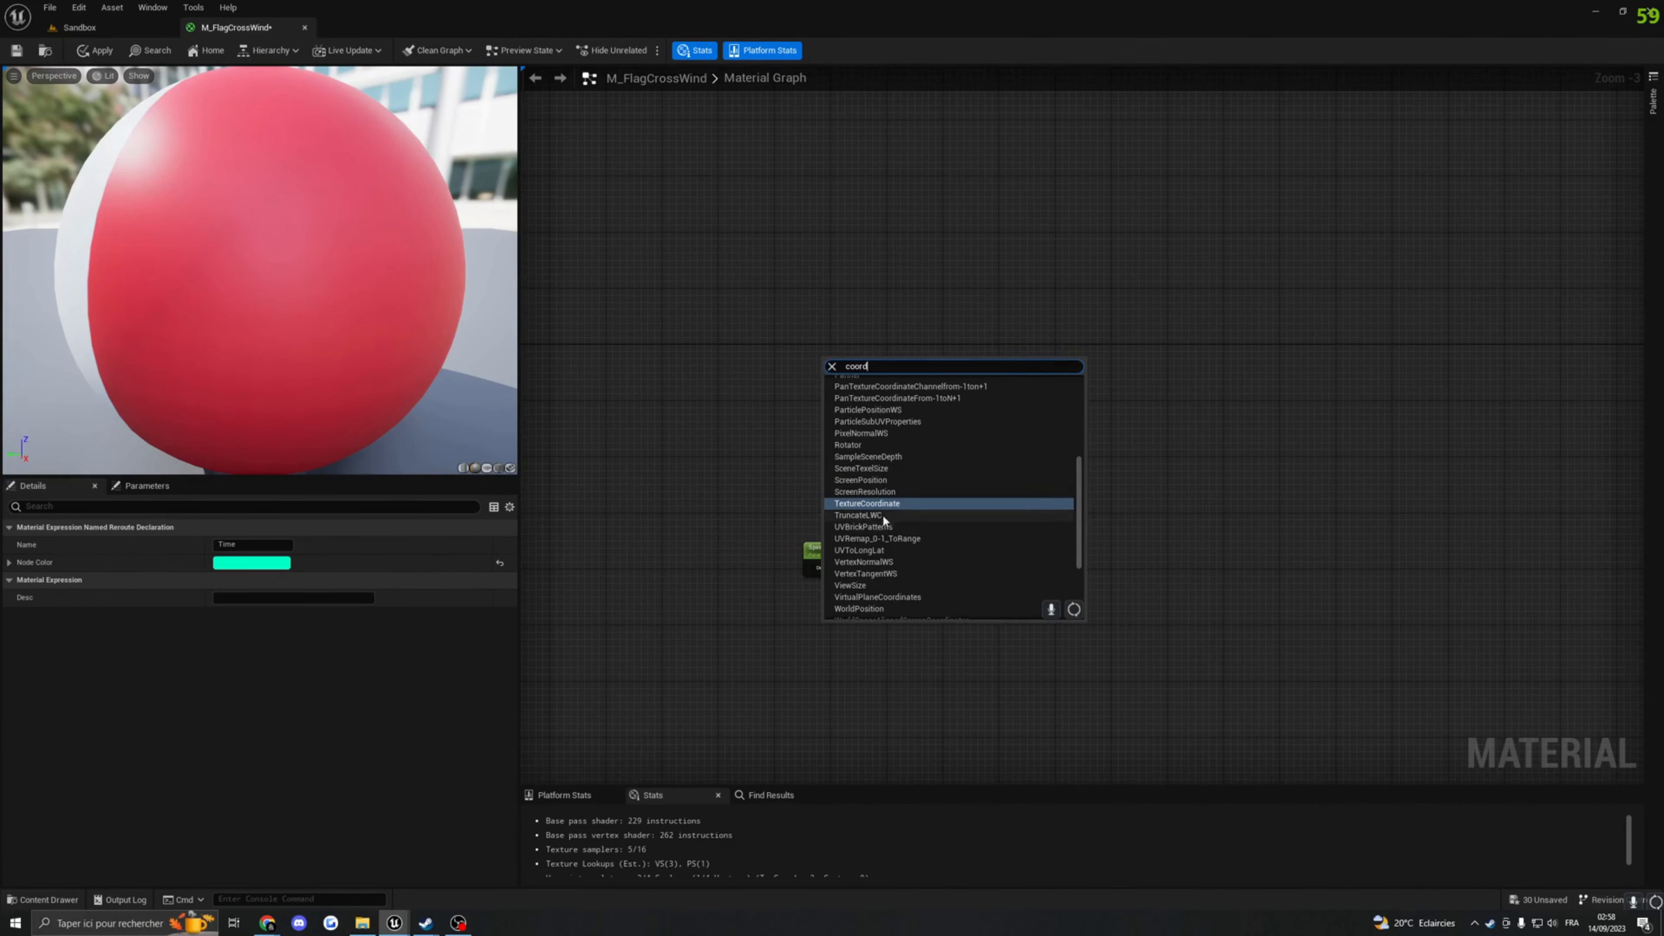
pyautogui.click(874, 504)
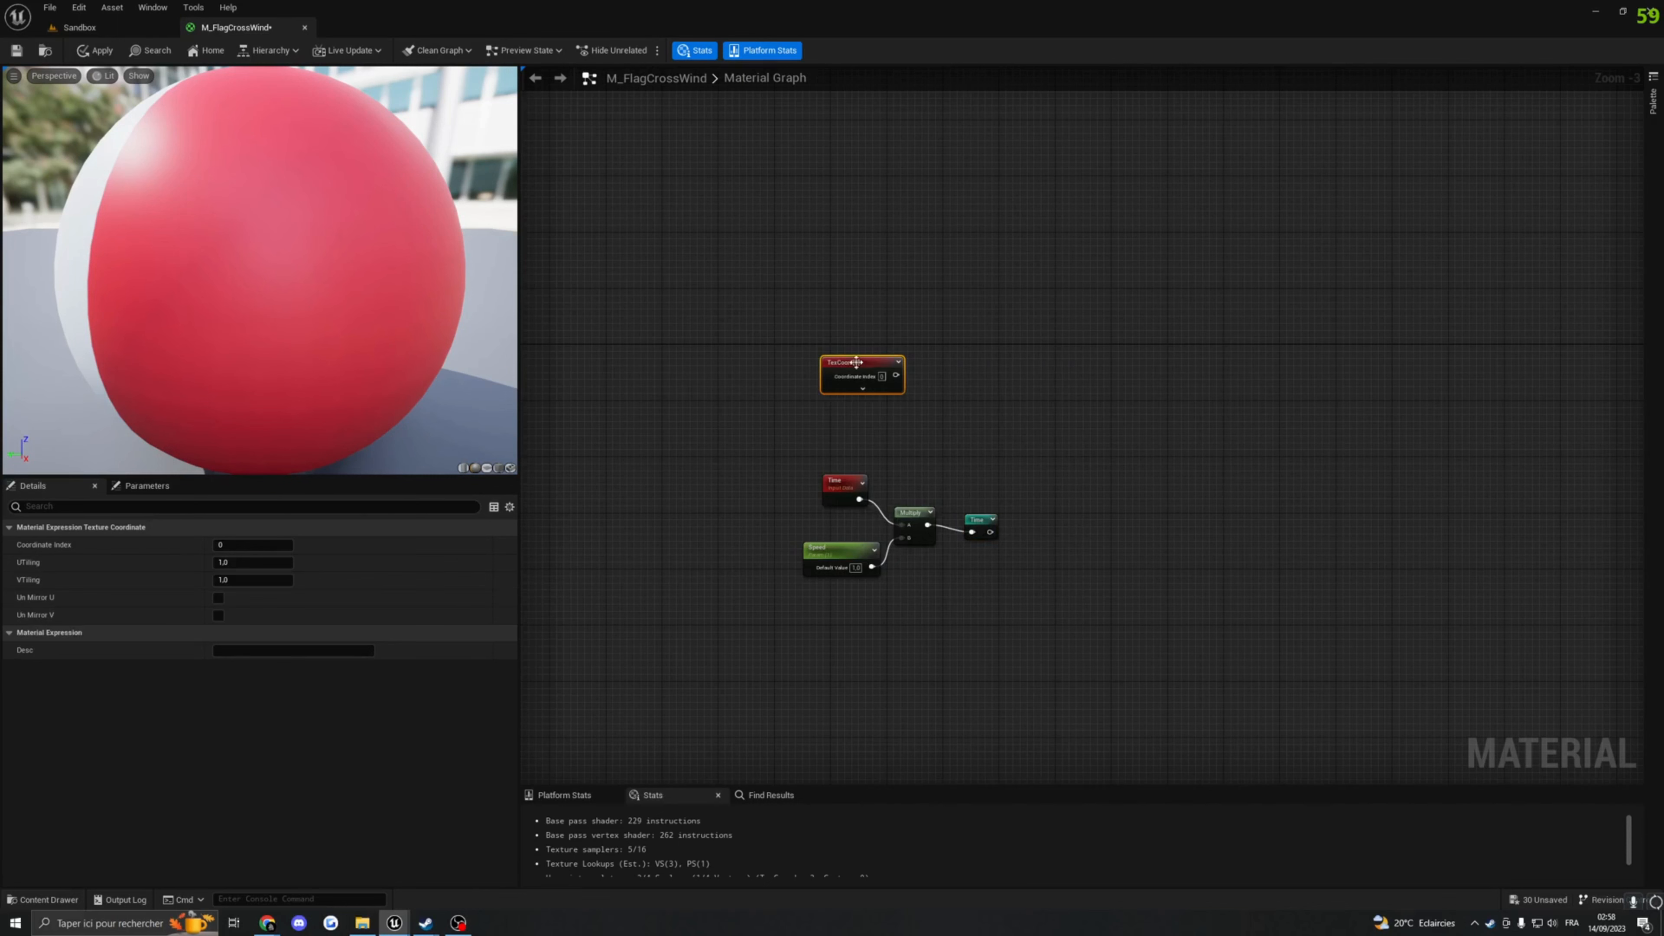
# Step: Add a ComponentMask node beside the texture coordinate node and turn off its G channel so only R remains
pyautogui.moveTo(977, 390); pyautogui.dragTo(926, 378, button='right')
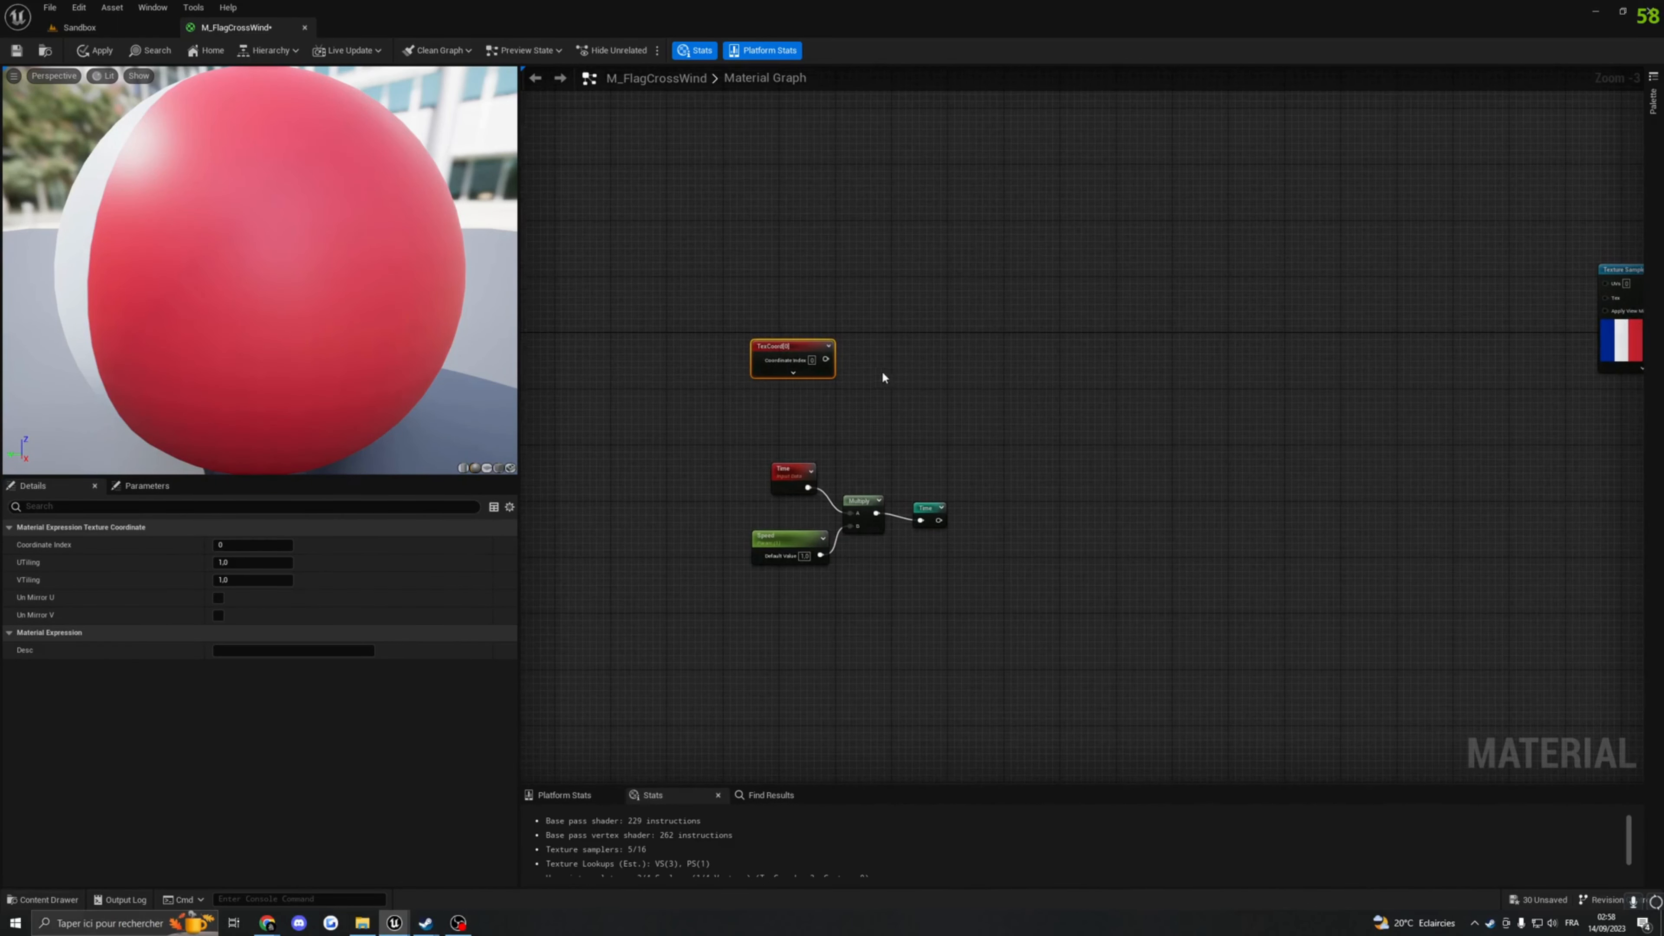
pyautogui.rightClick(868, 367)
pyautogui.write('mask')
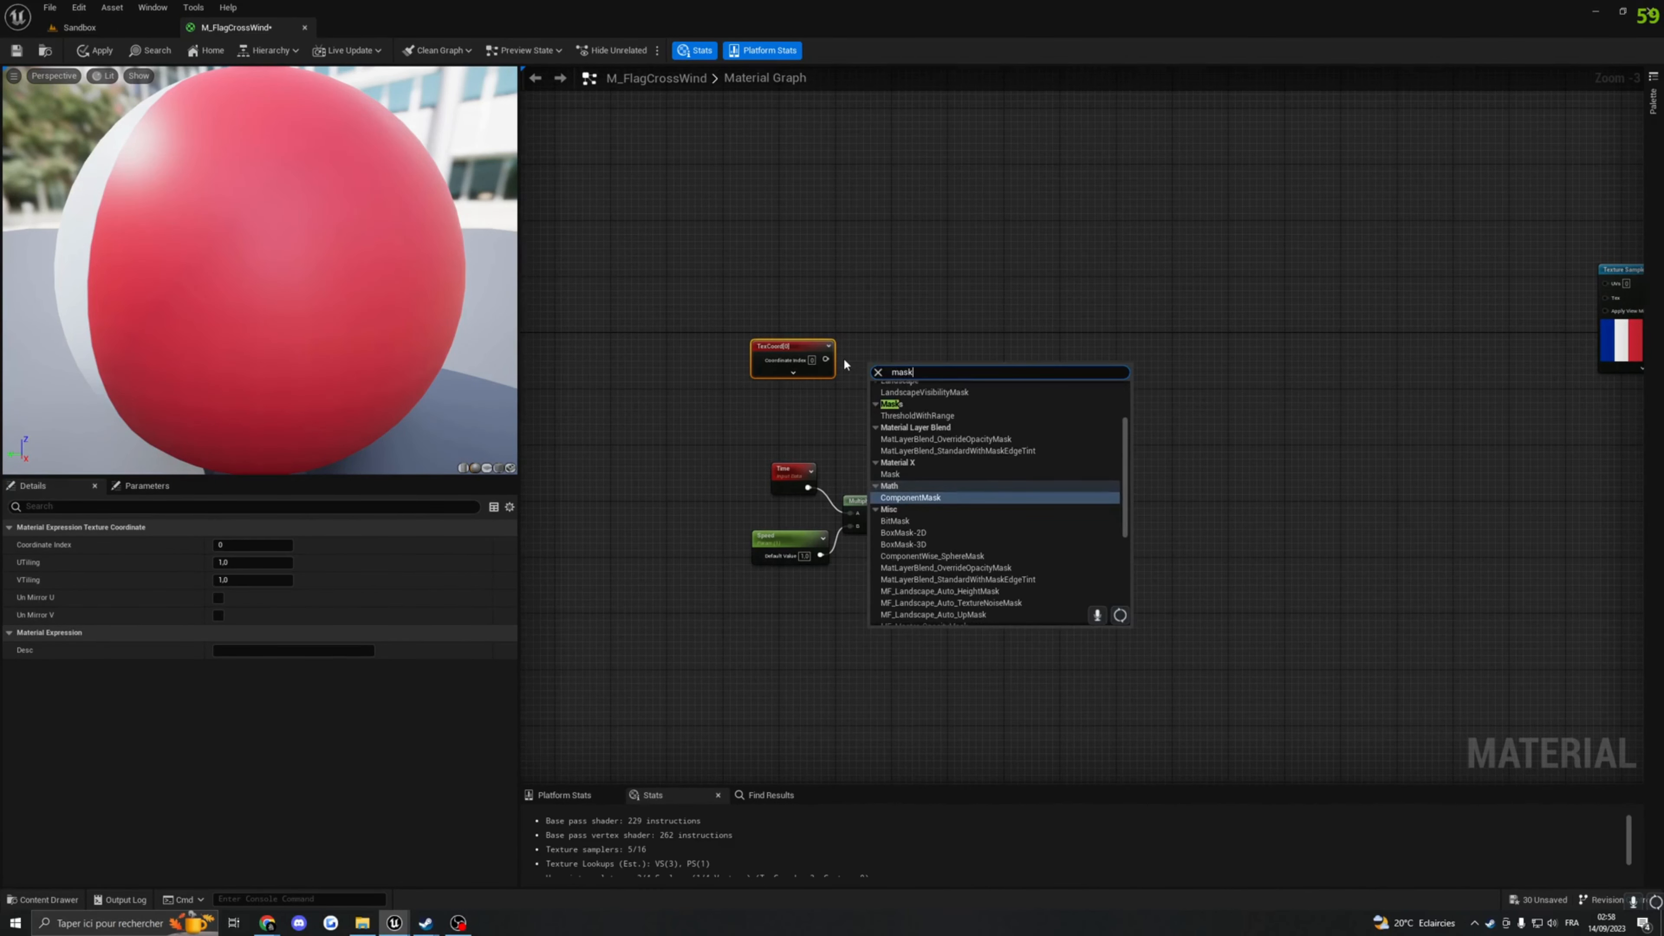
pyautogui.click(909, 498)
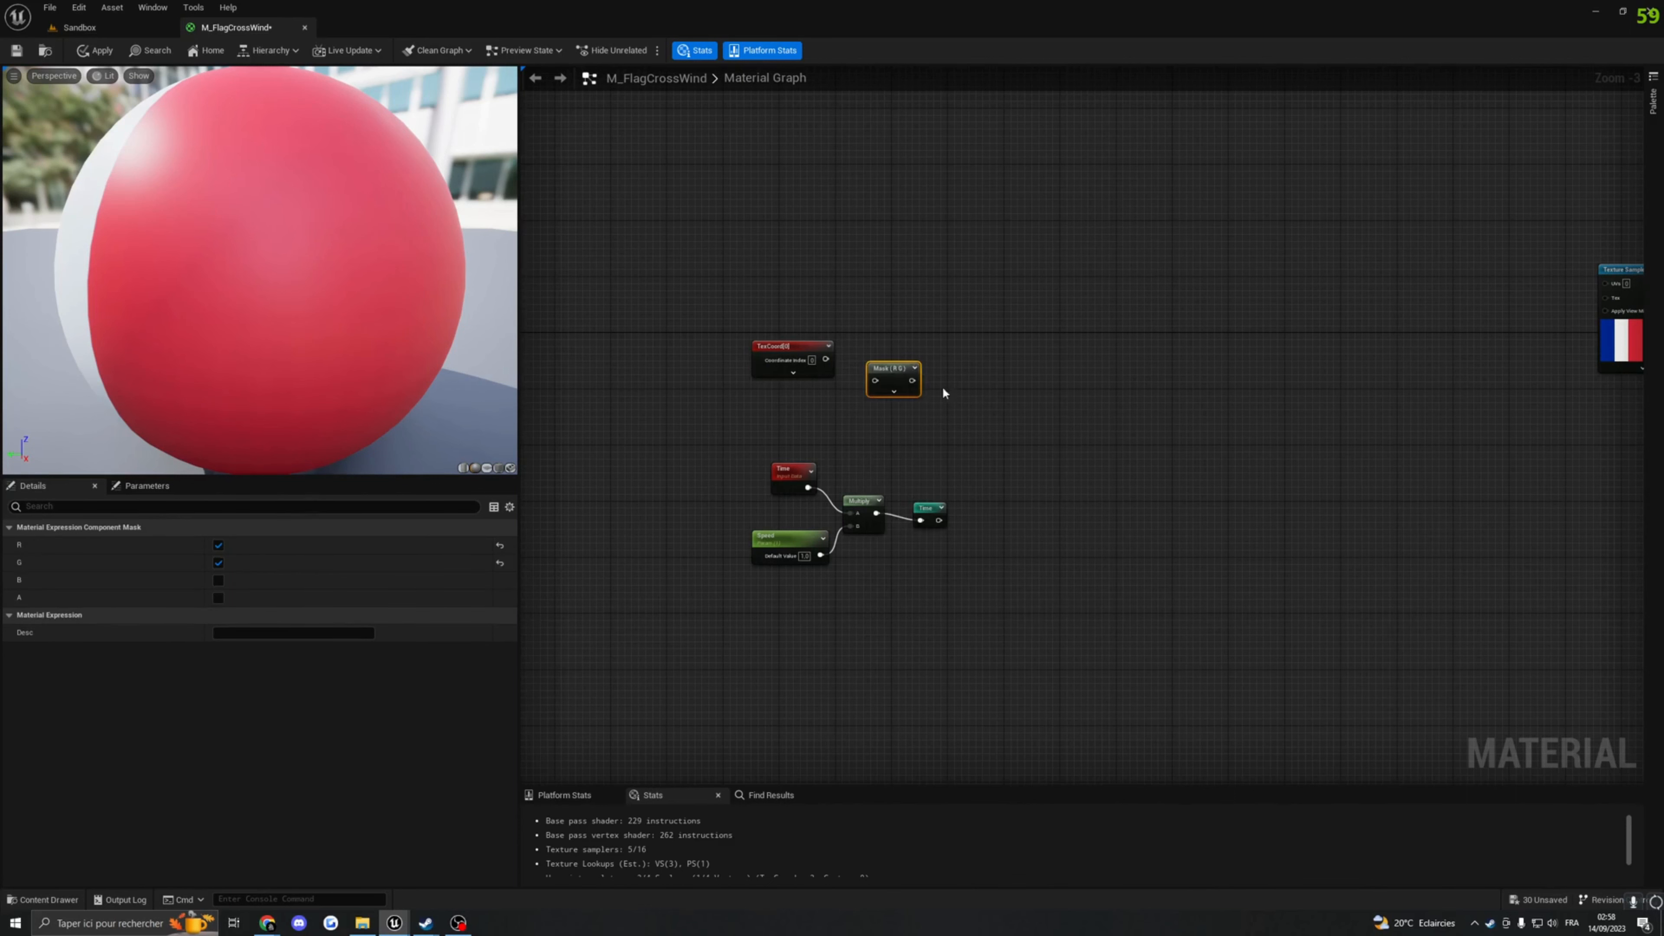
pyautogui.moveTo(884, 365)
pyautogui.mouseDown()
pyautogui.moveTo(882, 378)
pyautogui.moveTo(902, 352)
pyautogui.mouseUp()
pyautogui.click(218, 563)
# Step: Inspect the waving flag and its pole attachment points in the Sandbox level from several distances and angles
pyautogui.click(79, 27)
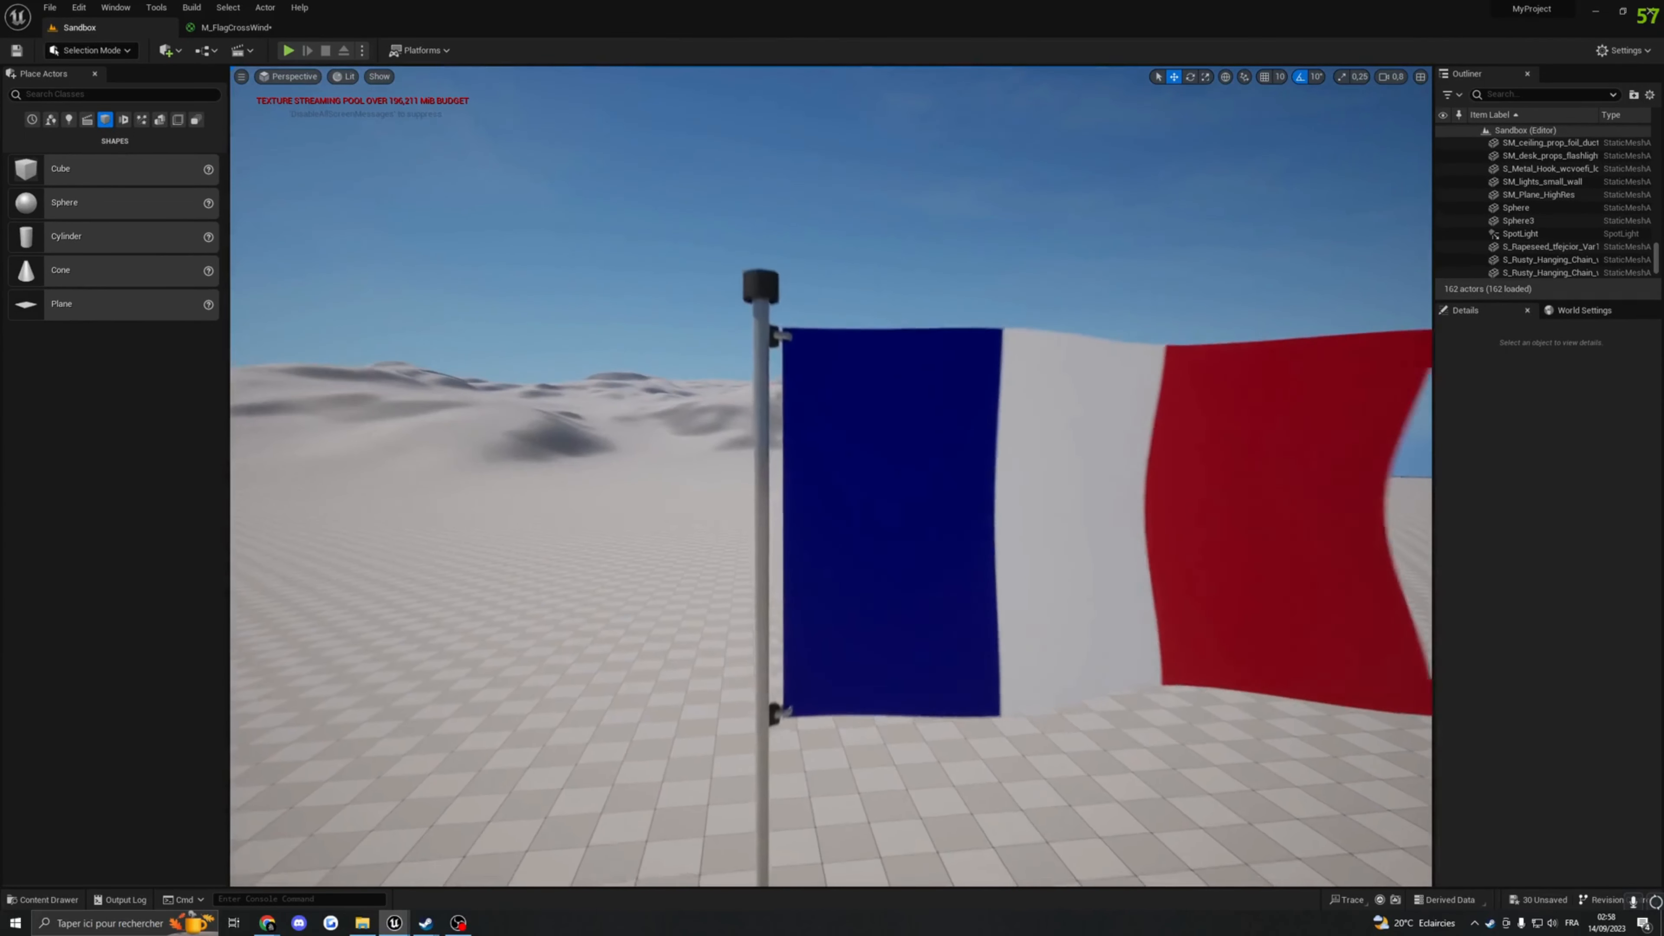
pyautogui.moveTo(831, 476); pyautogui.dragTo(786, 502, button='right')
pyautogui.press('w')
pyautogui.press('w')
pyautogui.press('s')
pyautogui.press('d')
pyautogui.moveTo(593, 622); pyautogui.dragTo(594, 593, button='right')
pyautogui.press('d')
pyautogui.press('a')
pyautogui.click(683, 549)
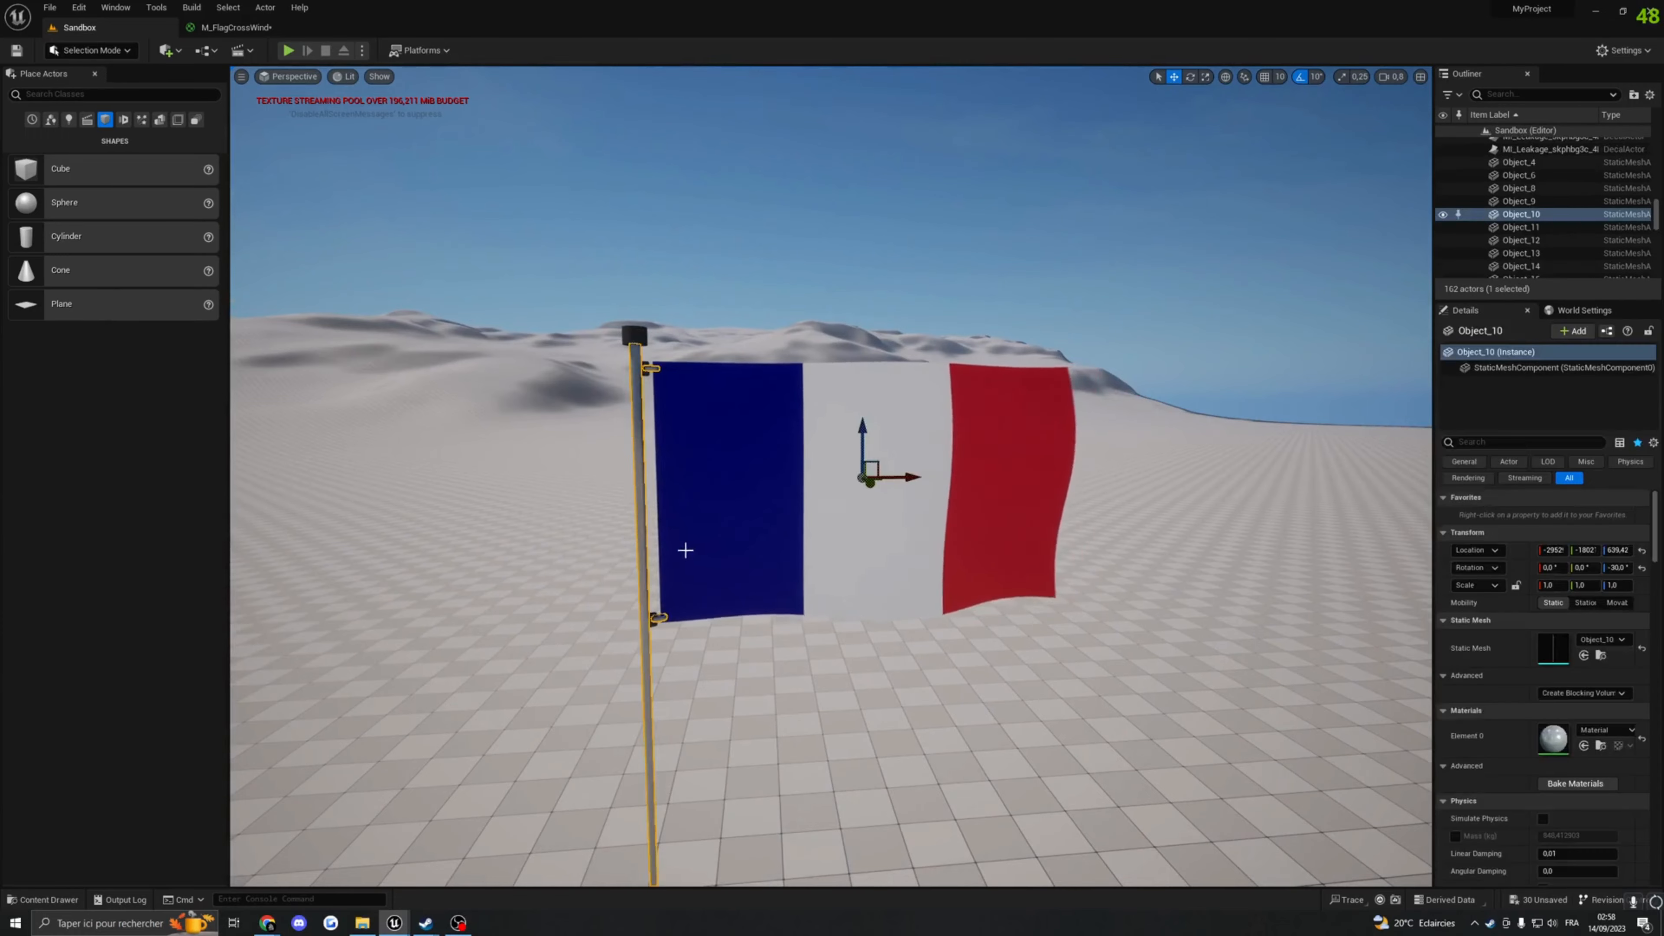
pyautogui.moveTo(683, 550); pyautogui.dragTo(590, 472, button='right')
pyautogui.press('w')
pyautogui.press('s')
pyautogui.press('w')
pyautogui.press('s')
pyautogui.press('w')
pyautogui.press('s')
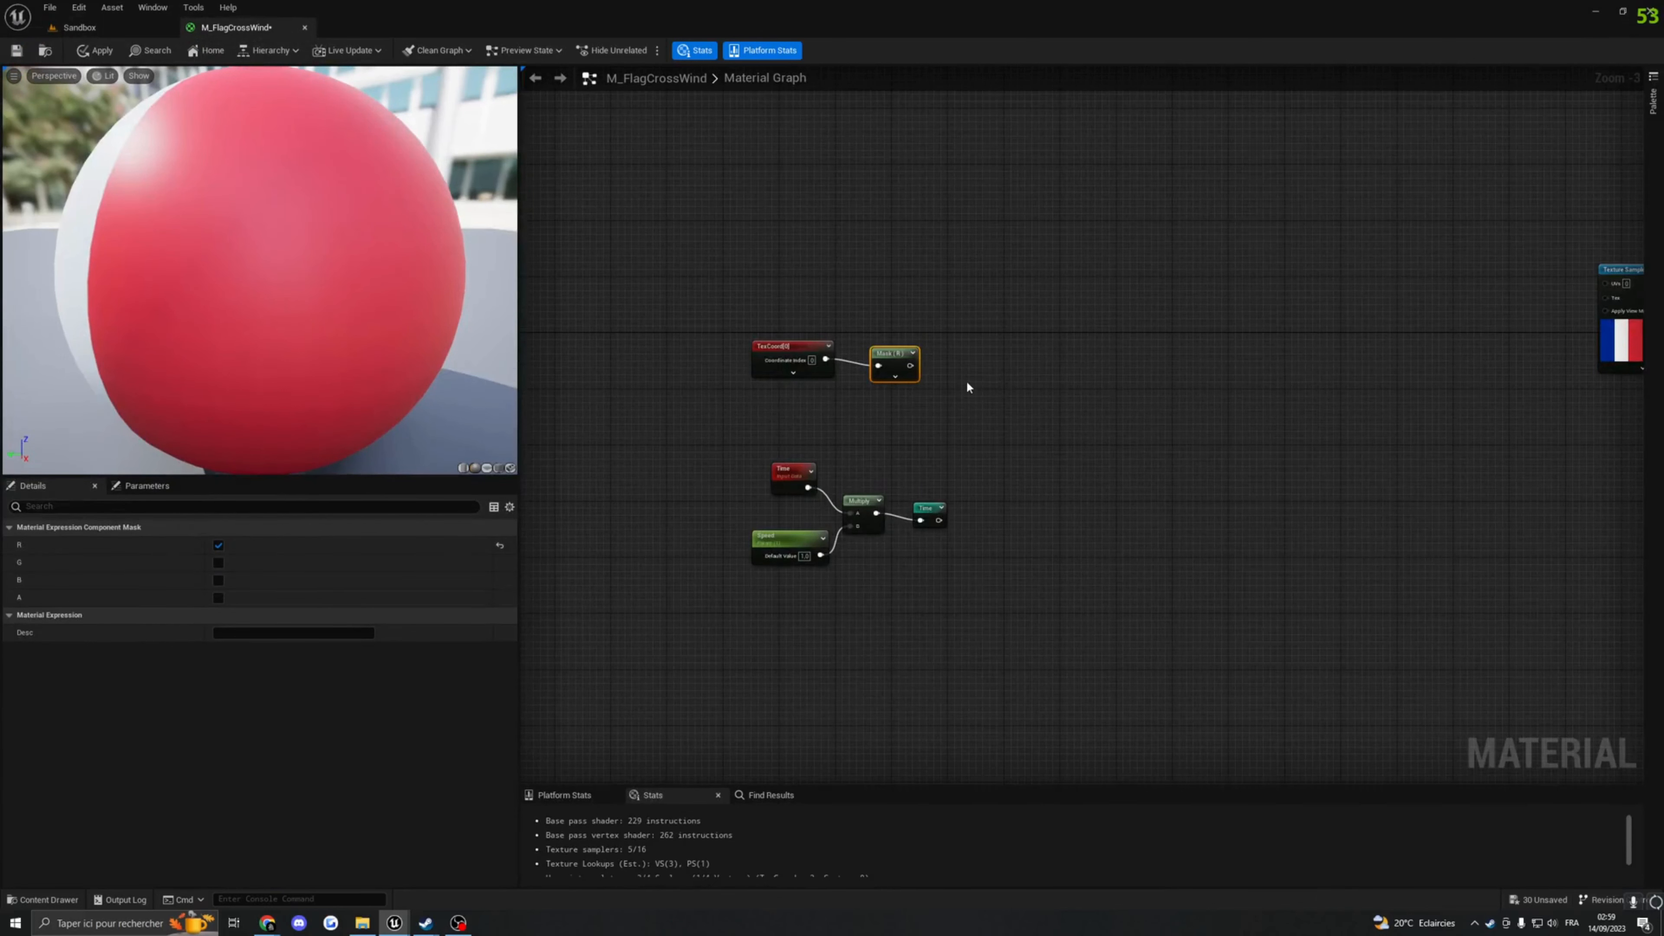
# Step: Align the R mask node with the texture coordinate node and add a scalar parameter named MaskFallOff below them
pyautogui.moveTo(1012, 385); pyautogui.dragTo(1005, 377, button='right')
pyautogui.moveTo(870, 349); pyautogui.dragTo(878, 343)
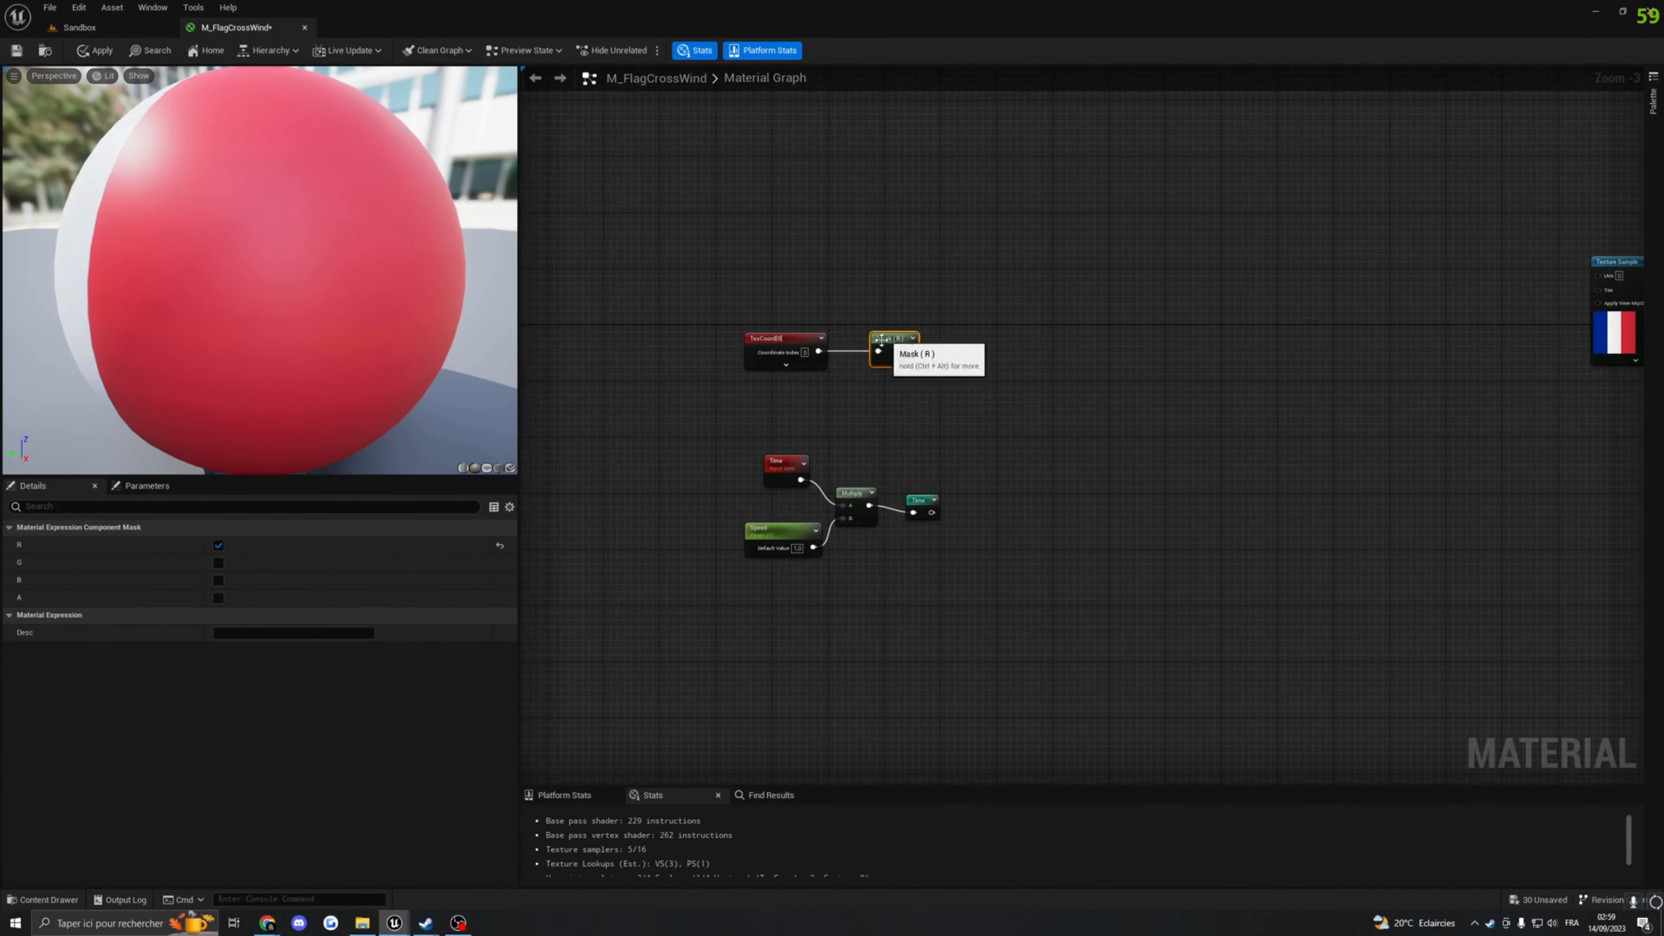
pyautogui.click(792, 394)
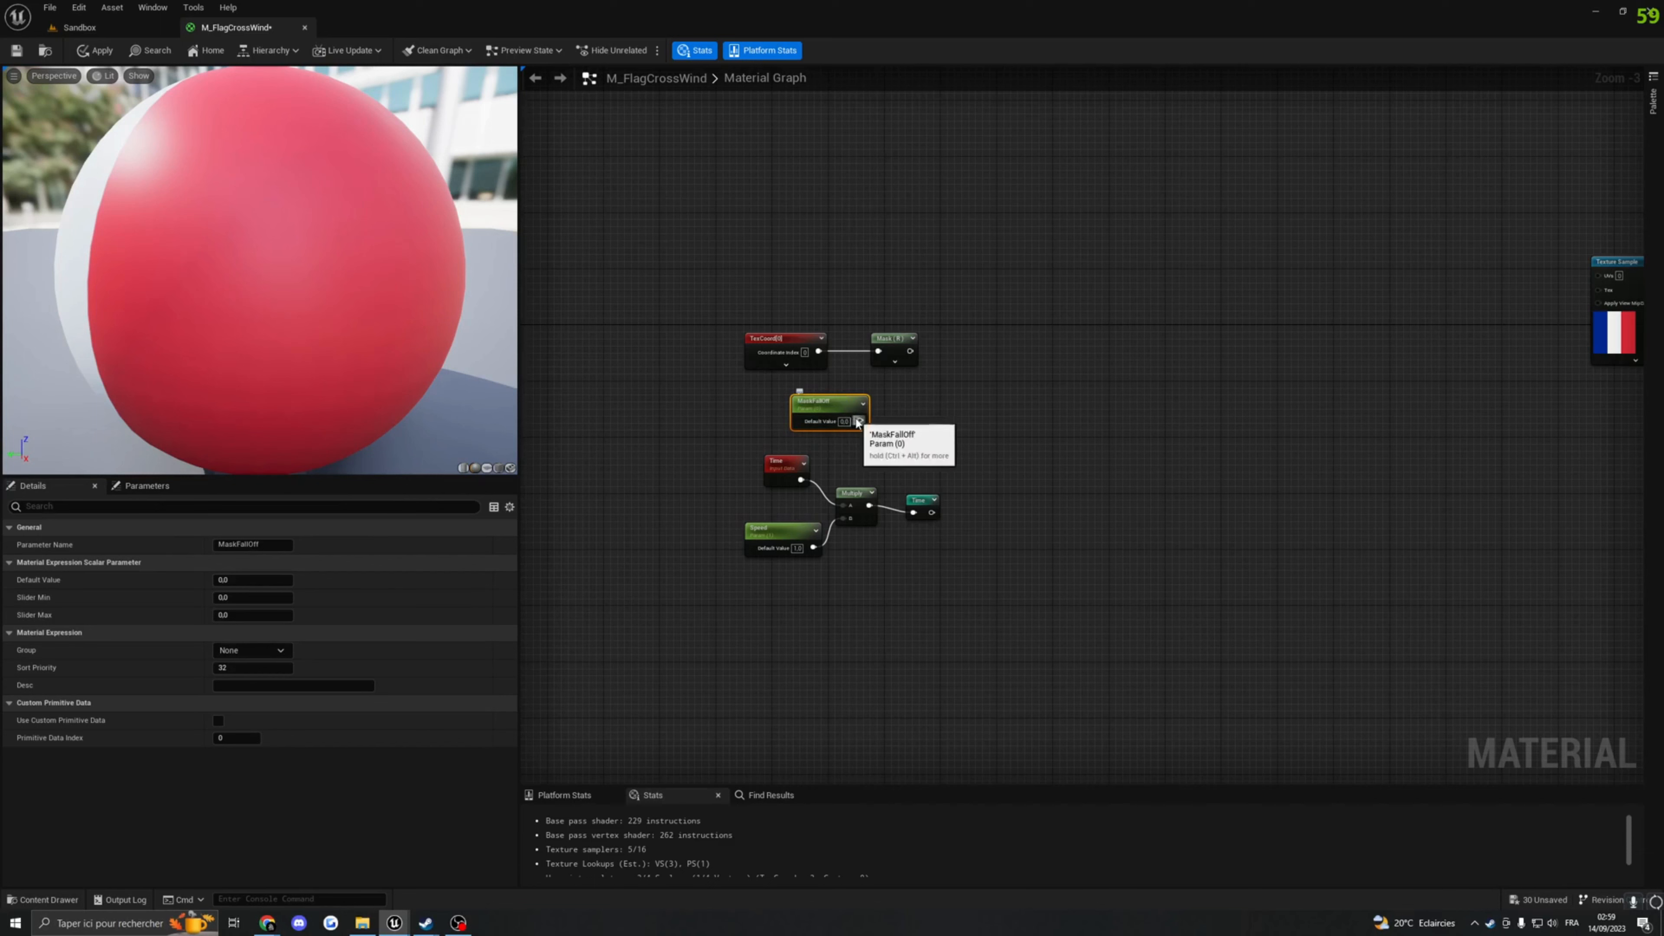
# Step: Add a Power node, feeding the R mask into its Base input and MaskFallOff into its Exp input
pyautogui.click(927, 368)
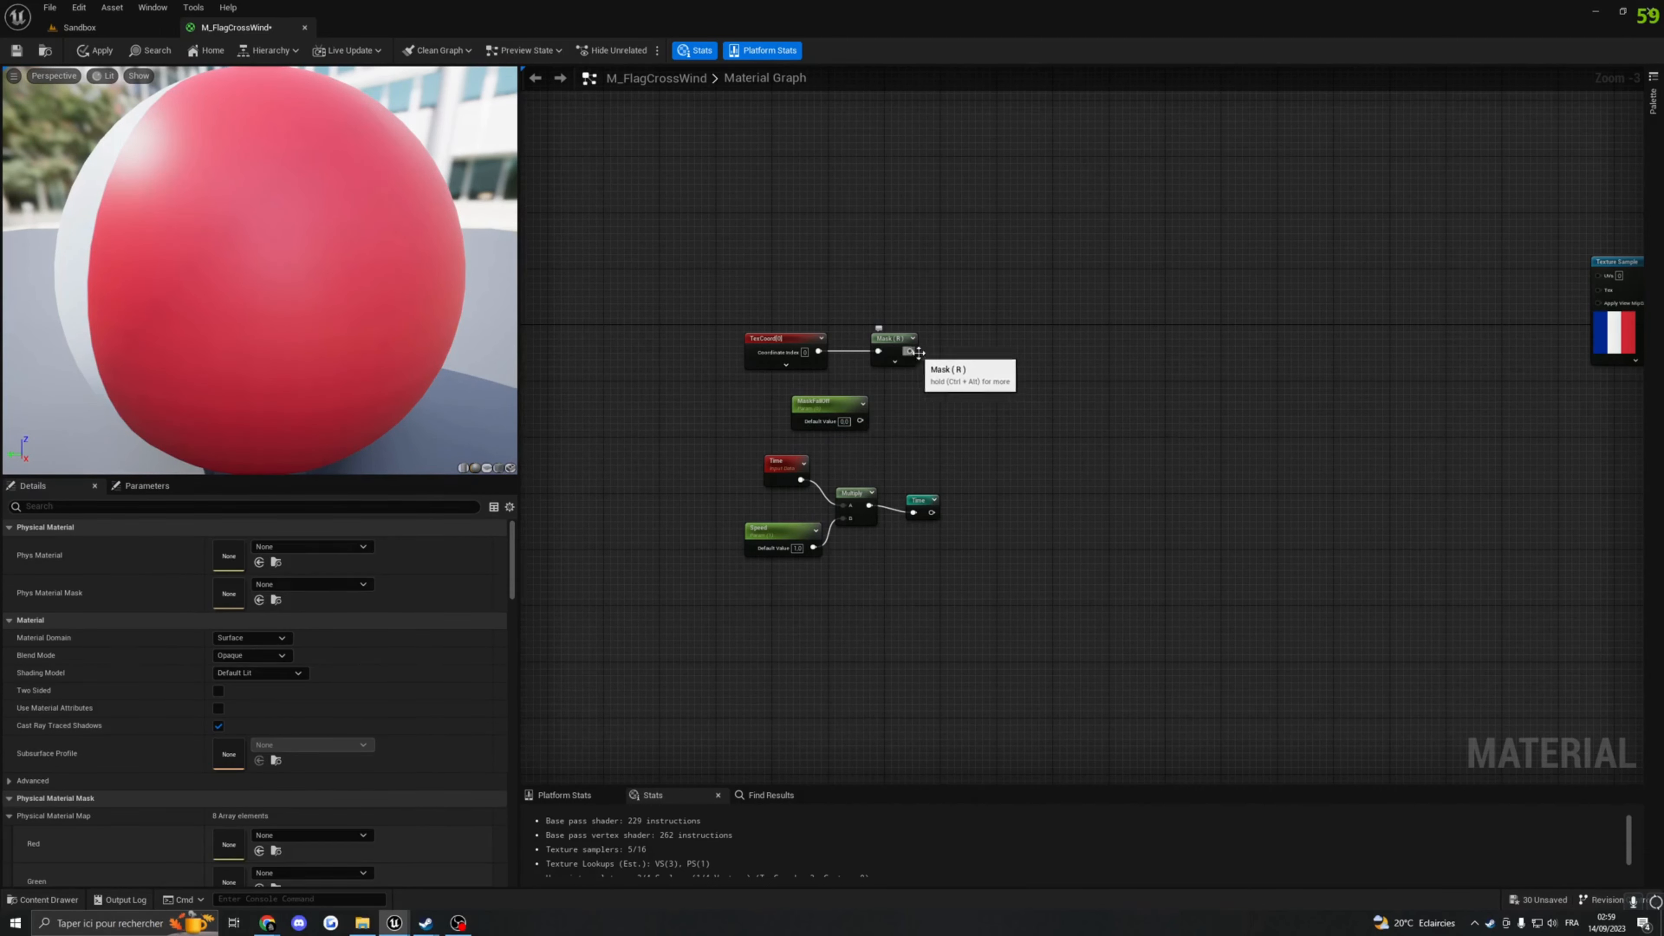
pyautogui.rightClick(941, 352)
pyautogui.write('power')
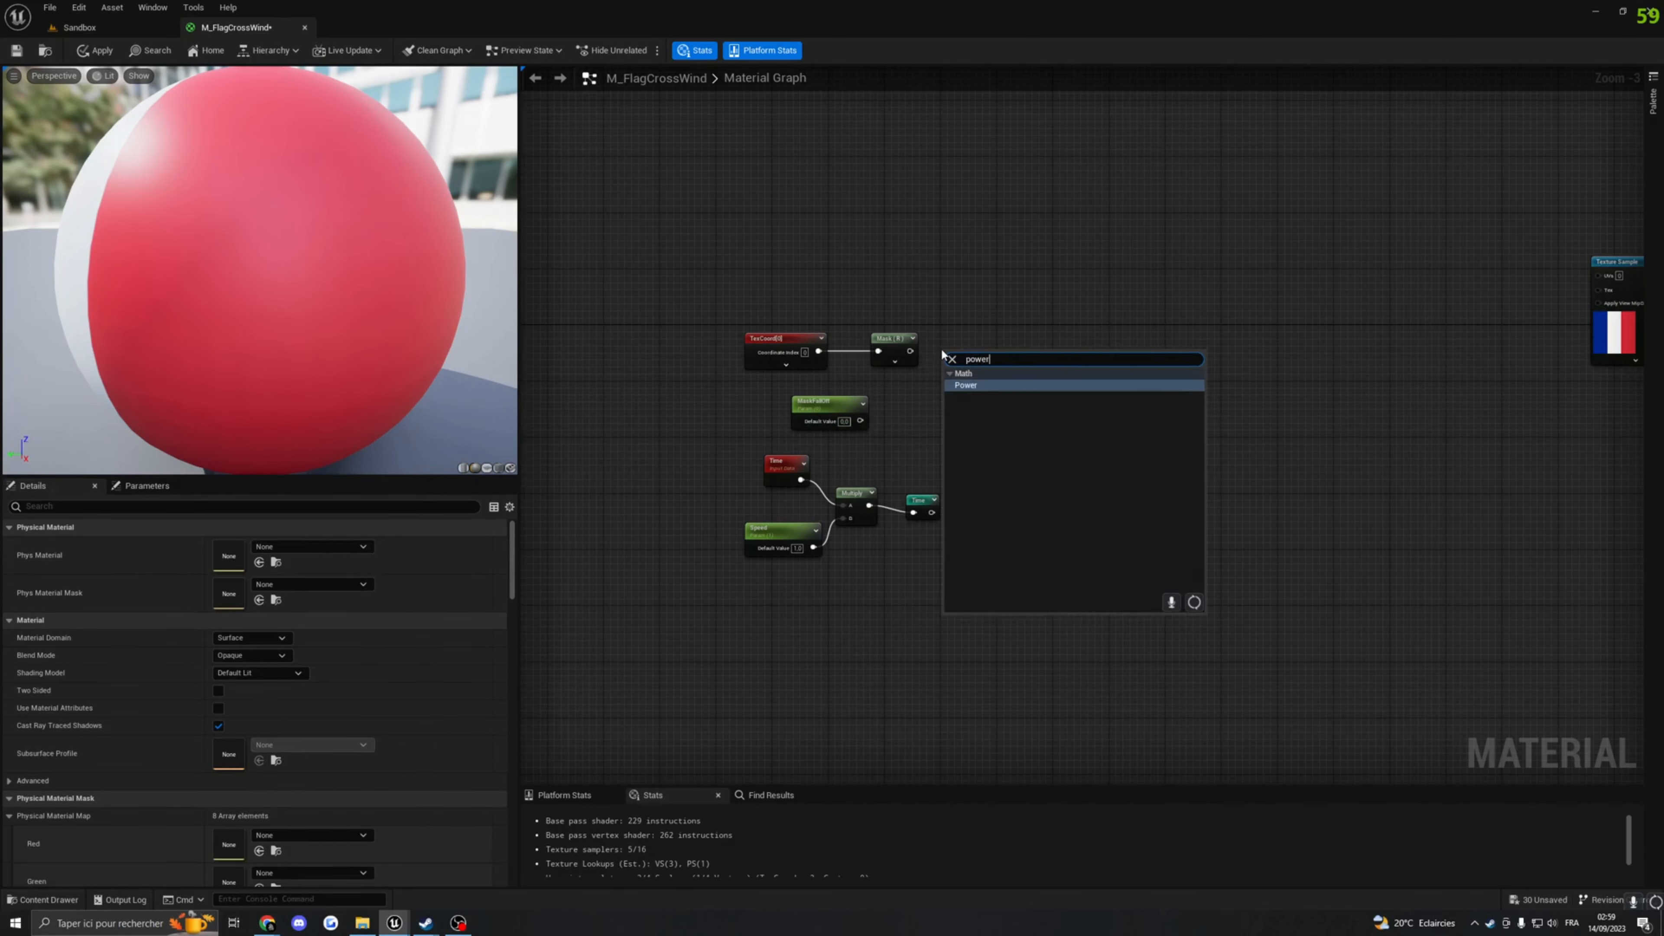
pyautogui.click(972, 386)
pyautogui.moveTo(976, 364); pyautogui.dragTo(989, 353)
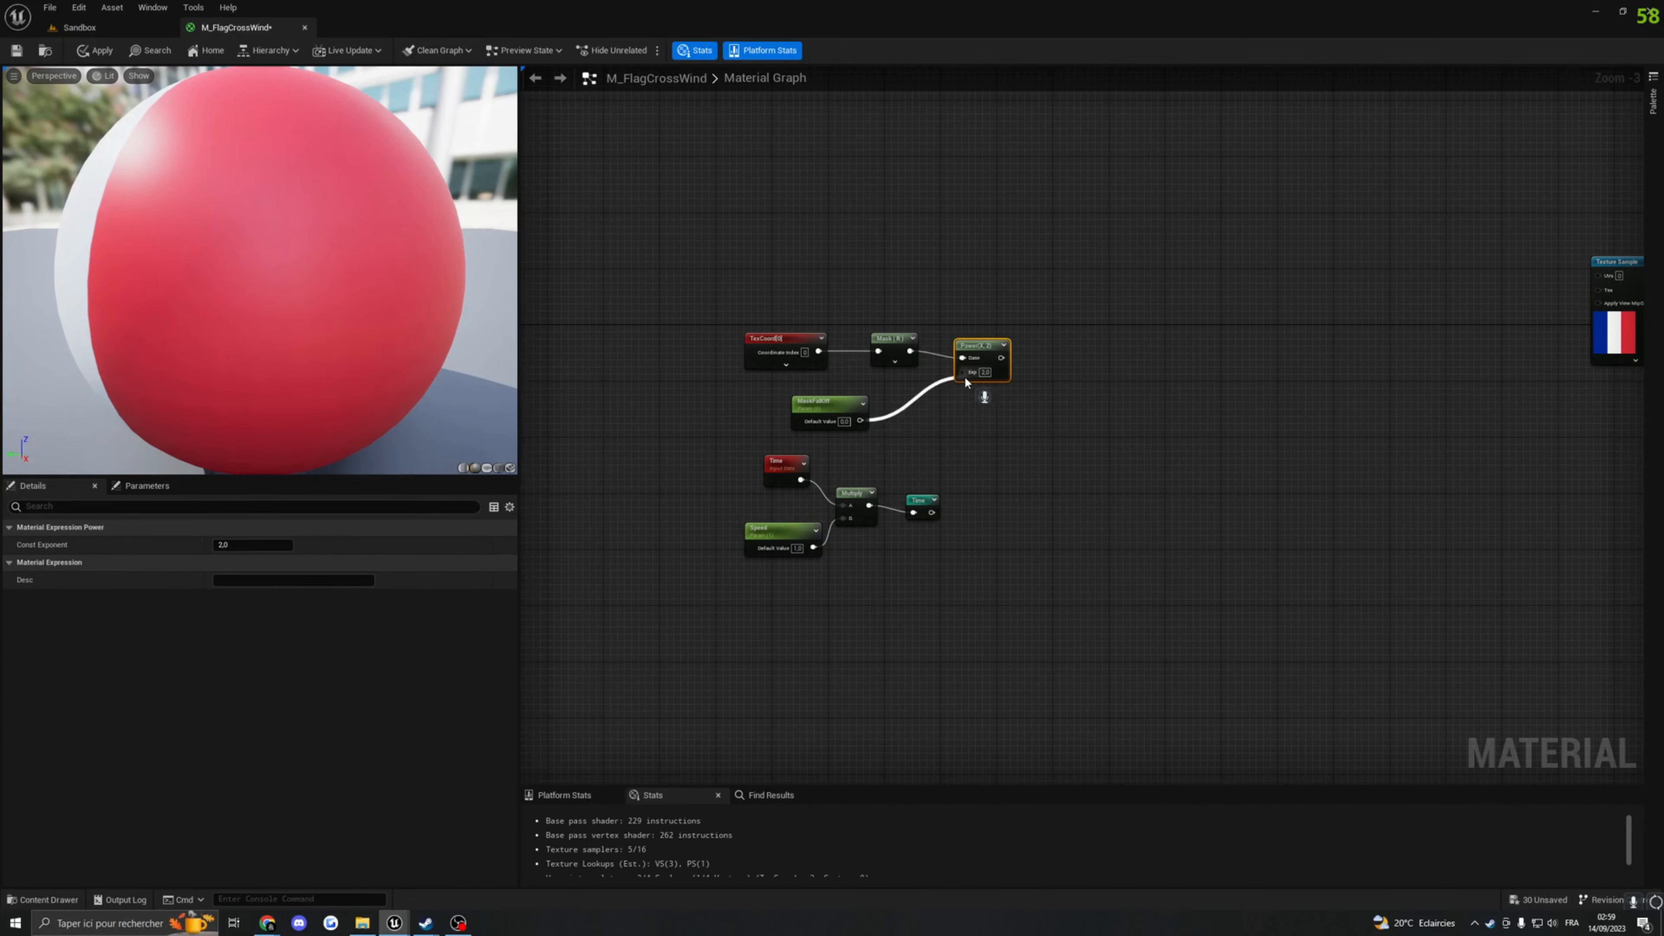
pyautogui.moveTo(965, 377); pyautogui.dragTo(974, 340)
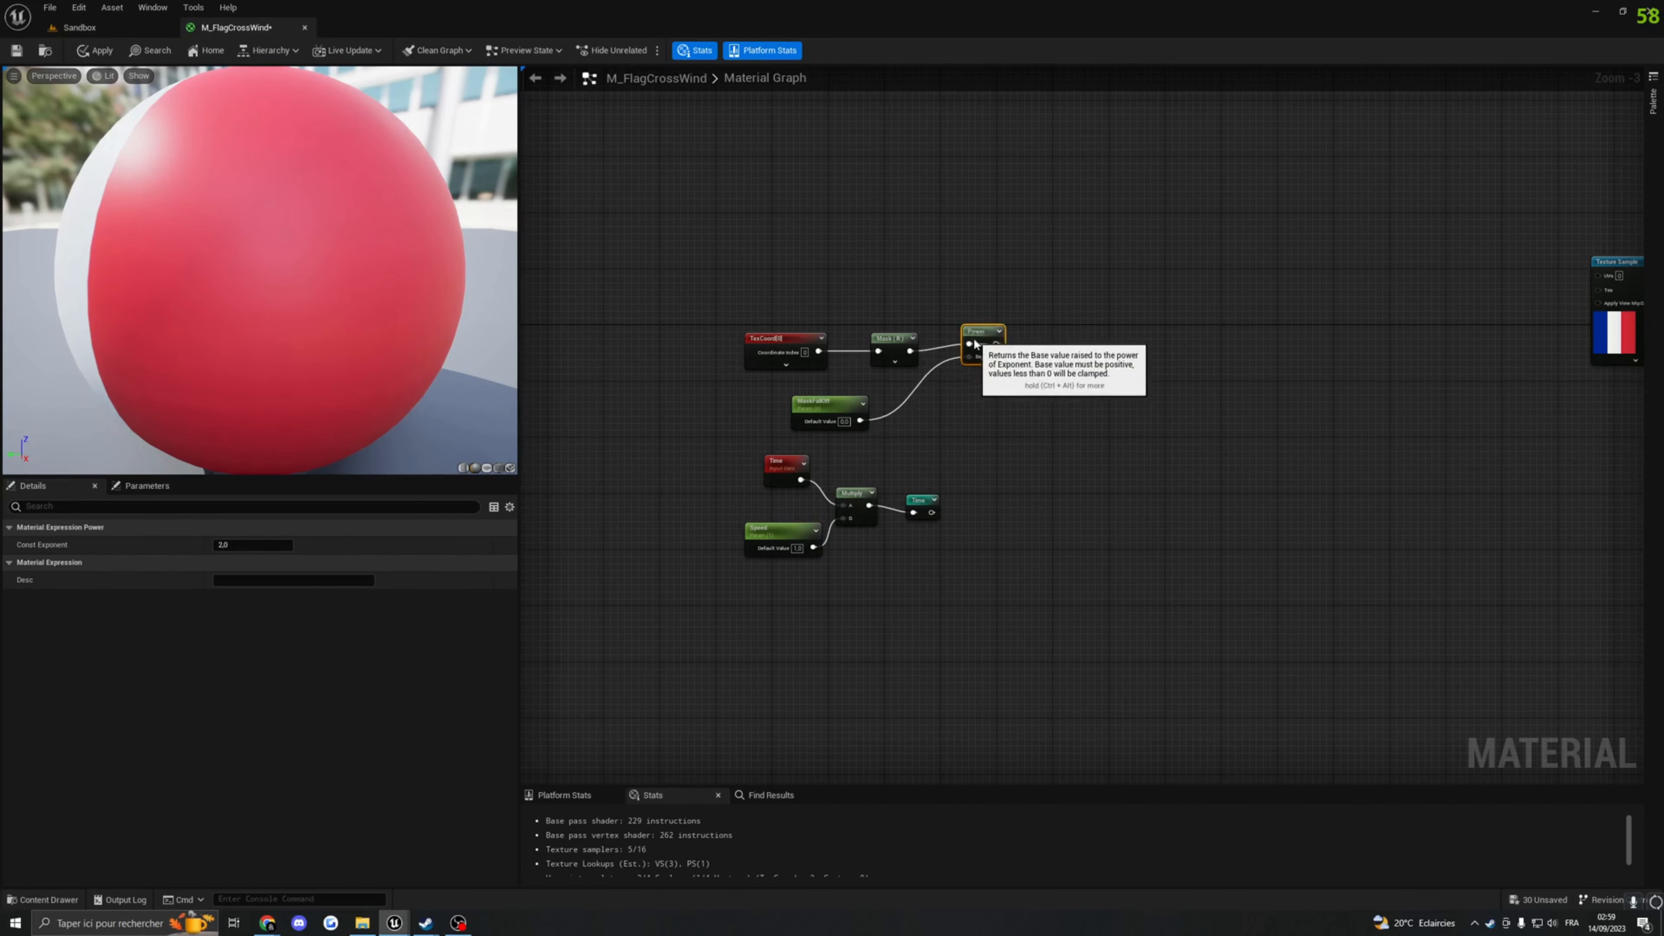
# Step: Set MaskFallOff's default value to 0.1 and line up the Power and MaskFallOff nodes with the mask row
pyautogui.click(844, 422)
pyautogui.write('1')
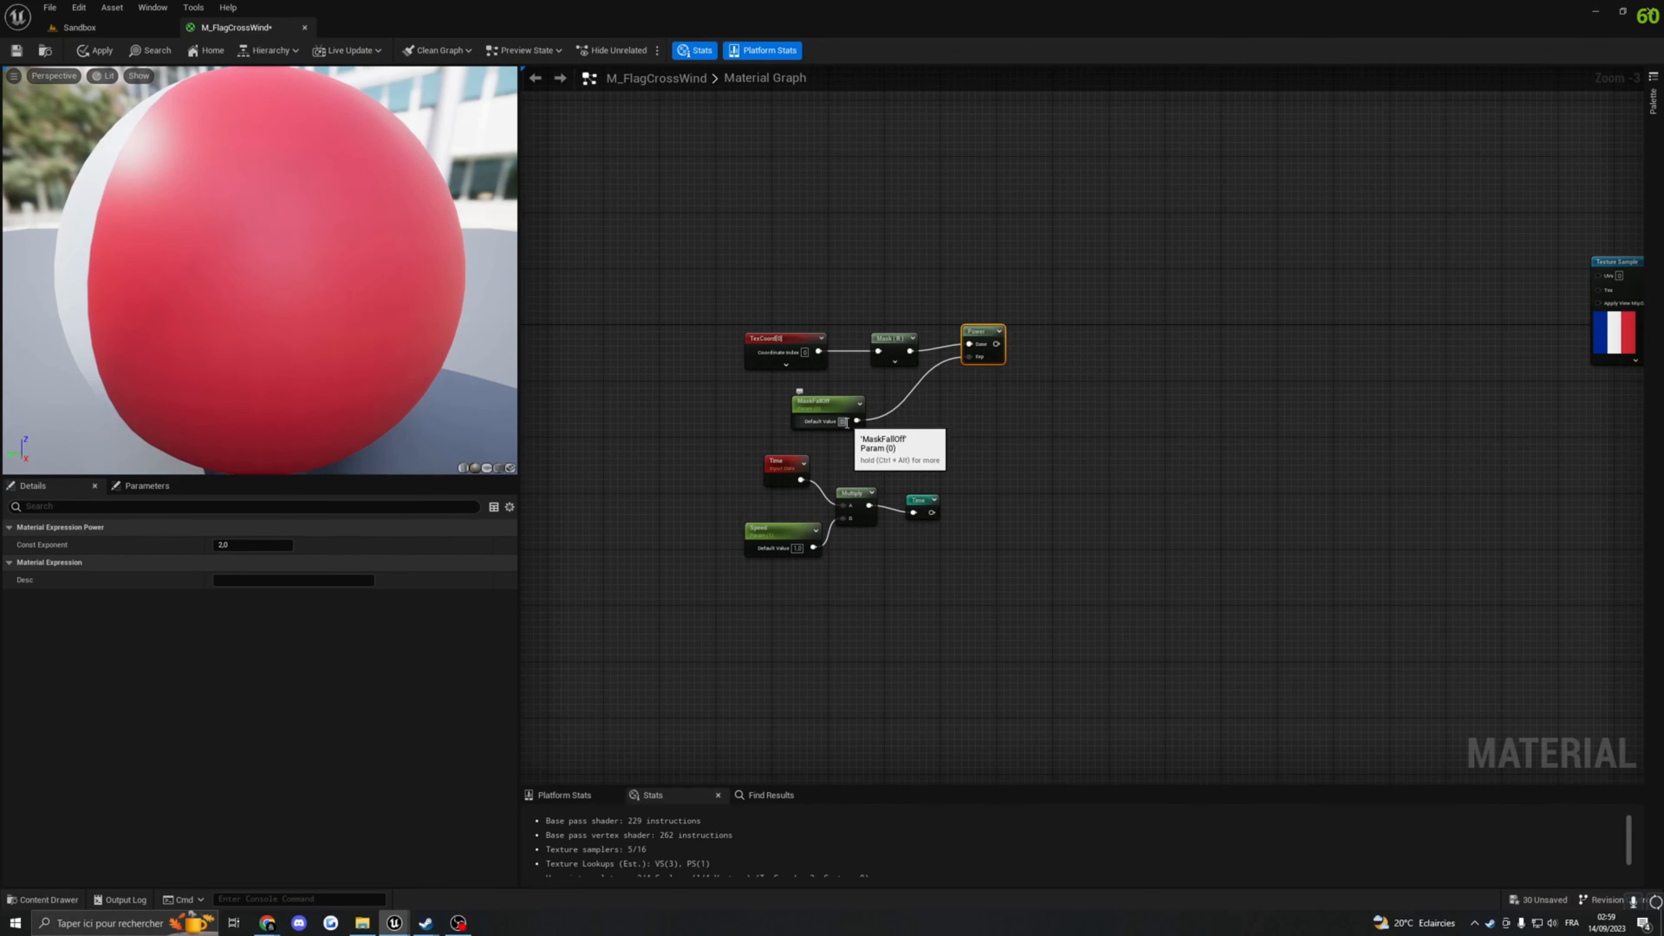
pyautogui.write(',1')
pyautogui.press('Return')
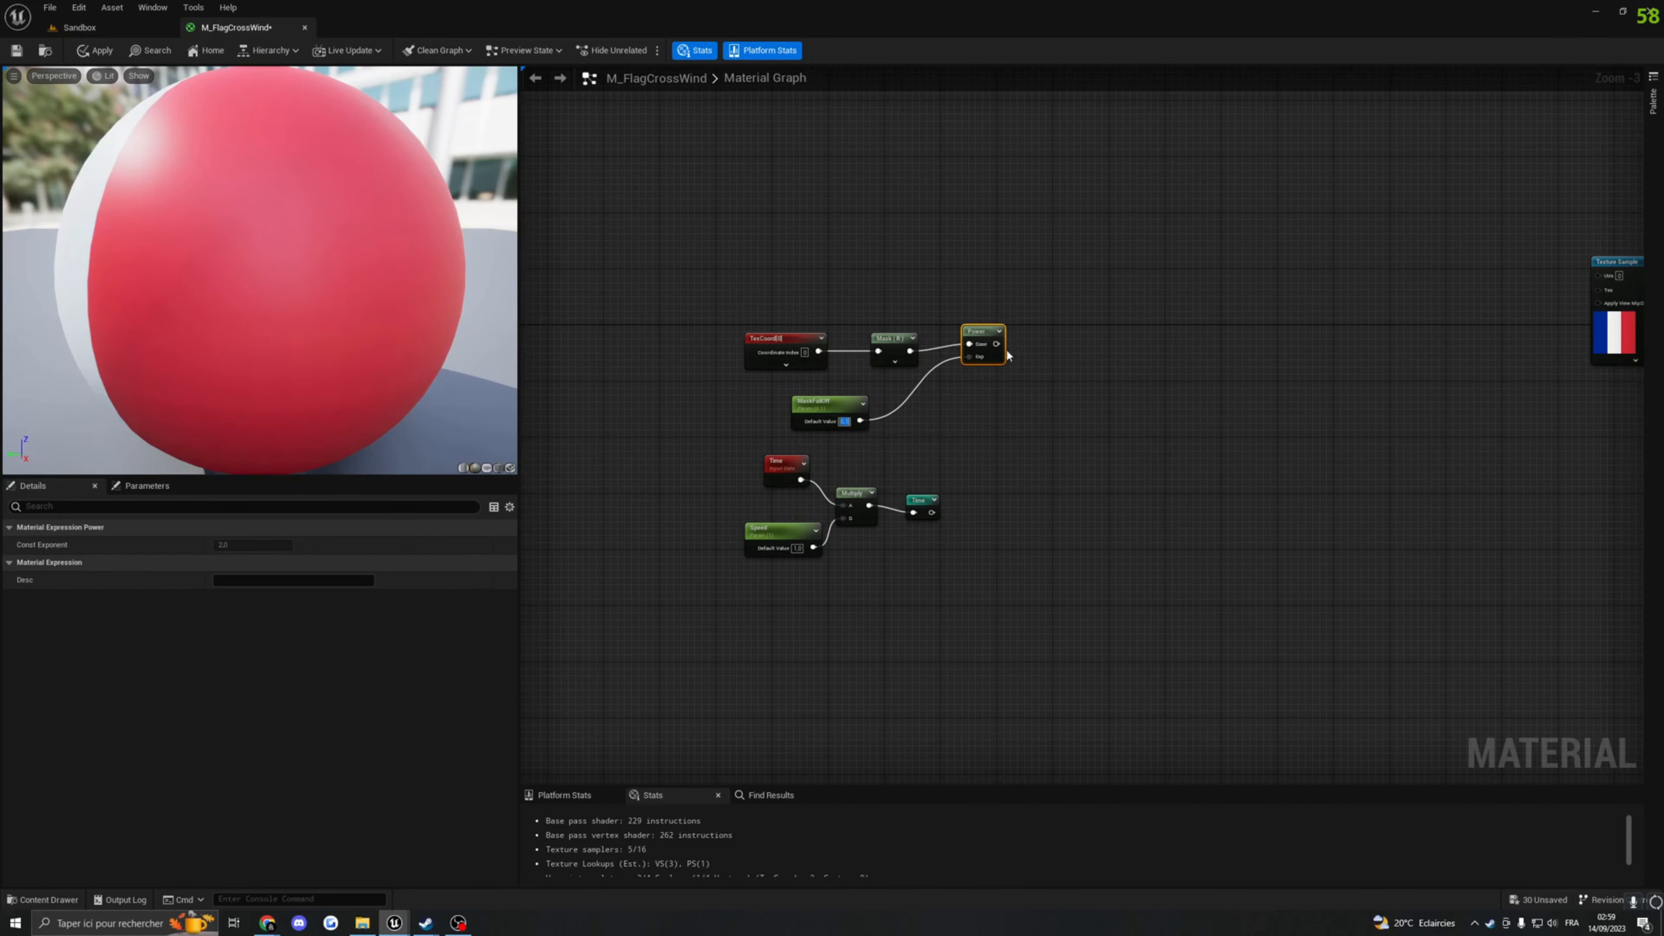
pyautogui.moveTo(978, 334); pyautogui.dragTo(965, 343)
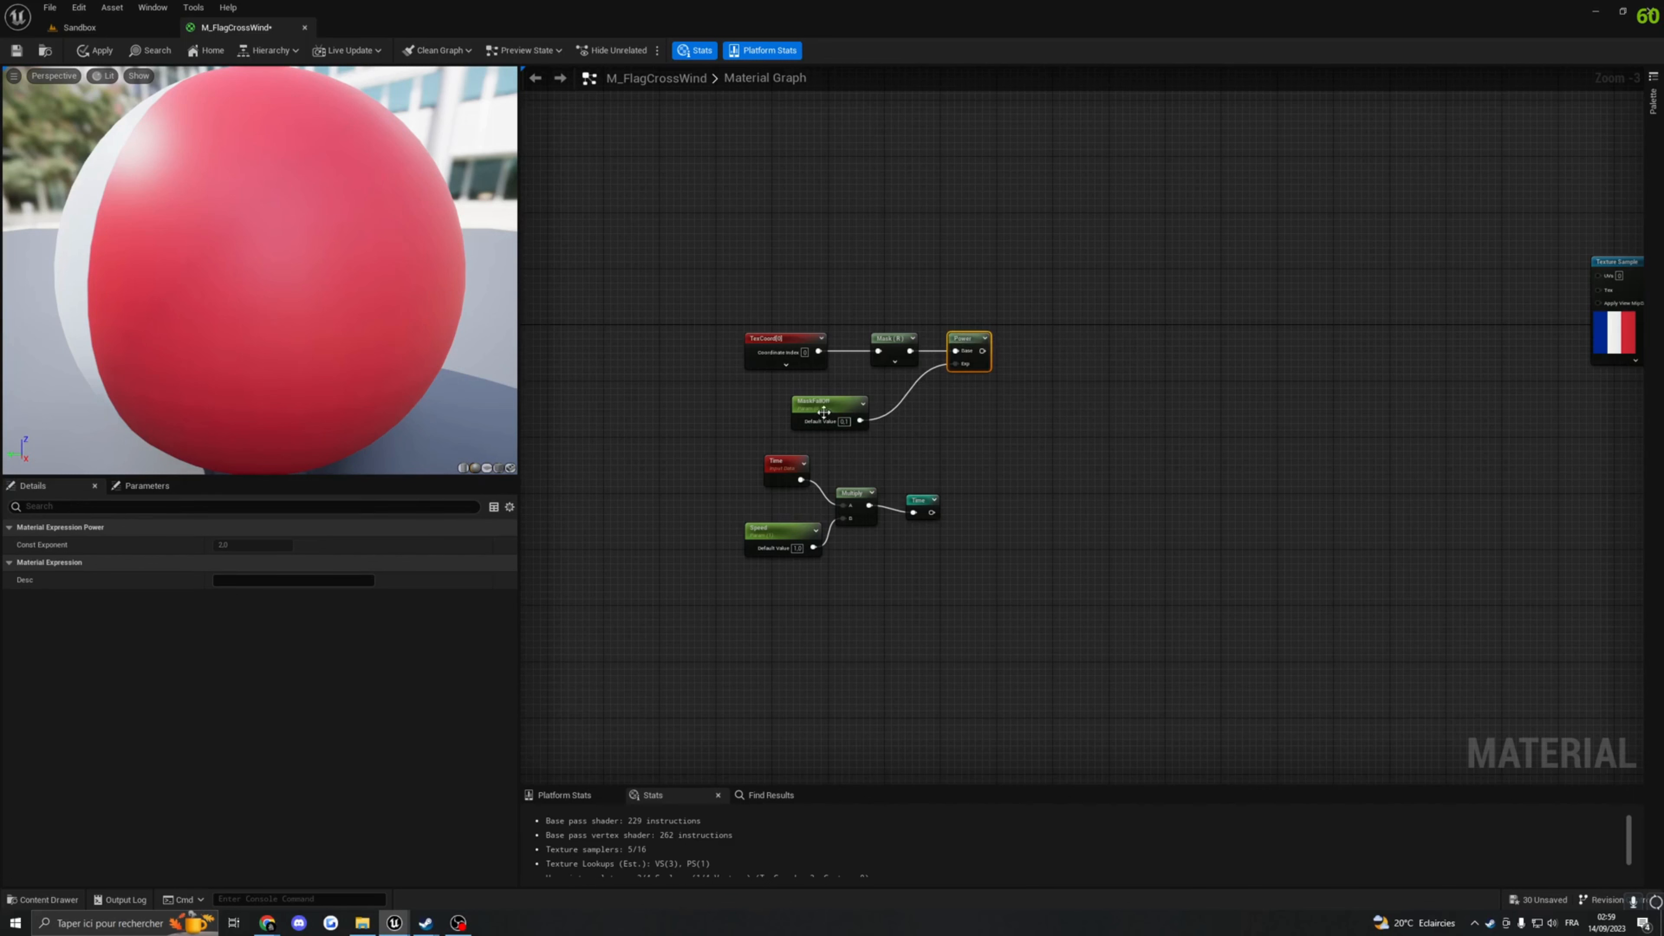
pyautogui.moveTo(828, 409); pyautogui.dragTo(822, 395)
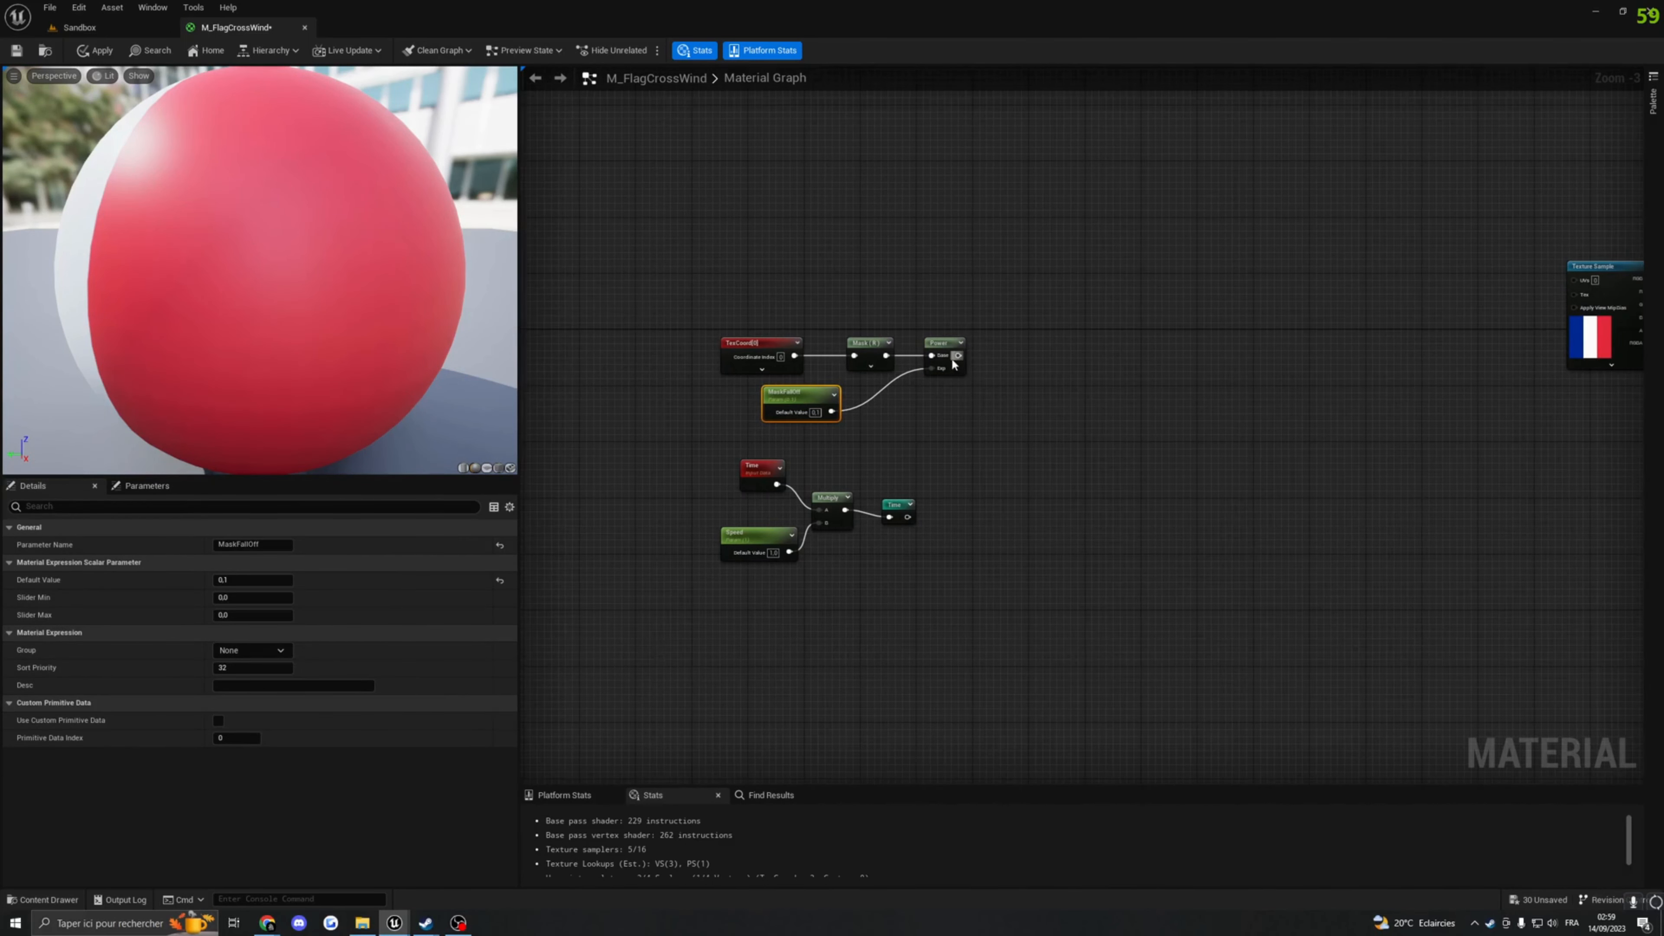
# Step: Add a named reroute declaration called Mask from the Power node's output
pyautogui.moveTo(958, 356); pyautogui.dragTo(1011, 358)
pyautogui.write('reroute')
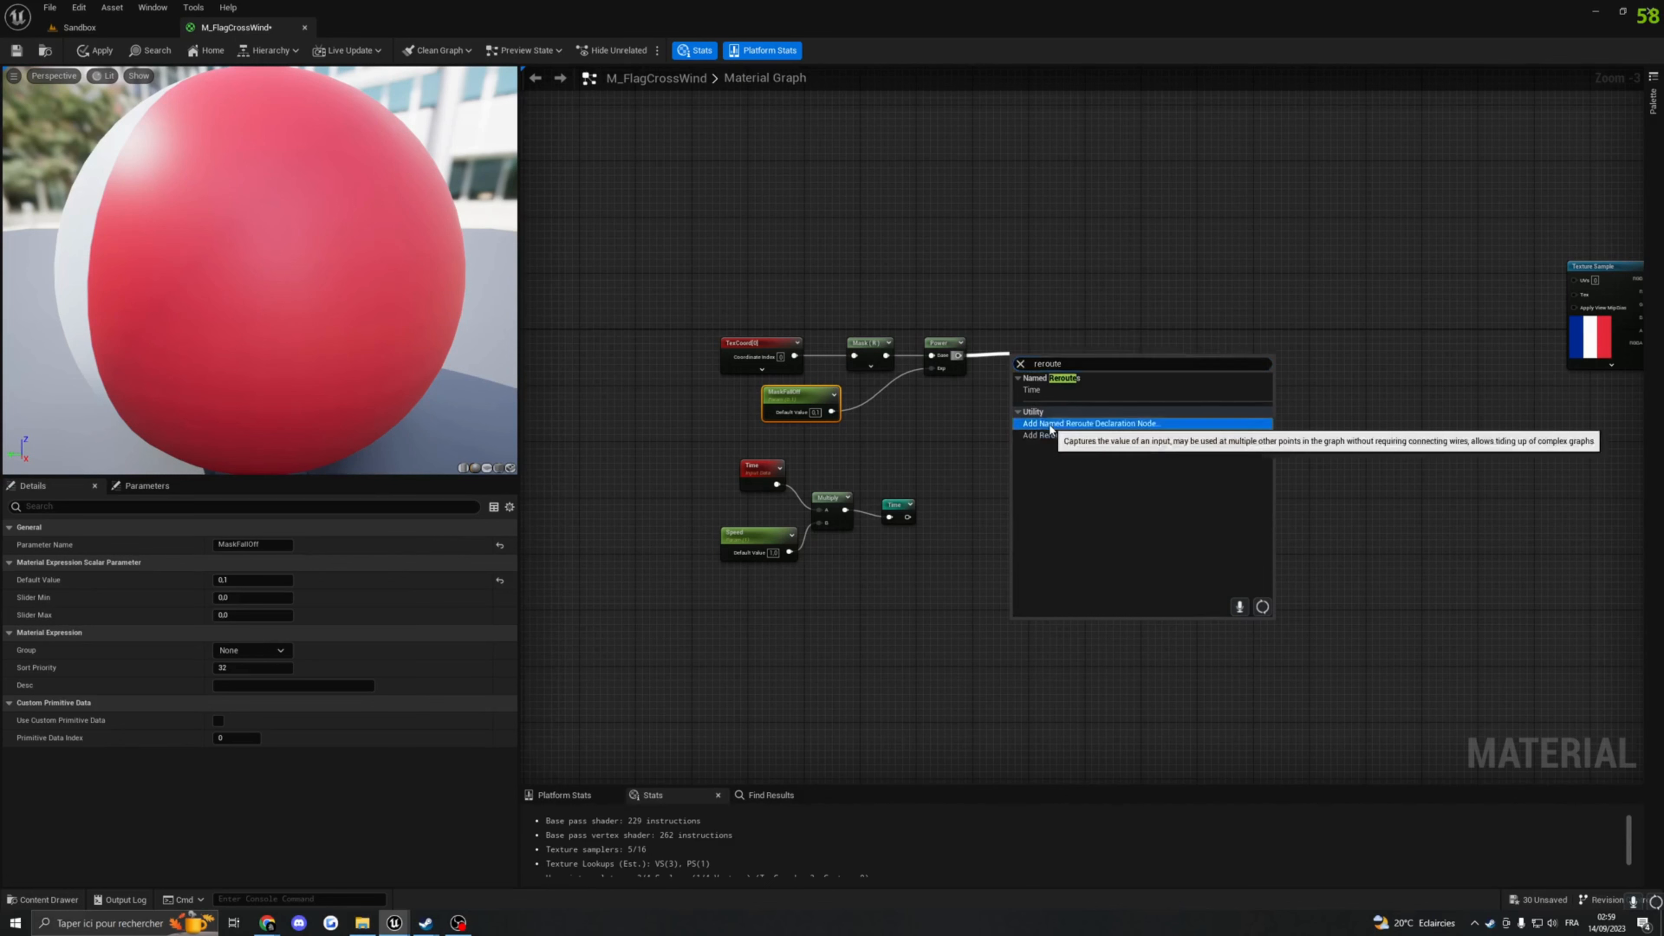
pyautogui.click(1112, 423)
pyautogui.write('M')
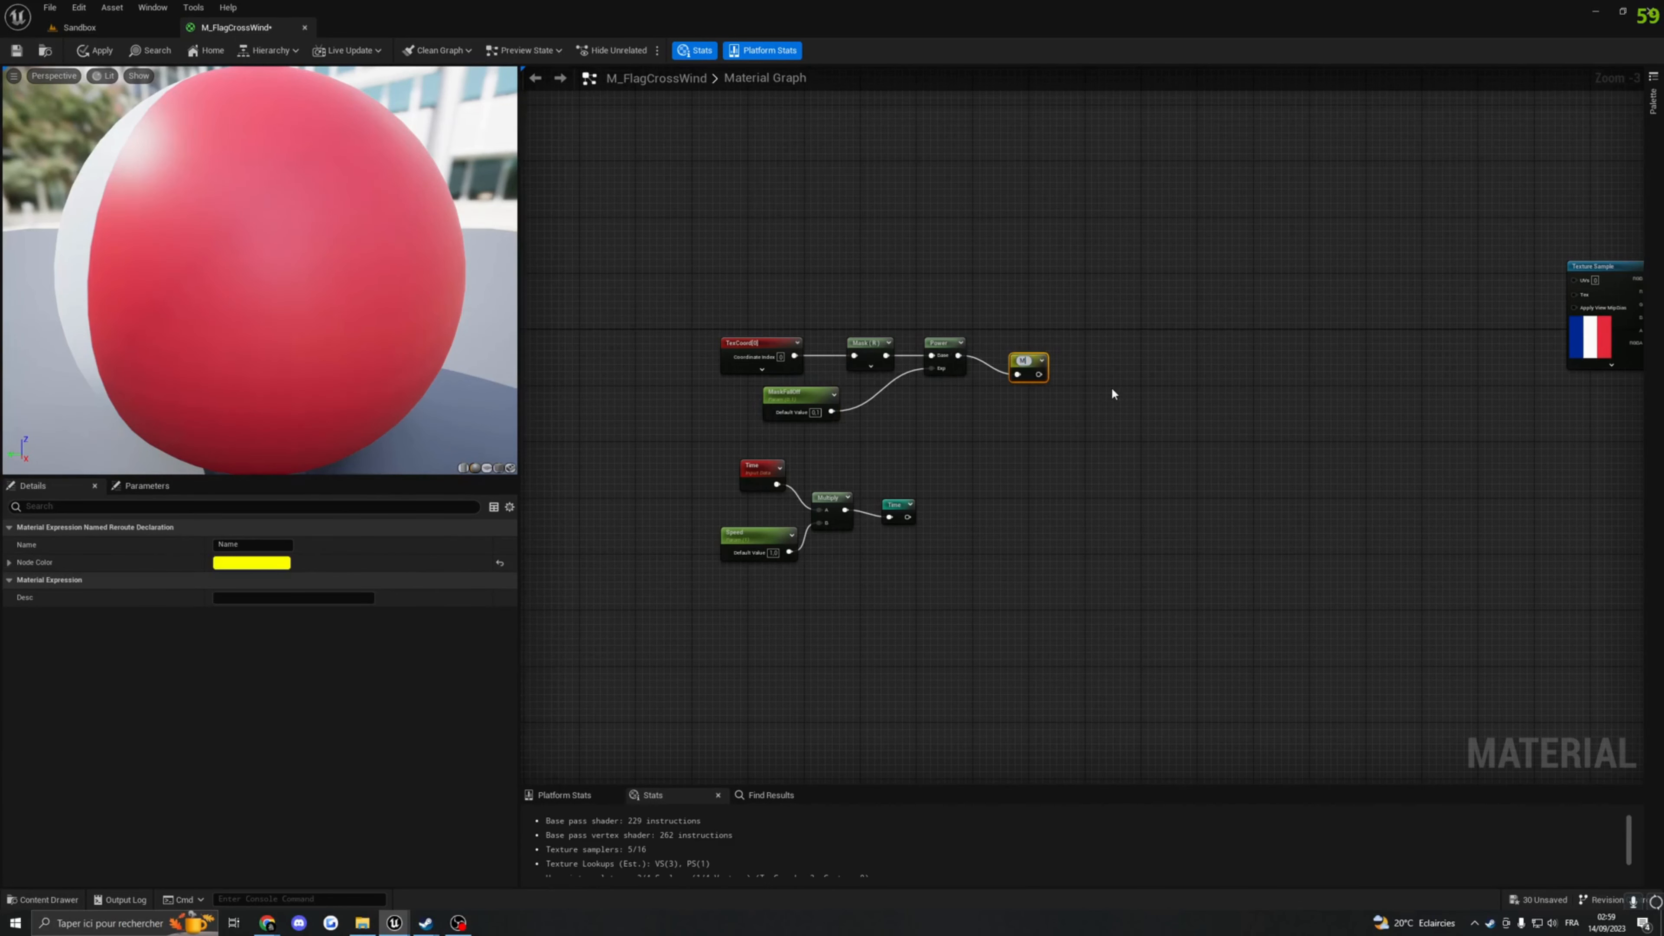
pyautogui.write('ask')
pyautogui.press('Return')
pyautogui.click(1117, 354)
# Step: Move the flag Texture Sample and the material output node farther from the Mask and Time node groups
pyautogui.moveTo(1172, 336); pyautogui.dragTo(977, 326, button='right')
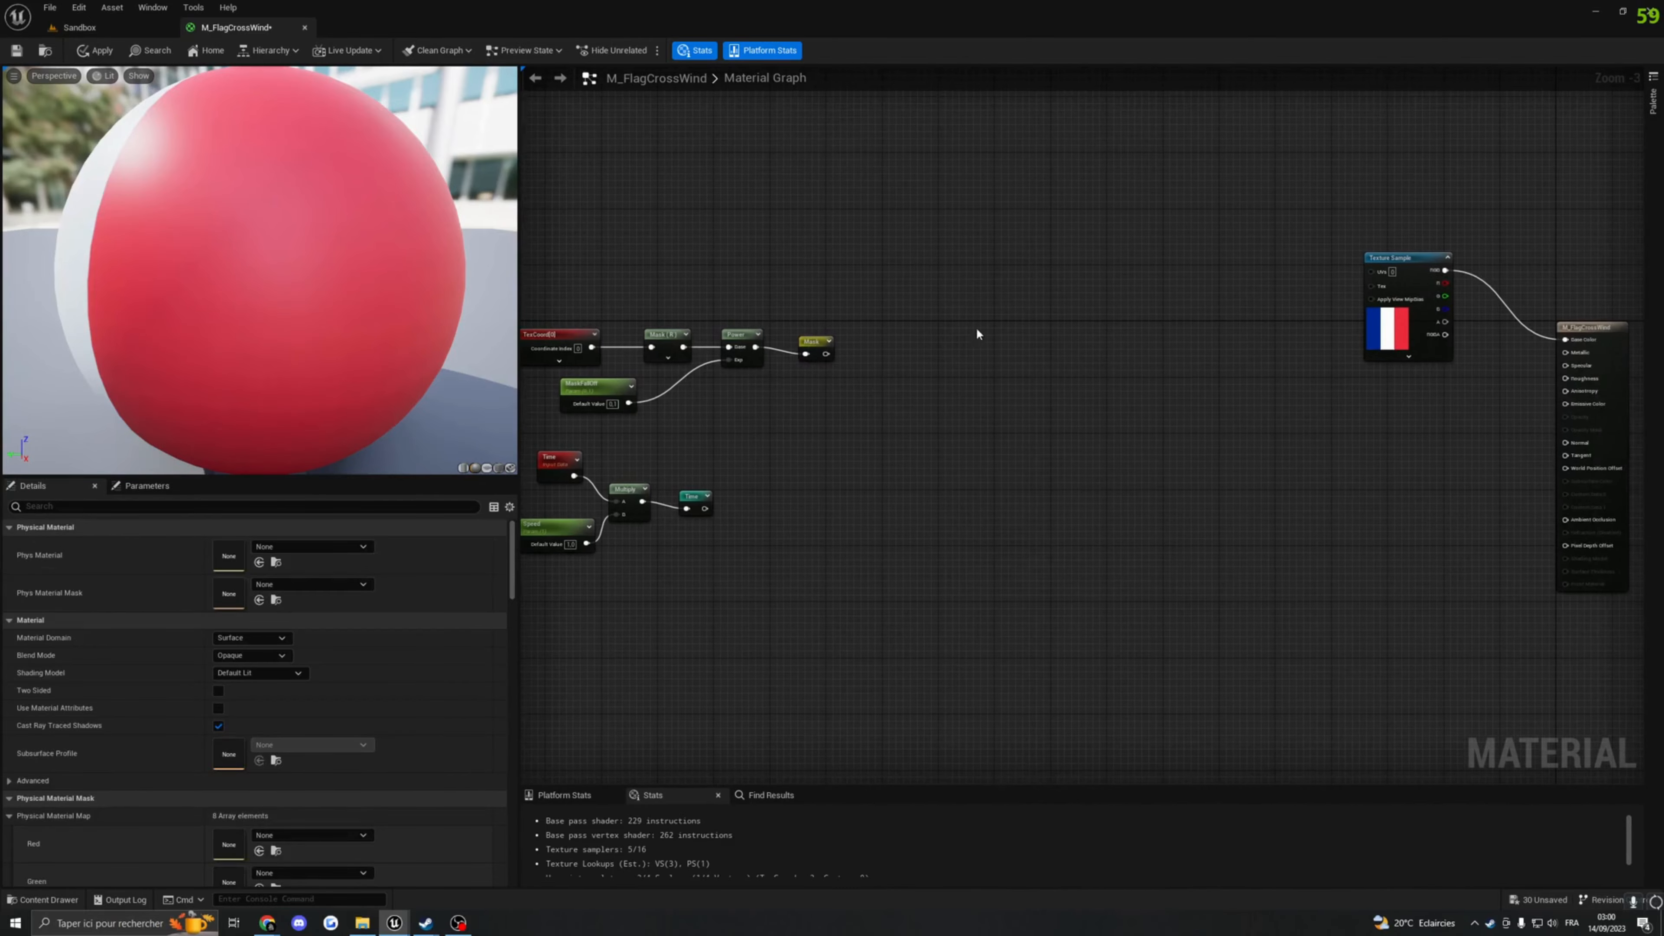
pyautogui.scroll(-4, 1042, 375)
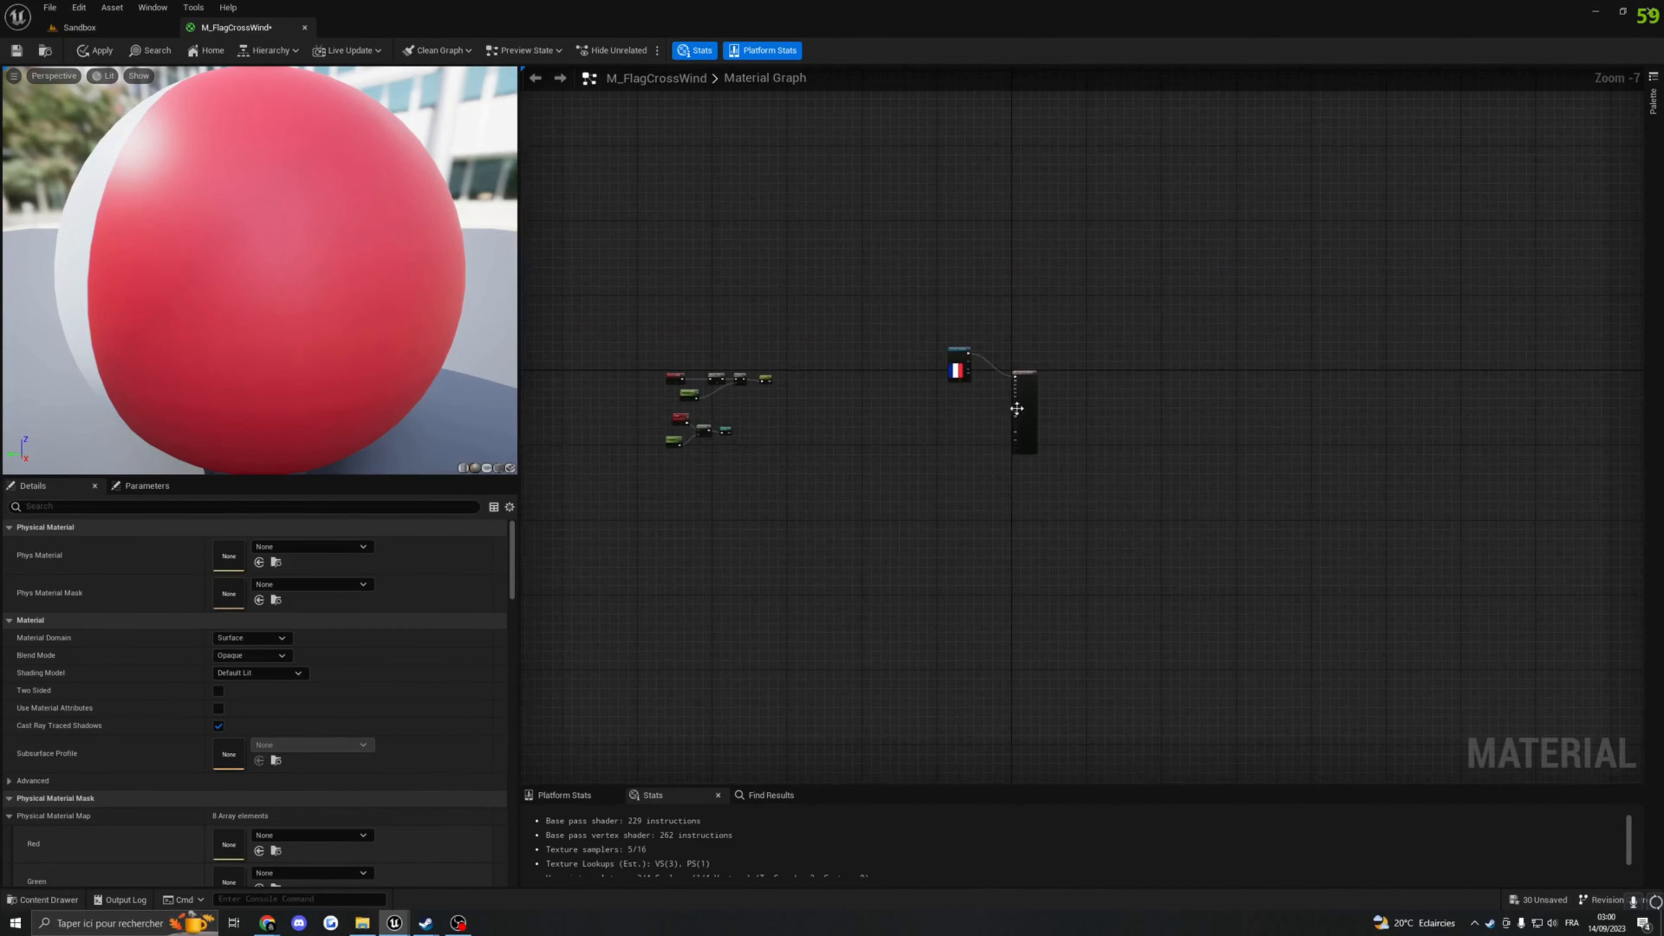
pyautogui.moveTo(1046, 441); pyautogui.dragTo(1046, 442)
pyautogui.moveTo(1035, 377); pyautogui.dragTo(1175, 360)
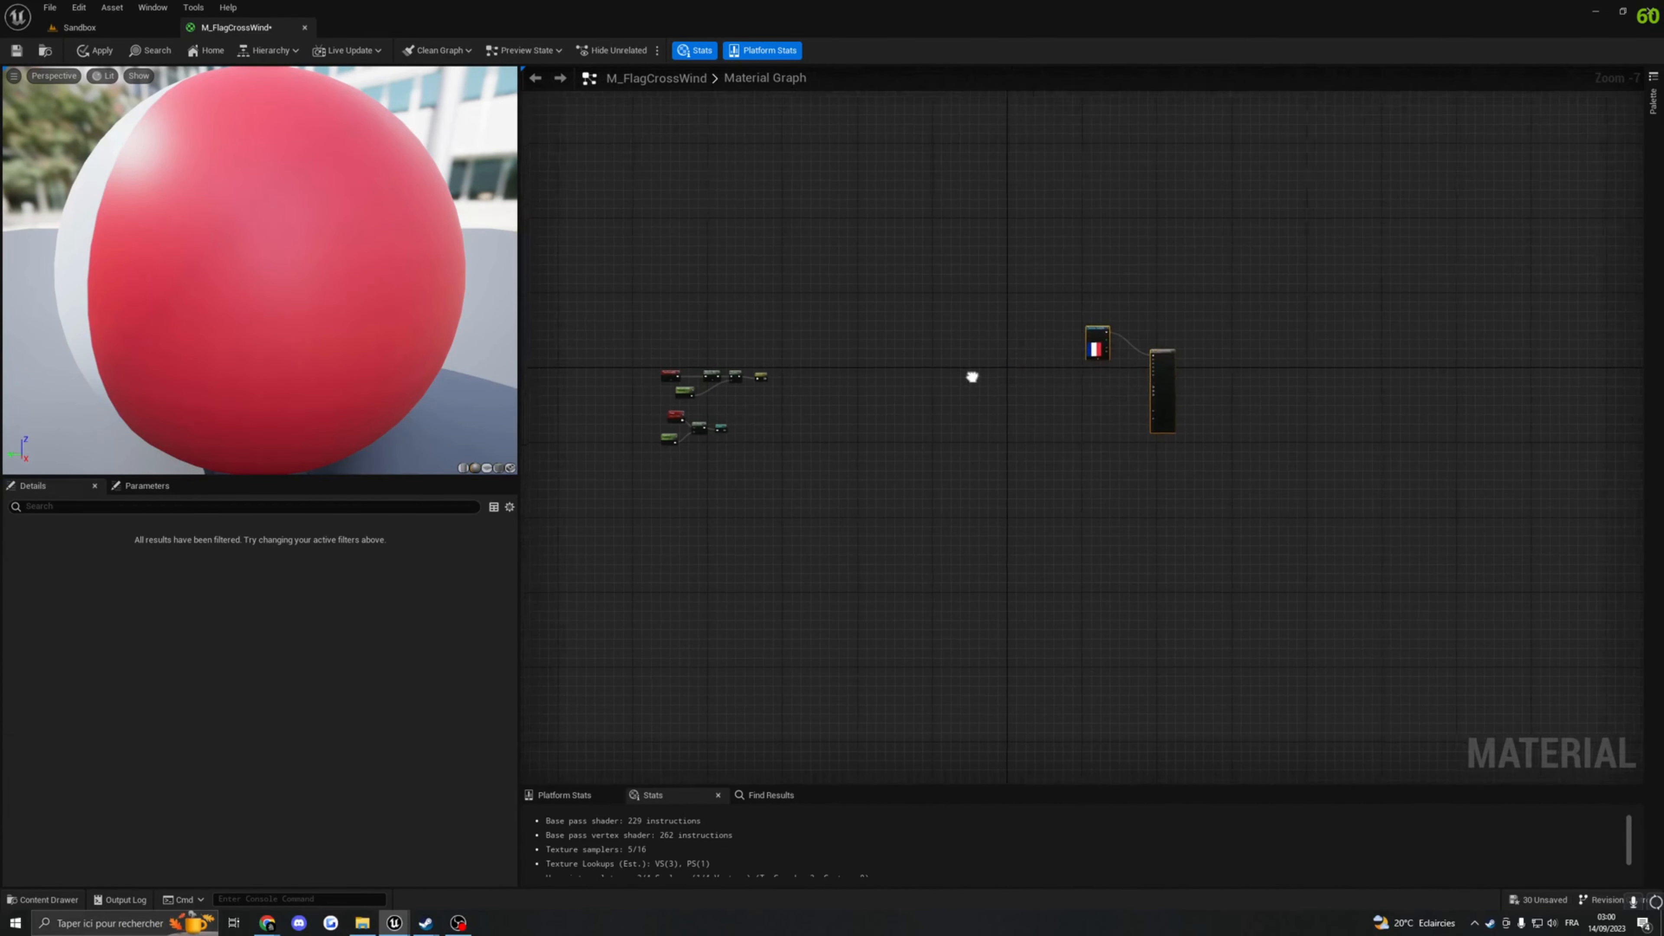
# Step: Add a LinearGradient node in the empty space between the reroute groups and the flag texture sample
pyautogui.moveTo(969, 371); pyautogui.dragTo(1014, 441, button='right')
pyautogui.rightClick(999, 411)
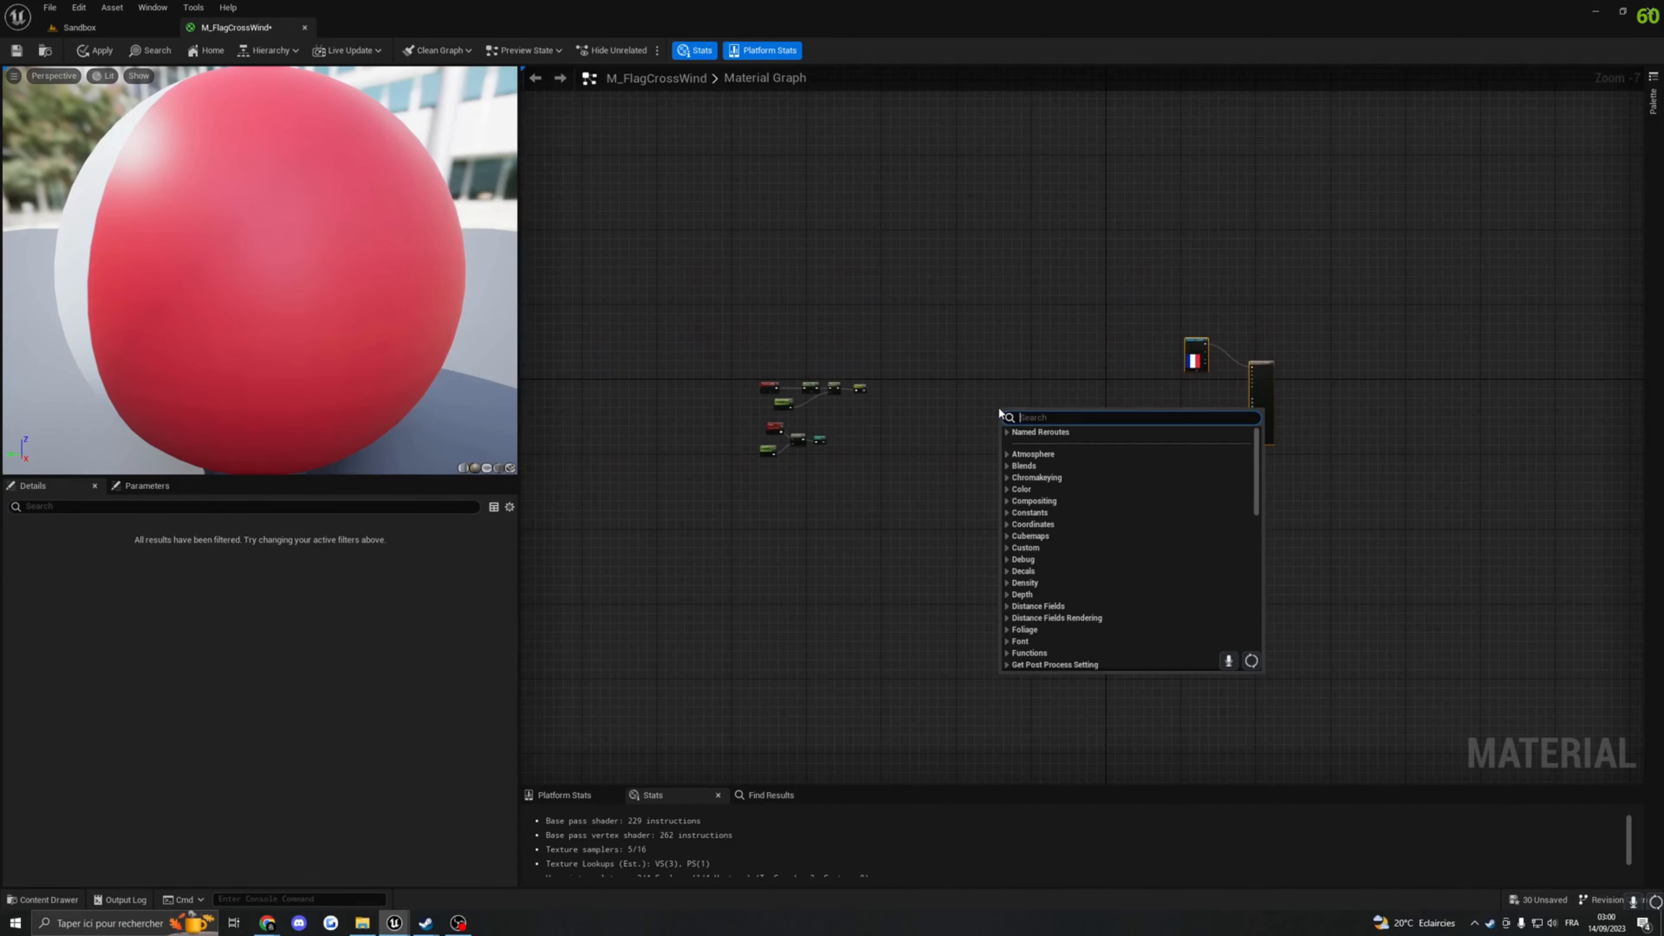
pyautogui.write('linea')
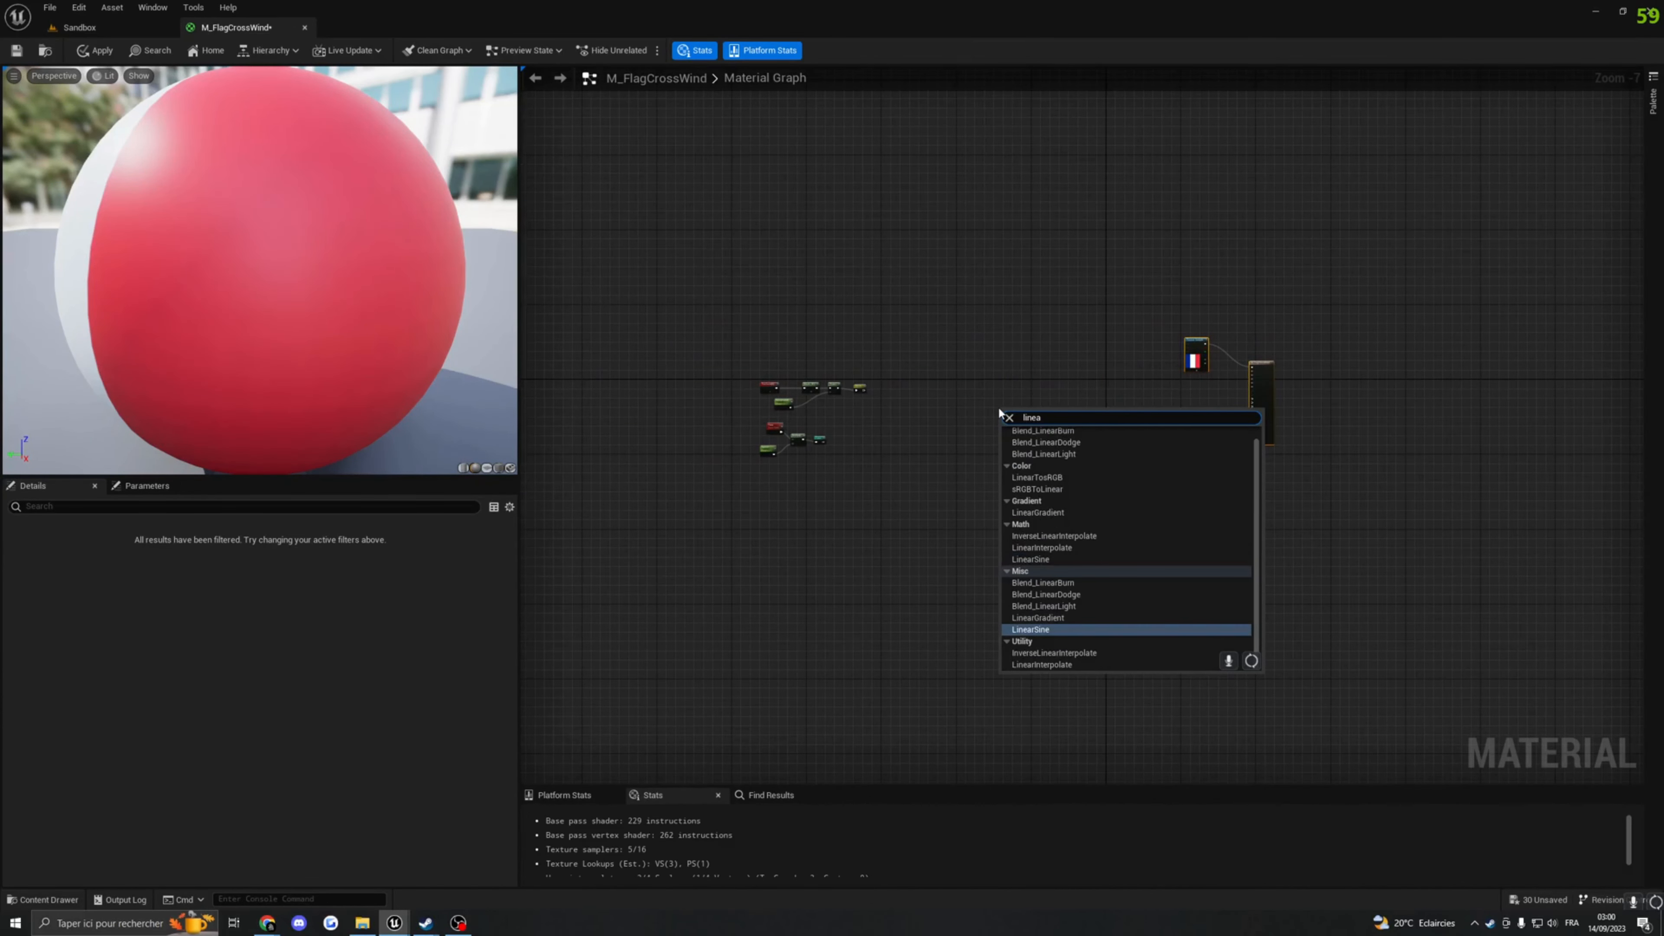
pyautogui.click(1073, 513)
pyautogui.moveTo(1051, 423); pyautogui.dragTo(1023, 410, button='right')
pyautogui.scroll(5, 1019, 408)
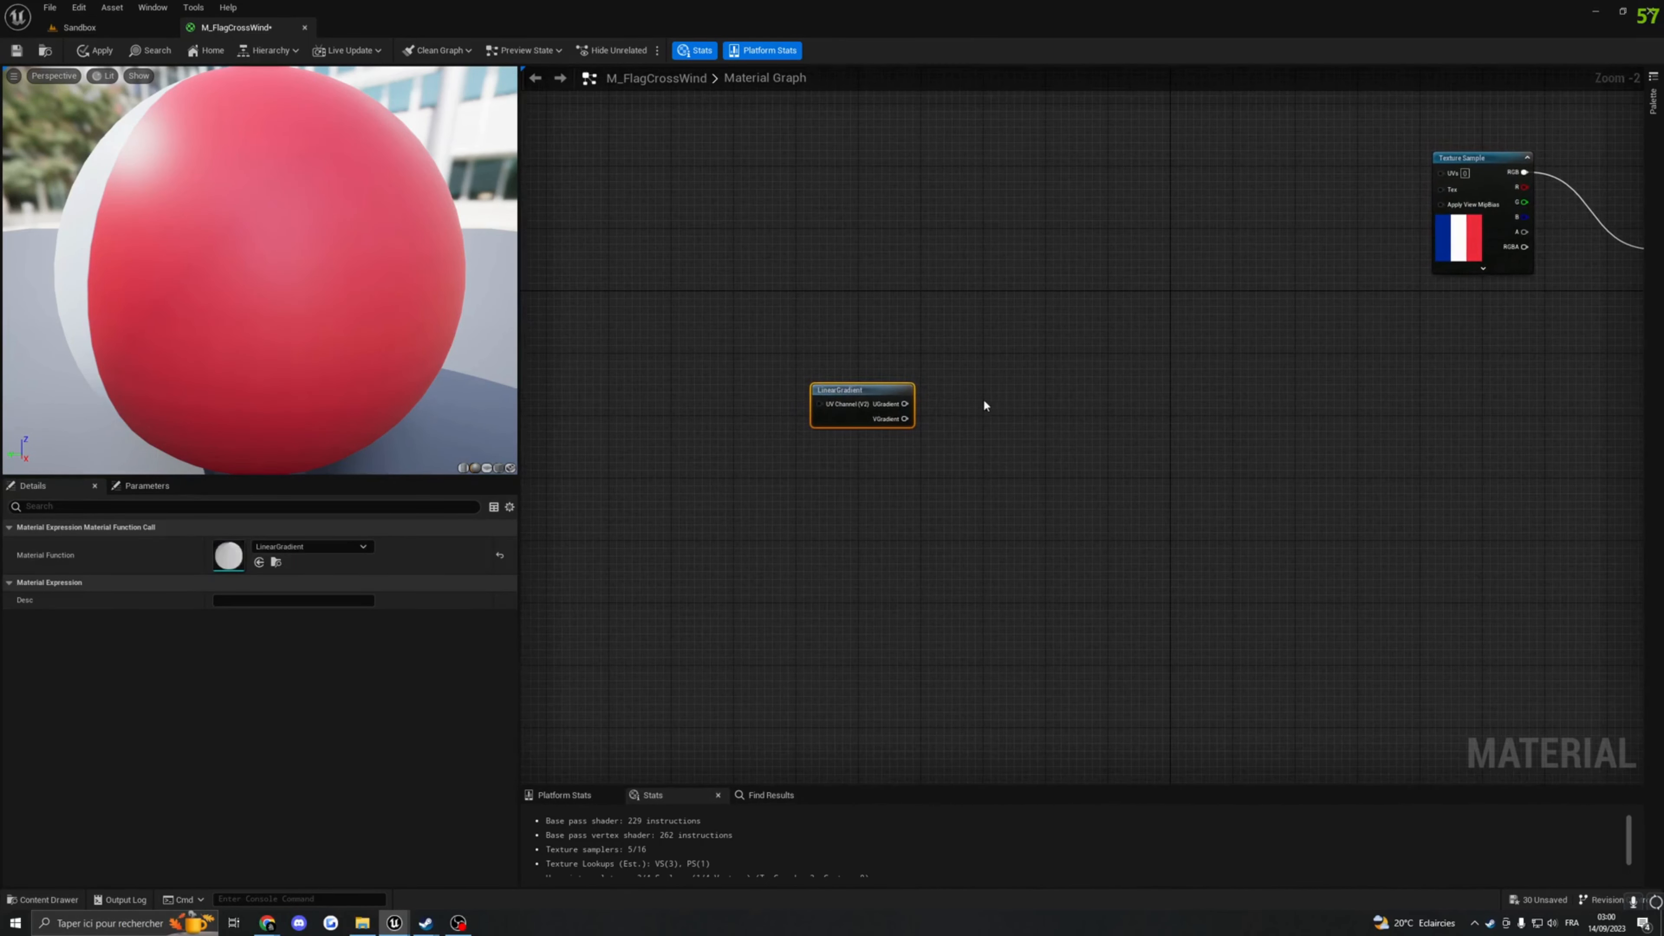
# Step: Pass the gradient's UGradient output through a OneMinus node and into the A input of a new Multiply node
pyautogui.moveTo(888, 405); pyautogui.dragTo(970, 402)
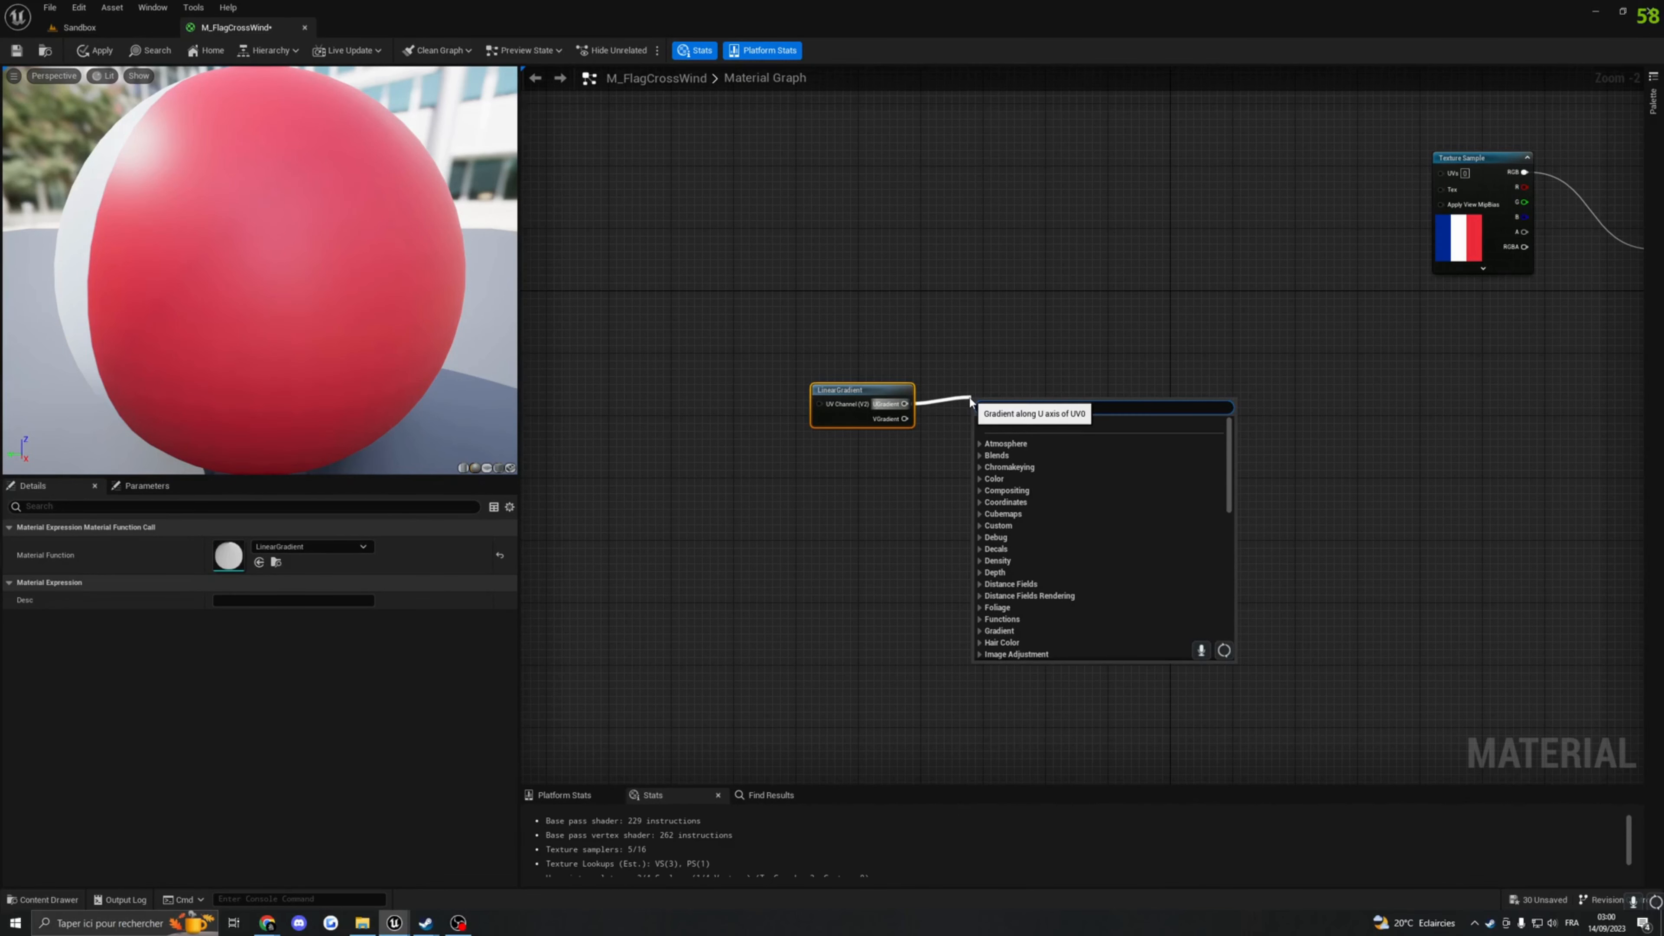
pyautogui.write('onemi')
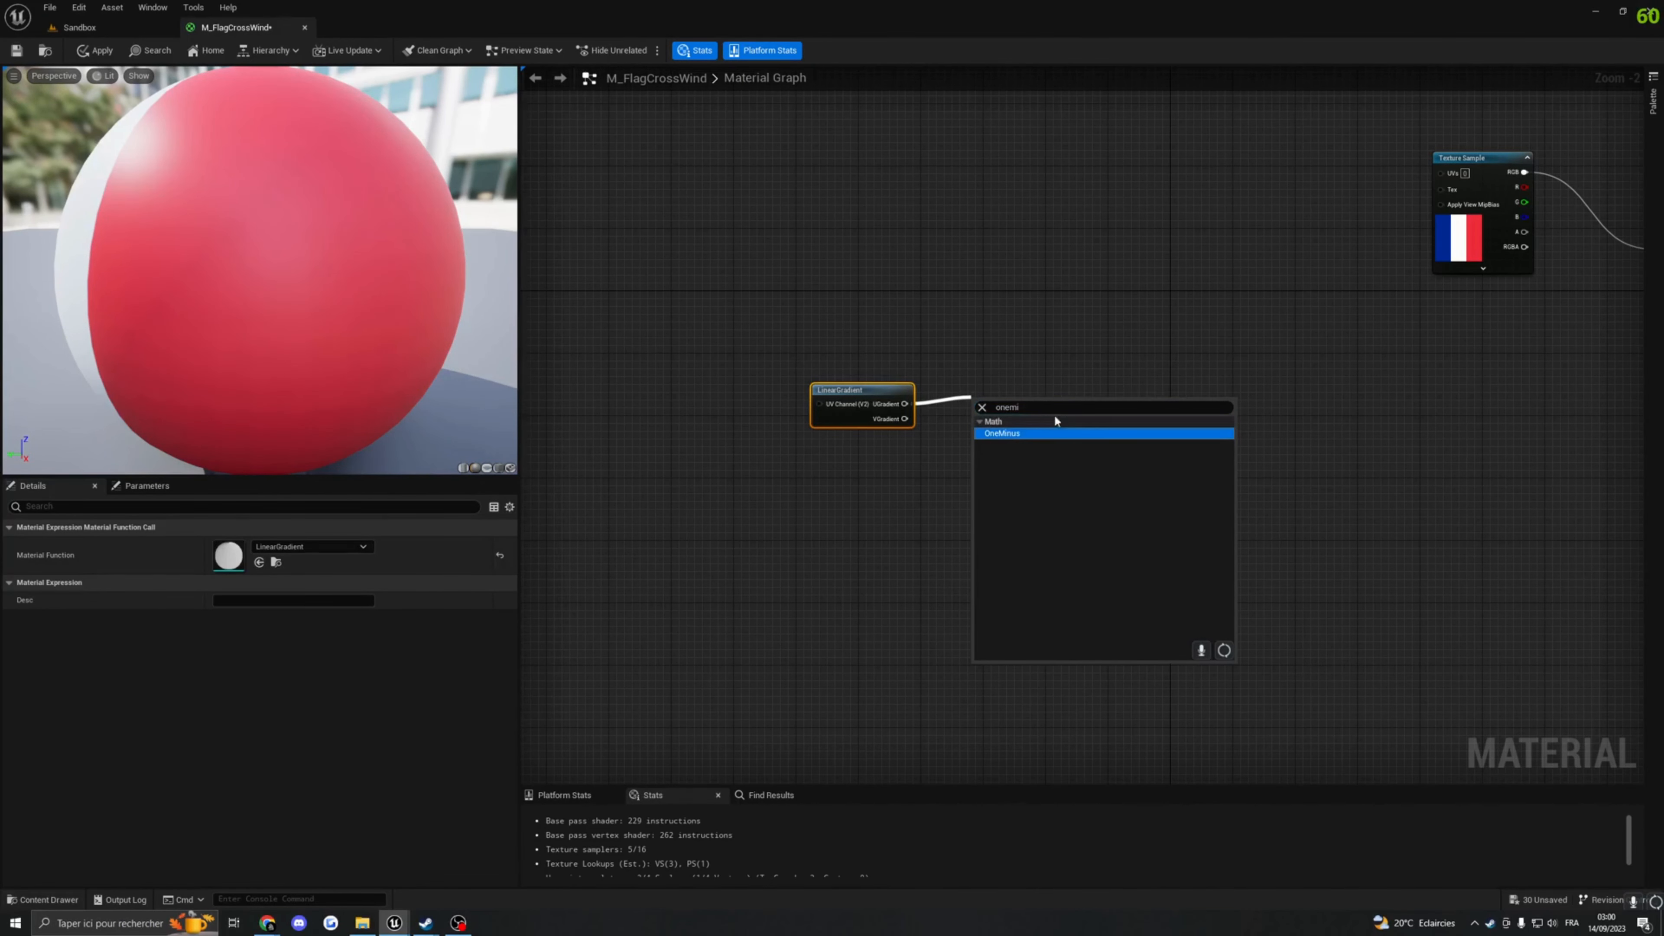
pyautogui.click(1020, 433)
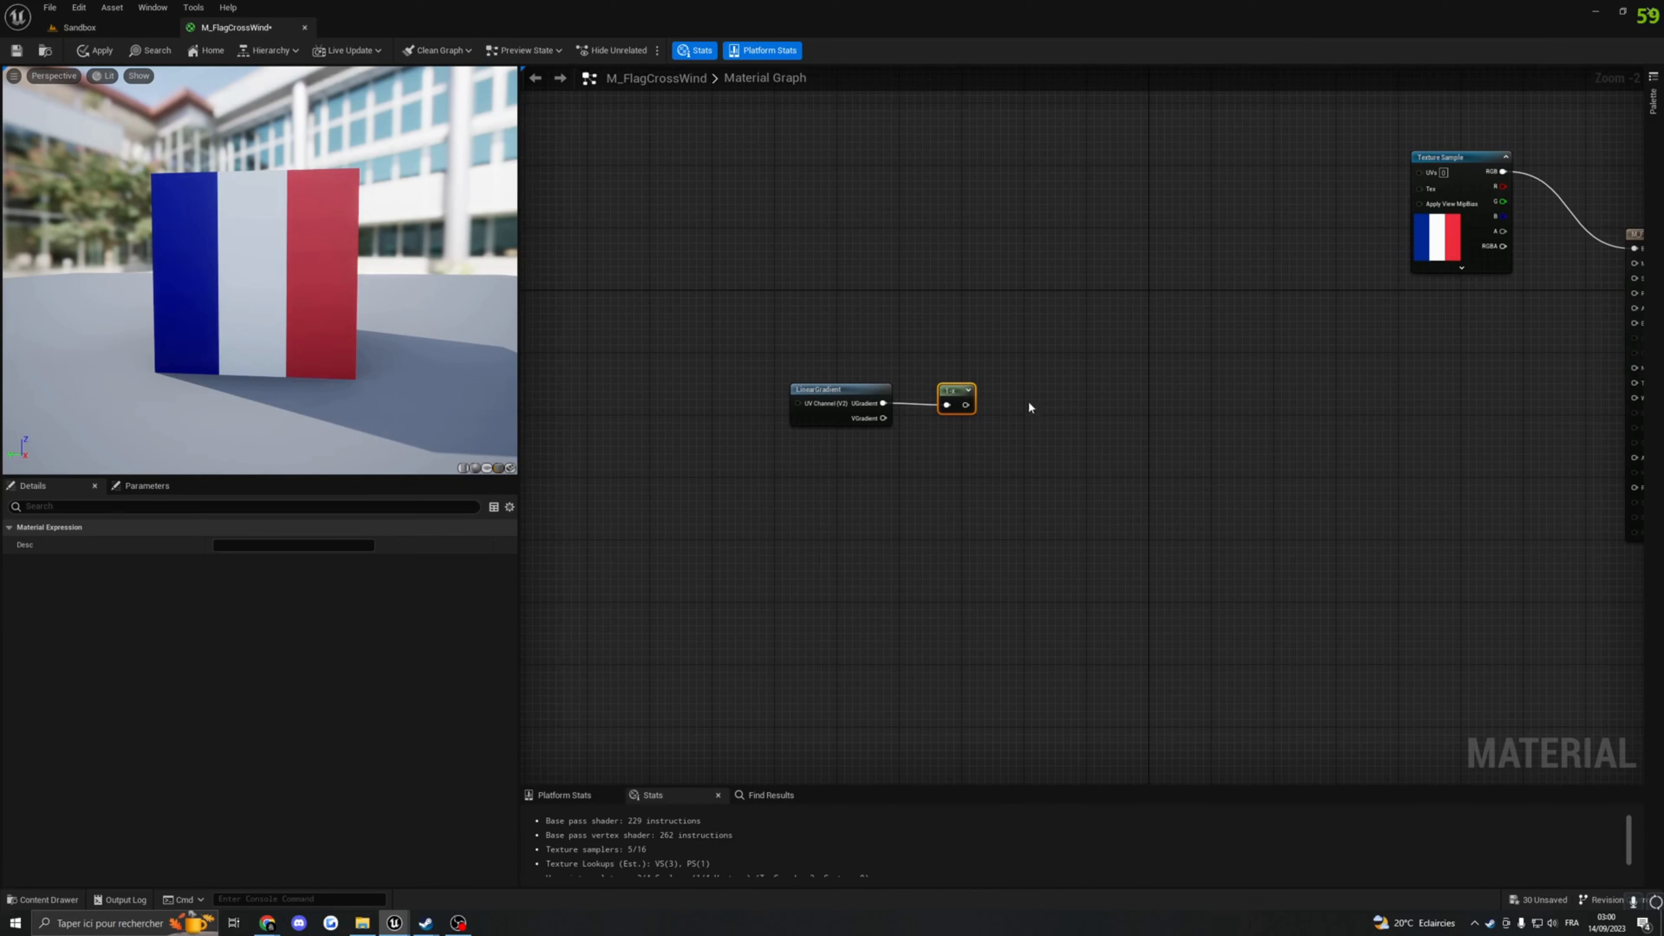
pyautogui.click(1028, 407)
pyautogui.moveTo(966, 405); pyautogui.dragTo(1046, 440)
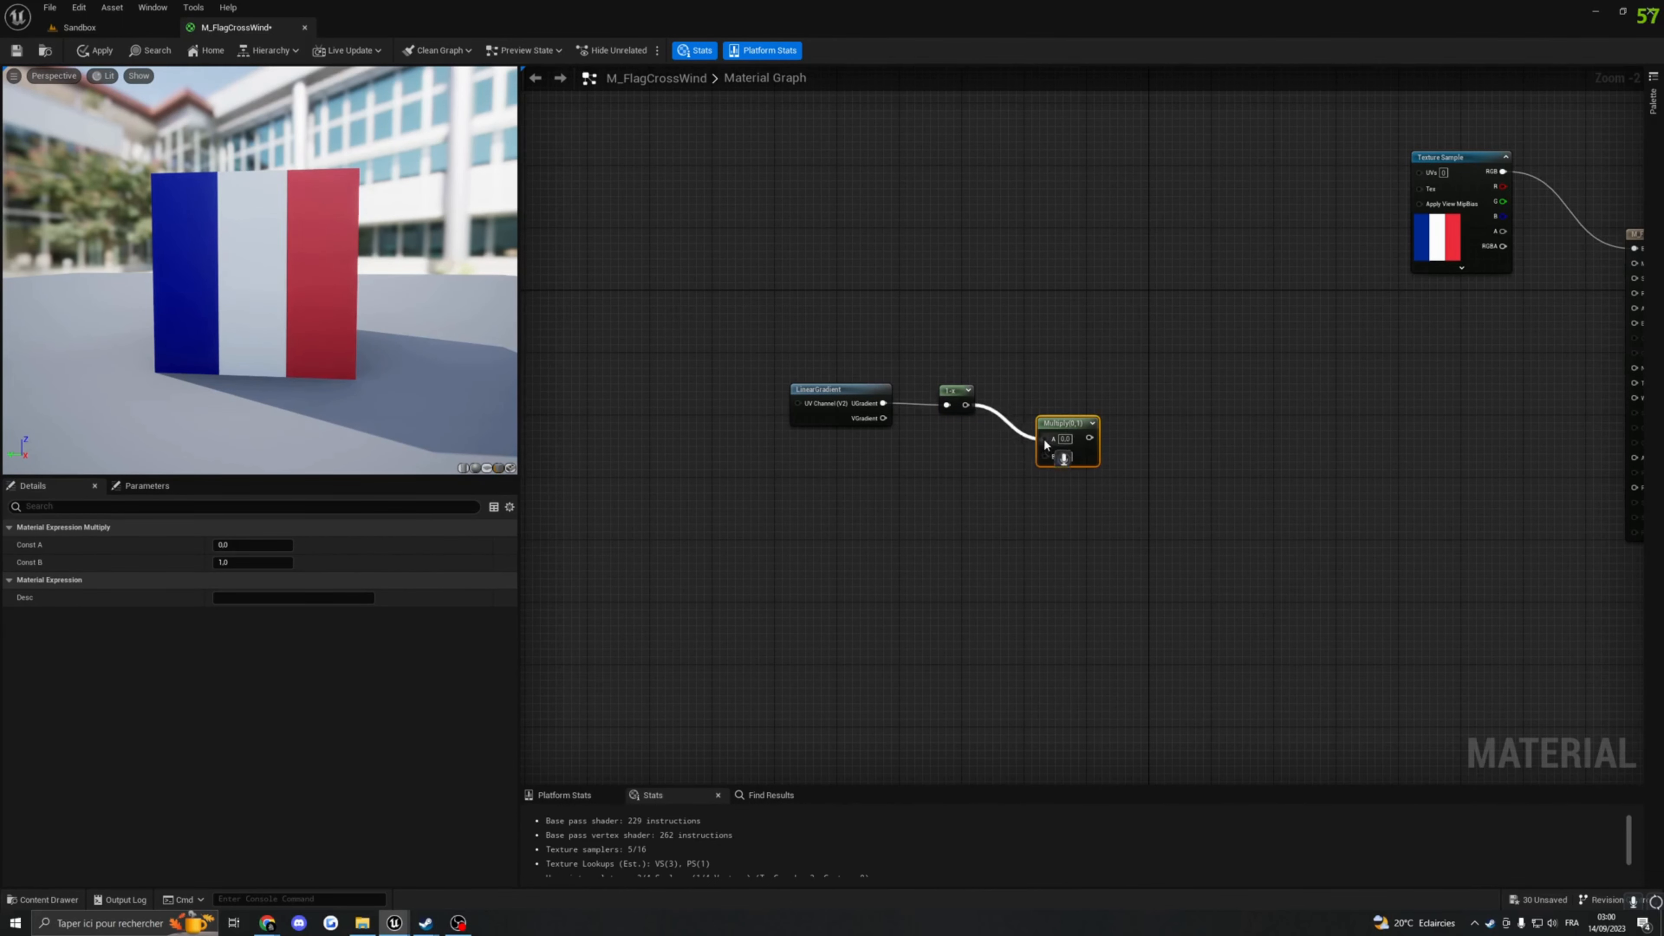
# Step: Add a scalar parameter named Frequency with default value 1 and connect it to the Multiply node's B input
pyautogui.click(909, 483)
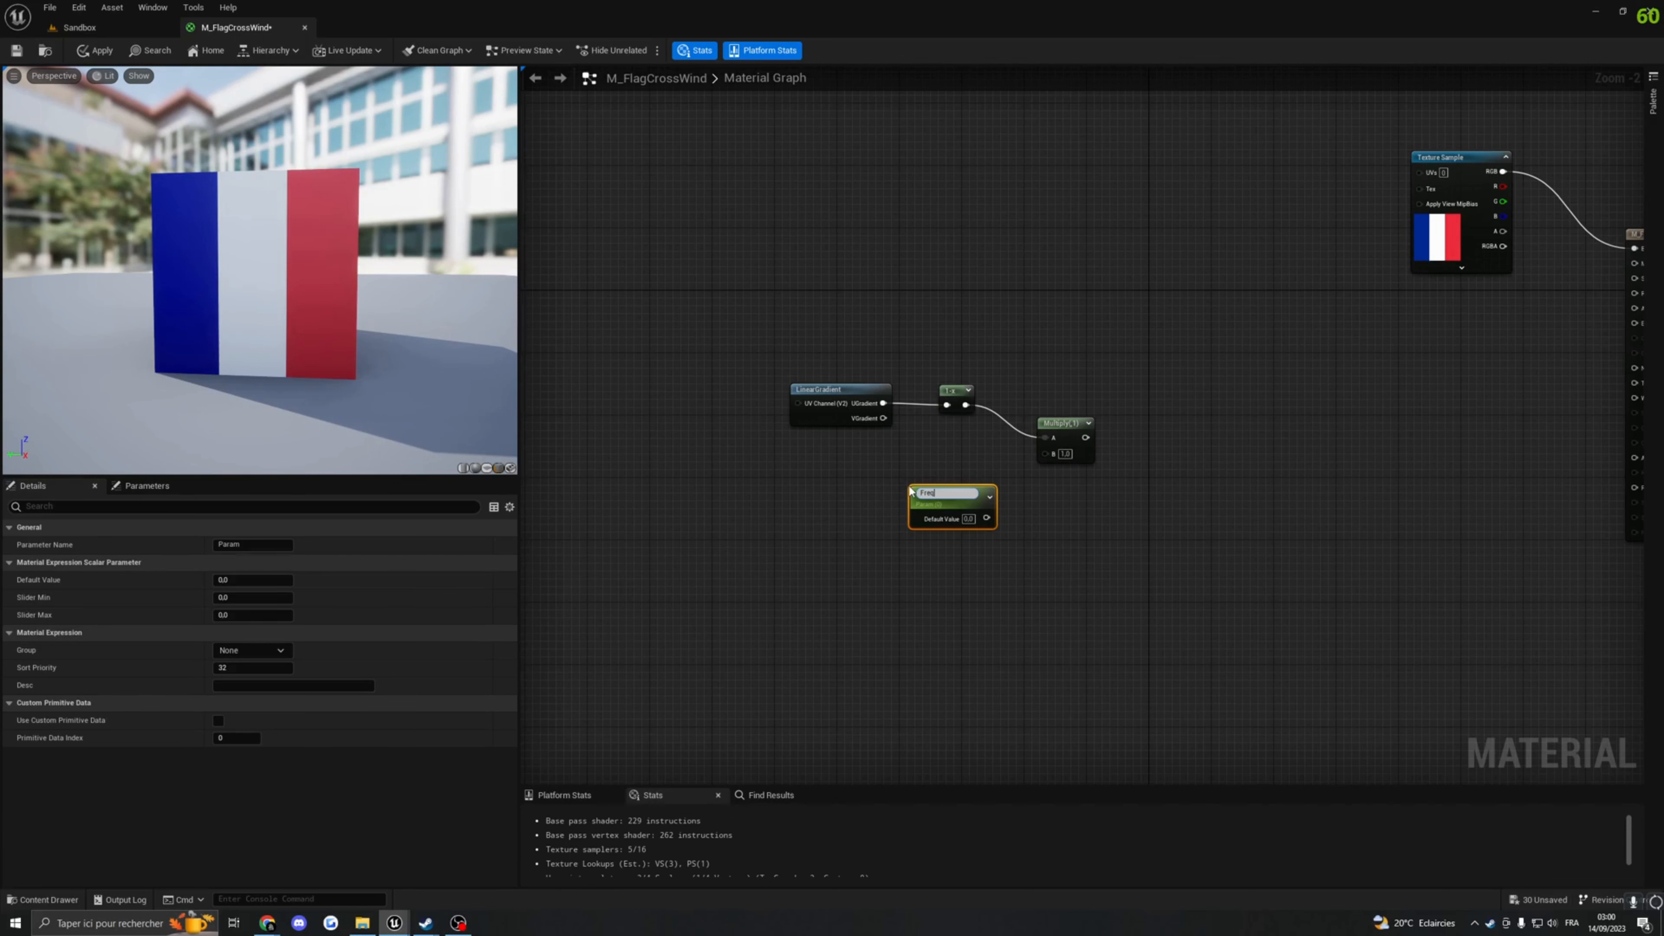
pyautogui.write('Frequency')
pyautogui.press('Return')
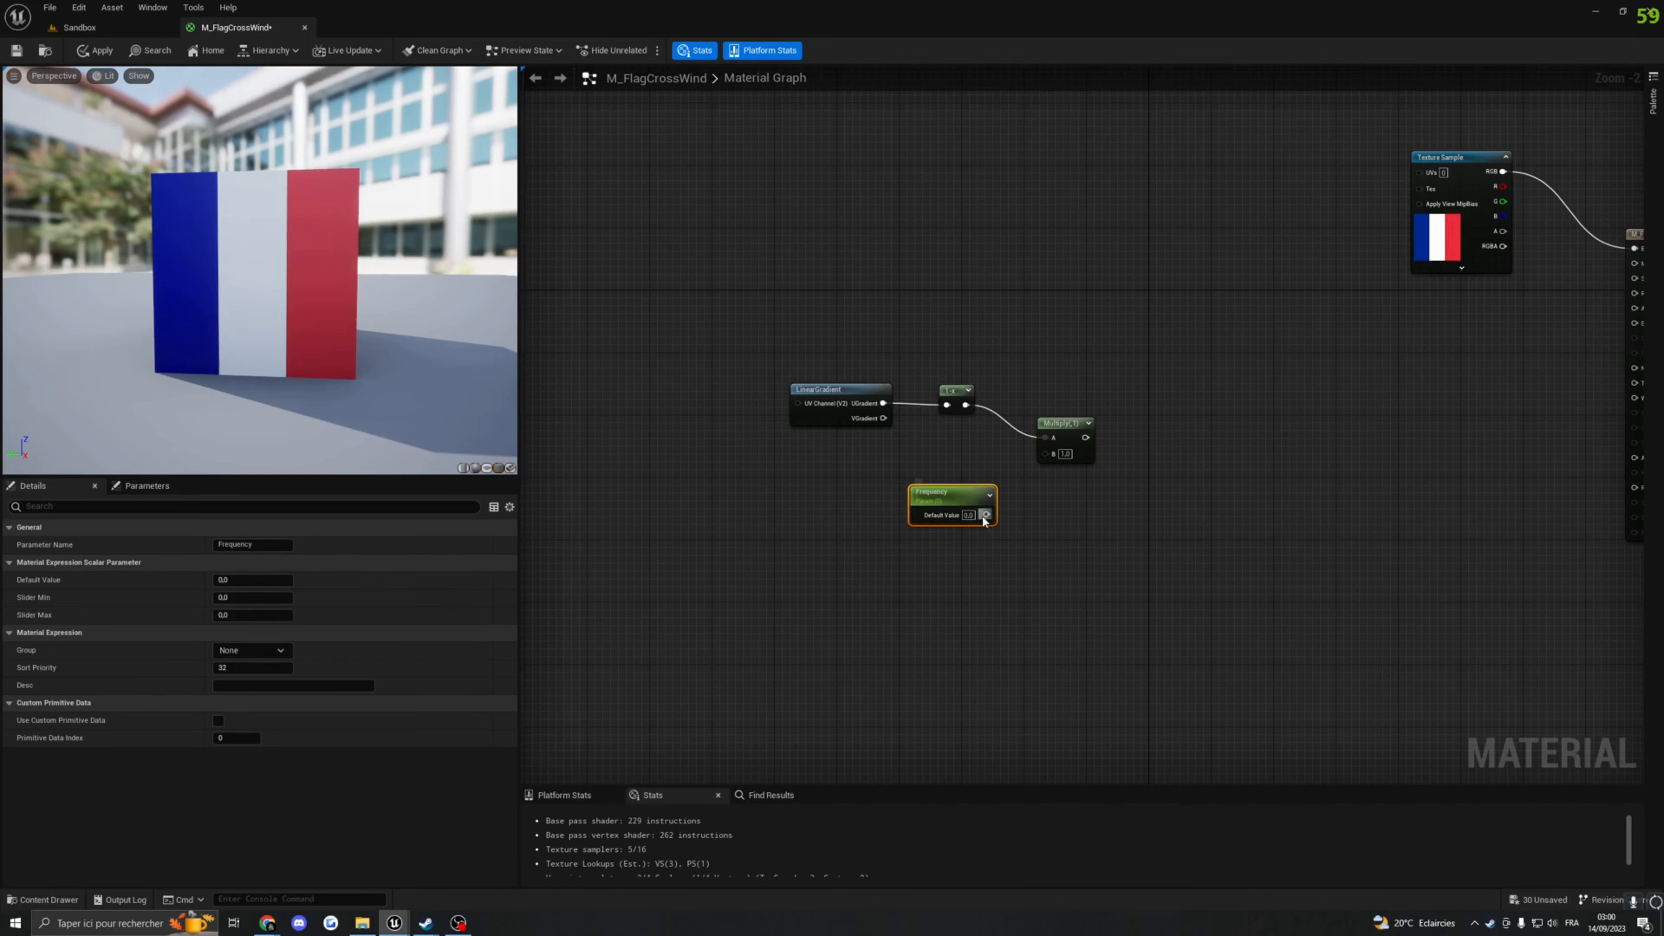
pyautogui.moveTo(985, 521); pyautogui.dragTo(1045, 453)
pyautogui.moveTo(975, 525); pyautogui.dragTo(934, 502)
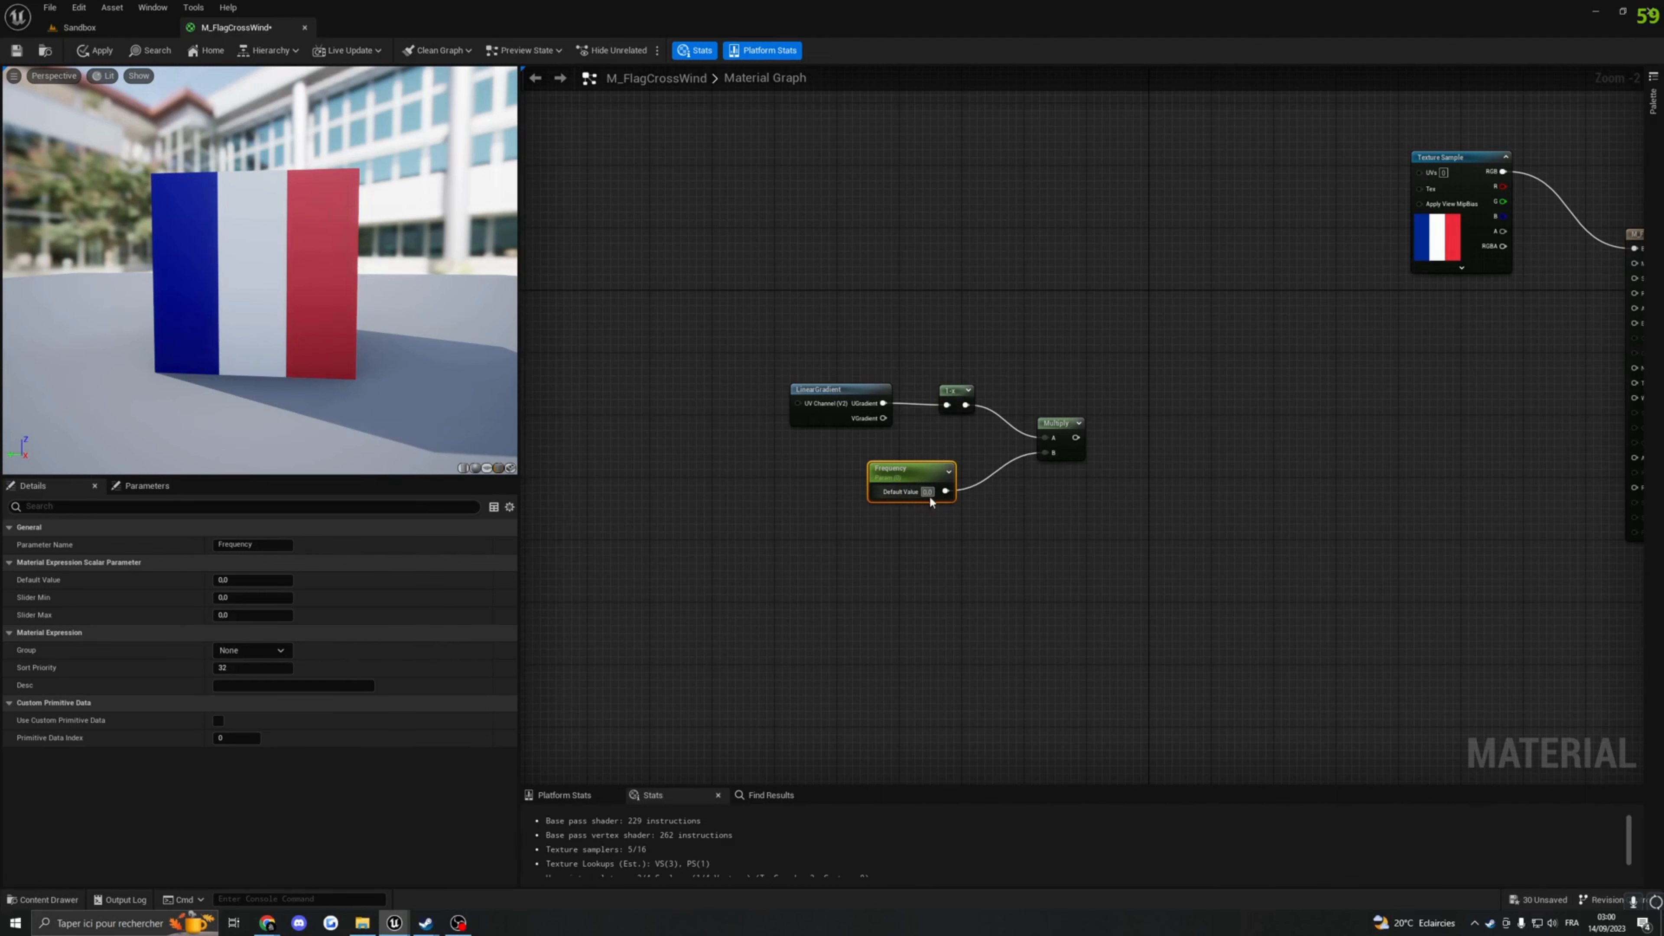
pyautogui.moveTo(933, 491); pyautogui.dragTo(905, 492)
pyautogui.write('1')
pyautogui.press('Return')
# Step: Place an Add node beyond the Multiply node and connect the Multiply output to its B input
pyautogui.press('Home')
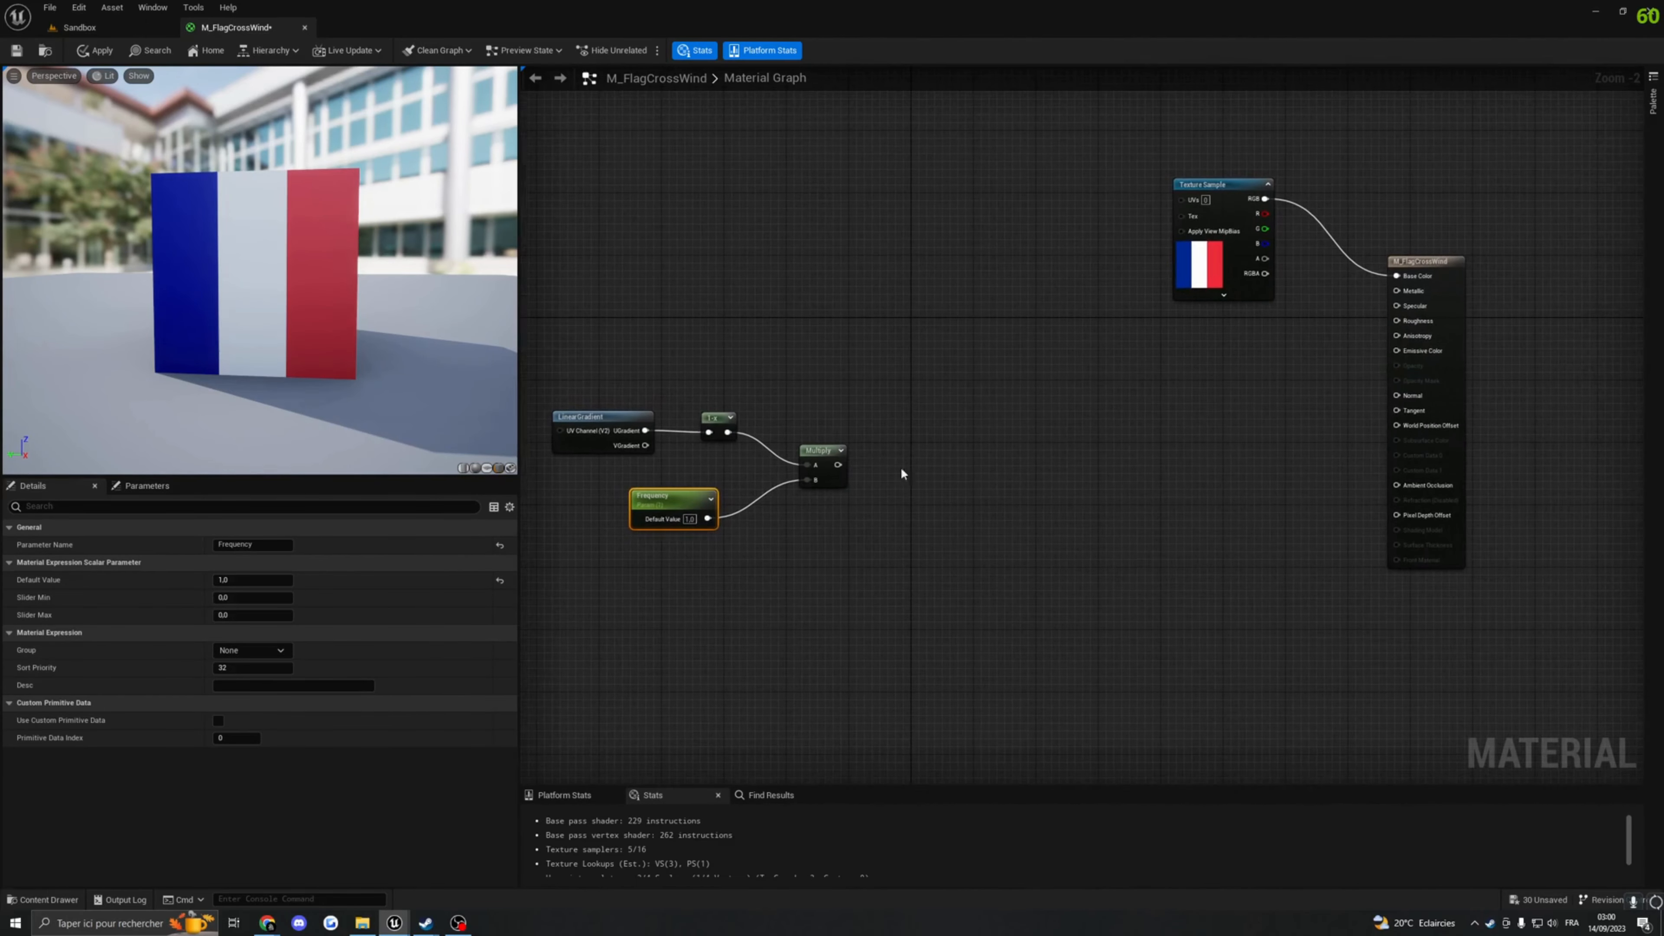
pyautogui.click(924, 371)
pyautogui.moveTo(937, 372)
pyautogui.mouseDown()
pyautogui.moveTo(902, 347)
pyautogui.moveTo(923, 360)
pyautogui.mouseUp()
pyautogui.moveTo(837, 465); pyautogui.dragTo(905, 397)
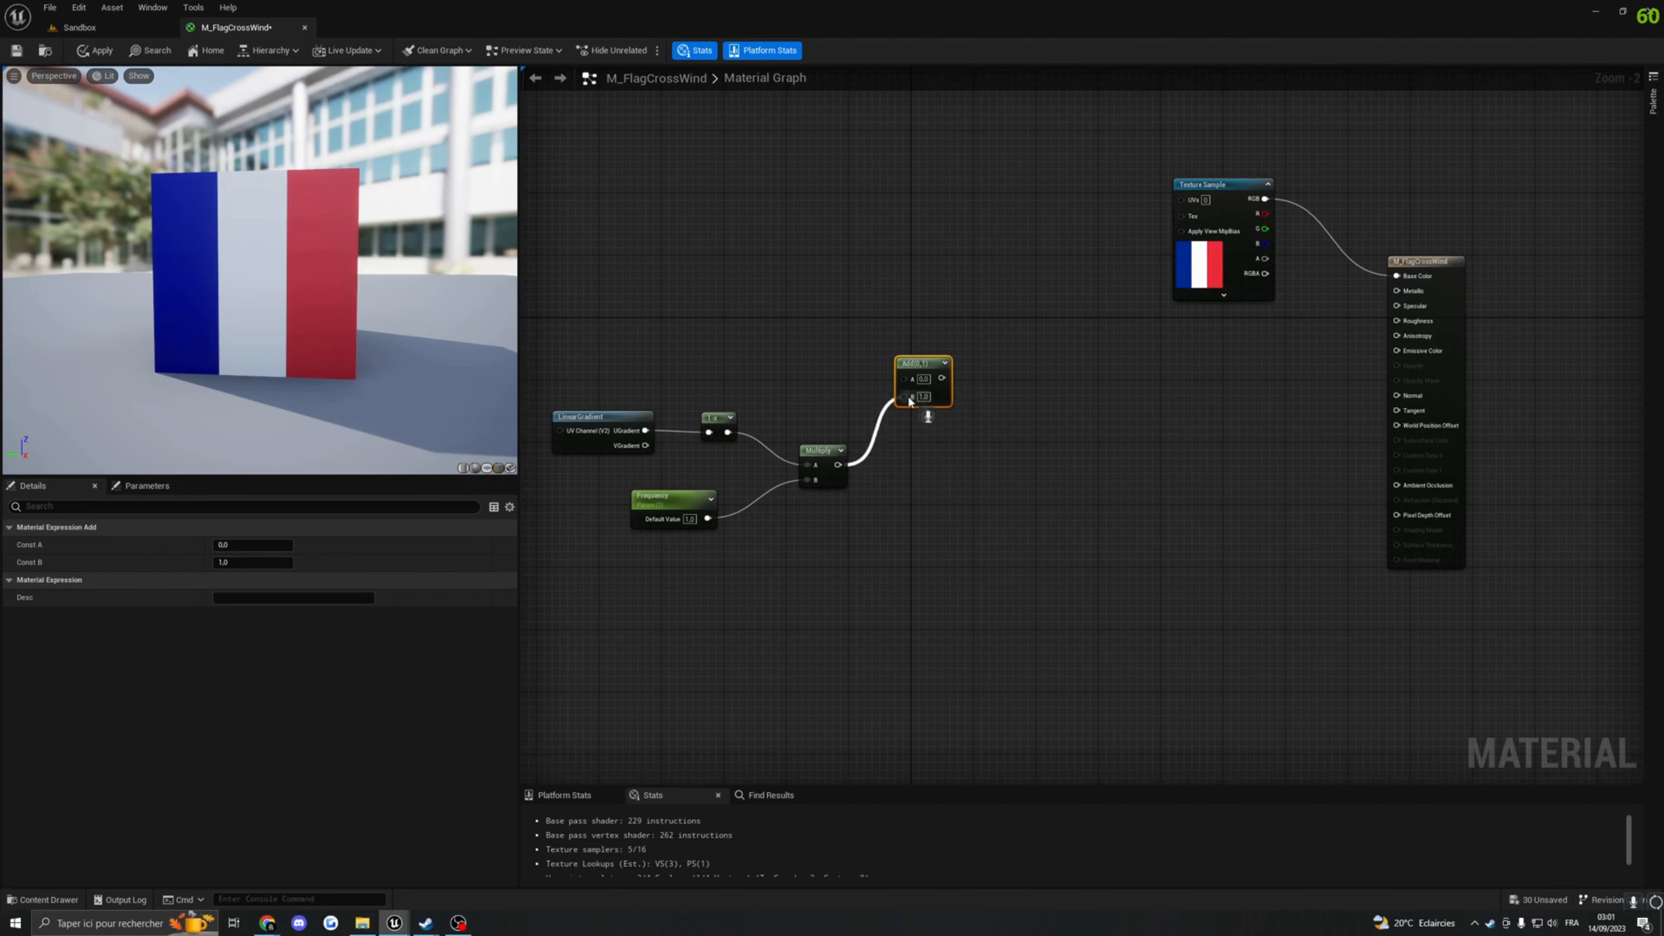
# Step: Add a usage of the Time named reroute and connect it to the Add node's A input
pyautogui.press('Home')
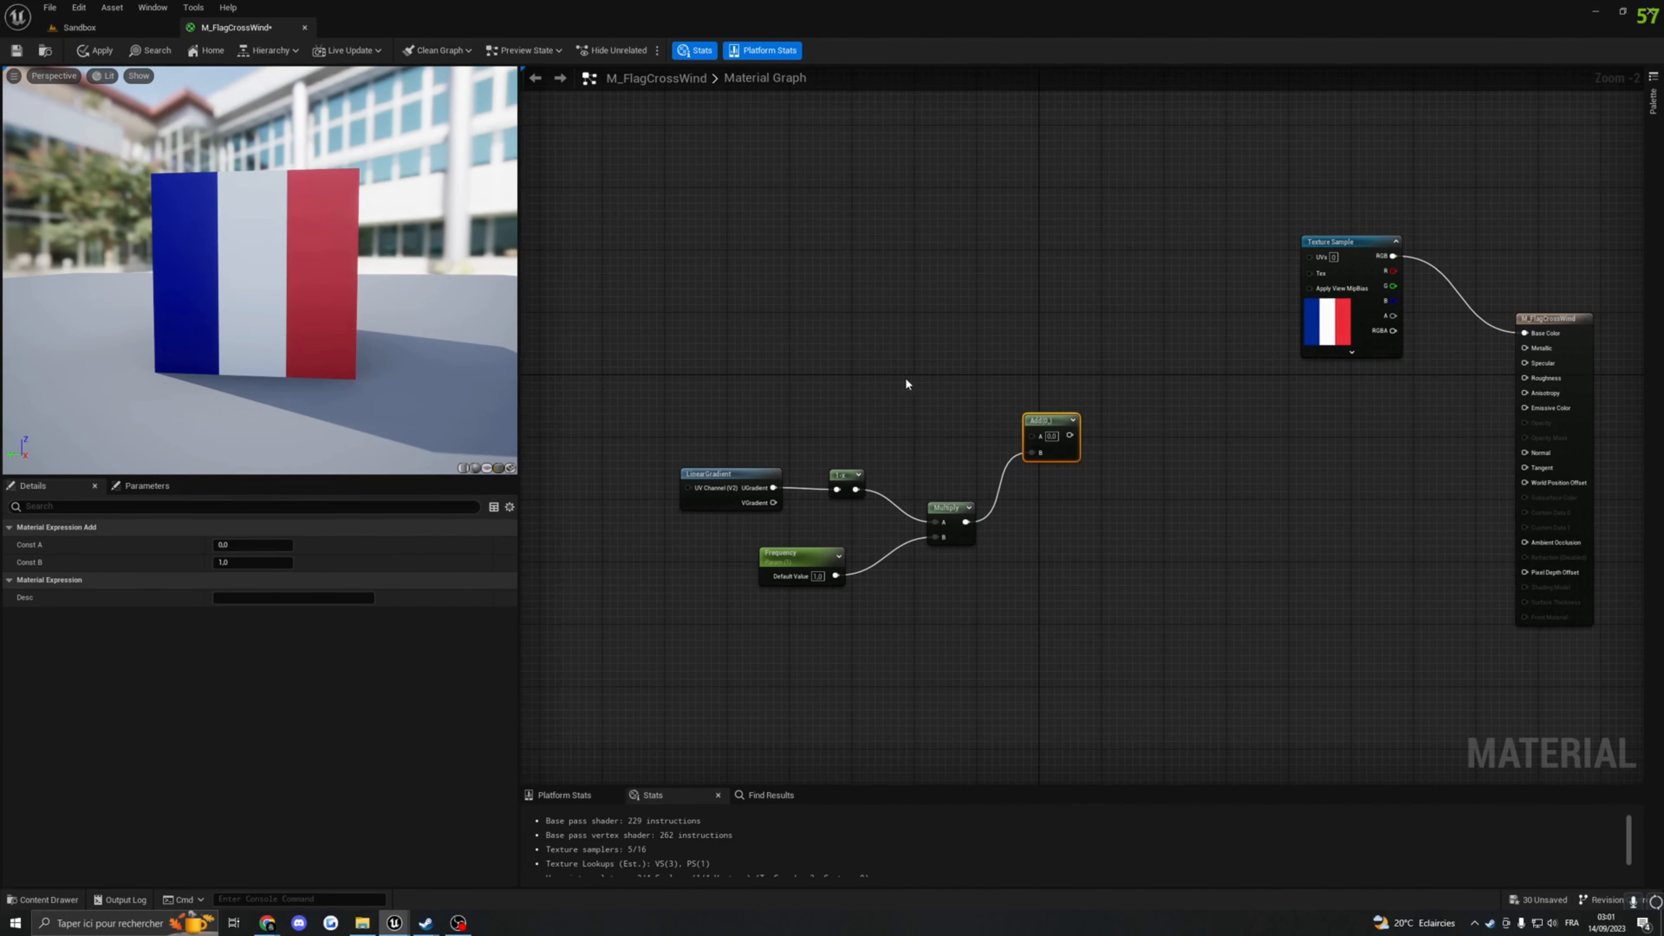
pyautogui.rightClick(916, 392)
pyautogui.write('ti')
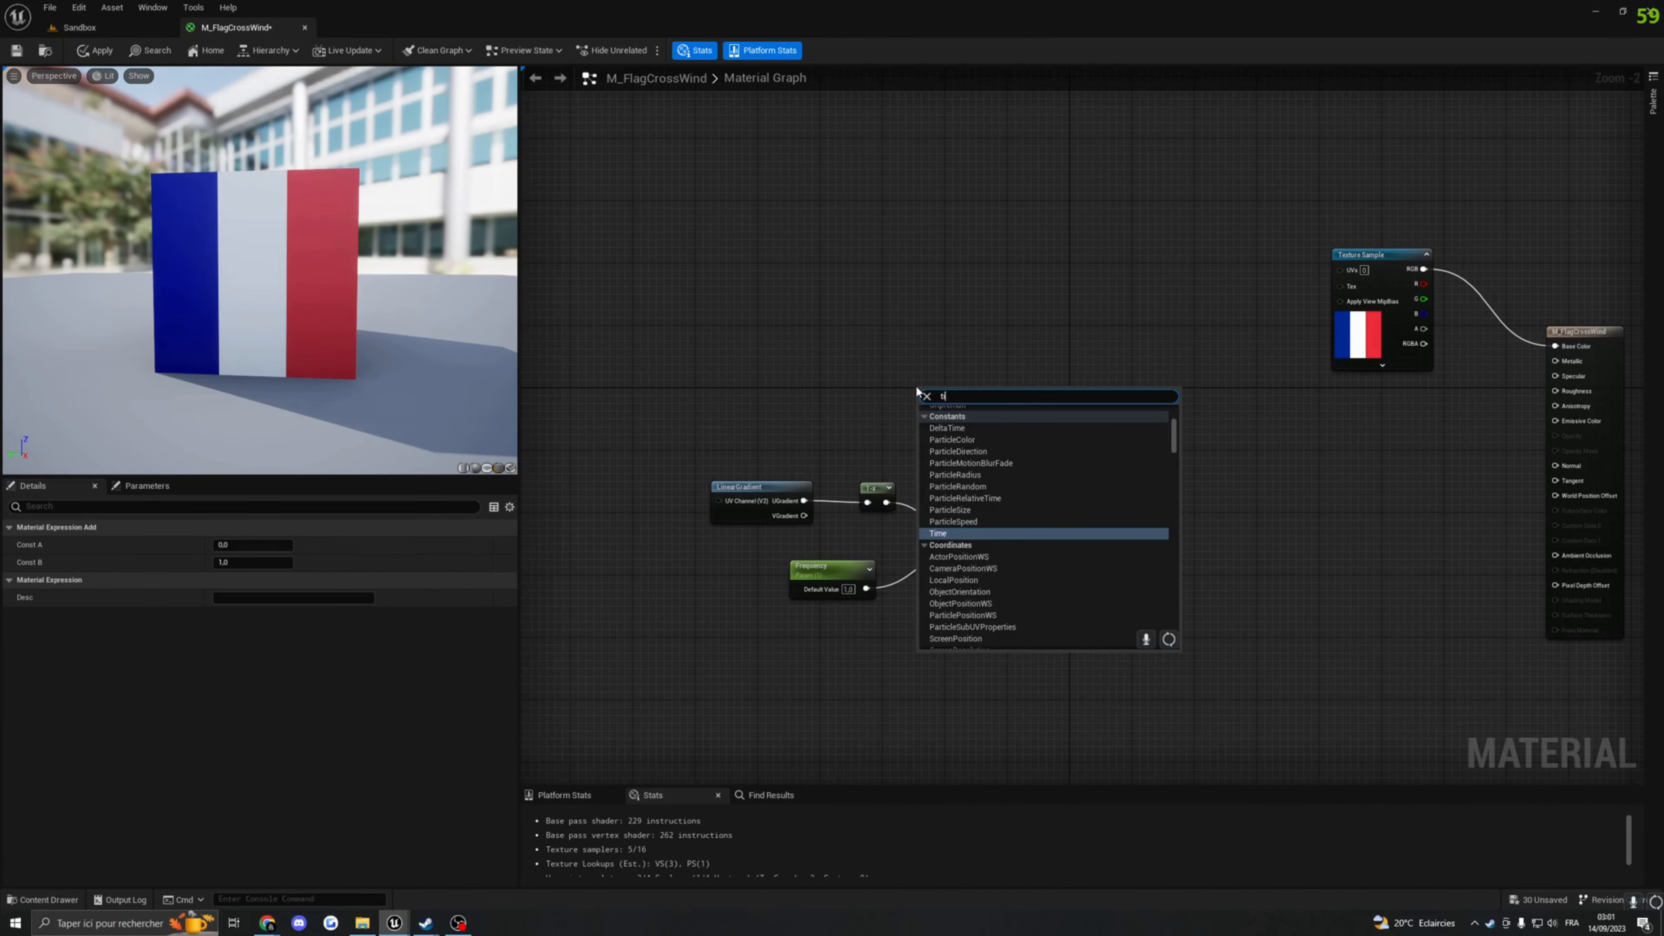
pyautogui.write('me')
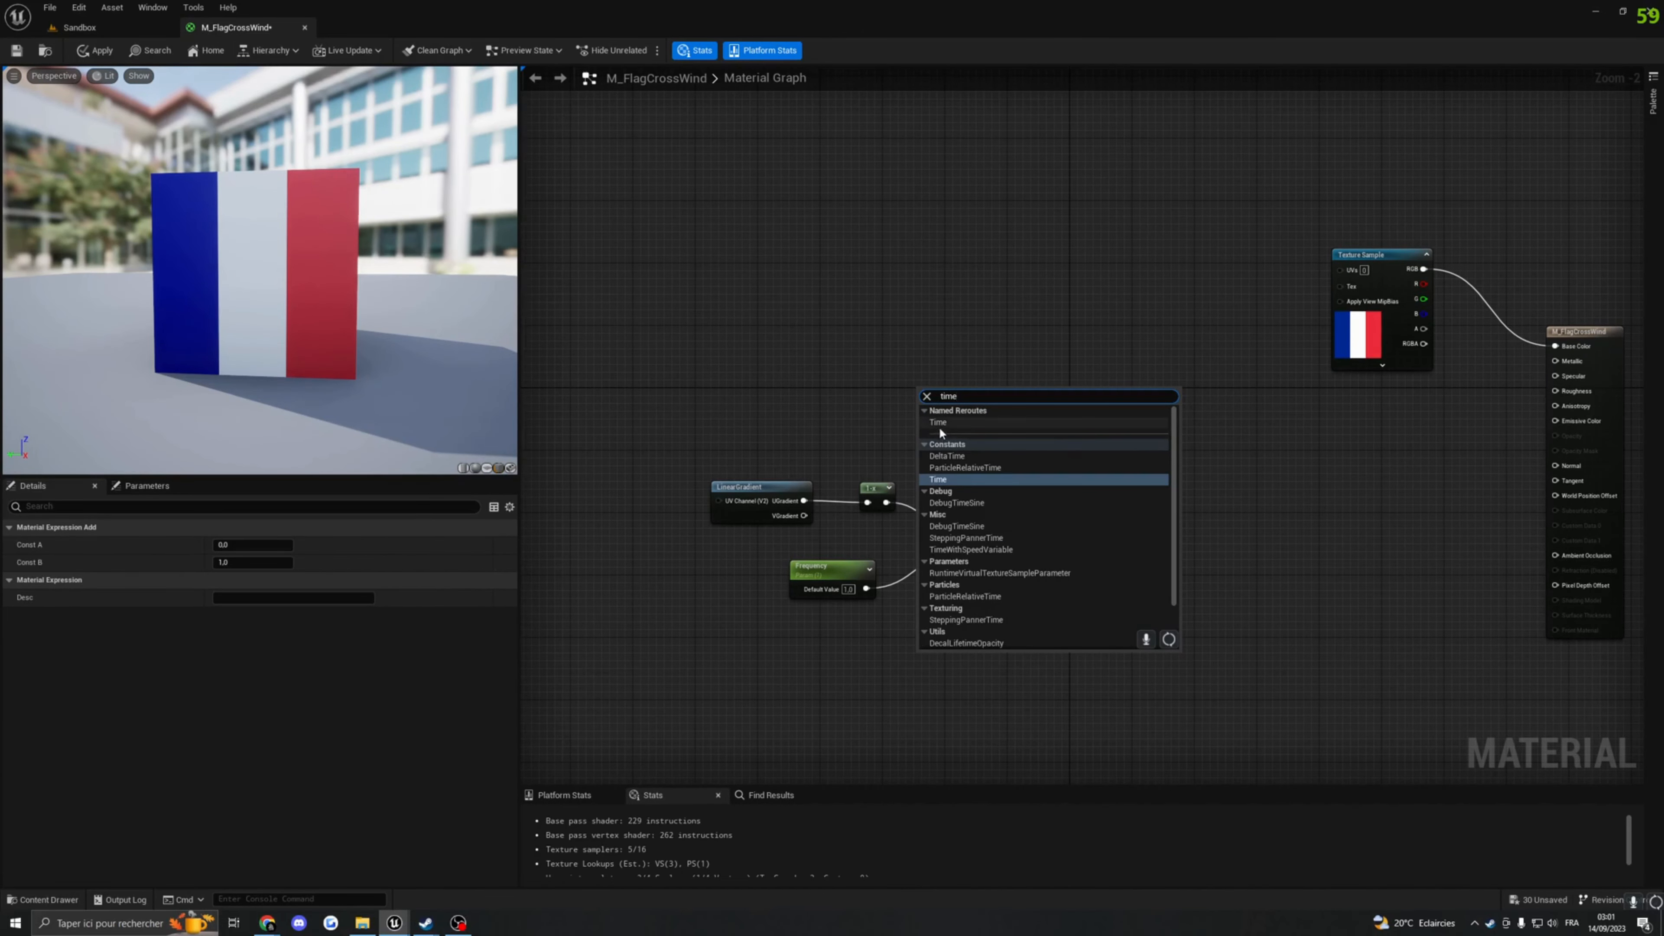
pyautogui.click(938, 427)
pyautogui.moveTo(953, 412); pyautogui.dragTo(1061, 450)
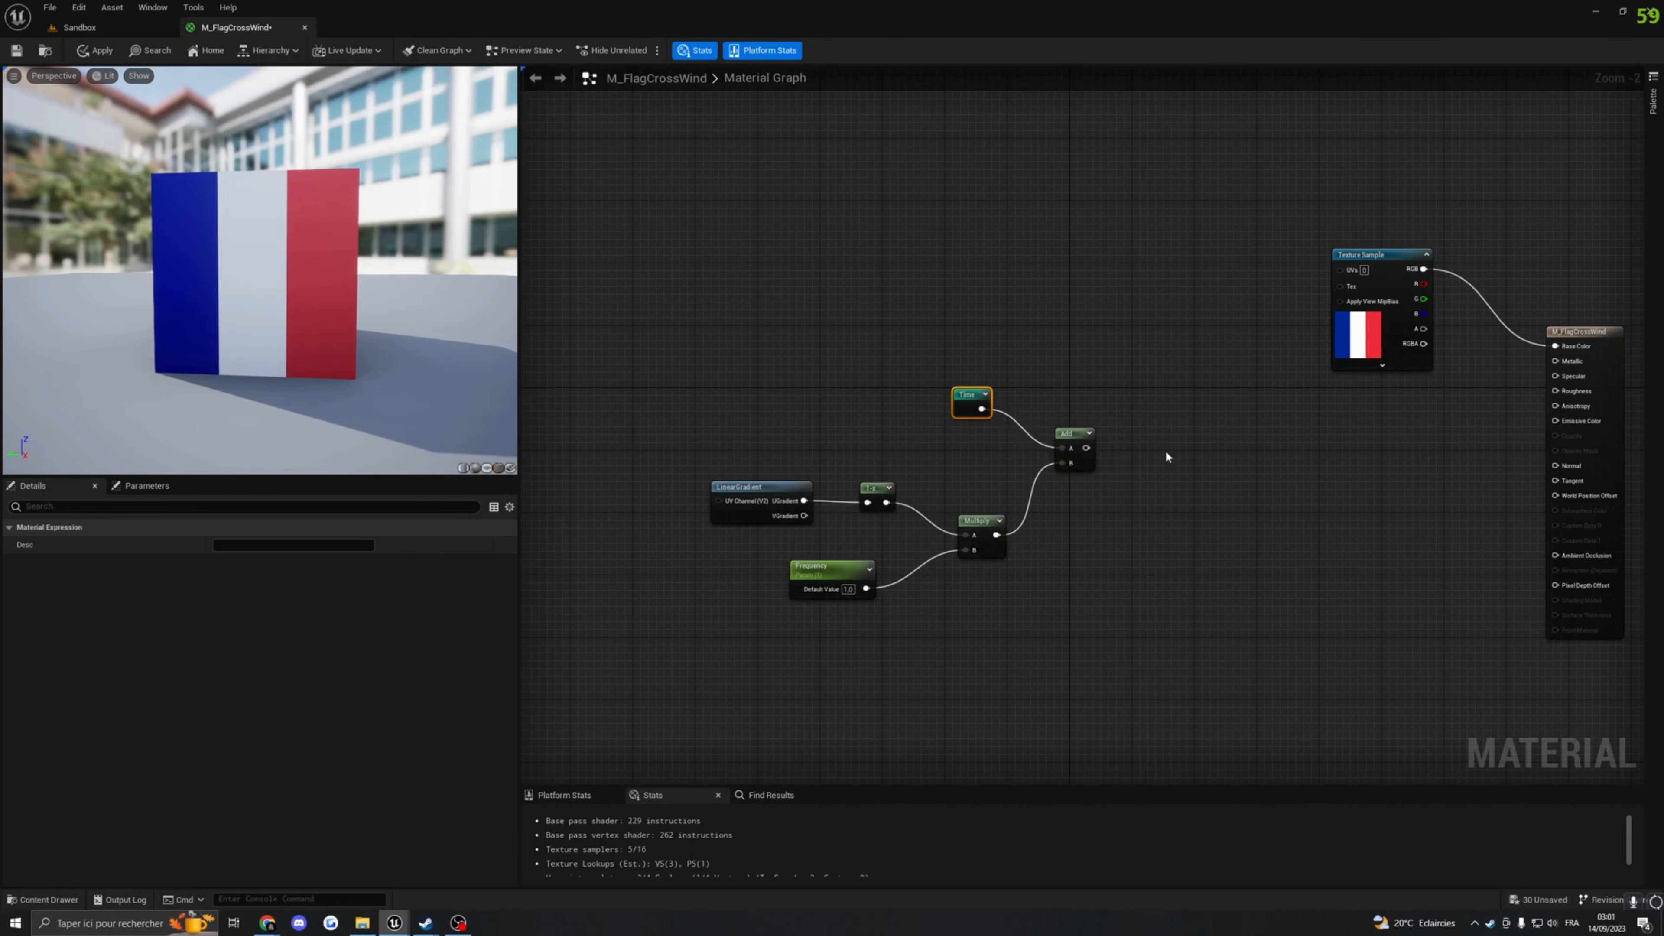
# Step: Move the whole wave node group, from LinearGradient to Add, farther away from the Texture Sample and material output nodes
pyautogui.moveTo(1031, 460); pyautogui.dragTo(857, 448, button='right')
pyautogui.scroll(-3, 857, 449)
pyautogui.moveTo(739, 419); pyautogui.dragTo(881, 518)
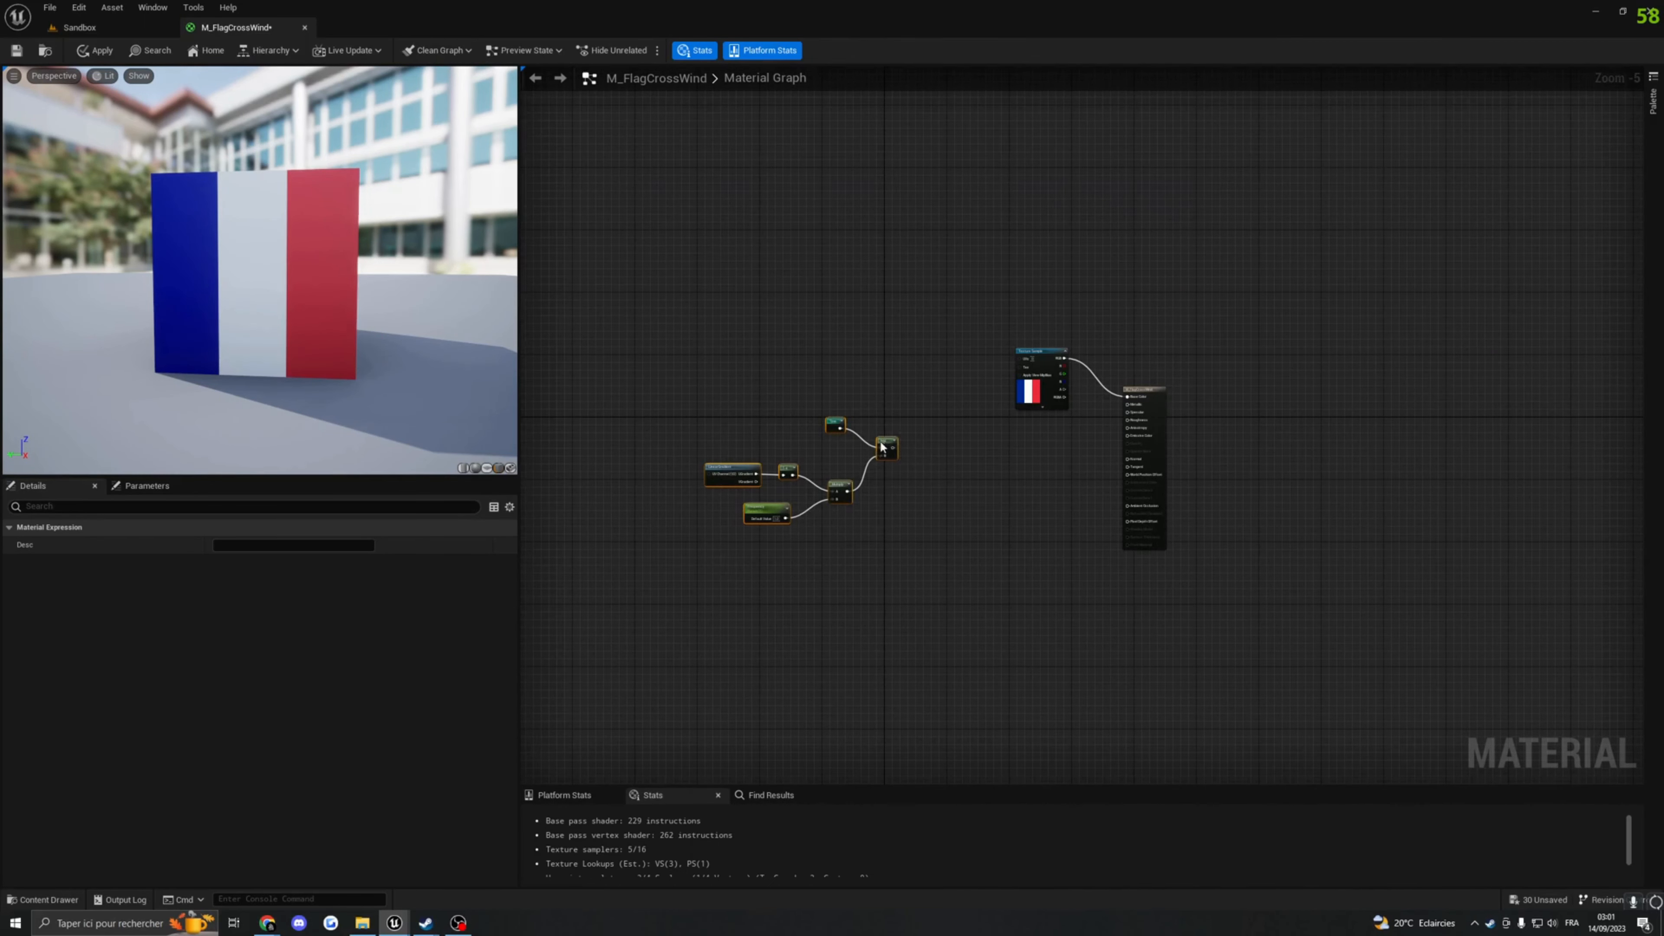
pyautogui.moveTo(881, 448); pyautogui.dragTo(797, 447)
pyautogui.moveTo(879, 462)
pyautogui.mouseDown(button='right')
pyautogui.moveTo(828, 421)
pyautogui.moveTo(862, 464)
pyautogui.moveTo(912, 470)
pyautogui.mouseUp(button='right')
pyautogui.scroll(5, 786, 455)
pyautogui.scroll(-2, 776, 455)
# Step: Place a Sine node beyond the Add node, slightly above it
pyautogui.click(849, 418)
pyautogui.rightClick(846, 392)
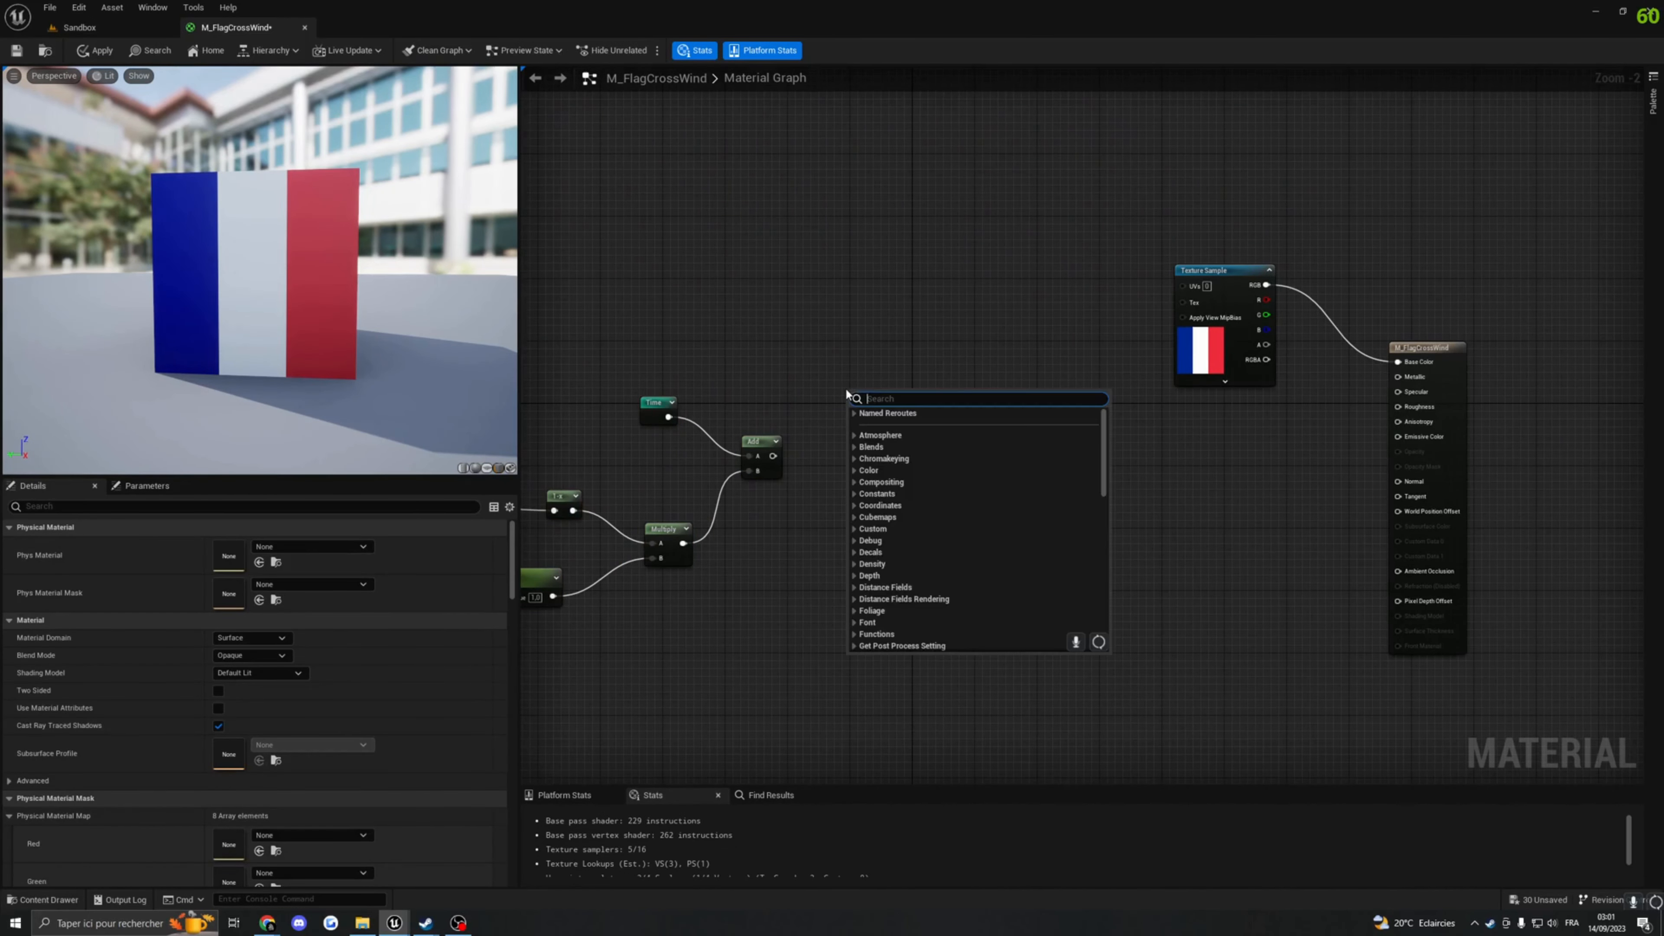
pyautogui.write('sine')
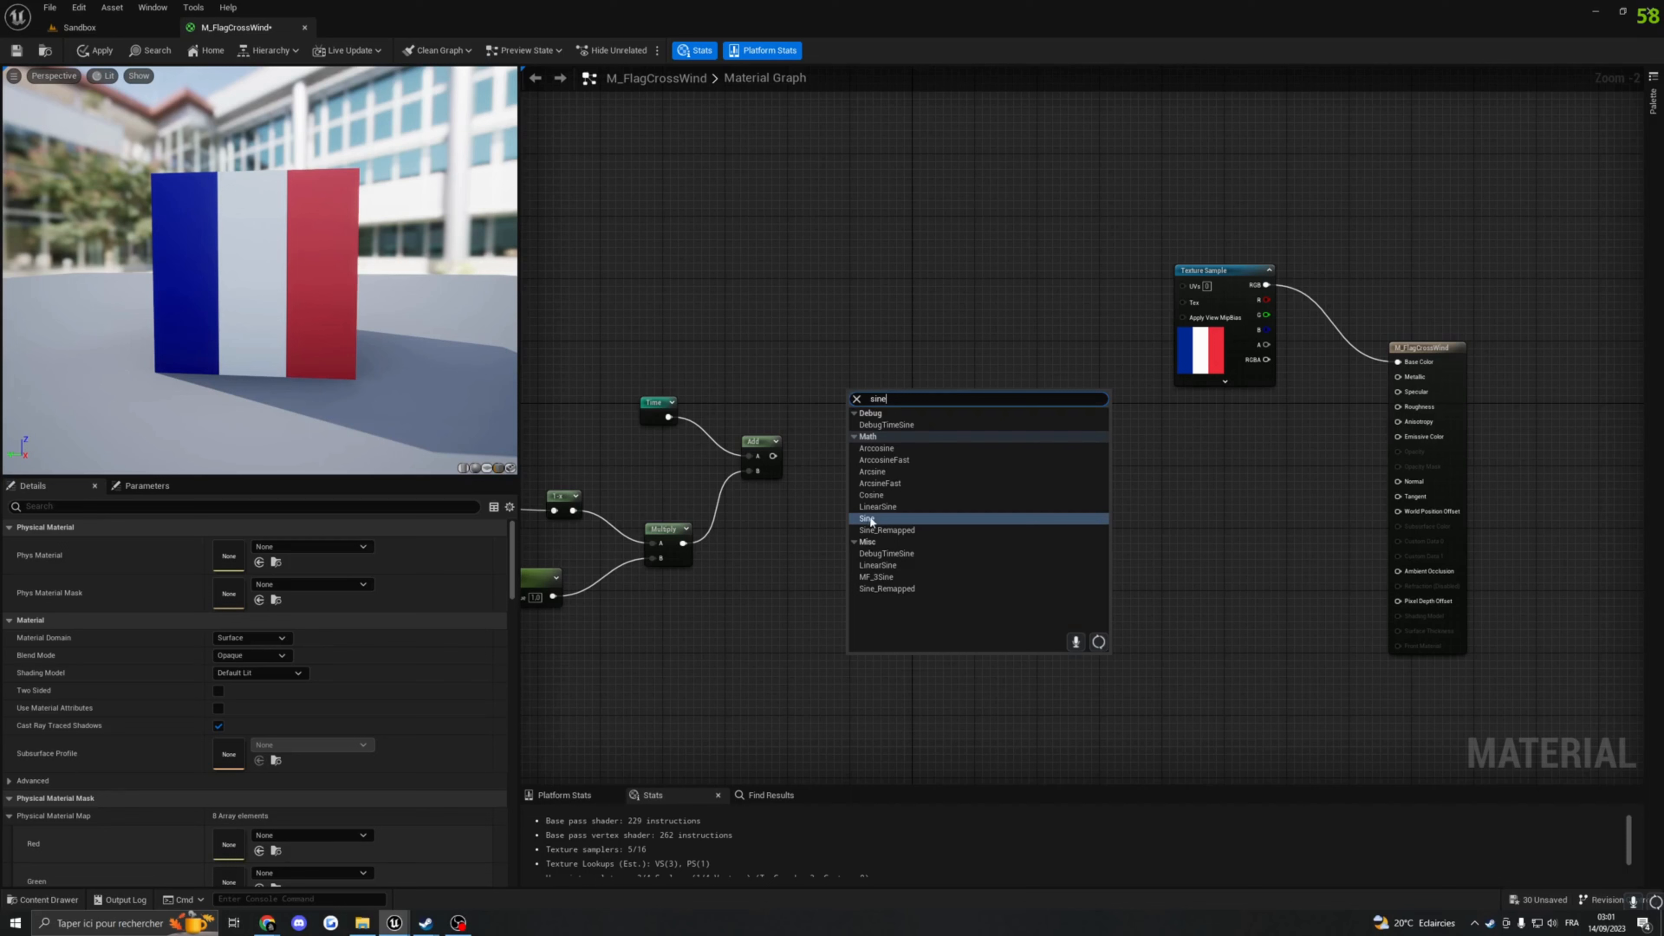
pyautogui.click(870, 521)
pyautogui.moveTo(863, 404); pyautogui.dragTo(859, 370)
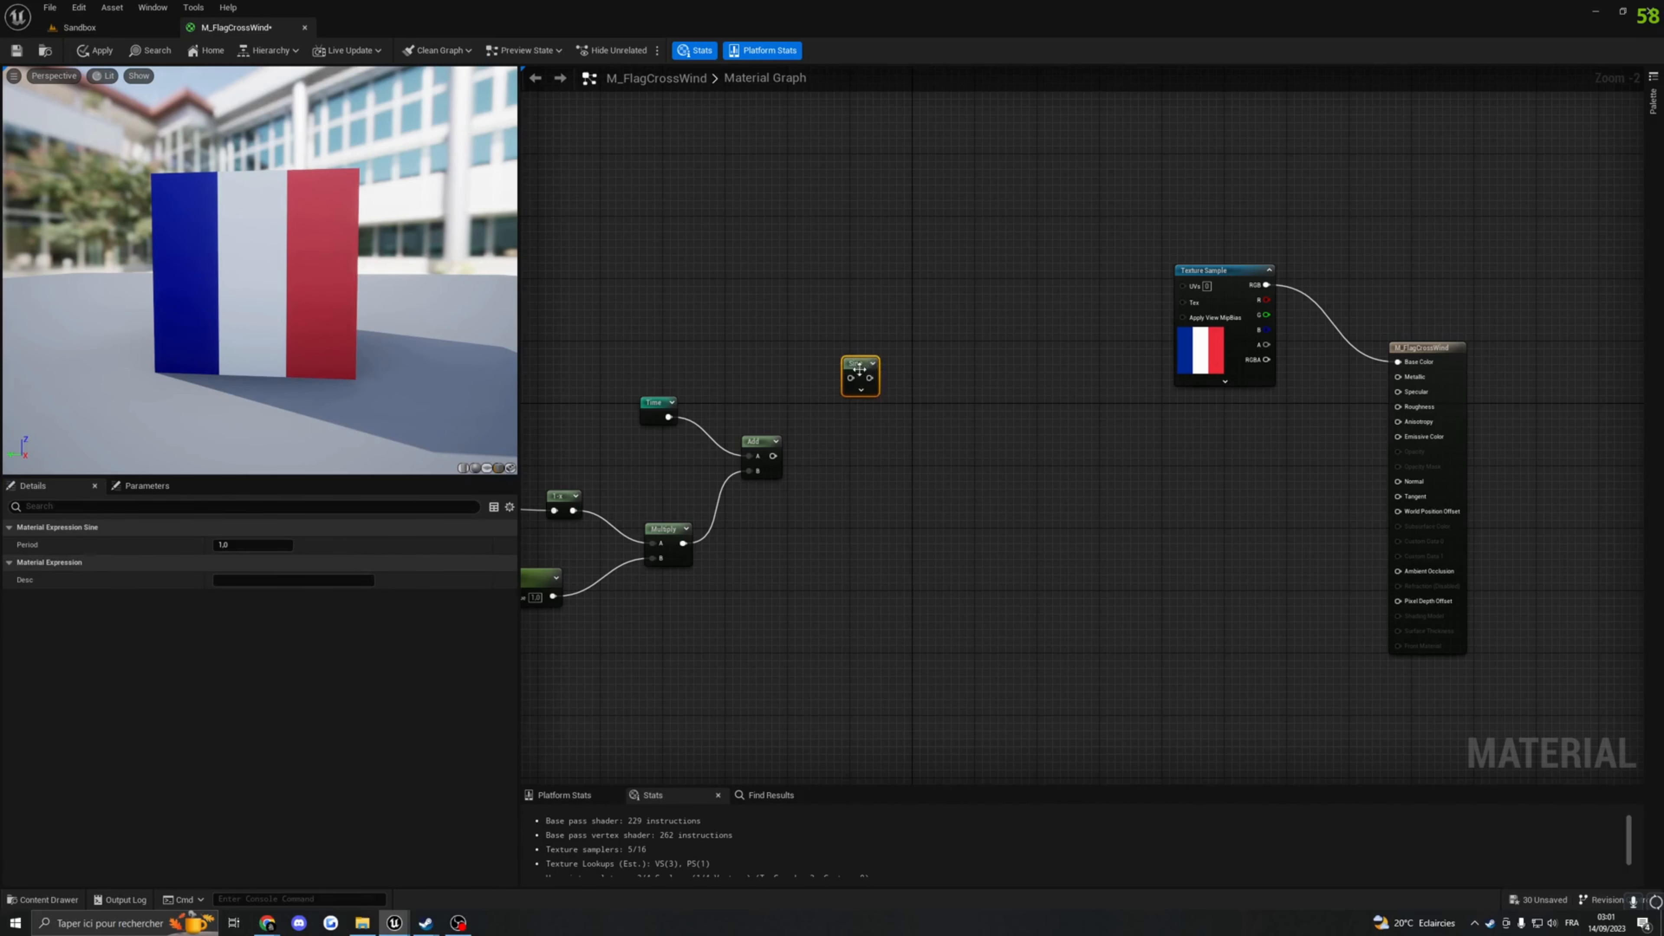
# Step: Duplicate the Sine node twice and stack the copies in a column below the original
pyautogui.hotkey('ctrl', 'v')
pyautogui.hotkey('ctrl', 'v')
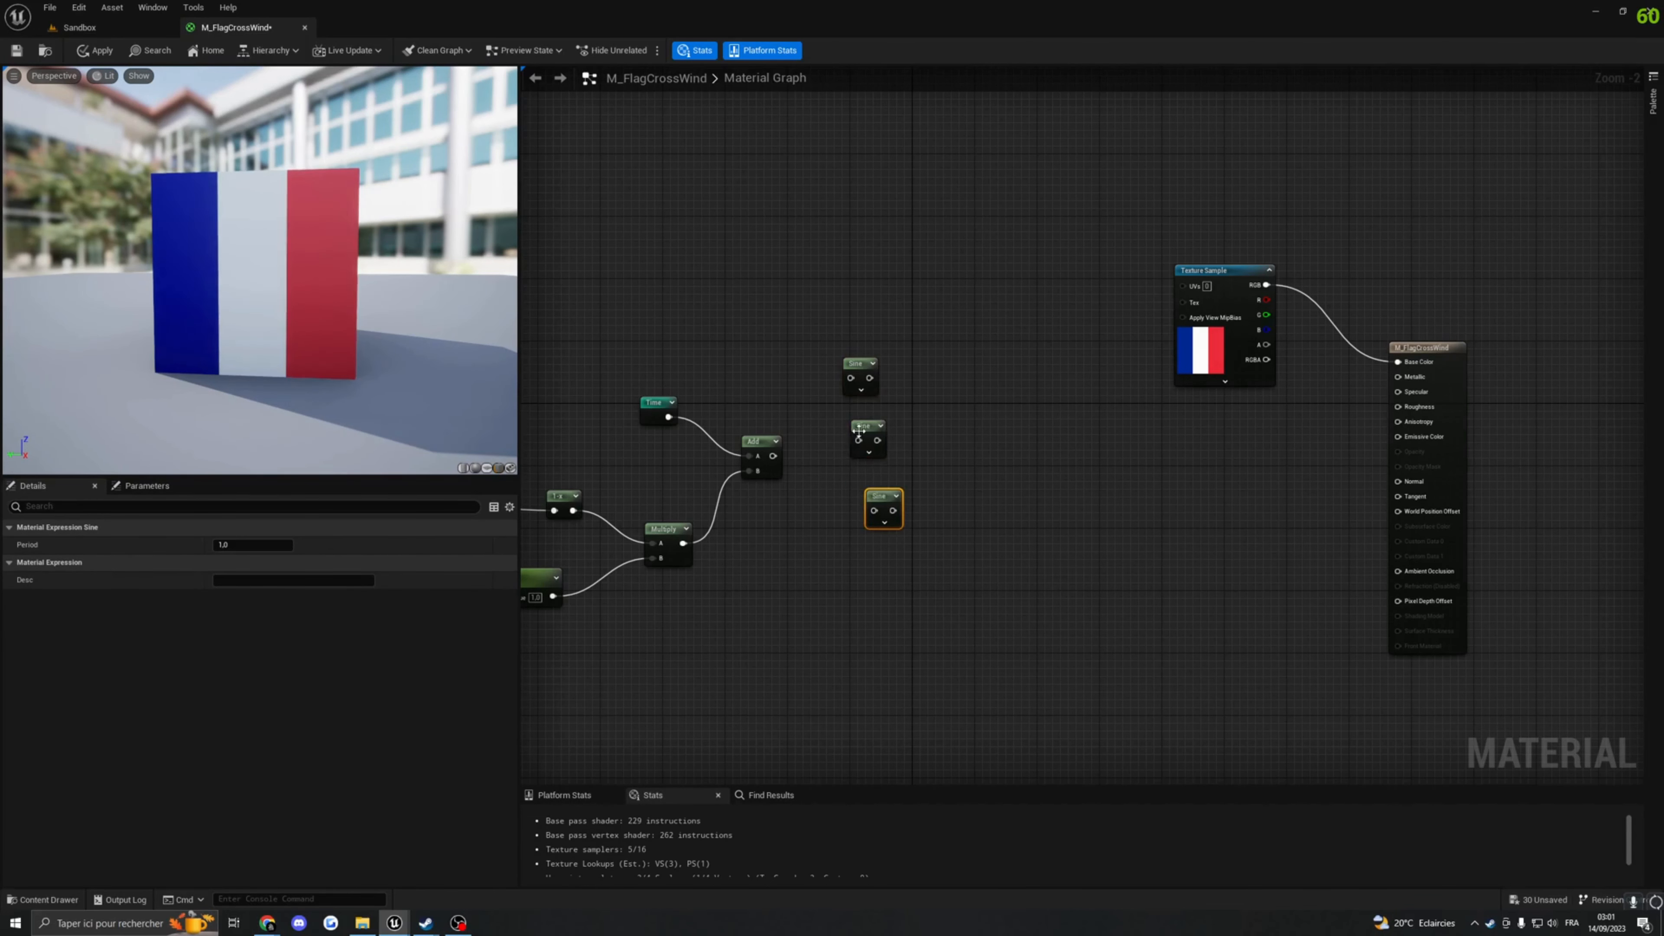
pyautogui.moveTo(858, 431); pyautogui.dragTo(852, 415)
pyautogui.moveTo(880, 501); pyautogui.dragTo(855, 462)
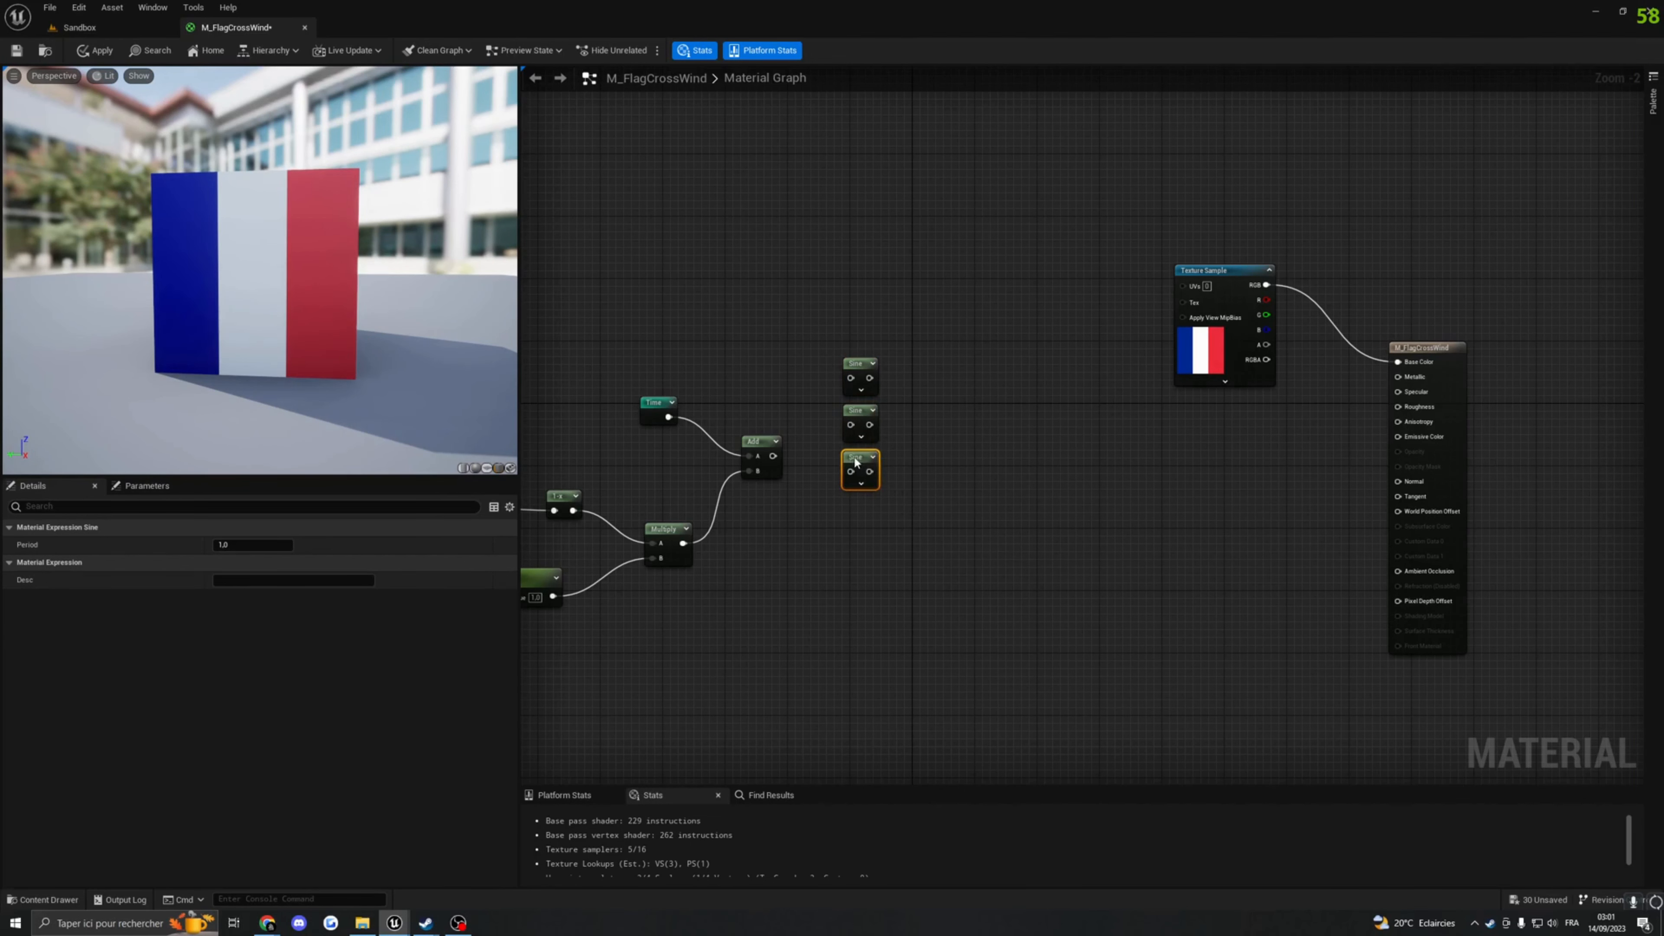
# Step: Connect the Add node's output to the inputs of all three Sine nodes and align them beside it
pyautogui.moveTo(856, 462); pyautogui.dragTo(935, 484, button='right')
pyautogui.moveTo(918, 365); pyautogui.dragTo(935, 419)
pyautogui.moveTo(852, 477); pyautogui.dragTo(930, 529)
pyautogui.rightClick(1037, 478)
pyautogui.click(960, 435)
pyautogui.click(921, 412)
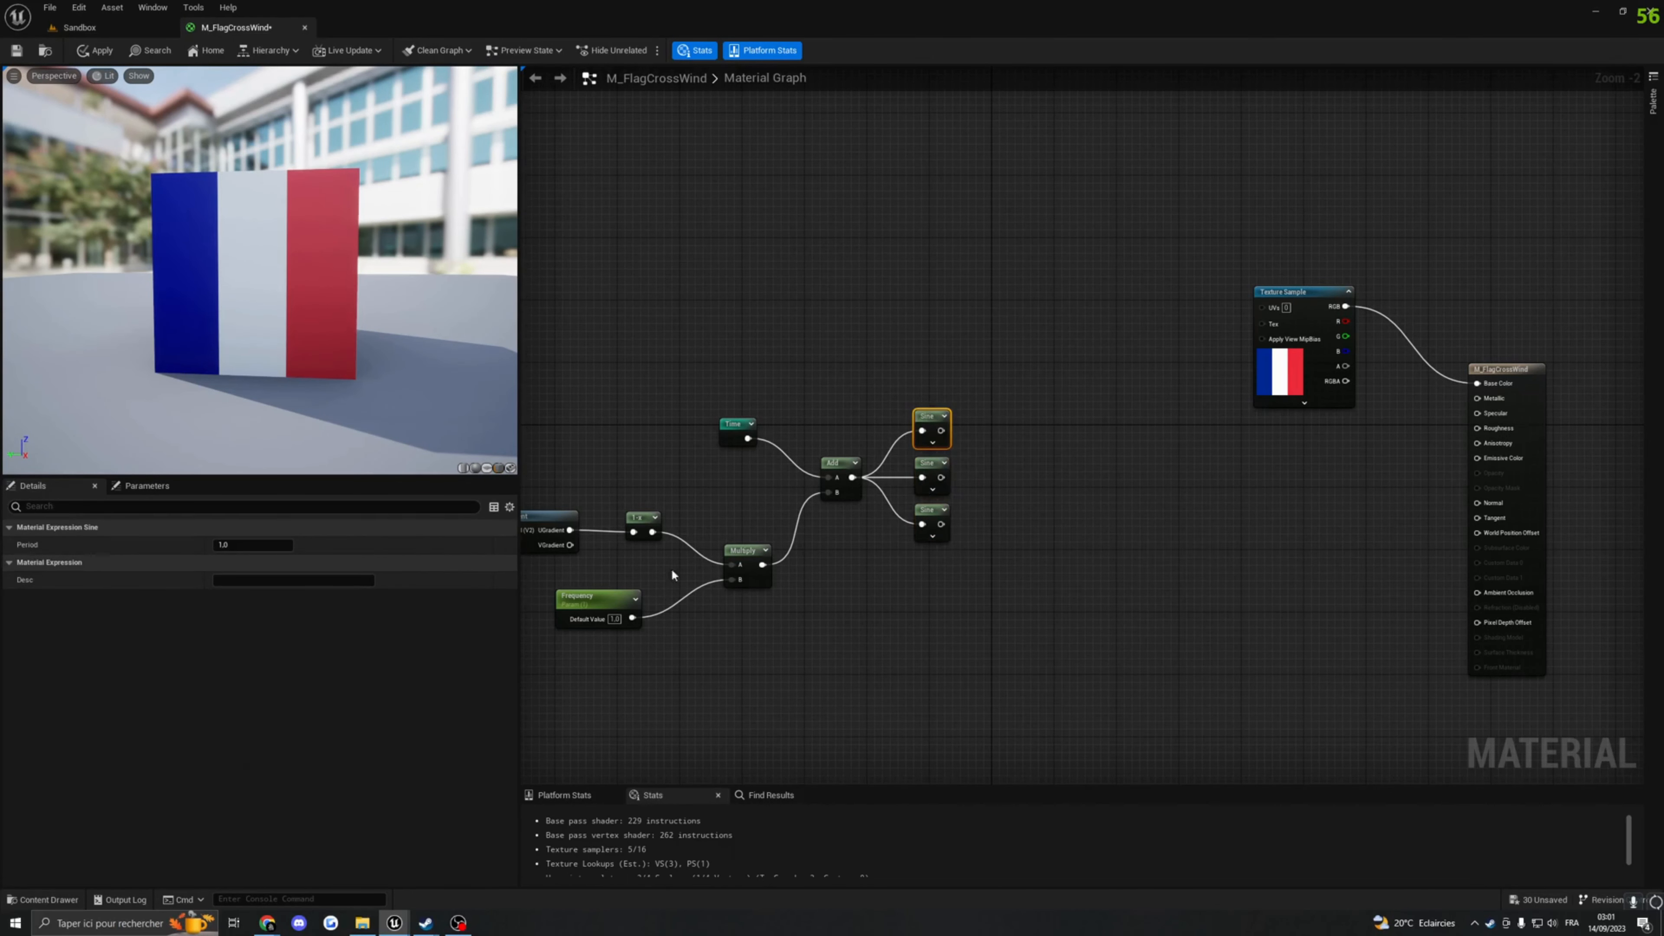
# Step: Set the Period of the middle Sine node to 1.18 and of the lowest Sine node to 1.33
pyautogui.click(937, 466)
pyautogui.click(230, 543)
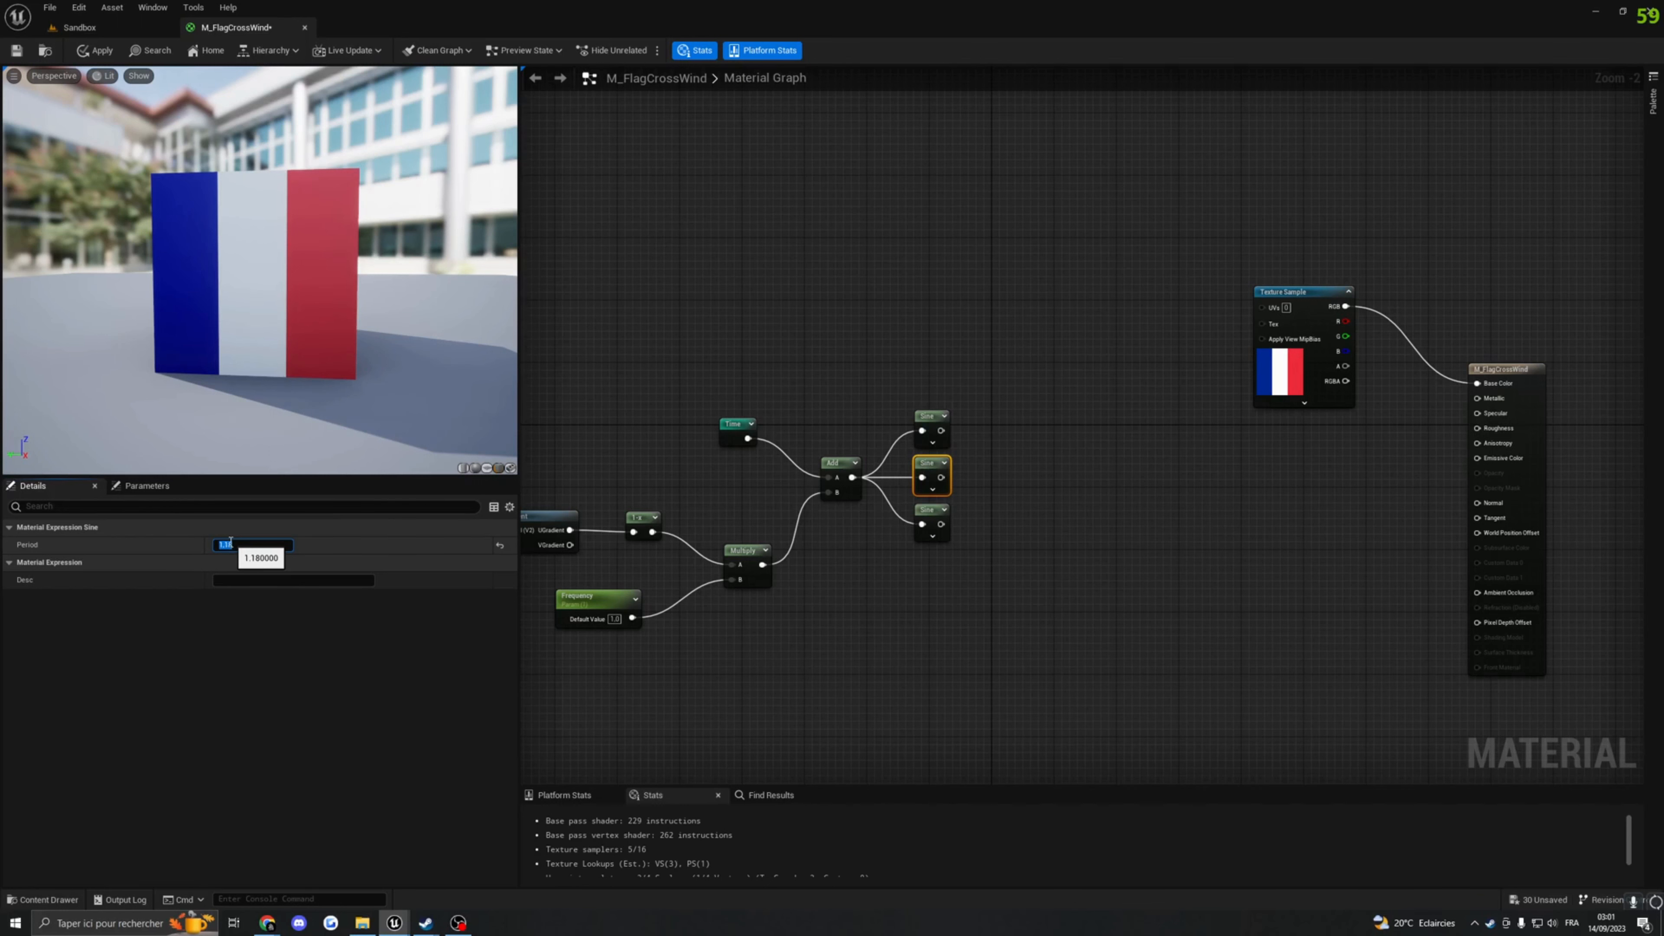
pyautogui.click(925, 510)
pyautogui.click(223, 545)
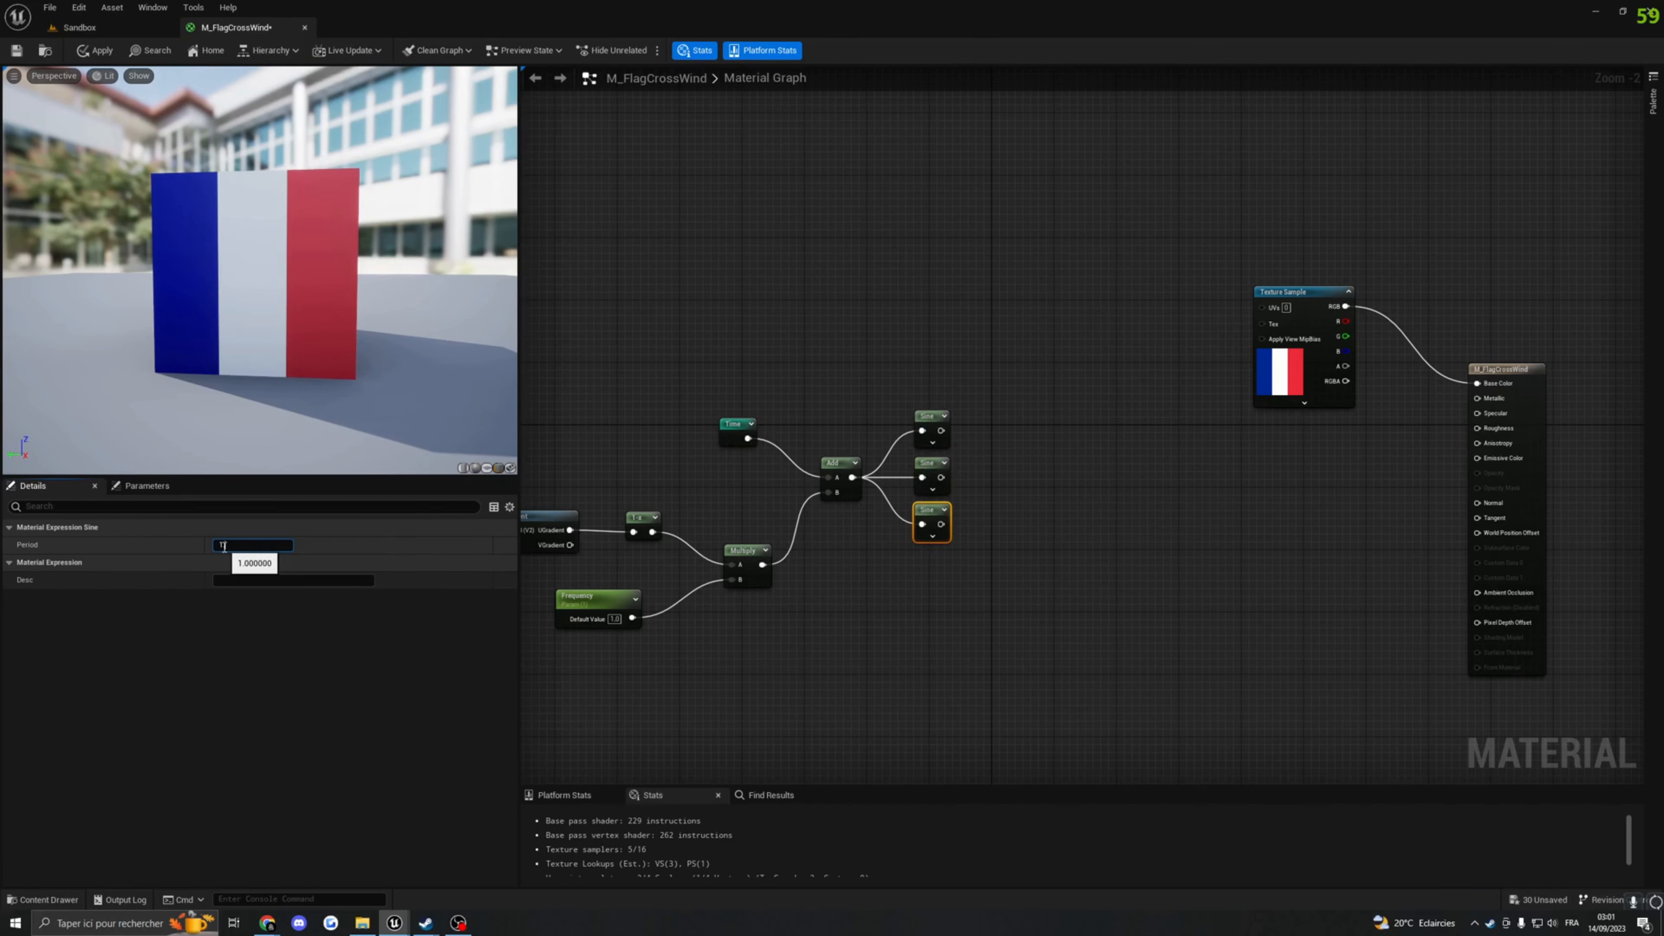
pyautogui.write('1.33')
pyautogui.press('Return')
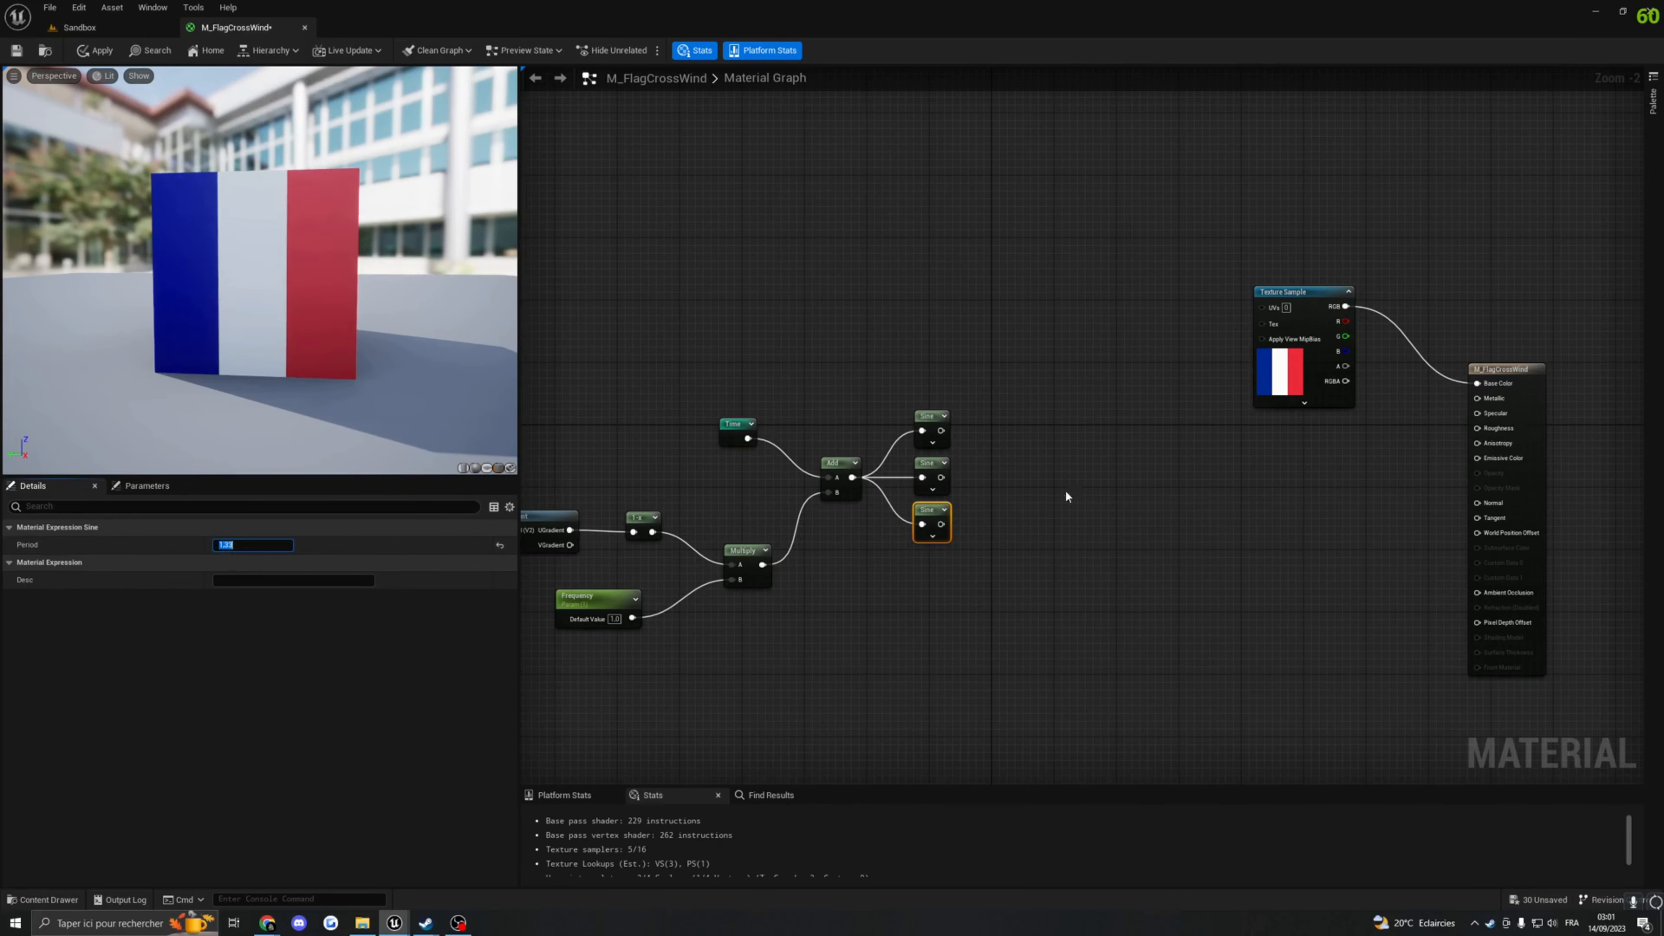
# Step: Place an Add node beyond the Sine nodes and connect the upper two Sine outputs to its A and B inputs
pyautogui.moveTo(1065, 489); pyautogui.dragTo(898, 461, button='right')
pyautogui.press('a')
pyautogui.click(810, 430)
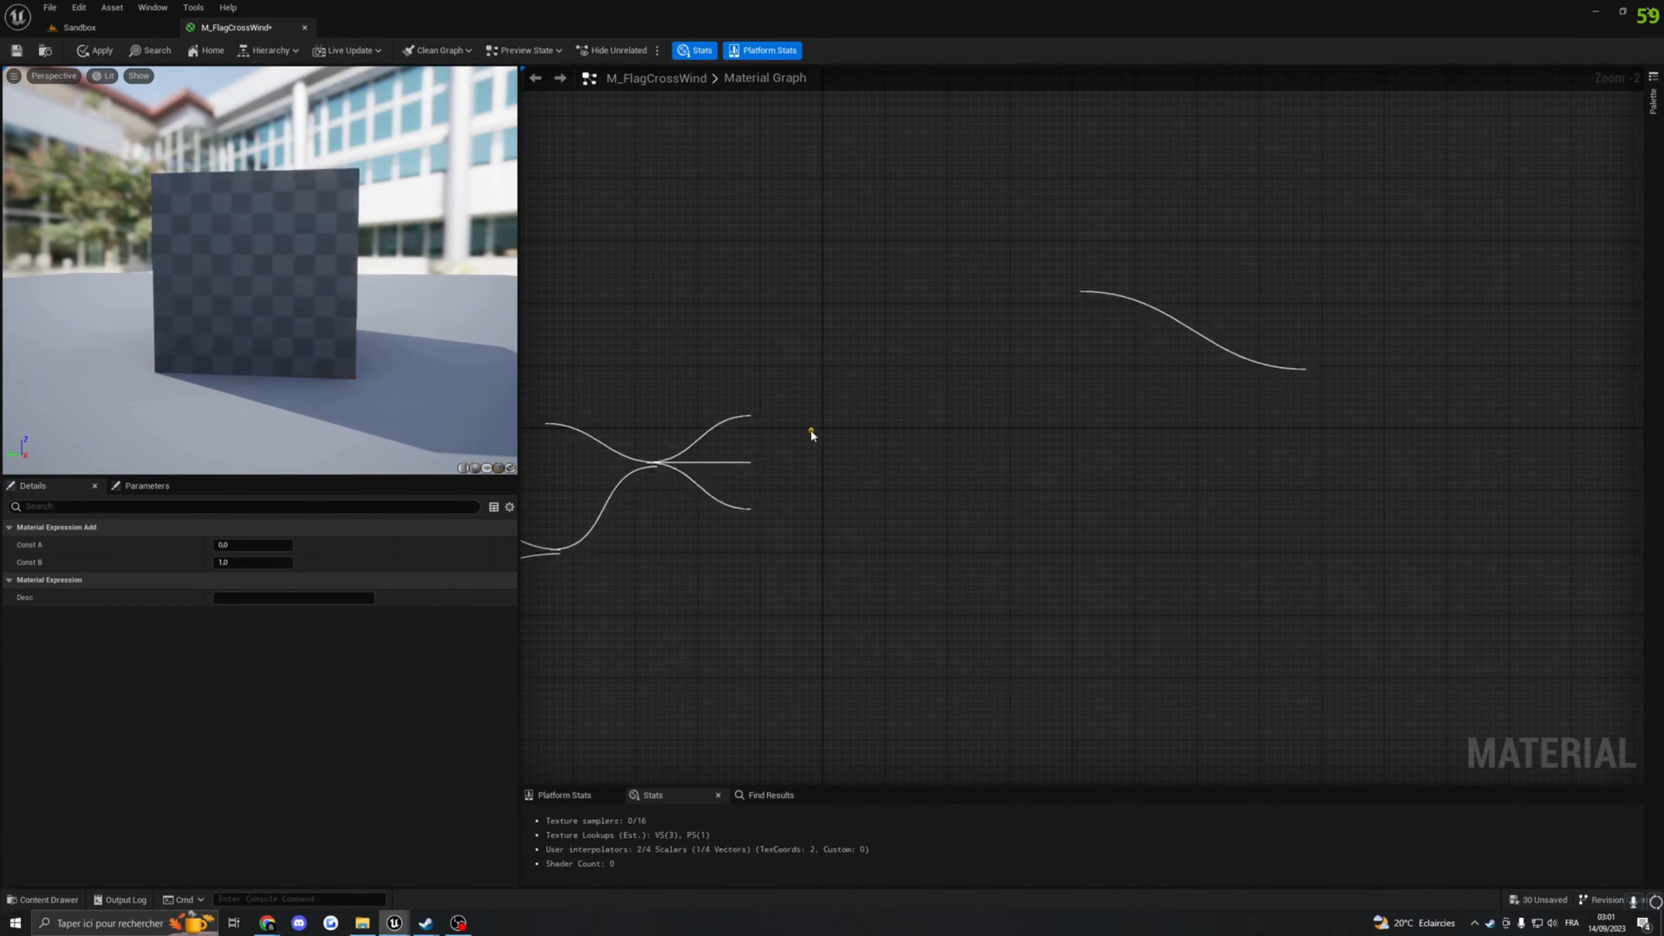
pyautogui.moveTo(772, 434); pyautogui.dragTo(819, 466)
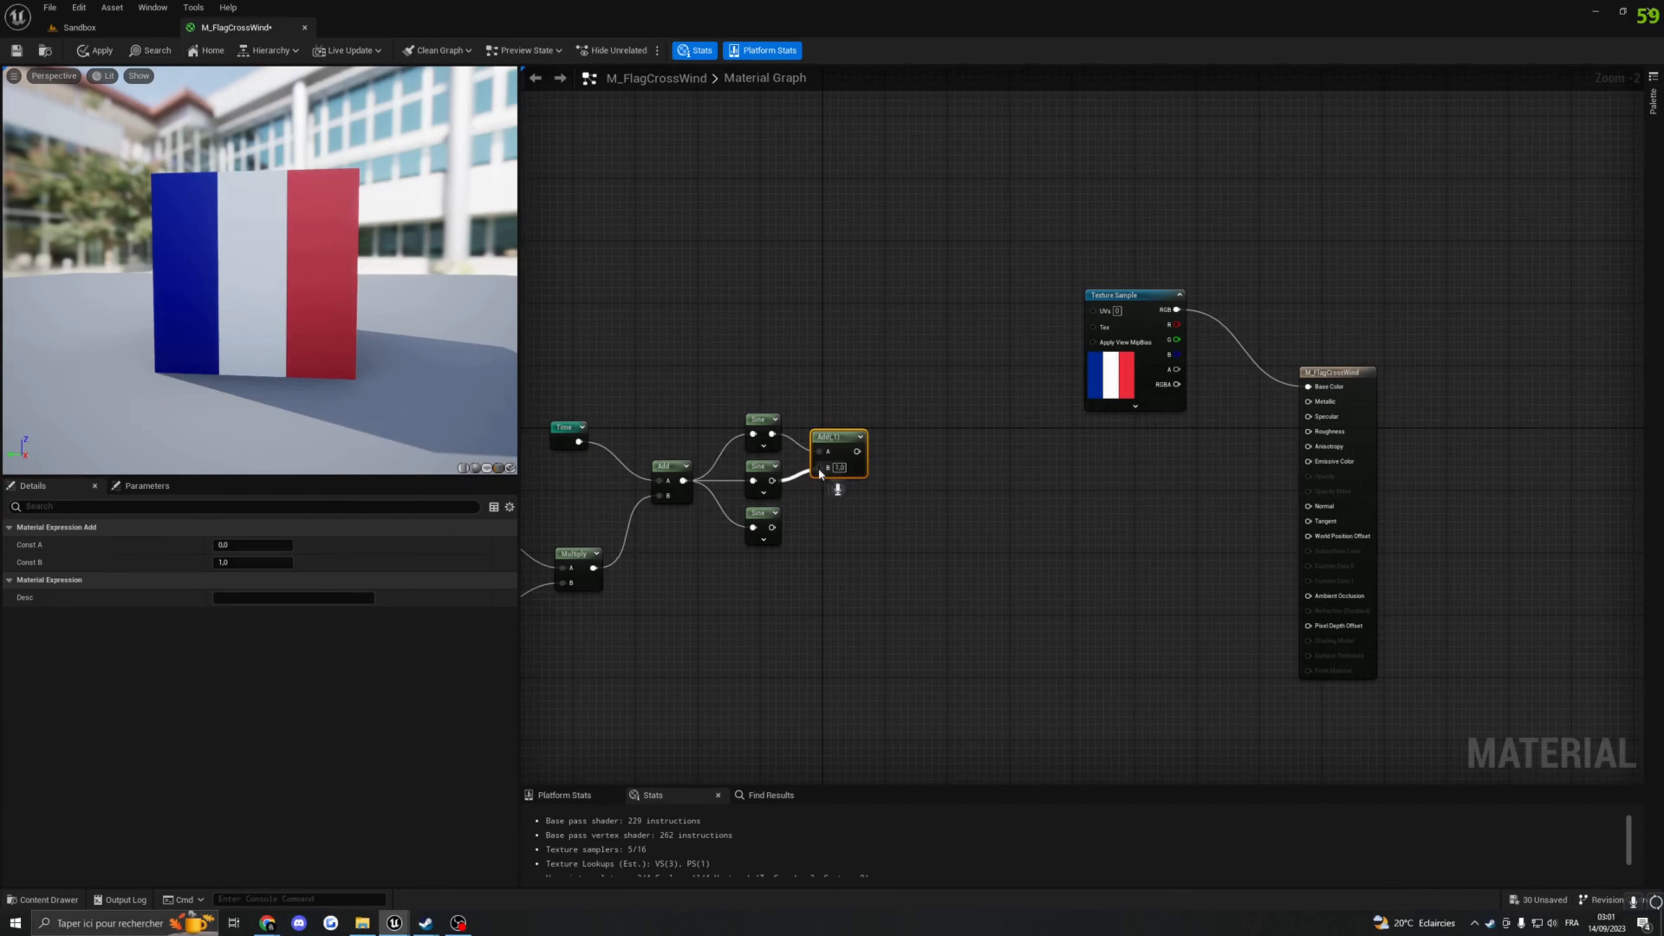
# Step: Place another Add node, with the first sum connected to its A input and the lowest Sine to its B input
pyautogui.click(835, 503)
pyautogui.press('a')
pyautogui.click(846, 516)
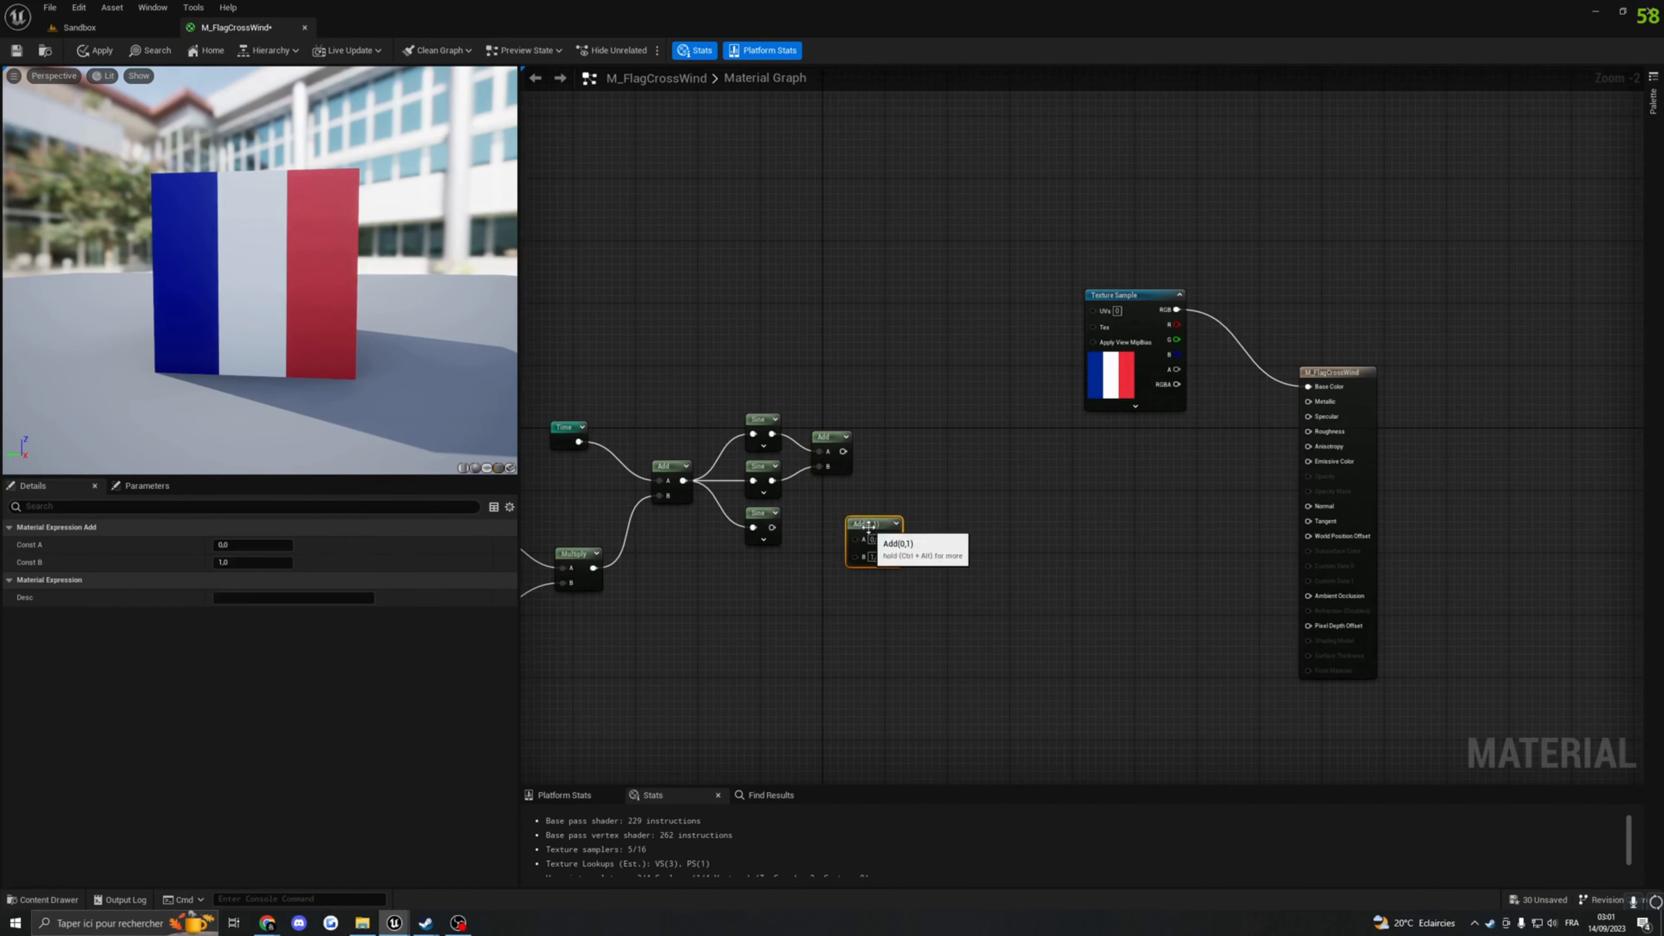
pyautogui.moveTo(772, 527); pyautogui.dragTo(847, 531)
pyautogui.moveTo(843, 452); pyautogui.dragTo(849, 503)
# Step: Move the Texture Sample and material output nodes farther from the wave nodes to make room
pyautogui.moveTo(861, 495); pyautogui.dragTo(669, 508, button='right')
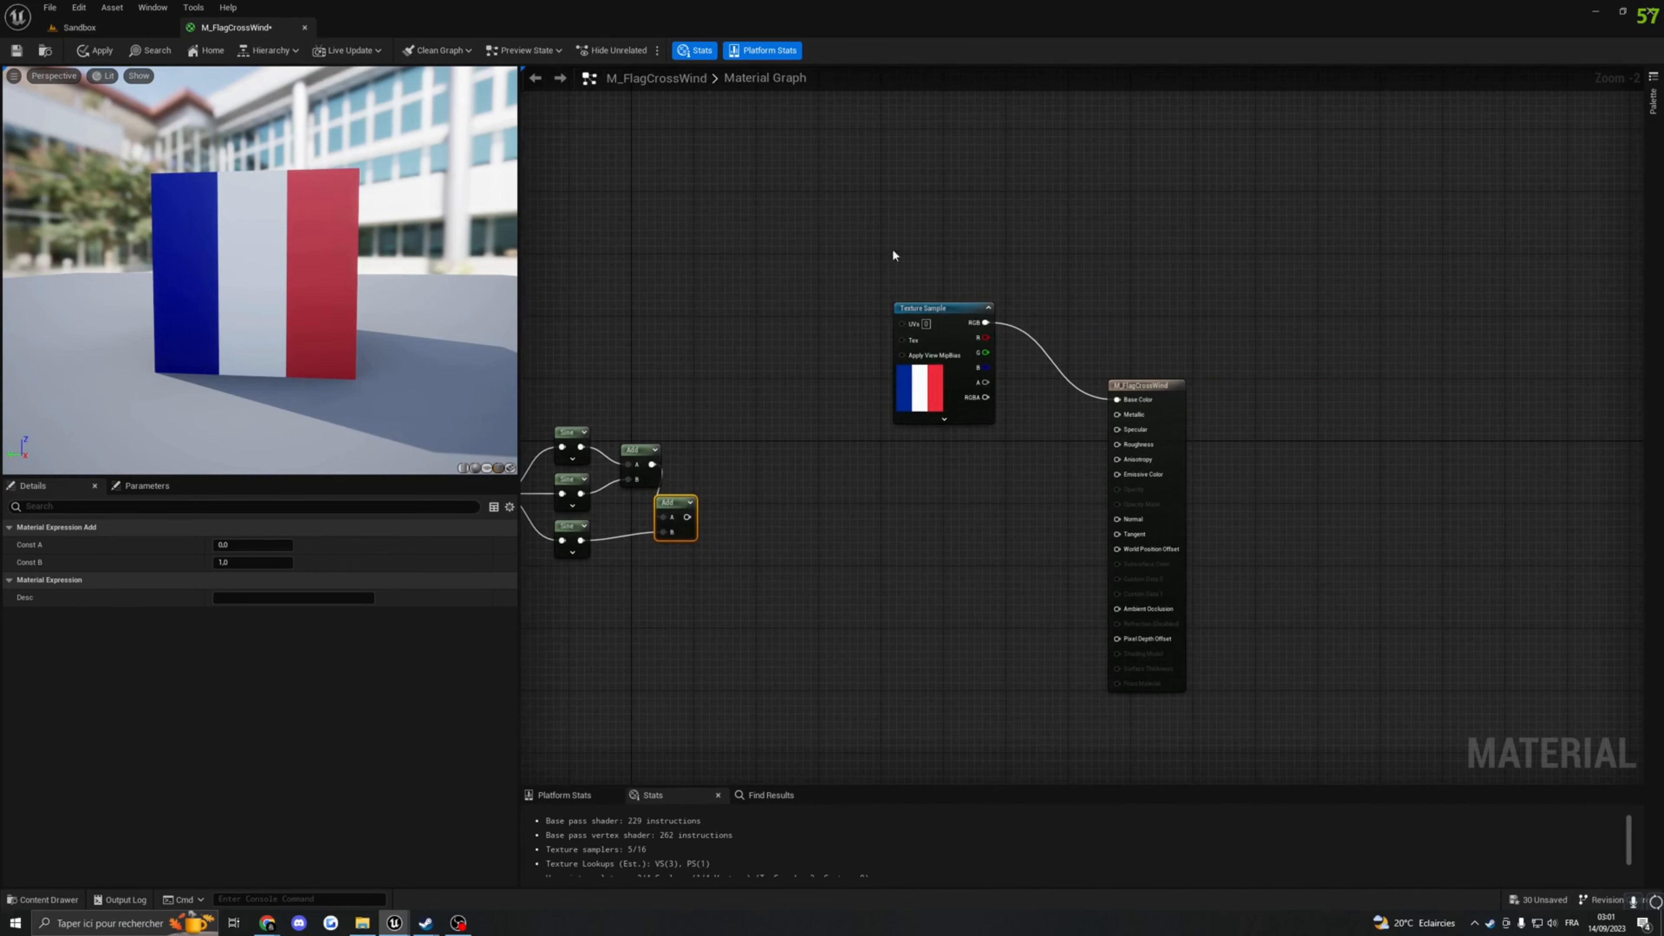
pyautogui.moveTo(892, 249); pyautogui.dragTo(1172, 446)
pyautogui.moveTo(1147, 385); pyautogui.dragTo(1393, 346)
pyautogui.moveTo(1008, 393); pyautogui.dragTo(1125, 250, button='right')
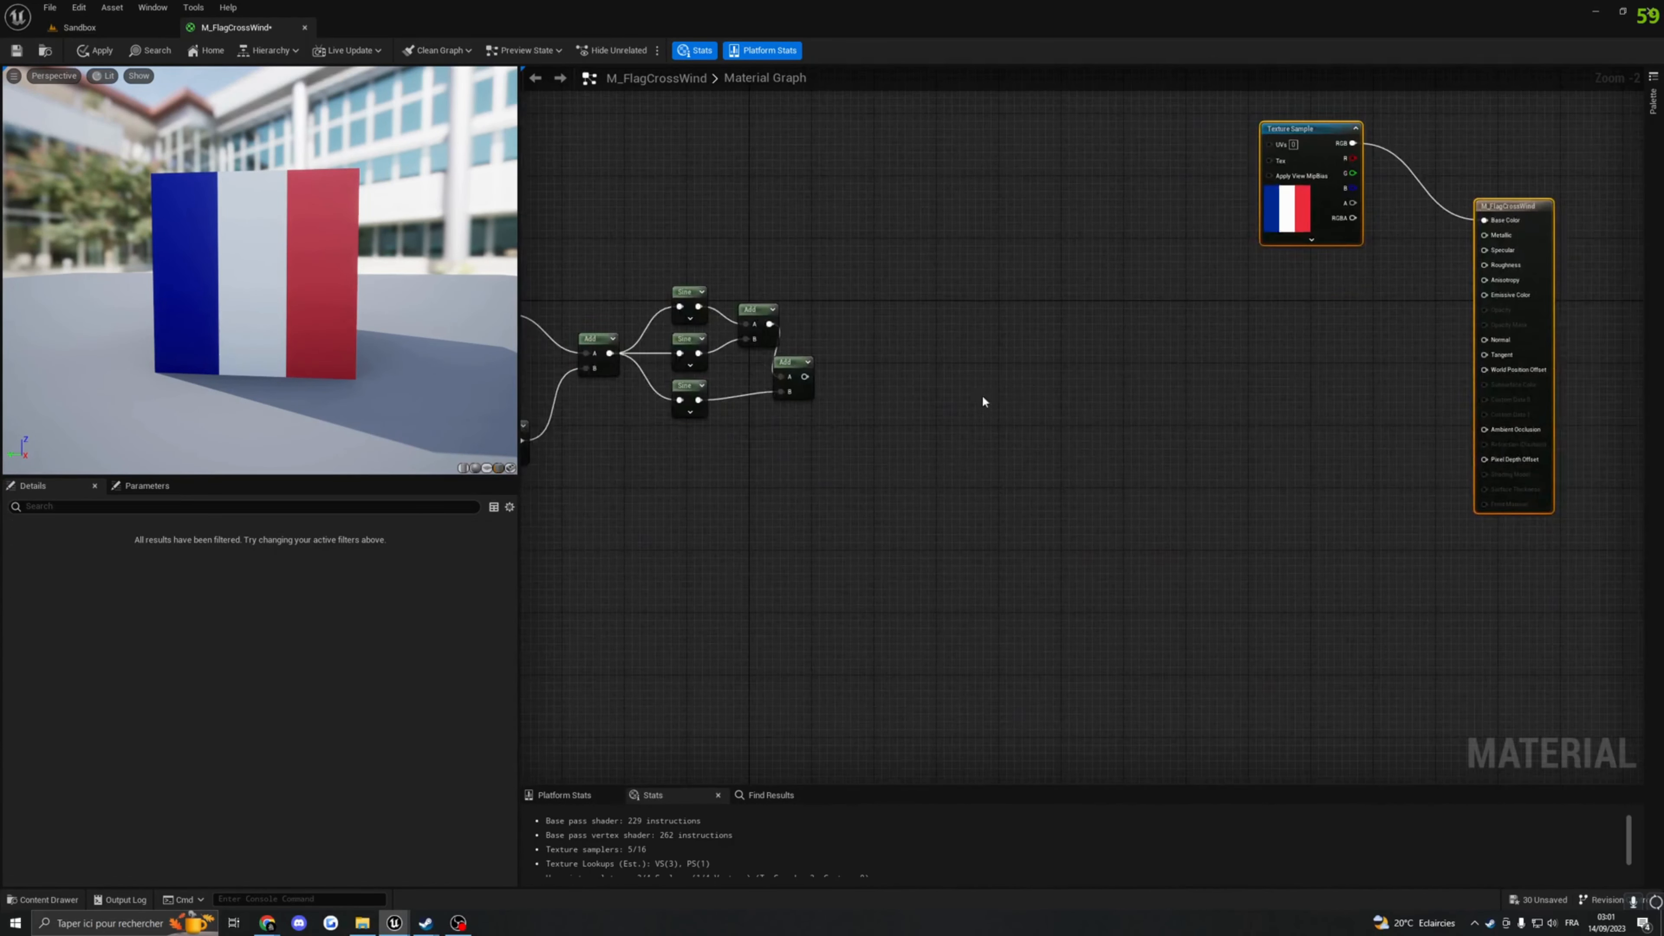
# Step: Place a Multiply node after the last Add, connect the Add output to its A input, and set B to 0.33
pyautogui.moveTo(896, 374); pyautogui.dragTo(975, 422, button='right')
pyautogui.click(957, 369)
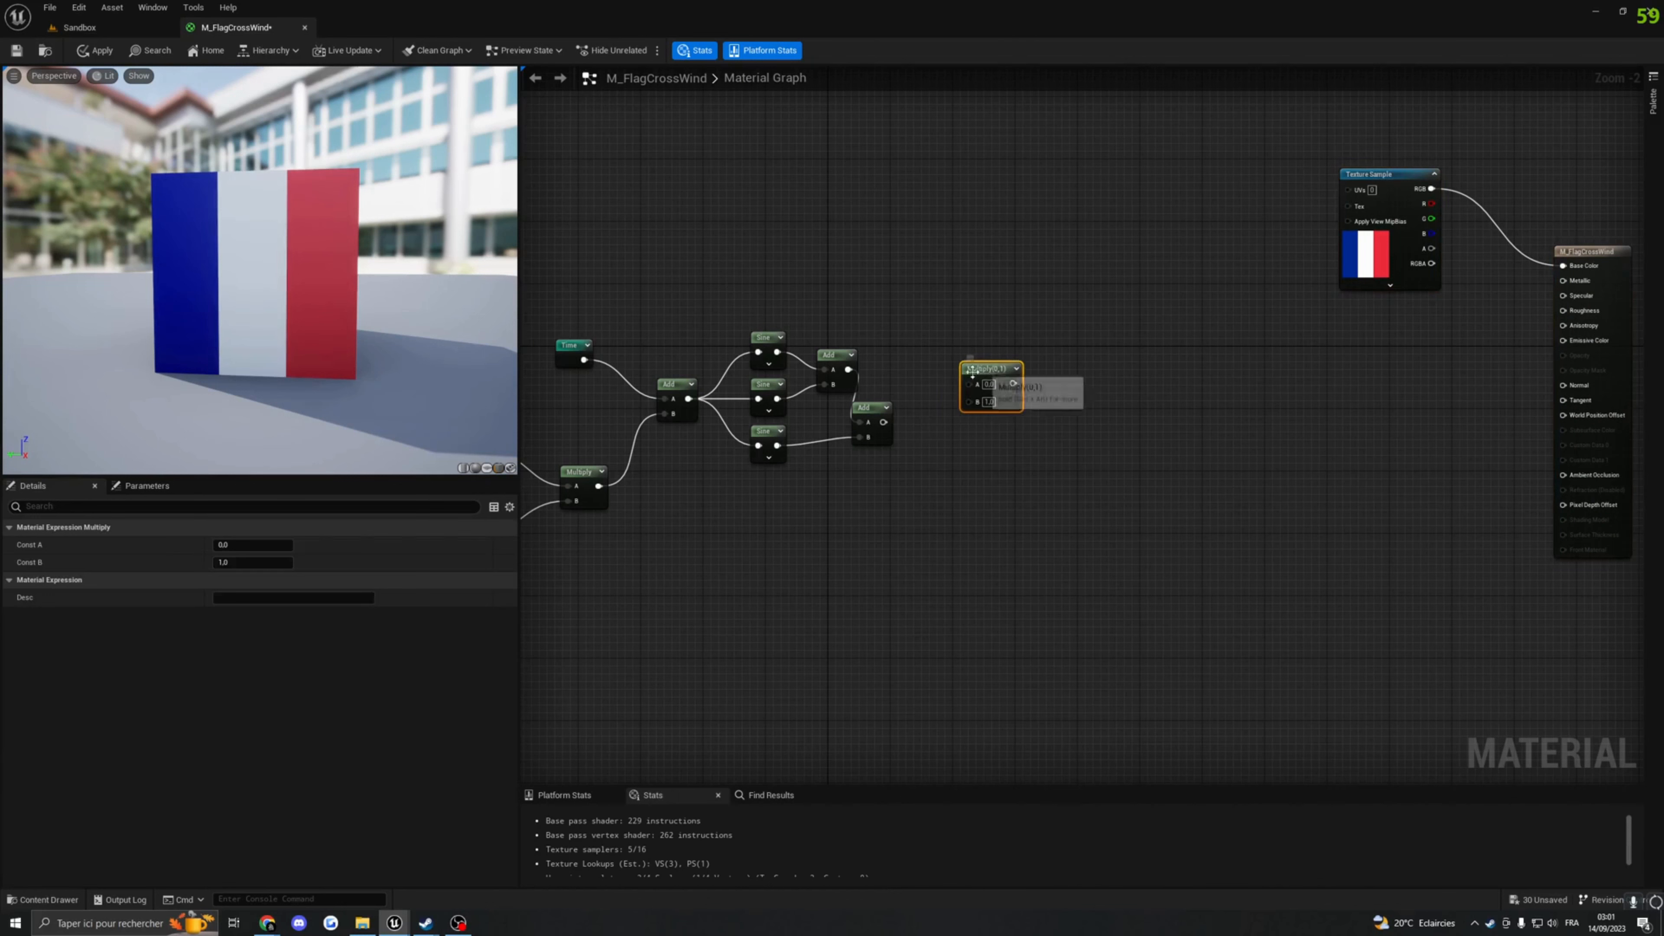
pyautogui.moveTo(870, 438); pyautogui.dragTo(970, 391)
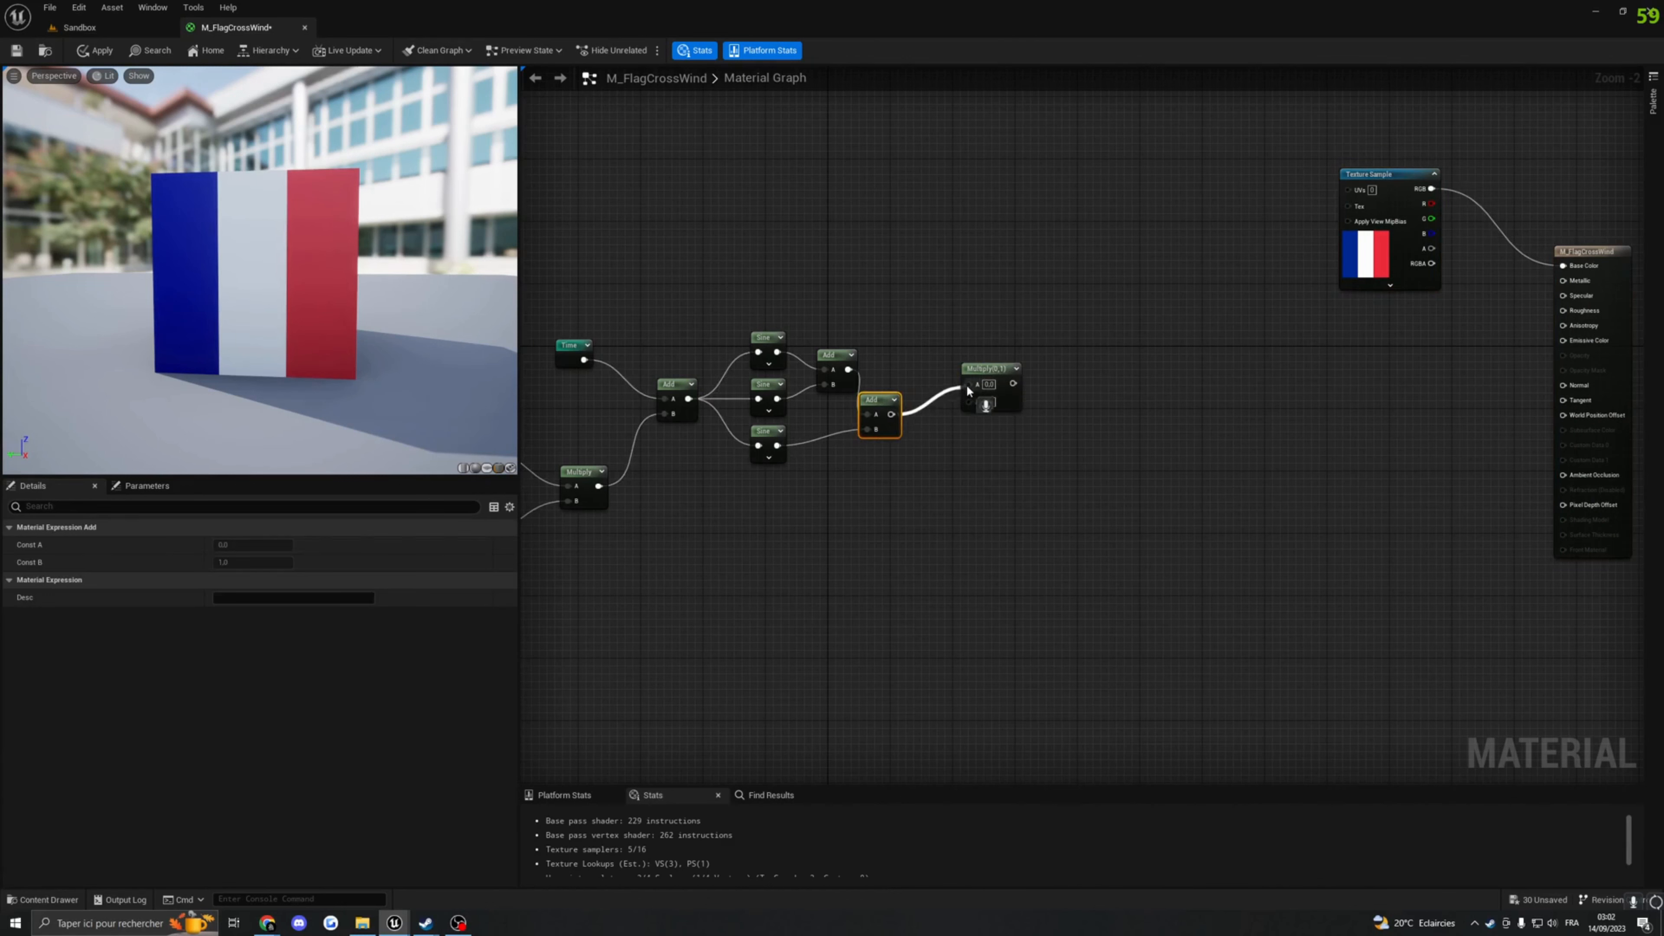
pyautogui.click(989, 408)
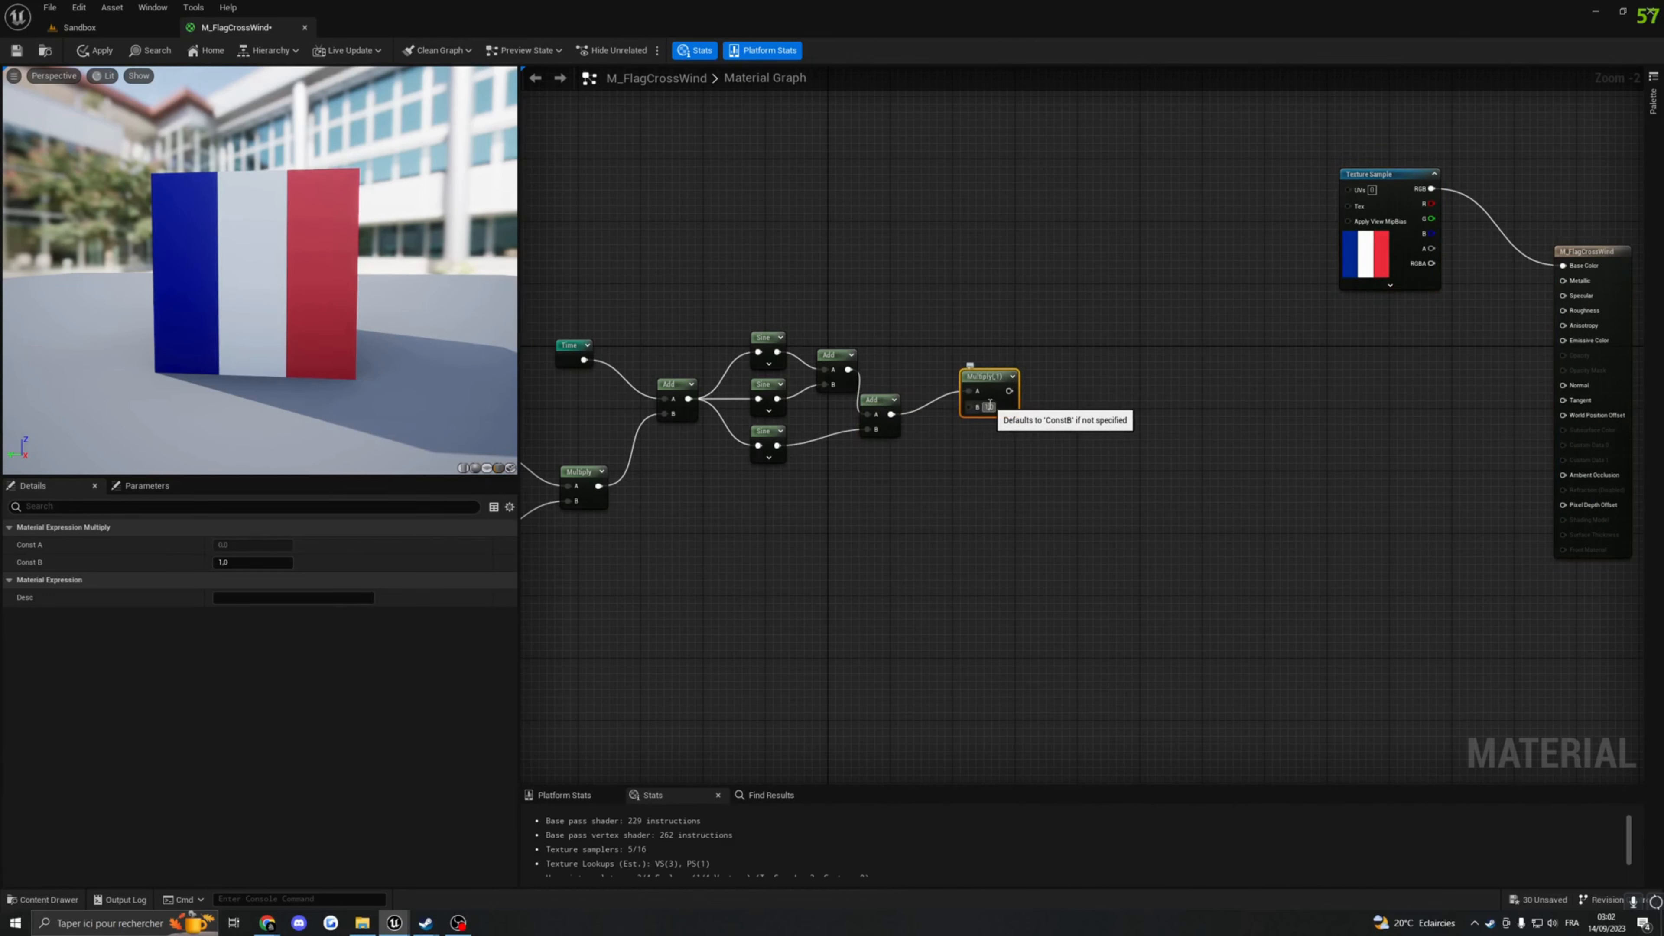
pyautogui.click(990, 407)
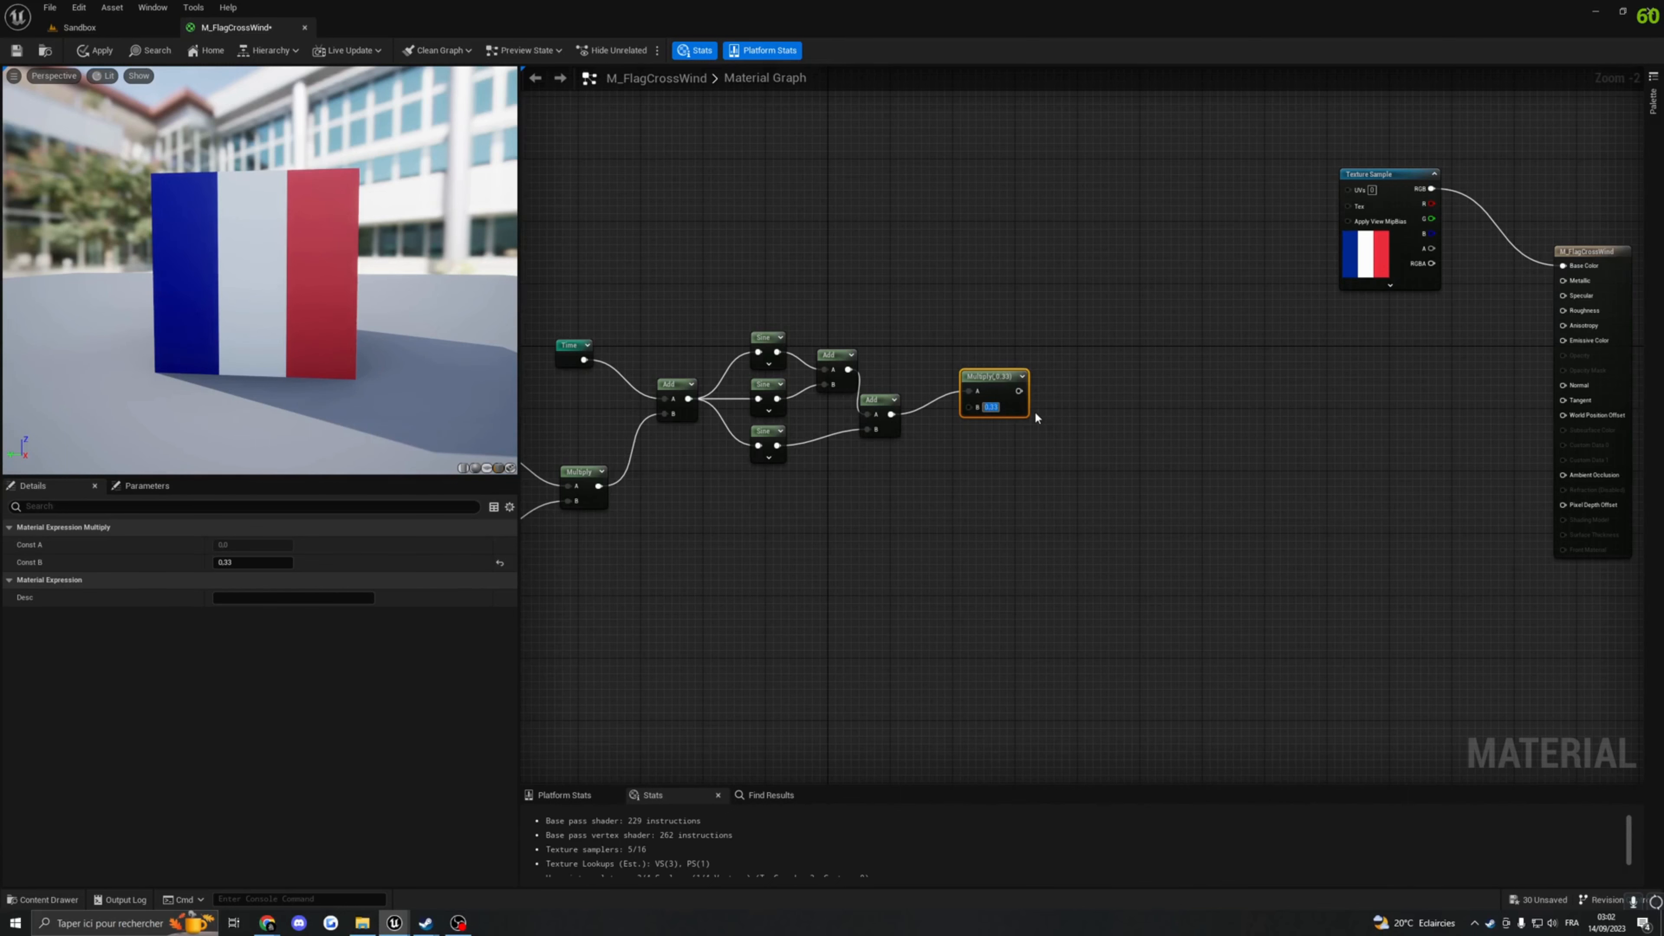
# Step: Place a second Multiply node and connect the 0.33 Multiply's output to its A input
pyautogui.moveTo(1038, 410); pyautogui.dragTo(910, 425, button='right')
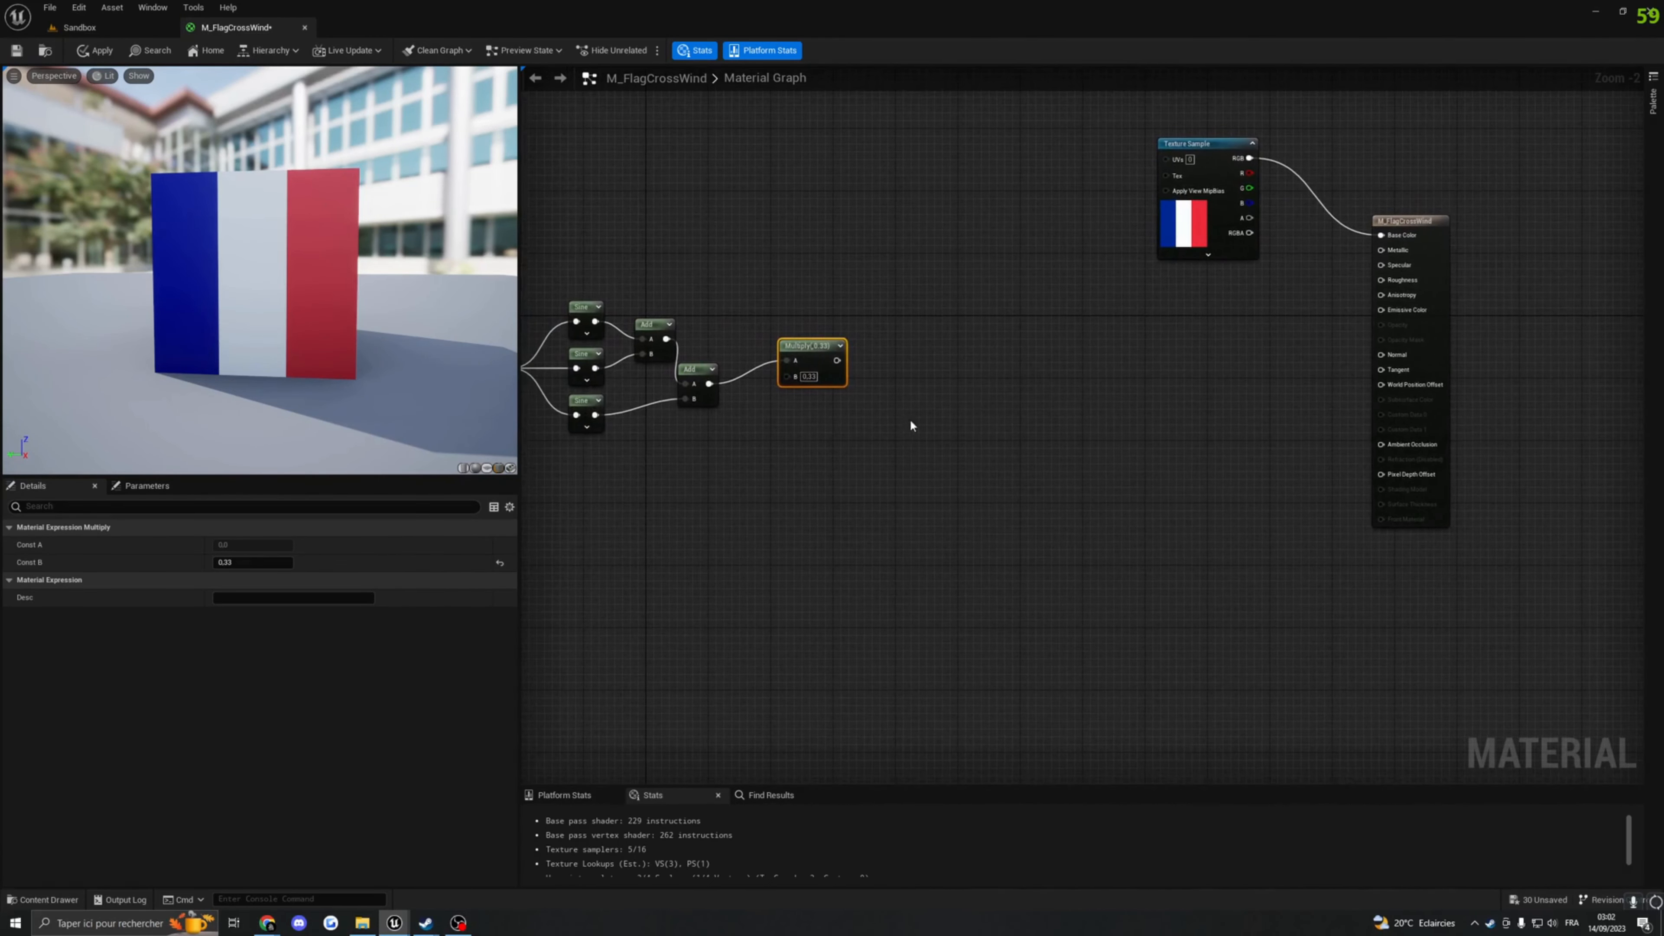
pyautogui.click(947, 435)
pyautogui.moveTo(837, 361); pyautogui.dragTo(950, 439)
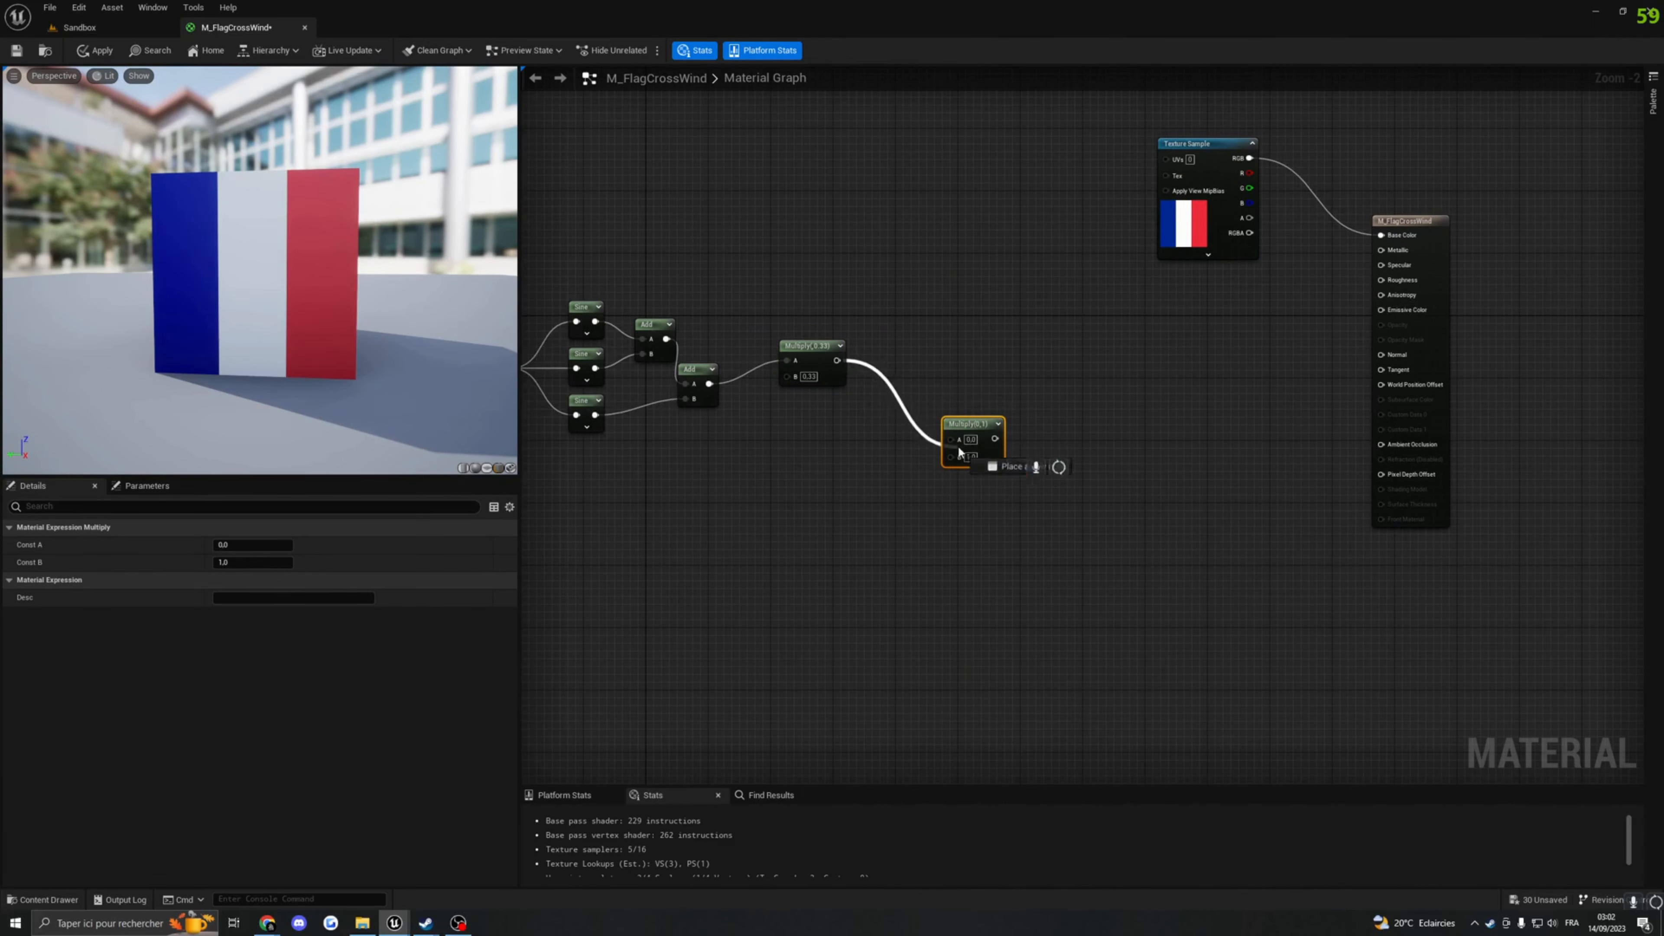
pyautogui.scroll(-3, 1007, 448)
pyautogui.scroll(3, 950, 470)
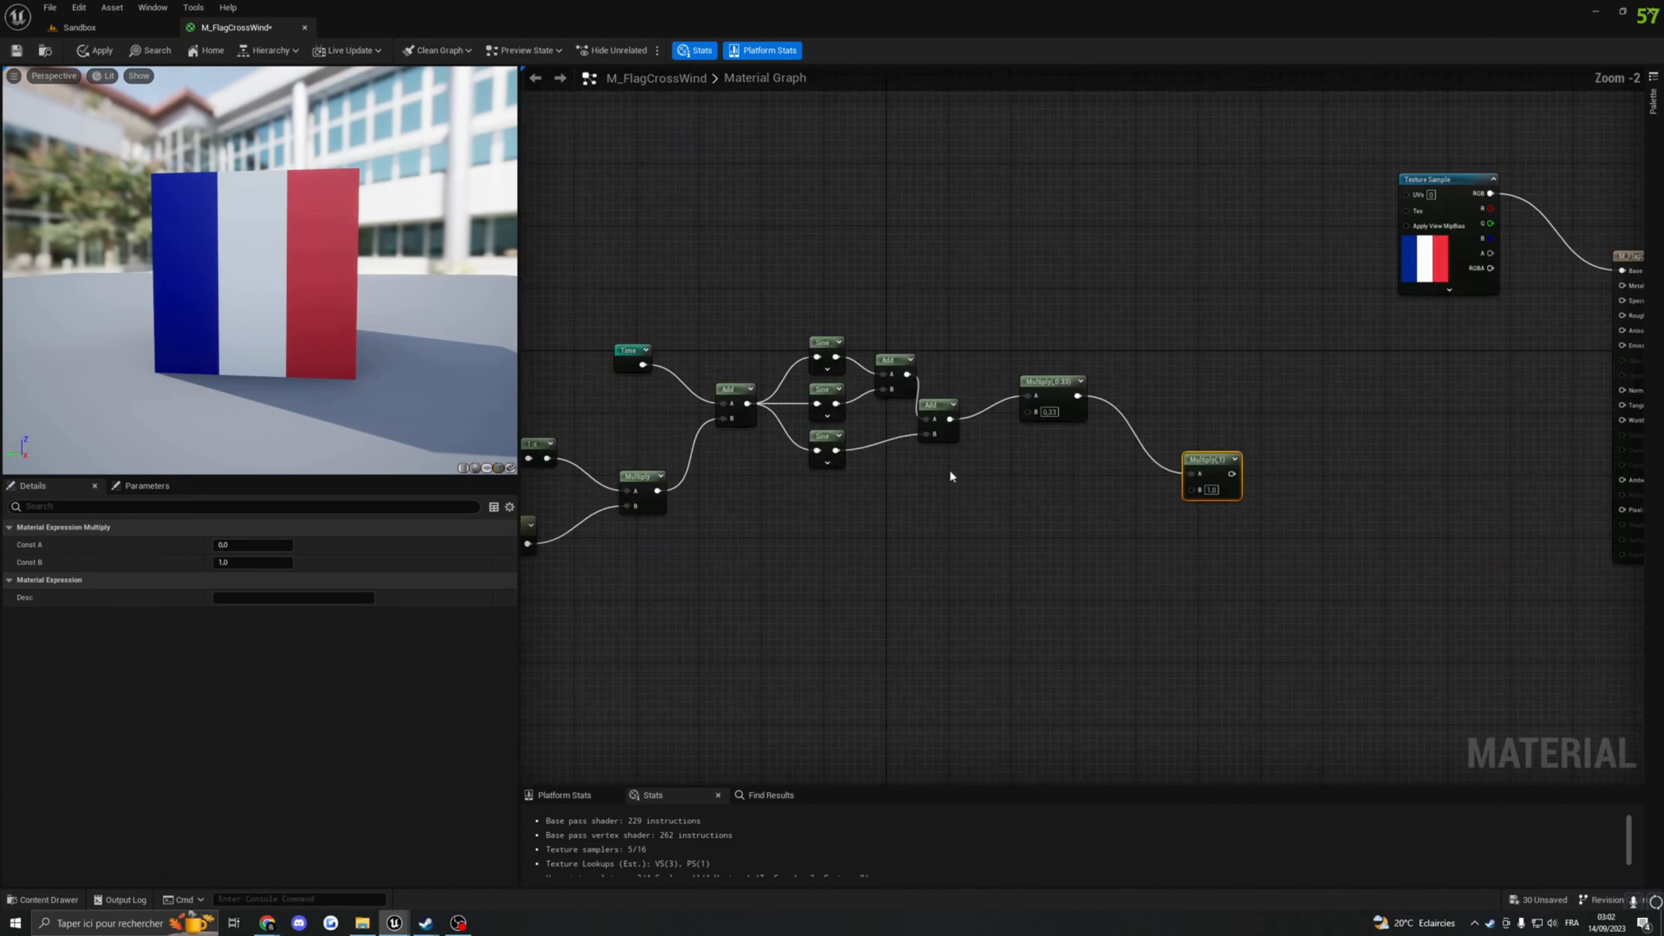
# Step: Add a usage of the Mask named reroute and connect it to the last Multiply node's B input
pyautogui.rightClick(895, 462)
pyautogui.write('mask')
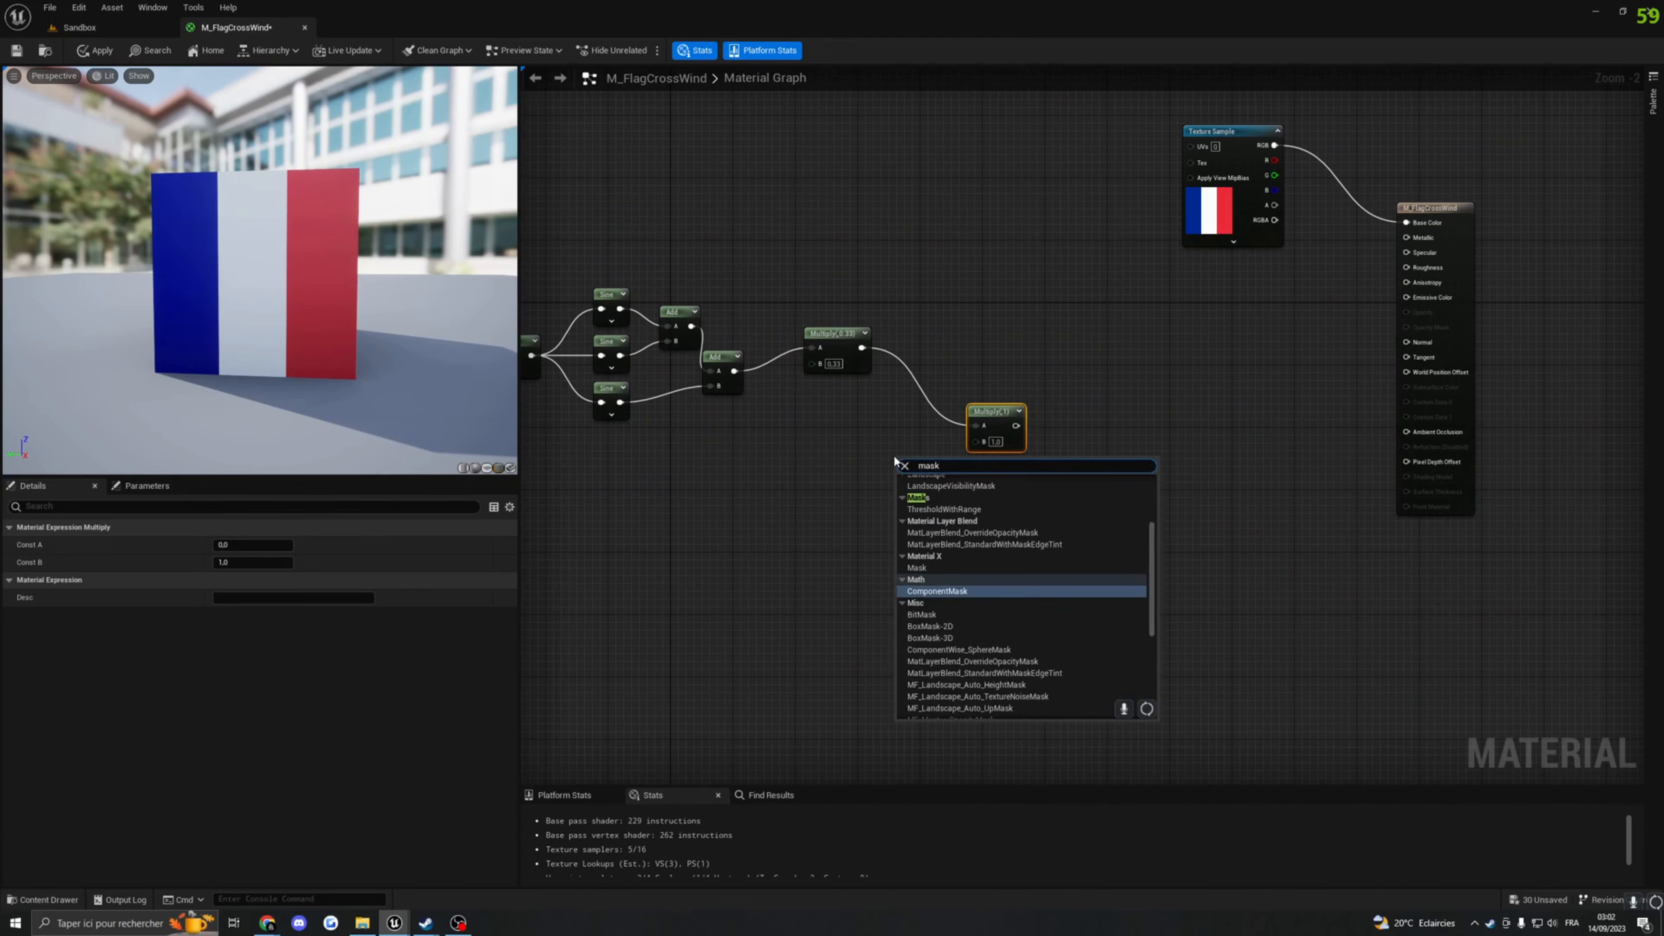
pyautogui.scroll(-2, 996, 537)
pyautogui.click(927, 495)
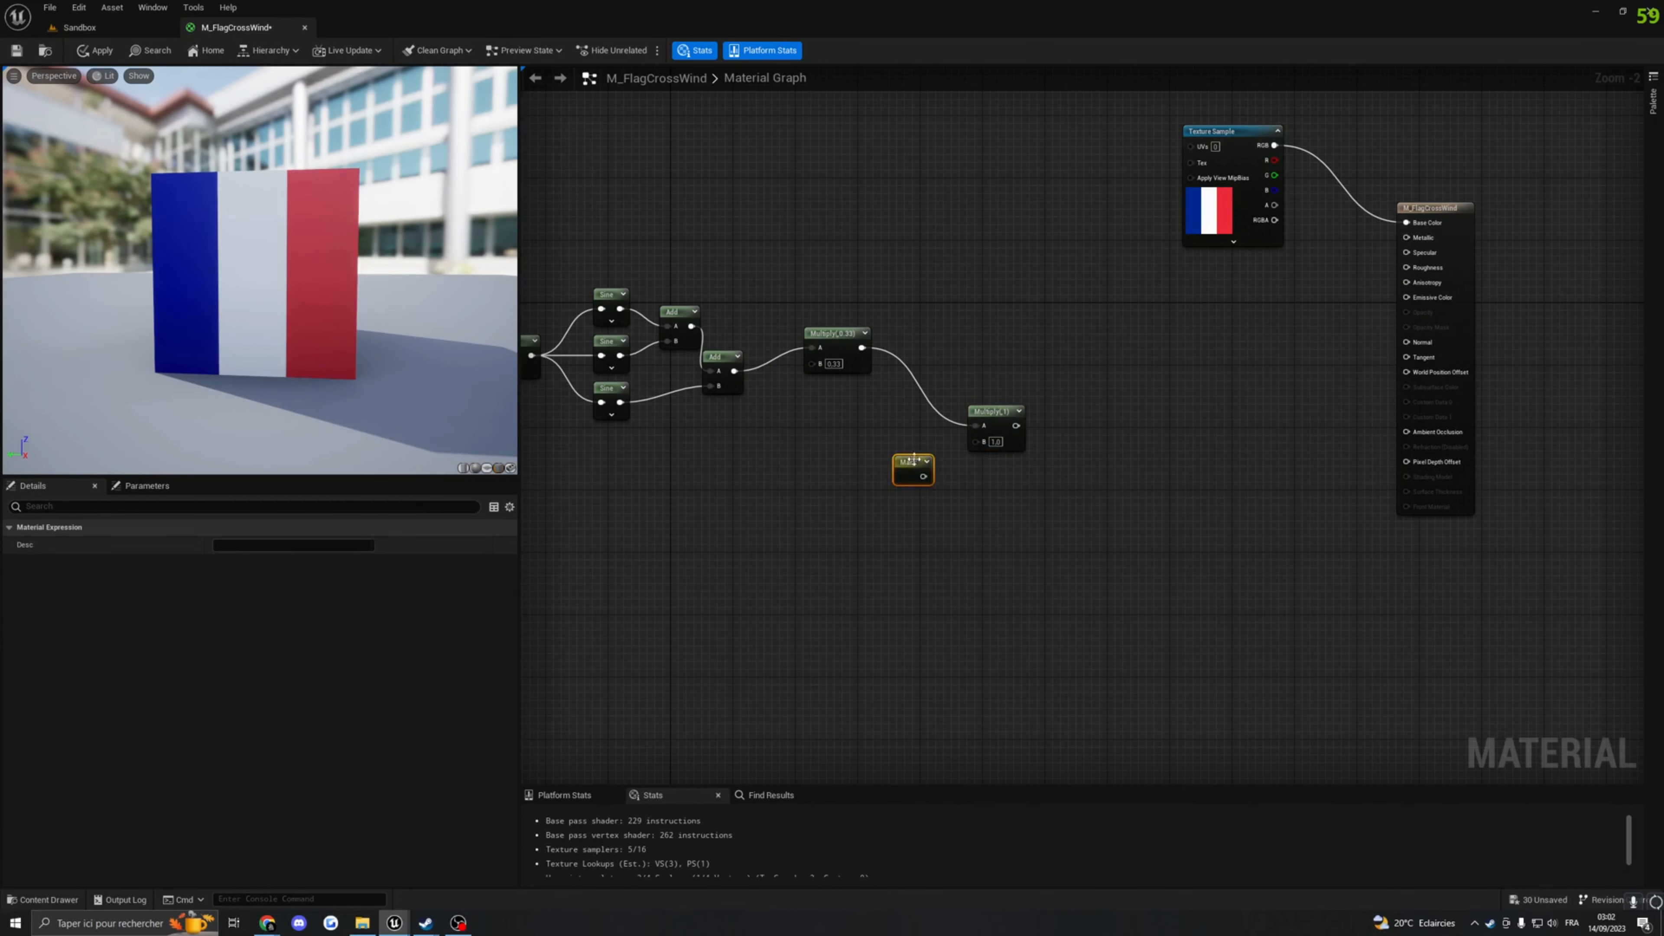
pyautogui.moveTo(919, 457); pyautogui.dragTo(976, 441)
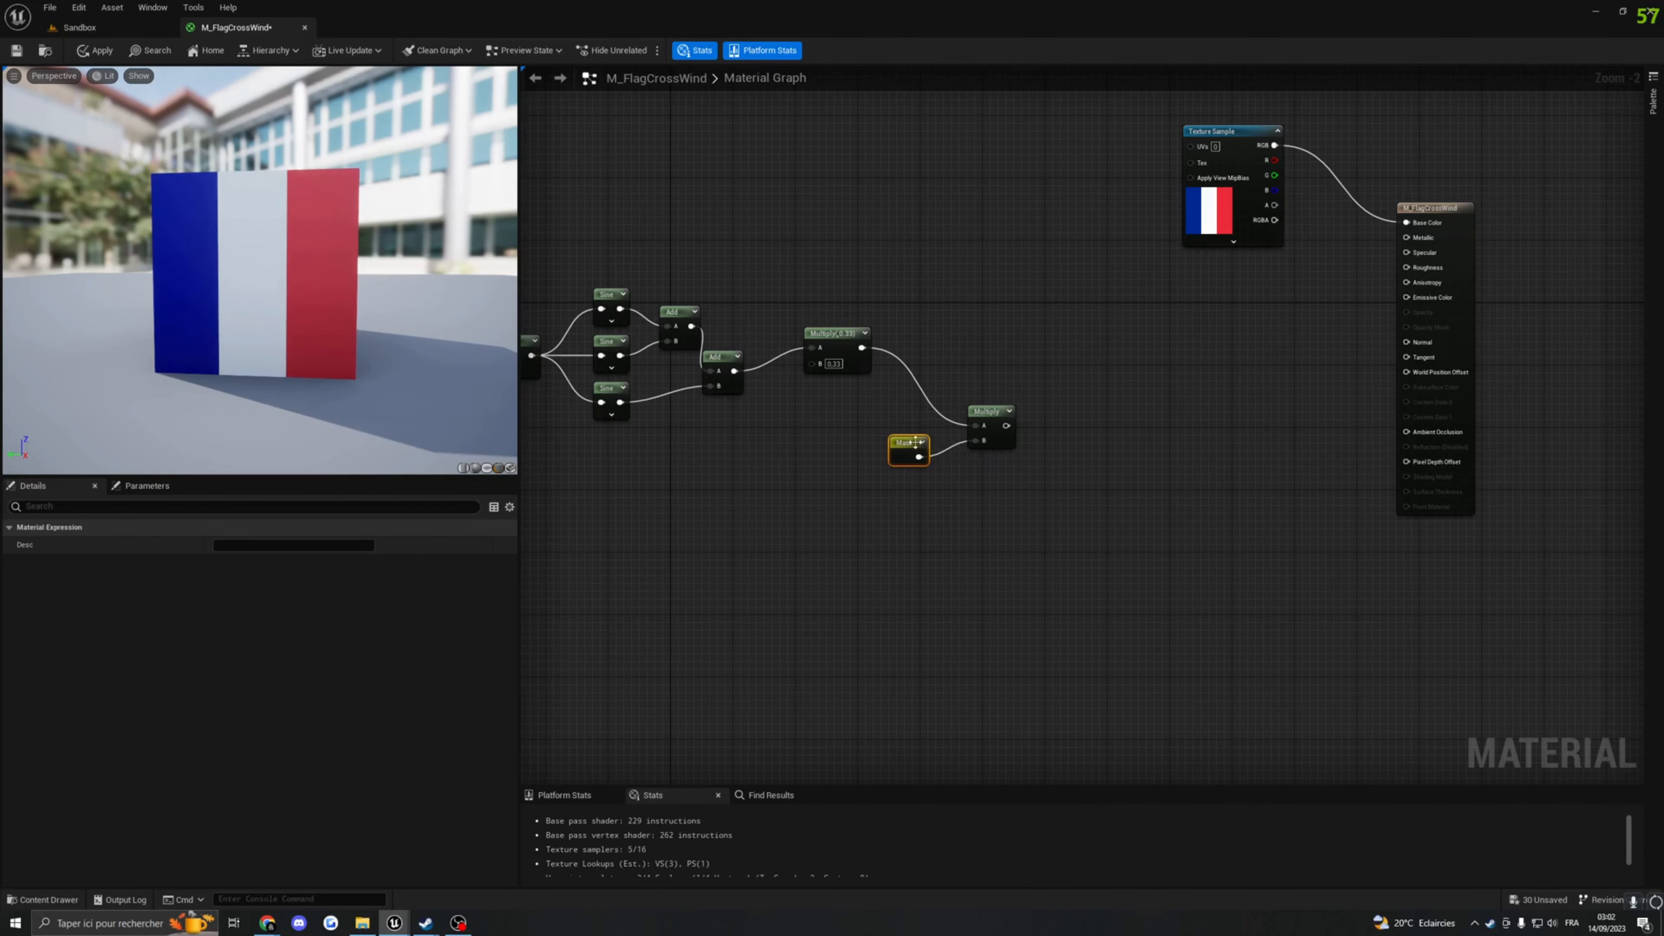
# Step: Duplicate the complete wave node chain, from LinearGradient to the Mask Multiply, and place the copy below the original
pyautogui.moveTo(1041, 520); pyautogui.dragTo(996, 360, button='right')
pyautogui.scroll(-1, 995, 360)
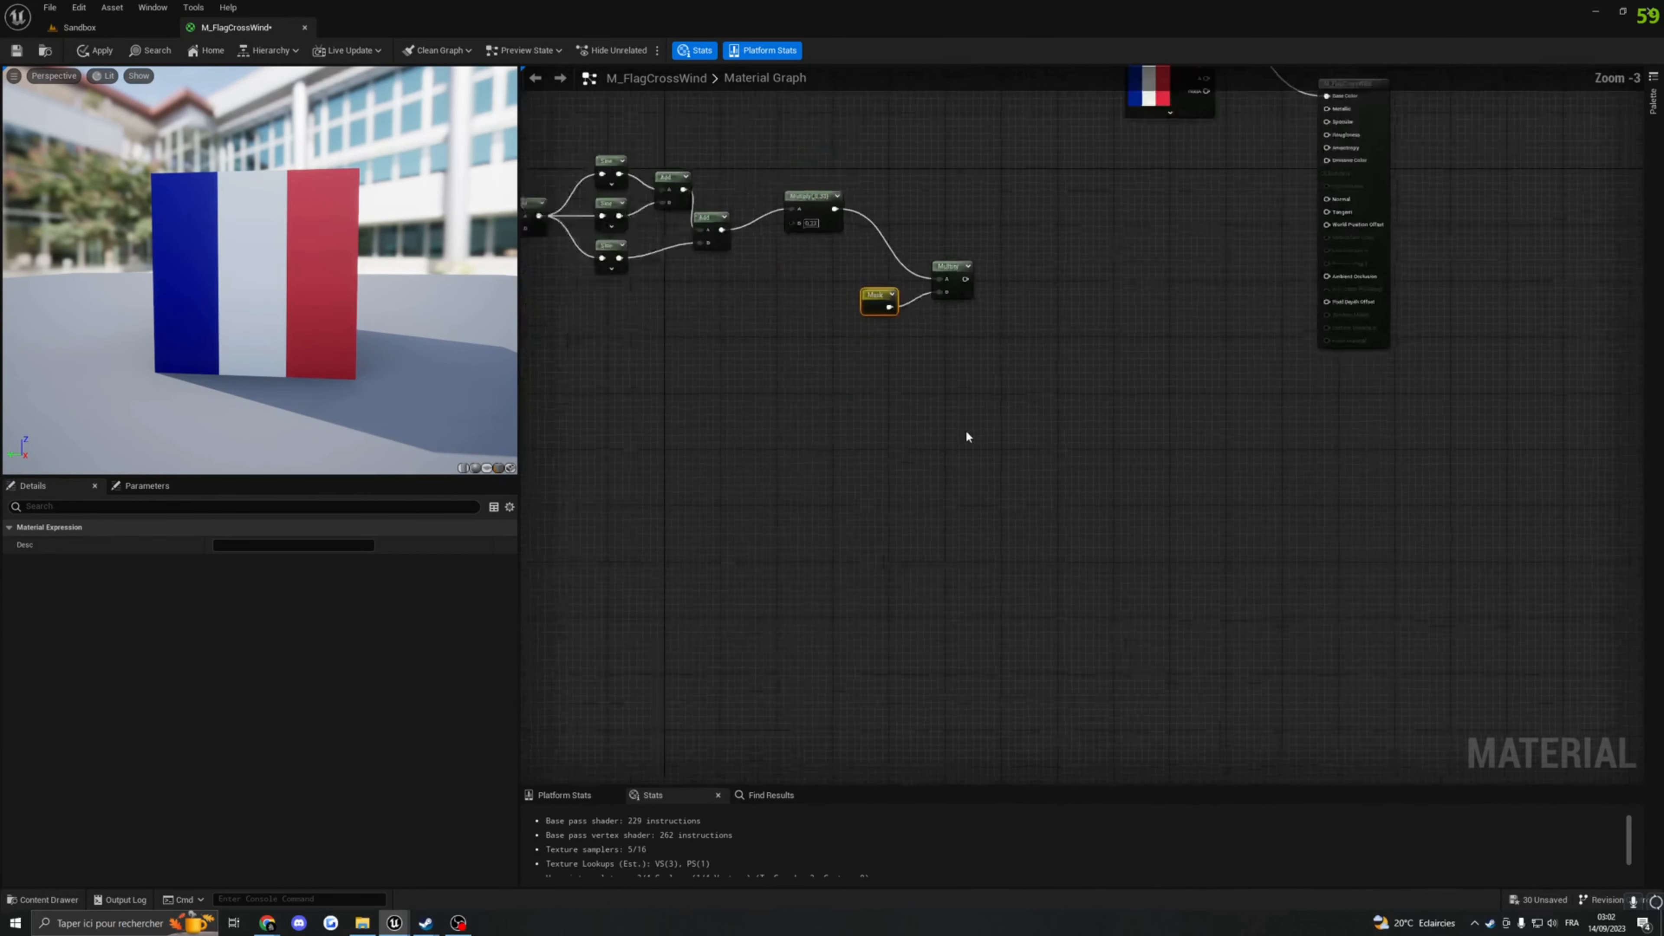
pyautogui.scroll(-1, 966, 429)
pyautogui.moveTo(895, 442); pyautogui.dragTo(965, 513, button='right')
pyautogui.scroll(-1, 1072, 460)
pyautogui.scroll(2, 1073, 461)
pyautogui.scroll(-2, 1133, 574)
pyautogui.moveTo(897, 391); pyautogui.dragTo(1216, 536)
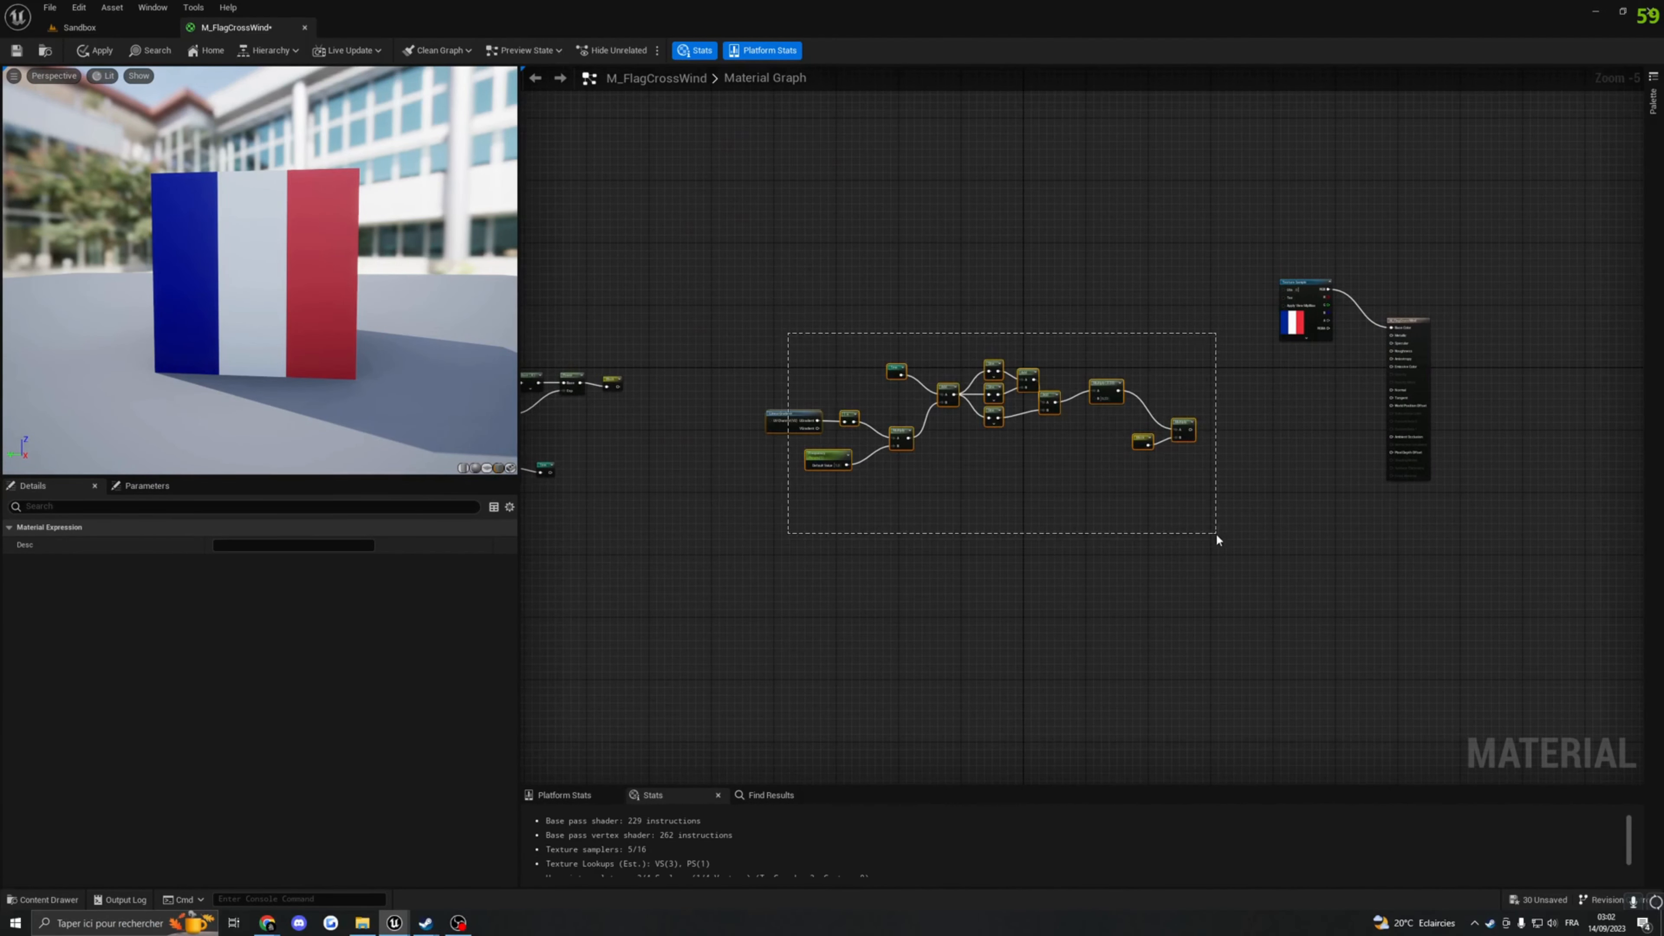
pyautogui.moveTo(1063, 610); pyautogui.dragTo(1047, 463, button='right')
pyautogui.moveTo(990, 508); pyautogui.dragTo(977, 481, button='right')
pyautogui.hotkey('ctrl', 'v')
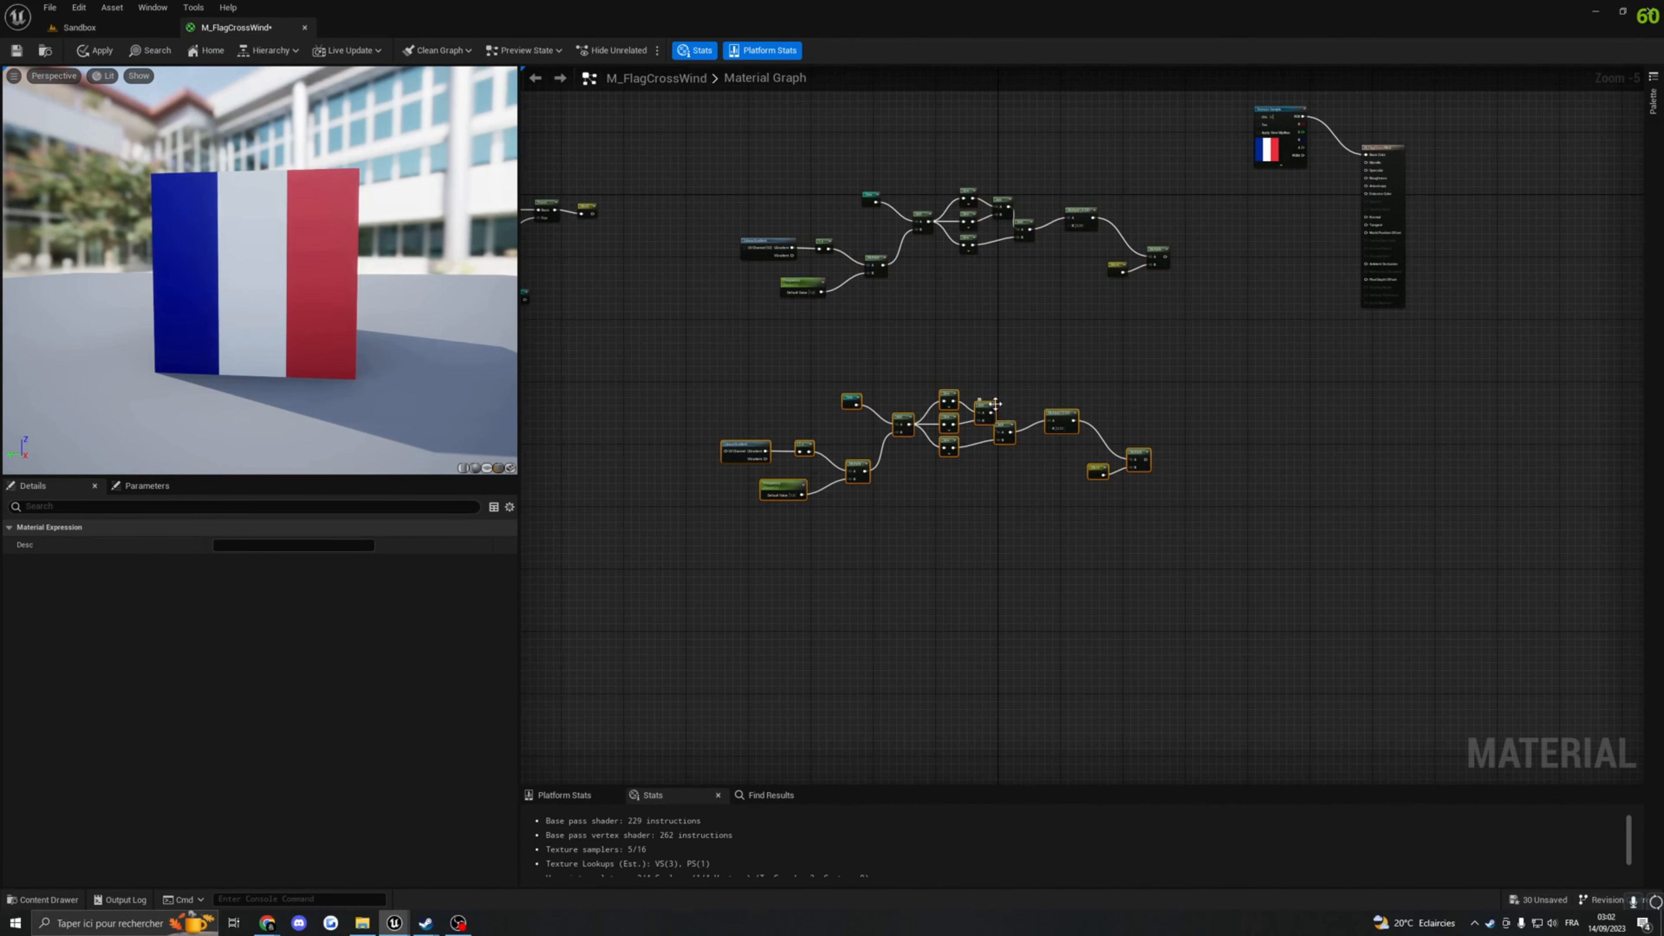
pyautogui.moveTo(995, 404); pyautogui.dragTo(1152, 383, button='right')
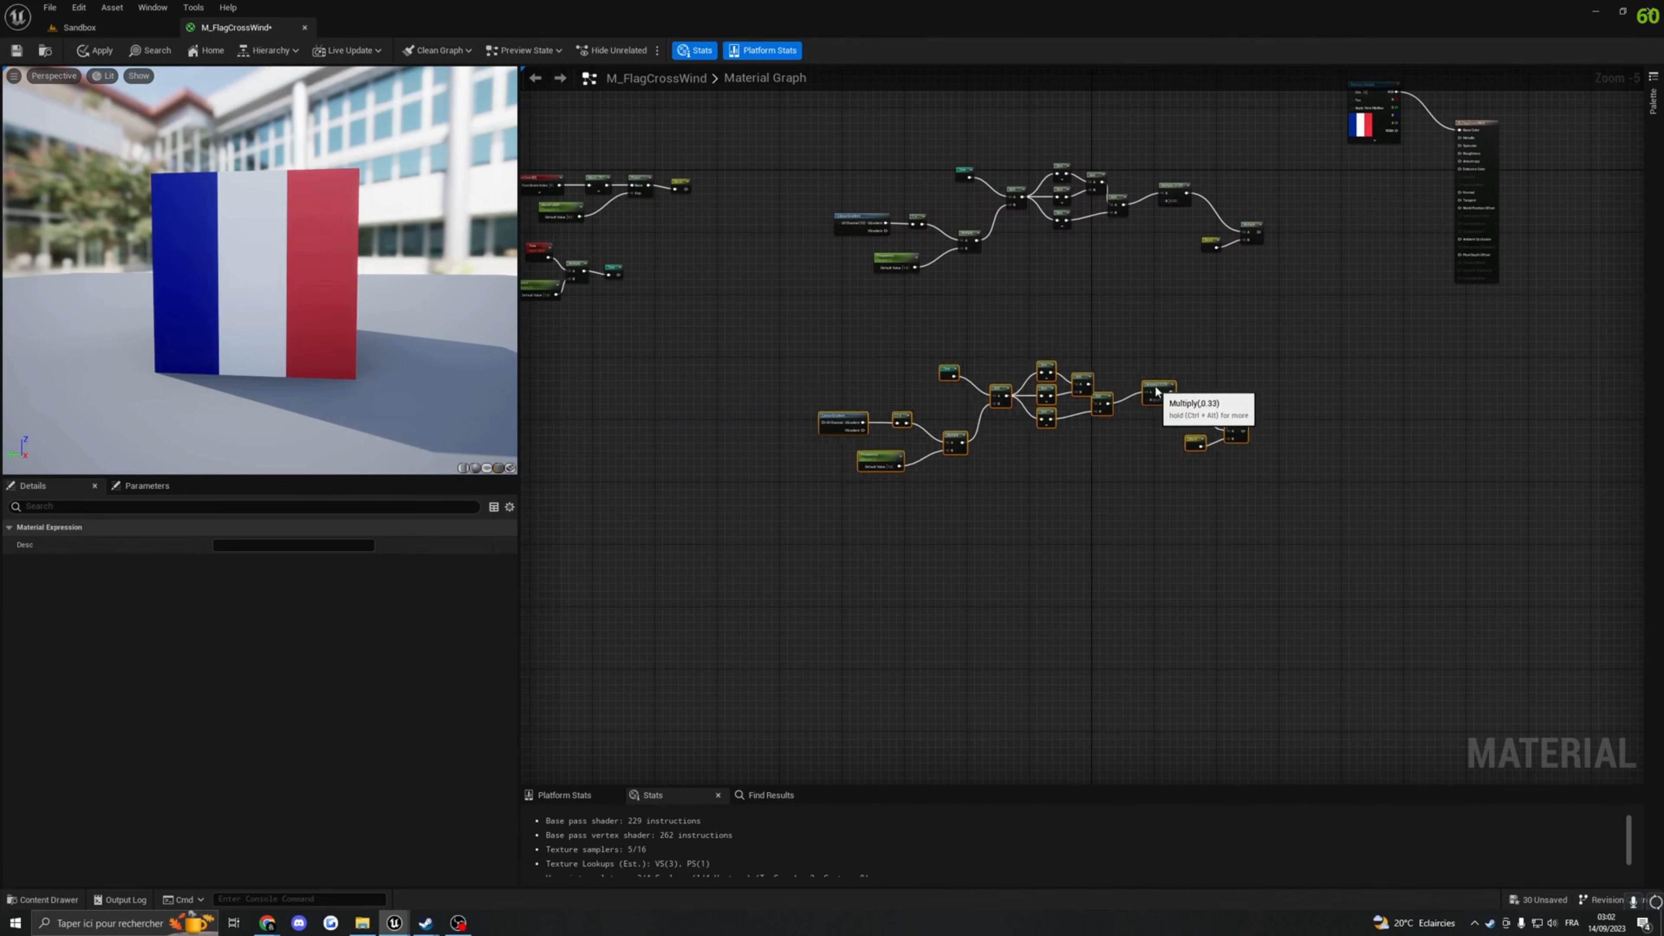
# Step: In the copied chain, feed the OneMinus node from the LinearGradient's VGradient output instead of UGradient
pyautogui.scroll(2, 1006, 375)
pyautogui.click(944, 406)
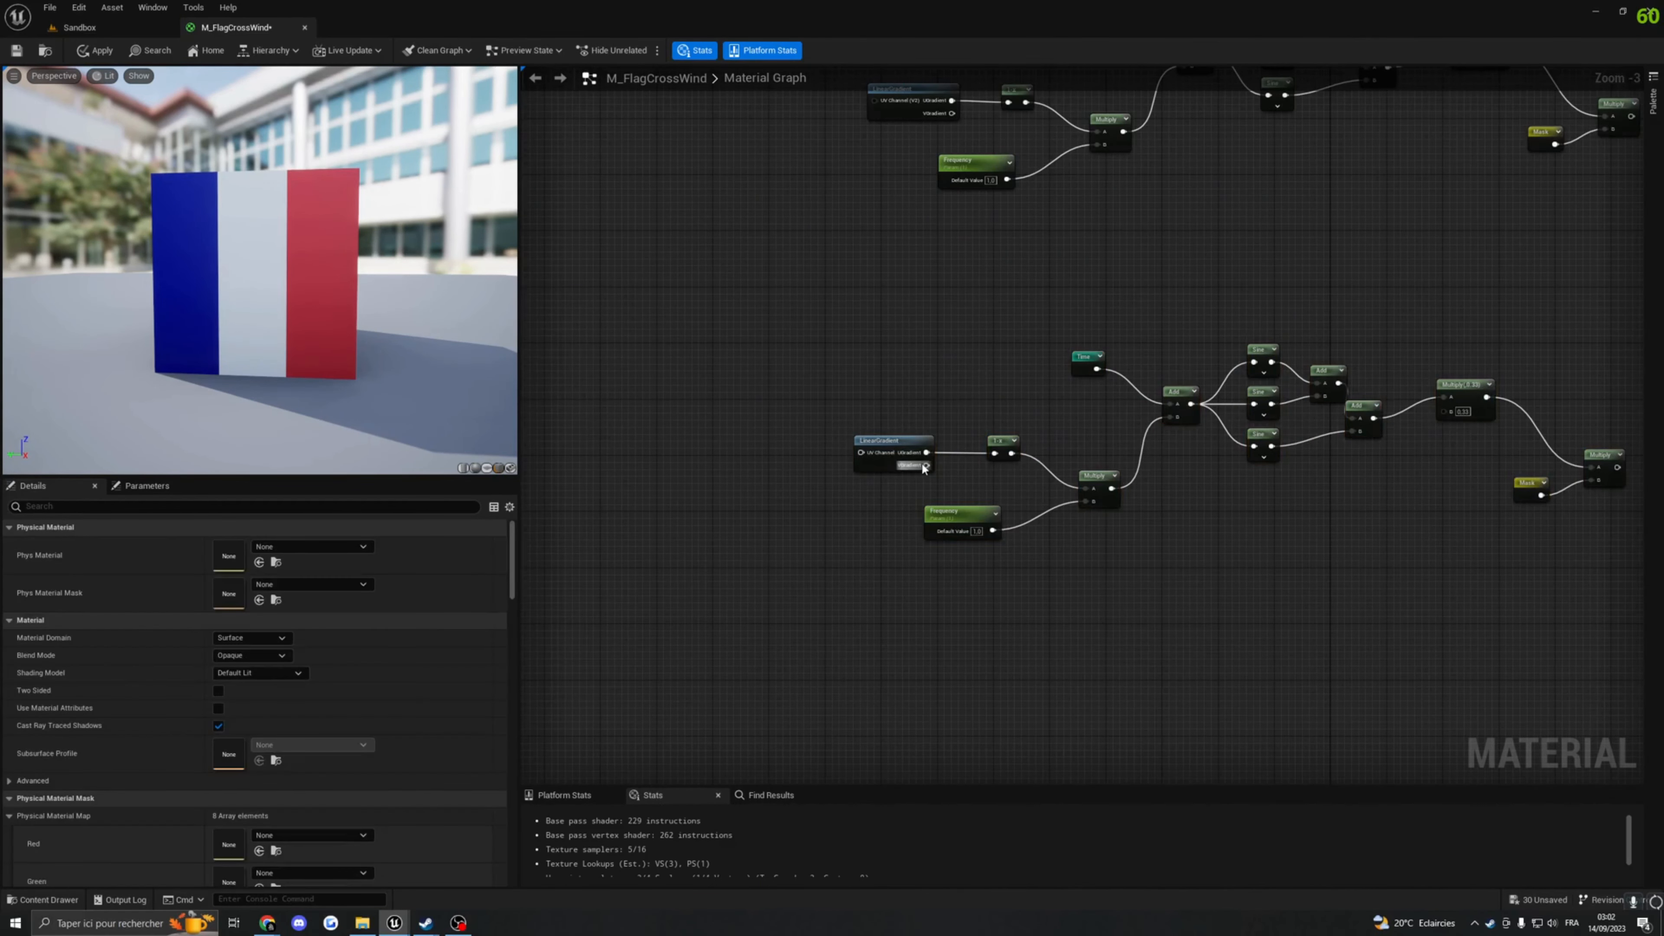
pyautogui.moveTo(925, 465); pyautogui.dragTo(994, 453)
pyautogui.moveTo(1014, 380); pyautogui.dragTo(996, 414, button='right')
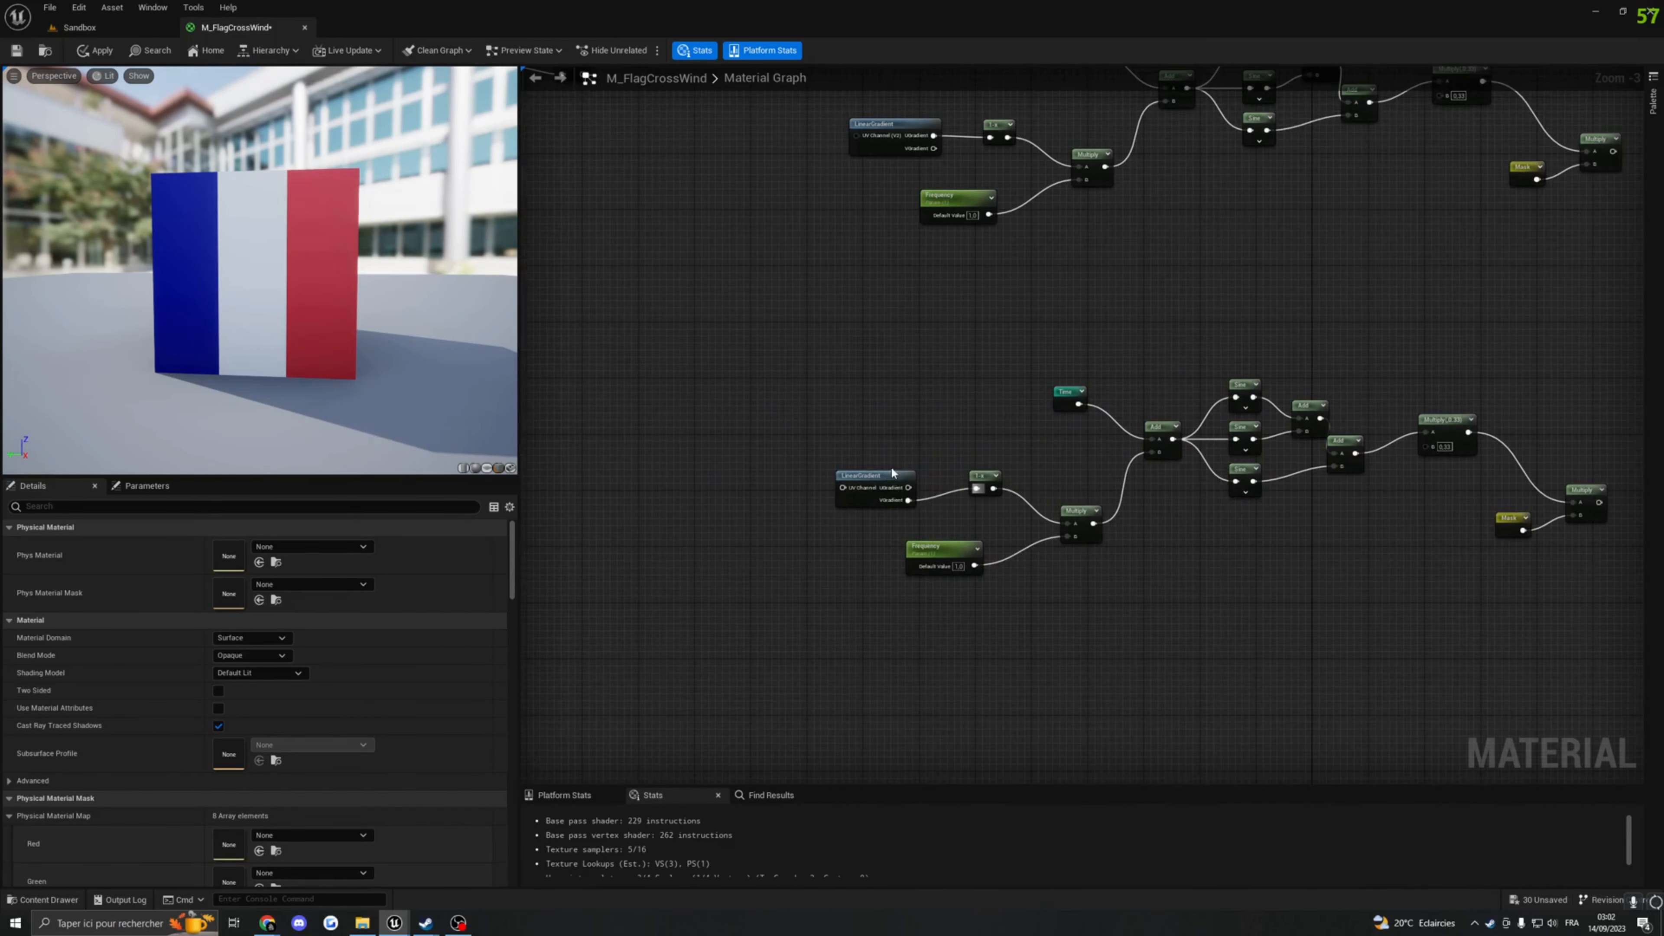
# Step: Reposition the LinearGradient nodes, raising the copied one slightly and shifting the original to line up with it
pyautogui.moveTo(892, 471); pyautogui.dragTo(892, 443)
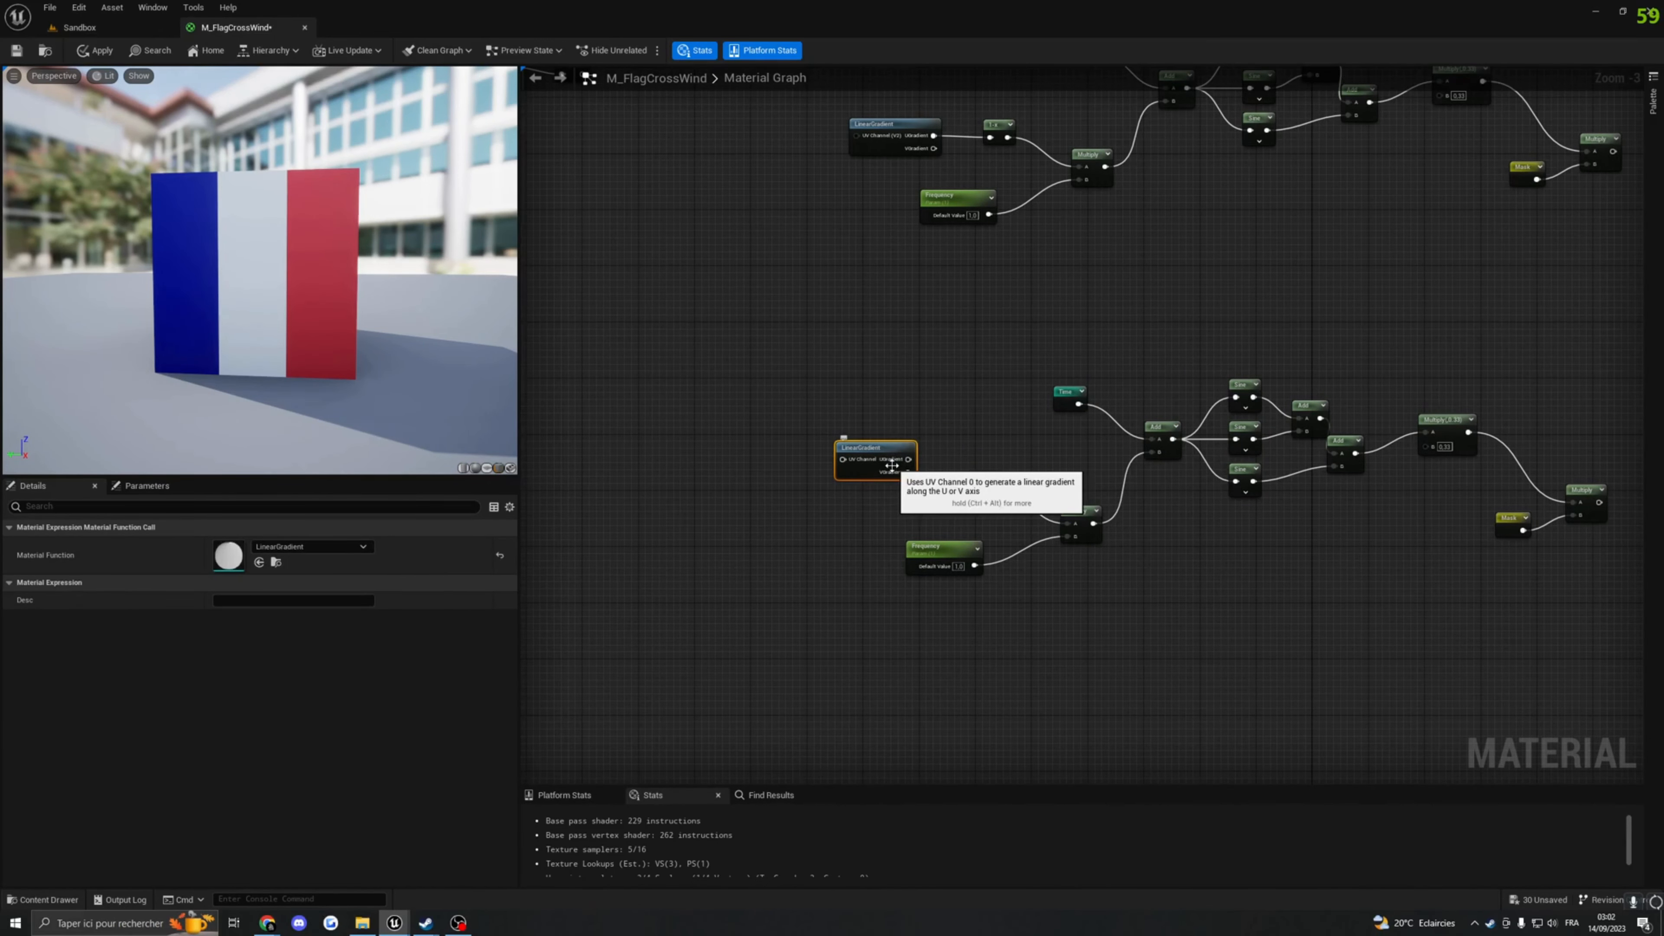
pyautogui.moveTo(940, 249); pyautogui.dragTo(975, 370, button='right')
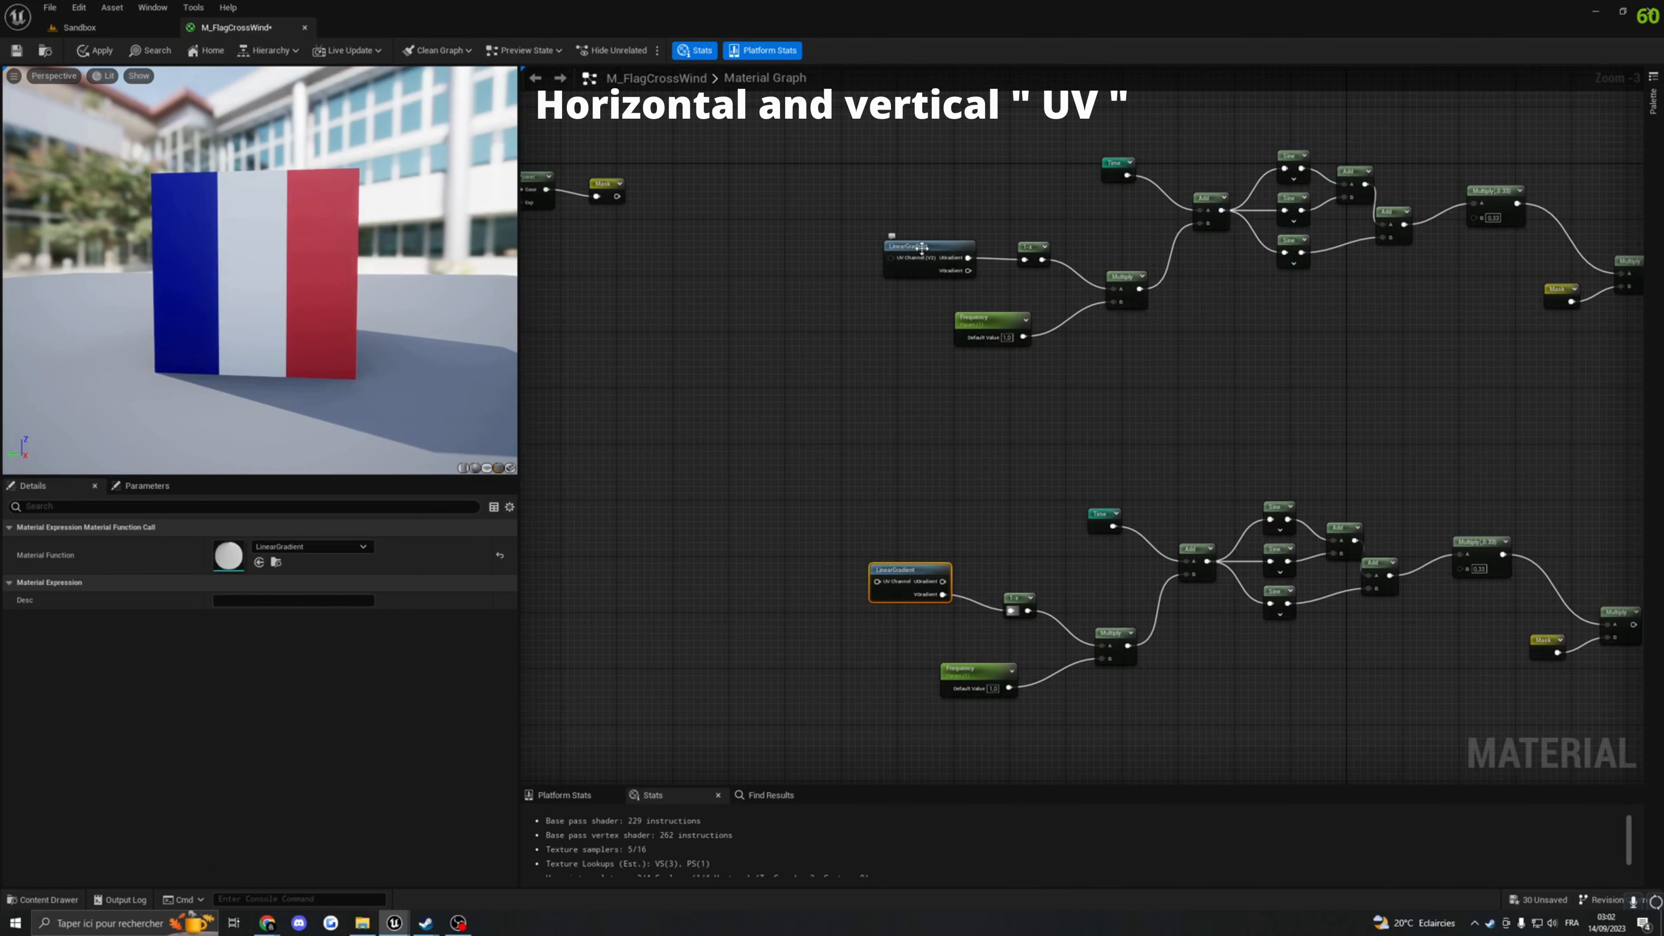
pyautogui.moveTo(922, 248); pyautogui.dragTo(907, 248)
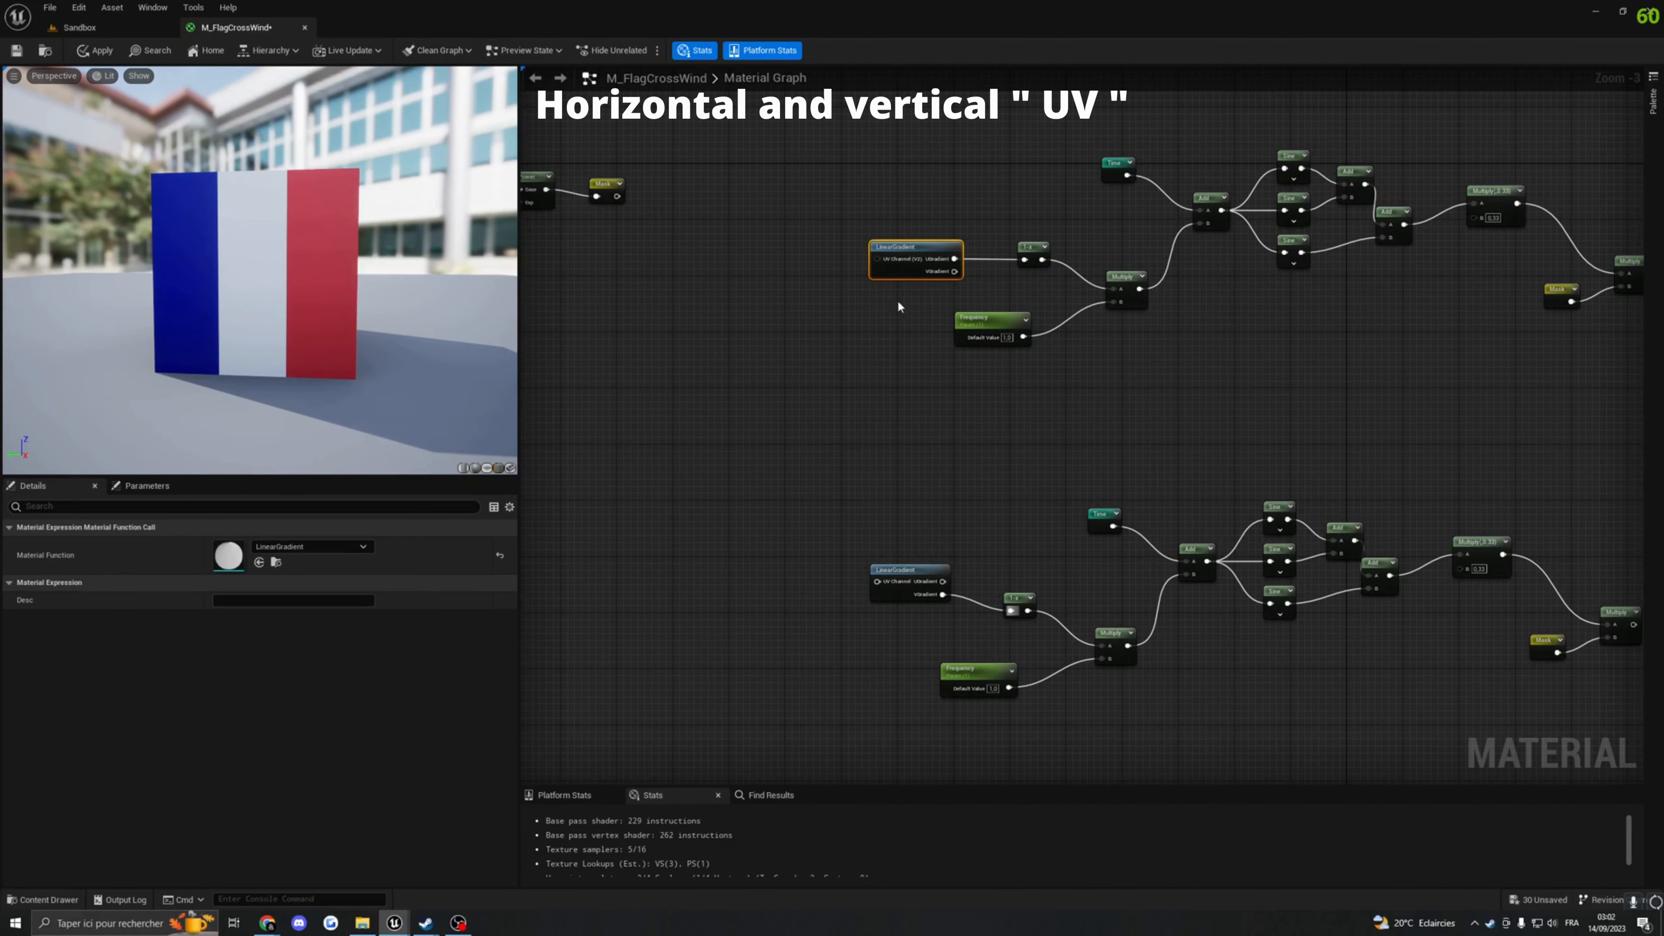
pyautogui.moveTo(982, 484); pyautogui.dragTo(858, 504, button='right')
pyautogui.click(899, 474)
pyautogui.moveTo(935, 453); pyautogui.dragTo(859, 386, button='right')
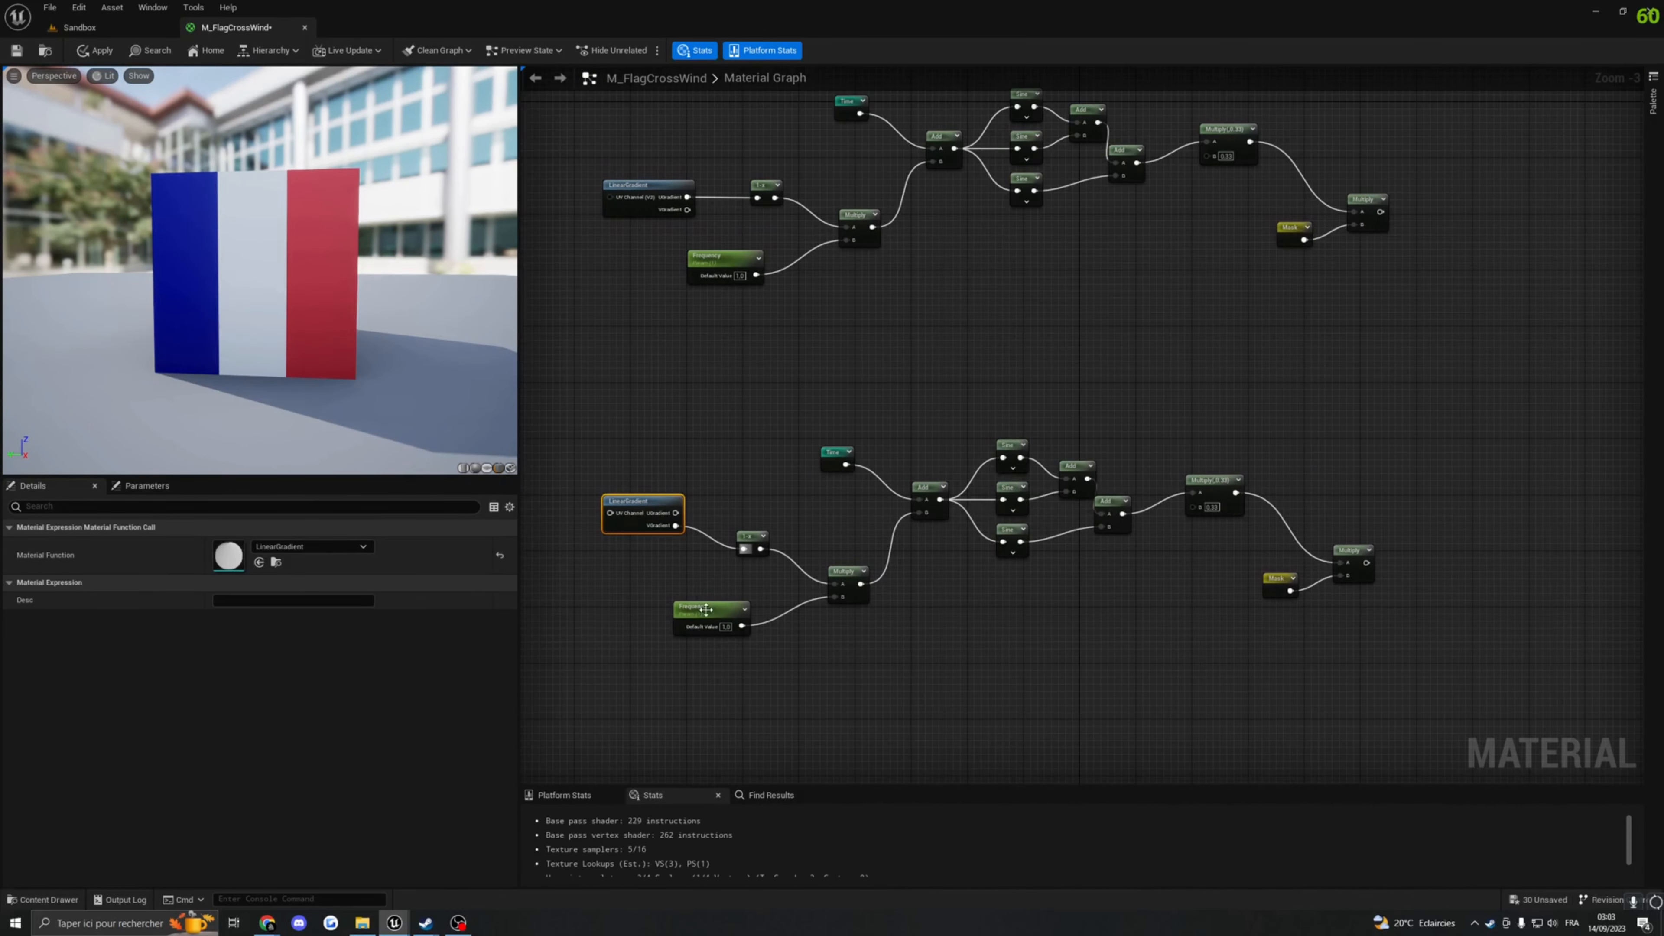
# Step: Rename the copied chain's Frequency parameter VerticalWindFrequency and the original chain's one HorizontalWindFrequency
pyautogui.click(705, 610)
pyautogui.click(247, 544)
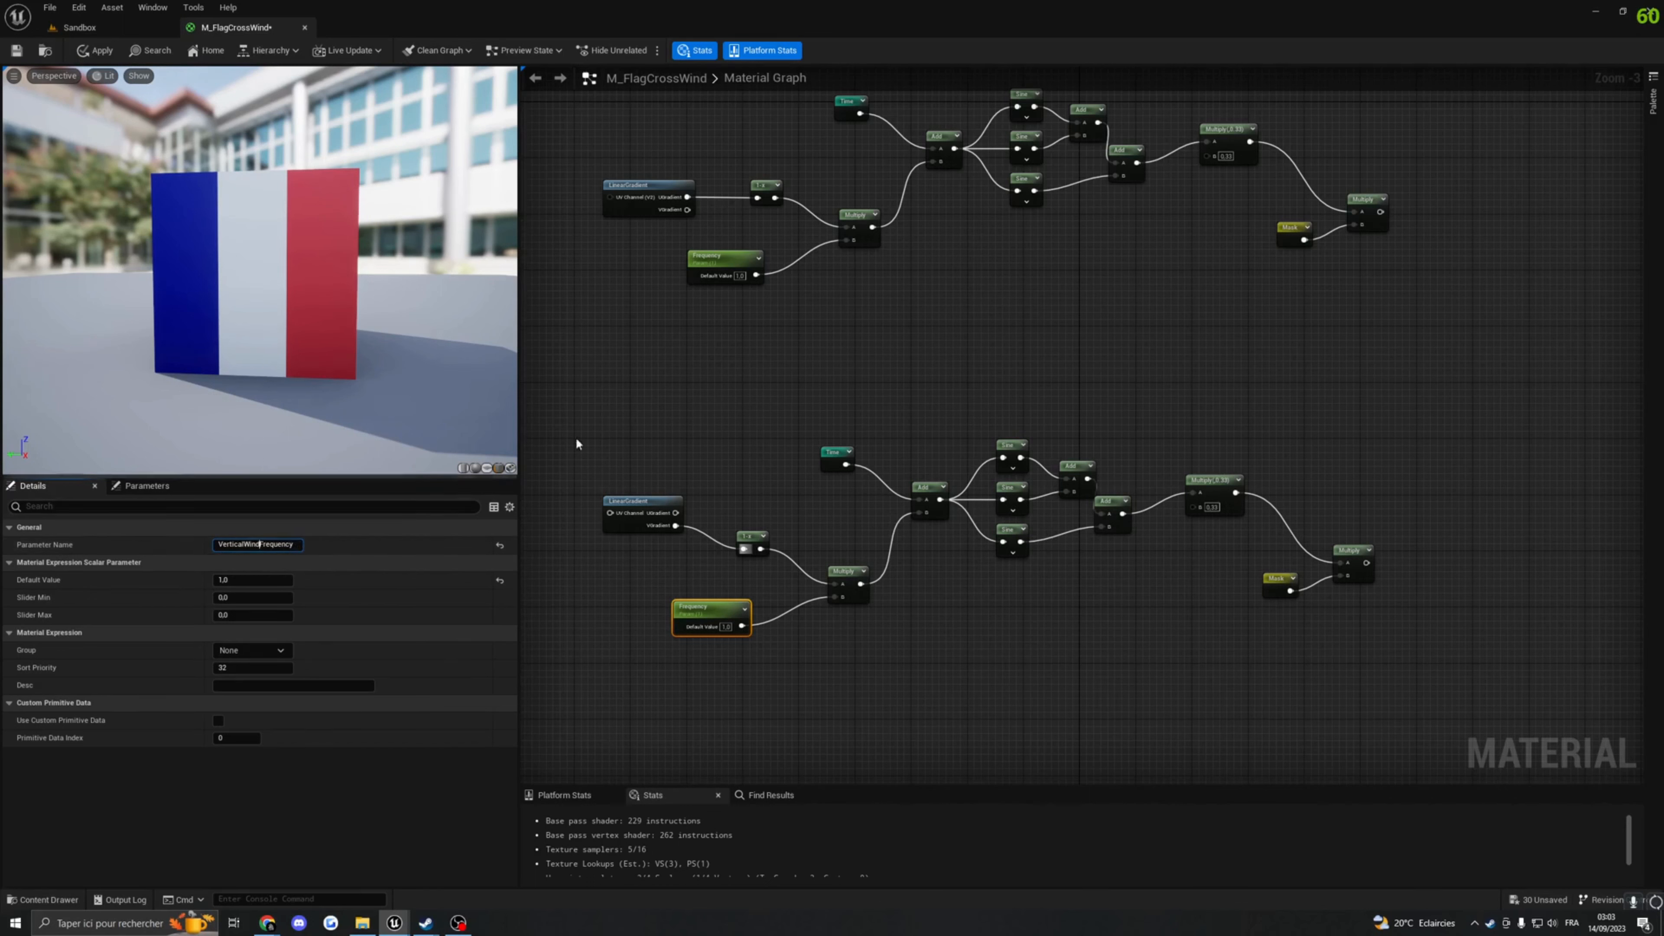
pyautogui.click(714, 257)
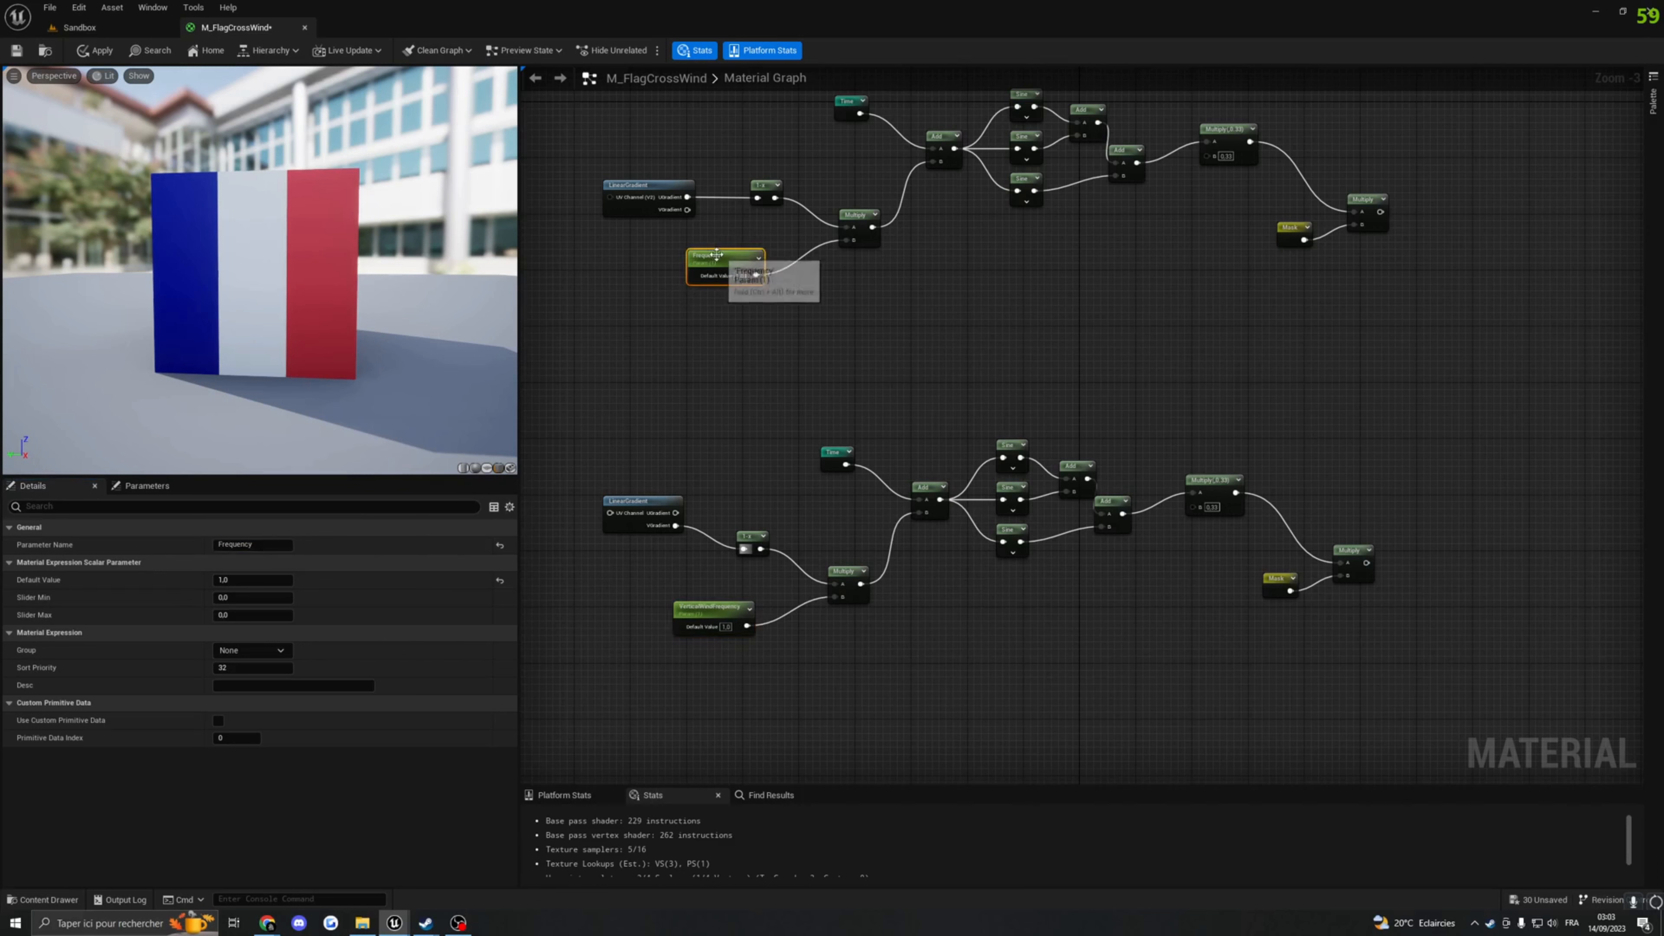
pyautogui.click(234, 545)
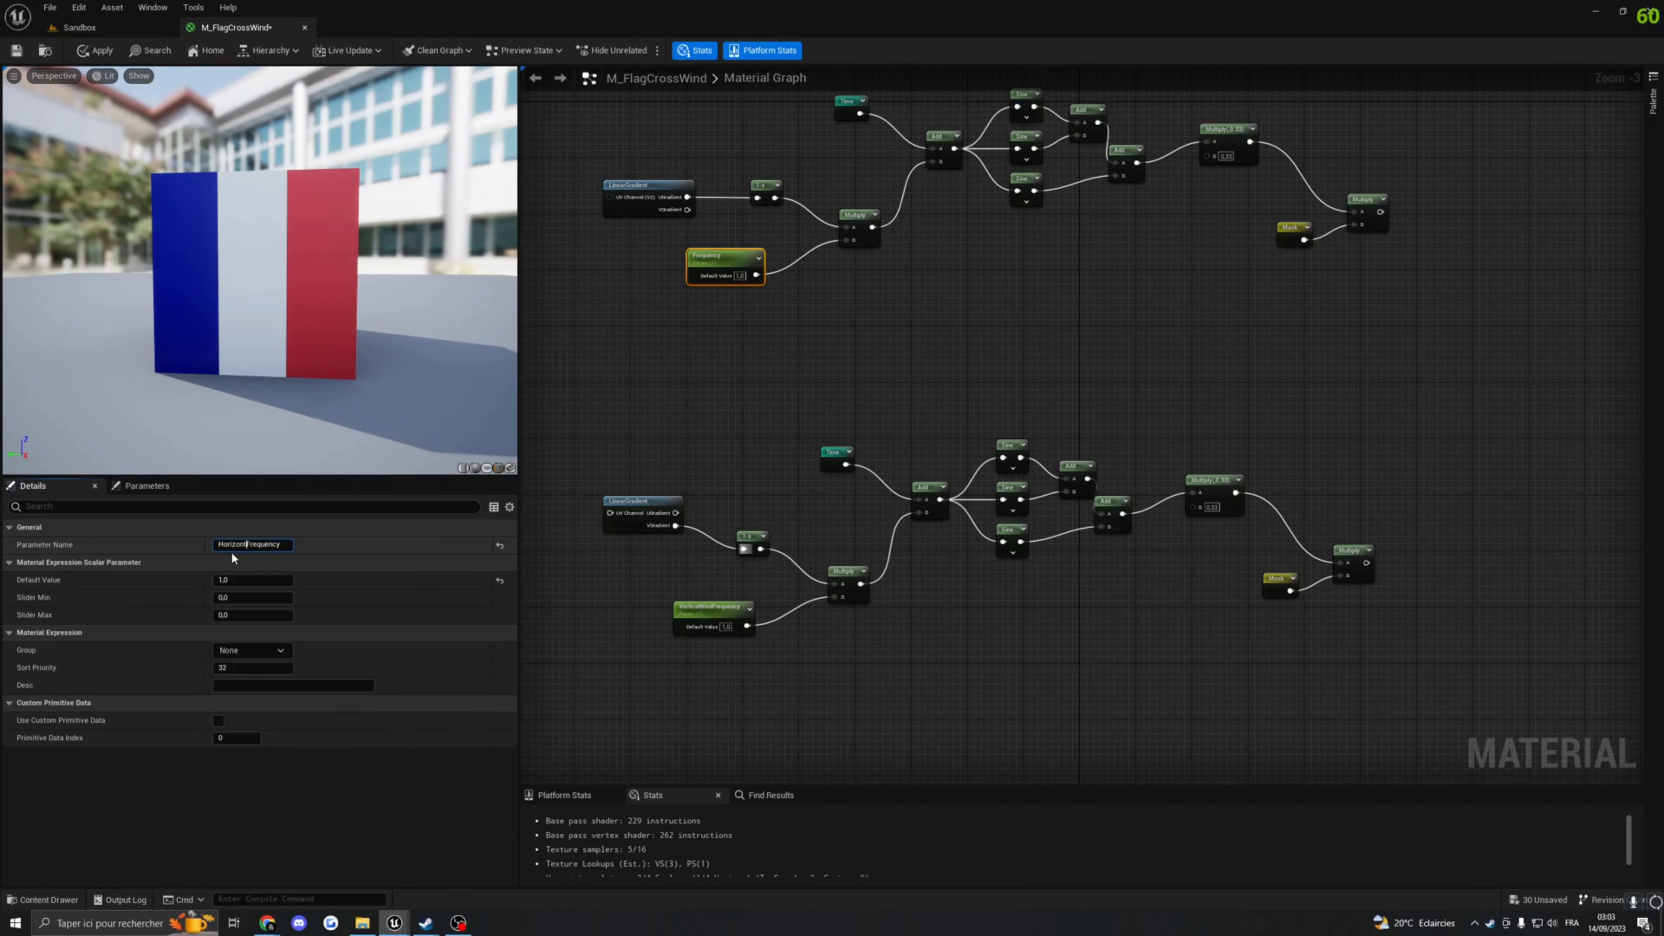
pyautogui.write('HorizontalWind')
pyautogui.press('Return')
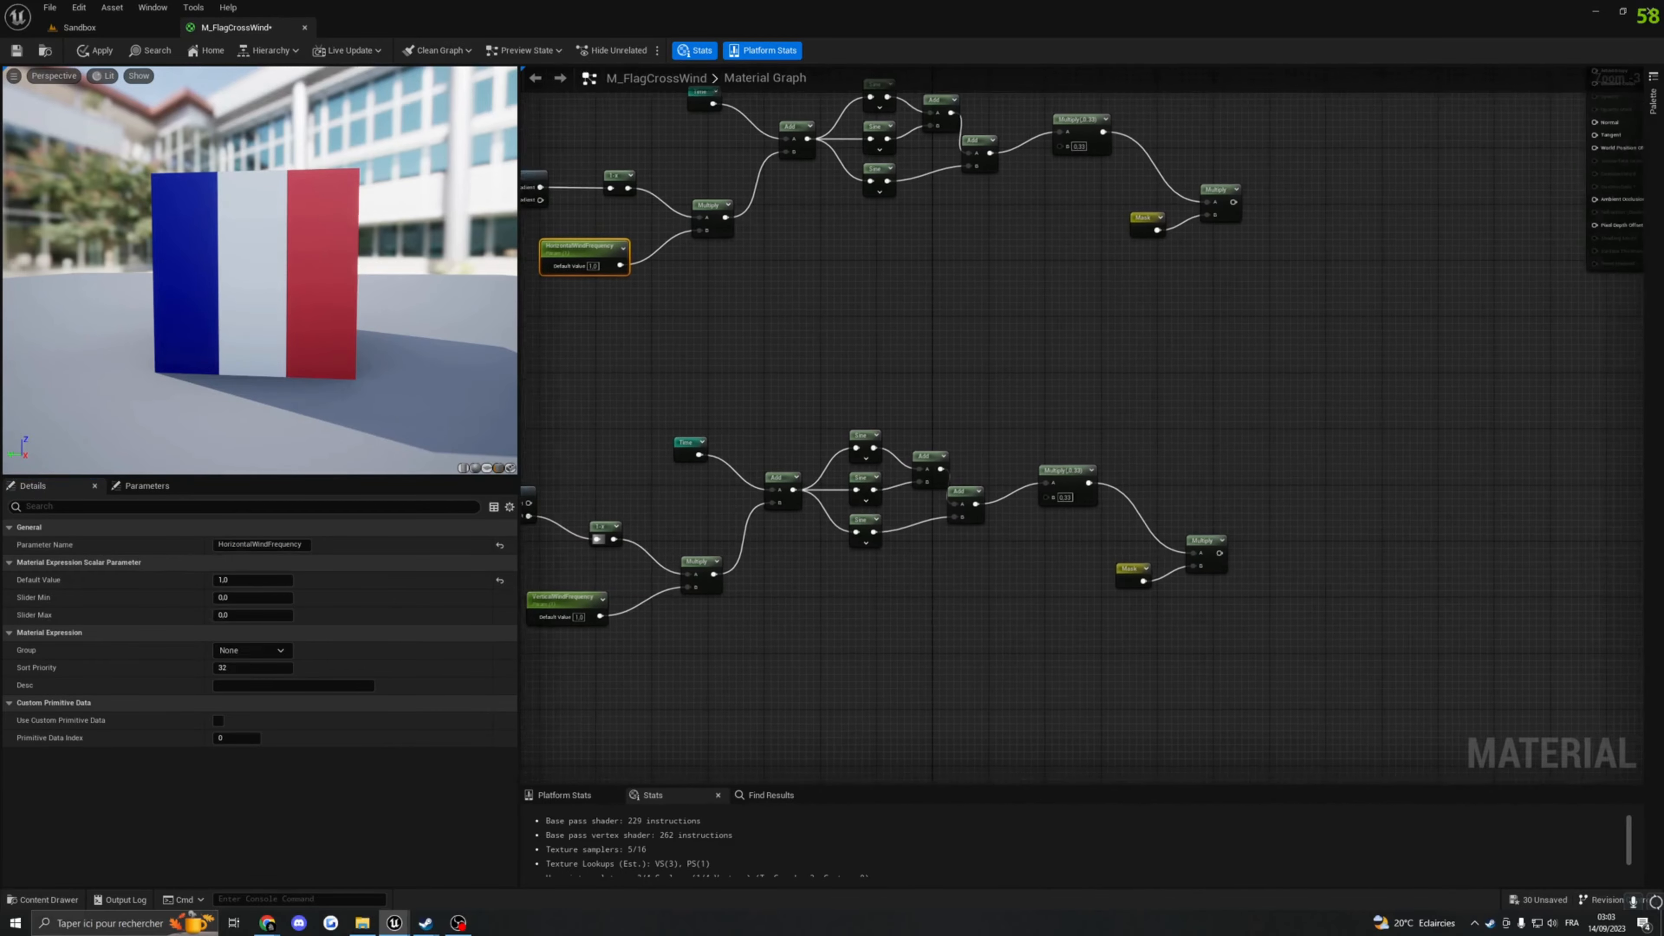
# Step: Create an Add node and feed it the outputs of both chains' final Mask Multiply nodes
pyautogui.scroll(-1, 903, 375)
pyautogui.moveTo(1041, 434); pyautogui.dragTo(901, 400, button='right')
pyautogui.click(899, 392)
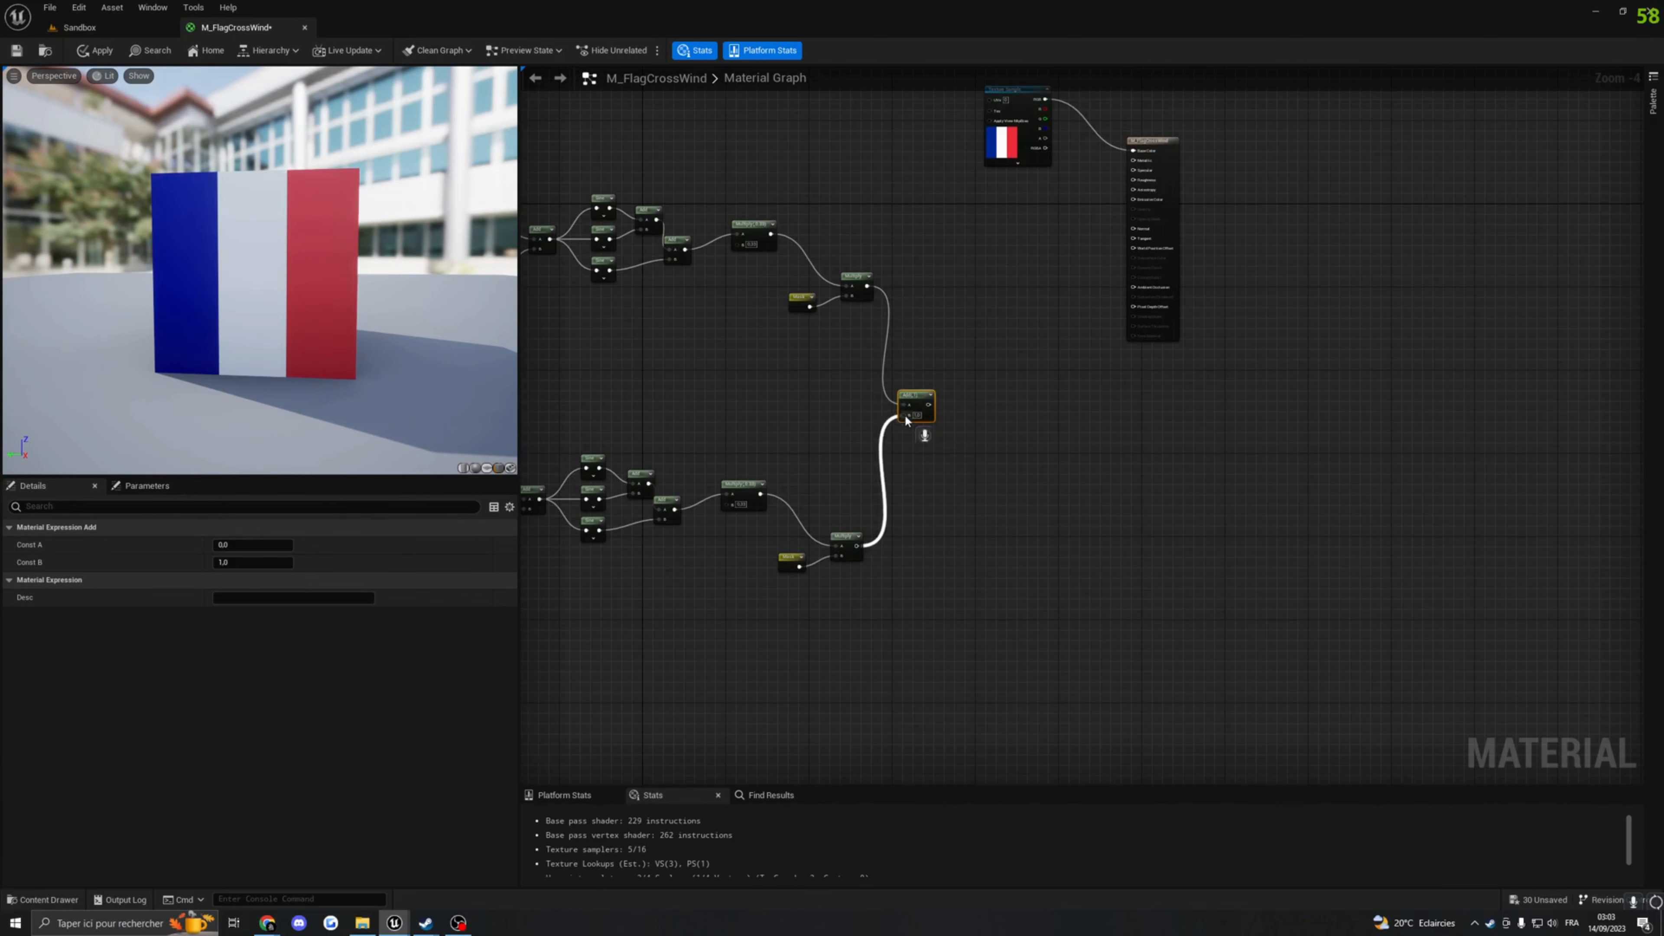
pyautogui.scroll(-2, 917, 428)
pyautogui.click(935, 436)
pyautogui.scroll(1, 866, 387)
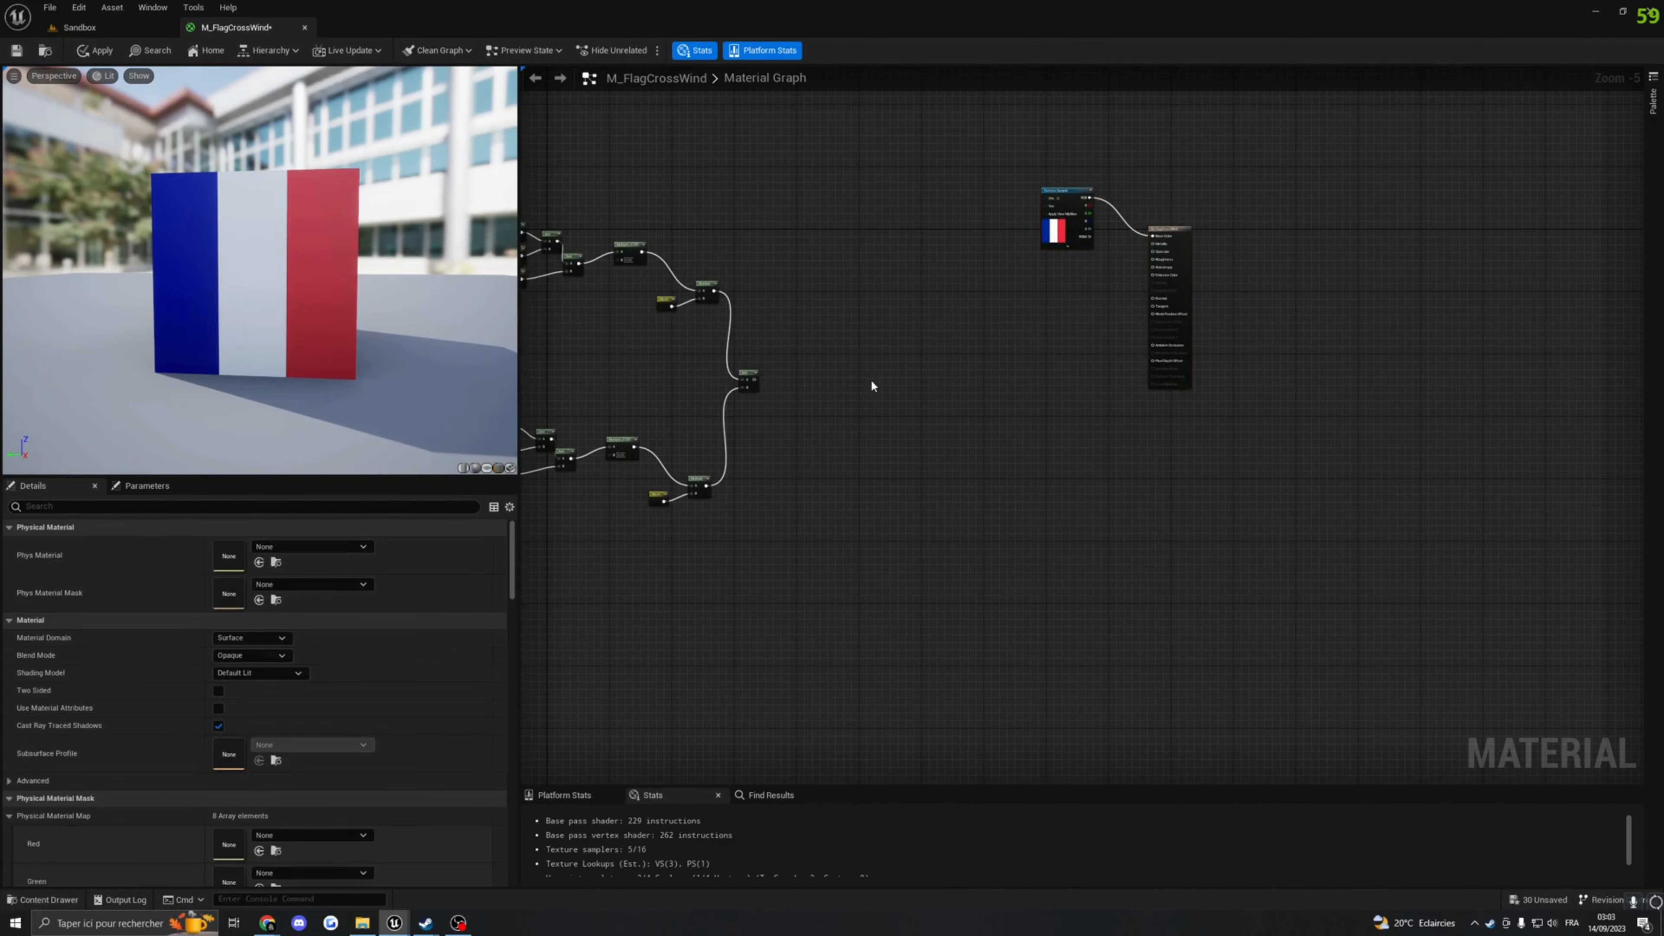
# Step: Multiply the combined Add output by a new VertexNormalWS node connected to the Multiply's B input
pyautogui.press('m')
pyautogui.click(848, 367)
pyautogui.scroll(3, 862, 394)
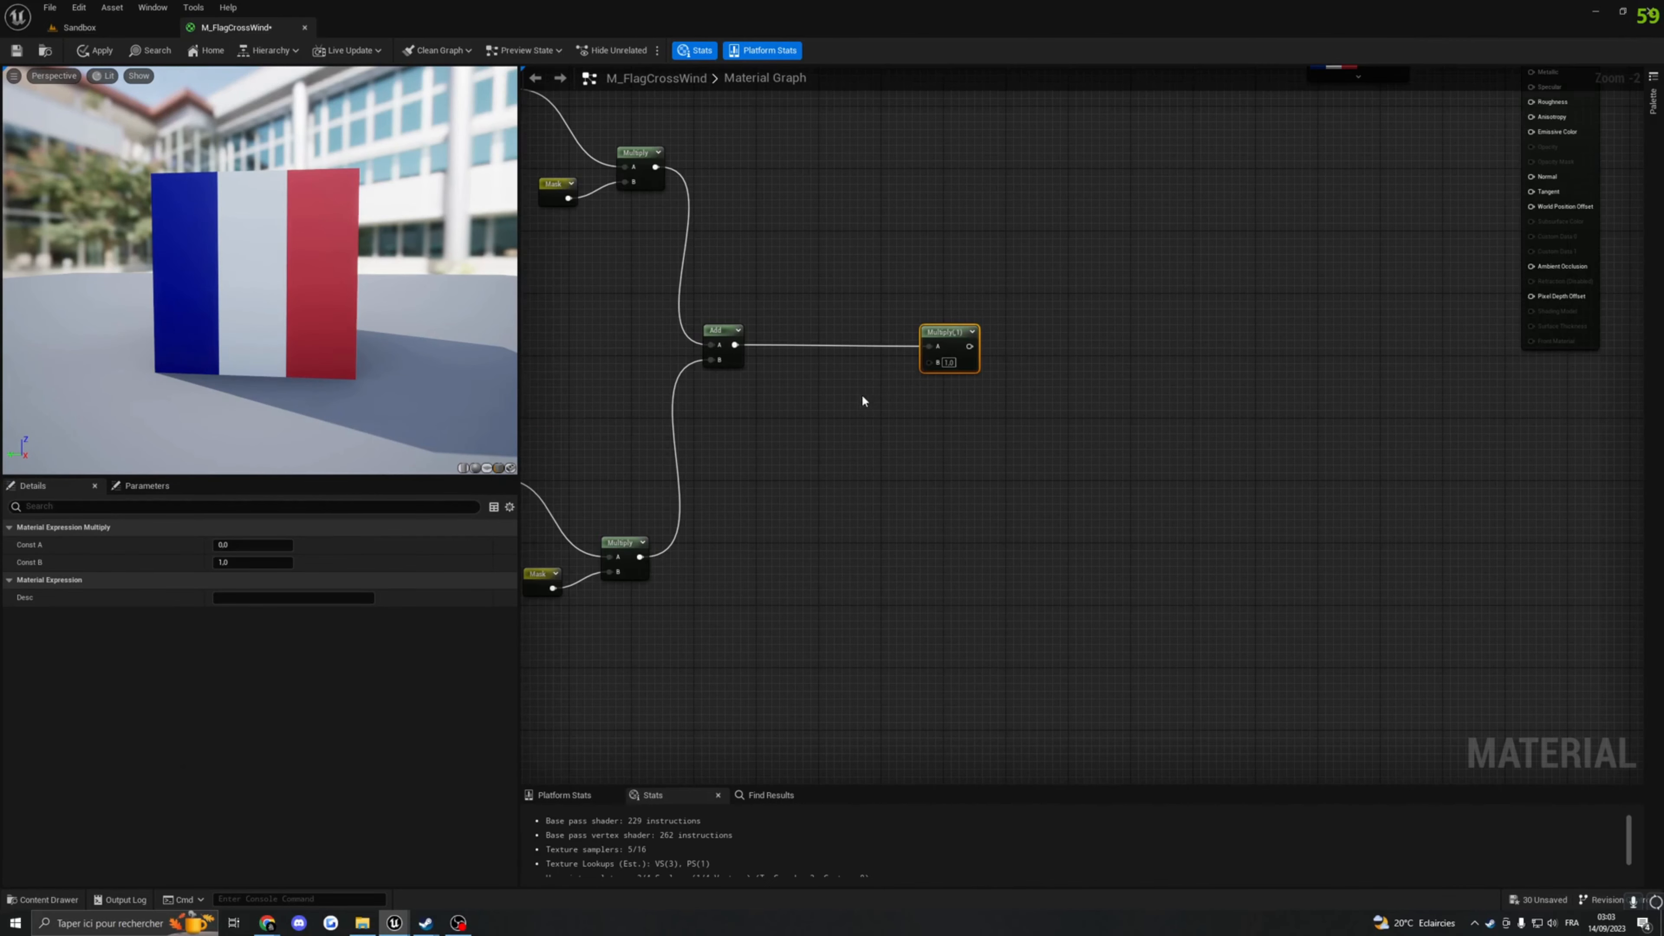
pyautogui.rightClick(844, 405)
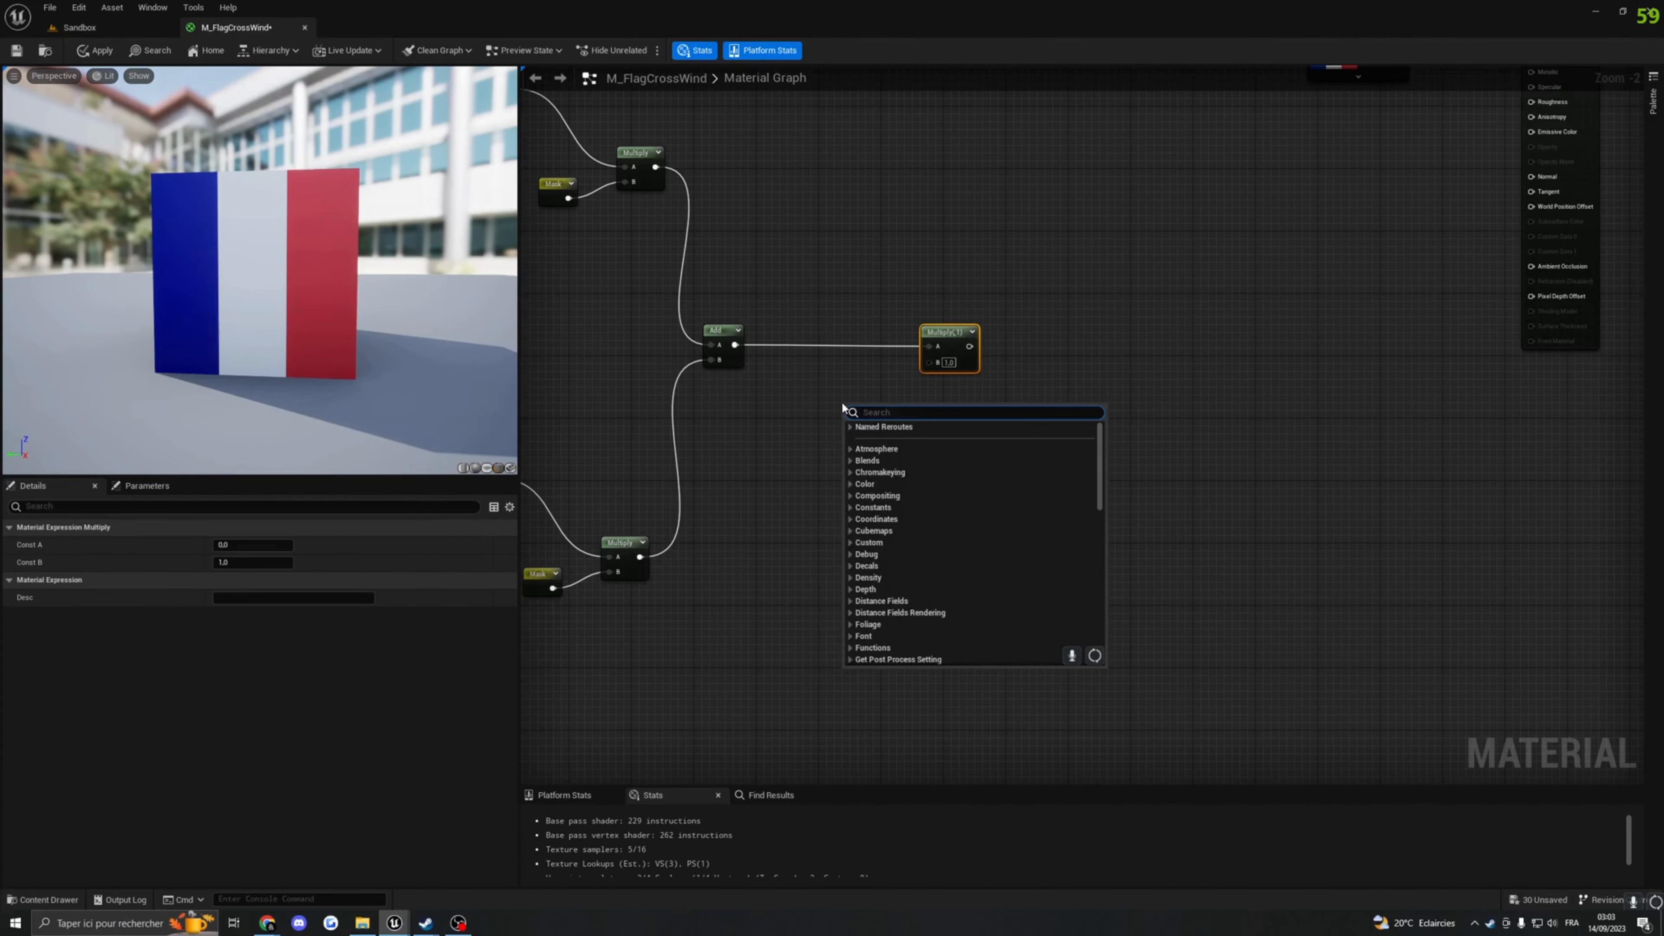
pyautogui.write('vertex')
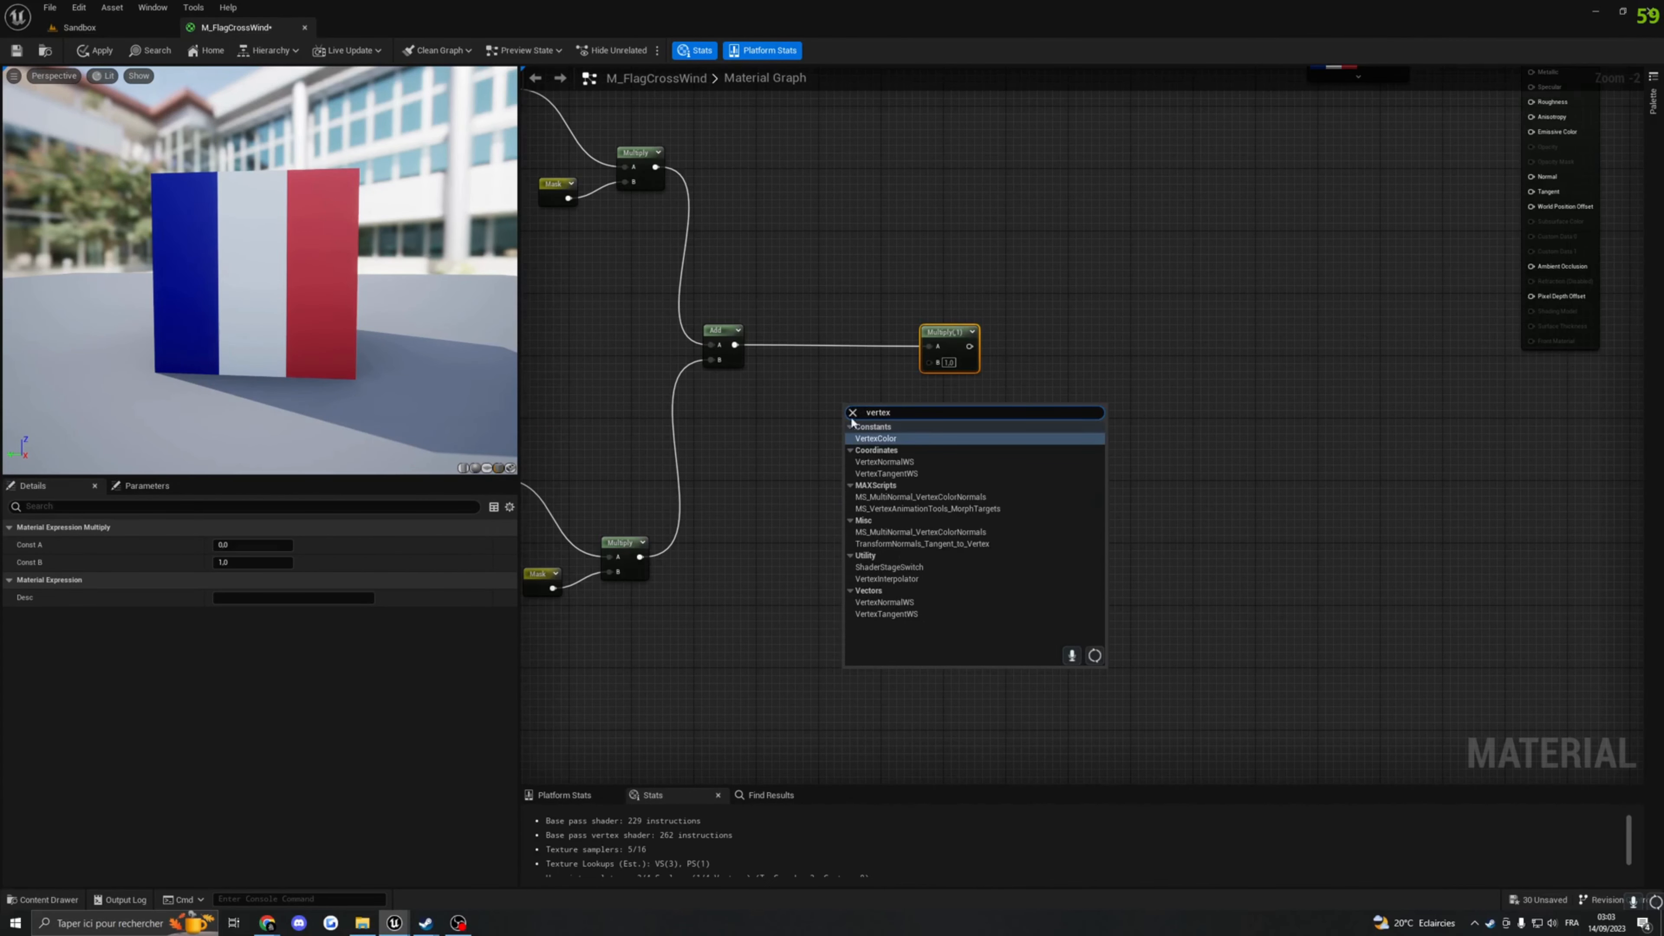
pyautogui.click(883, 462)
pyautogui.moveTo(908, 432); pyautogui.dragTo(908, 432)
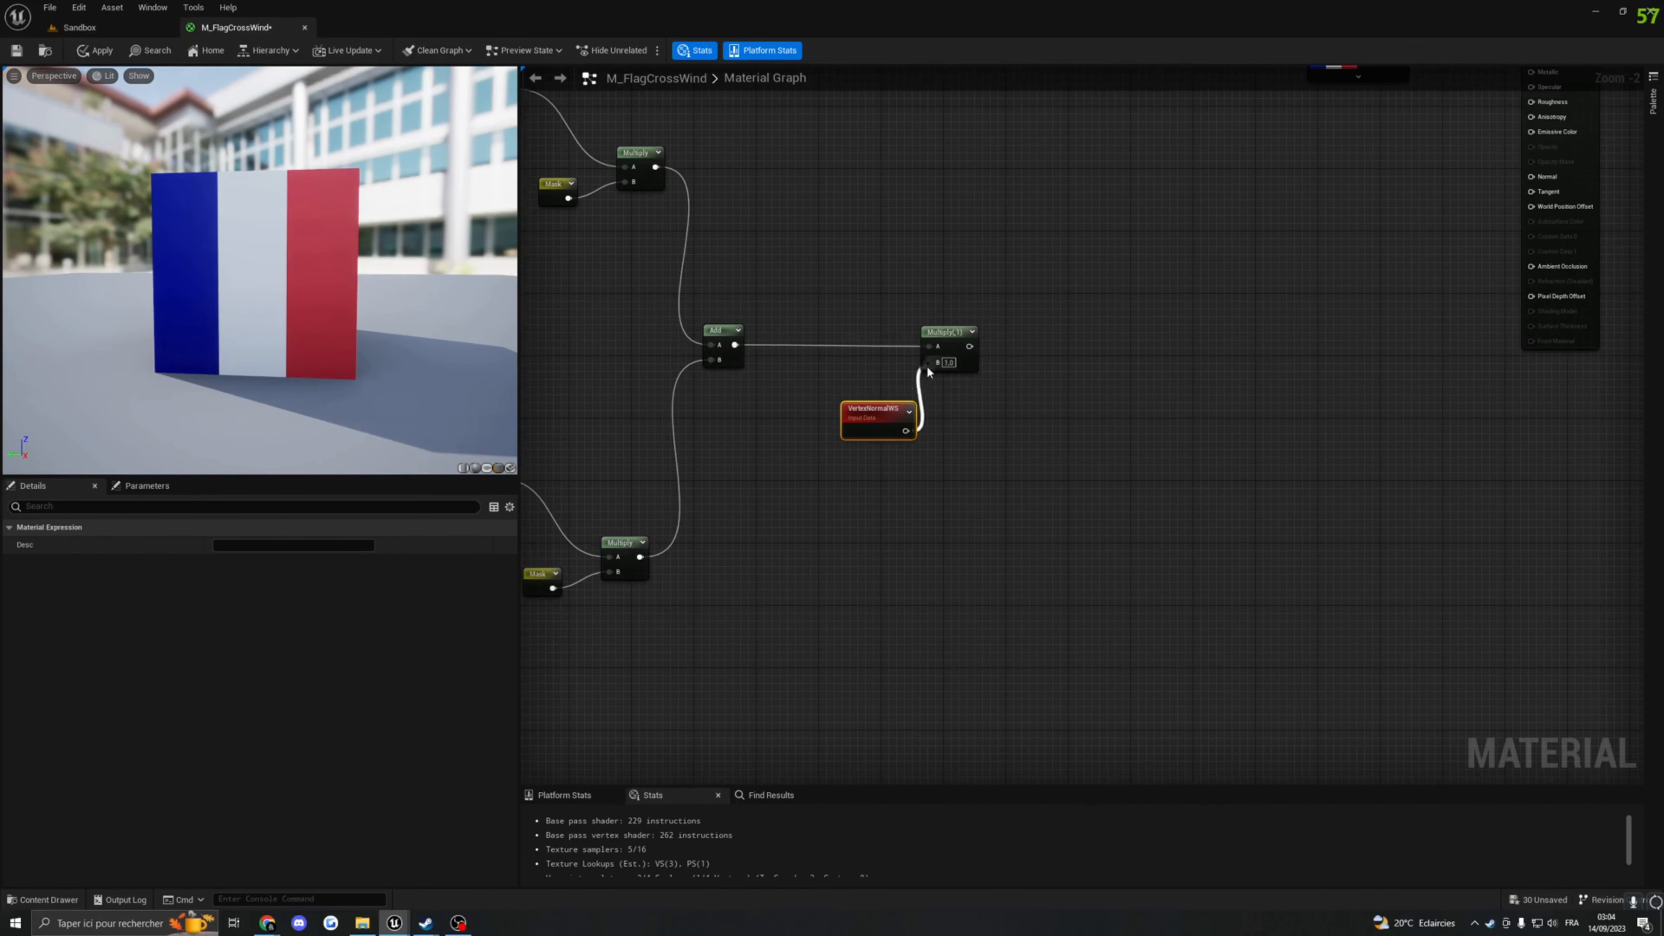
# Step: Multiply the result by a new scalar parameter named Intensity and connect it to the material's World Position Offset
pyautogui.moveTo(1103, 438); pyautogui.dragTo(918, 481, button='right')
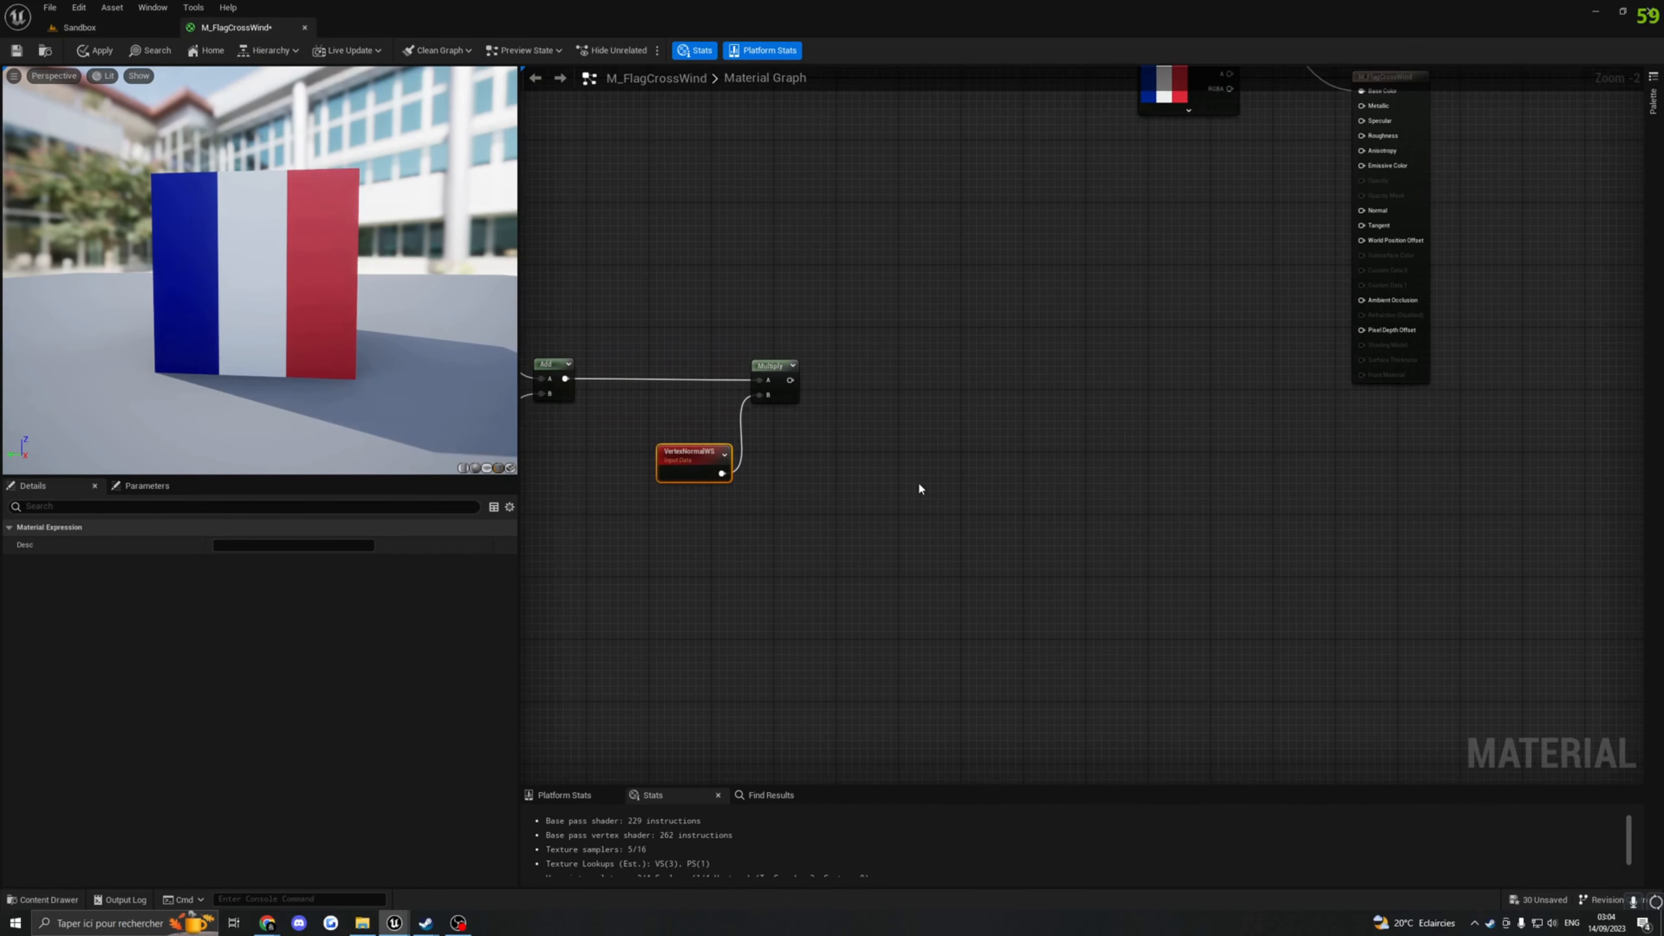
pyautogui.click(896, 386)
pyautogui.click(894, 386)
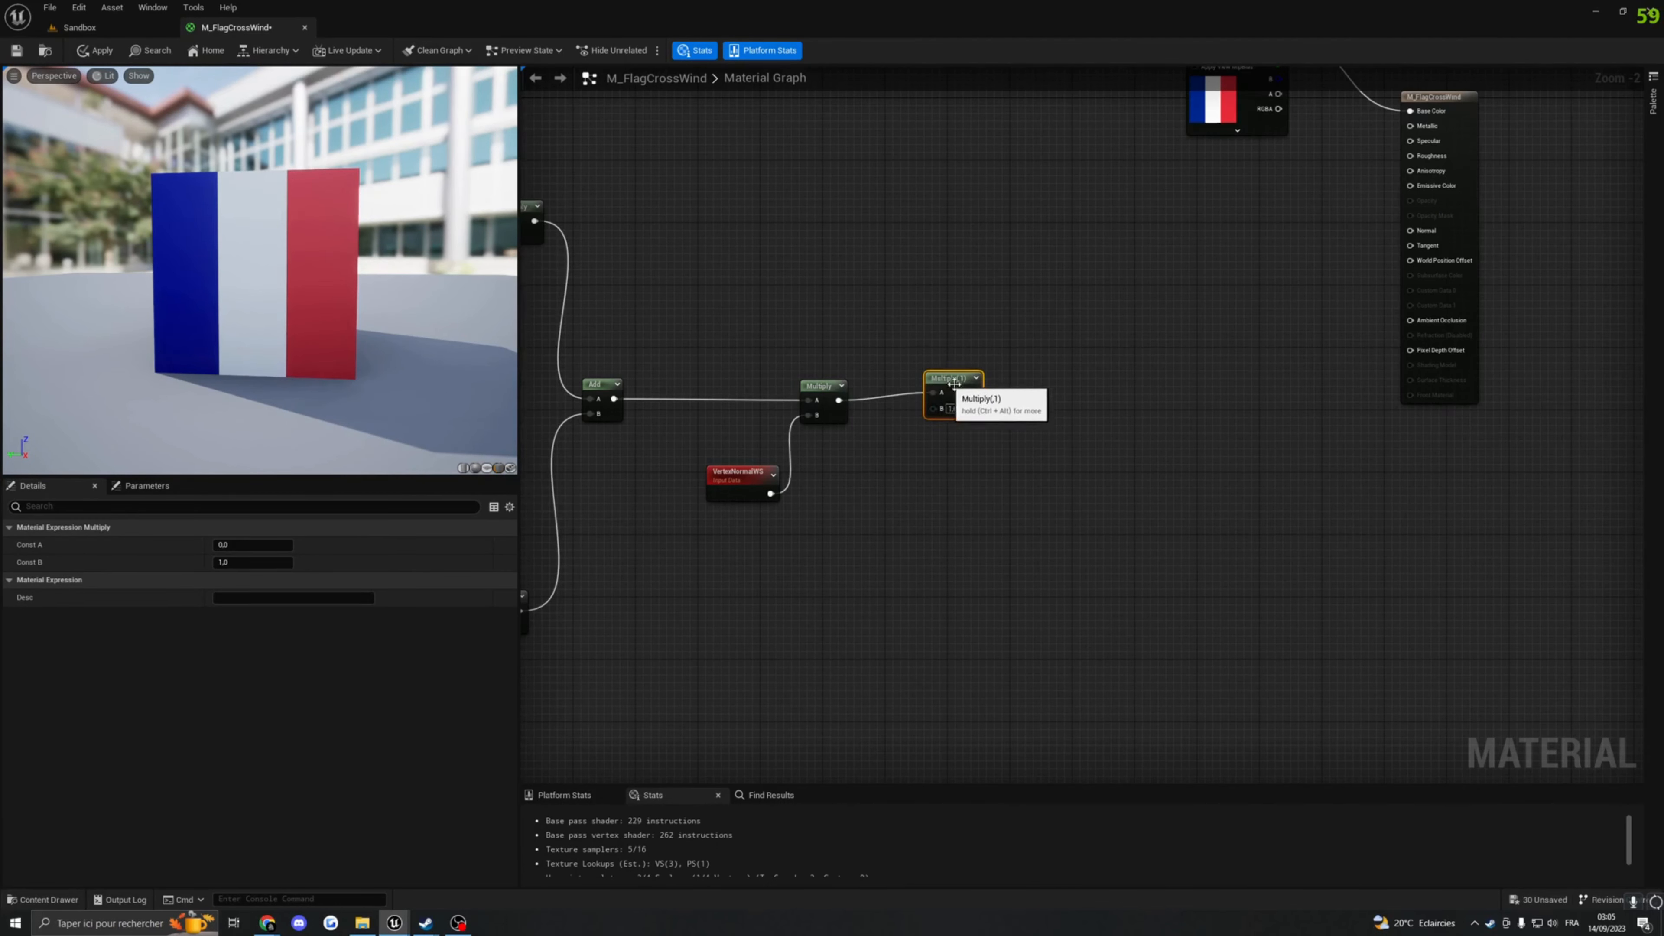
pyautogui.moveTo(1066, 387); pyautogui.dragTo(932, 406, button='right')
pyautogui.click(929, 400)
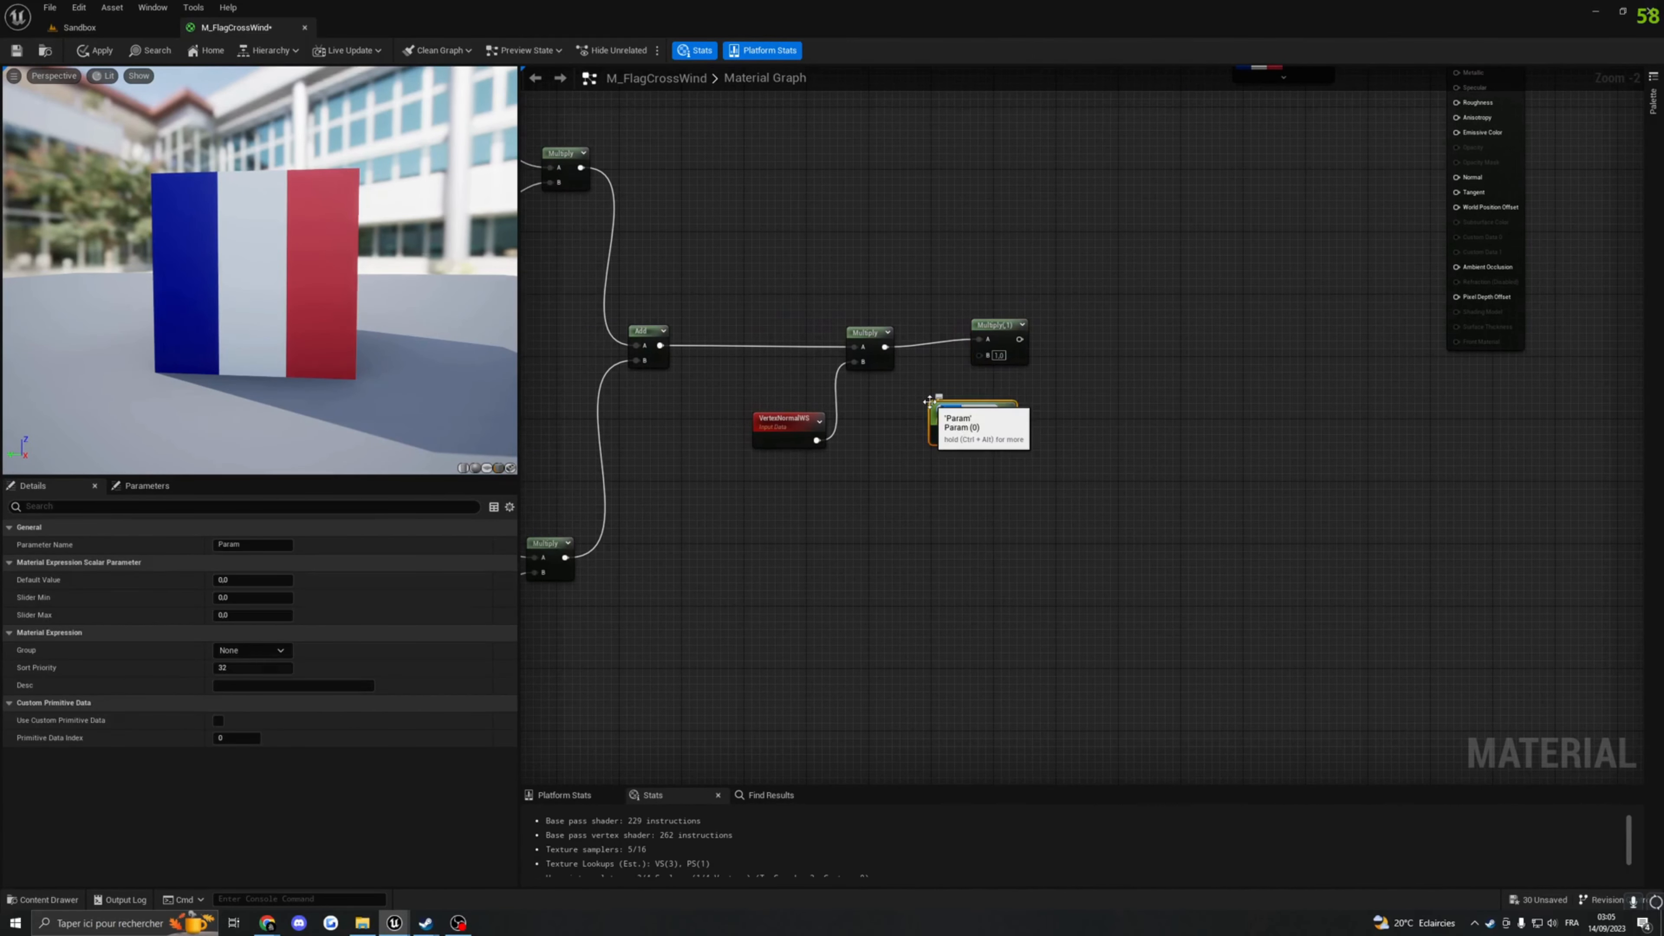
pyautogui.moveTo(928, 430)
pyautogui.mouseDown(button='right')
pyautogui.moveTo(1055, 472)
pyautogui.moveTo(940, 427)
pyautogui.mouseUp(button='right')
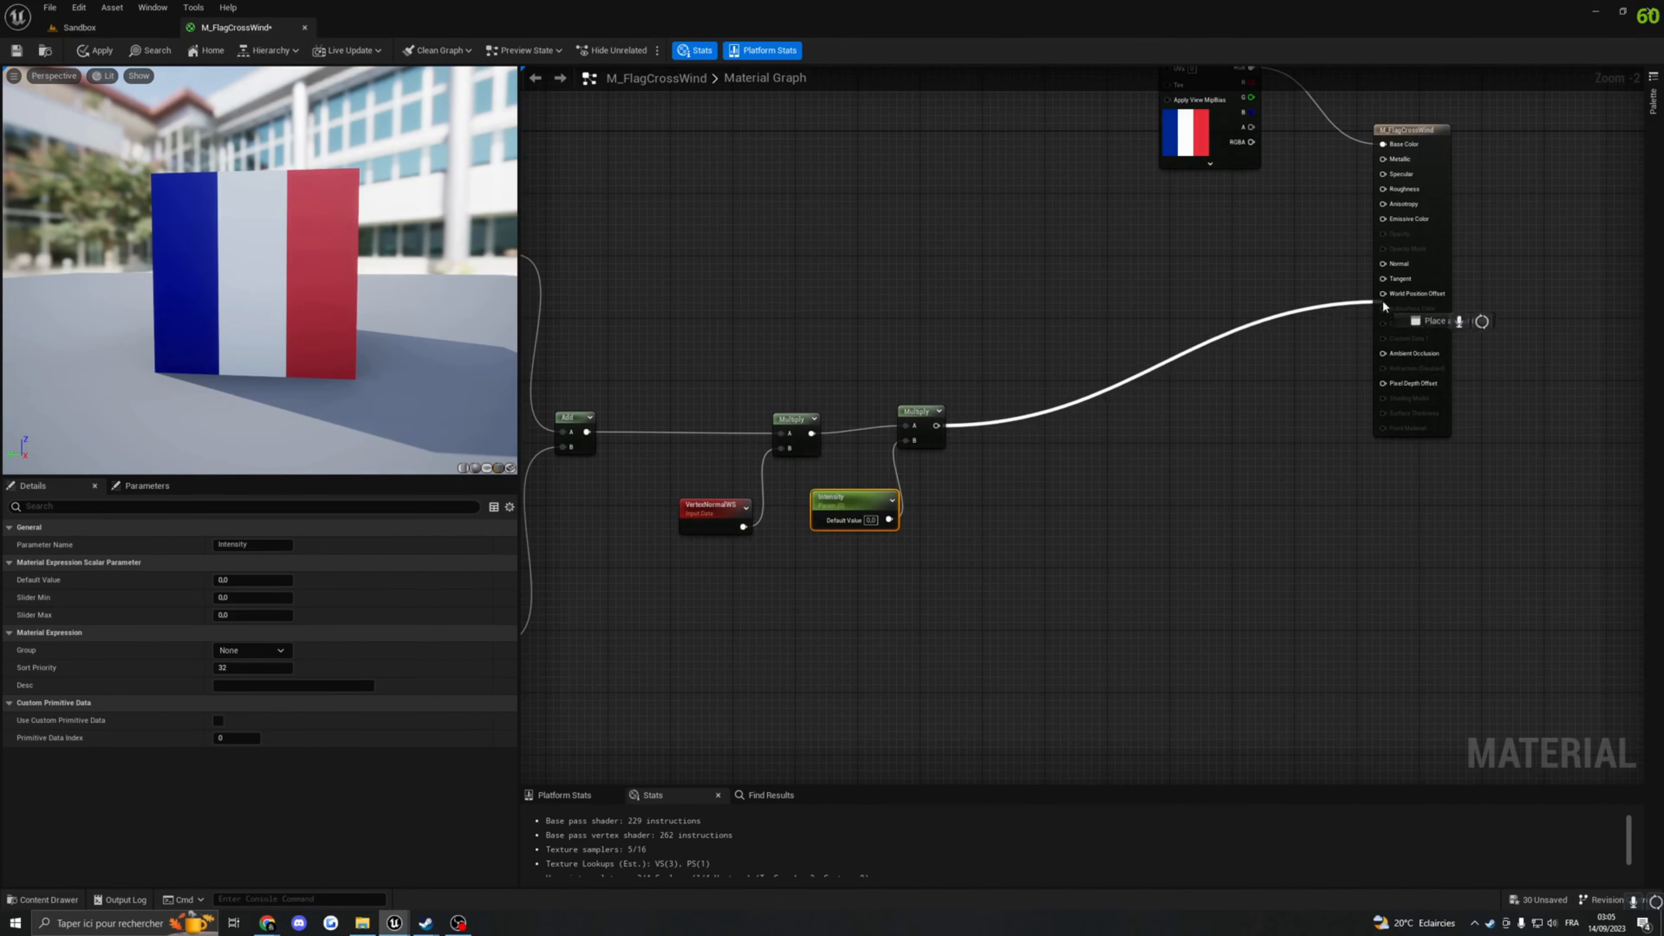
pyautogui.moveTo(1383, 299); pyautogui.dragTo(1383, 294)
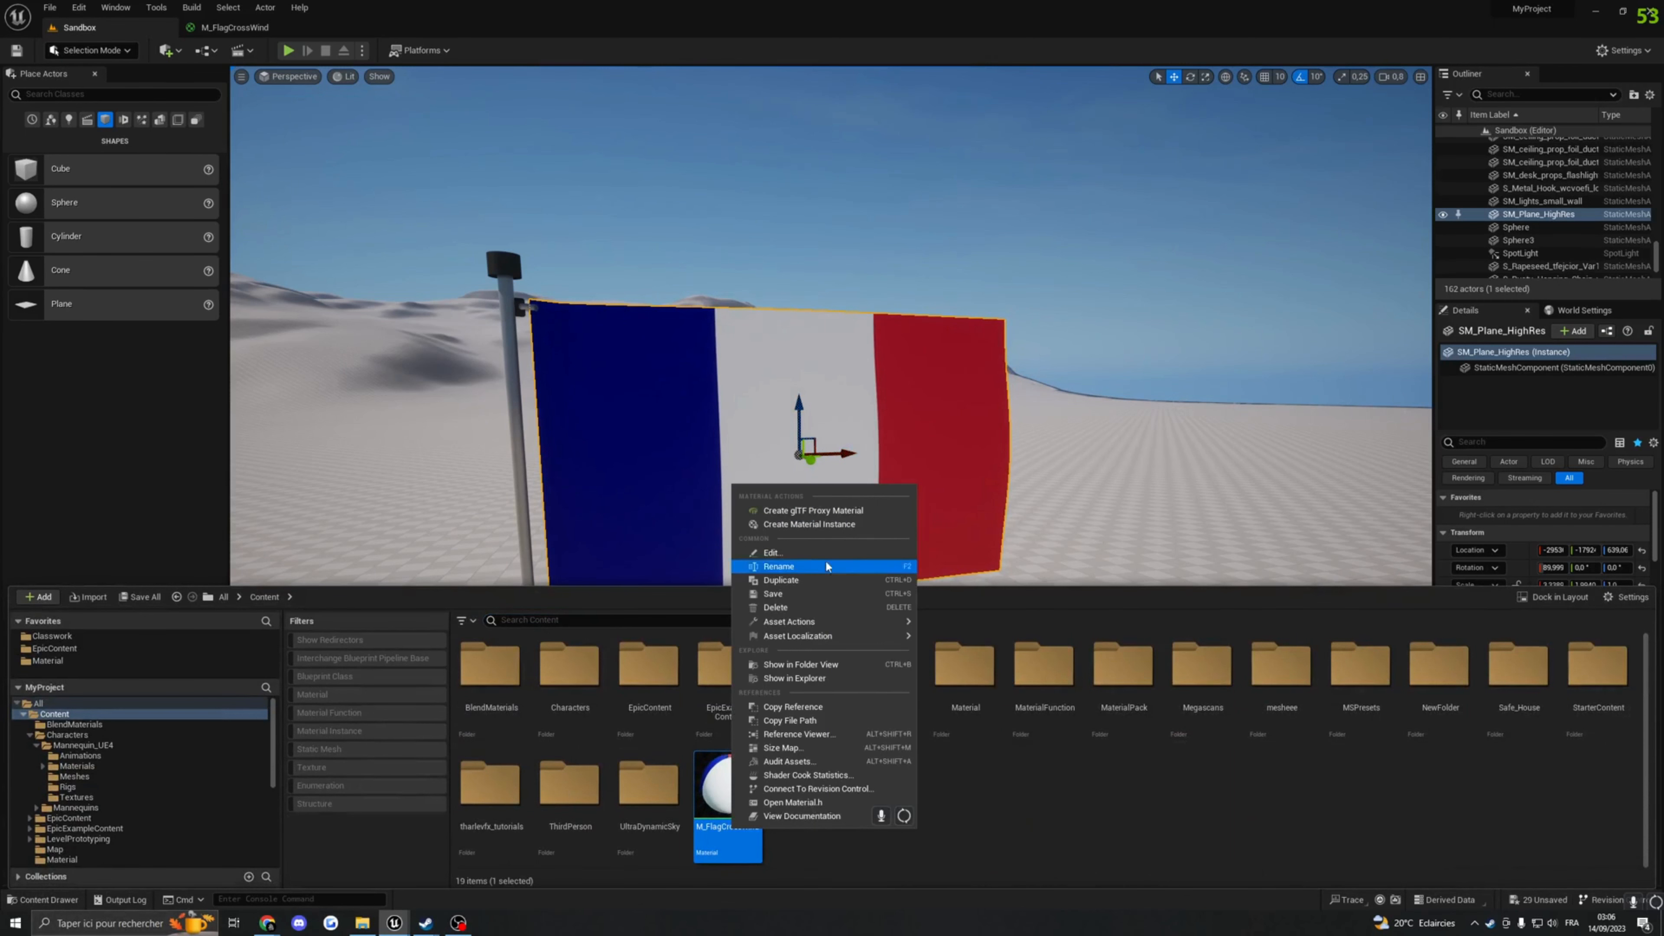
# Step: Create a material instance of M_FlagCrossWind with the default name and apply it to the flag plane
pyautogui.click(800, 526)
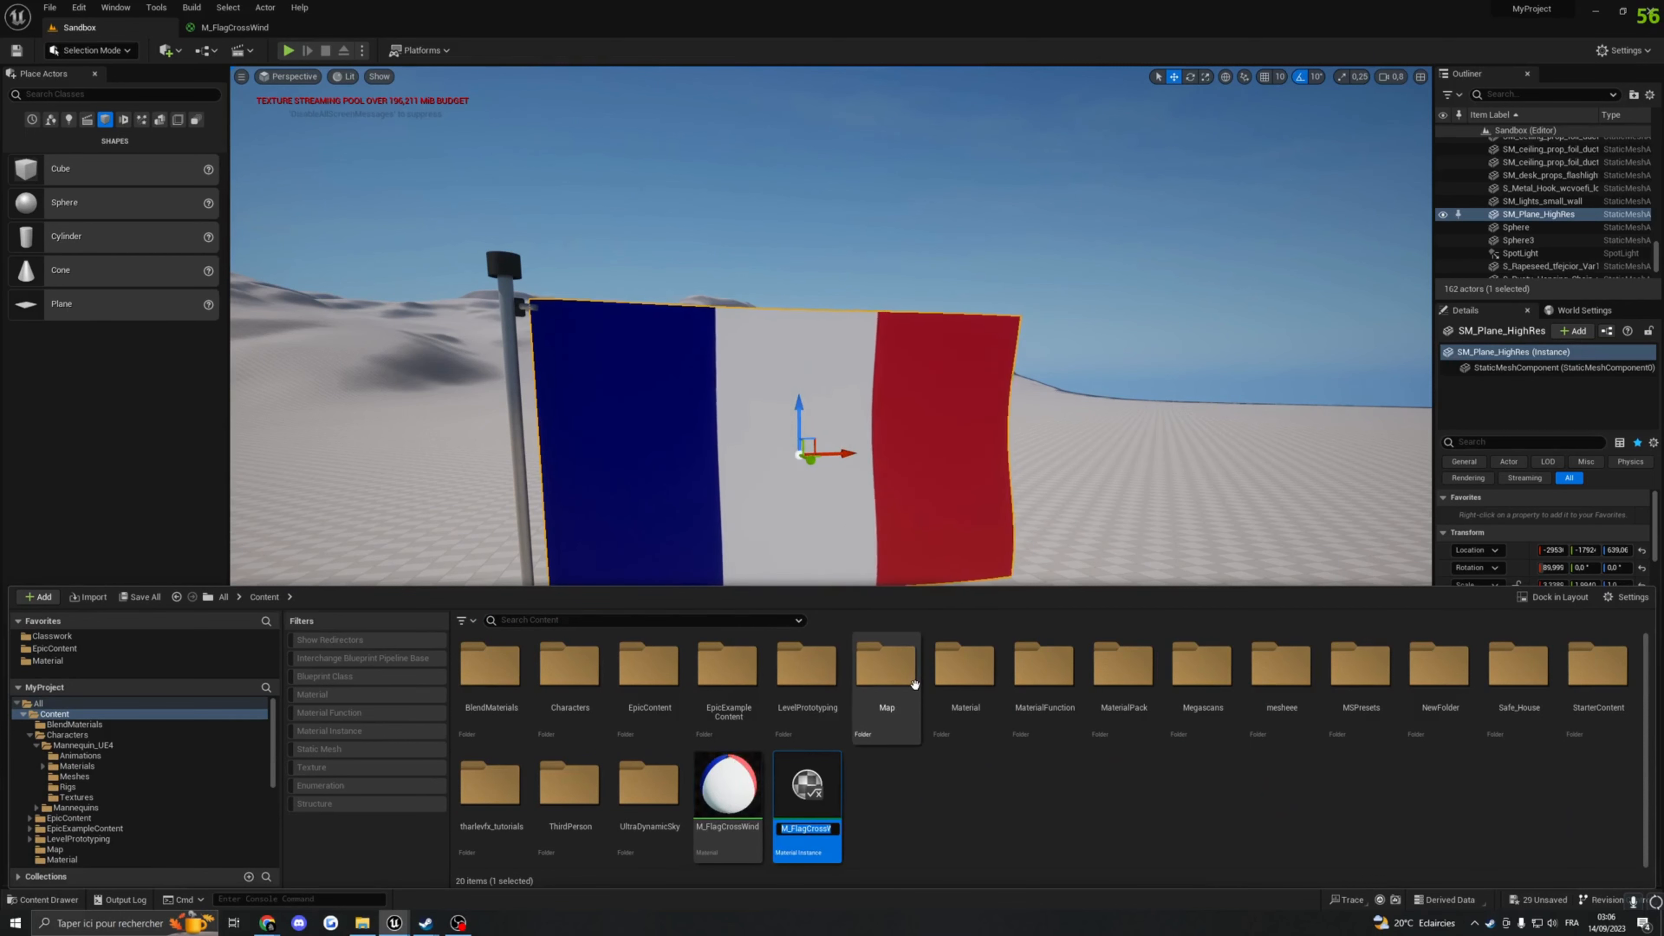
pyautogui.press('Return')
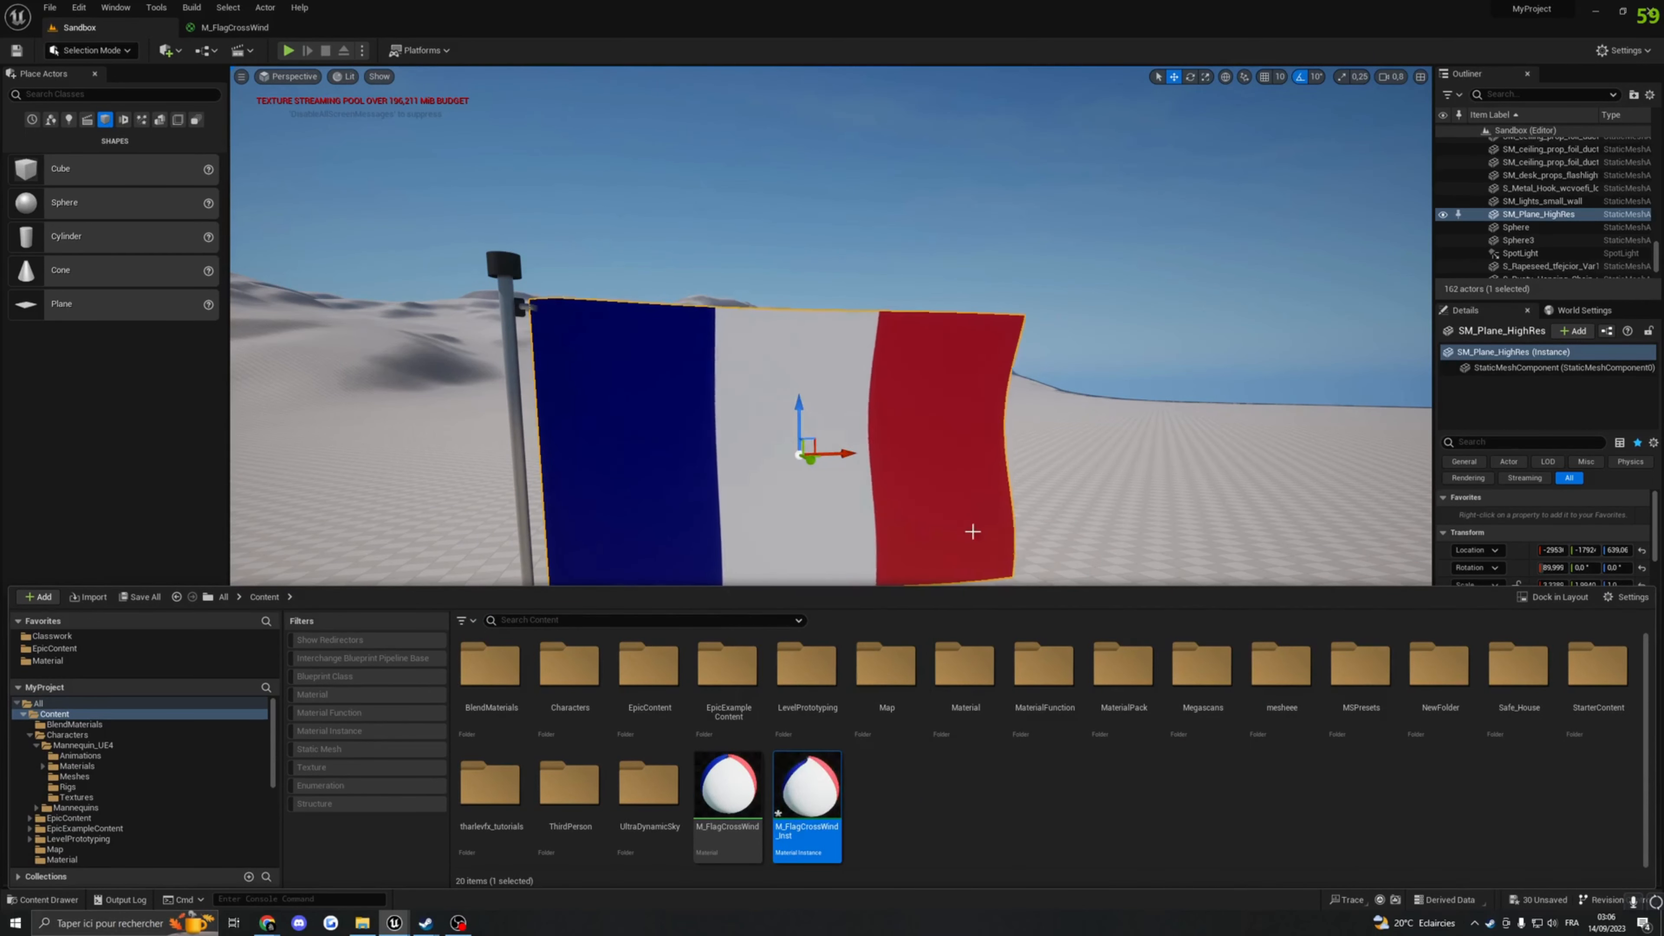
pyautogui.moveTo(808, 786); pyautogui.dragTo(768, 488)
pyautogui.moveTo(768, 488); pyautogui.dragTo(733, 508, button='right')
# Step: Open the flag's material instance in a floating window and place it beside the flag in the Sandbox level
pyautogui.click(42, 900)
pyautogui.doubleClick(807, 790)
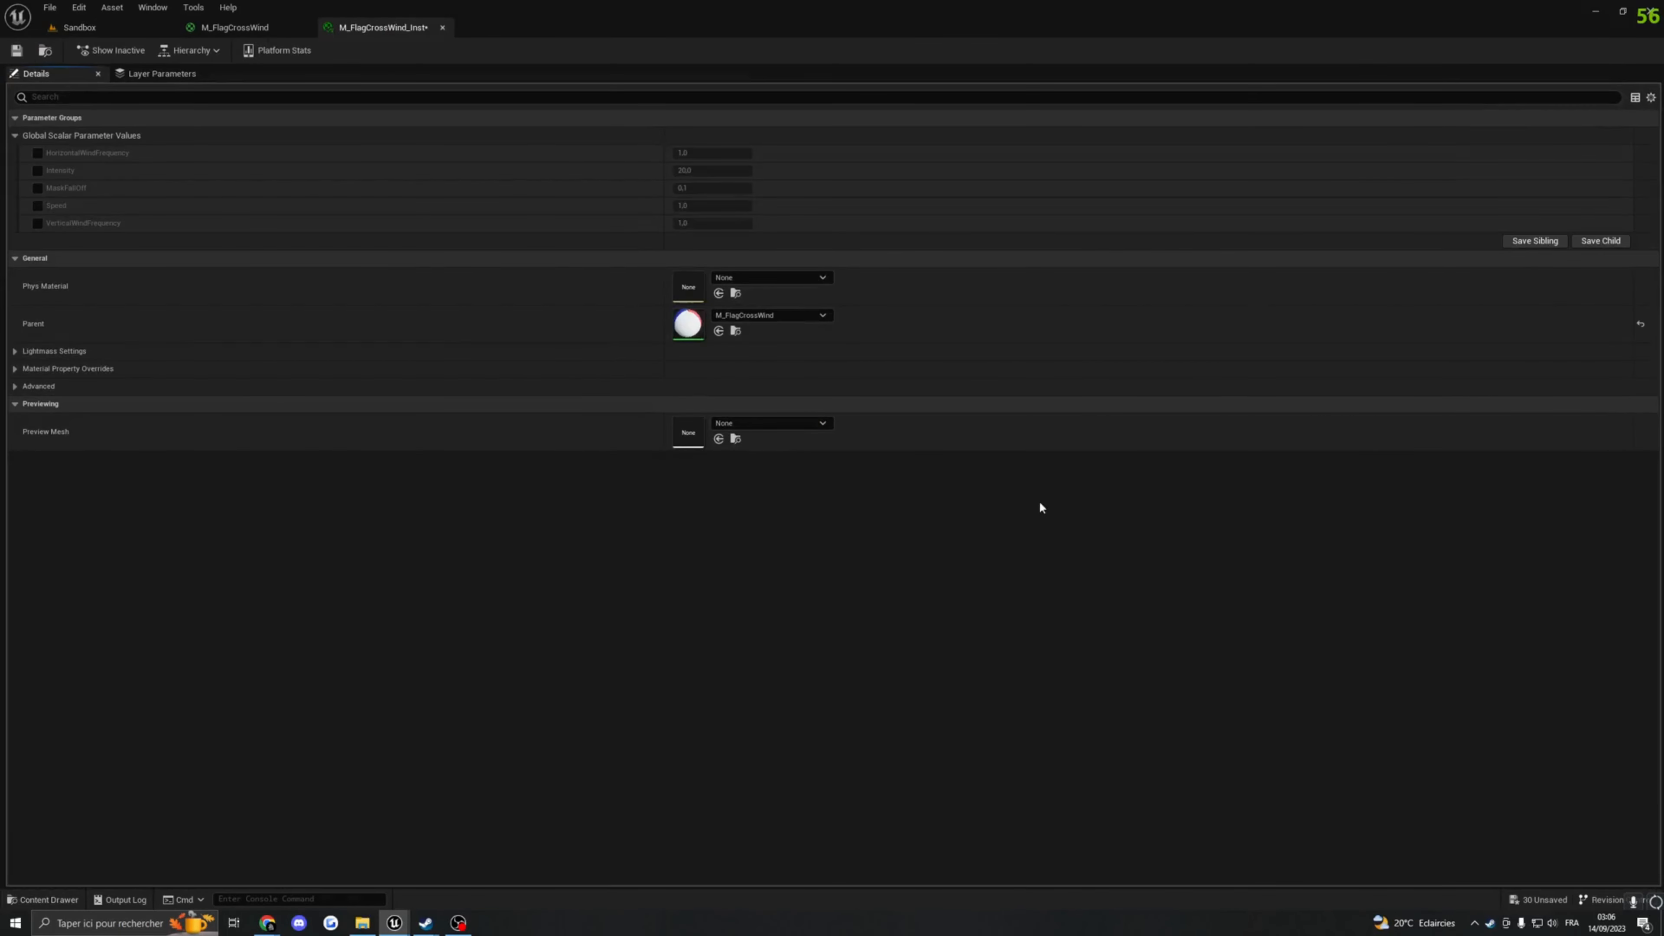
pyautogui.moveTo(356, 35); pyautogui.dragTo(565, 261)
pyautogui.click(79, 28)
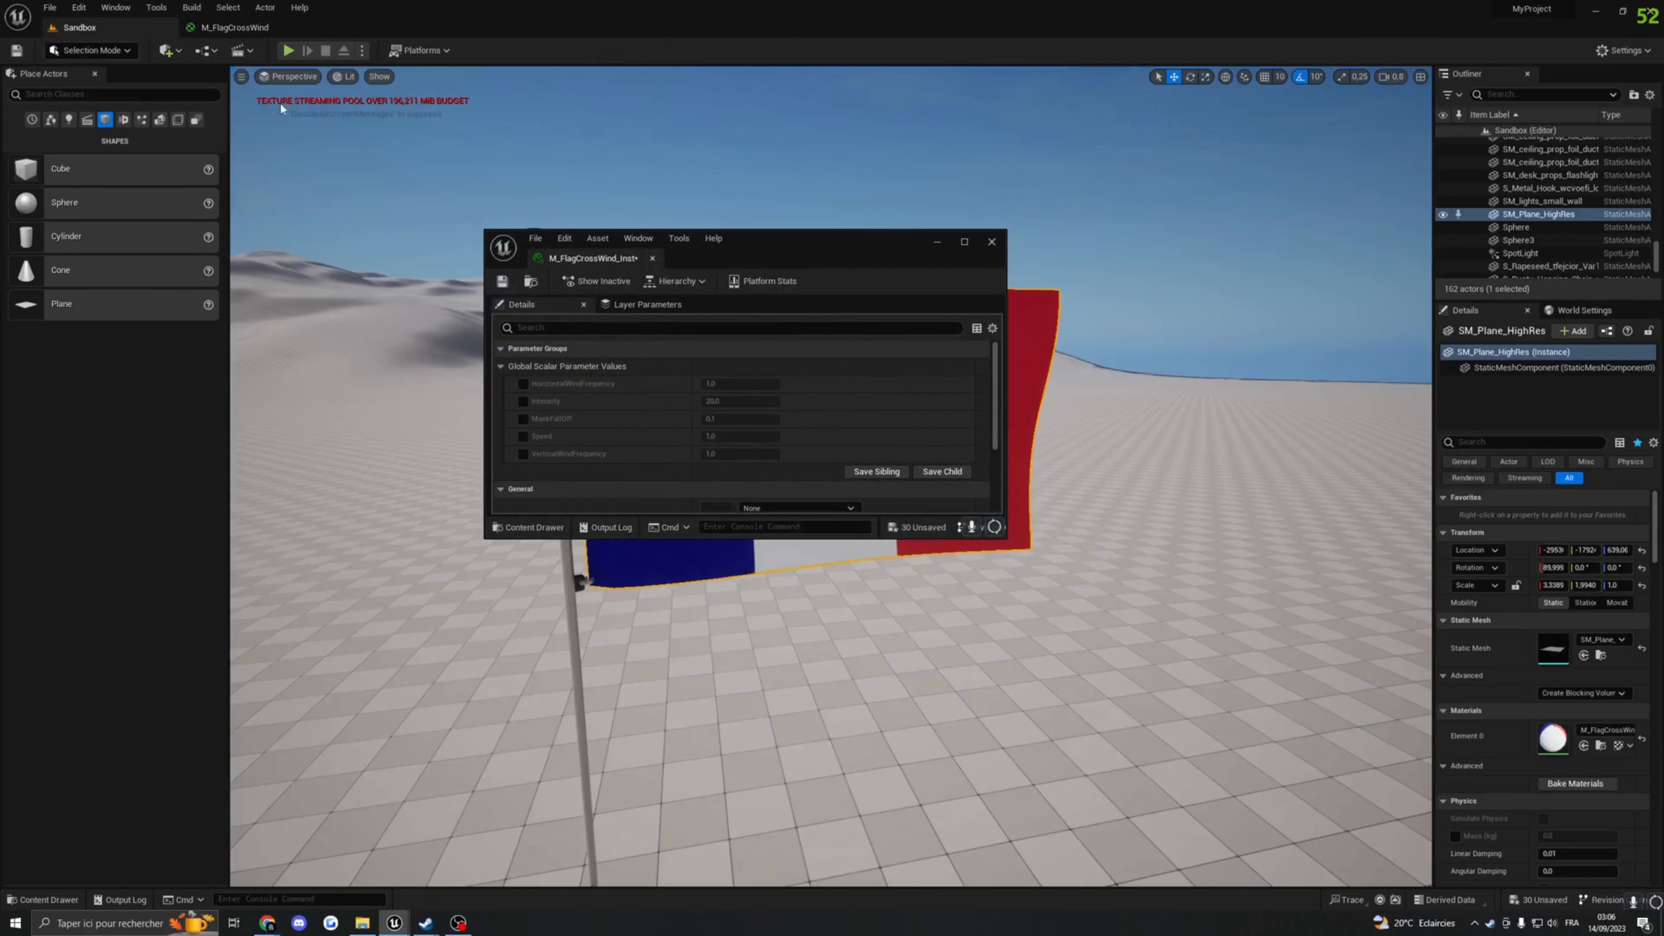
pyautogui.moveTo(790, 251); pyautogui.dragTo(1007, 289)
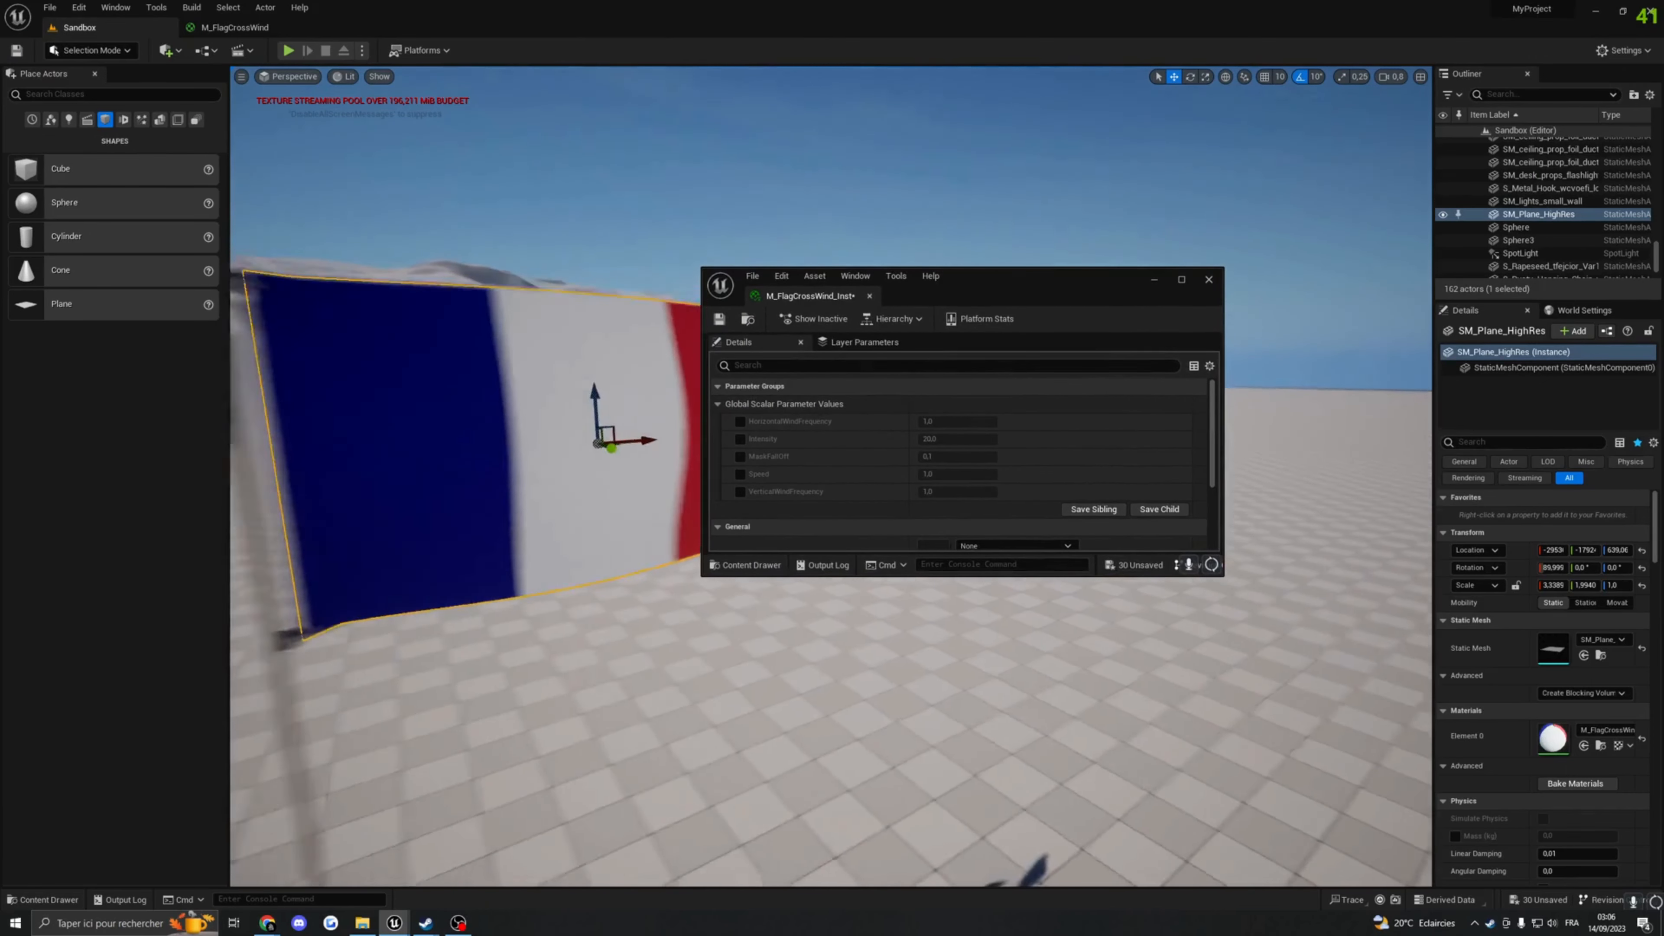
# Step: Enable the Intensity override in the material instance and set it to 100
pyautogui.moveTo(663, 487); pyautogui.dragTo(663, 487, button='right')
pyautogui.press('w')
pyautogui.click(741, 438)
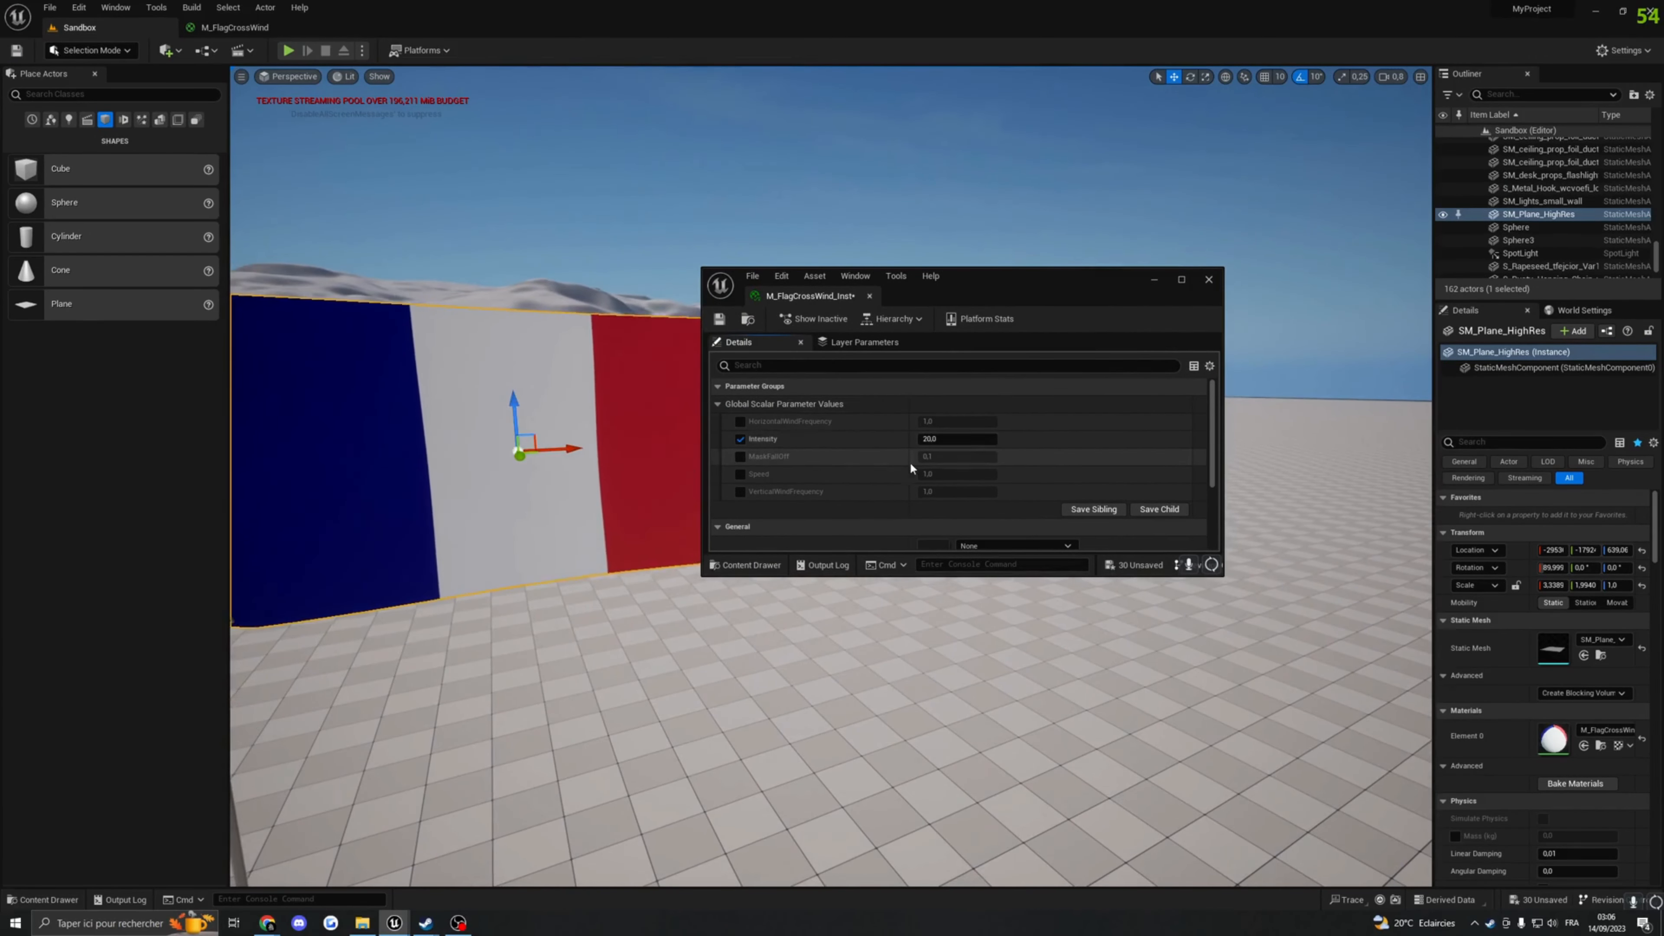
pyautogui.press('a')
pyautogui.moveTo(663, 487); pyautogui.dragTo(794, 477, button='right')
pyautogui.press('d')
pyautogui.press('a')
pyautogui.press('d')
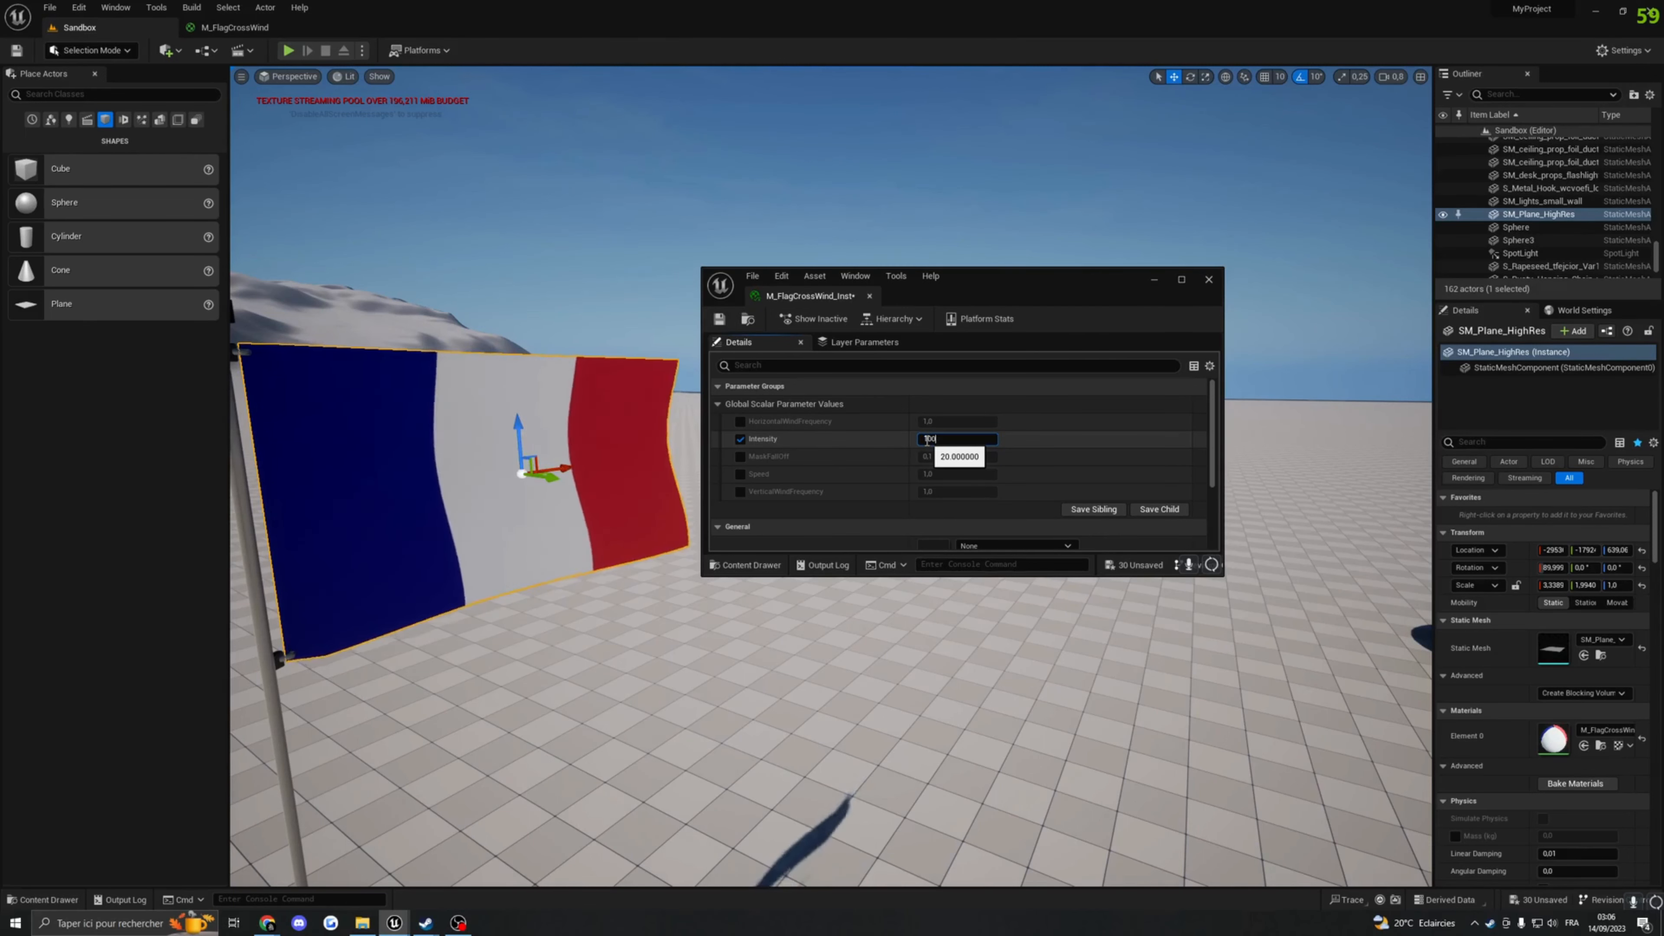
pyautogui.press('Return')
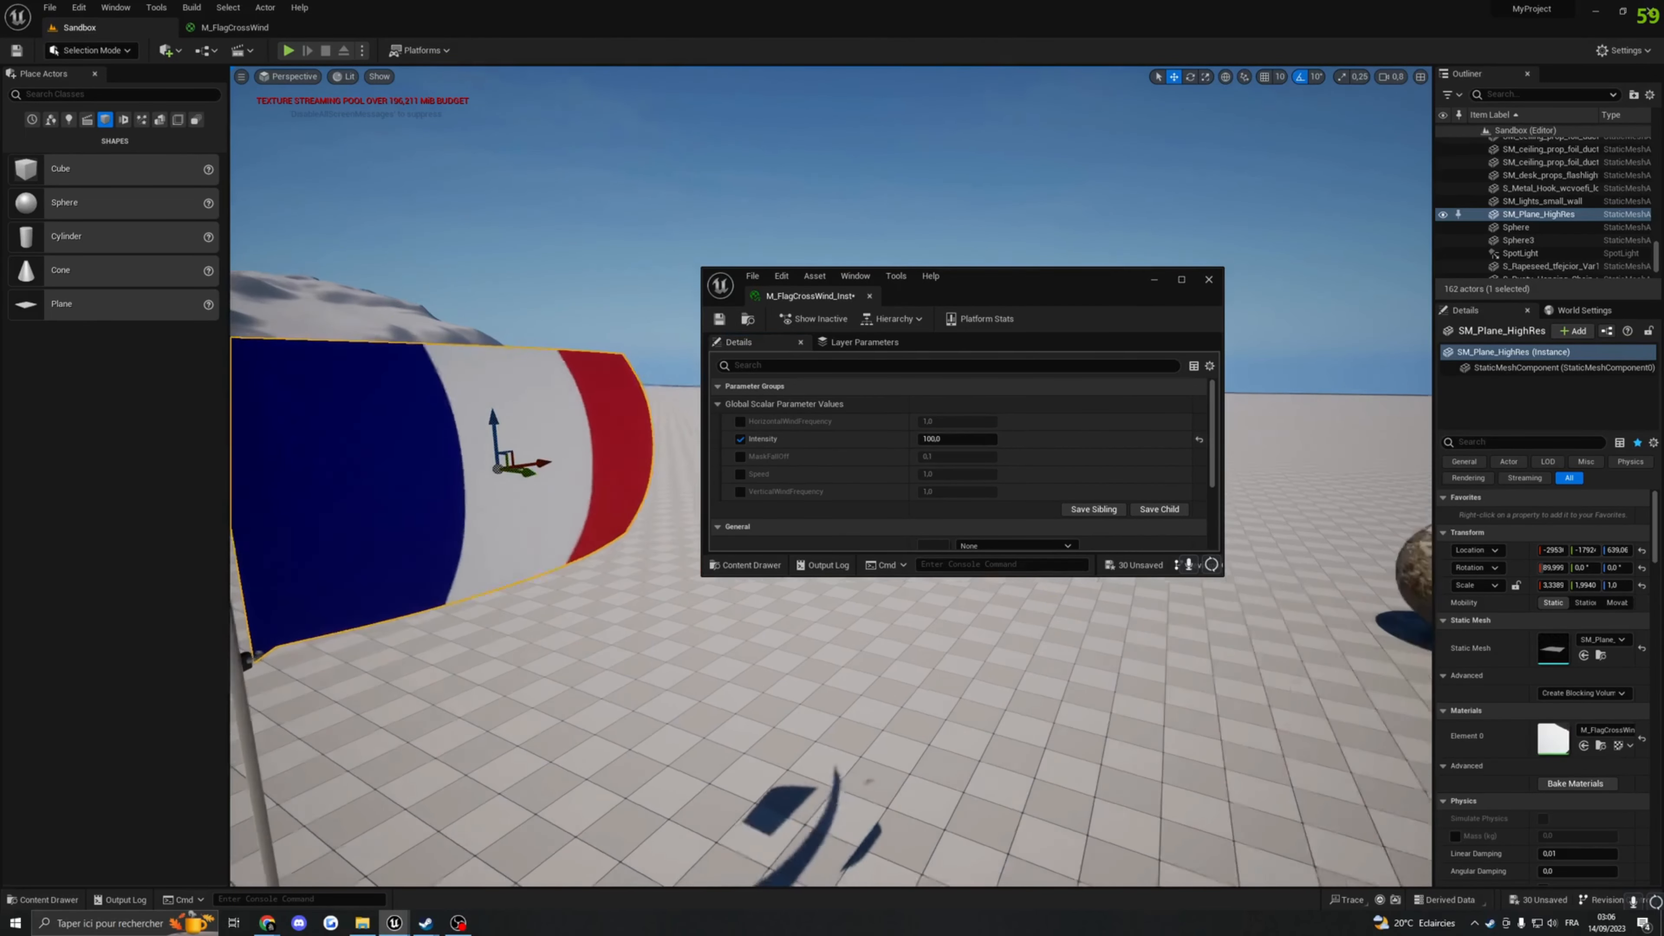
# Step: Check the flag's motion around the pole and set the instance's Intensity to 30
pyautogui.press('a')
pyautogui.press('w')
pyautogui.press('s')
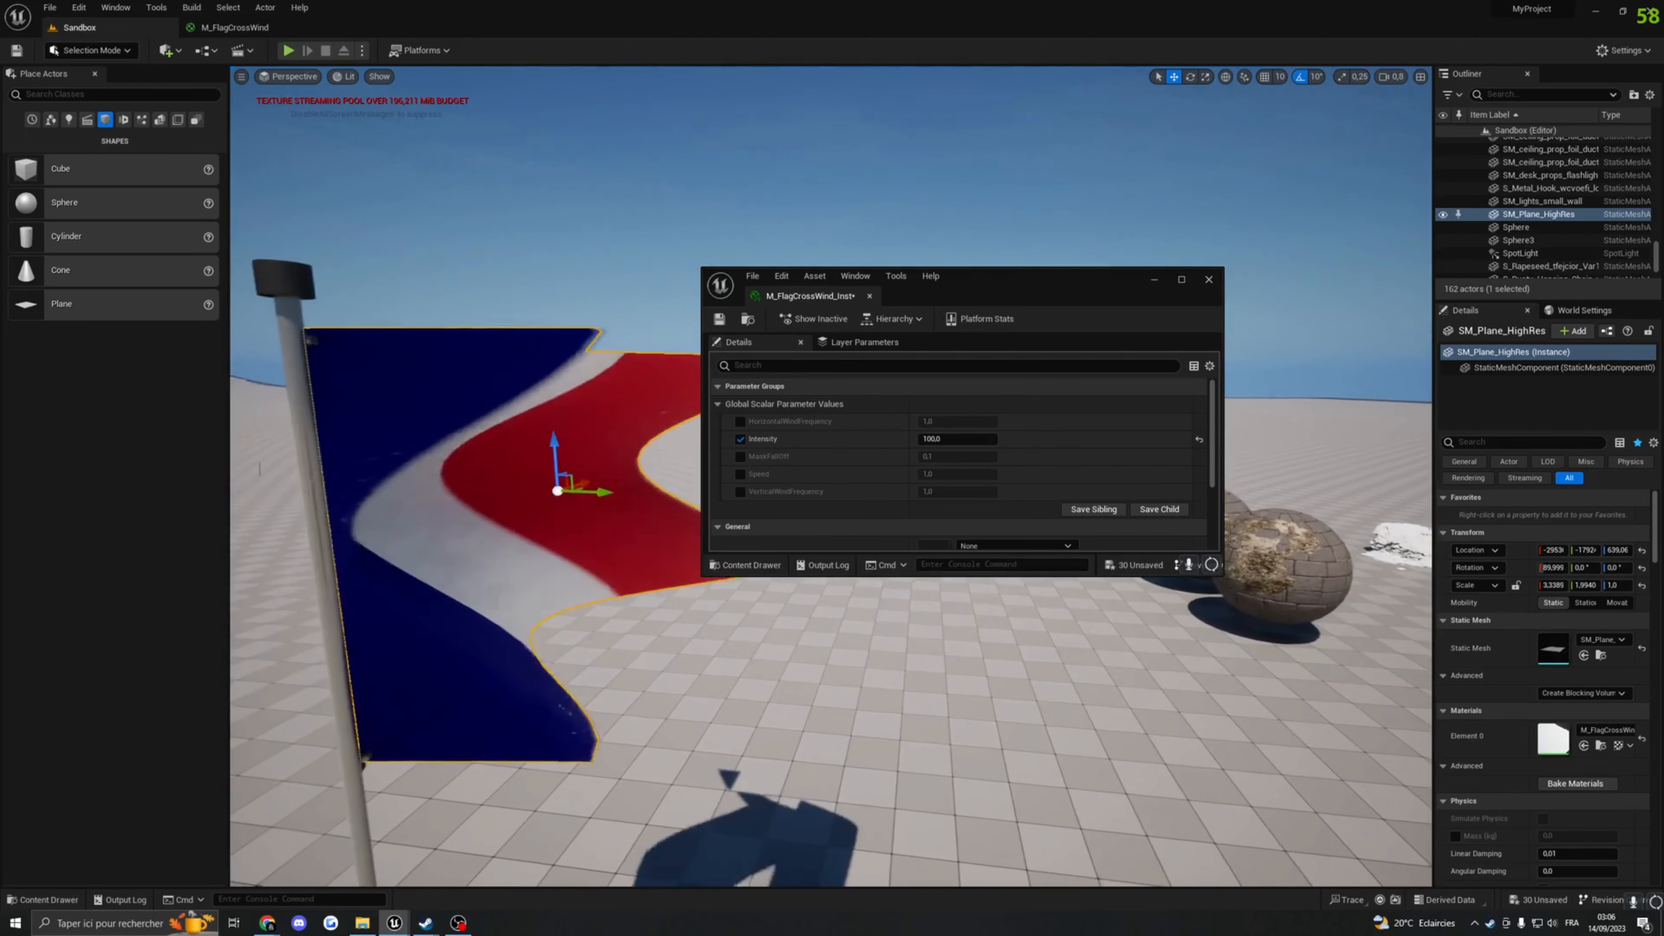
pyautogui.press('w')
pyautogui.press('d')
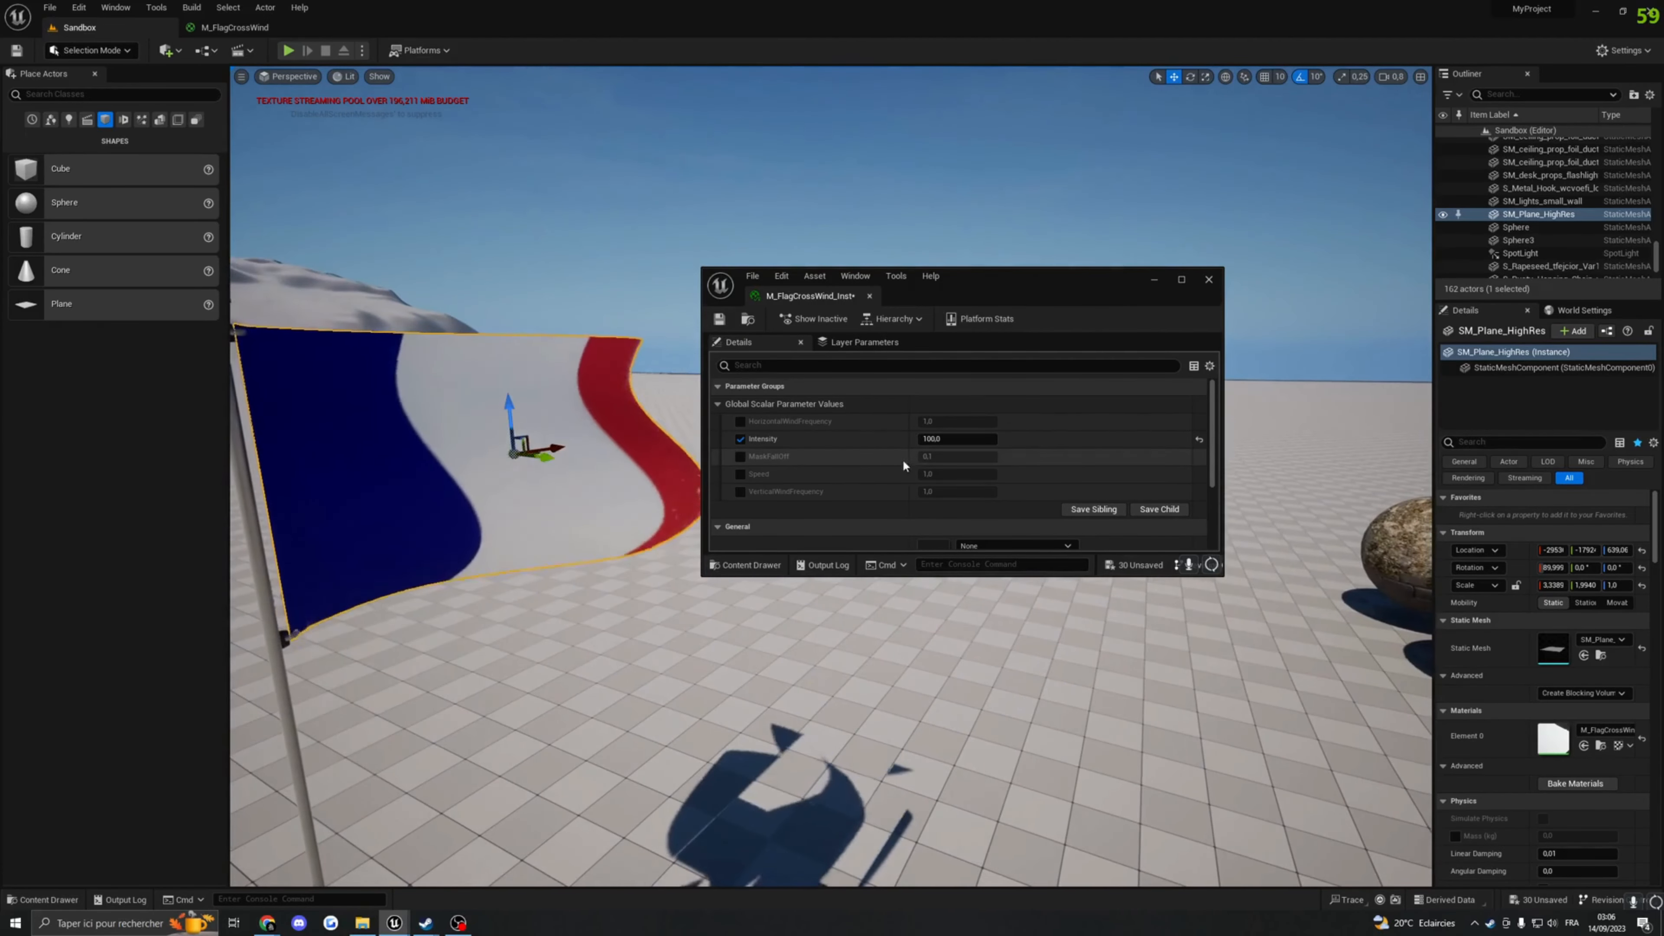
pyautogui.click(930, 443)
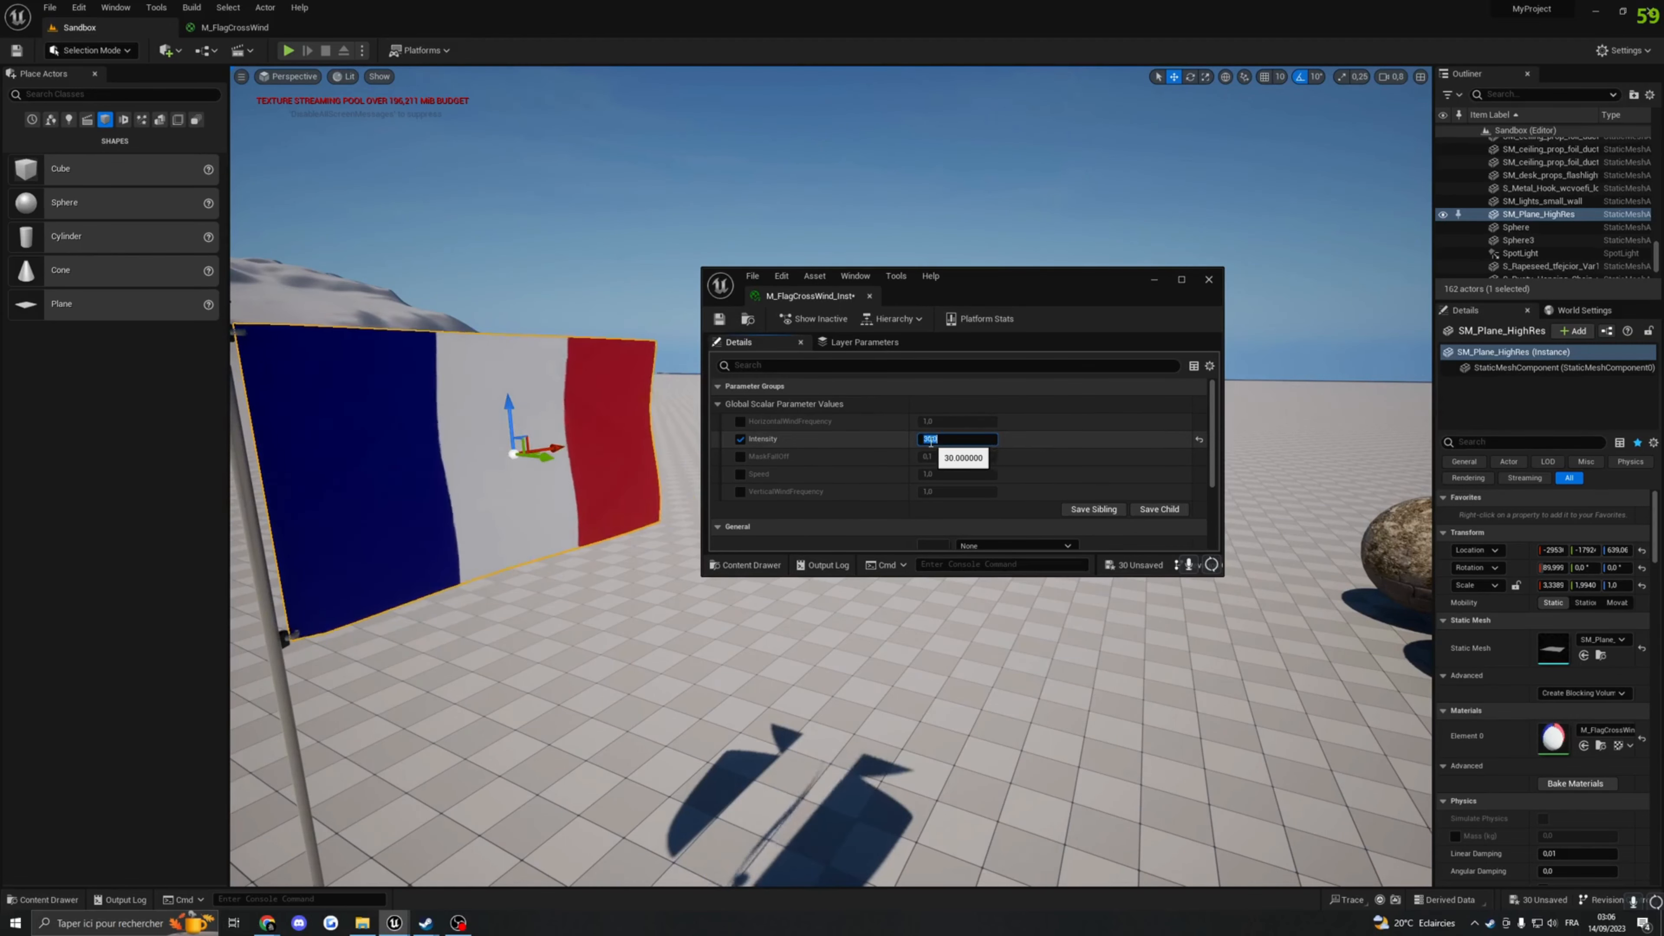
pyautogui.press('Return')
pyautogui.press('w')
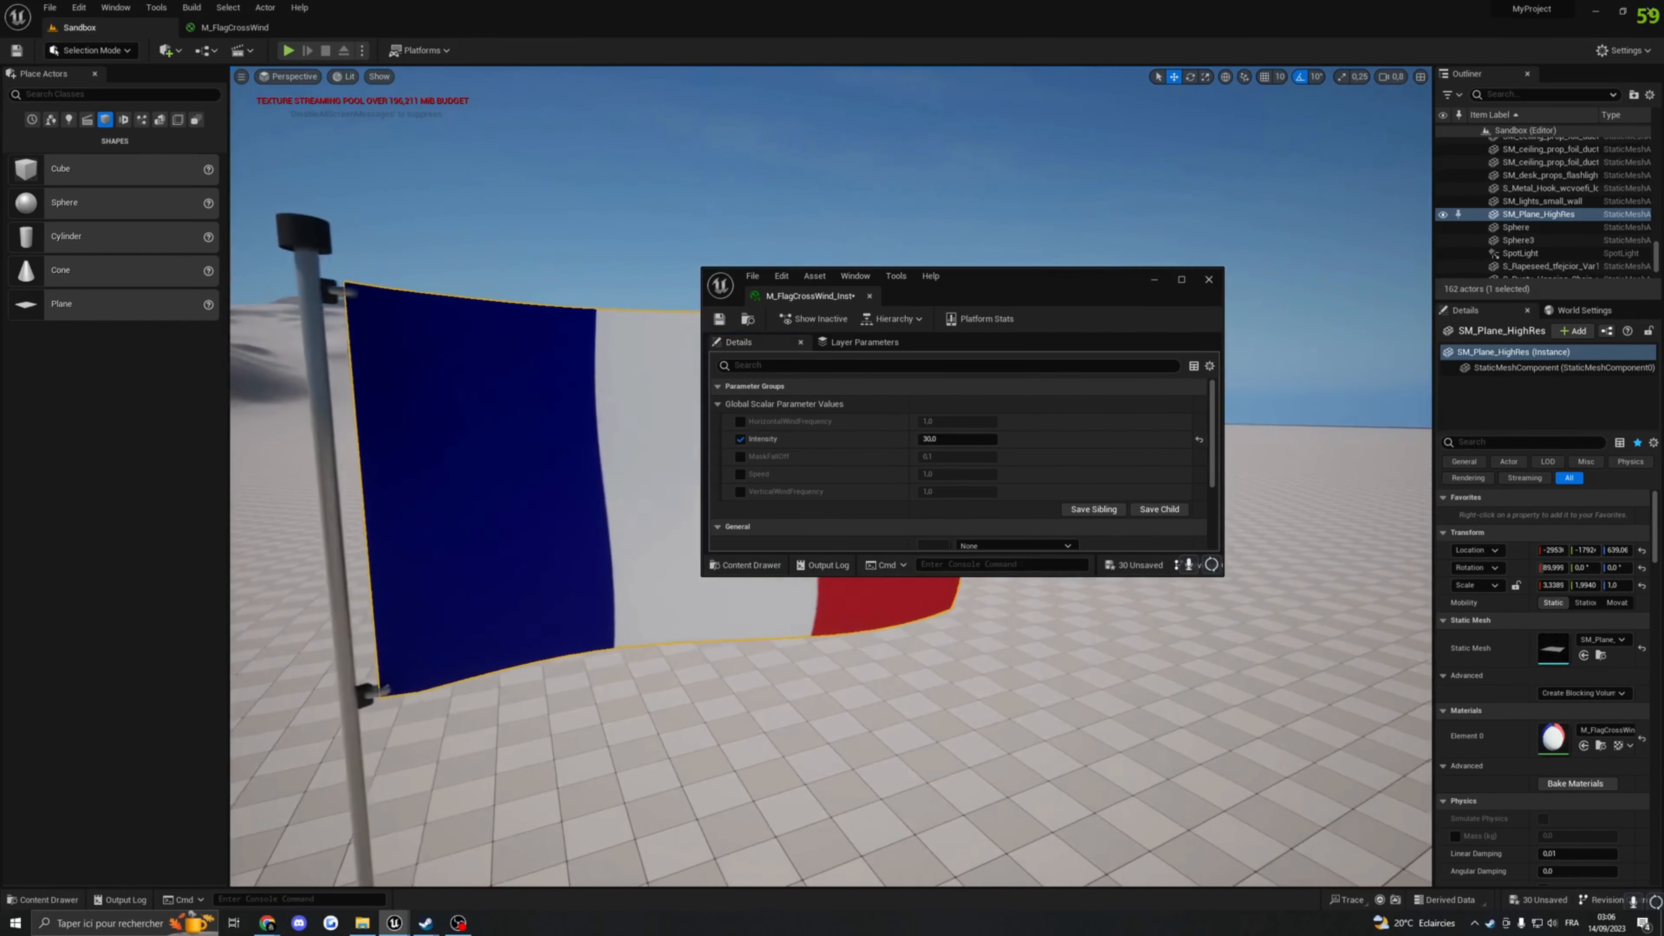
pyautogui.press('s')
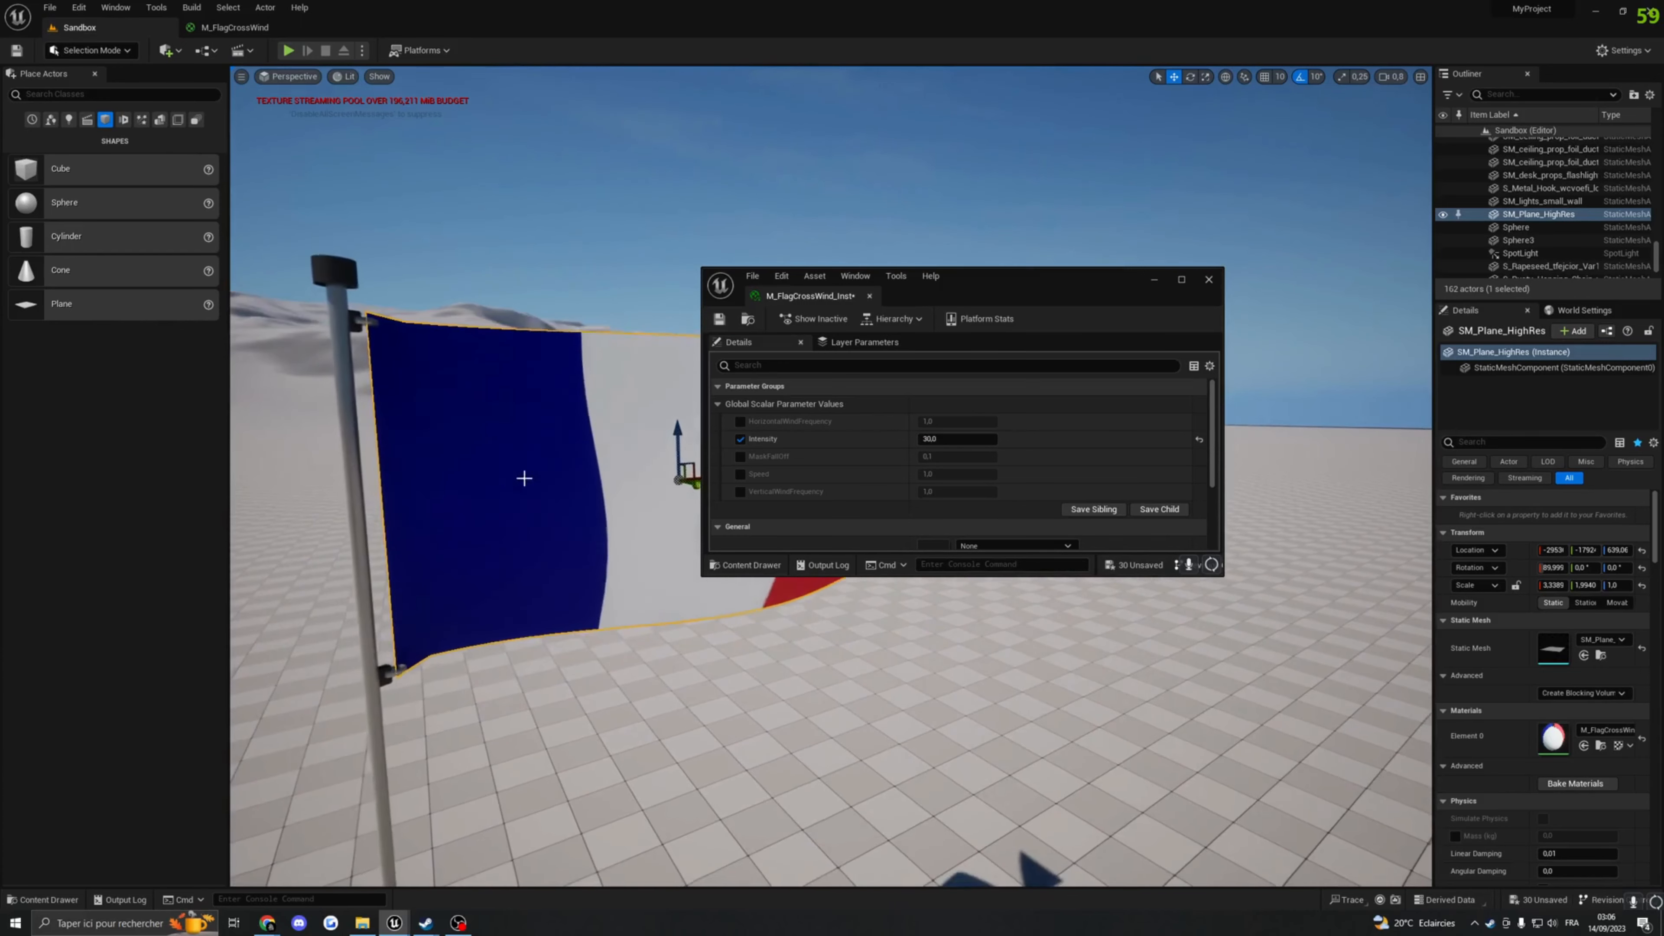
# Step: Enable the HorizontalWindFrequency override, set it to 10 and view the flag from above
pyautogui.click(740, 421)
pyautogui.moveTo(696, 500); pyautogui.dragTo(714, 500, button='right')
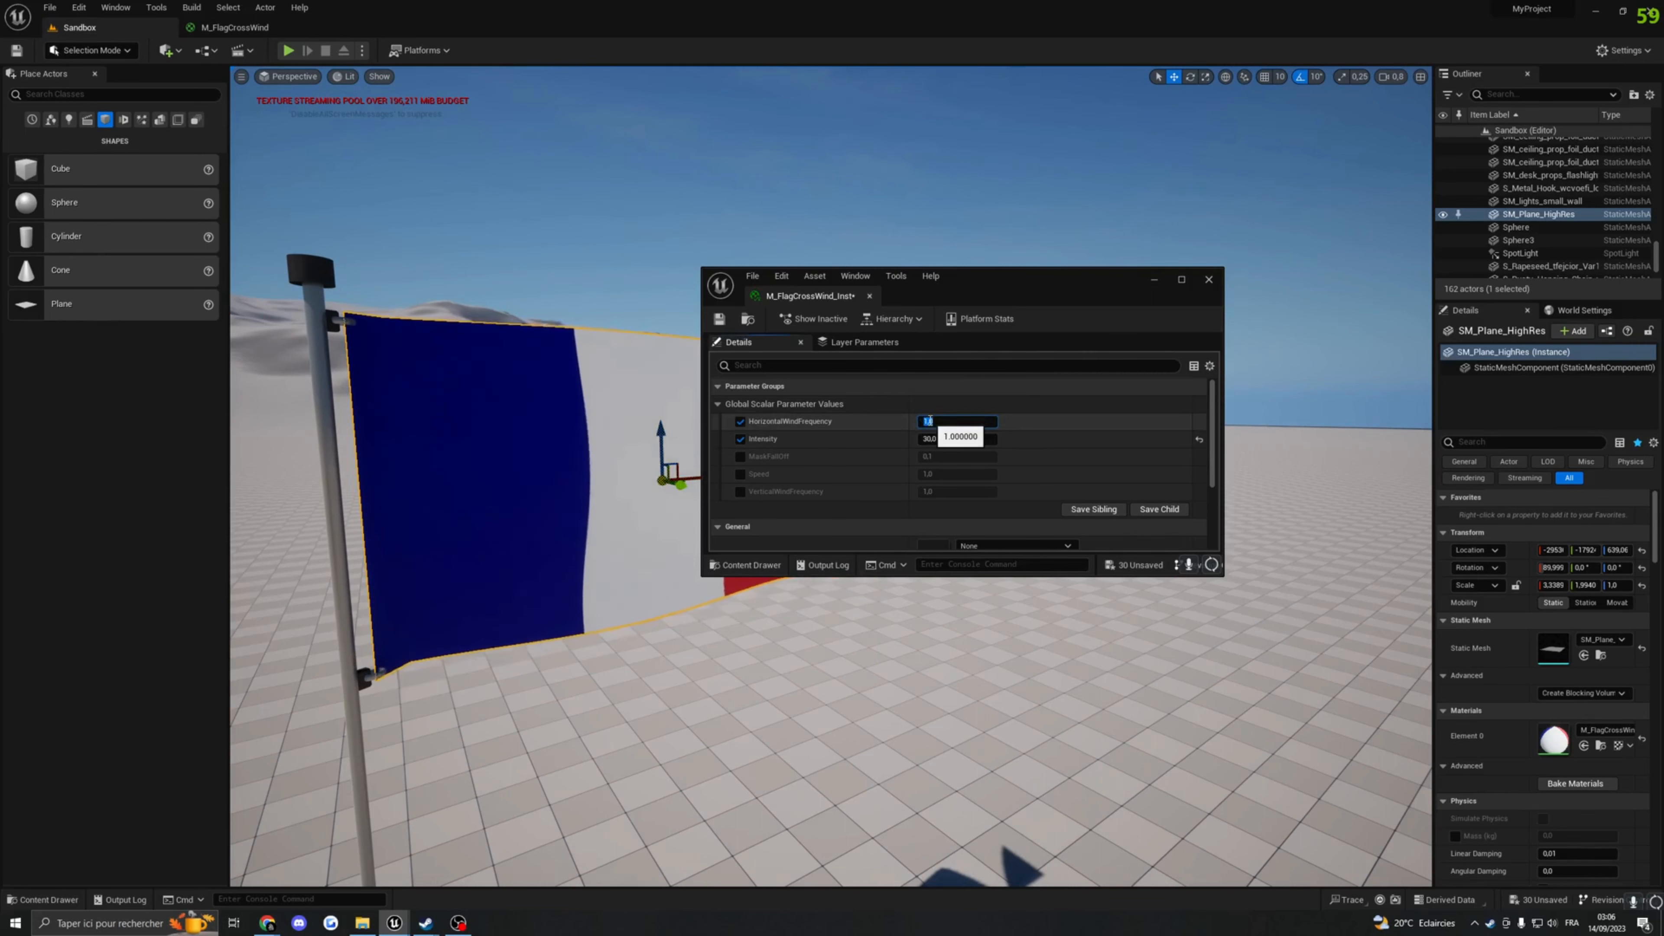
pyautogui.moveTo(681, 498); pyautogui.dragTo(650, 653, button='right')
pyautogui.press('w')
pyautogui.press('e')
pyautogui.click(929, 422)
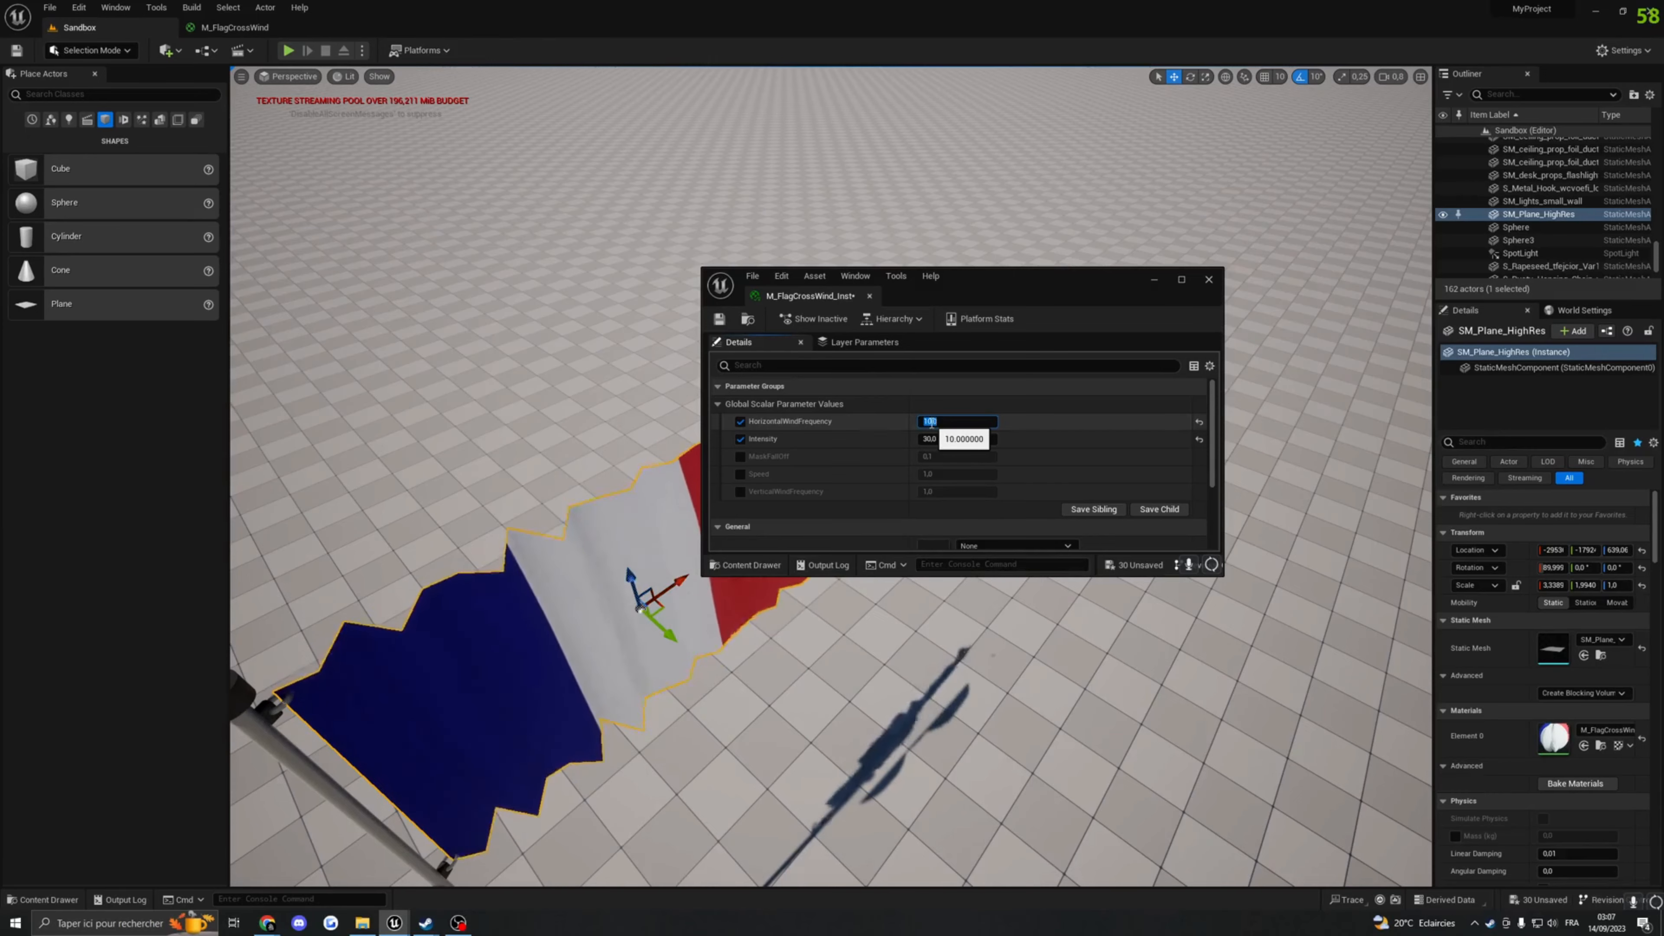
# Step: Try lower HorizontalWindFrequency values, including 2, and settle on 1.5
pyautogui.moveTo(950, 656)
pyautogui.mouseDown(button='right')
pyautogui.moveTo(904, 688)
pyautogui.moveTo(962, 636)
pyautogui.moveTo(957, 689)
pyautogui.moveTo(996, 741)
pyautogui.moveTo(930, 695)
pyautogui.moveTo(930, 629)
pyautogui.mouseUp(button='right')
pyautogui.click(933, 431)
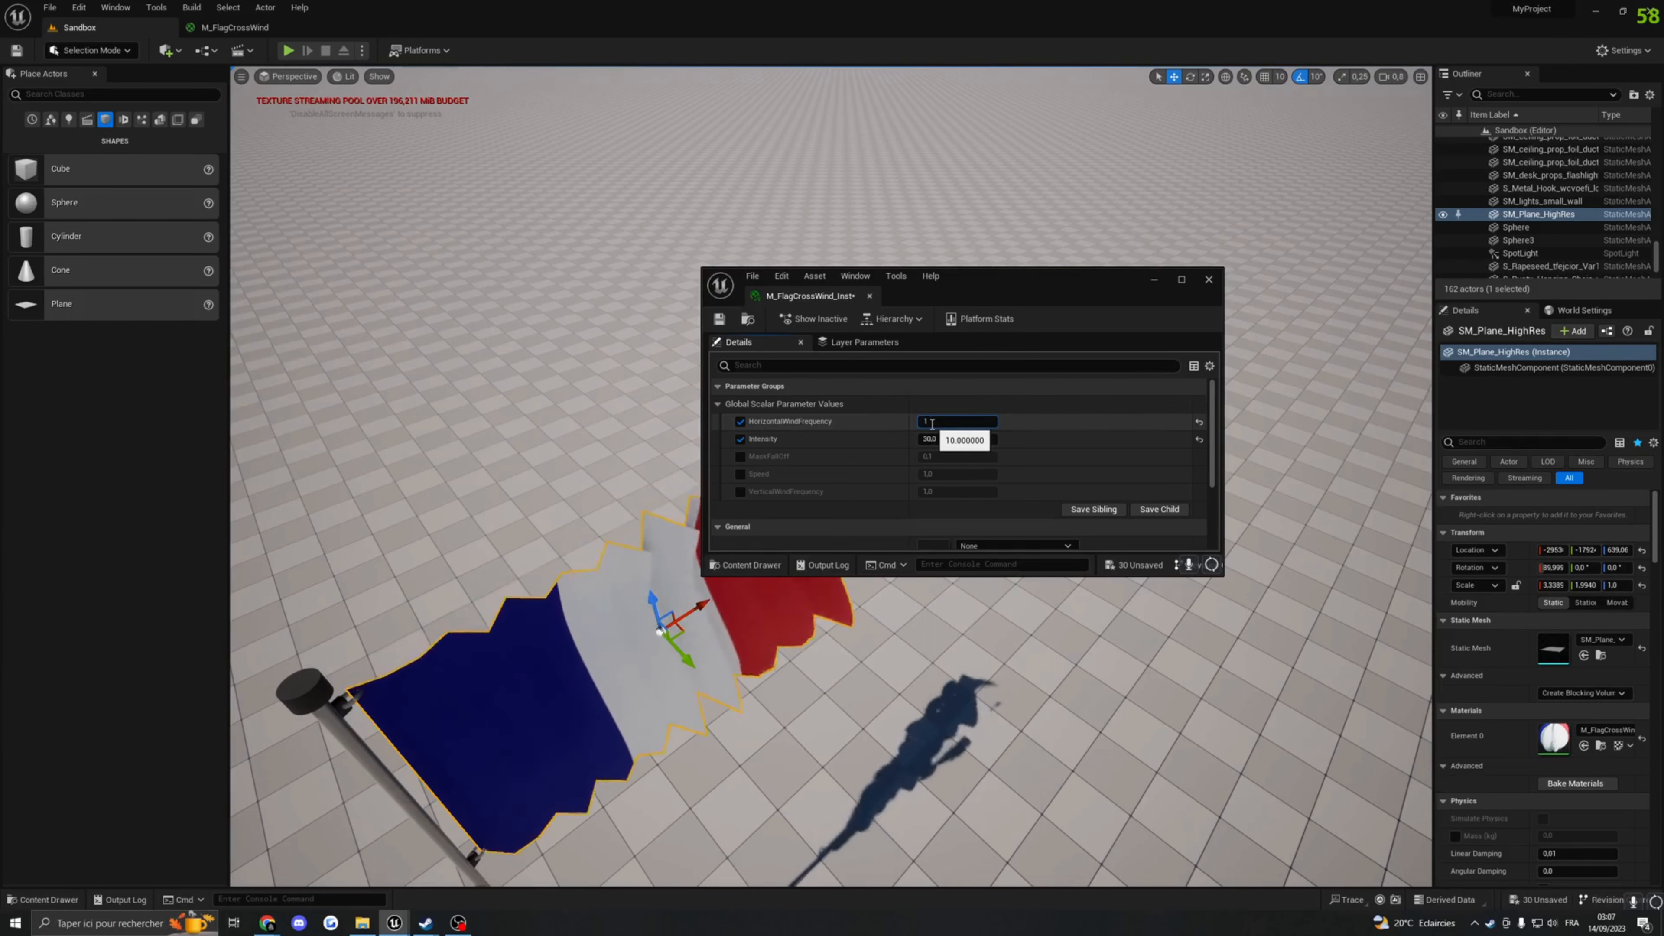
pyautogui.moveTo(931, 655); pyautogui.dragTo(1018, 598, button='right')
pyautogui.click(939, 420)
pyautogui.write('1,5')
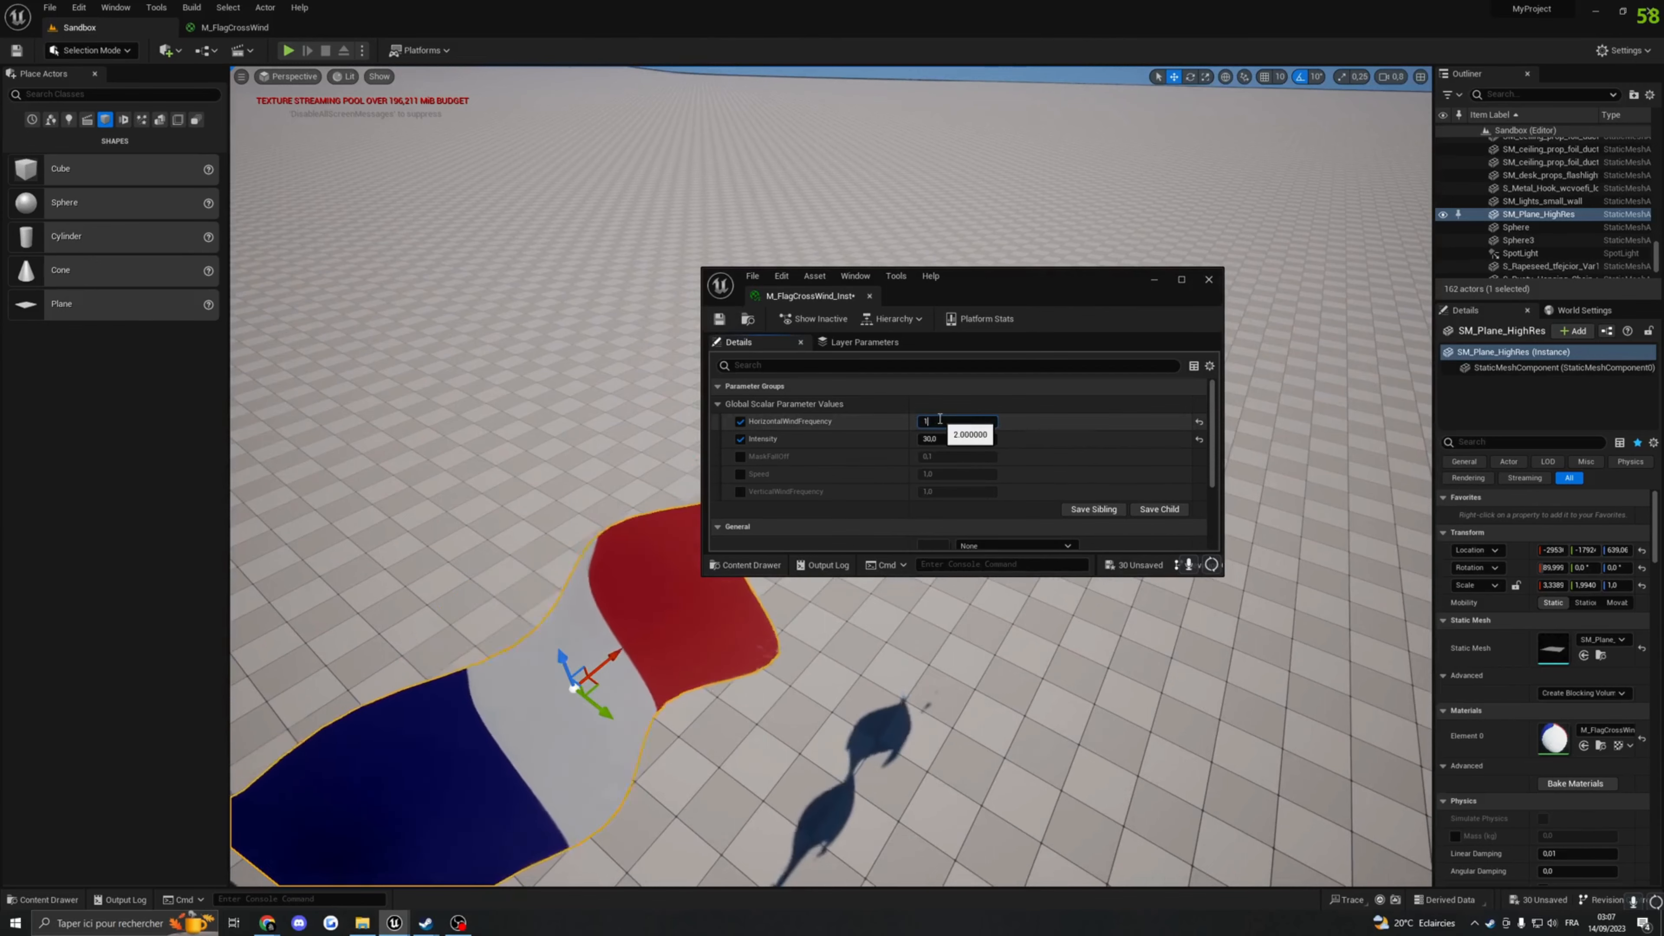
pyautogui.press('Return')
# Step: Enable the MaskFallOff override, set it to 0.20 and check the flag's edge at the pole
pyautogui.moveTo(930, 656); pyautogui.dragTo(807, 621, button='right')
pyautogui.click(739, 457)
pyautogui.press('Return')
pyautogui.click(940, 457)
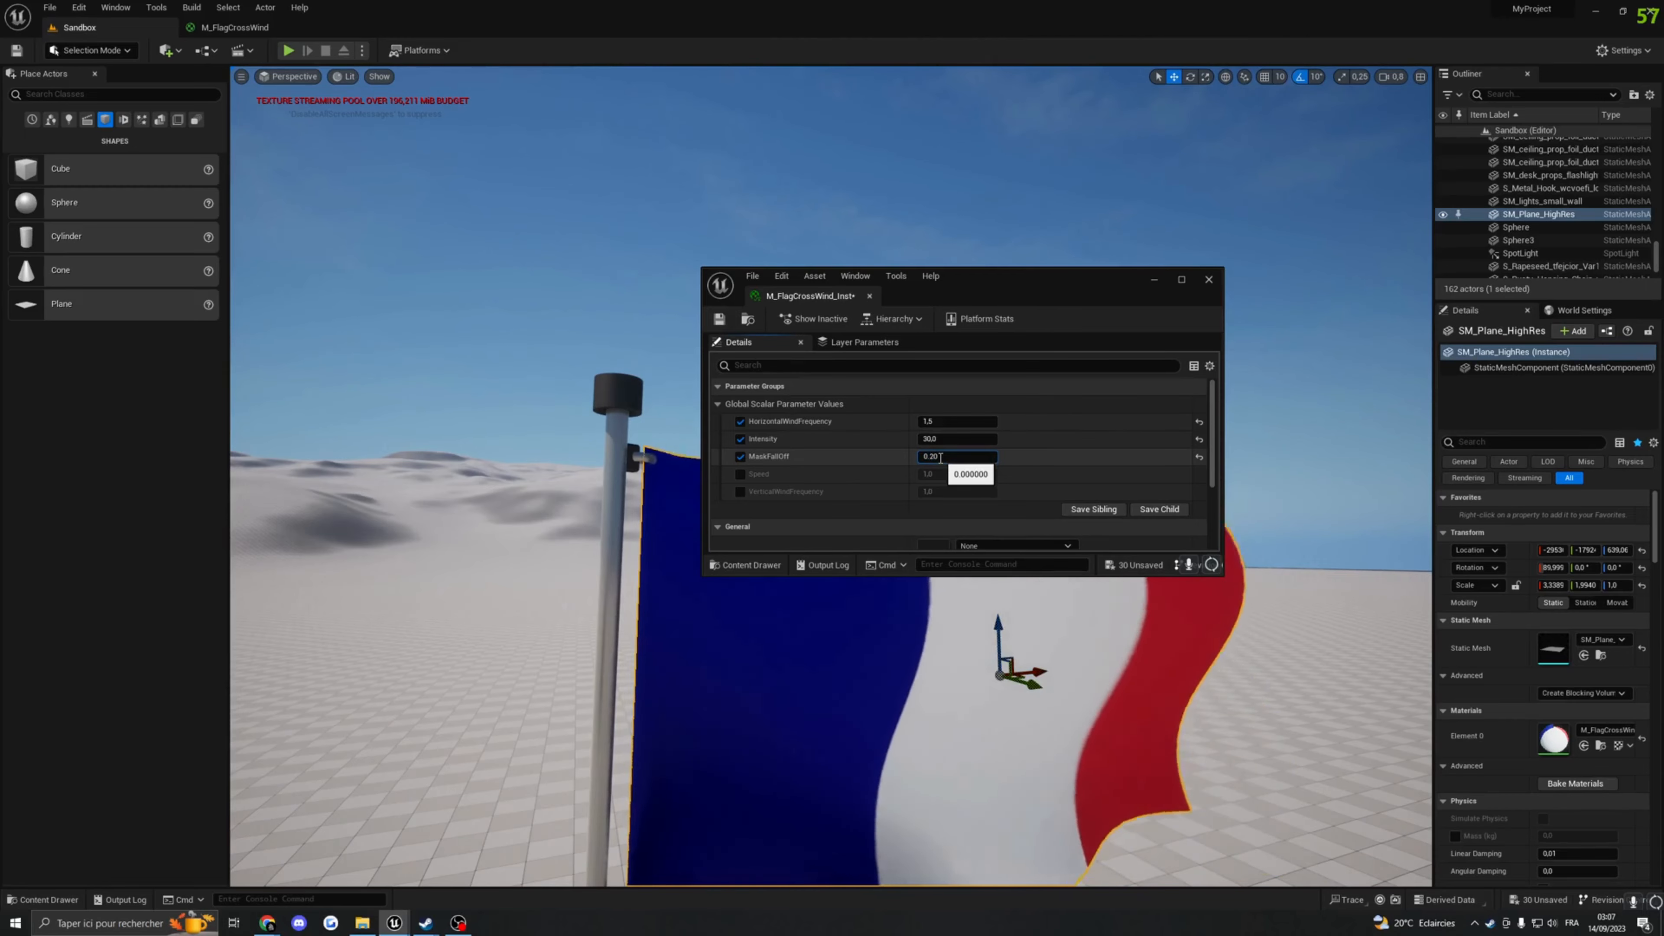
pyautogui.moveTo(852, 623); pyautogui.dragTo(852, 682, button='right')
# Step: Set the instance's MaskFallOff to 2
pyautogui.click(931, 457)
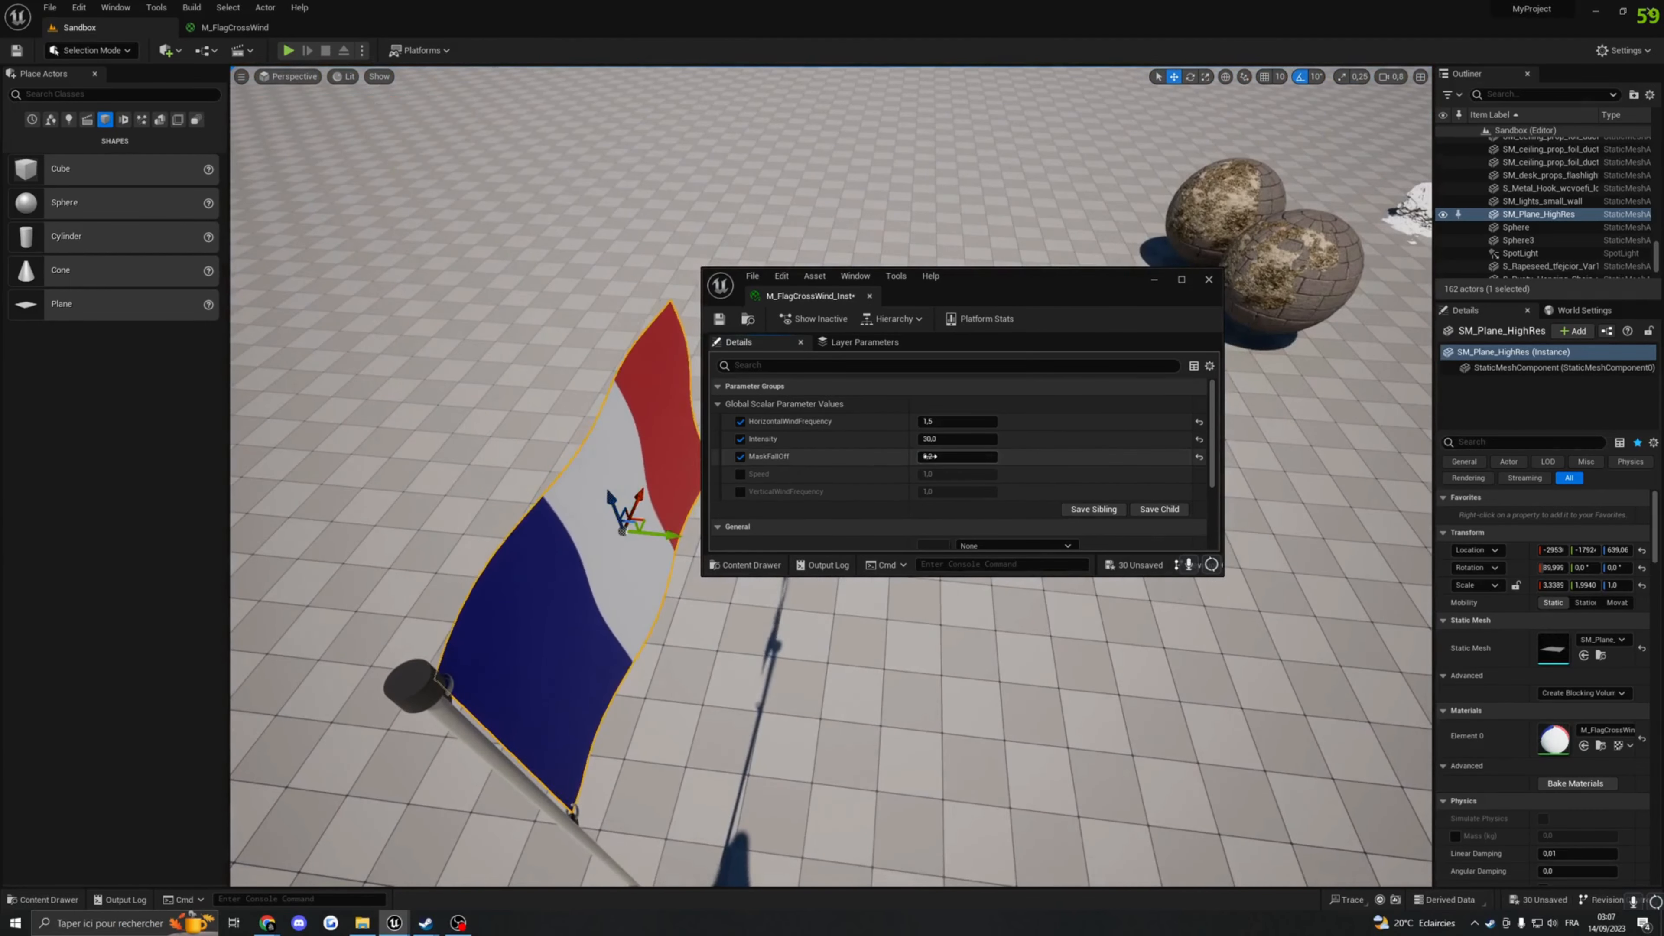
pyautogui.write('2')
pyautogui.press('Return')
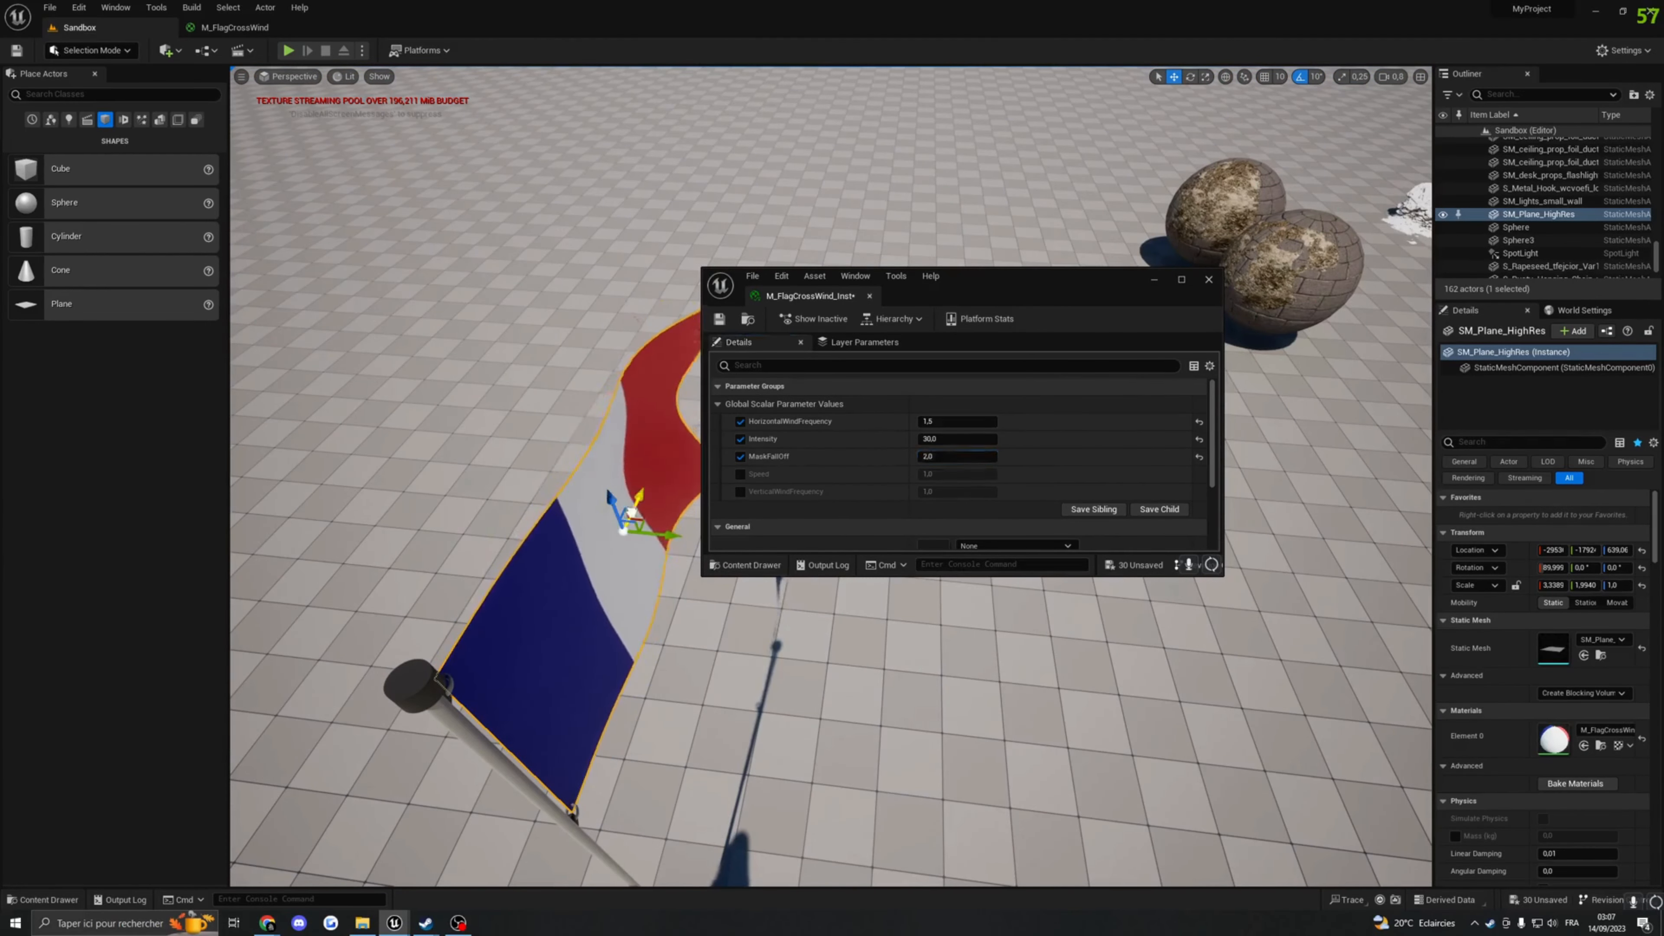
# Step: Set the instance's MaskFallOff to 0.3, then enable the Speed override and try it at 10
pyautogui.moveTo(622, 518); pyautogui.dragTo(555, 565, button='right')
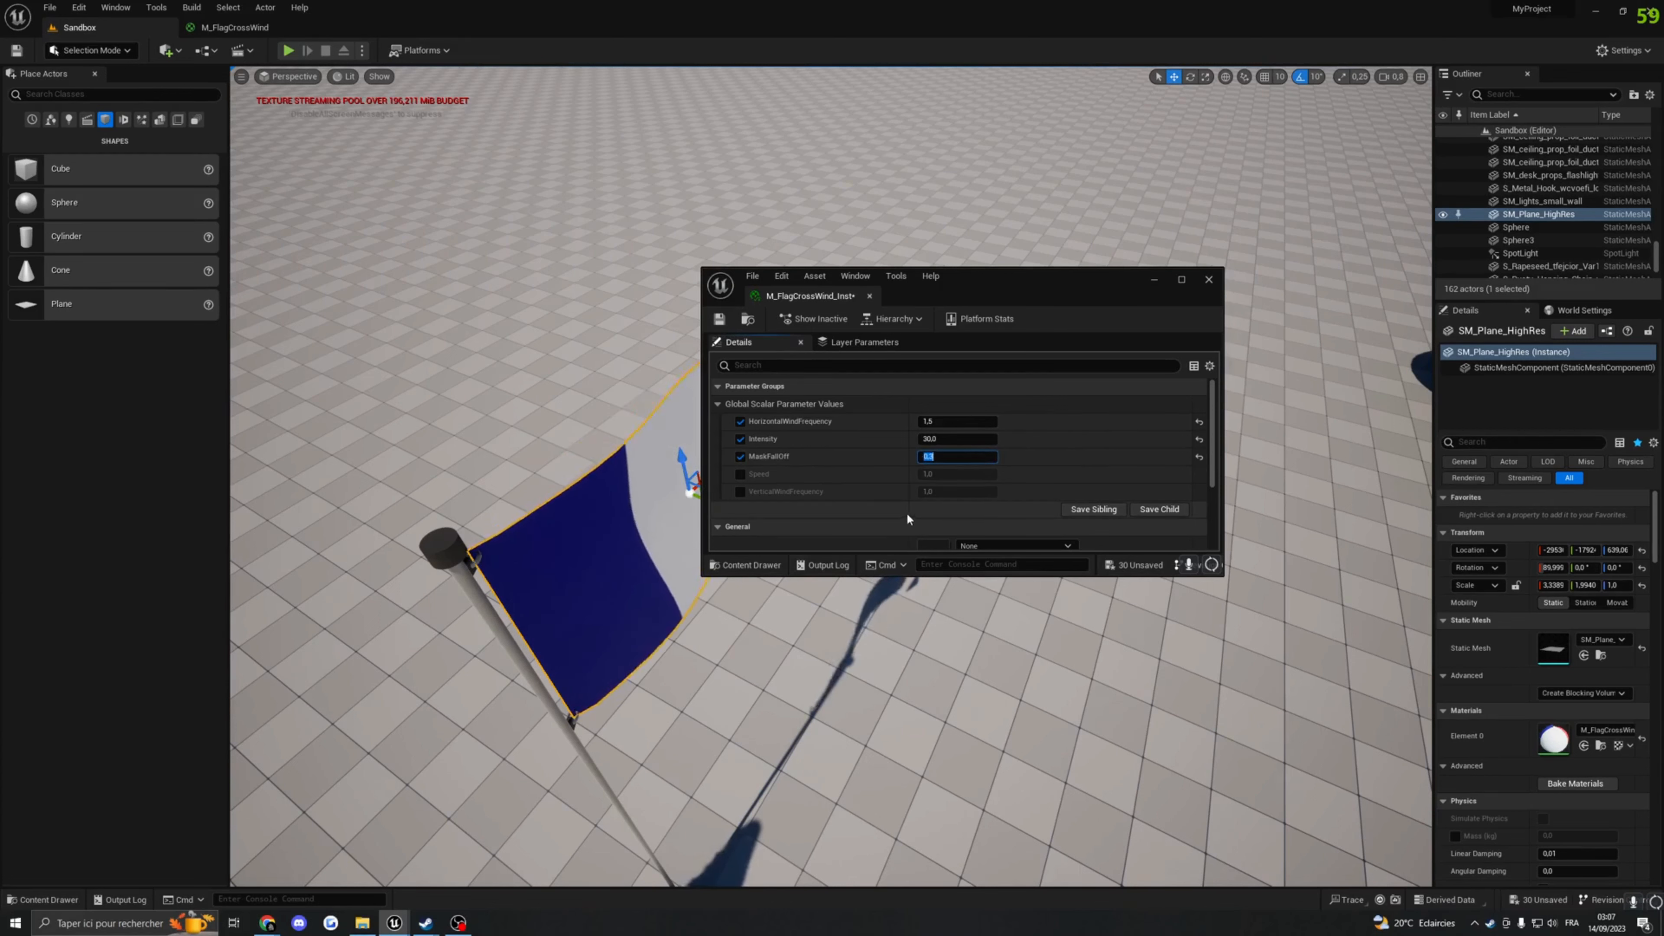
pyautogui.click(740, 473)
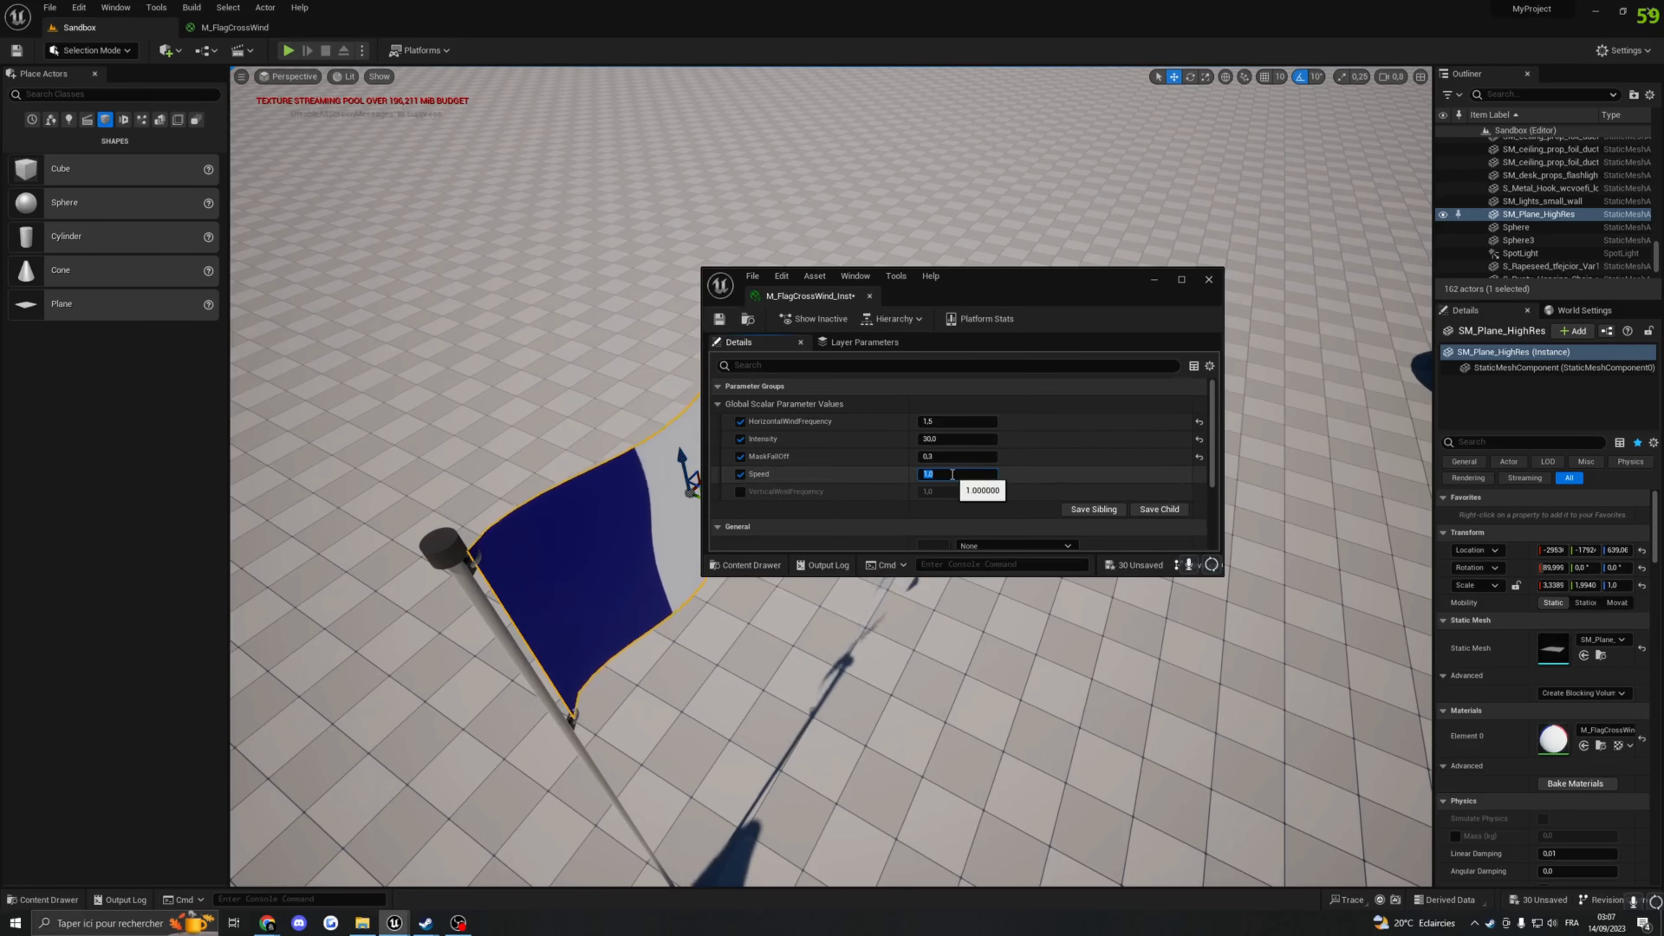
pyautogui.moveTo(655, 498); pyautogui.dragTo(841, 367, button='right')
pyautogui.press('a')
pyautogui.press('a')
pyautogui.press('d')
pyautogui.moveTo(655, 485); pyautogui.dragTo(766, 518, button='right')
pyautogui.press('a')
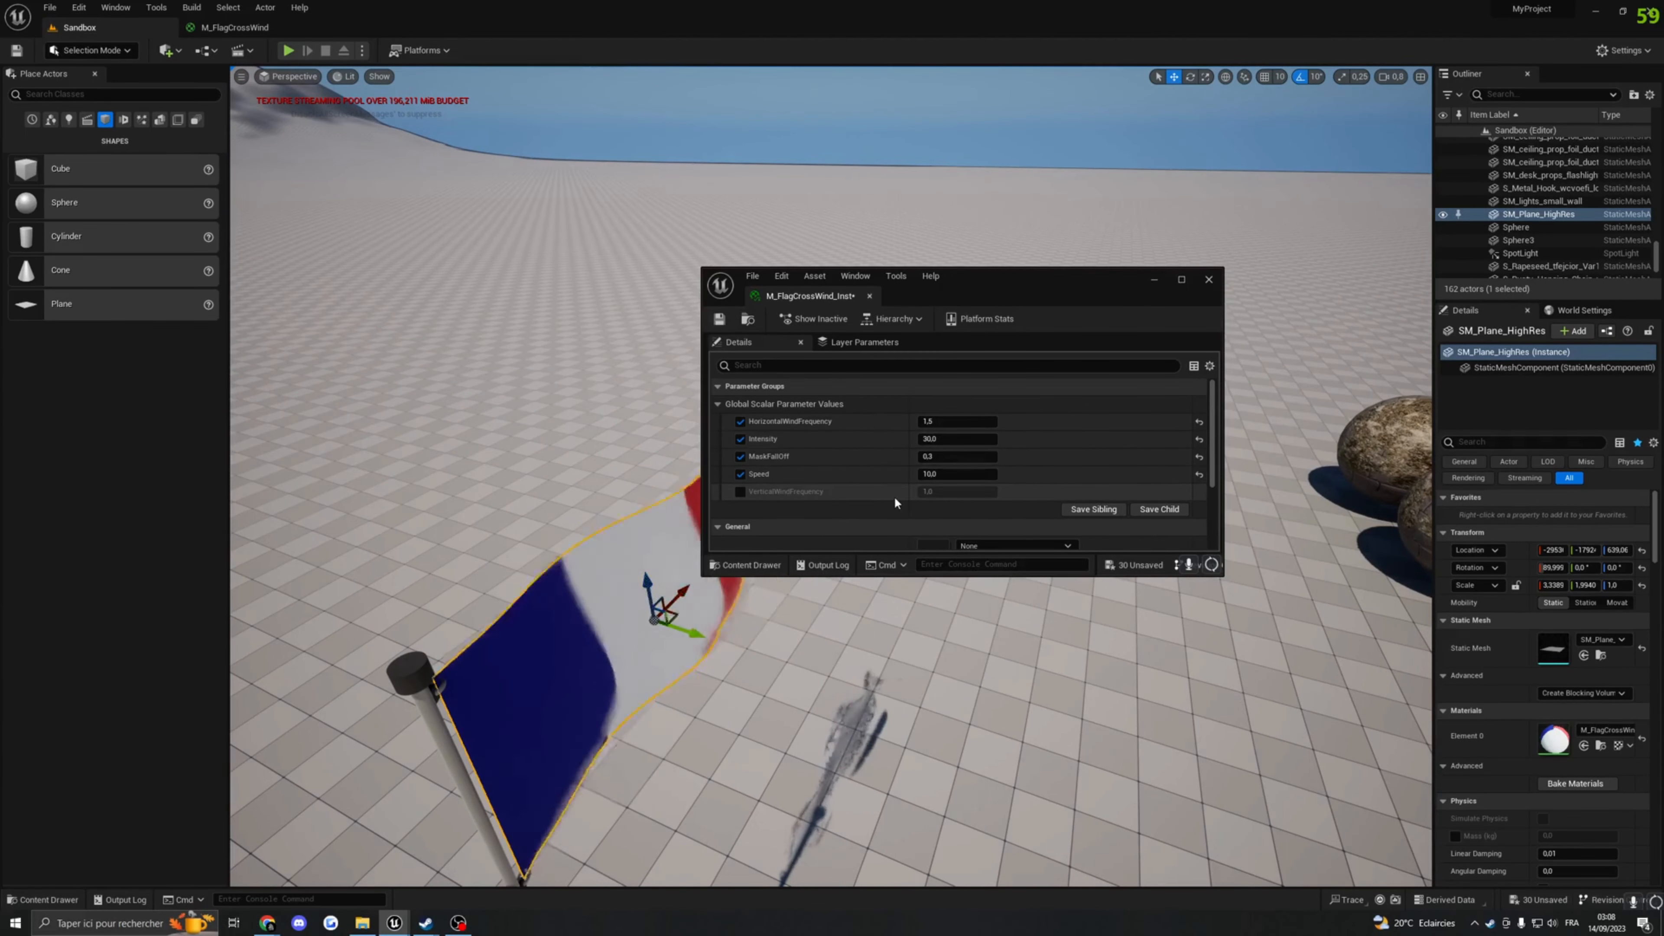
# Step: Set the instance's Speed to 0.7
pyautogui.click(938, 474)
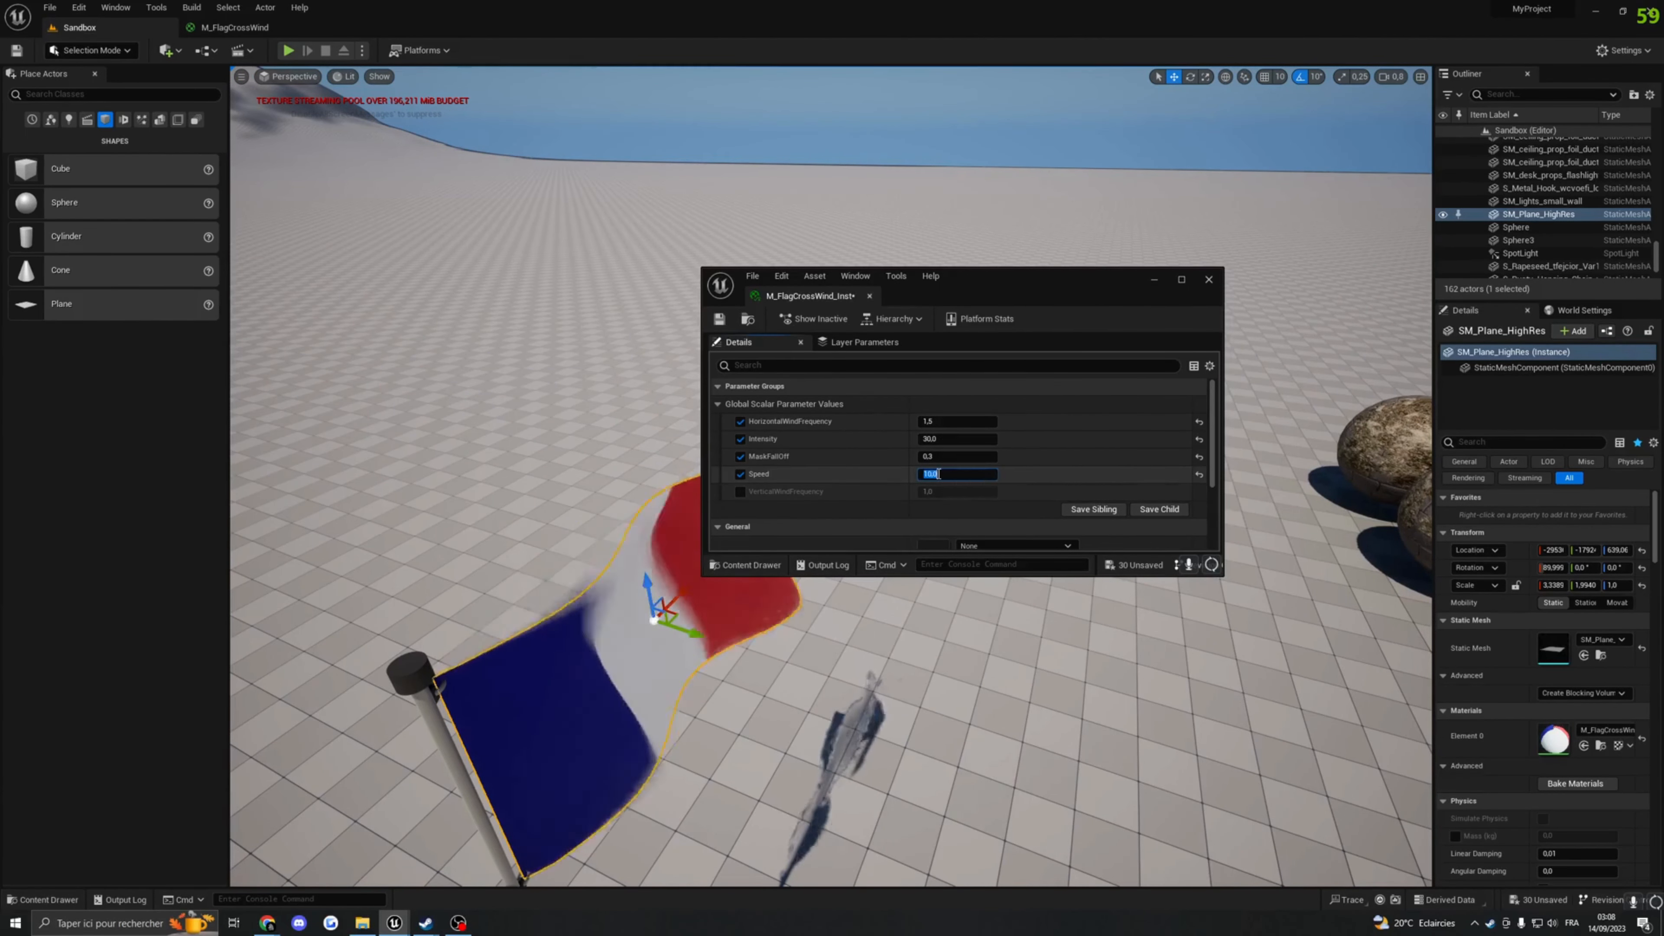
pyautogui.write('0.7')
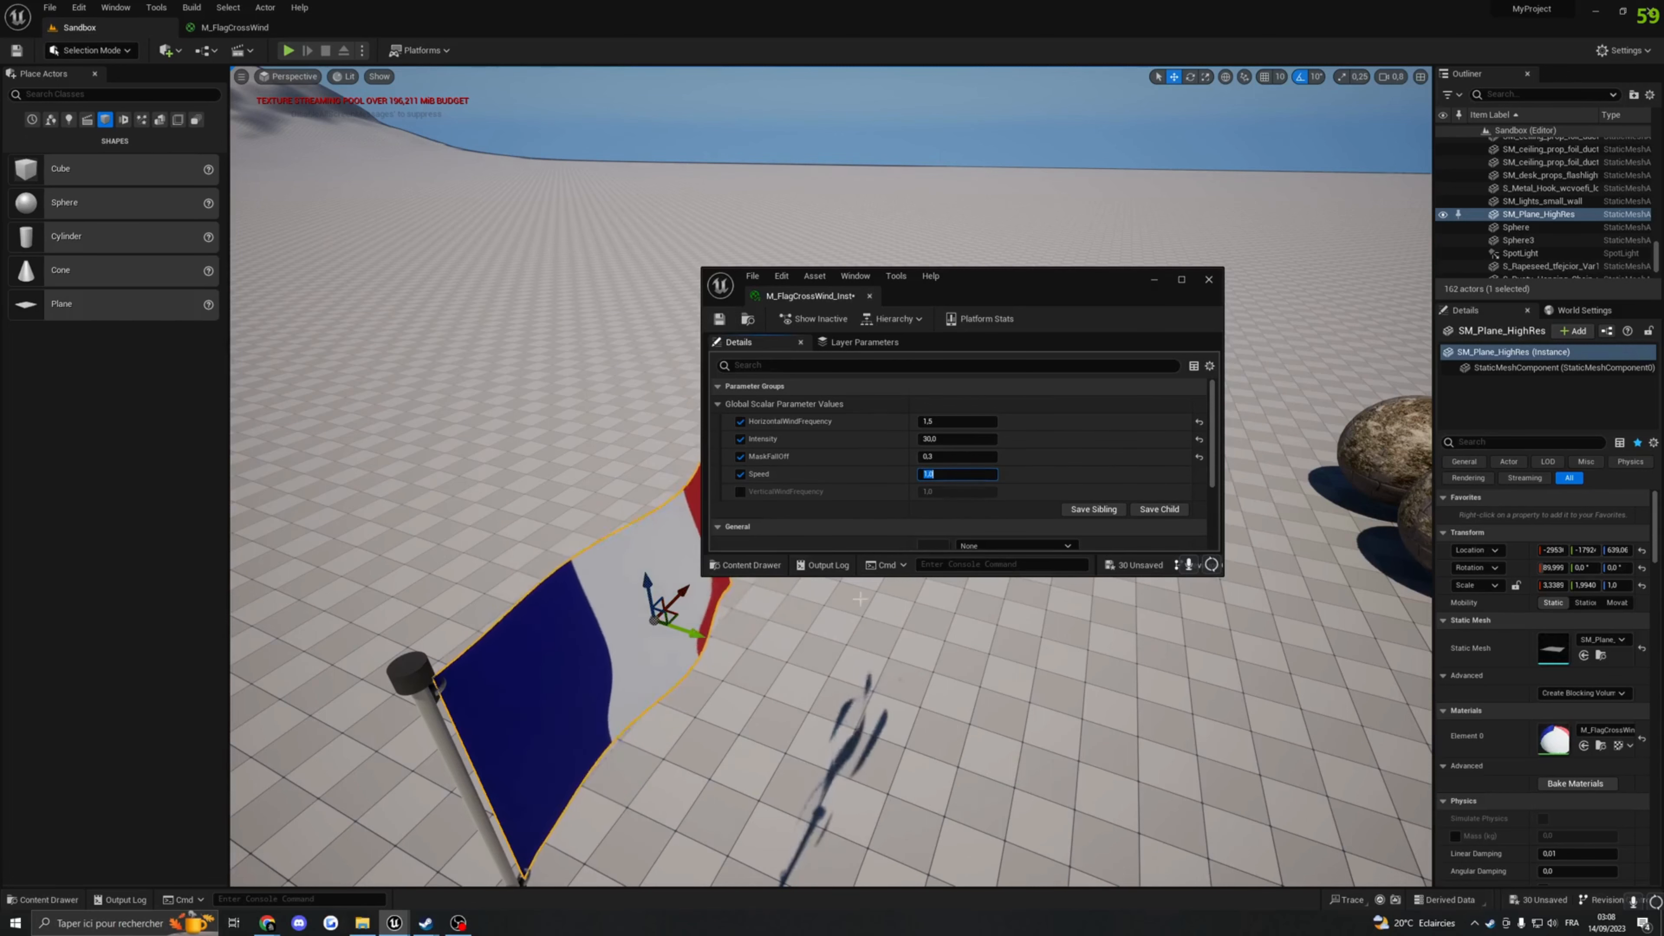
pyautogui.press('Return')
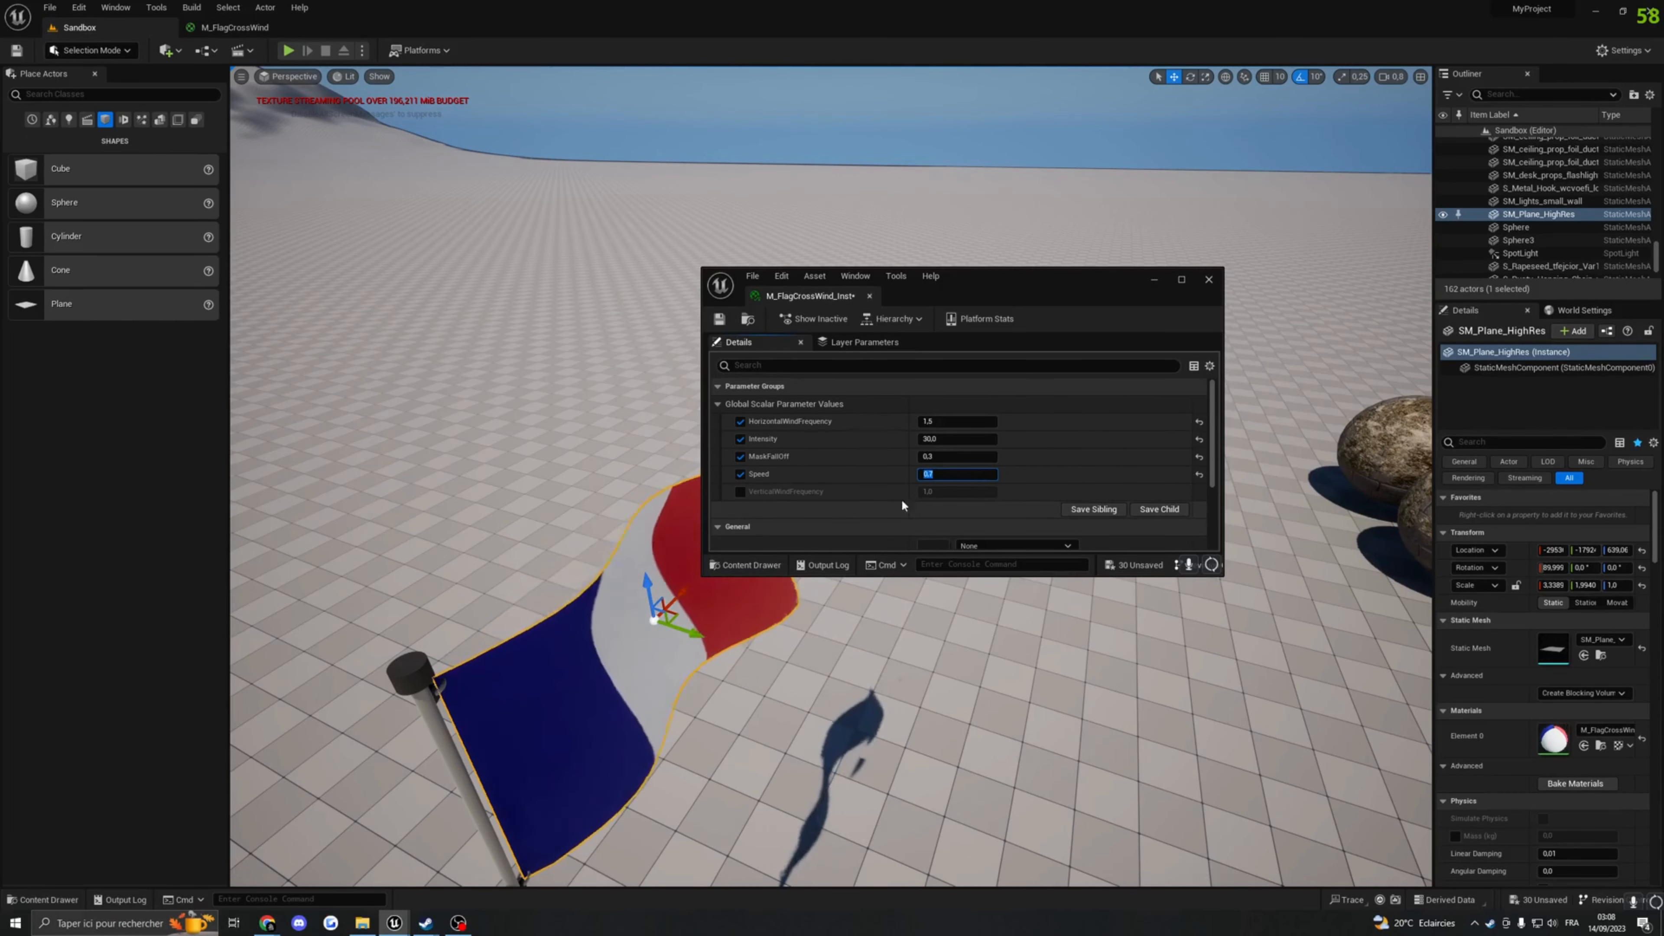
# Step: Enable the VerticalWindFrequency override, try 10 while viewing the flag edge-on, and return it to 1
pyautogui.moveTo(656, 491); pyautogui.dragTo(563, 360, button='right')
pyautogui.click(740, 491)
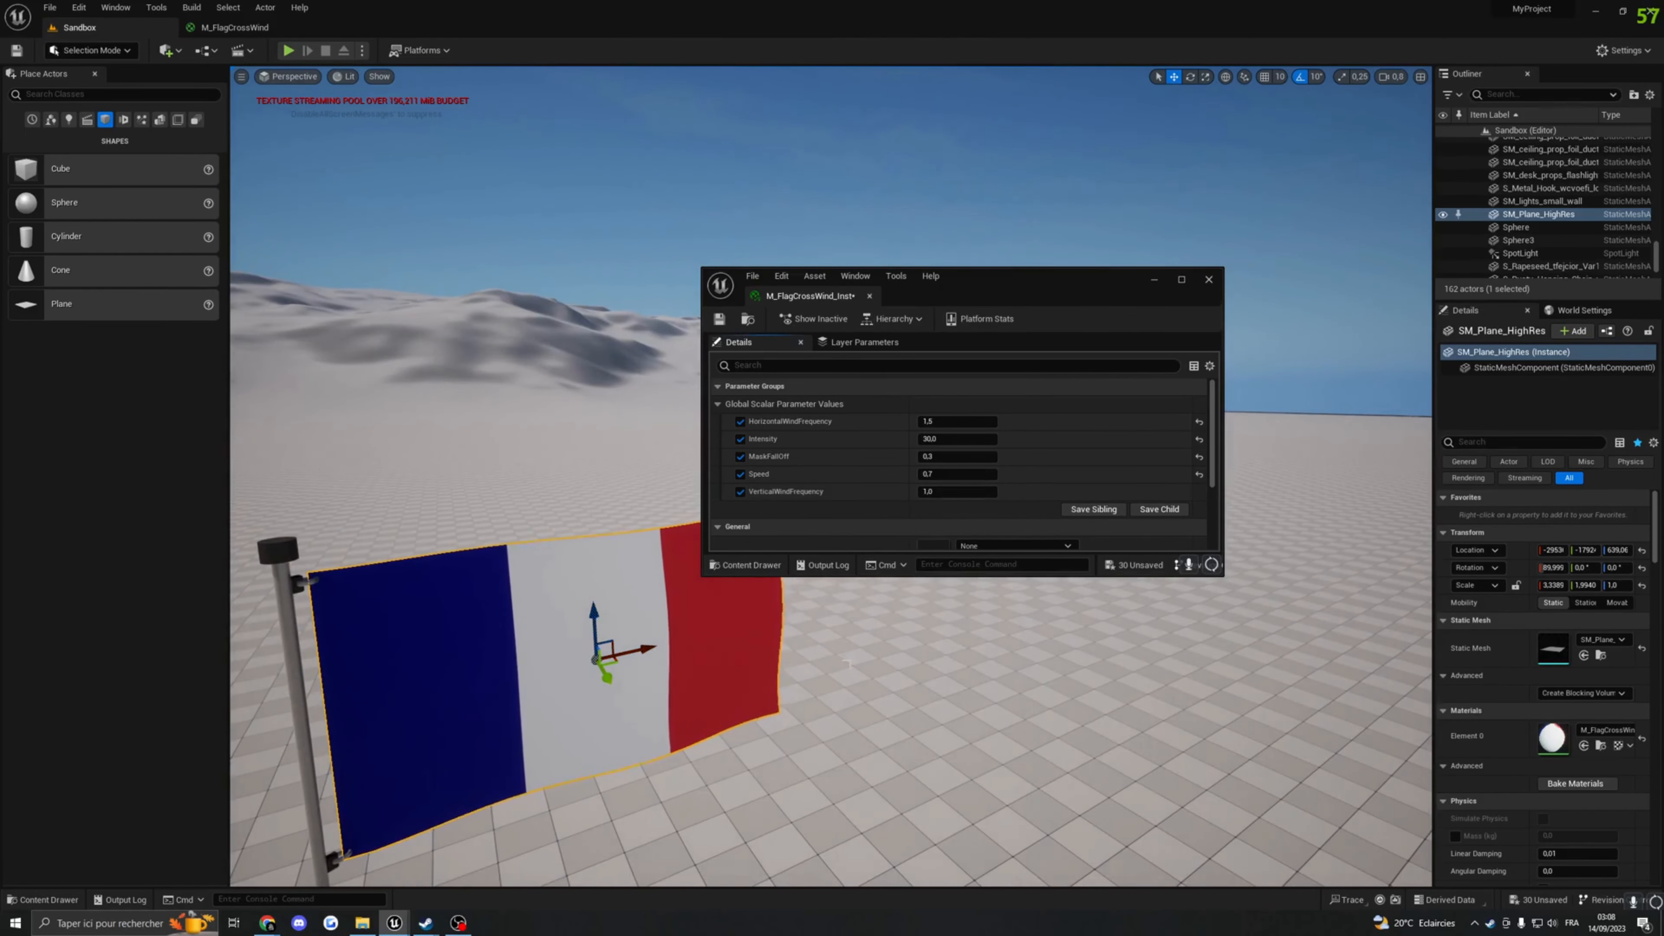
pyautogui.moveTo(589, 472); pyautogui.dragTo(841, 543, button='right')
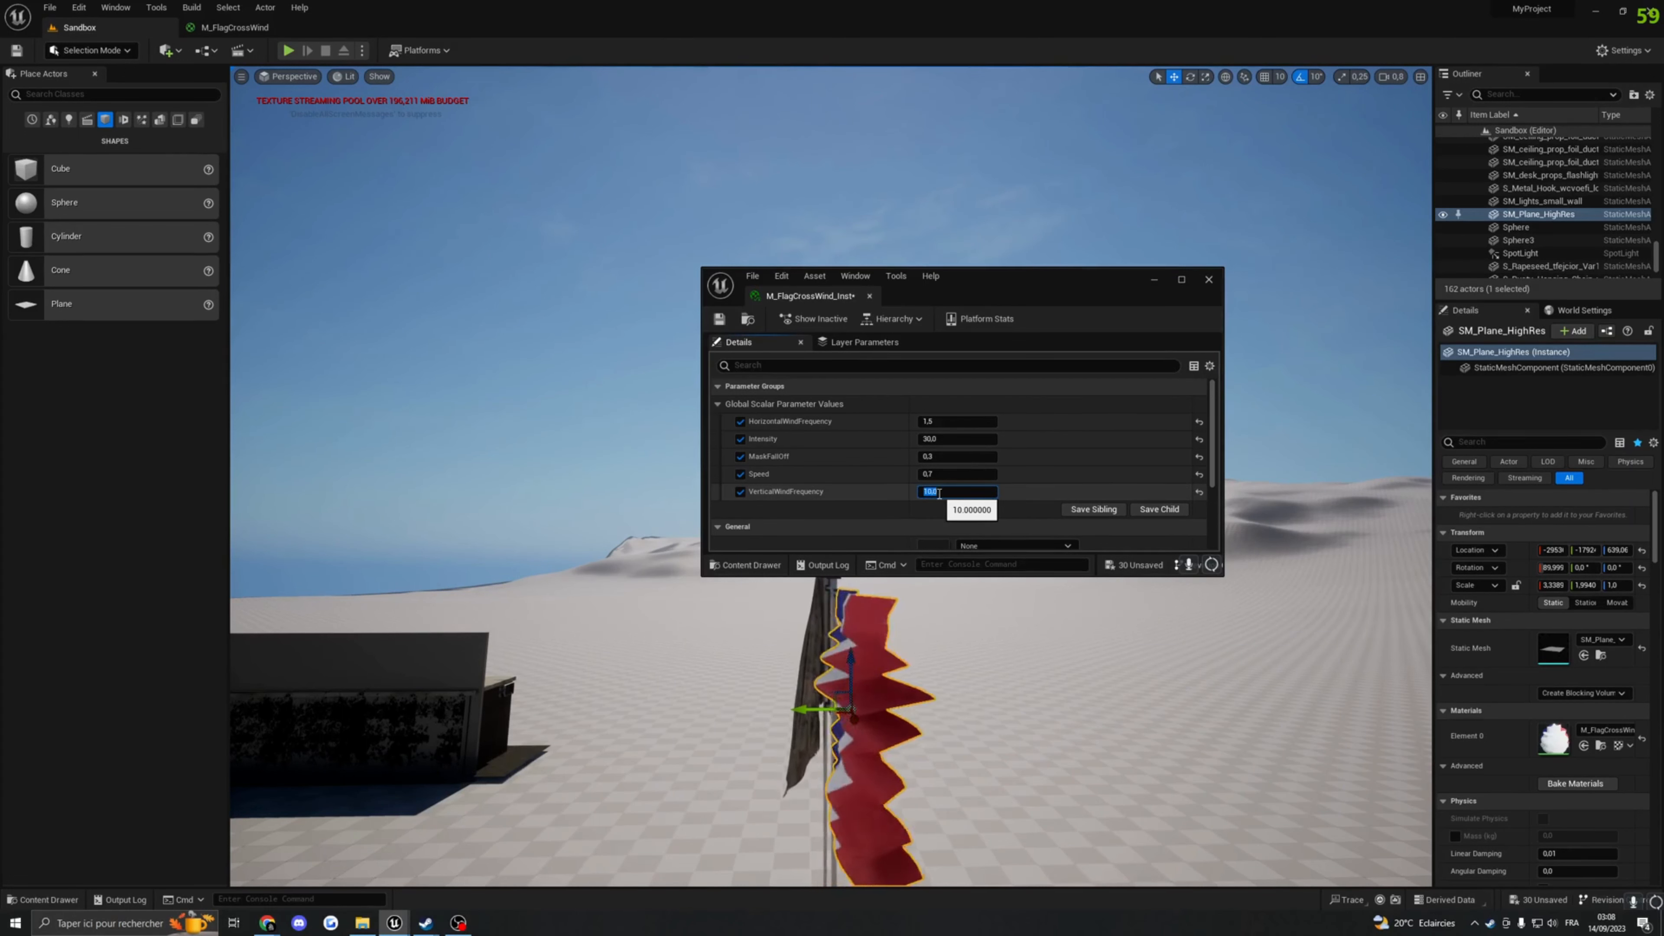
pyautogui.moveTo(1024, 682); pyautogui.dragTo(1042, 689, button='right')
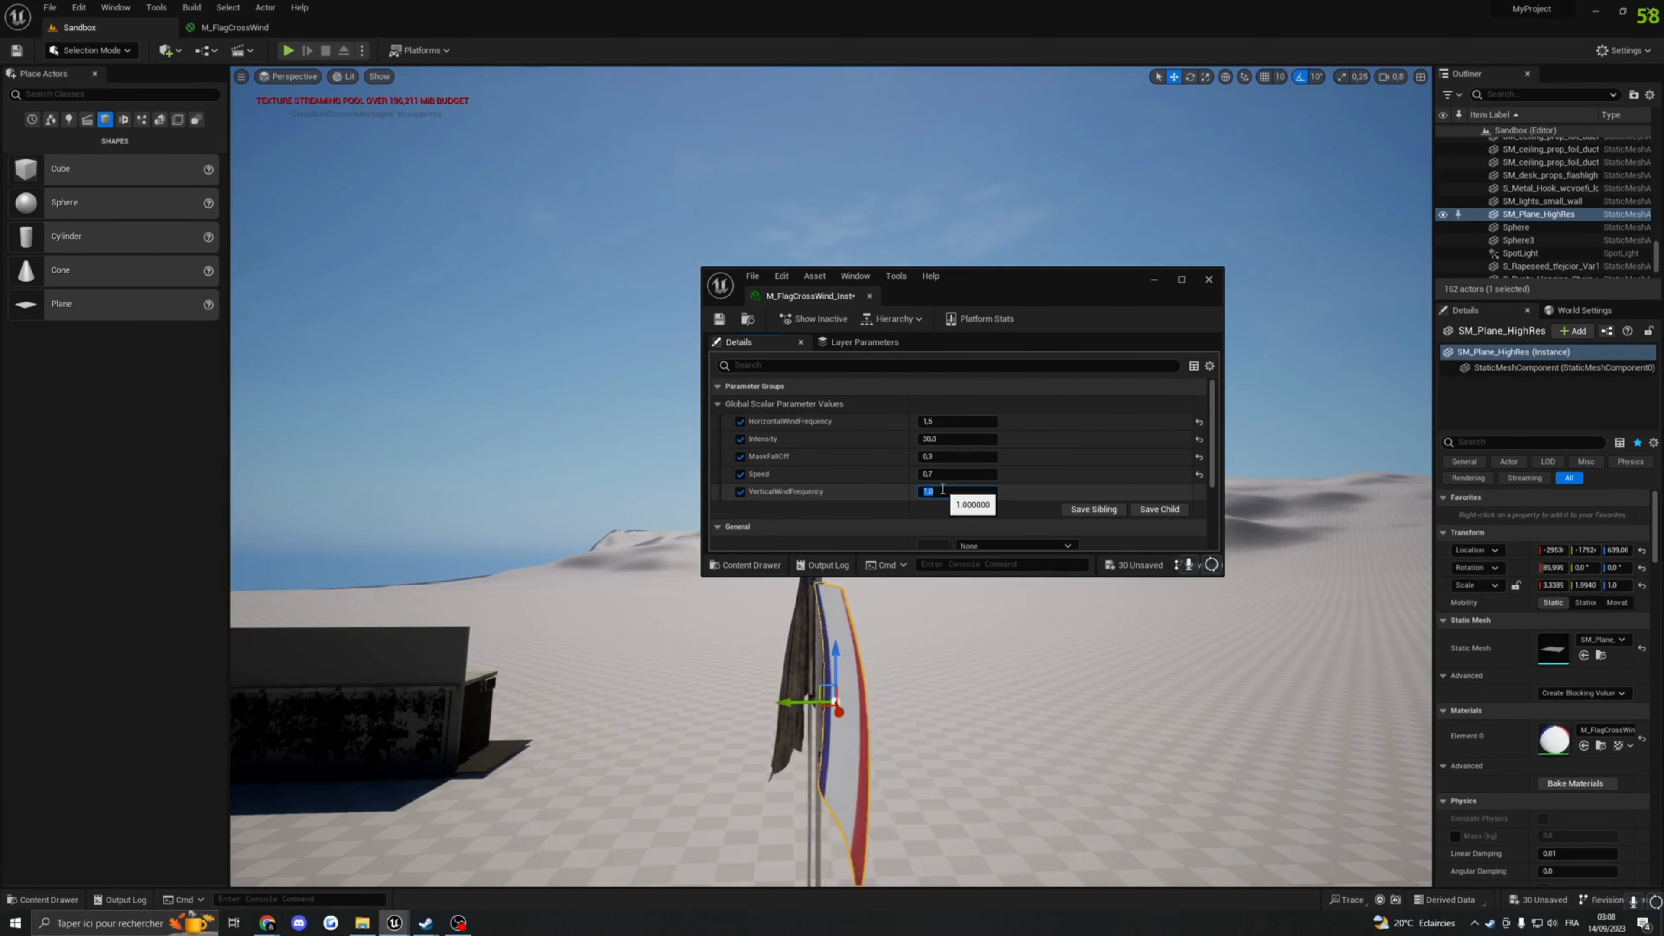
# Step: Minimise the material instance window and examine the back side of the flag
pyautogui.keyDown('alt'); pyautogui.moveTo(1024, 683); pyautogui.dragTo(970, 695); pyautogui.keyUp('alt')
pyautogui.click(1151, 279)
pyautogui.keyDown('alt'); pyautogui.moveTo(1152, 278); pyautogui.dragTo(894, 303); pyautogui.keyUp('alt')
pyautogui.scroll(-2, 830, 476)
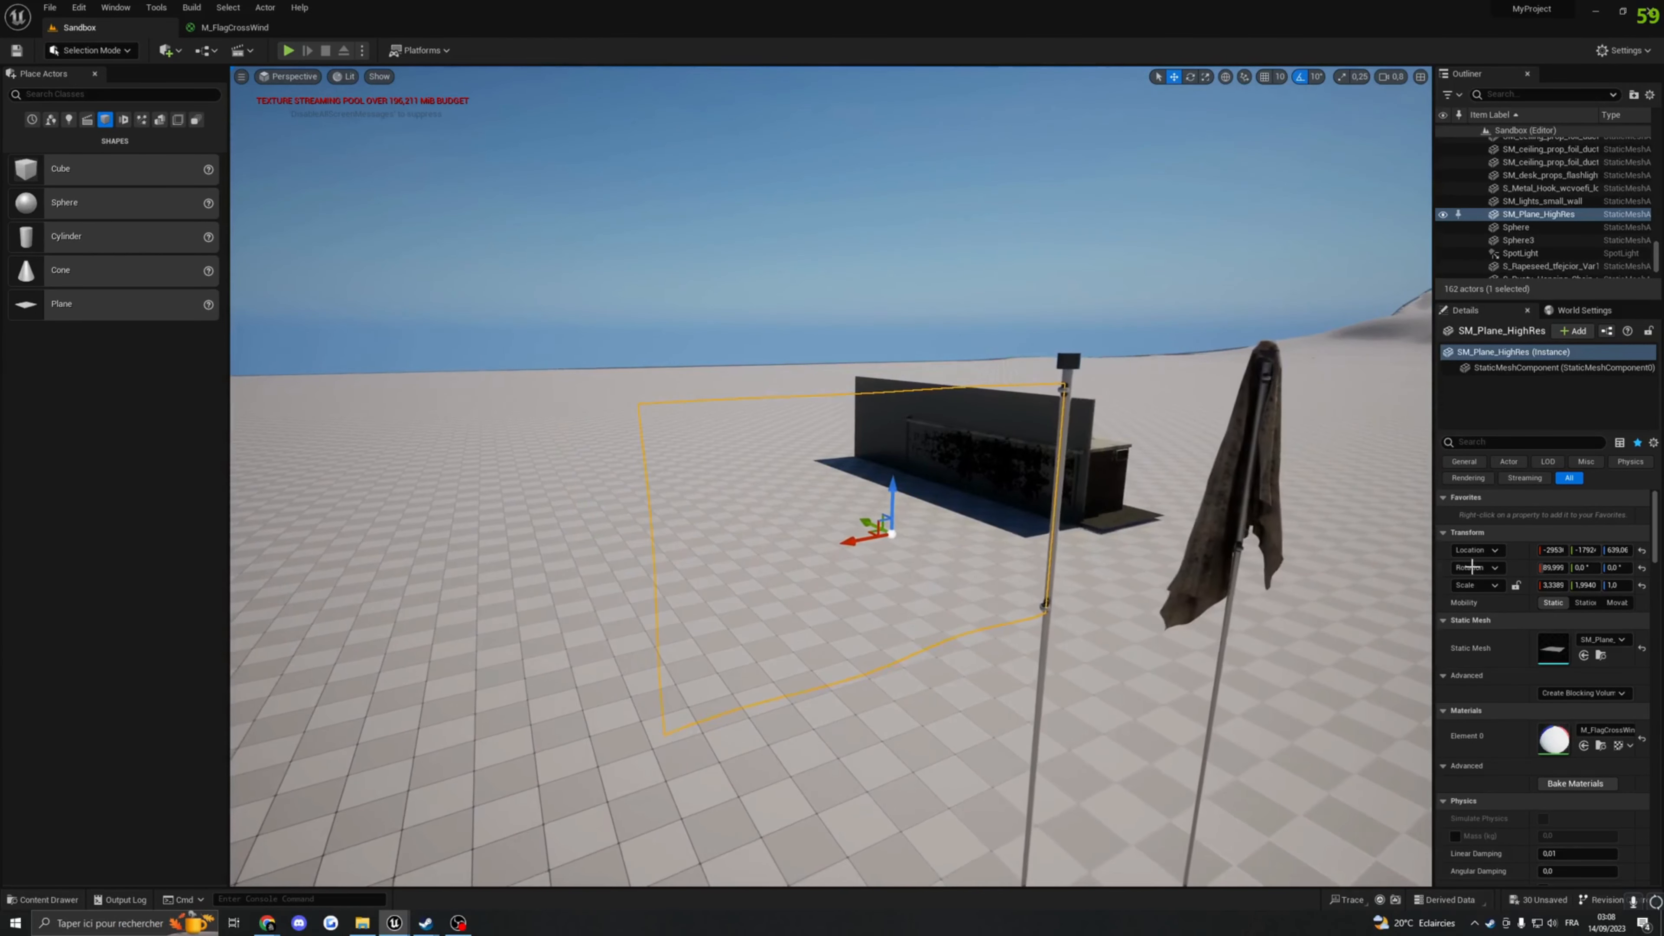
# Step: Open the parent material M_FlagCrossWind from the flag's material instance
pyautogui.doubleClick(1560, 732)
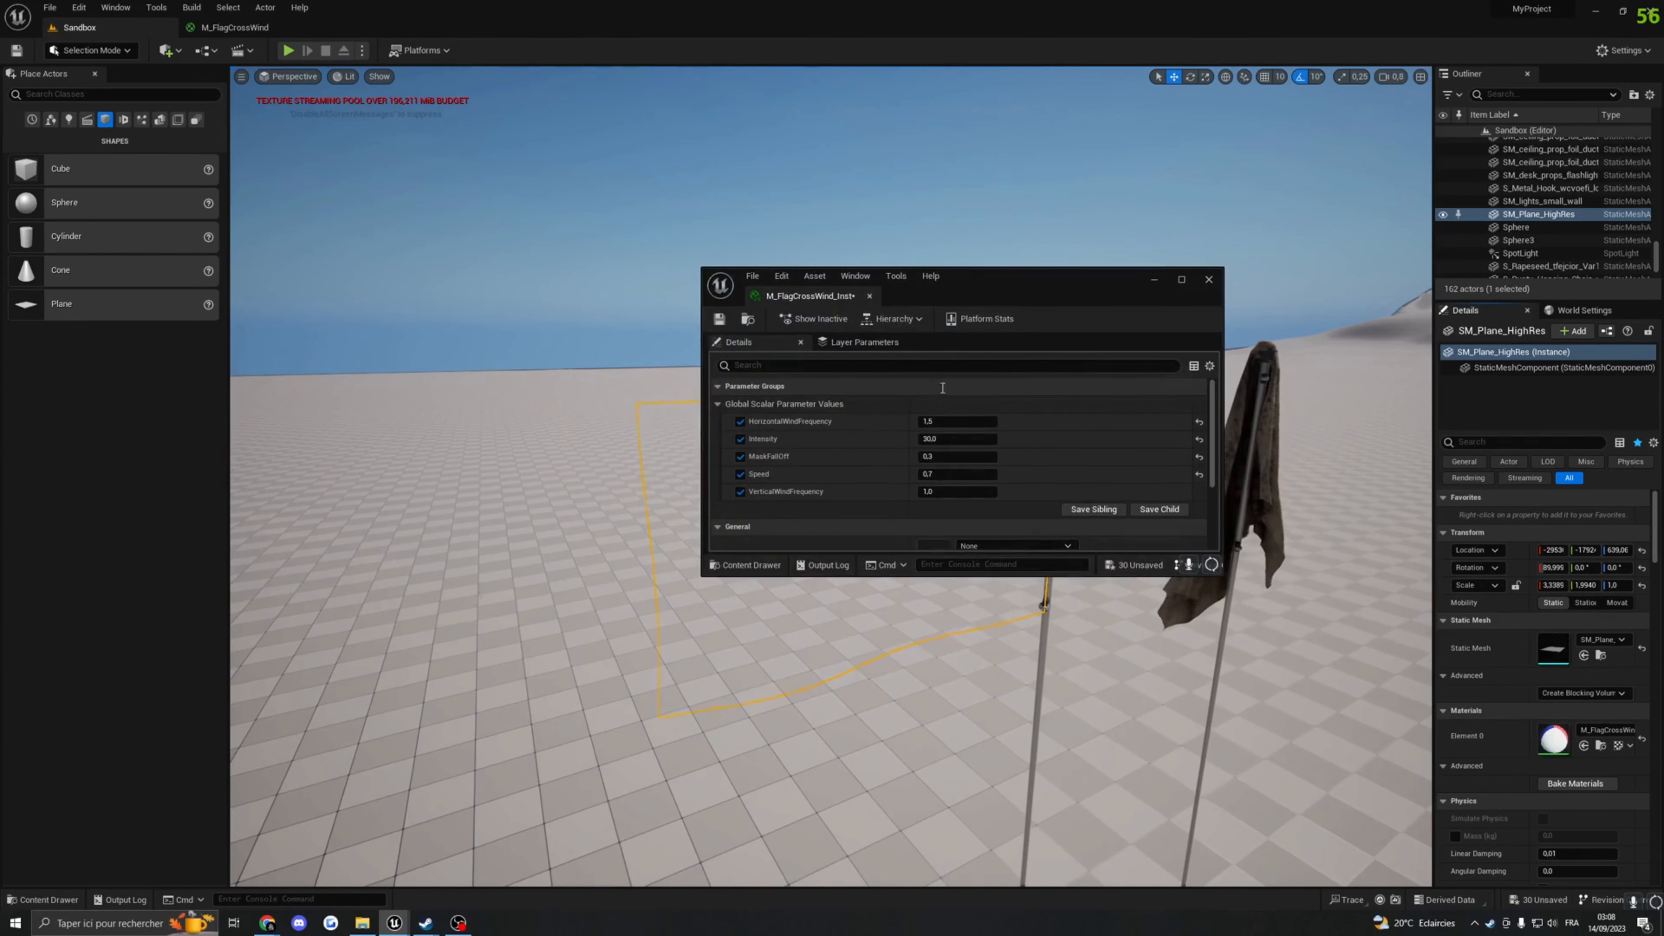
pyautogui.scroll(-3, 970, 453)
pyautogui.doubleClick(931, 450)
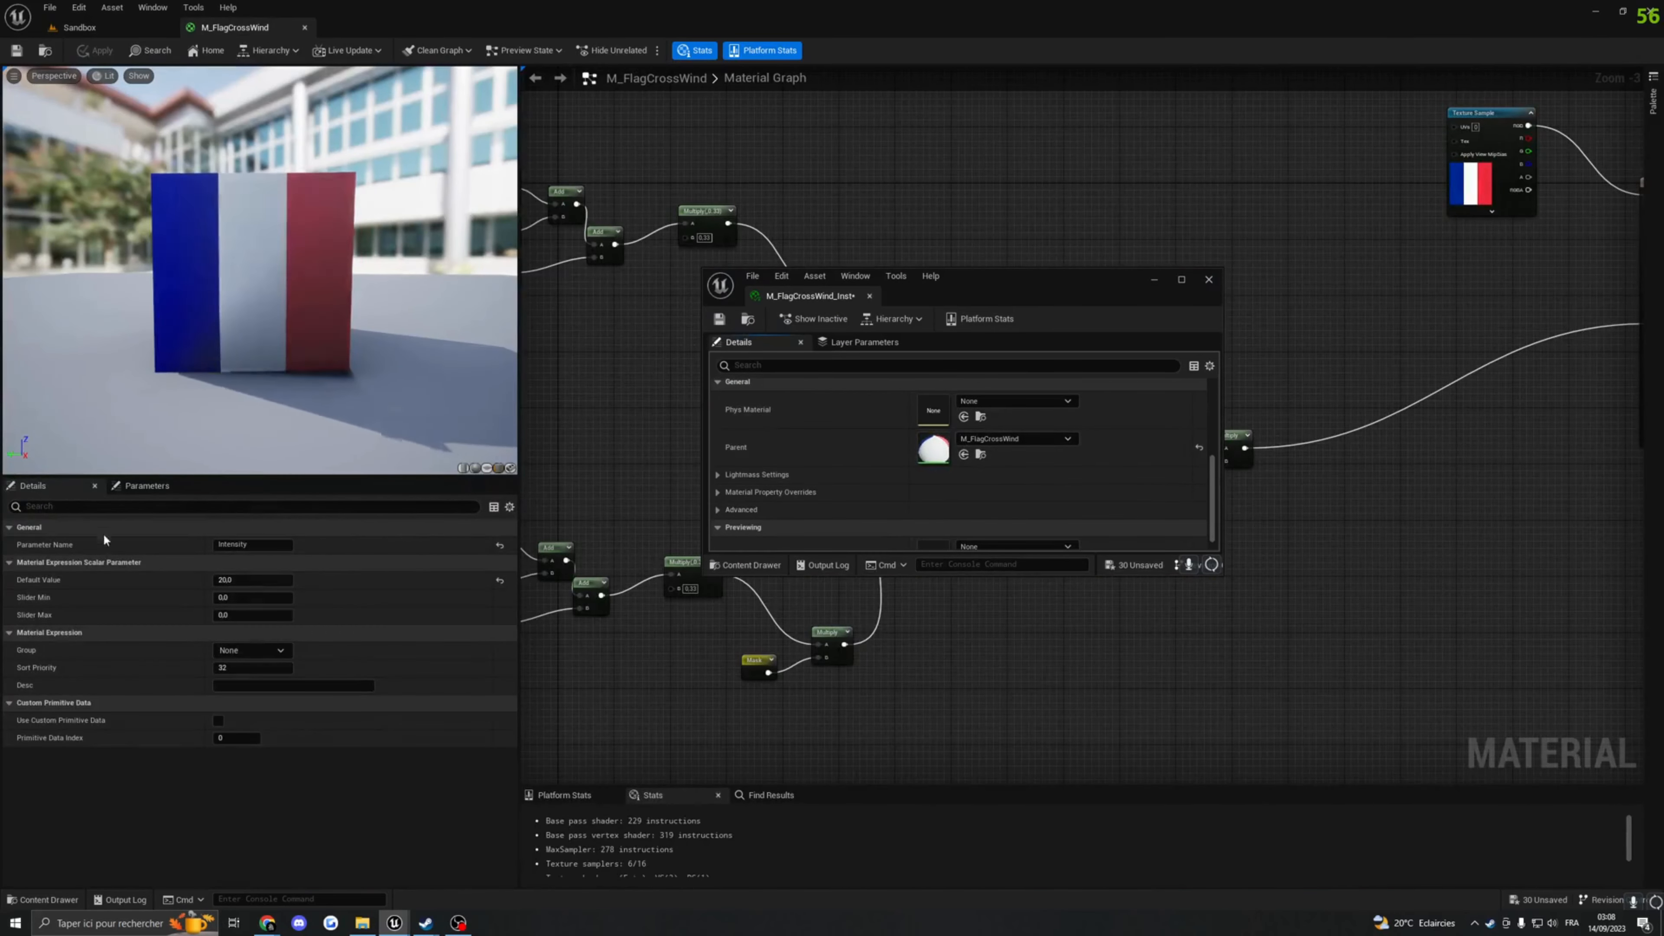
pyautogui.click(1144, 279)
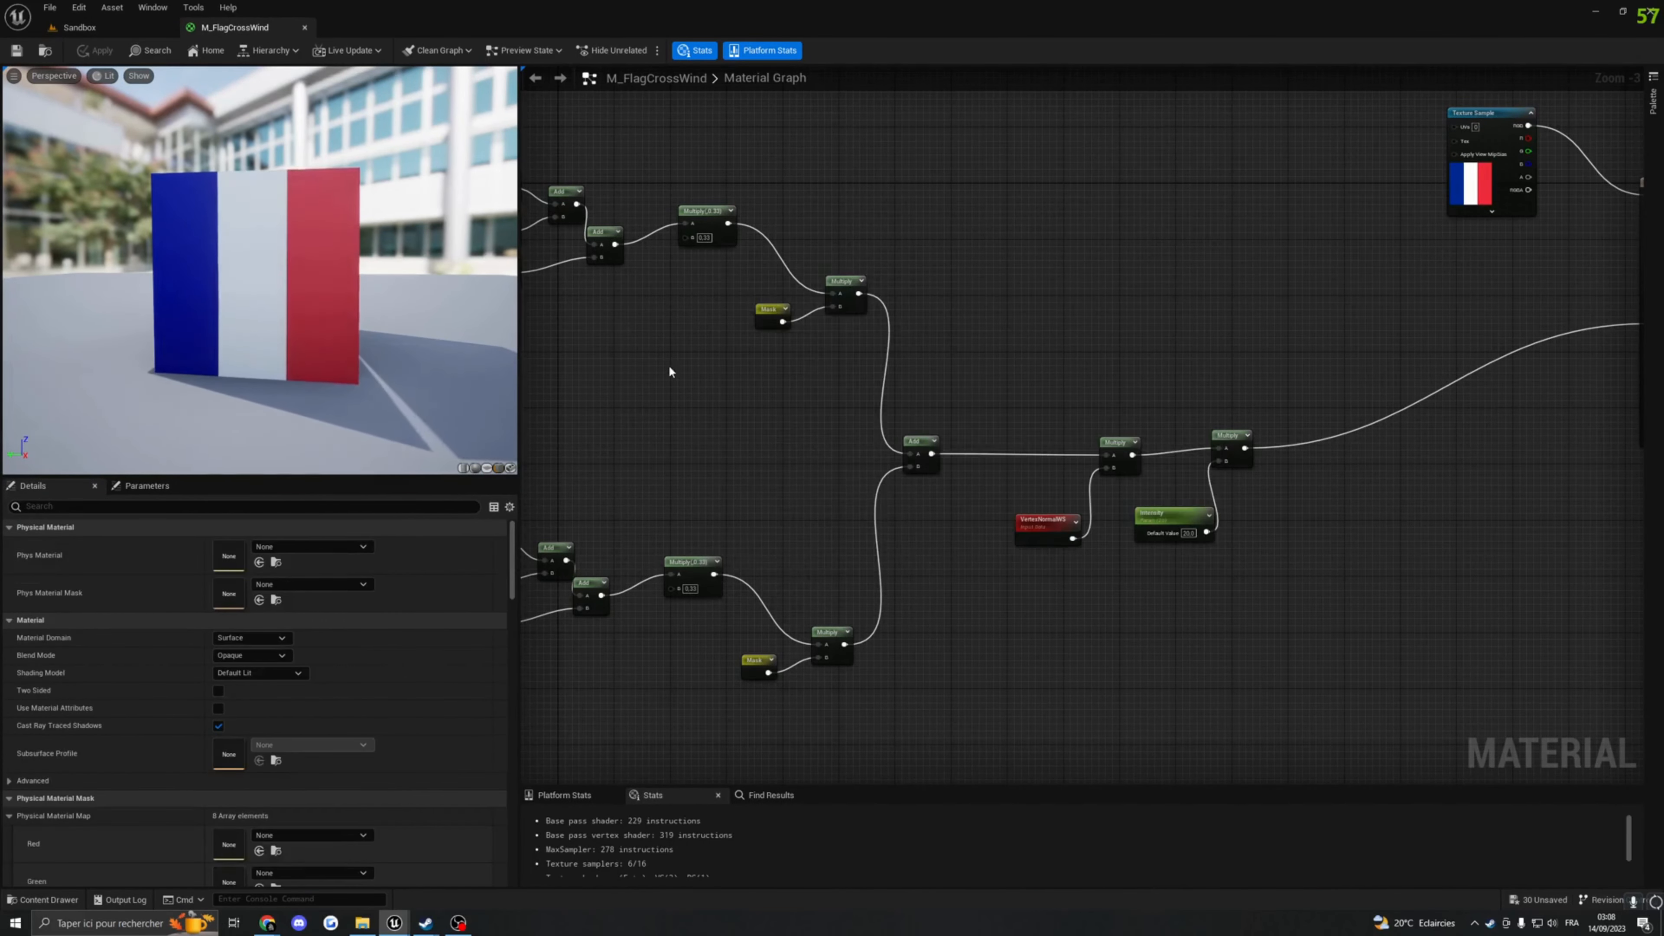
# Step: Make M_FlagCrossWind two-sided, apply the change and check the flag's back in the Sandbox level
pyautogui.moveTo(669, 365); pyautogui.dragTo(842, 410, button='right')
pyautogui.moveTo(926, 489); pyautogui.dragTo(922, 486, button='right')
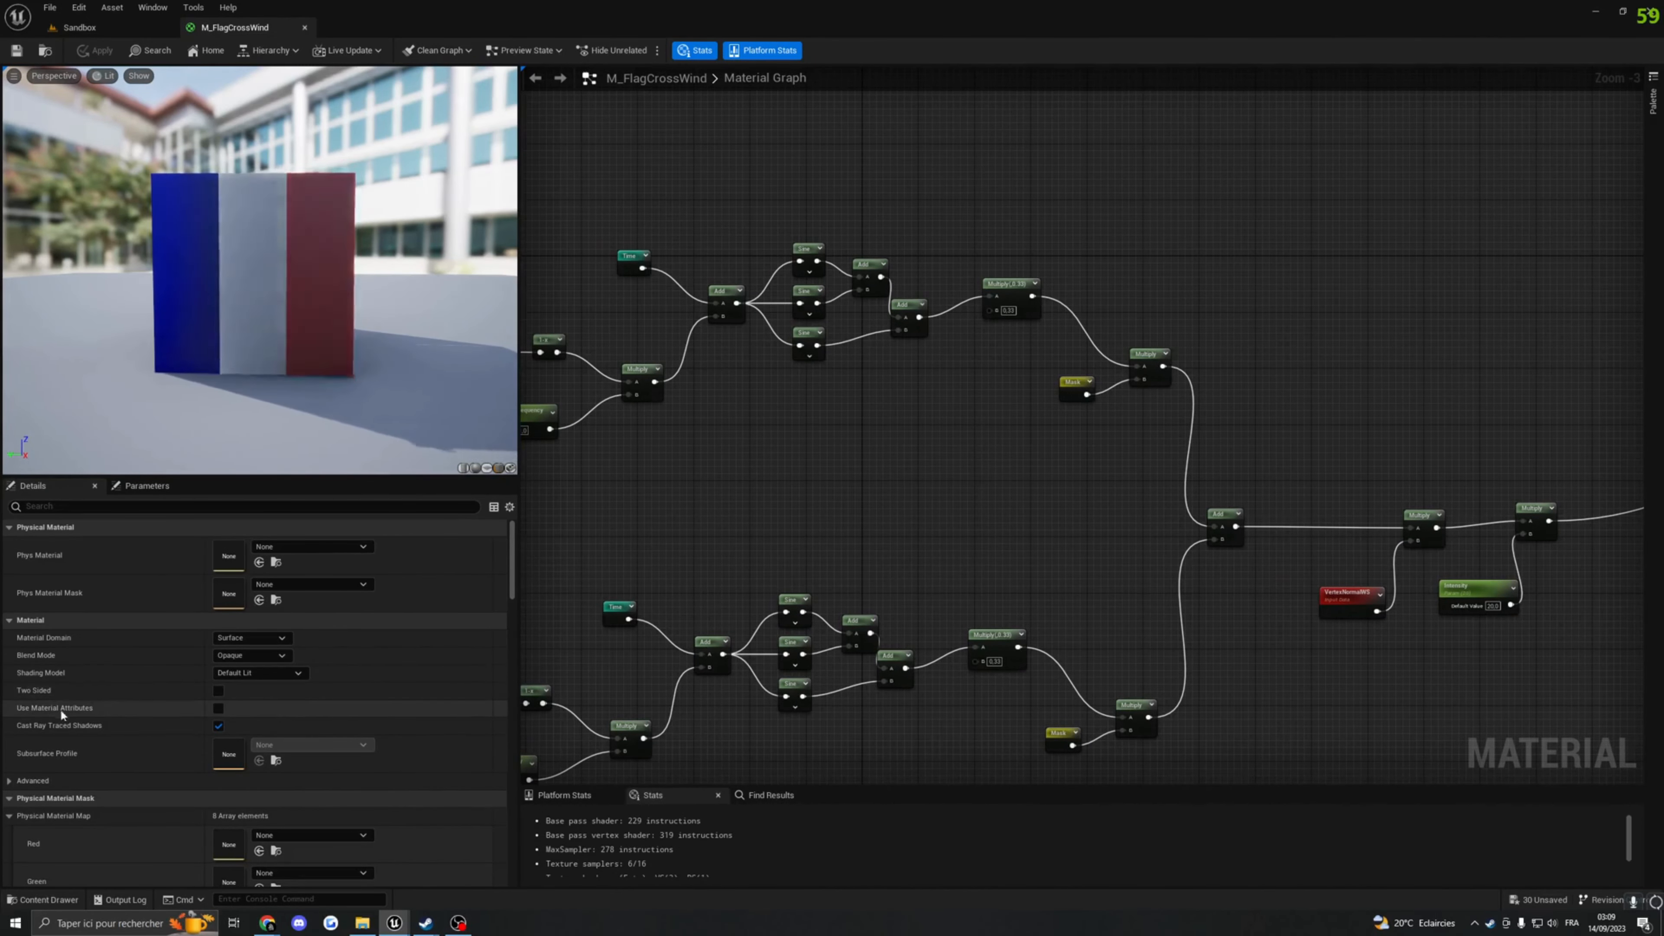
pyautogui.click(218, 691)
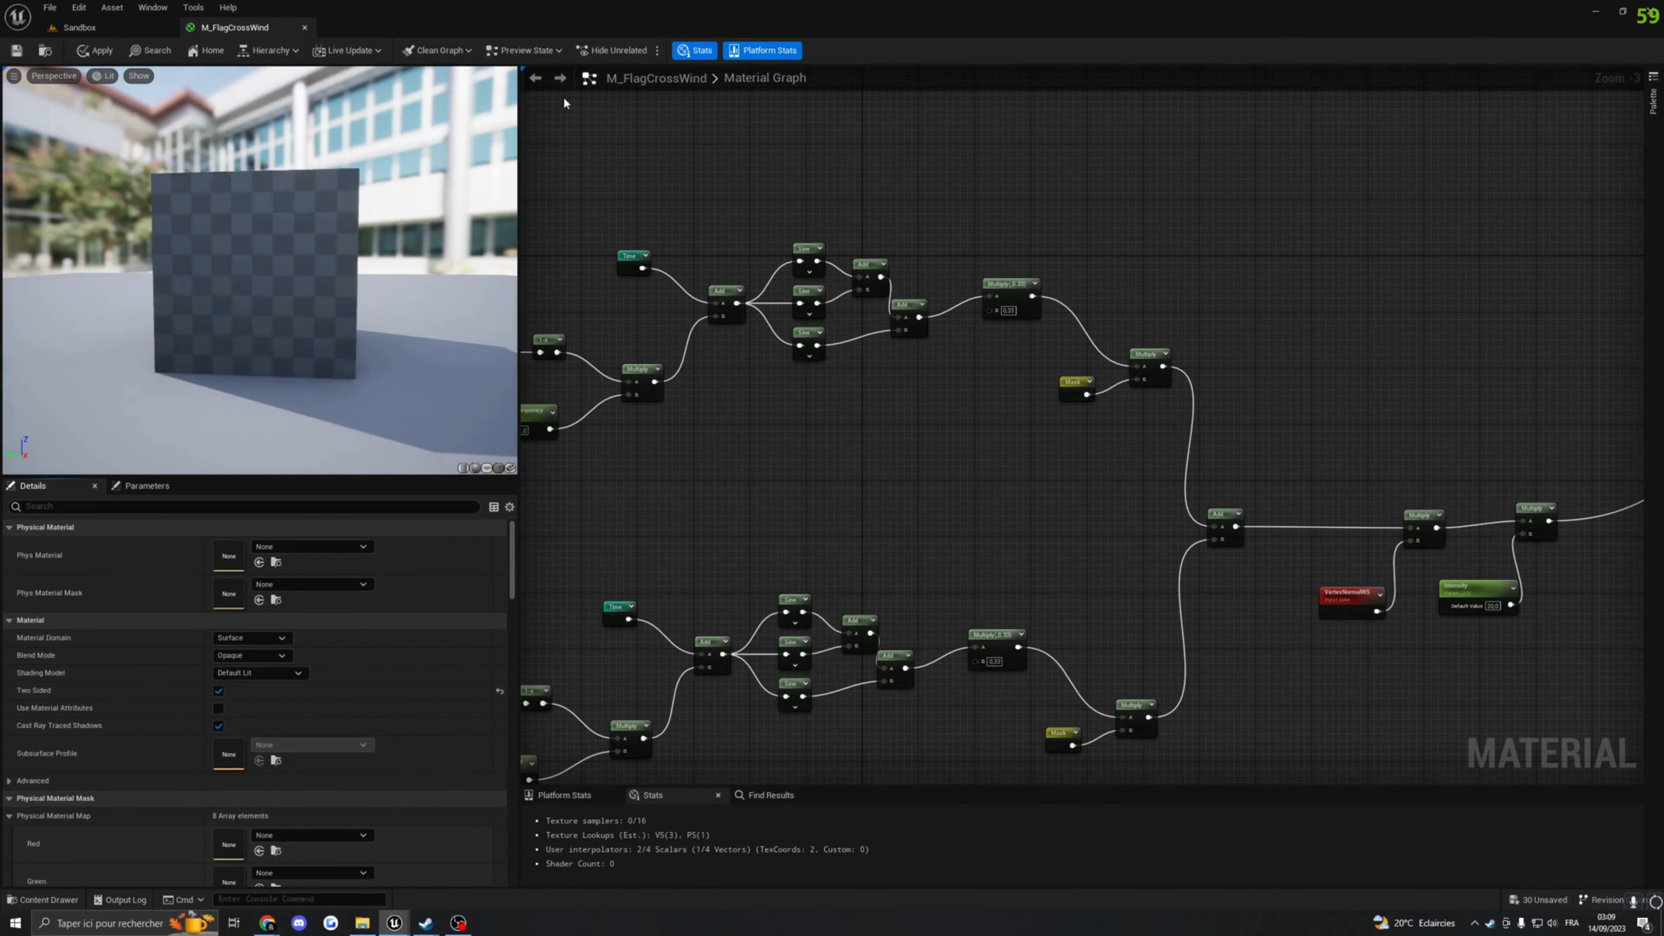
pyautogui.click(100, 52)
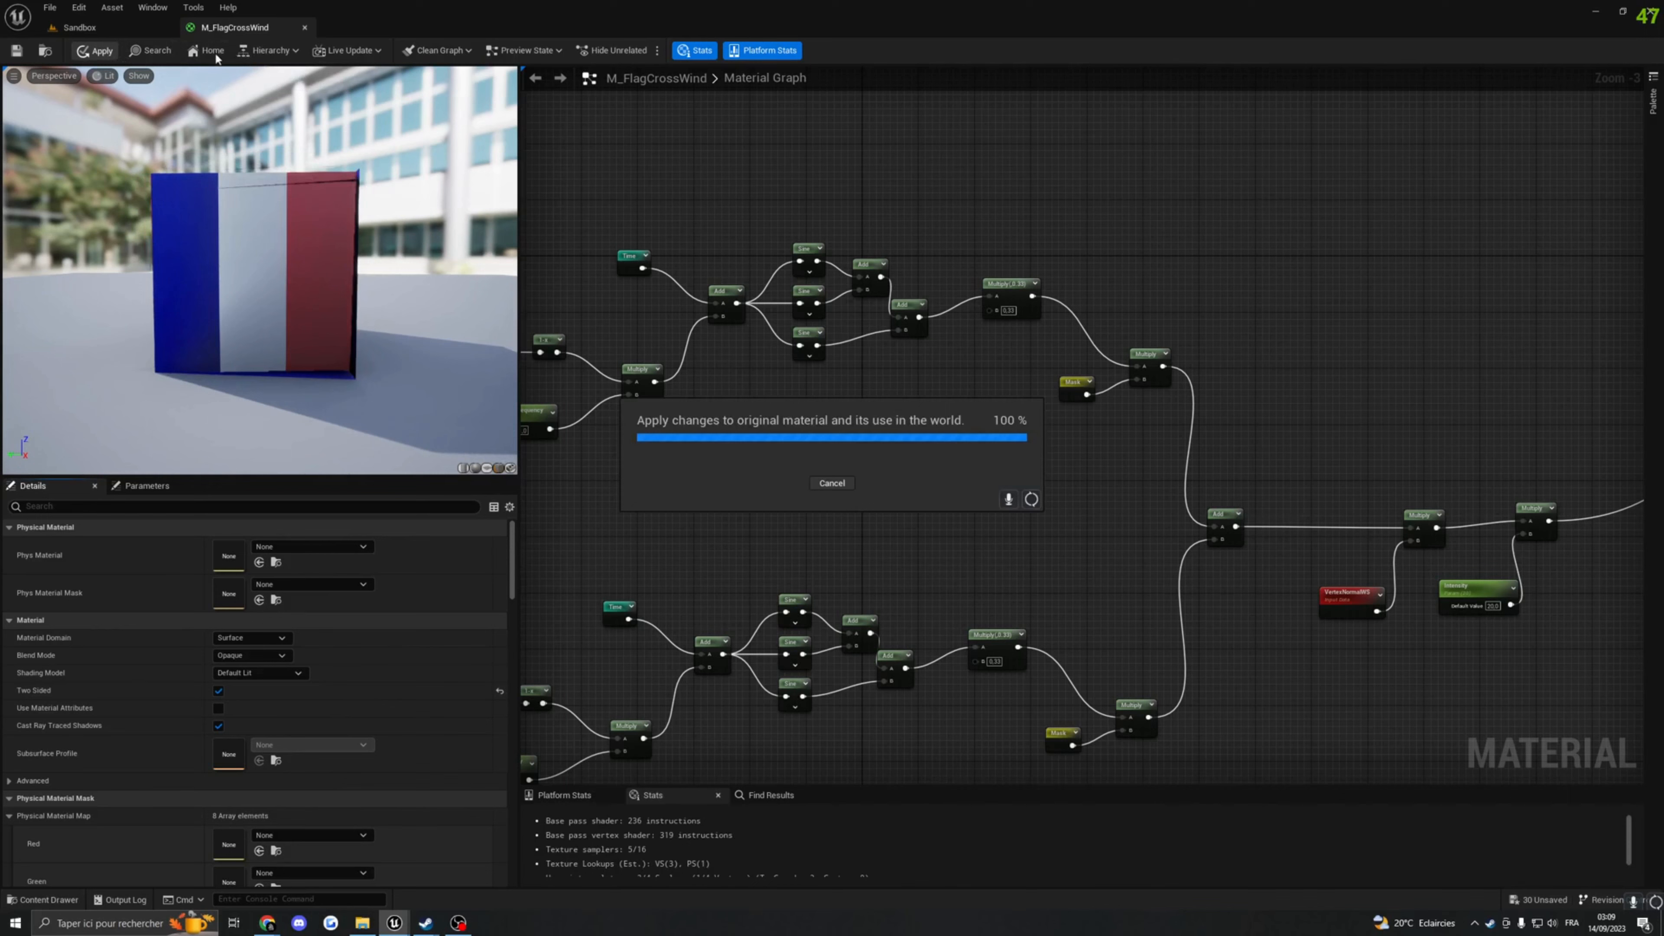
pyautogui.click(108, 29)
pyautogui.press('f')
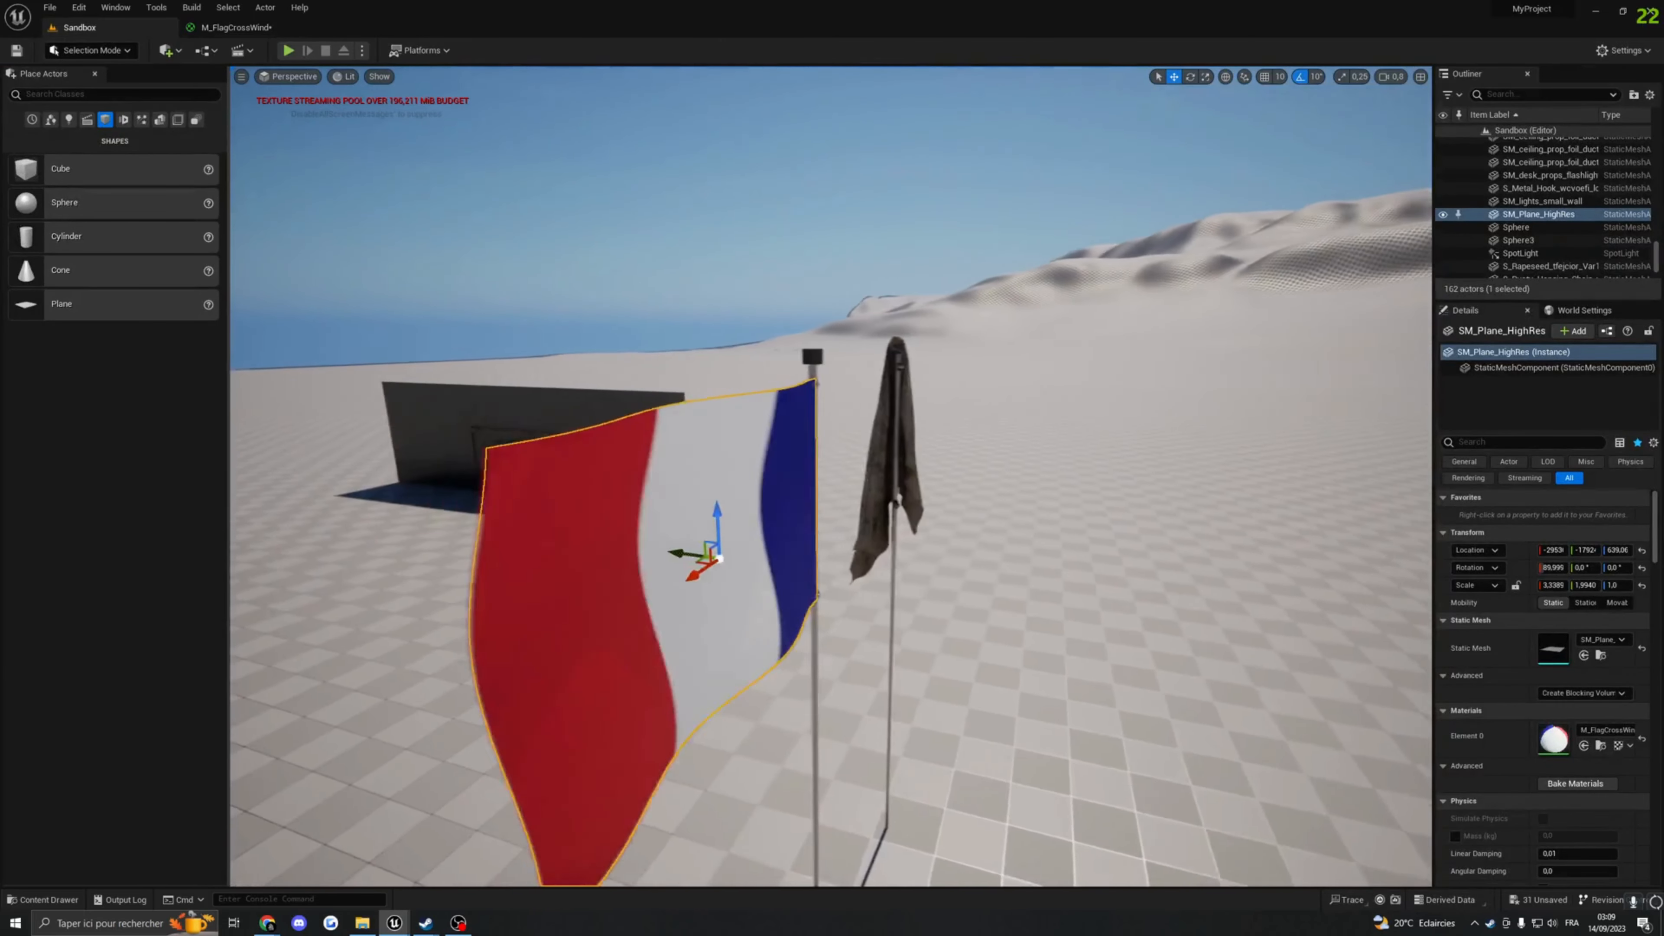
pyautogui.keyDown('alt'); pyautogui.moveTo(810, 337); pyautogui.dragTo(735, 383); pyautogui.keyUp('alt')
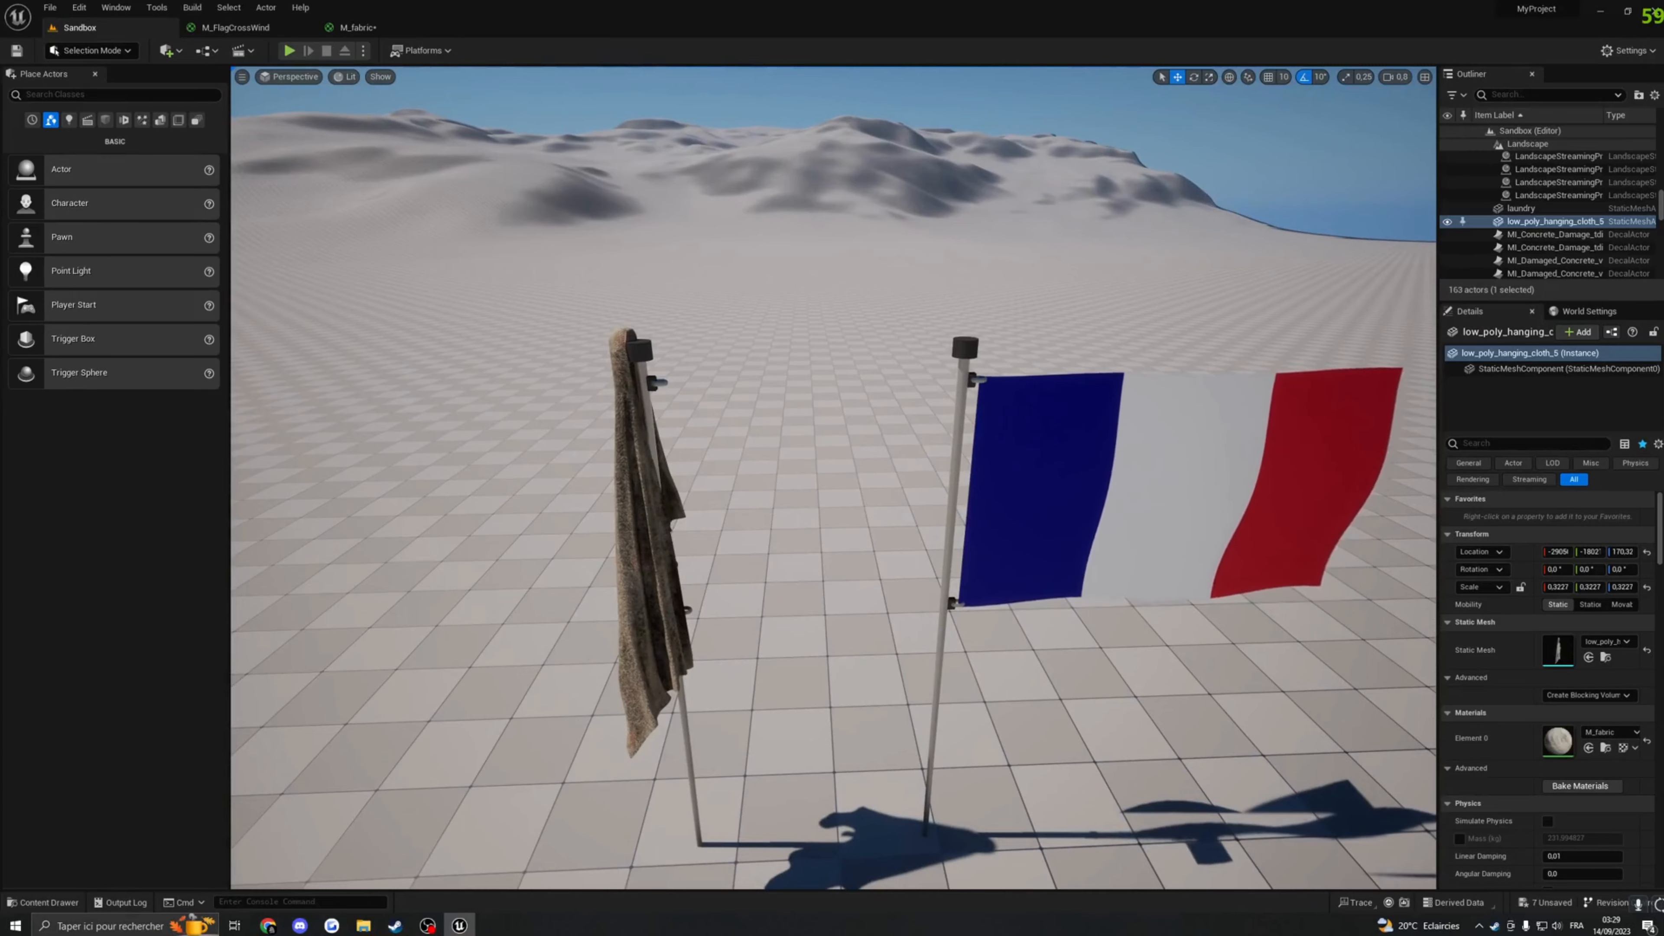
# Step: Open the M_fabric material of the hanging cloth
pyautogui.moveTo(832, 478); pyautogui.dragTo(760, 462, button='right')
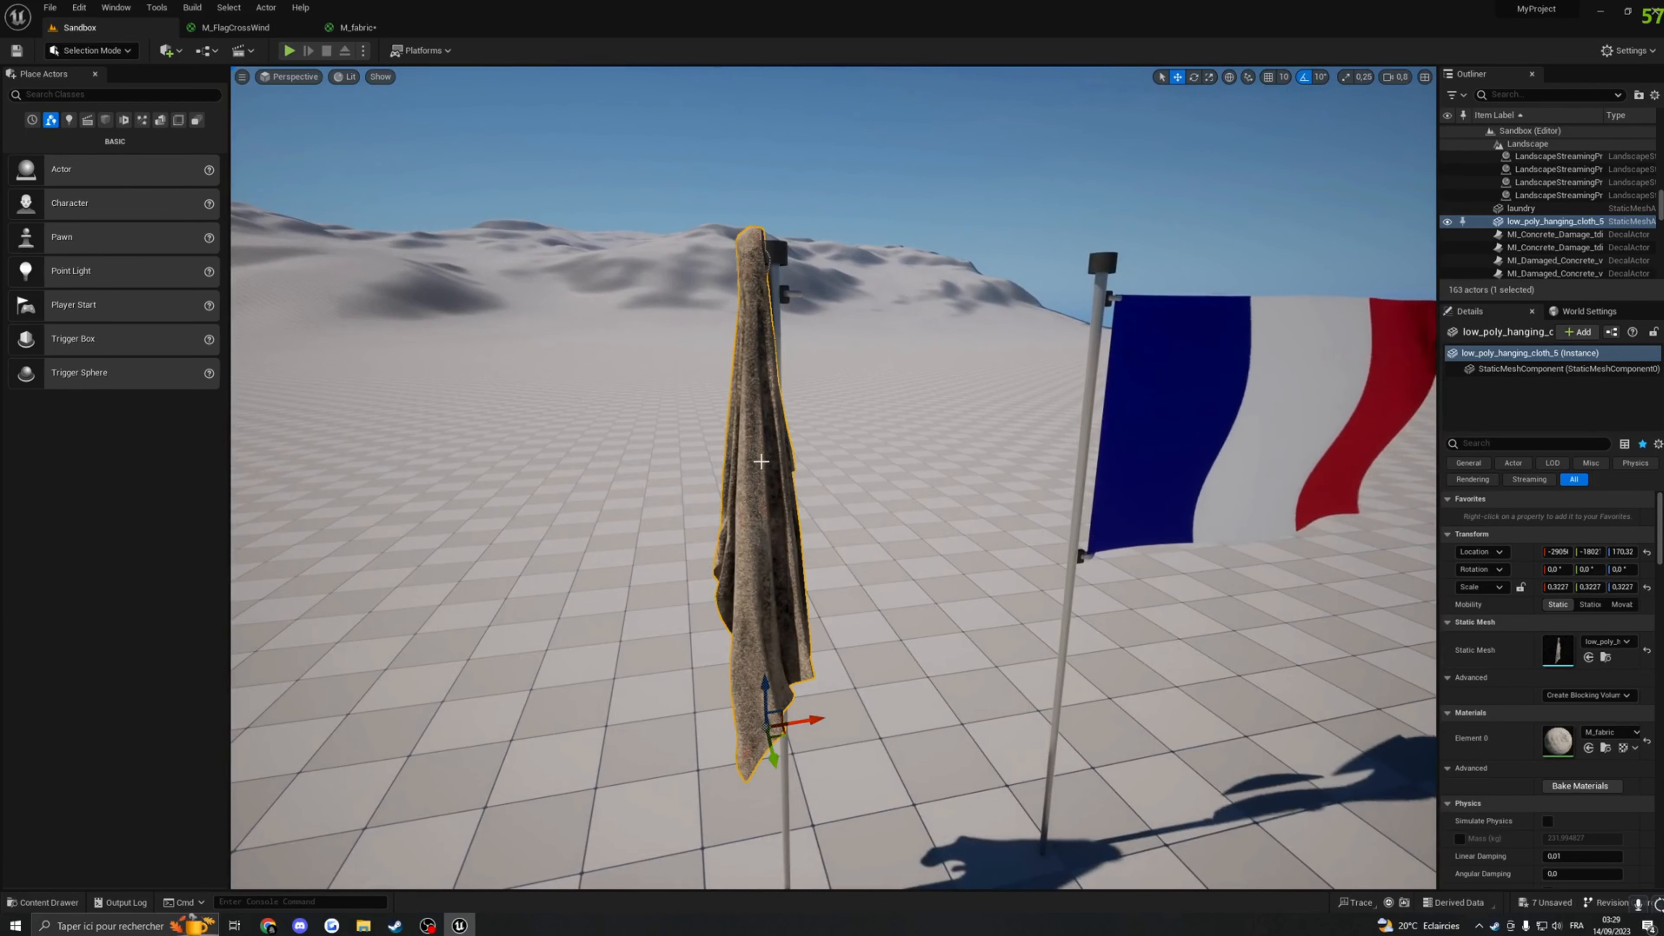
pyautogui.doubleClick(1550, 741)
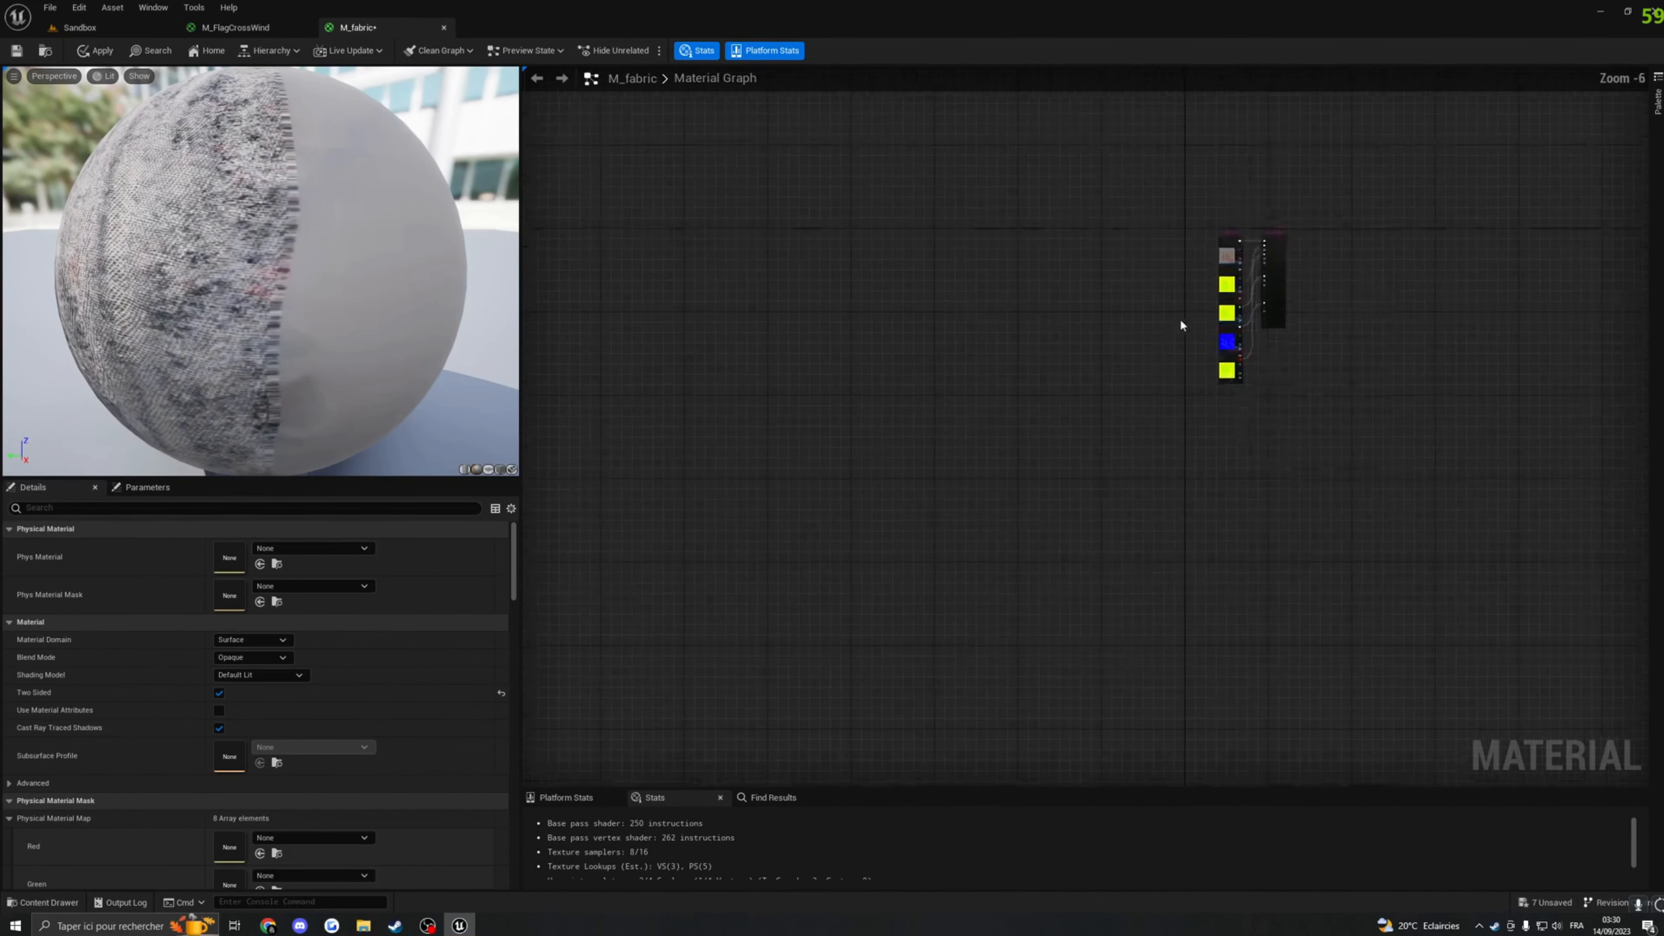
pyautogui.scroll(2, 1182, 324)
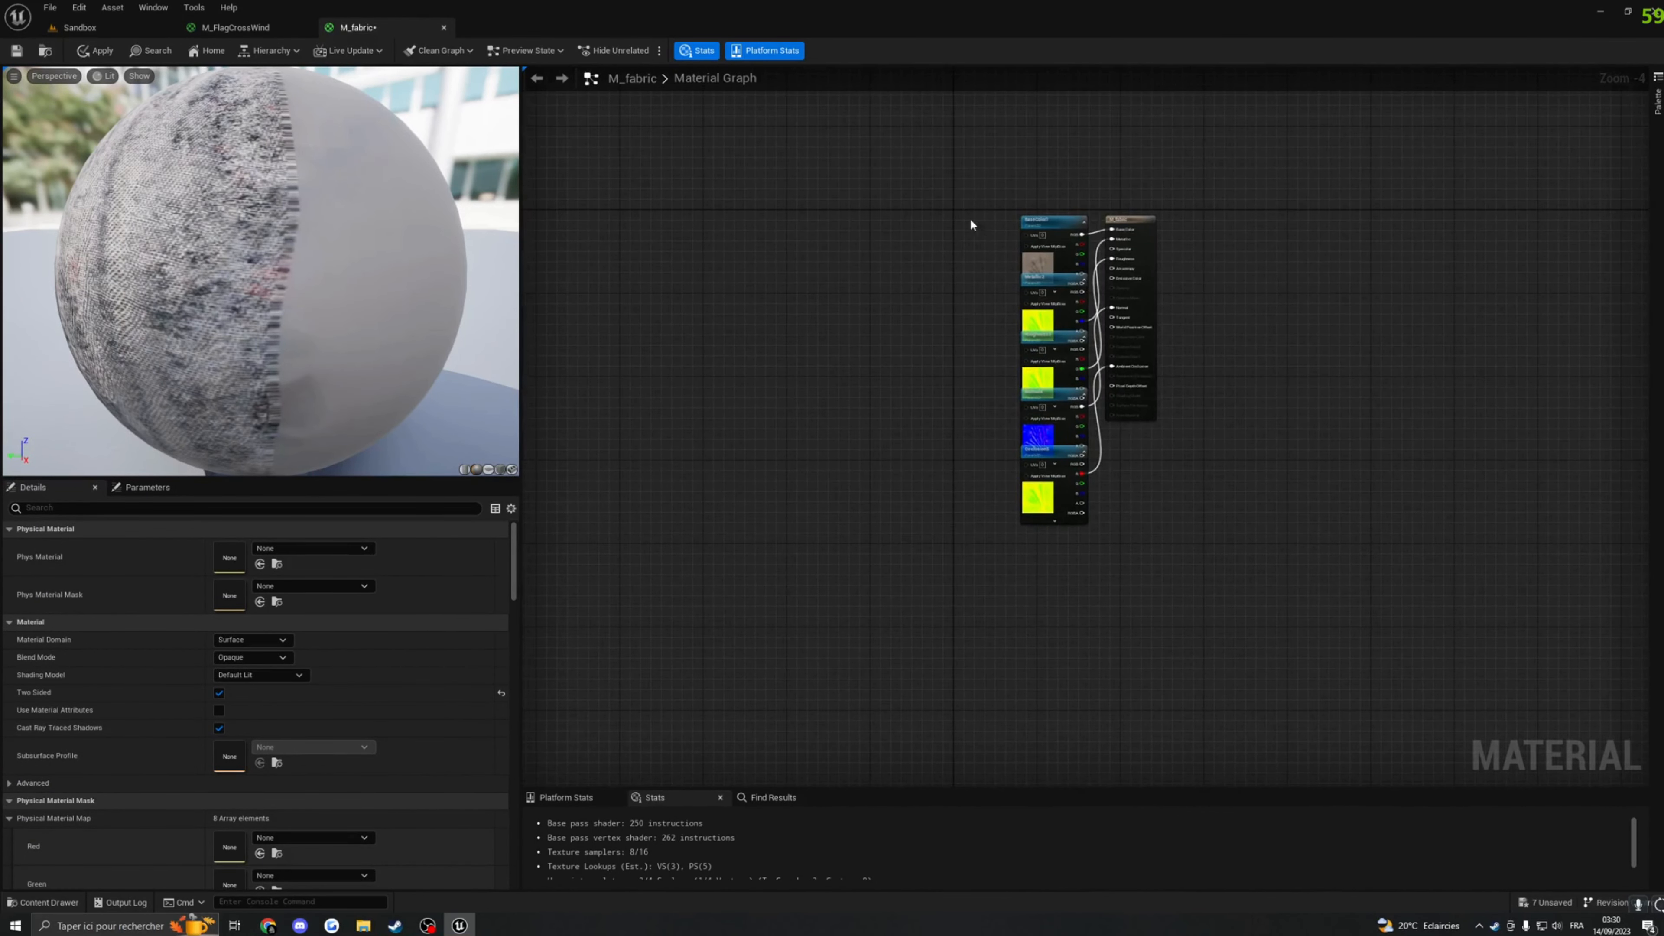
# Step: Copy all the wind nodes from M_FlagCrossWind into the M_fabric graph and place them beside its texture samples
pyautogui.click(236, 27)
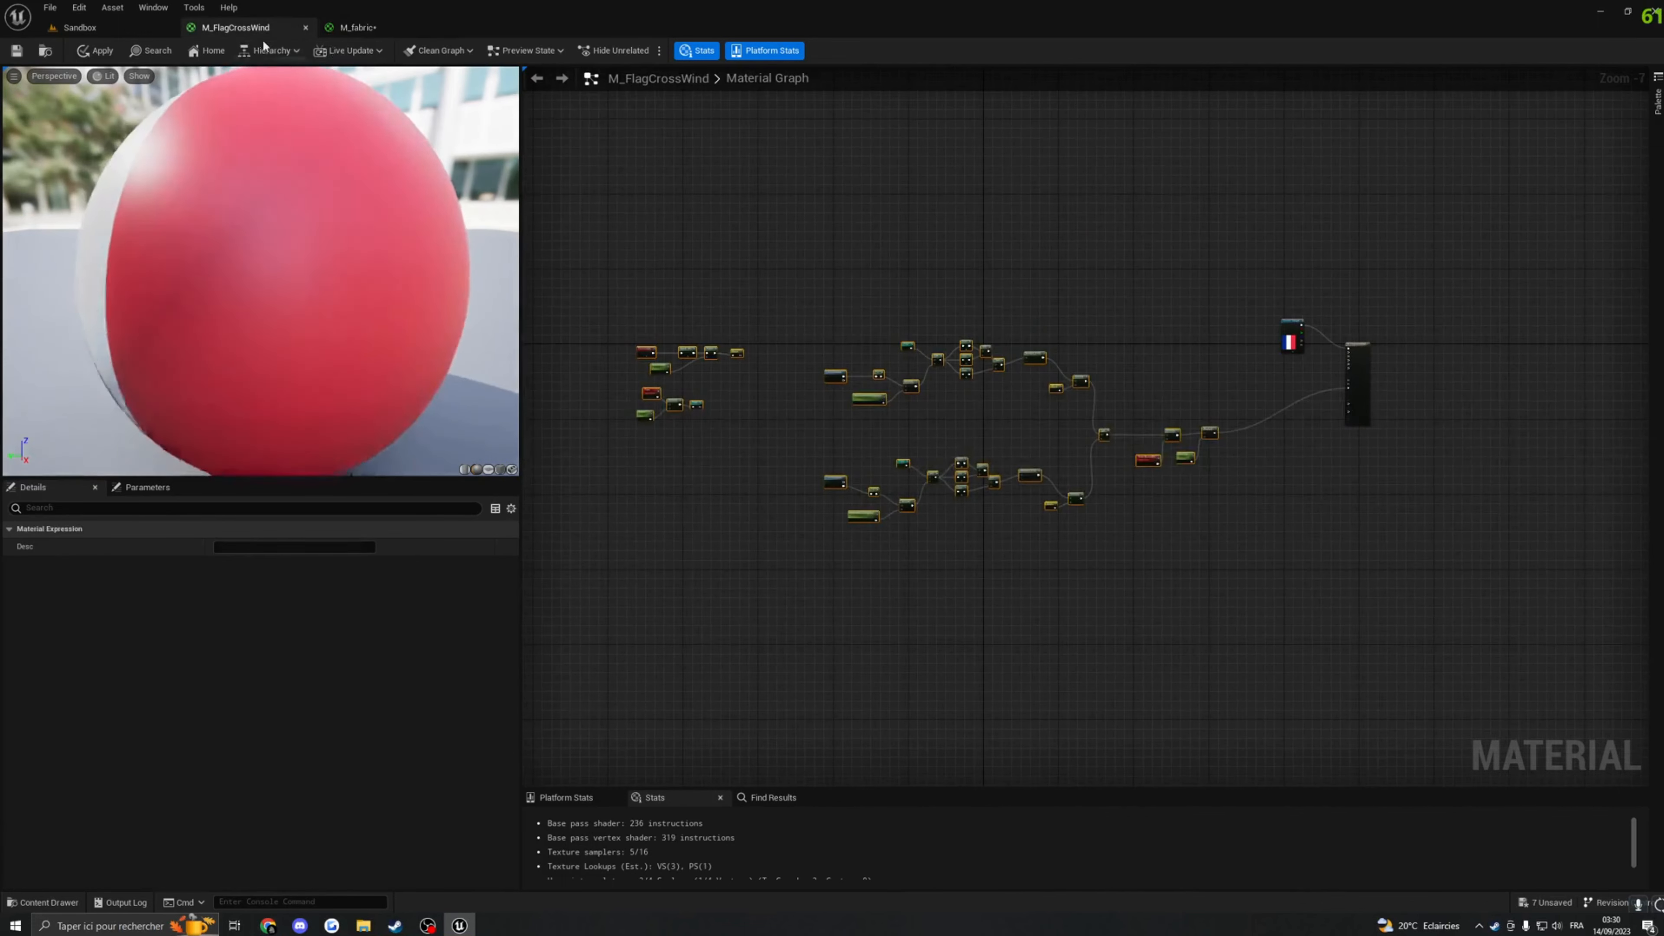
pyautogui.moveTo(599, 308); pyautogui.dragTo(974, 537)
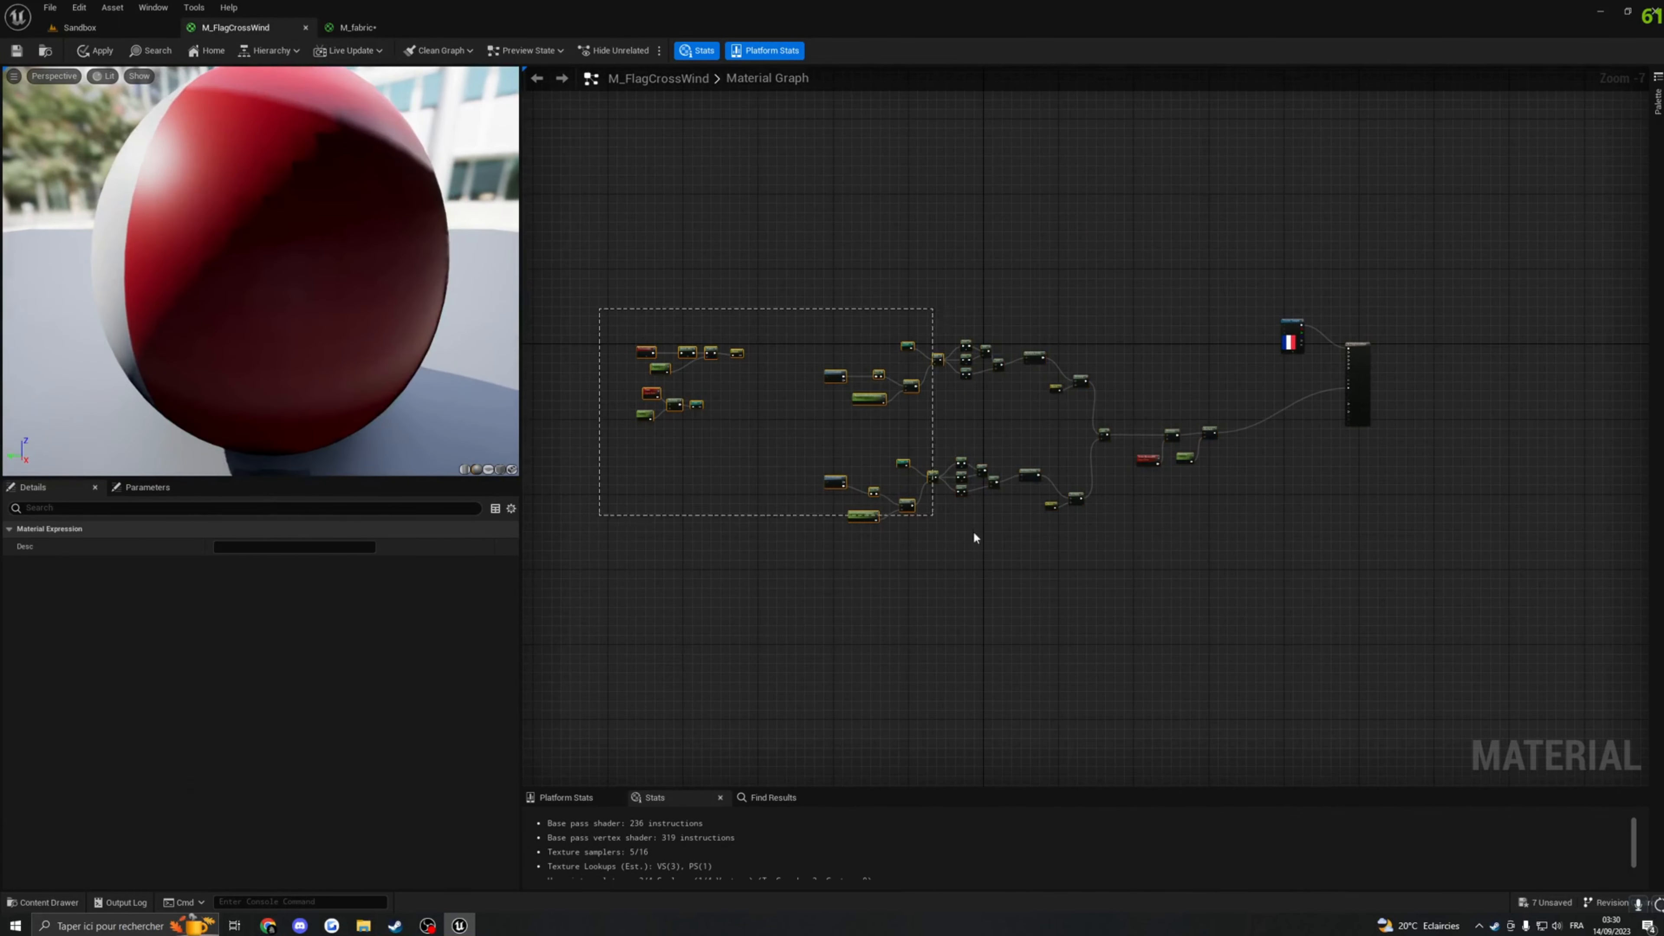
pyautogui.moveTo(1252, 603); pyautogui.dragTo(1252, 603)
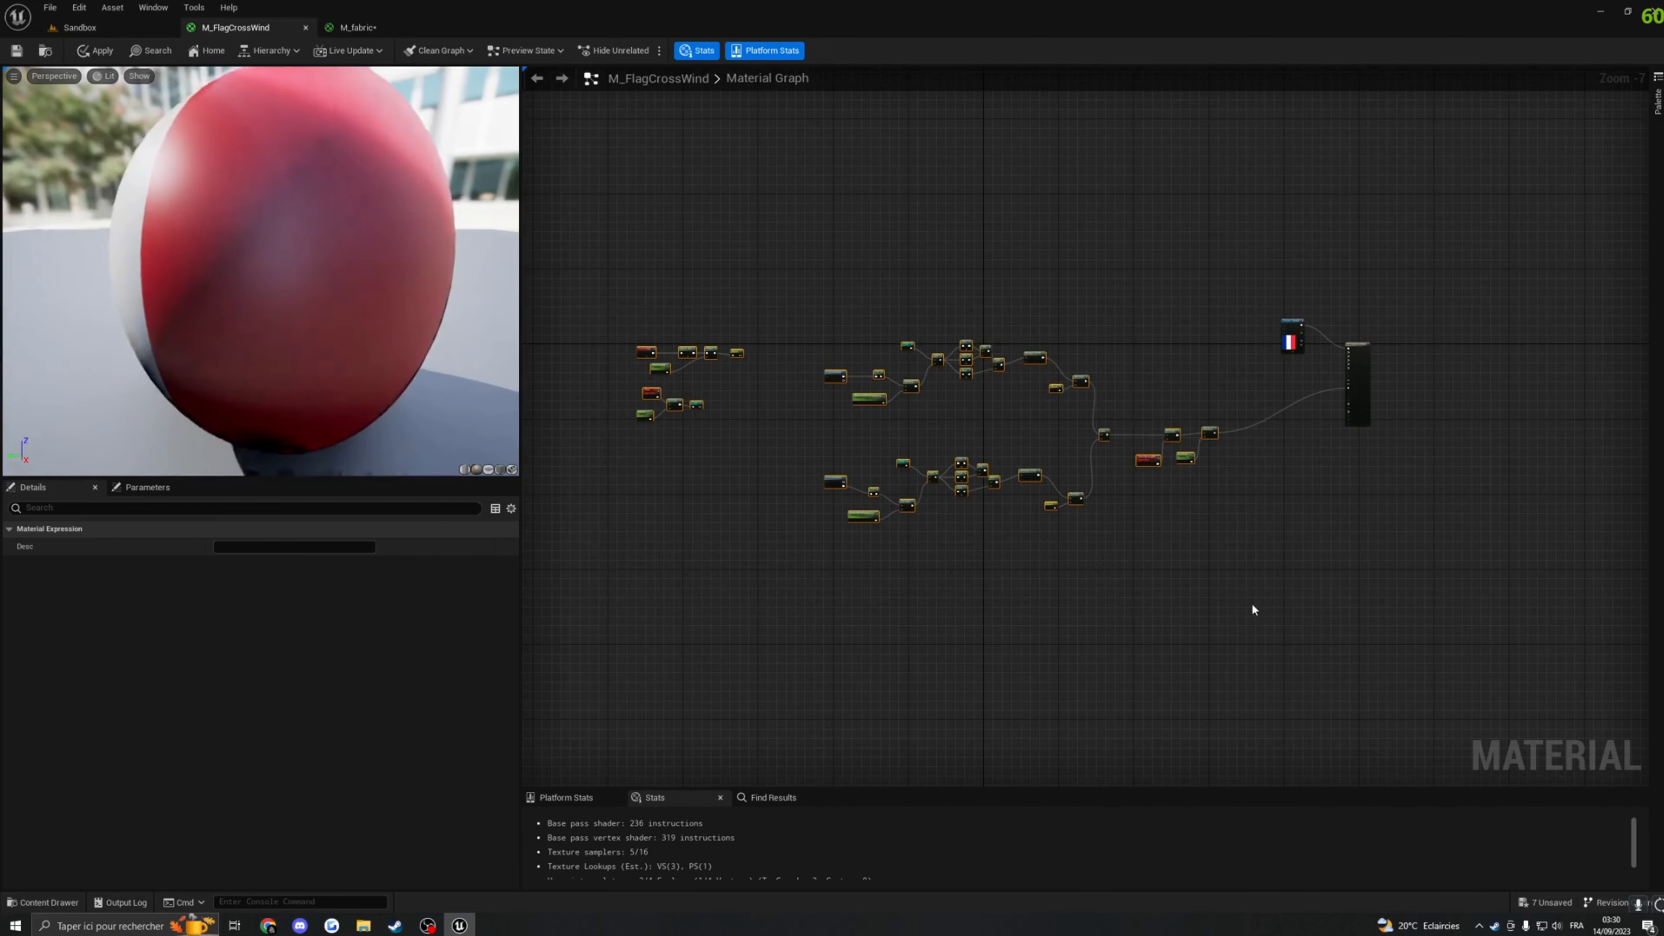
pyautogui.click(358, 27)
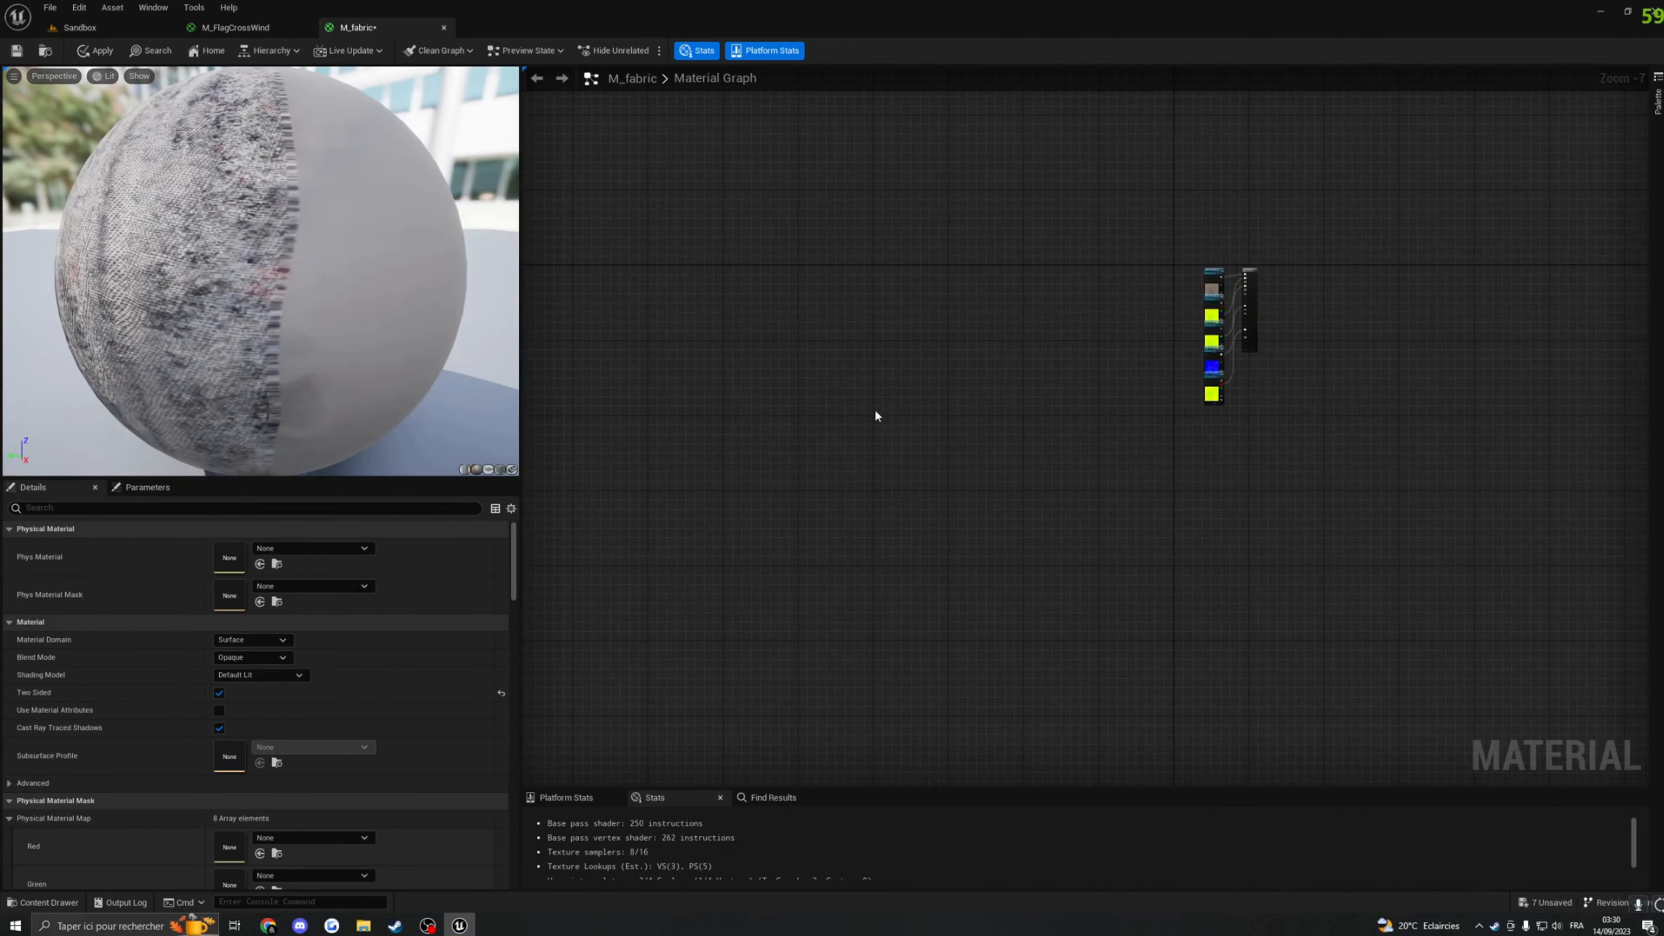
pyautogui.hotkey('ctrl', 'v')
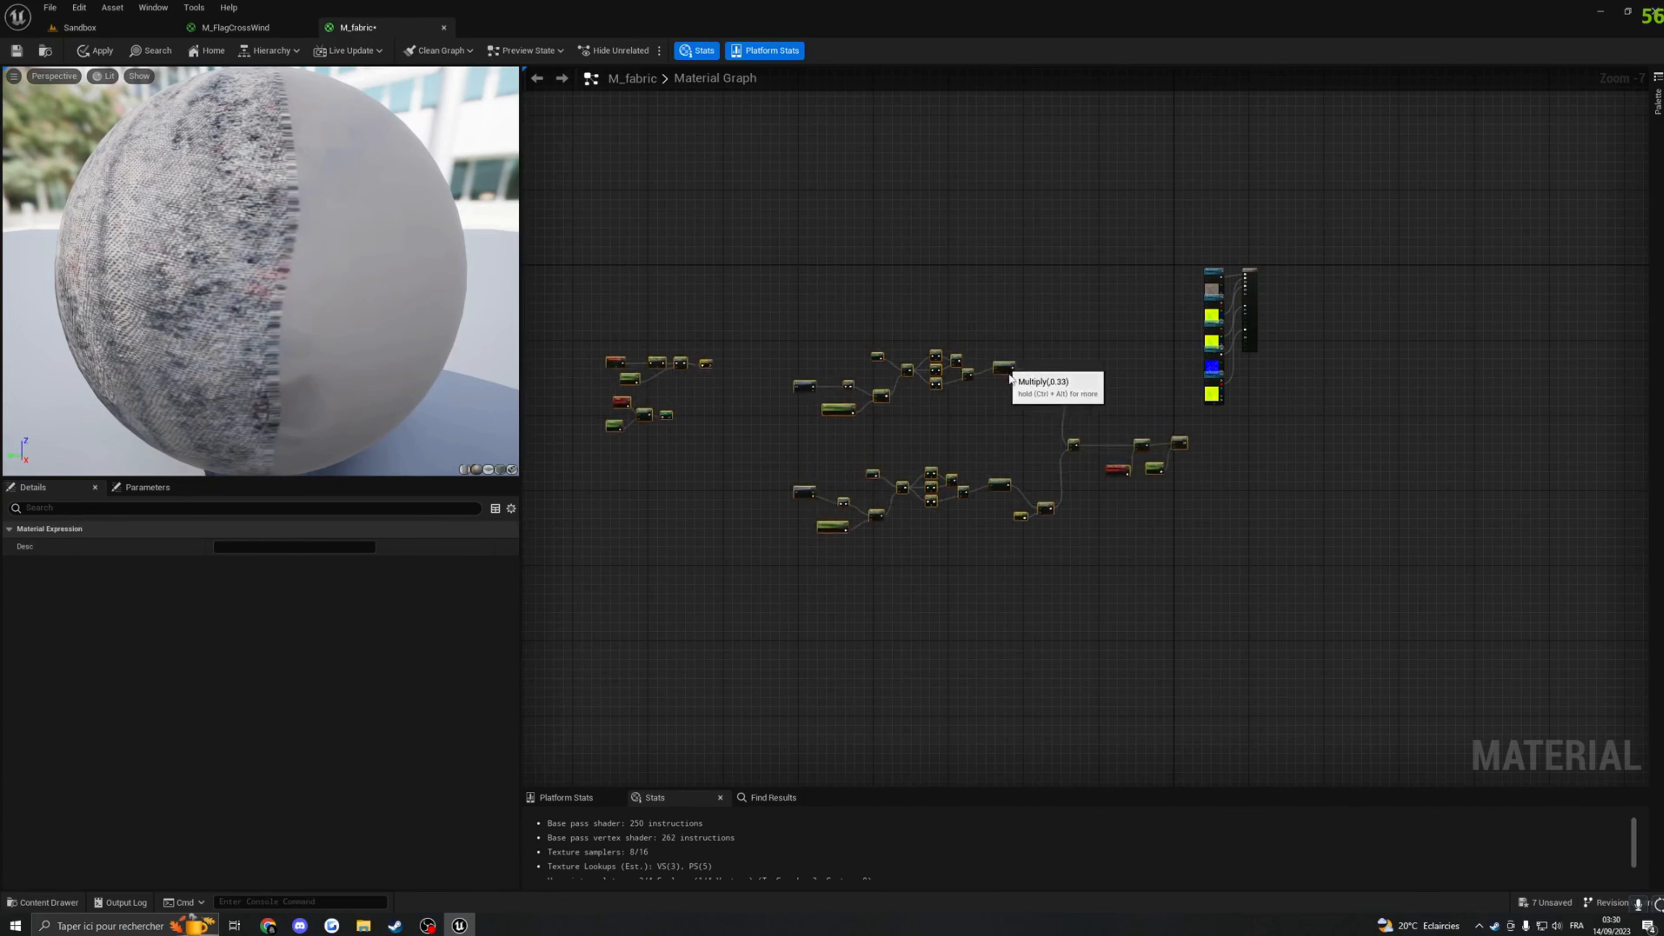
pyautogui.moveTo(997, 360); pyautogui.dragTo(1020, 414)
pyautogui.click(946, 318)
pyautogui.press('Home')
pyautogui.scroll(4, 850, 477)
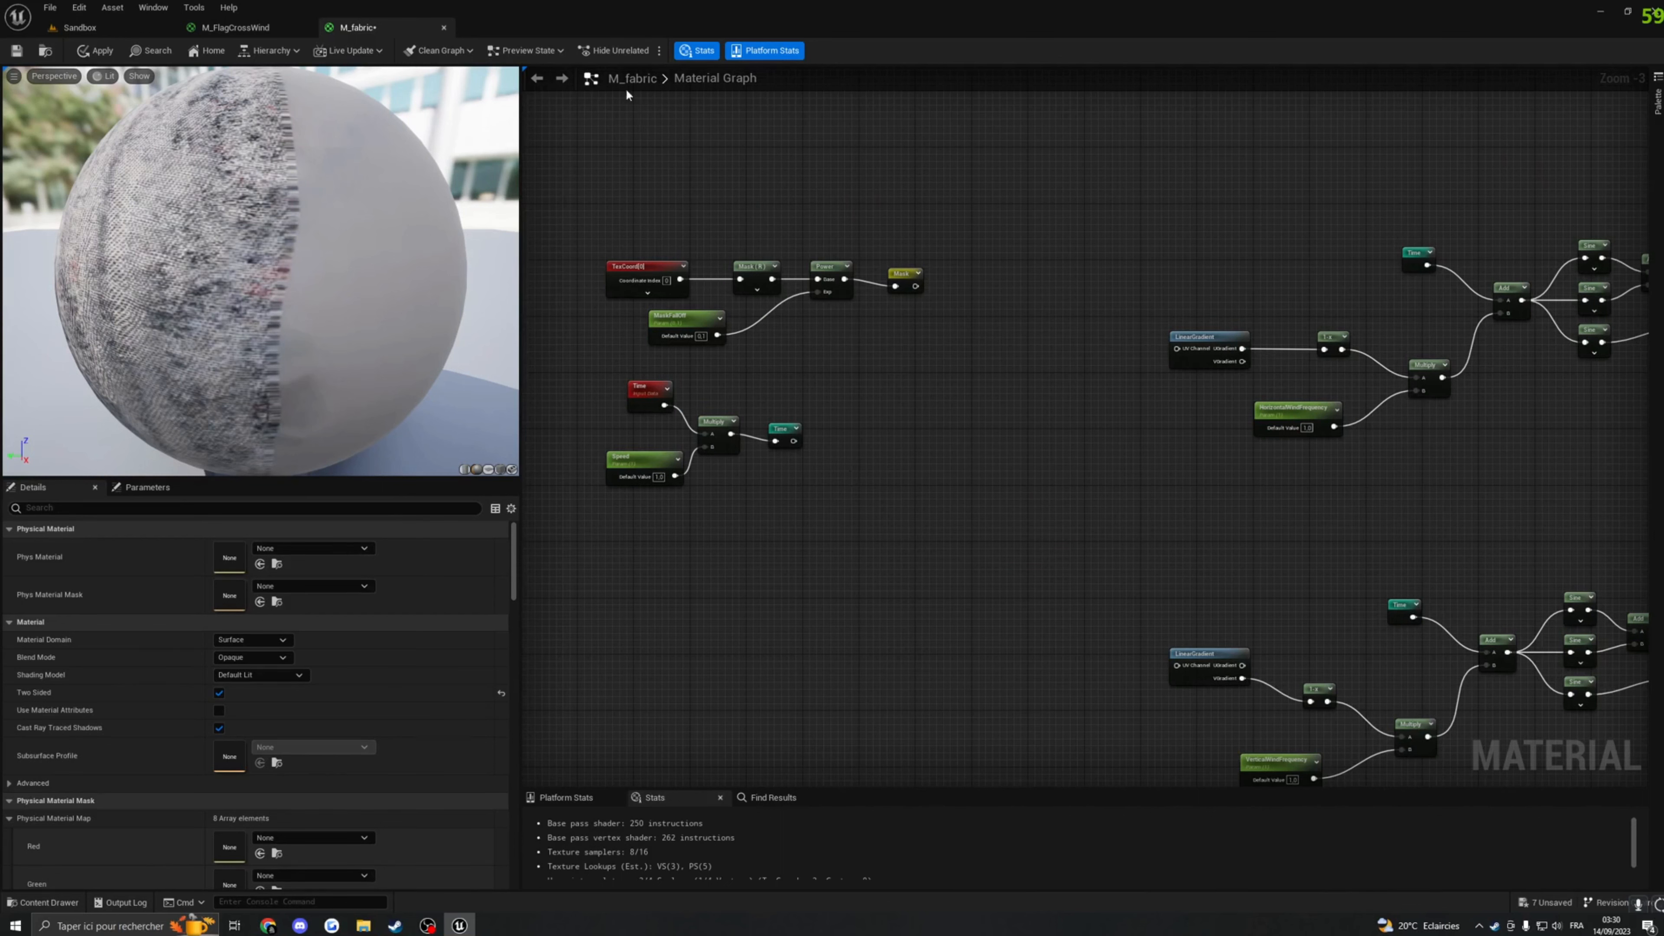
# Step: Compare in the Sandbox level how the flag is anchored at its pole and how the cloth hangs from its own
pyautogui.click(177, 25)
pyautogui.moveTo(525, 127); pyautogui.dragTo(525, 127, button='right')
pyautogui.moveTo(727, 380); pyautogui.dragTo(727, 380, button='right')
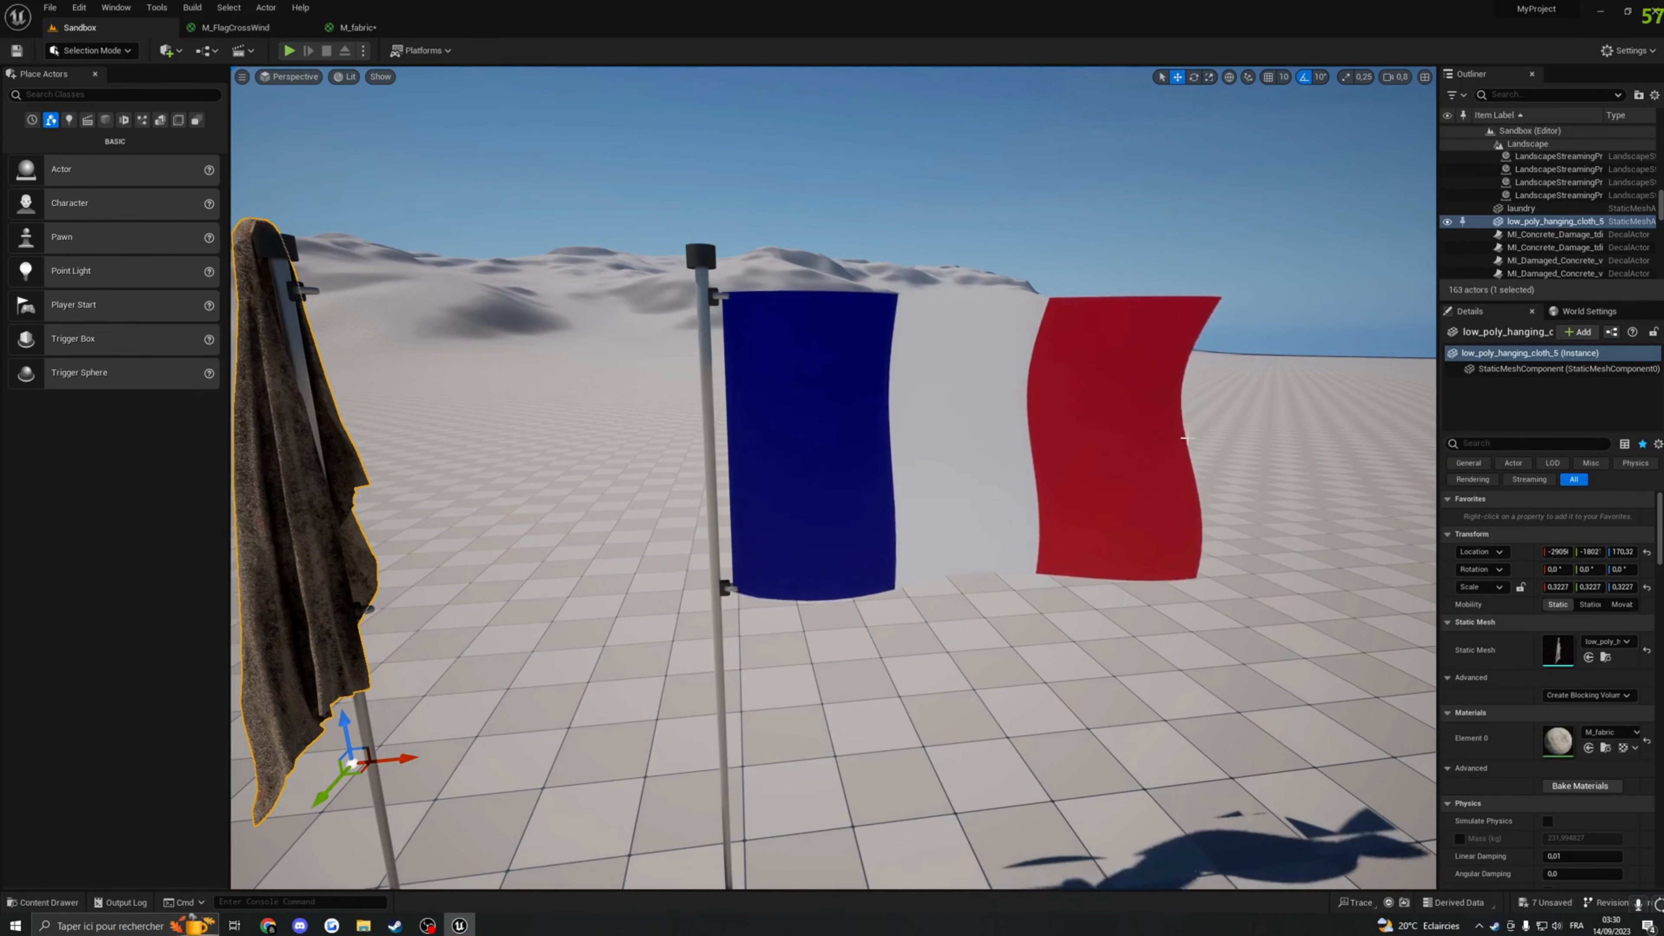
pyautogui.moveTo(831, 470); pyautogui.dragTo(831, 470, button='right')
pyautogui.moveTo(895, 426); pyautogui.dragTo(895, 426, button='right')
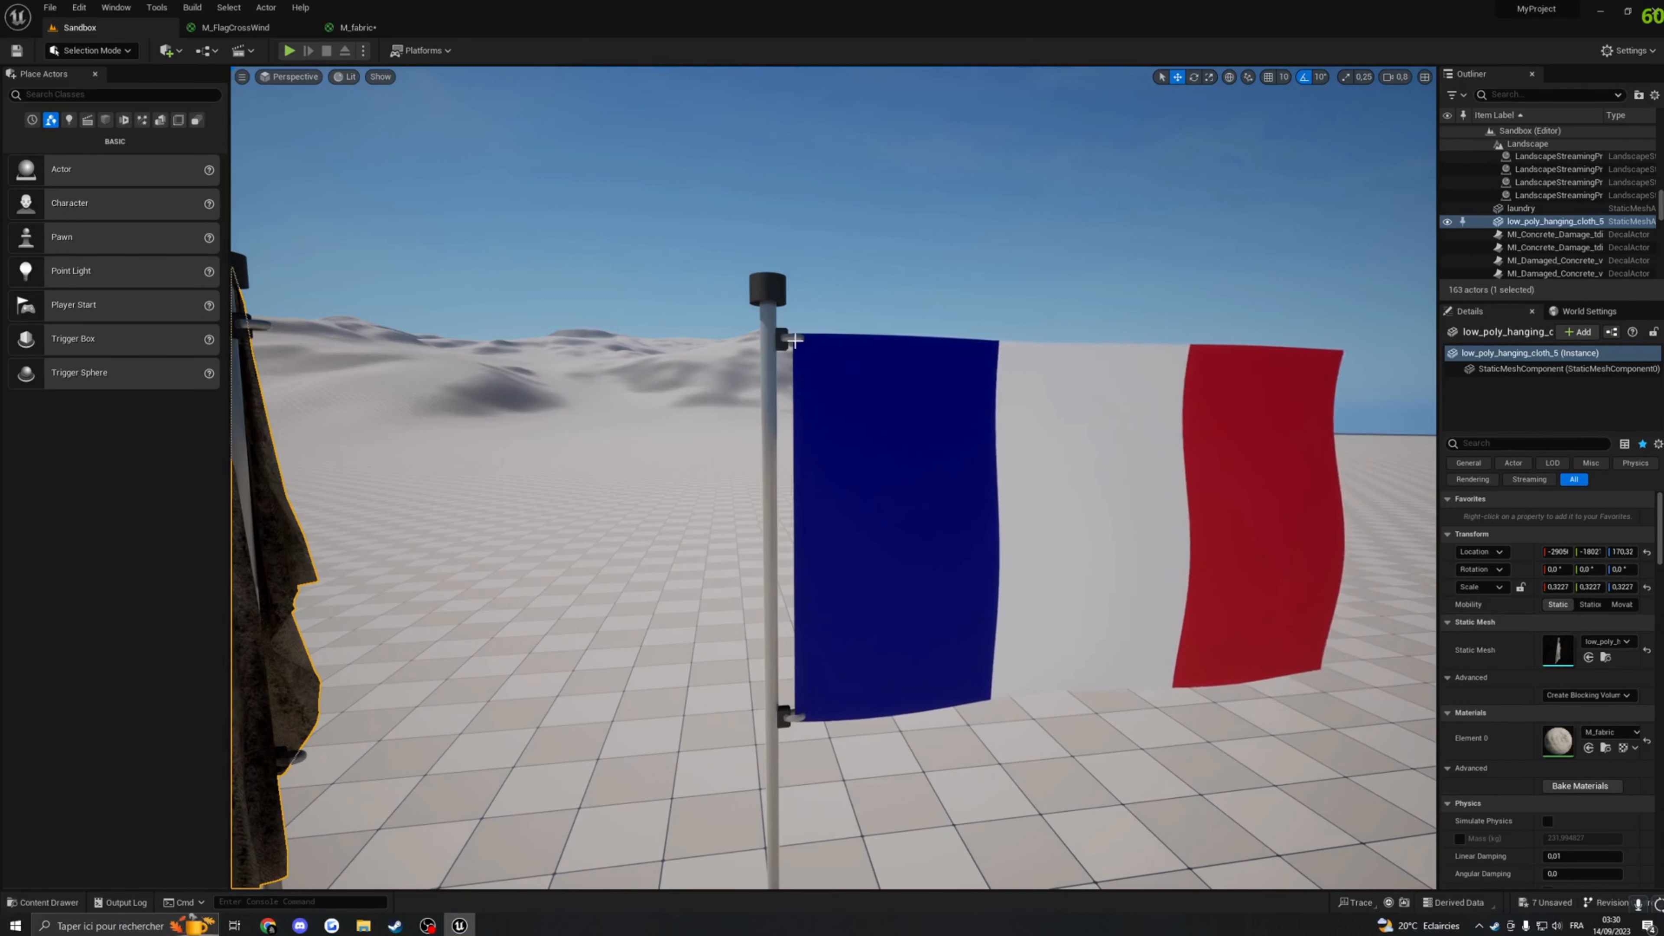
pyautogui.moveTo(806, 387); pyautogui.dragTo(800, 344, button='right')
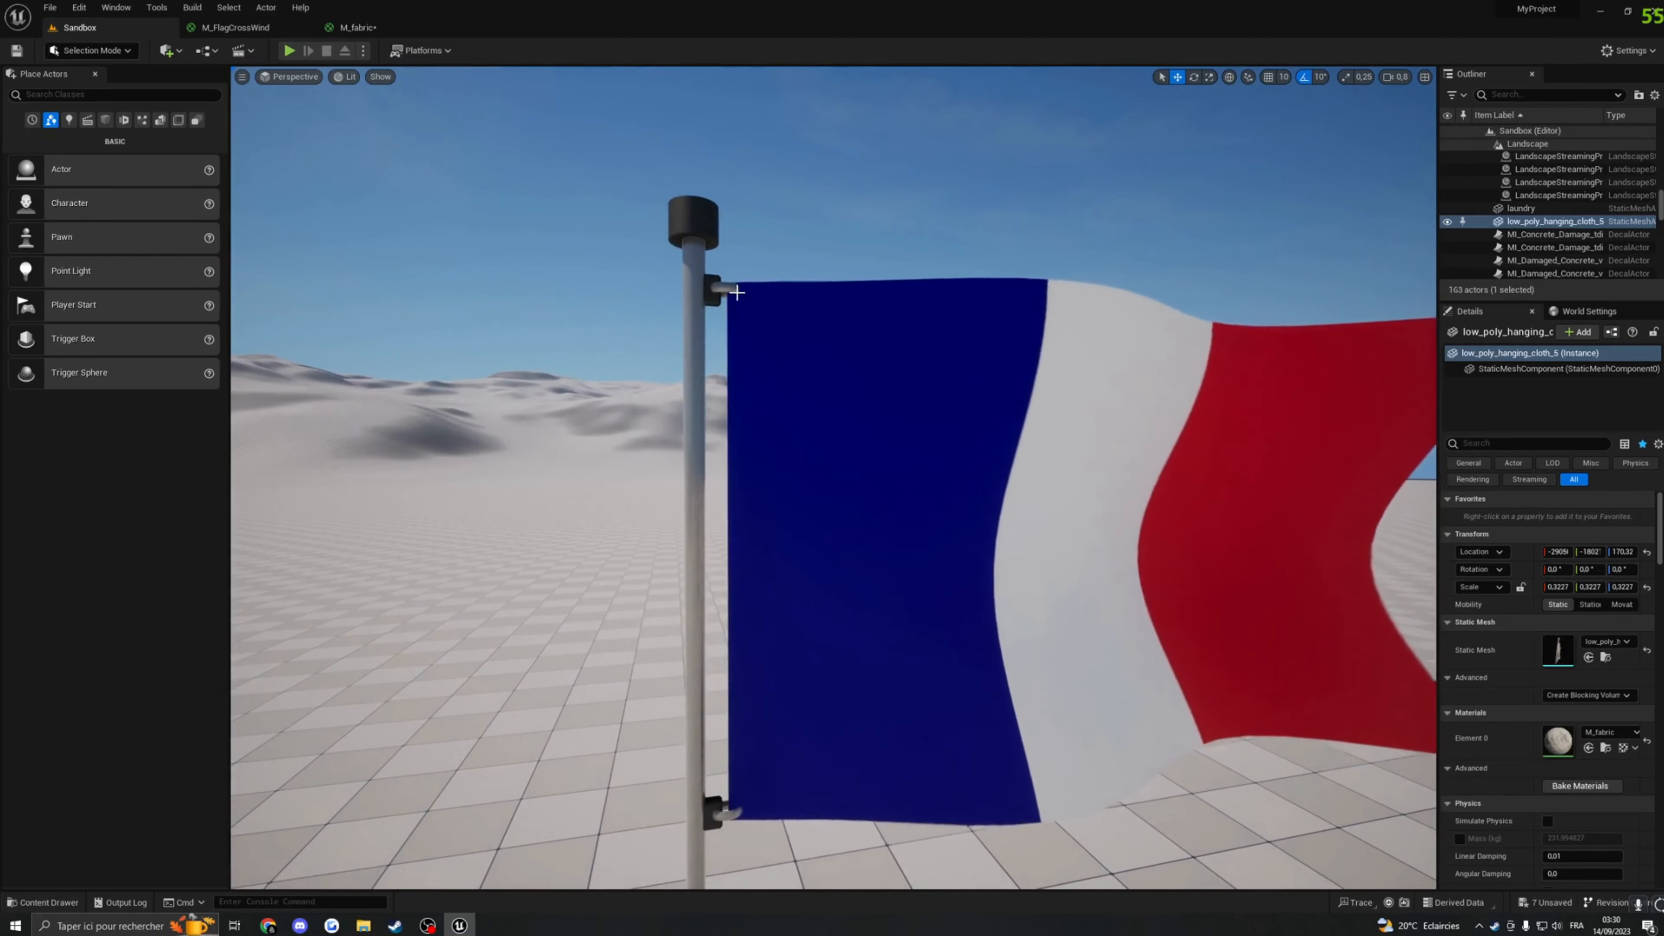
pyautogui.moveTo(754, 803); pyautogui.dragTo(754, 803, button='right')
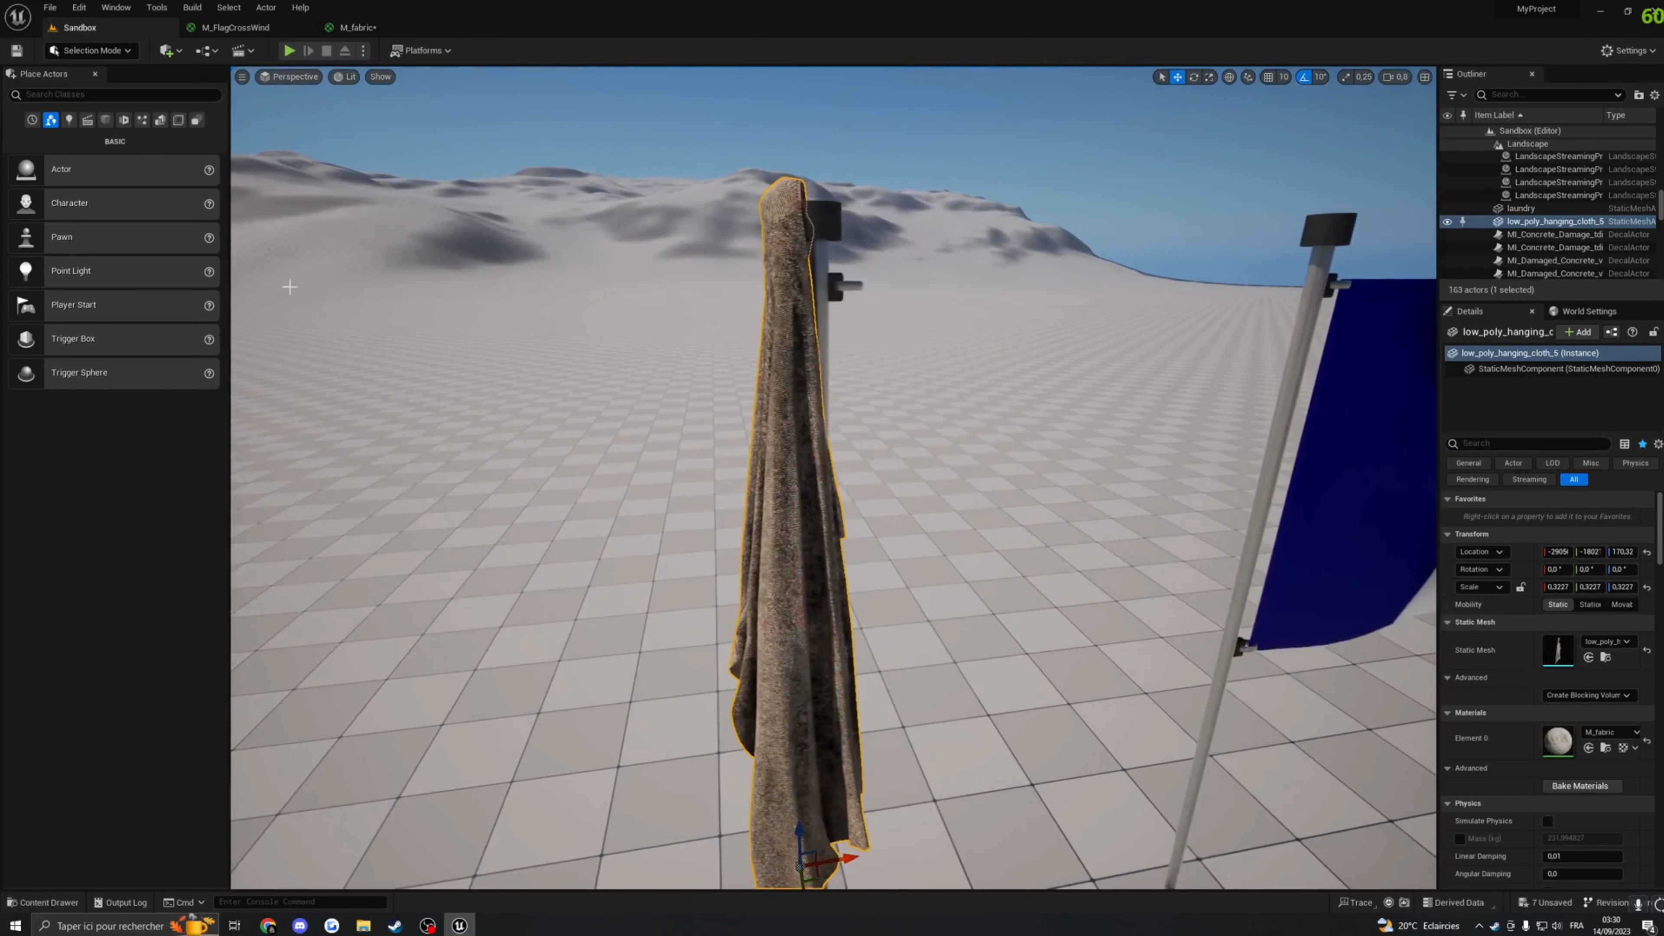
# Step: Delete the TexCoord and Mask (R) nodes feeding the Power node in the M_fabric graph
pyautogui.click(382, 29)
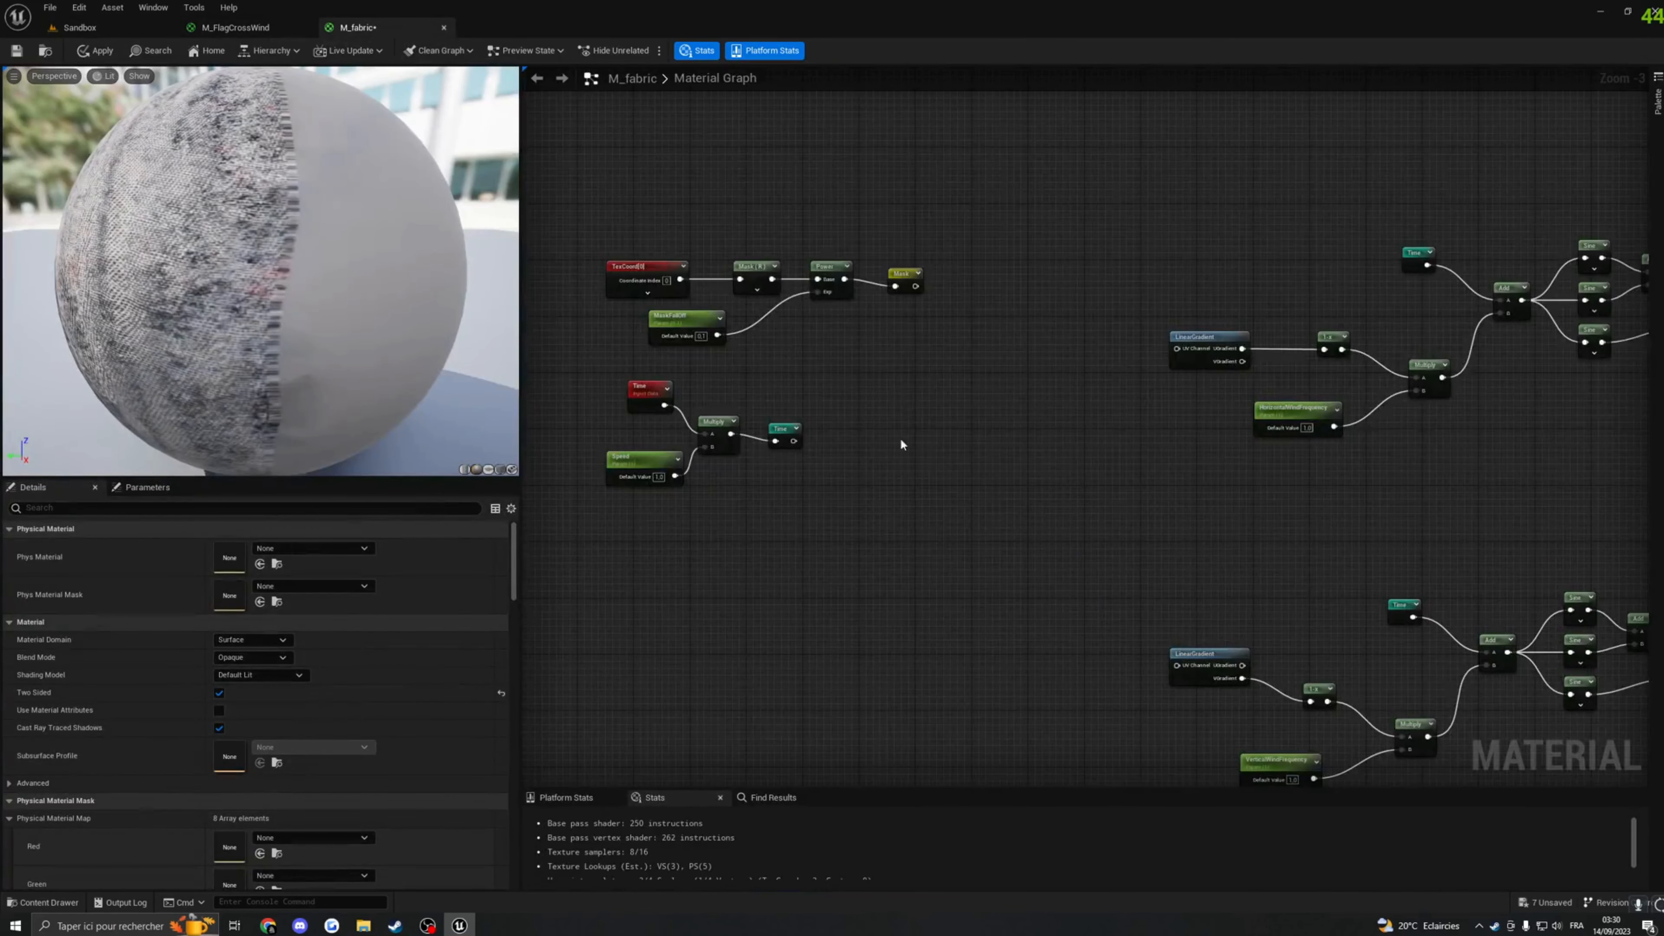
pyautogui.moveTo(901, 445); pyautogui.dragTo(1029, 547, button='right')
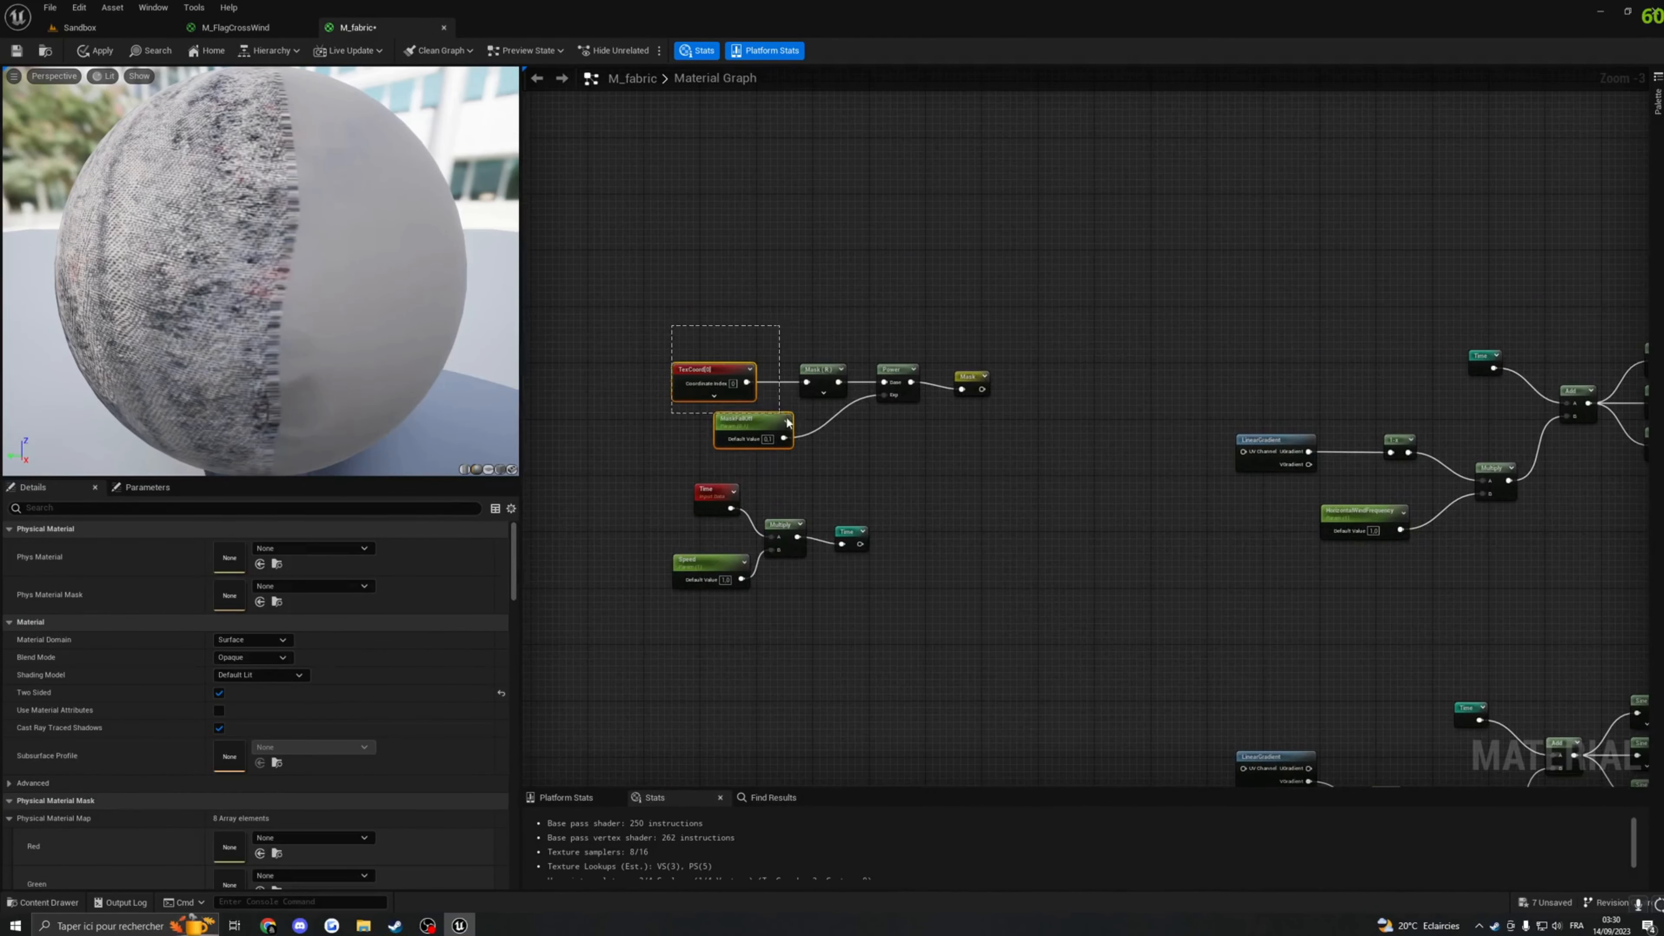
pyautogui.moveTo(842, 444); pyautogui.dragTo(859, 448)
pyautogui.click(707, 348)
pyautogui.moveTo(820, 385); pyautogui.dragTo(819, 386)
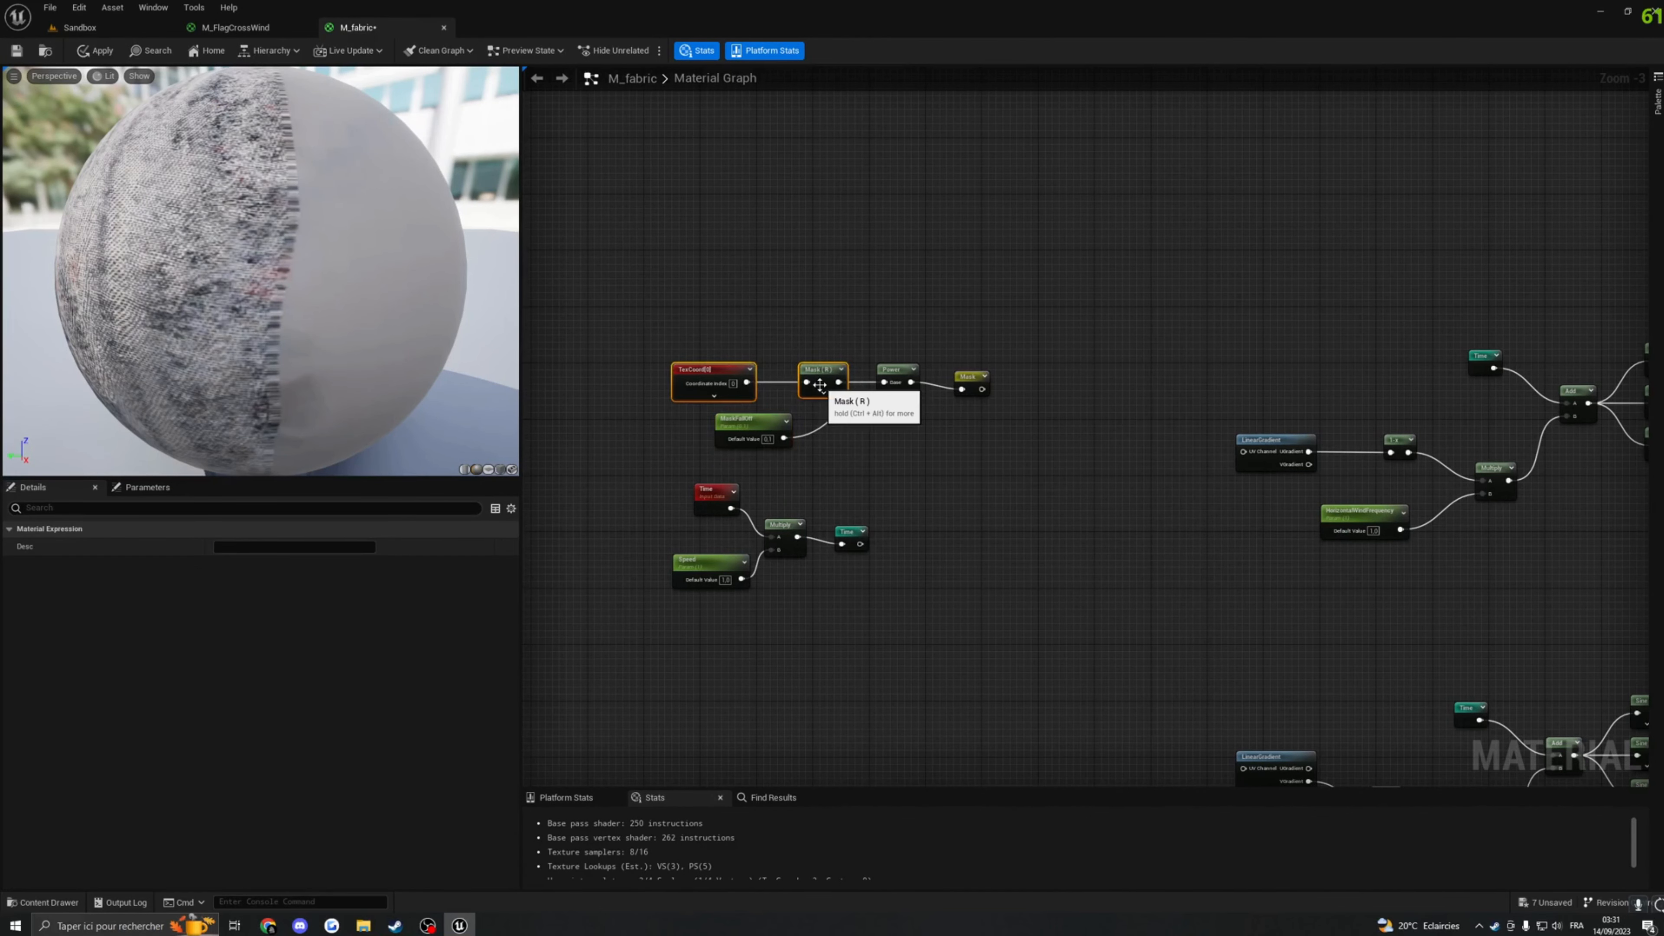
pyautogui.press('Delete')
# Step: Add a BoundingBoxBased_0-1_UVW node to the M_fabric graph and feed its B output into a new OneMinus node
pyautogui.rightClick(770, 300)
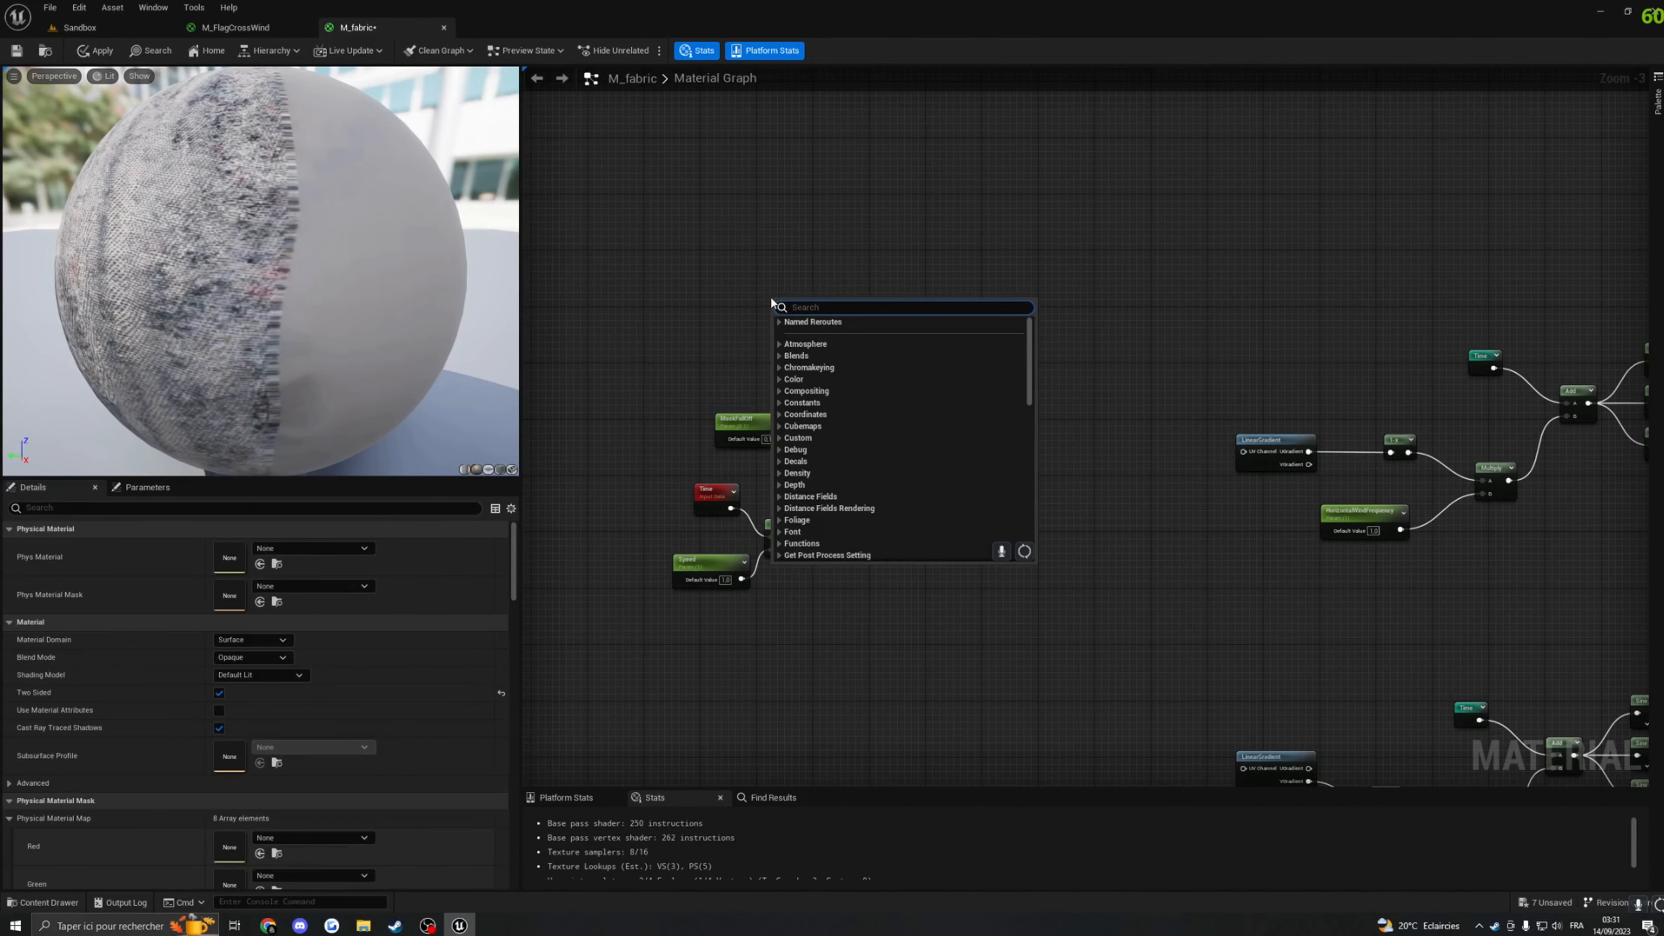
pyautogui.write('bound')
pyautogui.click(810, 334)
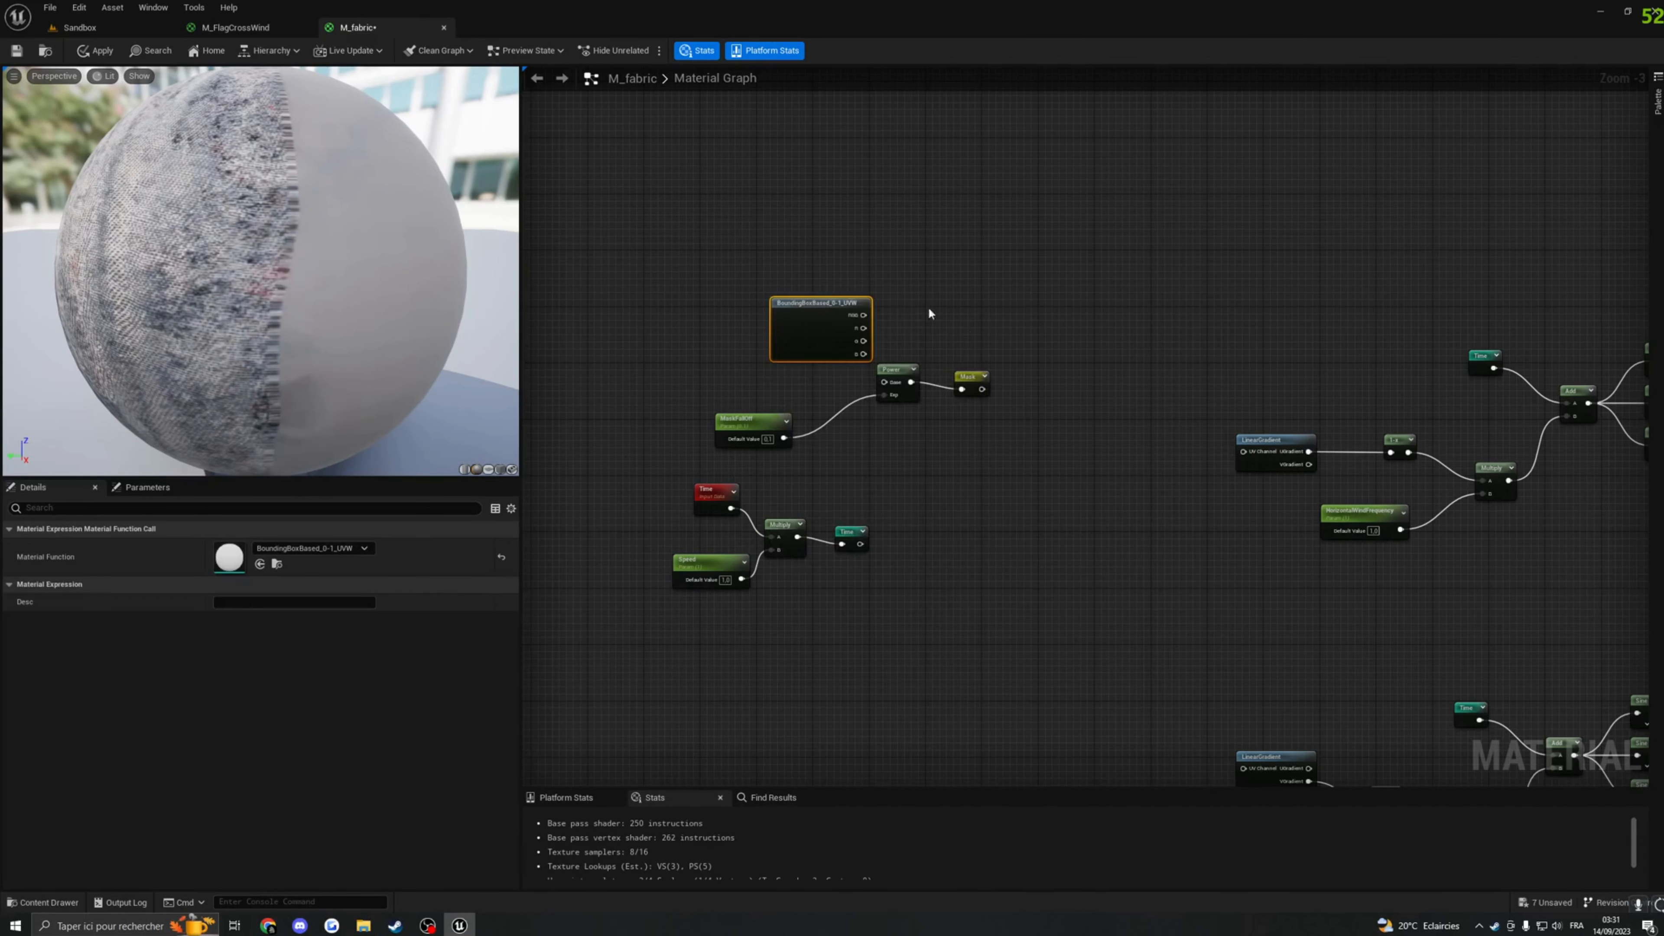
pyautogui.moveTo(741, 306); pyautogui.dragTo(657, 293)
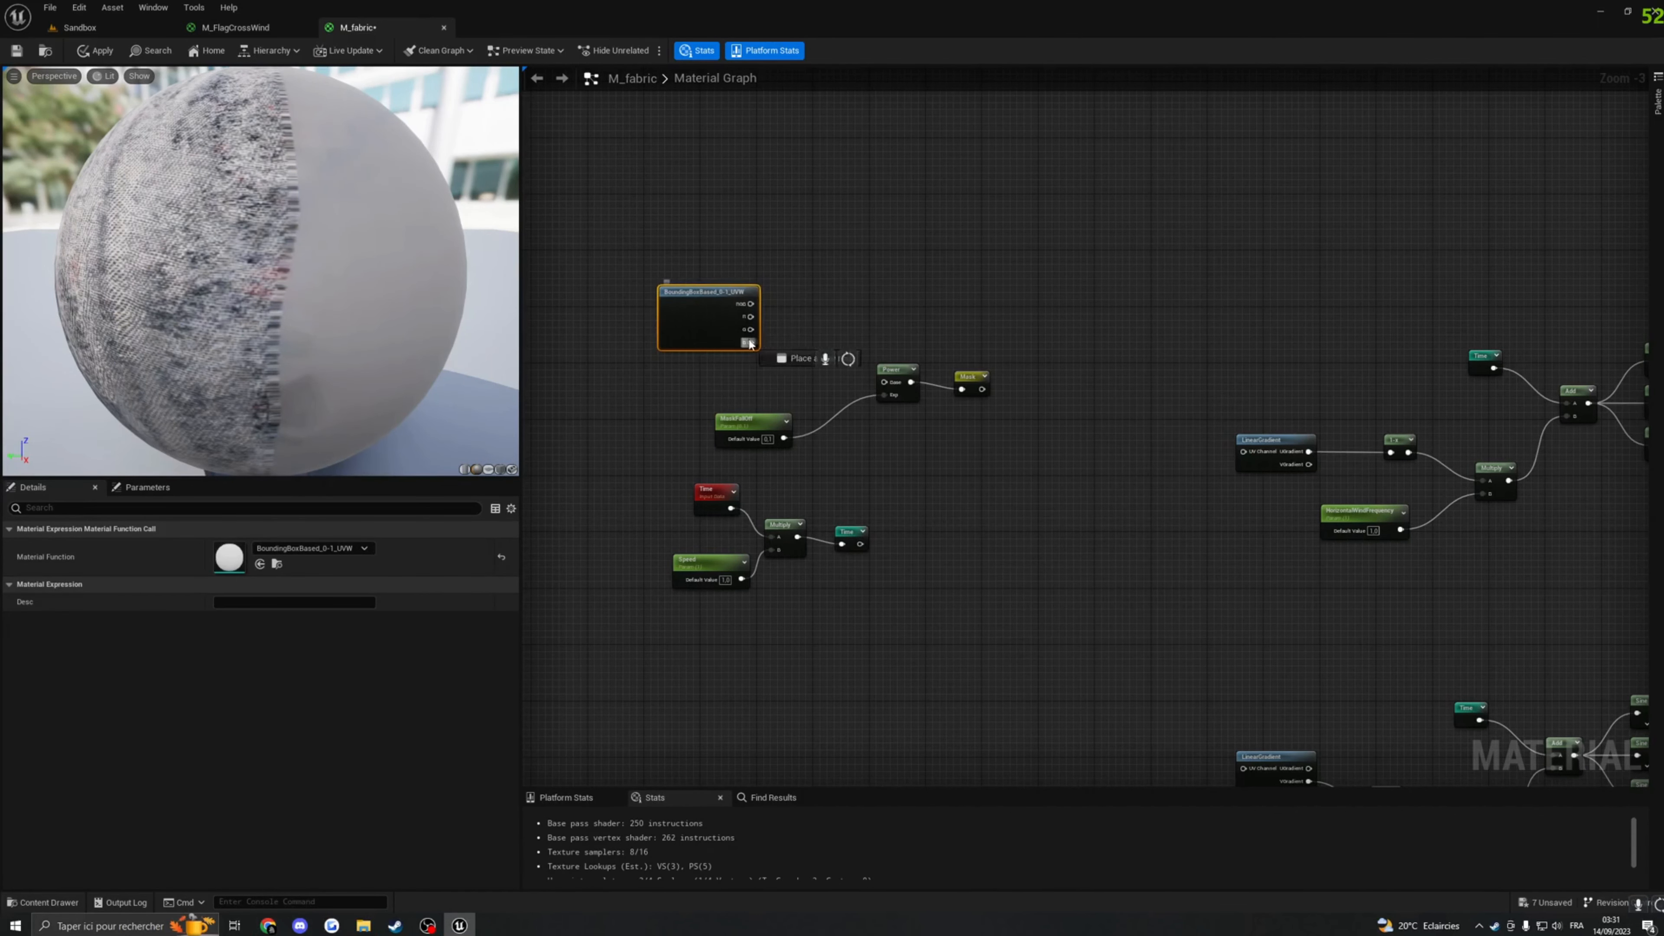
pyautogui.write('oneminus')
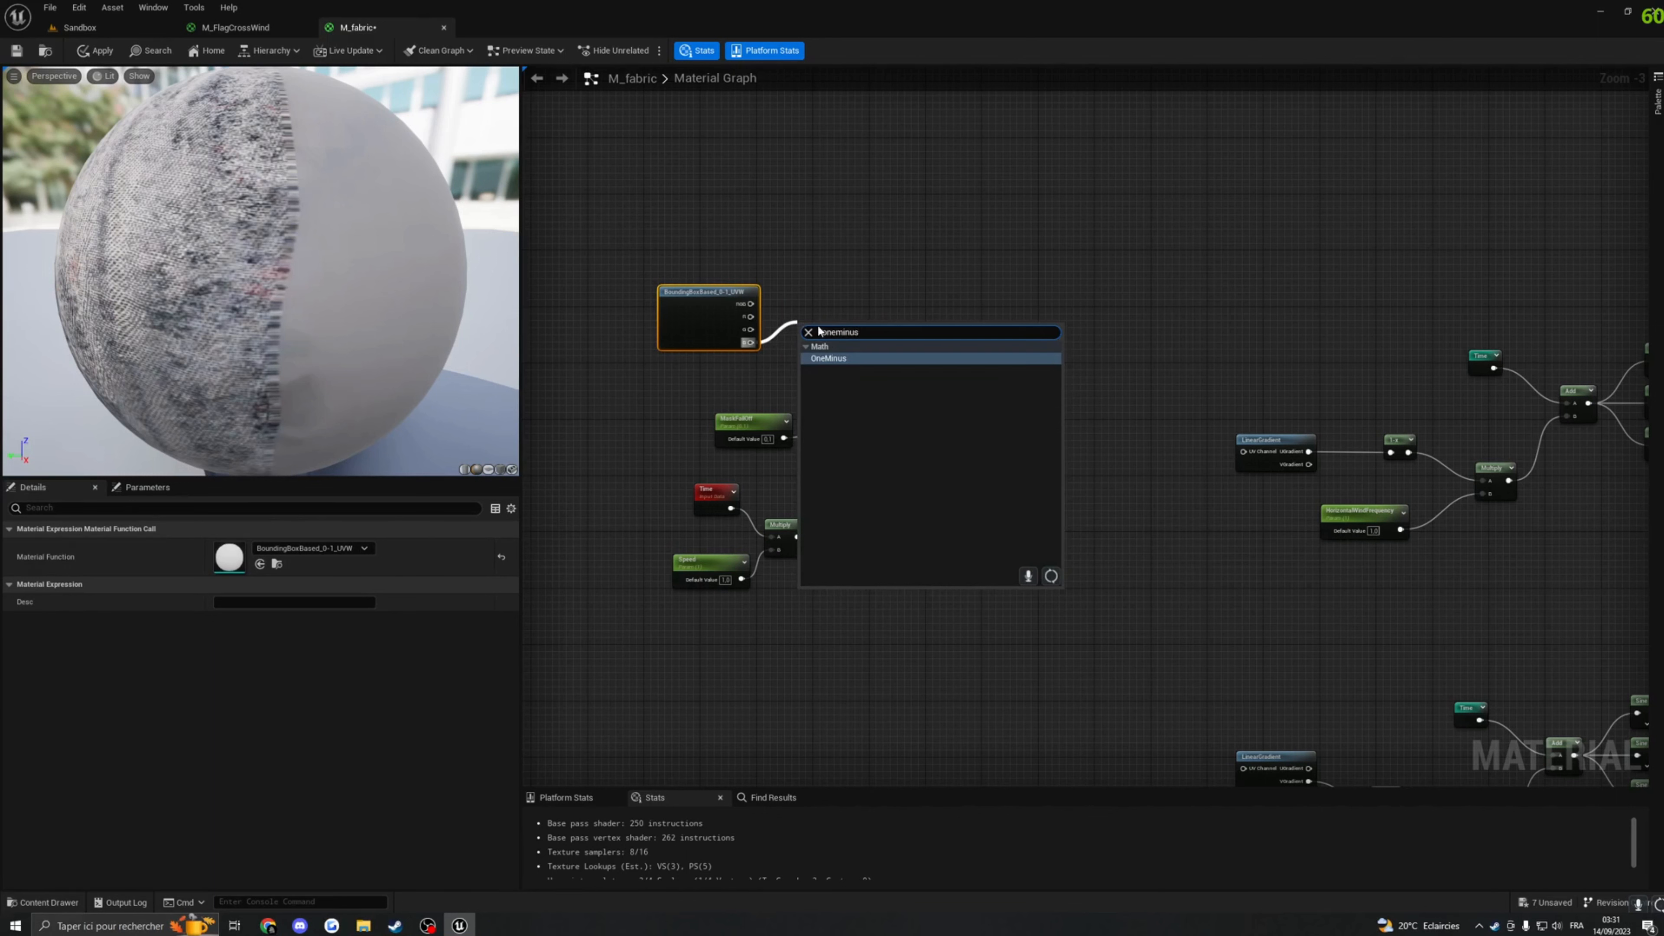
pyautogui.click(863, 358)
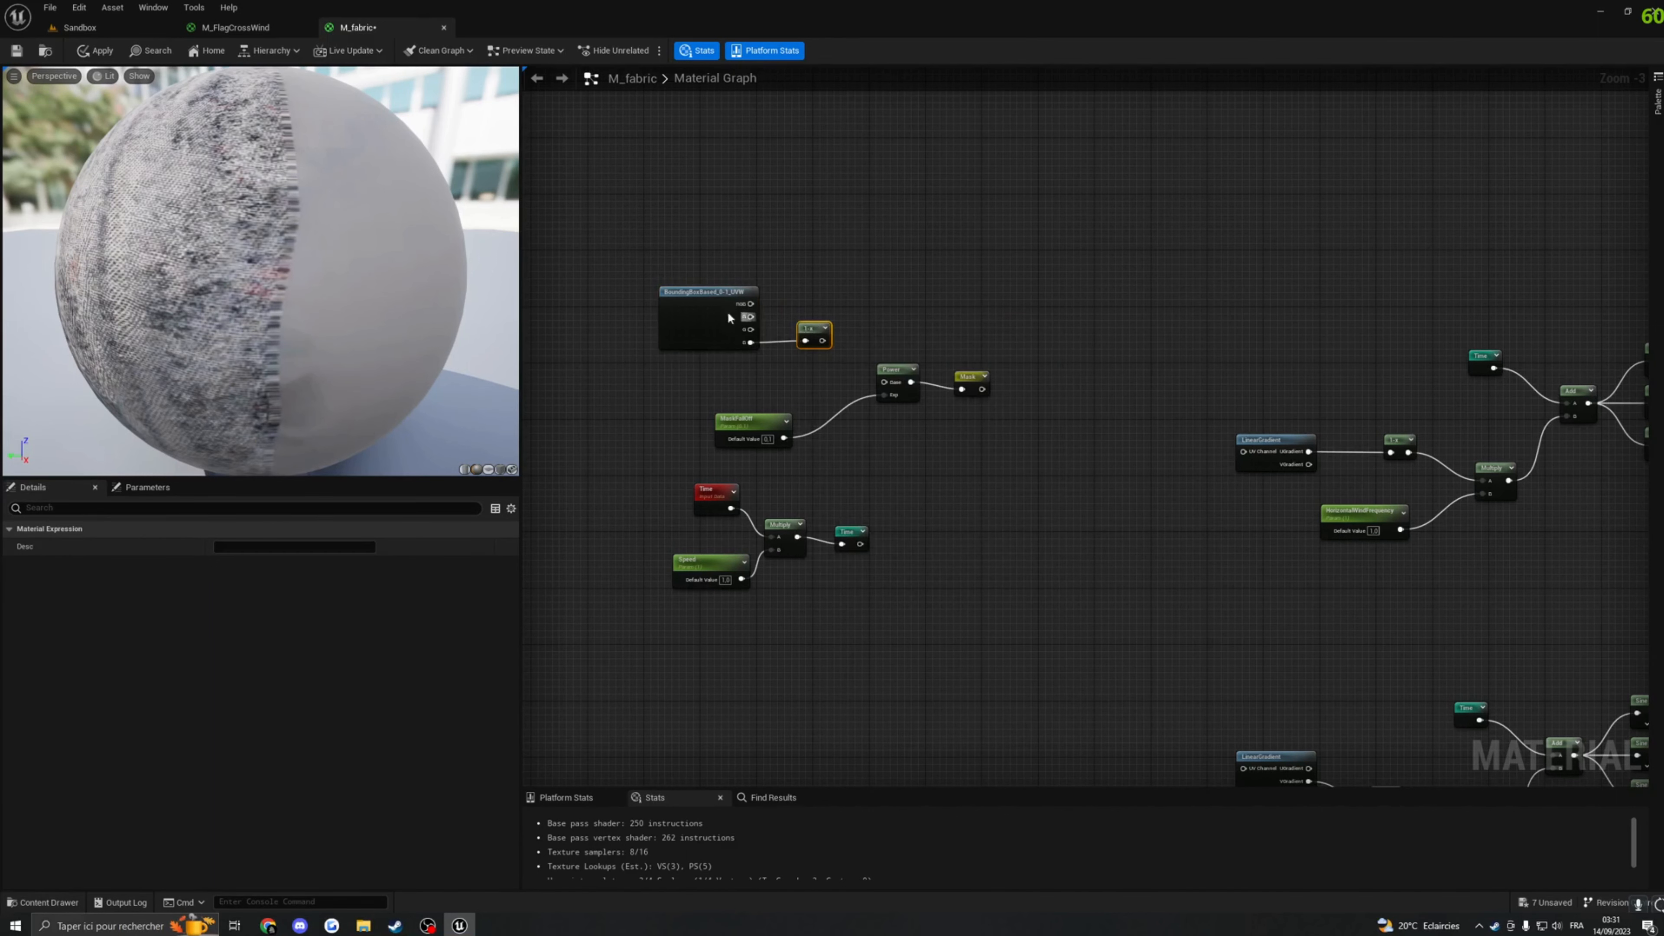
pyautogui.moveTo(728, 314); pyautogui.dragTo(674, 283)
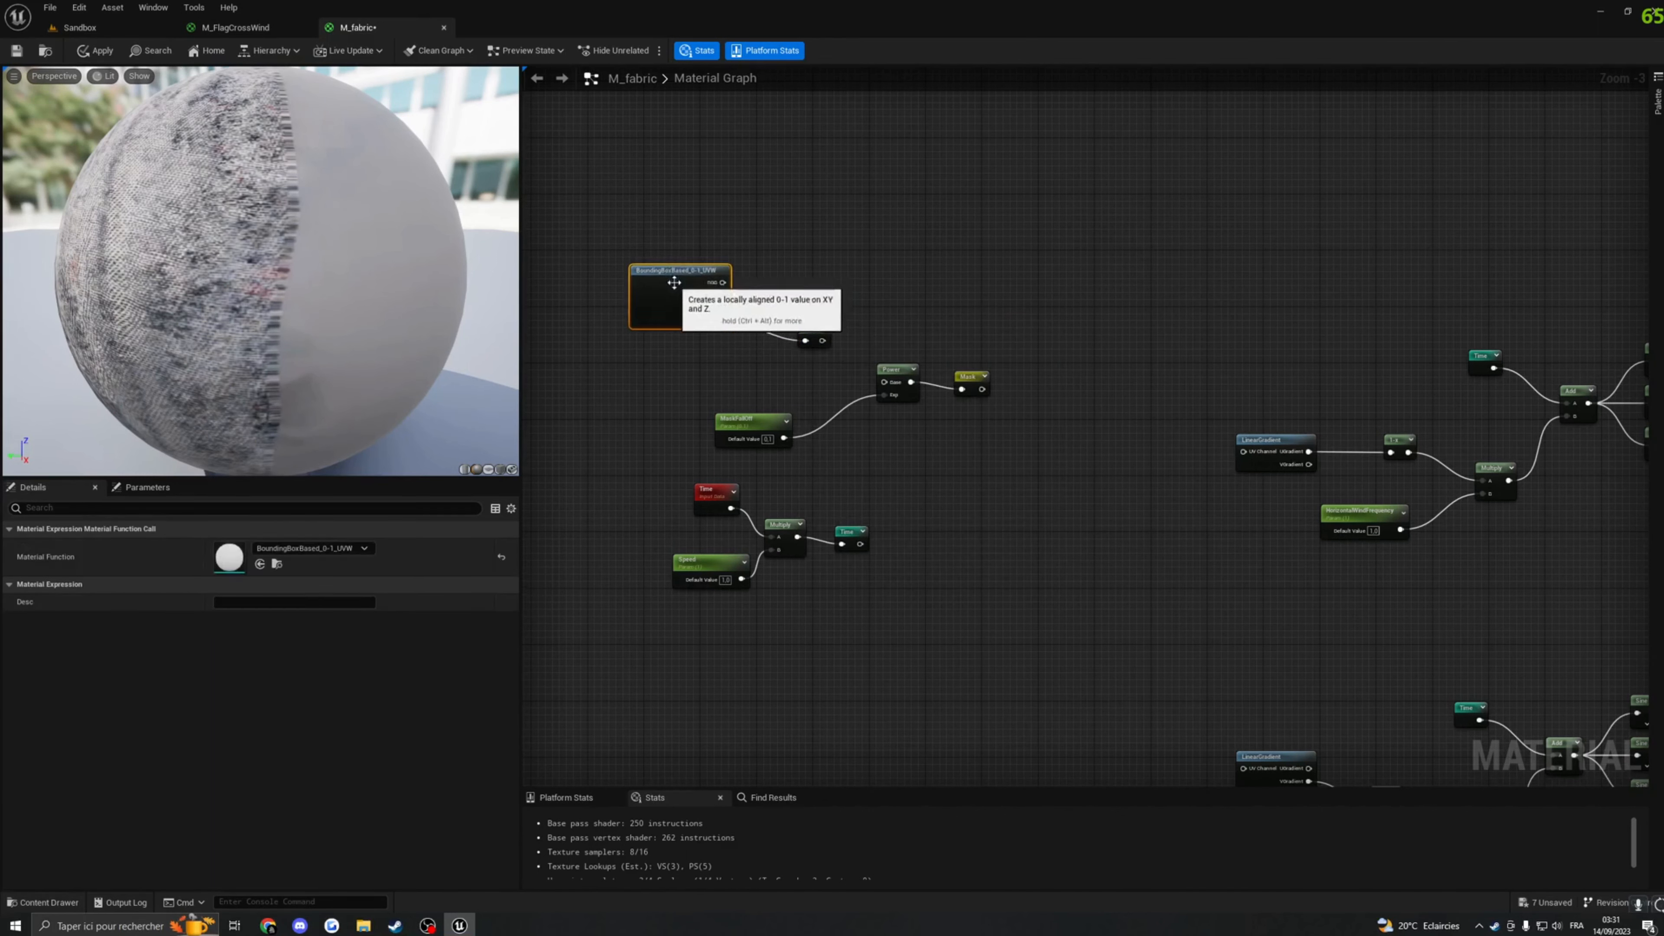
pyautogui.moveTo(814, 343); pyautogui.dragTo(815, 321)
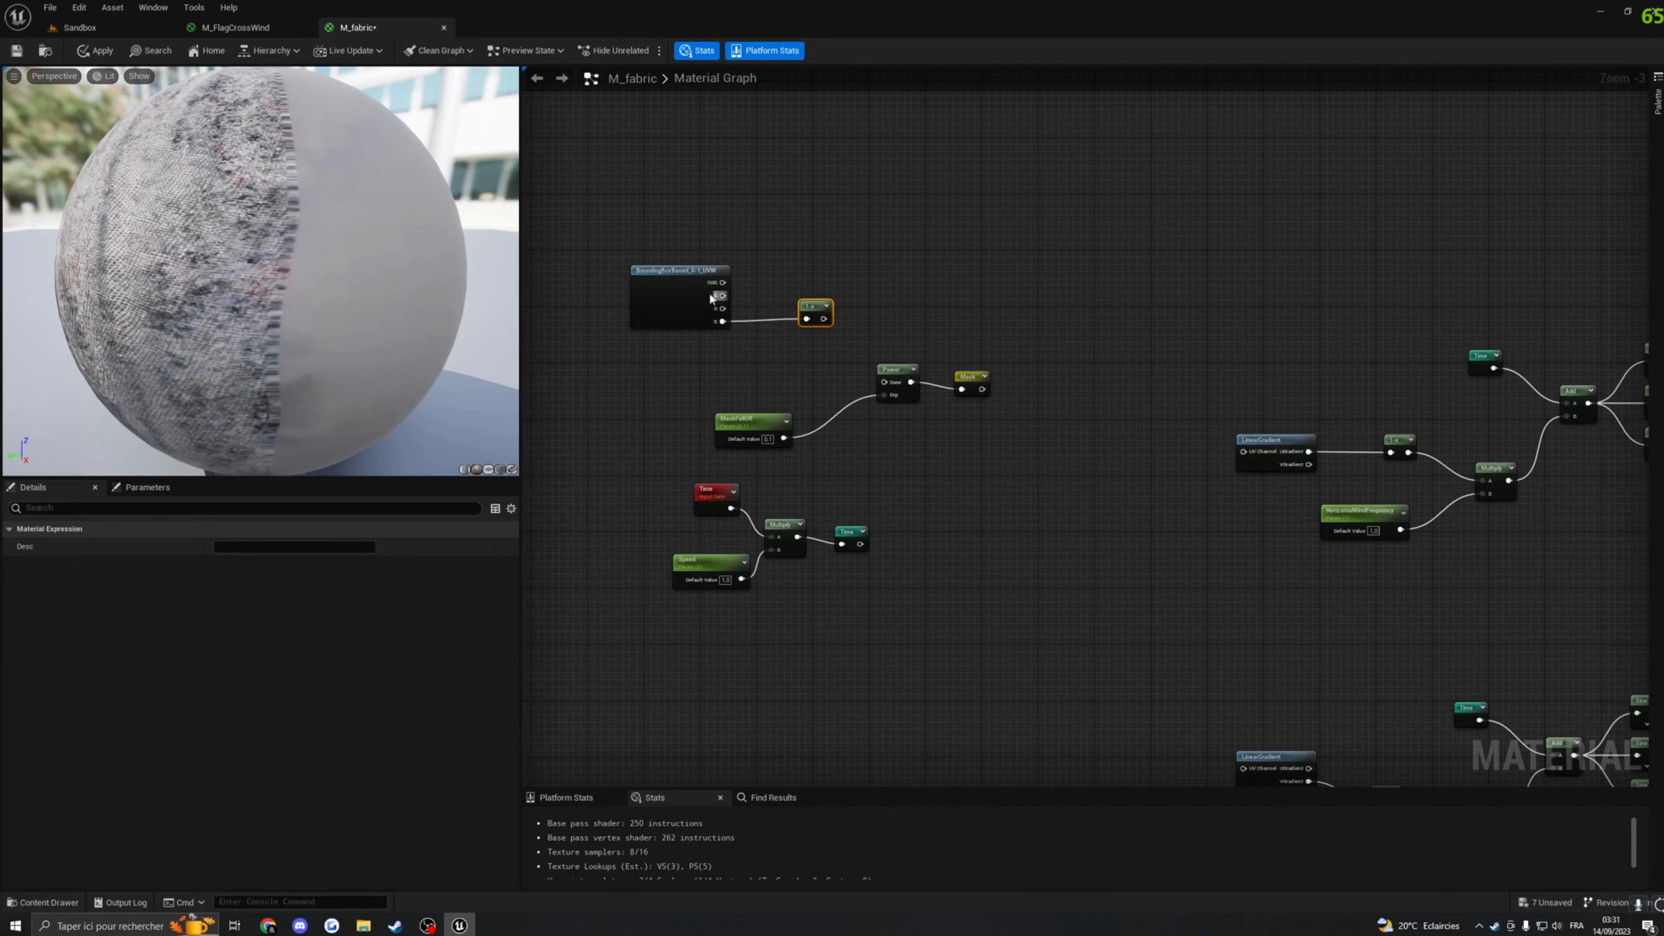
# Step: Preview the OneMinus node's vertical gradient on a cube mesh, orbit around it, and stop previewing the node
pyautogui.rightClick(816, 308)
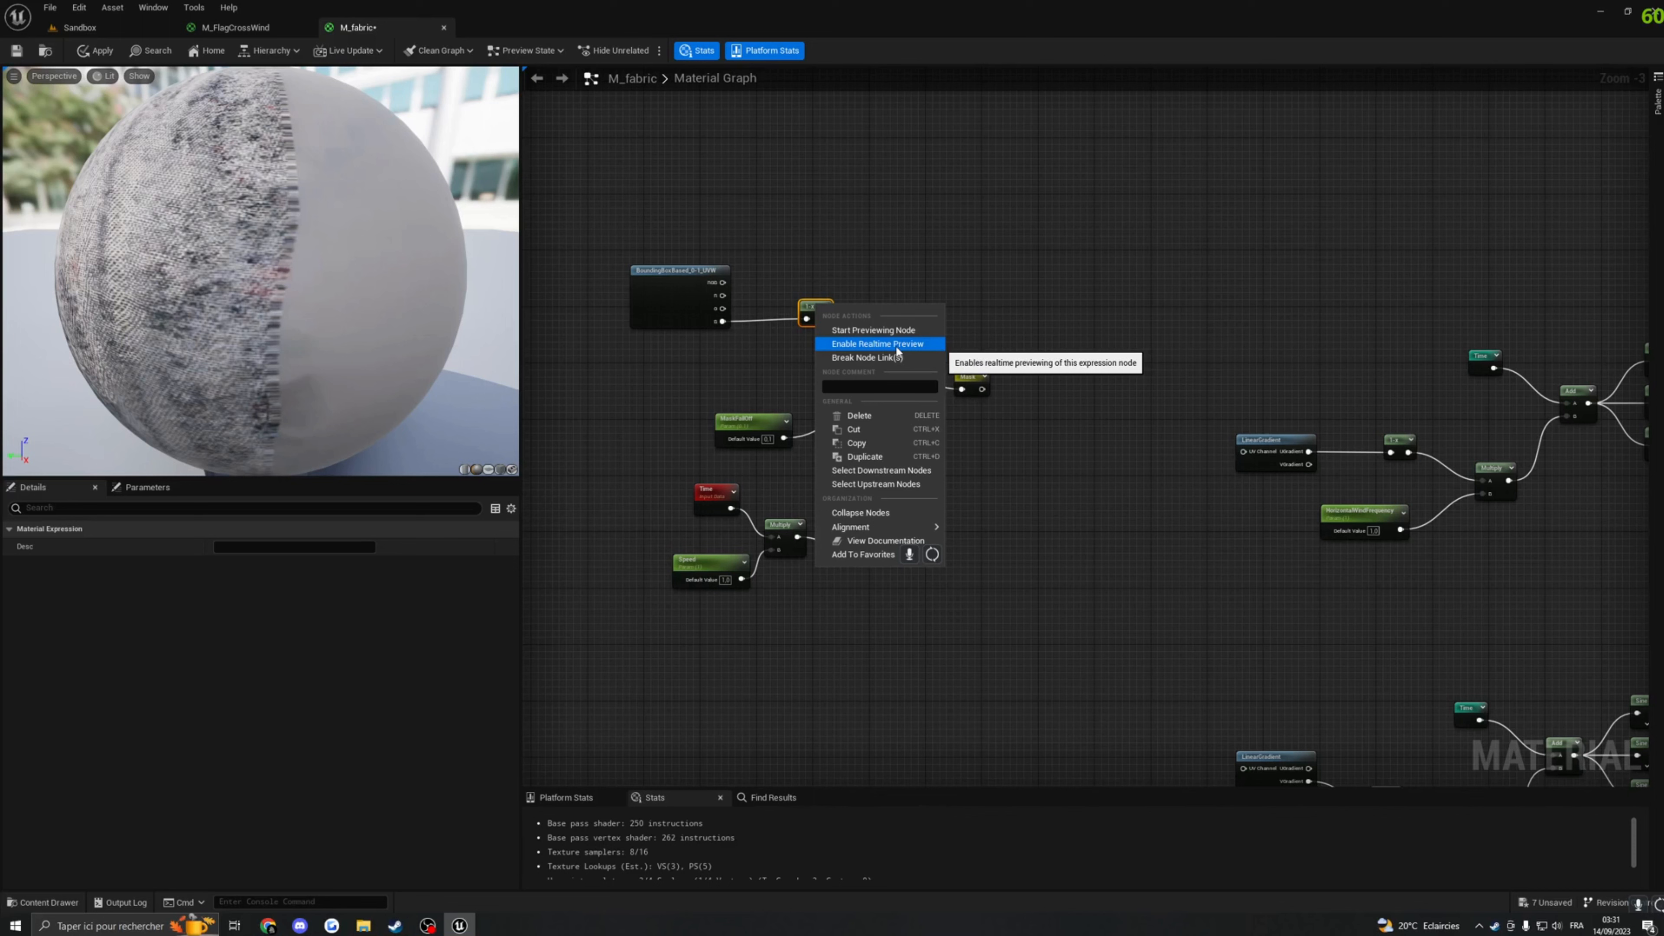
pyautogui.click(873, 330)
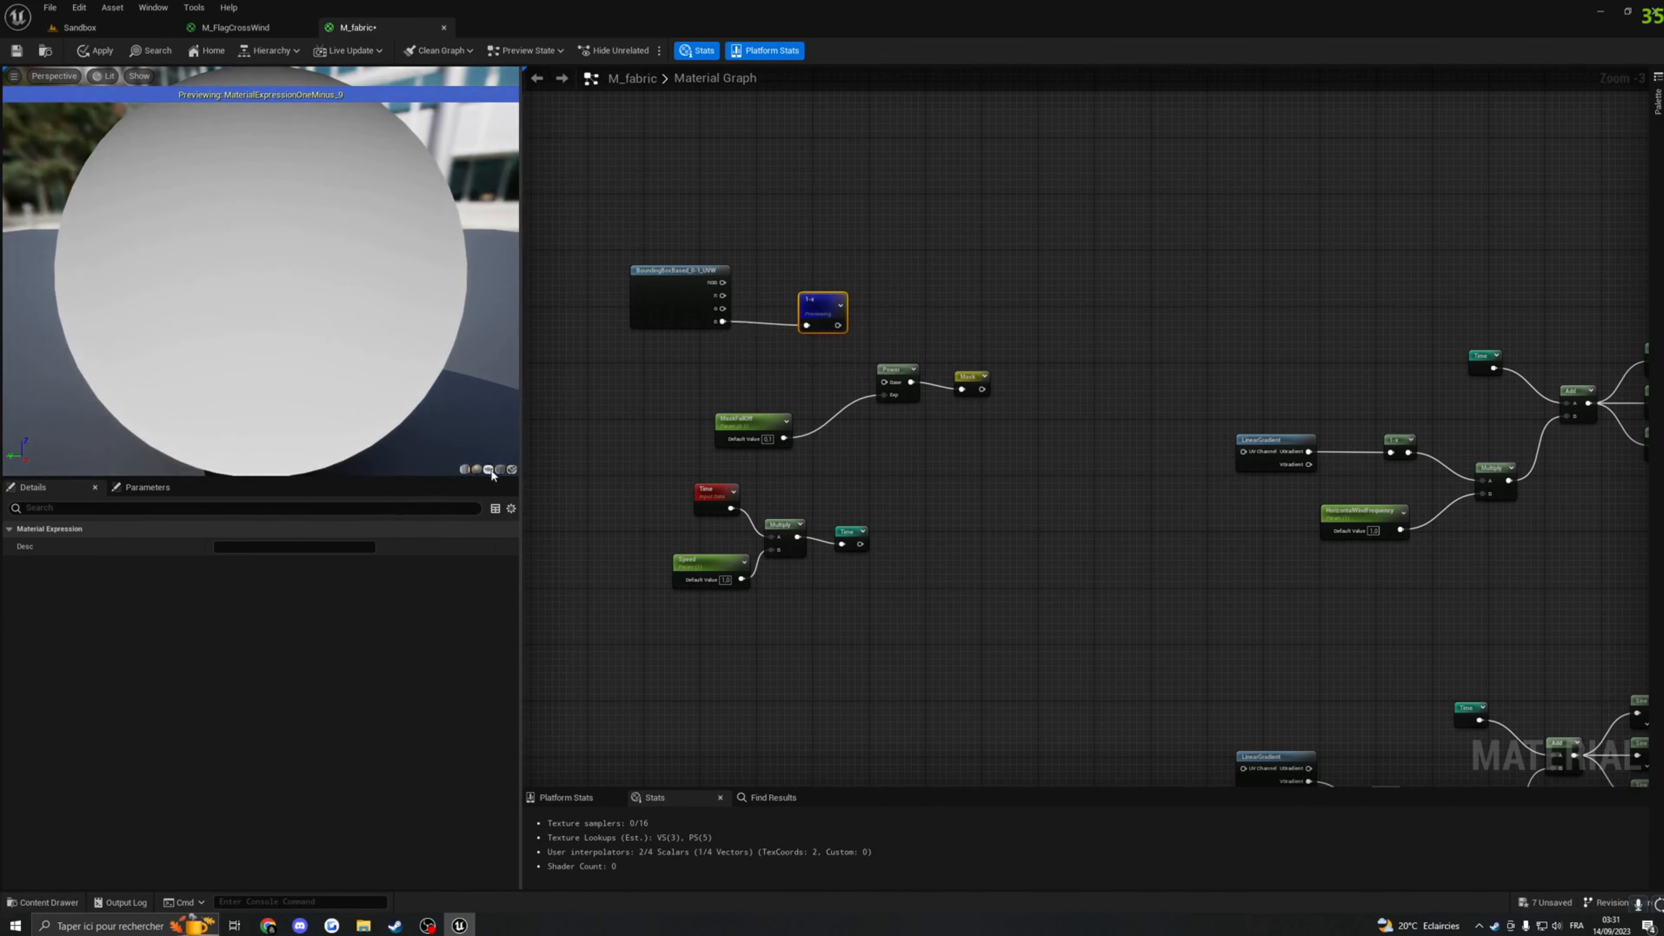
pyautogui.click(499, 469)
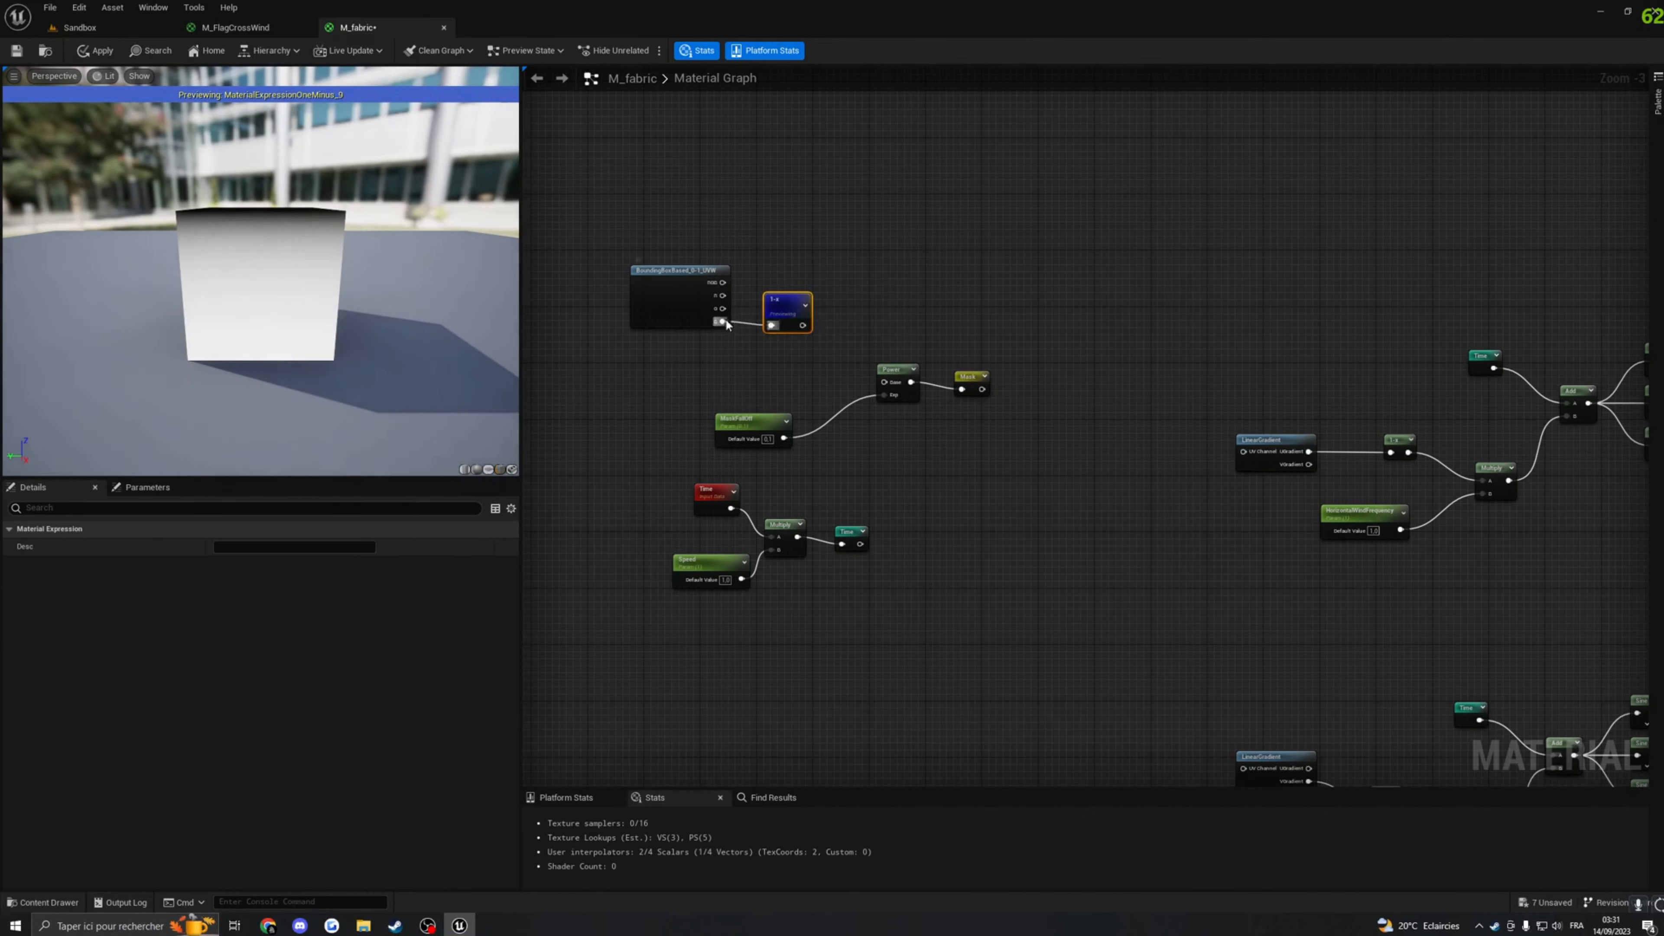
pyautogui.moveTo(459, 308); pyautogui.dragTo(354, 301)
pyautogui.click(935, 333)
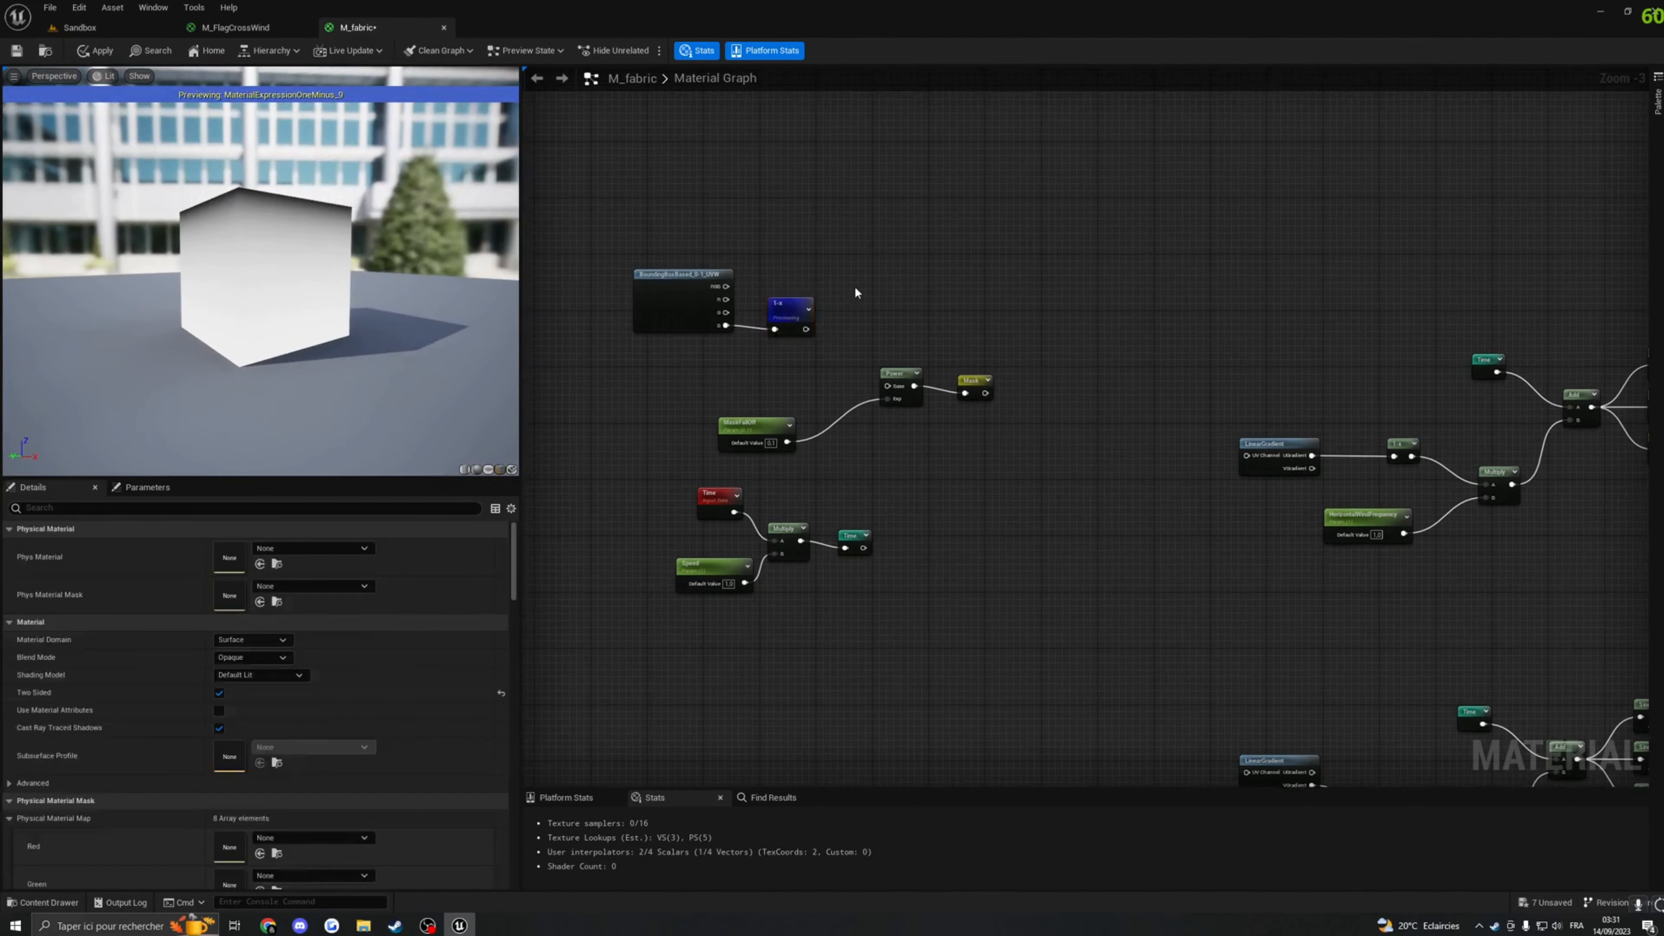
pyautogui.rightClick(782, 303)
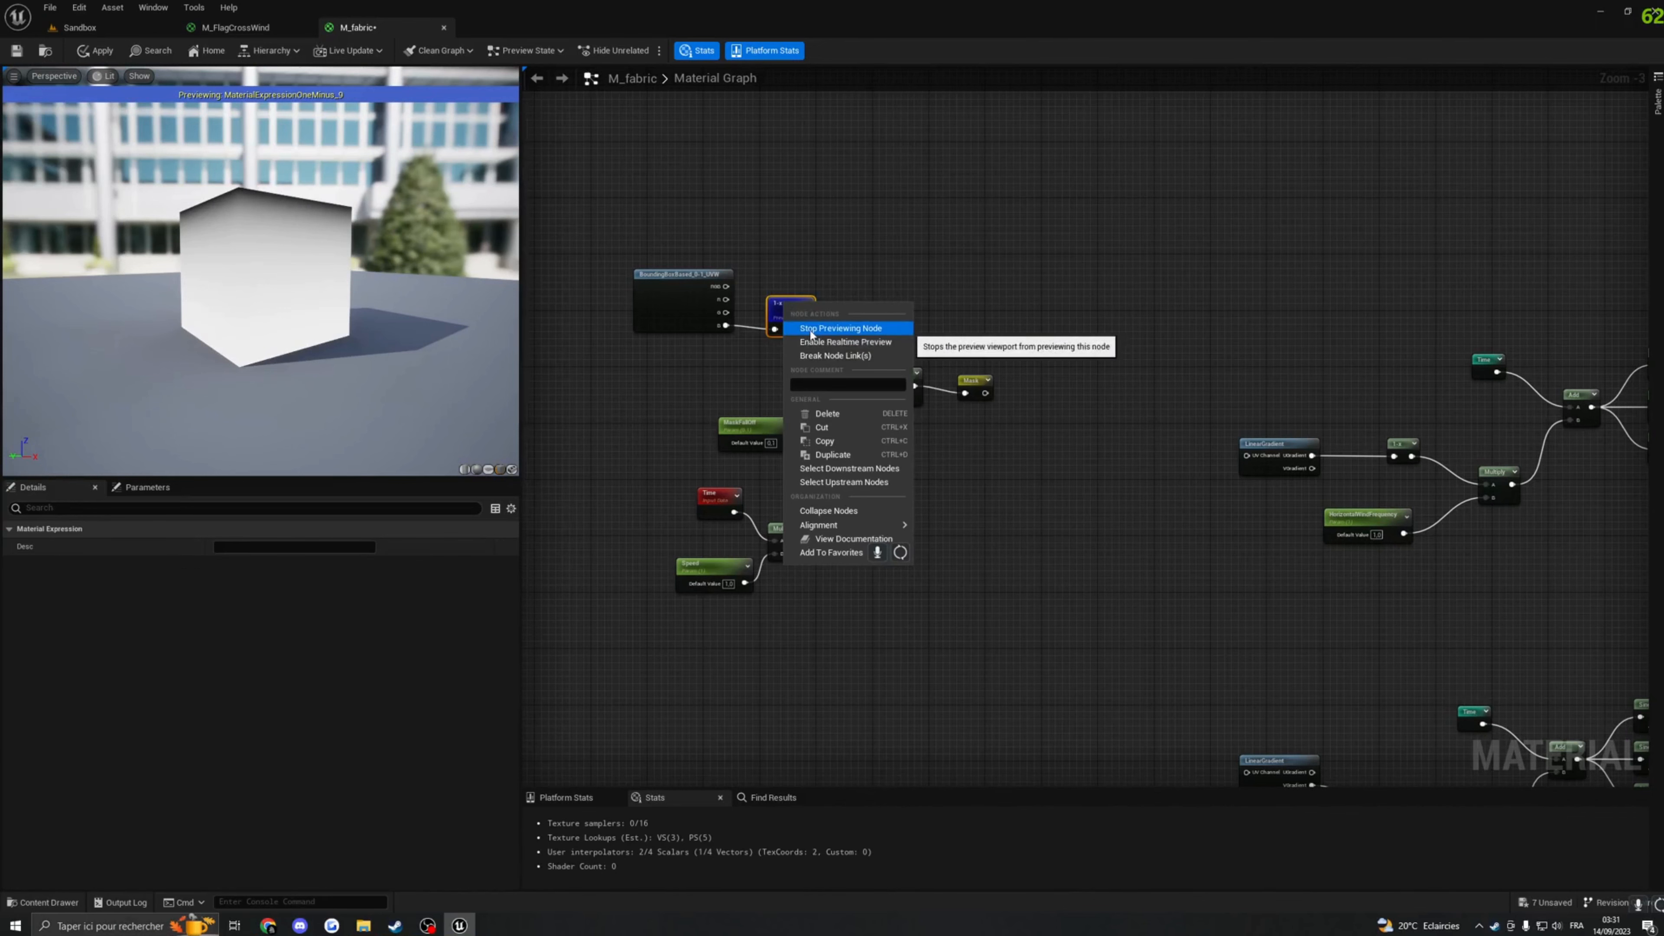
pyautogui.click(812, 328)
# Step: Connect the OneMinus output to the Power node's Base and set MaskFallOff to 1.0
pyautogui.moveTo(888, 392); pyautogui.dragTo(889, 386)
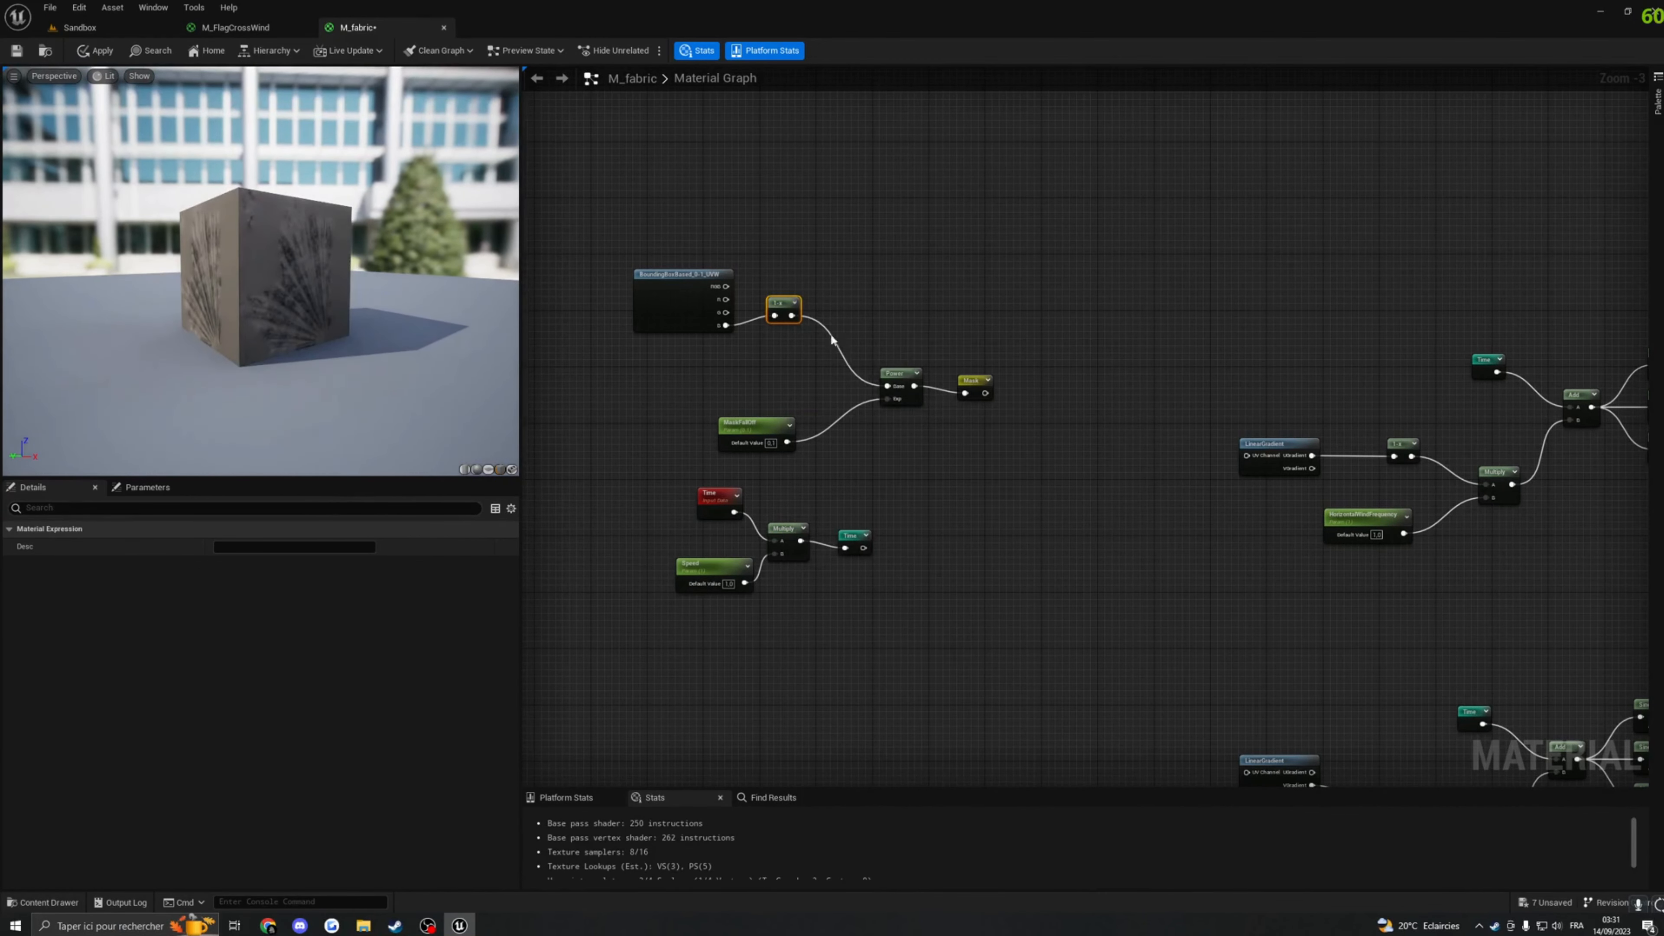
pyautogui.moveTo(685, 286); pyautogui.dragTo(691, 293)
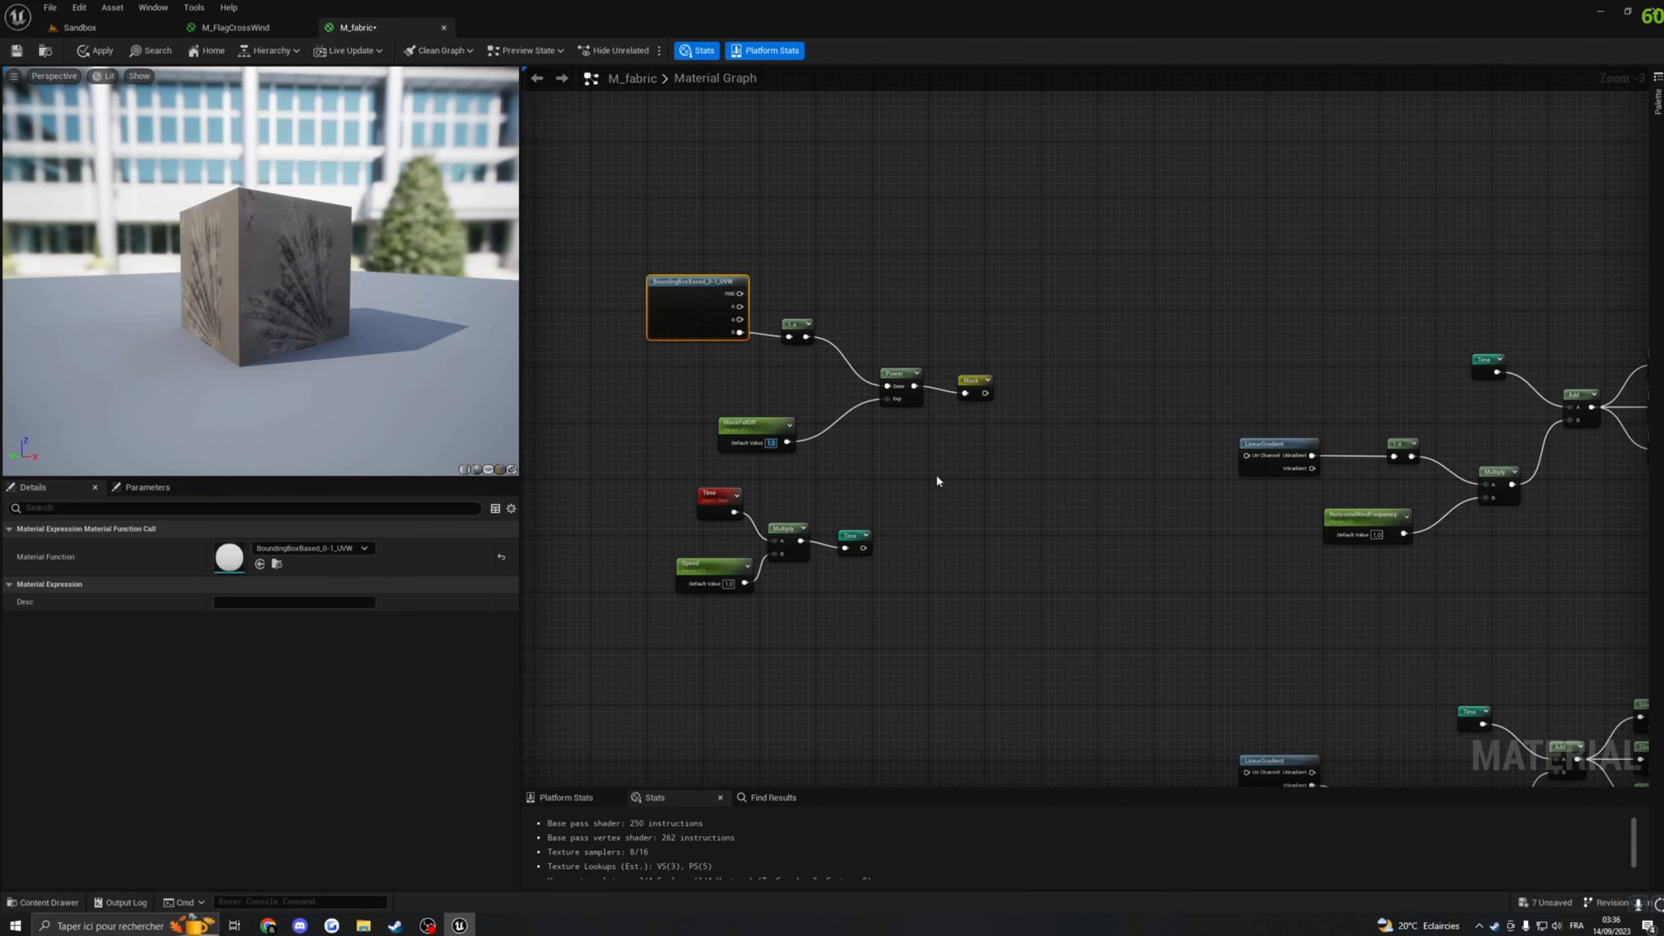
pyautogui.moveTo(937, 478); pyautogui.dragTo(989, 487, button='right')
pyautogui.click(806, 411)
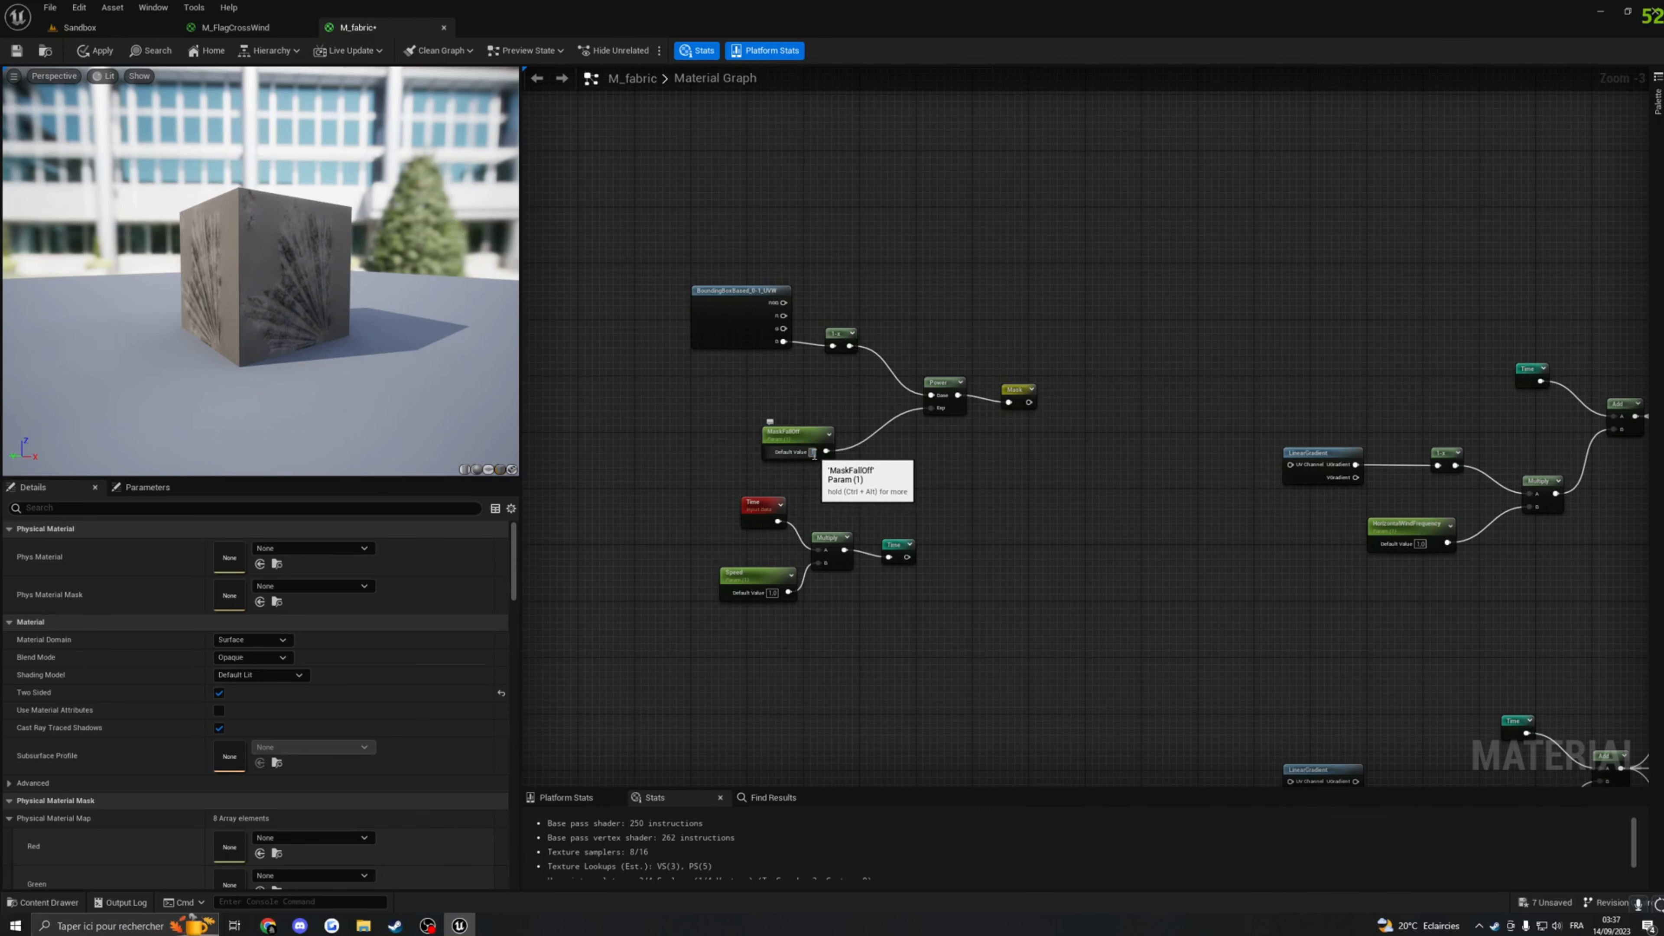
# Step: Replace the B input of the Multiply that follows the final Add with a Constant3Vector of 1, 0, 0
pyautogui.moveTo(1025, 455); pyautogui.dragTo(987, 456, button='right')
pyautogui.moveTo(1098, 474); pyautogui.dragTo(1002, 435, button='right')
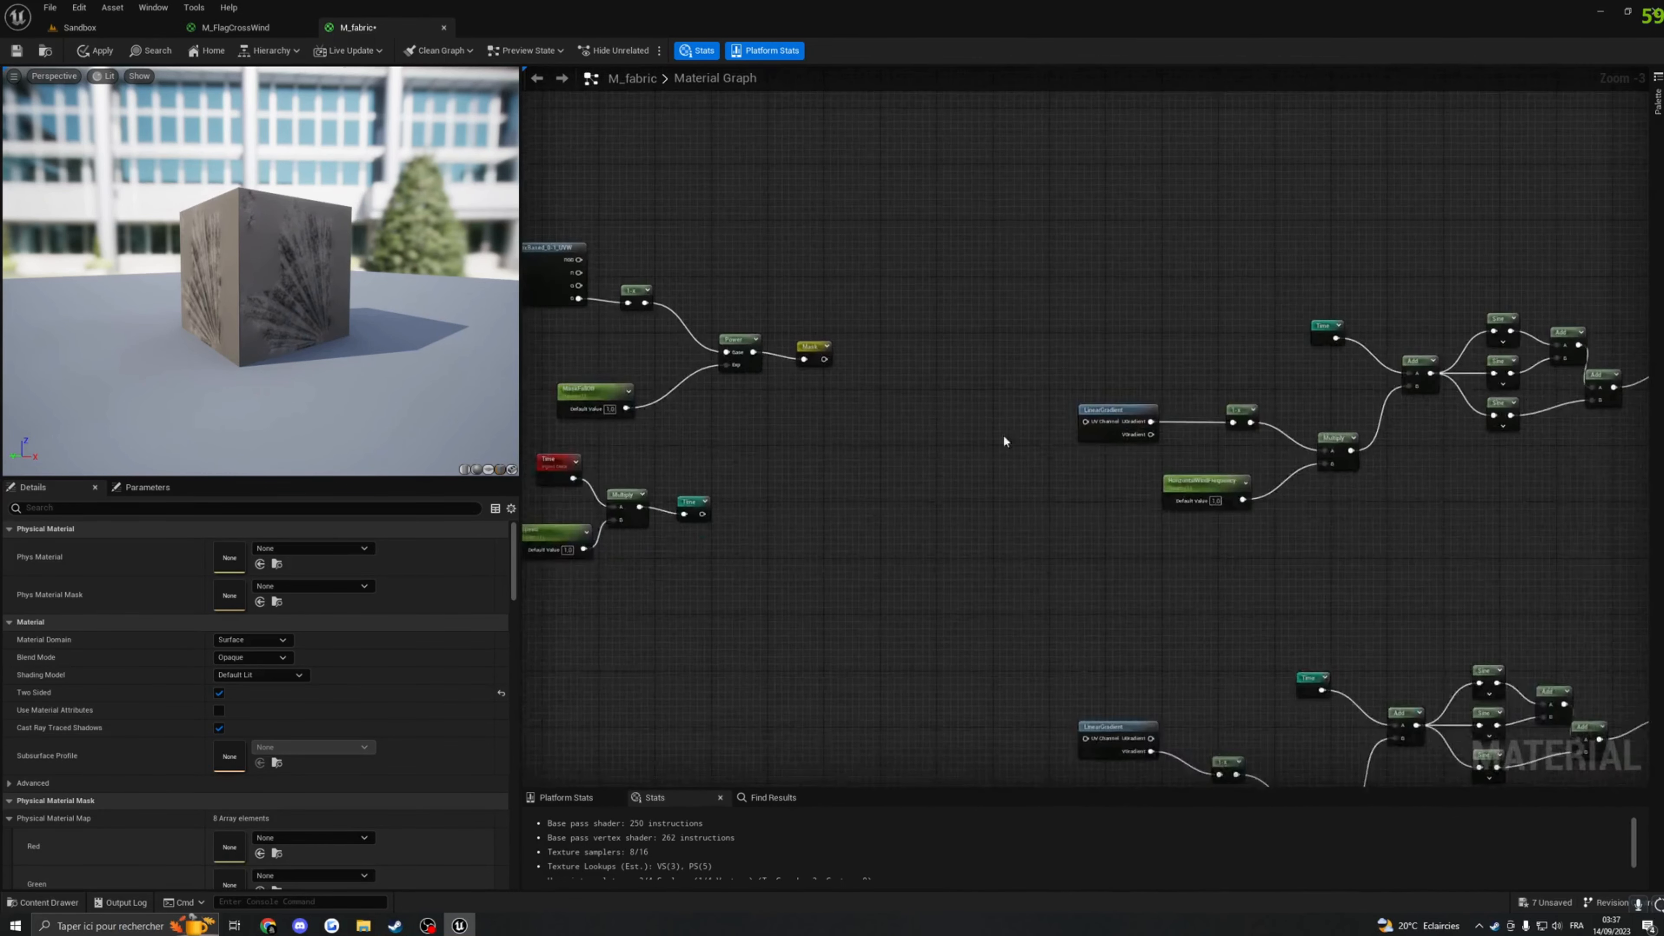
pyautogui.moveTo(1303, 481); pyautogui.dragTo(987, 412, button='right')
pyautogui.scroll(-2, 987, 413)
pyautogui.moveTo(1100, 470); pyautogui.dragTo(942, 395, button='right')
pyautogui.scroll(3, 1093, 431)
pyautogui.moveTo(1183, 459); pyautogui.dragTo(896, 459, button='right')
pyautogui.click(1105, 452)
pyautogui.press('Delete')
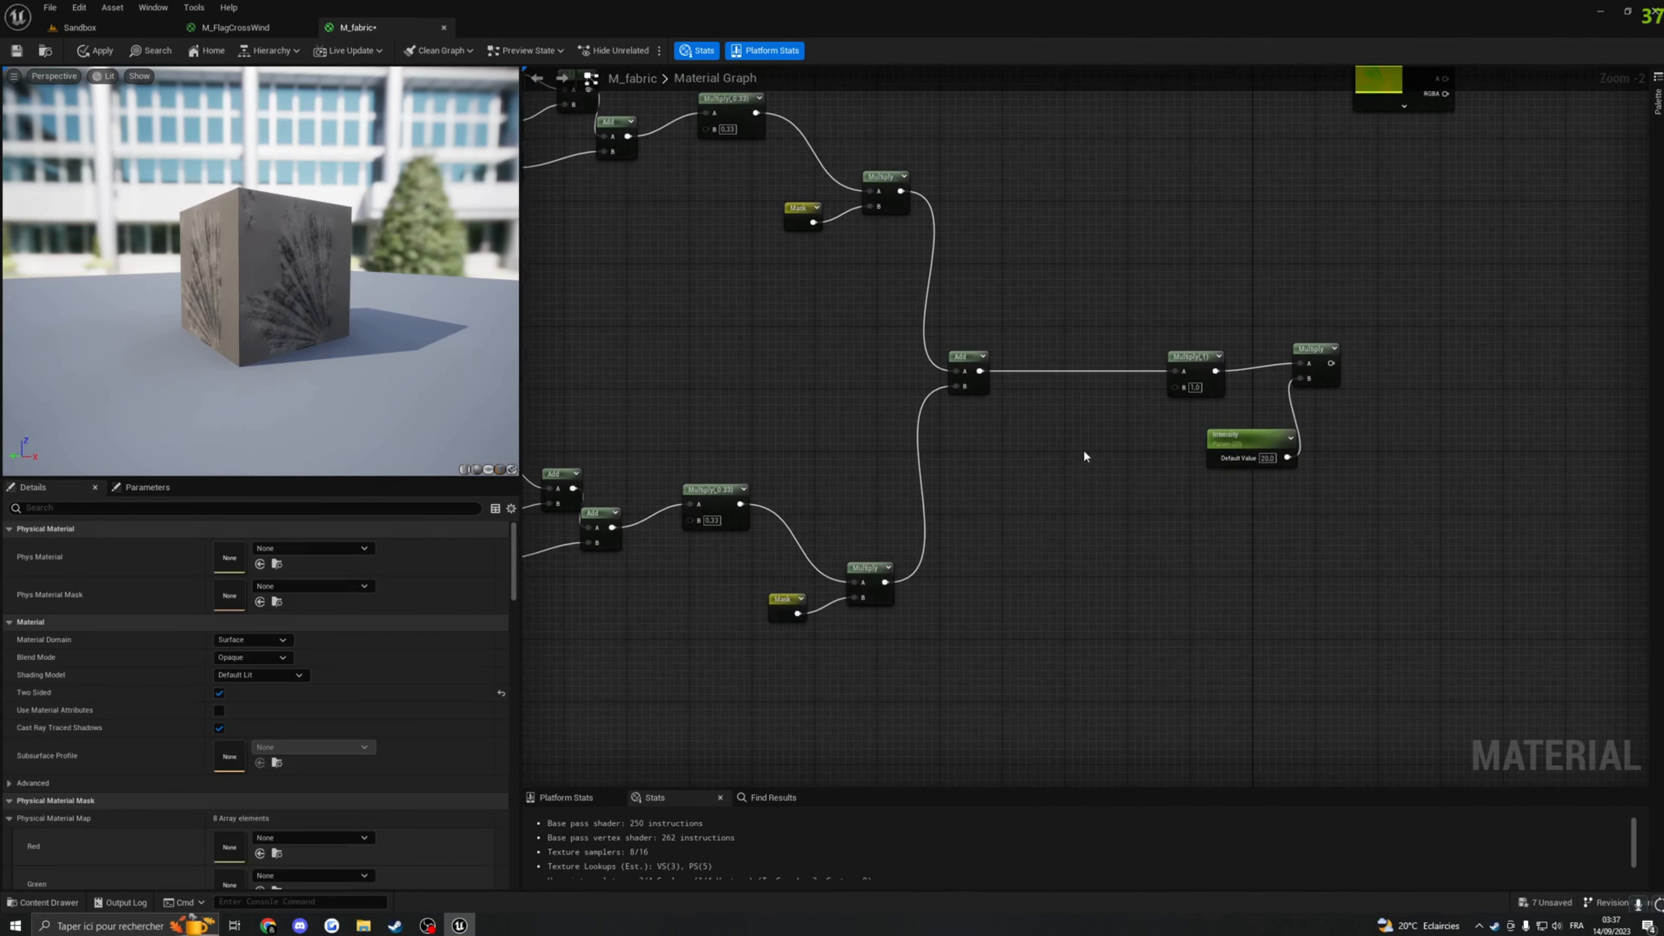
pyautogui.rightClick(1052, 472)
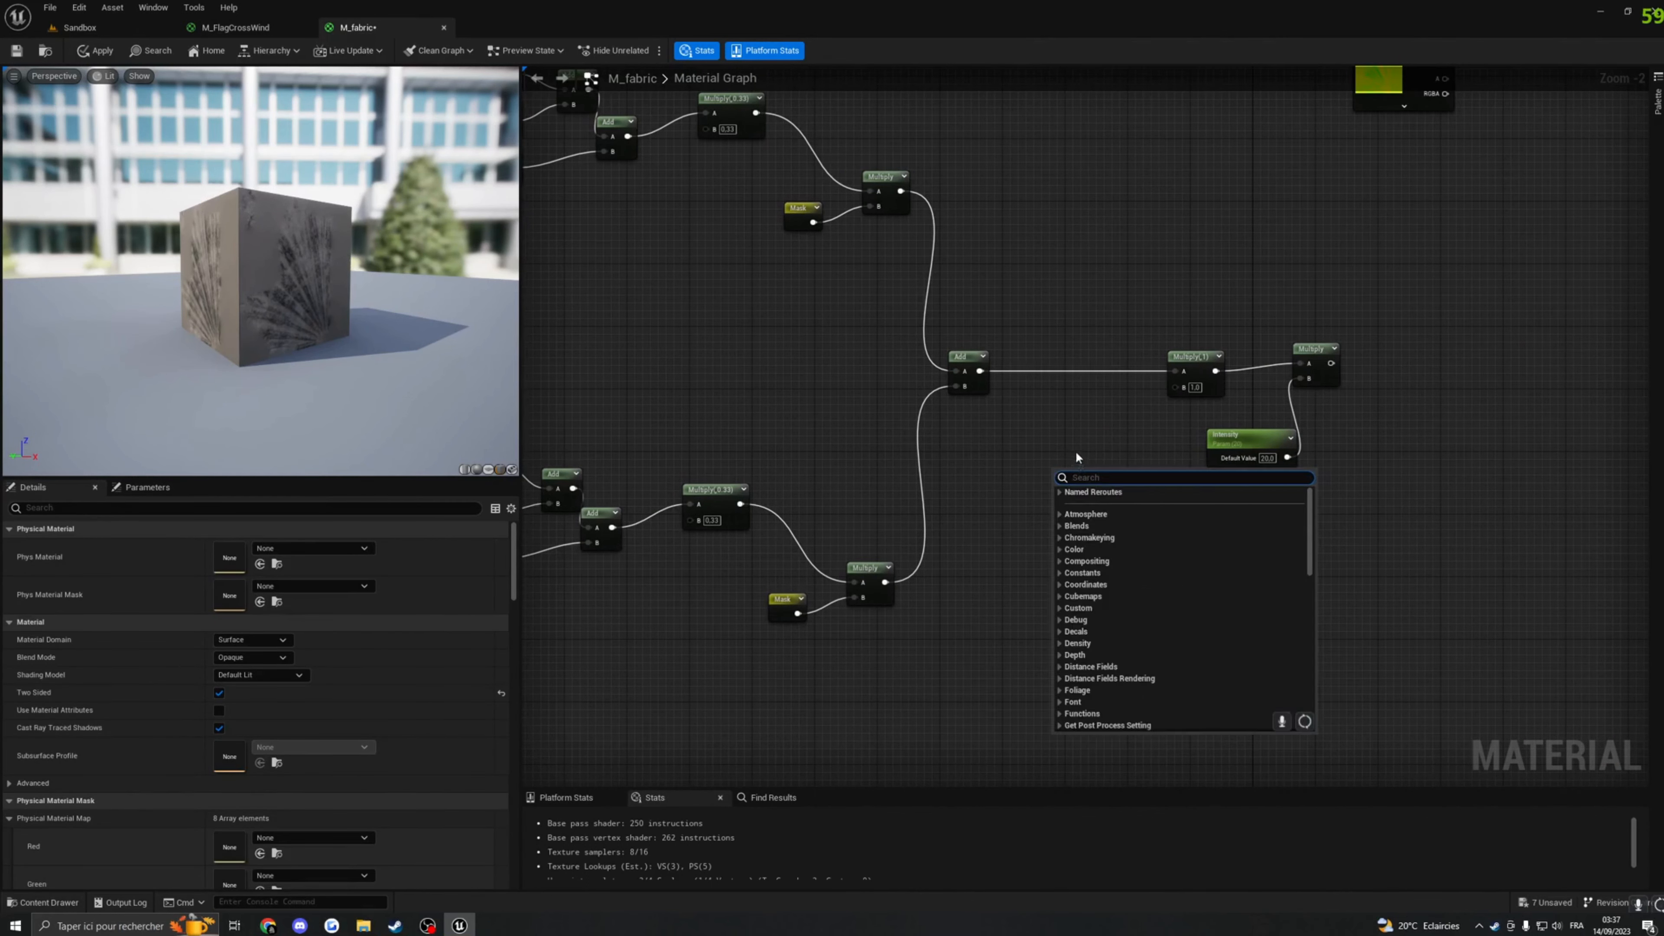
pyautogui.click(1040, 467)
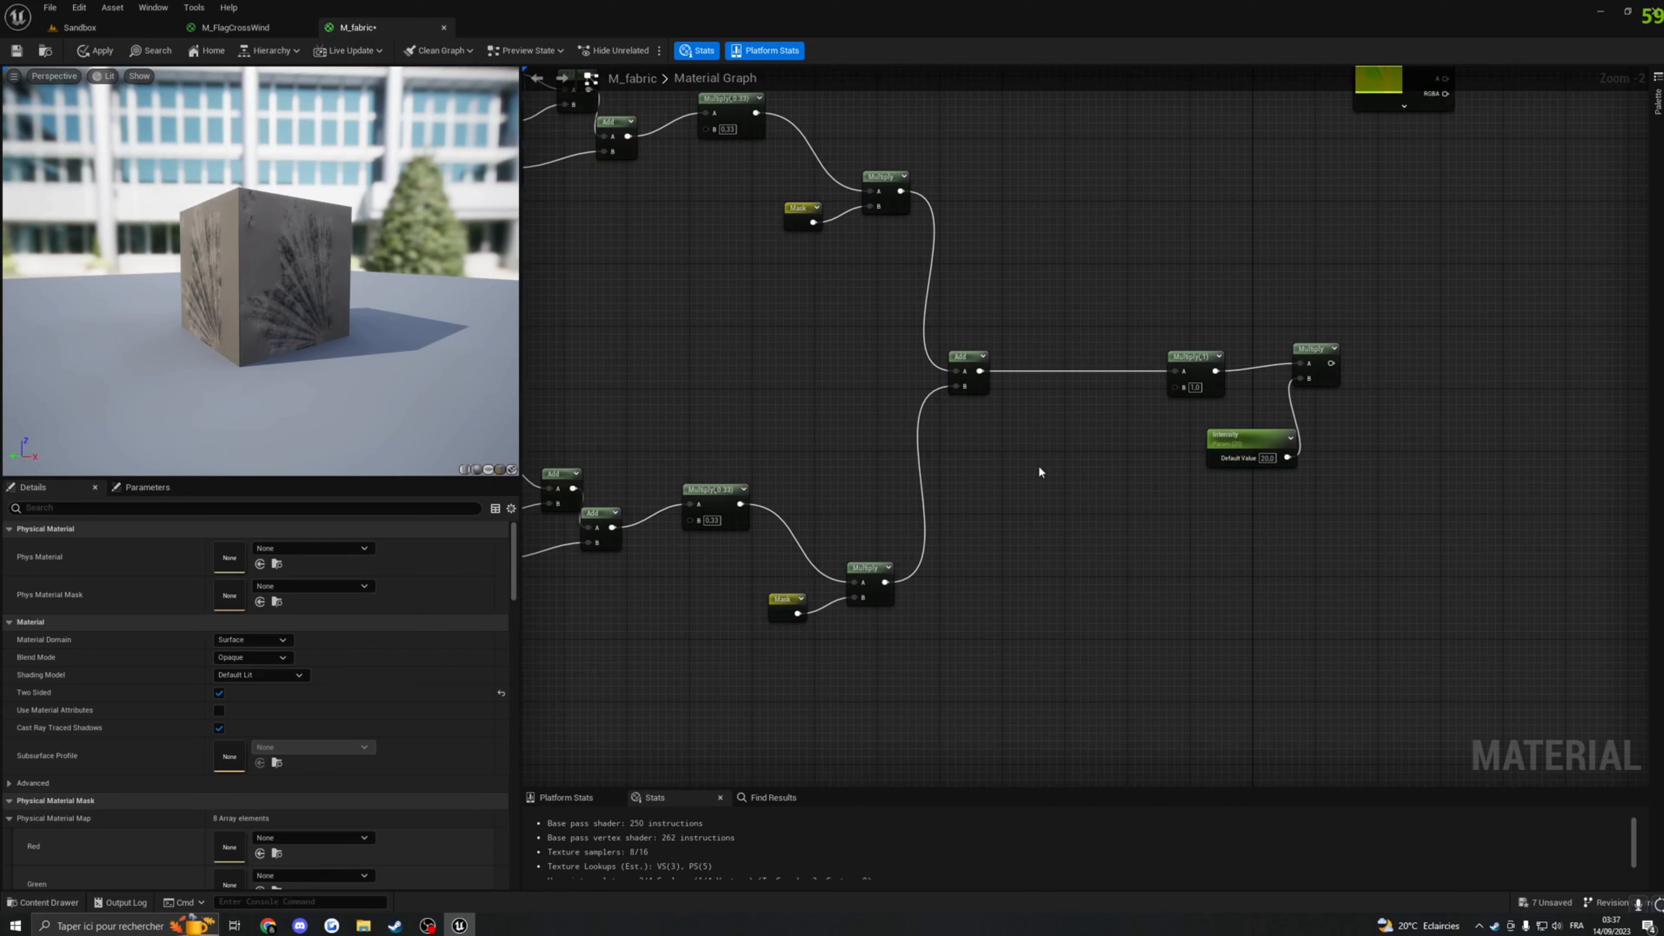
pyautogui.click(1039, 468)
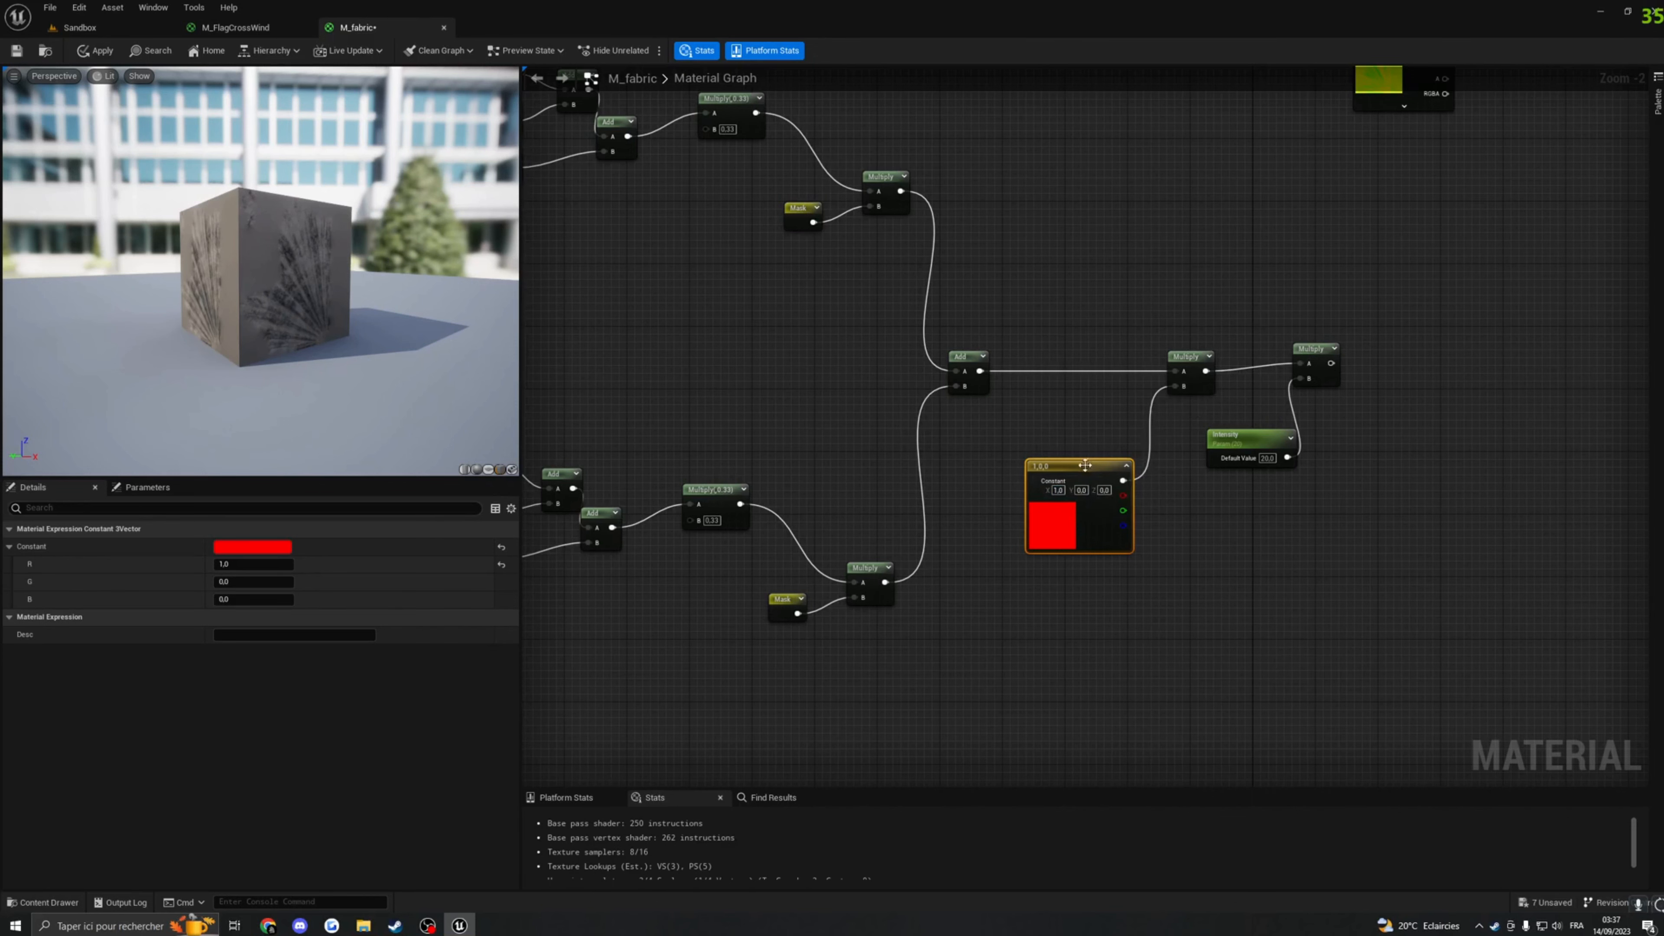
# Step: Tidy the constant vector's position and connect the final intensity Multiply to the material's World Position Offset
pyautogui.moveTo(1019, 430)
pyautogui.mouseDown(button='right')
pyautogui.moveTo(1048, 459)
pyautogui.moveTo(1030, 445)
pyautogui.mouseUp(button='right')
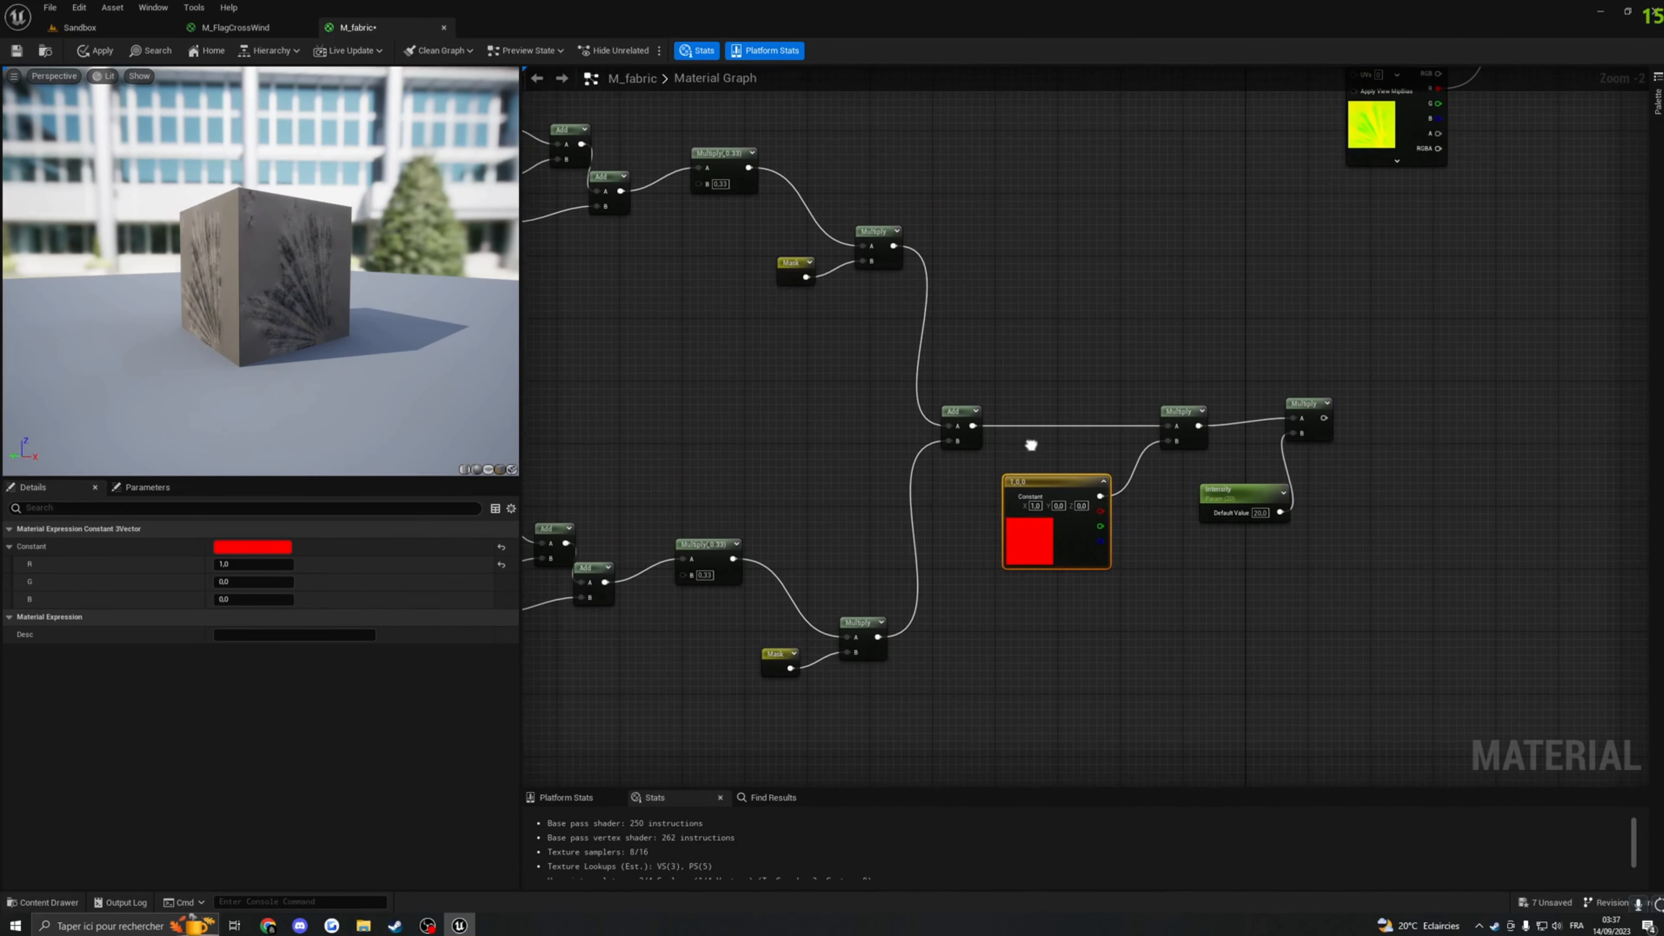
pyautogui.moveTo(1115, 499); pyautogui.dragTo(1148, 535, button='right')
pyautogui.moveTo(1215, 596); pyautogui.dragTo(1201, 528, button='right')
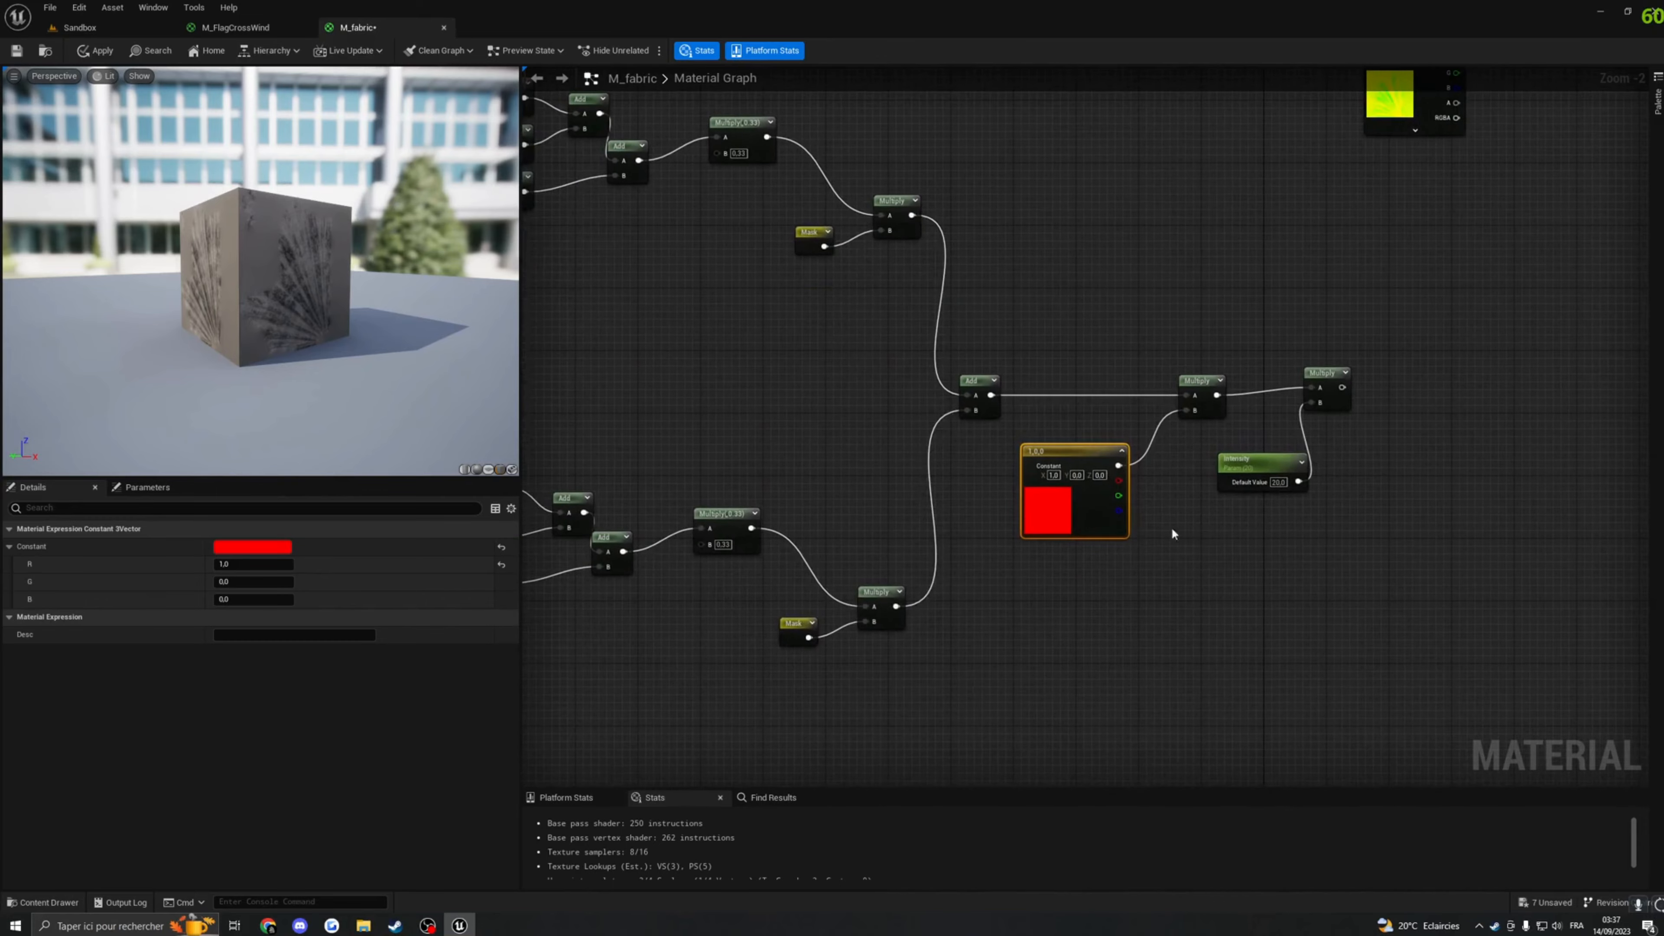
pyautogui.moveTo(1060, 450); pyautogui.dragTo(1068, 481)
pyautogui.moveTo(1154, 511); pyautogui.dragTo(1093, 485, button='right')
pyautogui.moveTo(1376, 433); pyautogui.dragTo(1307, 543, button='right')
pyautogui.moveTo(1212, 477); pyautogui.dragTo(1371, 289)
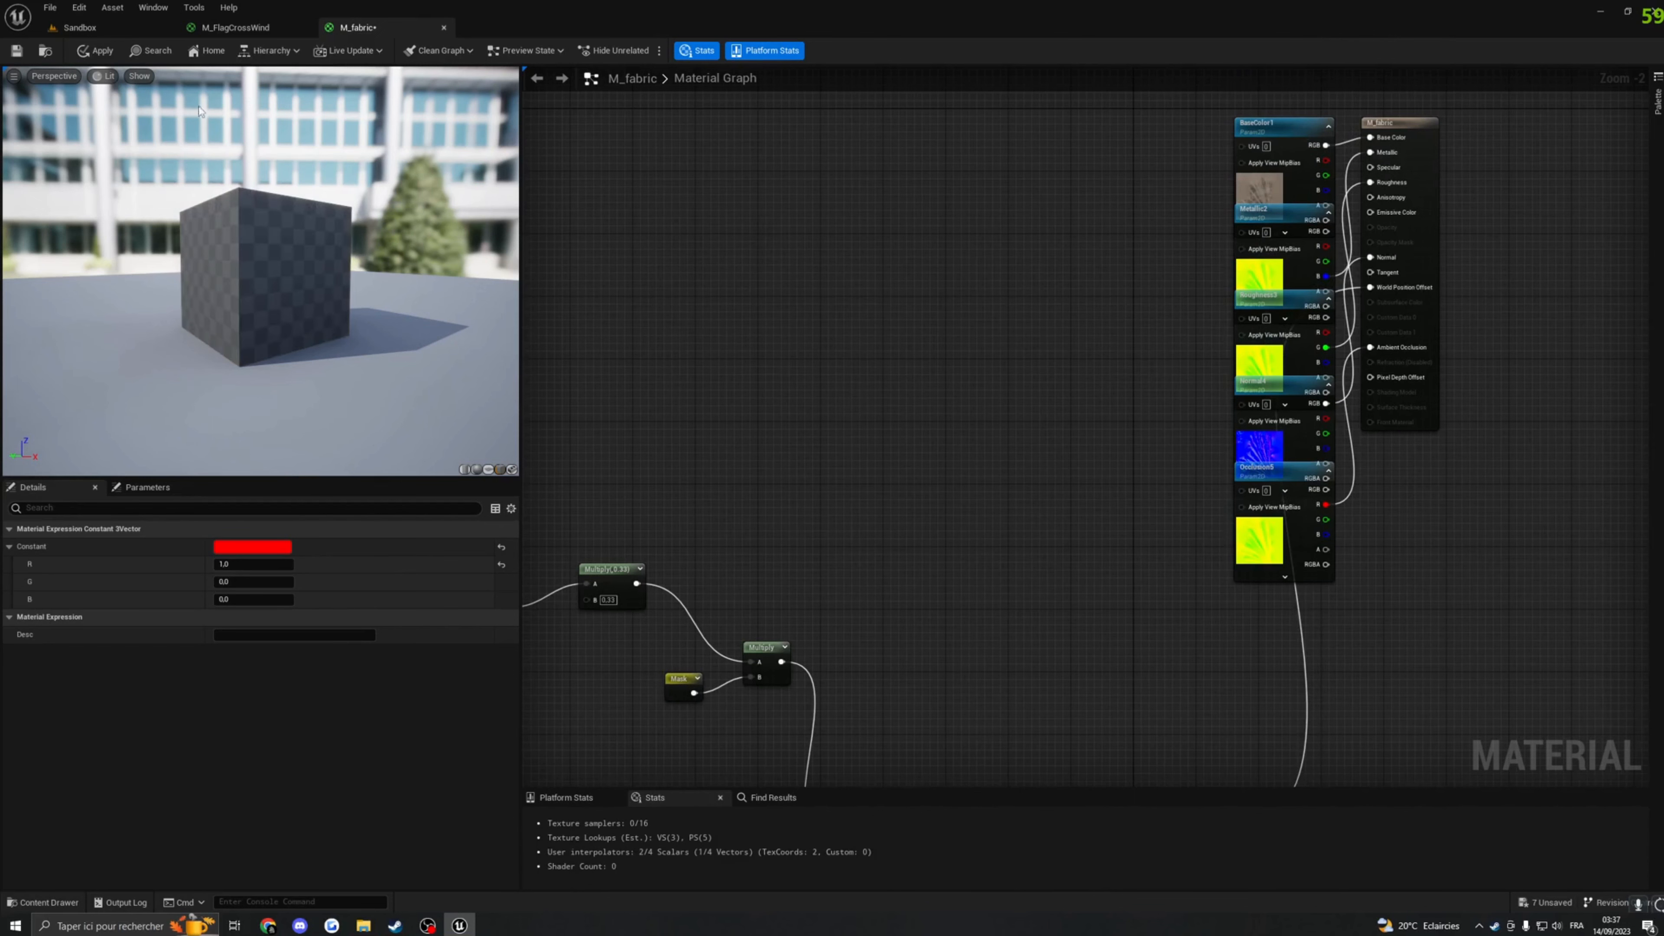
# Step: Apply the M_fabric changes and check the hanging cloth's movement in the Sandbox level
pyautogui.click(101, 56)
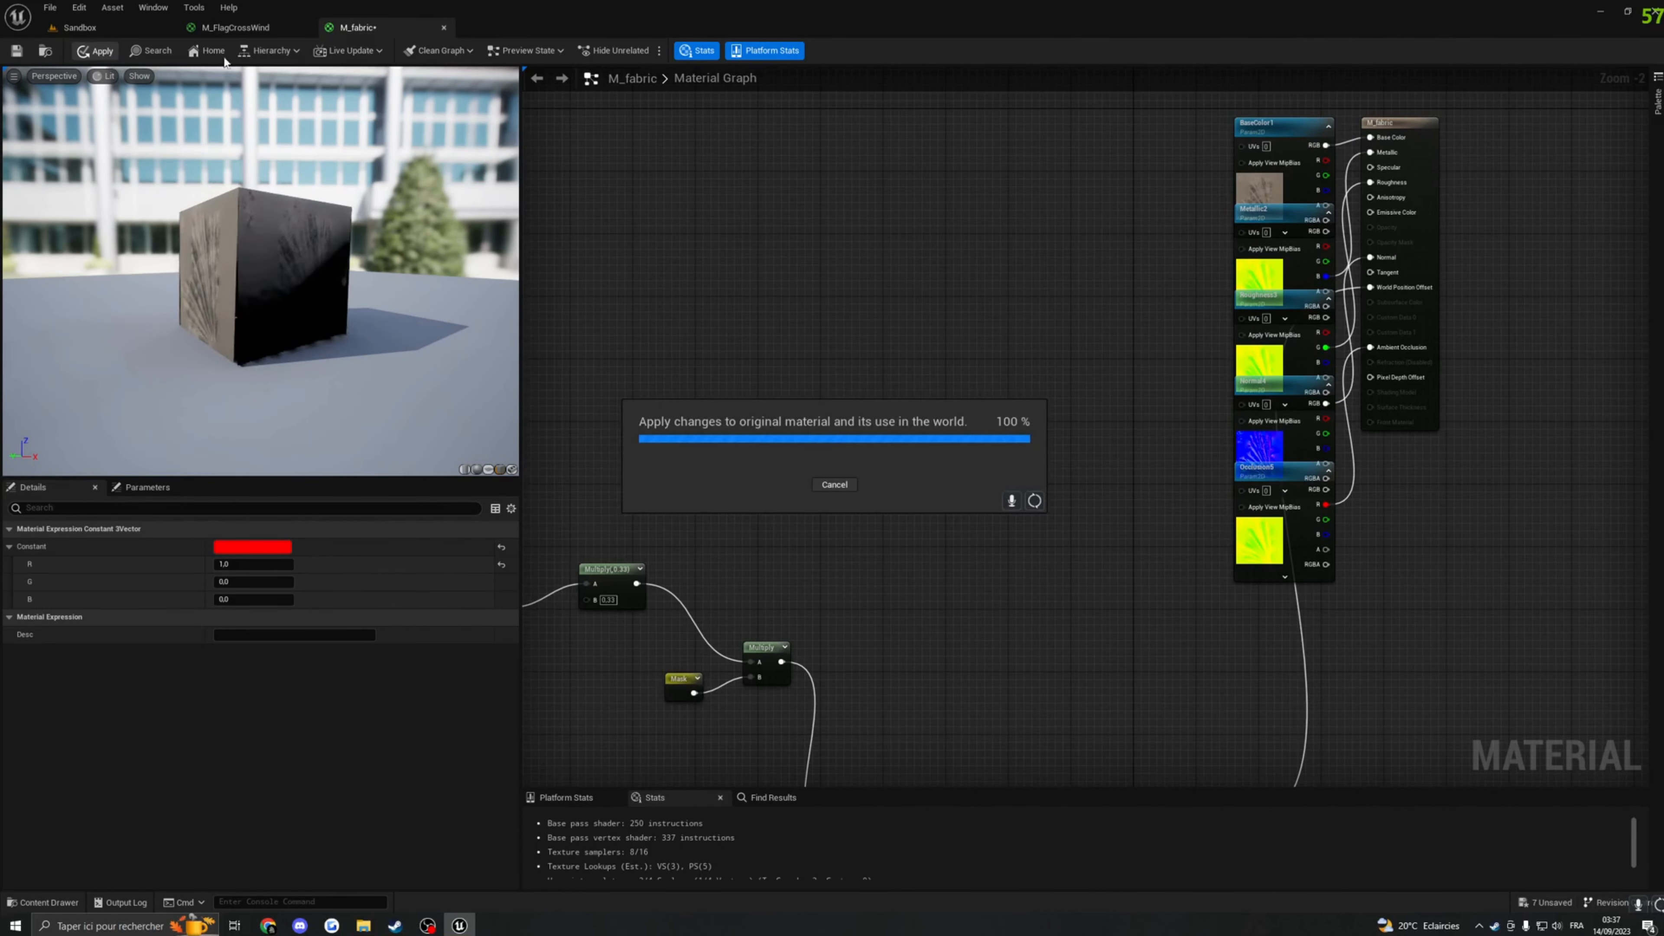
pyautogui.click(98, 30)
pyautogui.moveTo(832, 477)
pyautogui.mouseDown(button='right')
pyautogui.moveTo(910, 485)
pyautogui.moveTo(858, 426)
pyautogui.moveTo(819, 452)
pyautogui.moveTo(845, 413)
pyautogui.moveTo(806, 419)
pyautogui.moveTo(845, 482)
pyautogui.mouseUp(button='right')
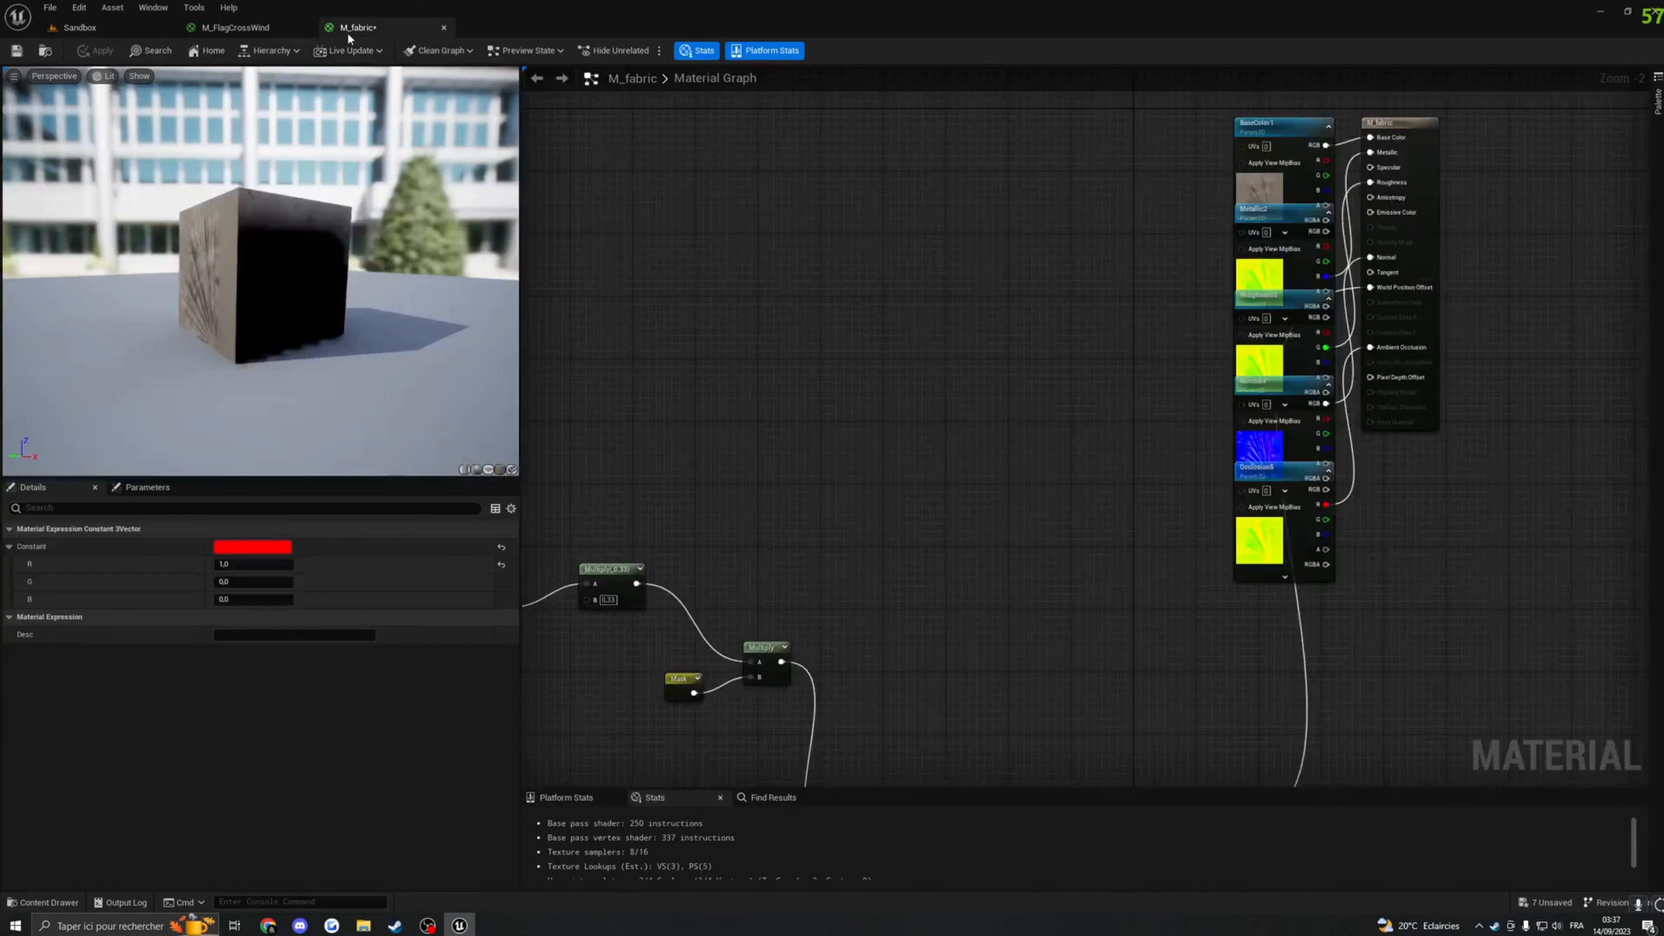
# Step: Set the MaskFallOff default value to 2.0 in M_fabric and check the hanging cloth in the Sandbox level
pyautogui.scroll(-5, 1161, 378)
pyautogui.scroll(4, 1045, 392)
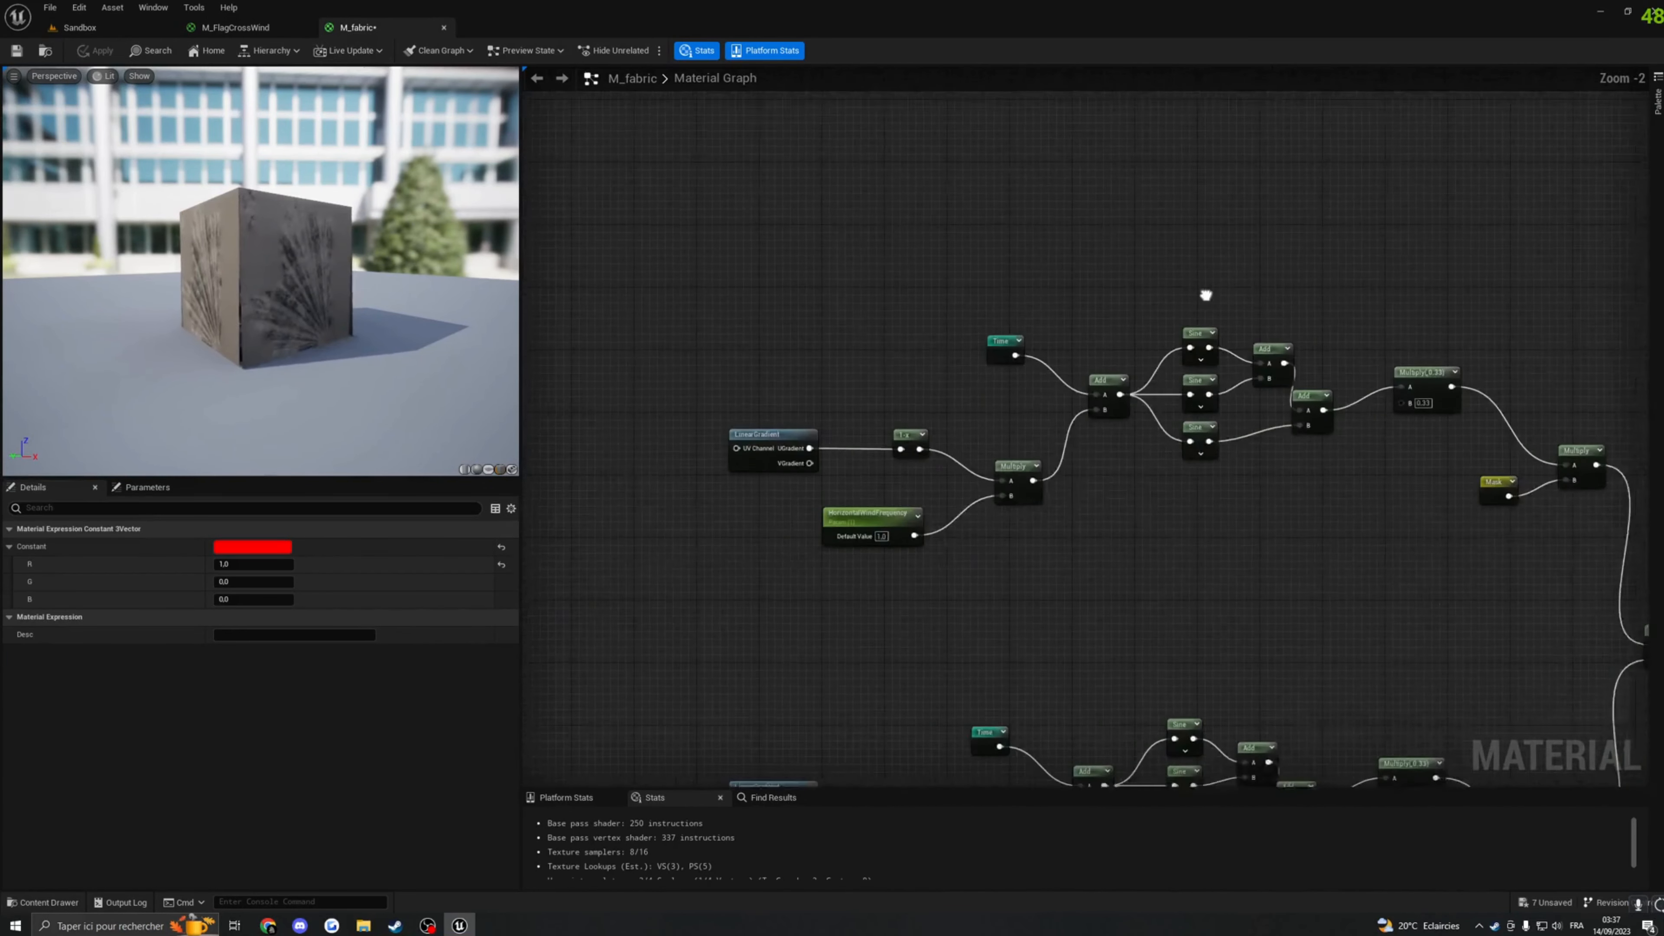
pyautogui.moveTo(992, 369); pyautogui.dragTo(1094, 371, button='right')
pyautogui.click(837, 409)
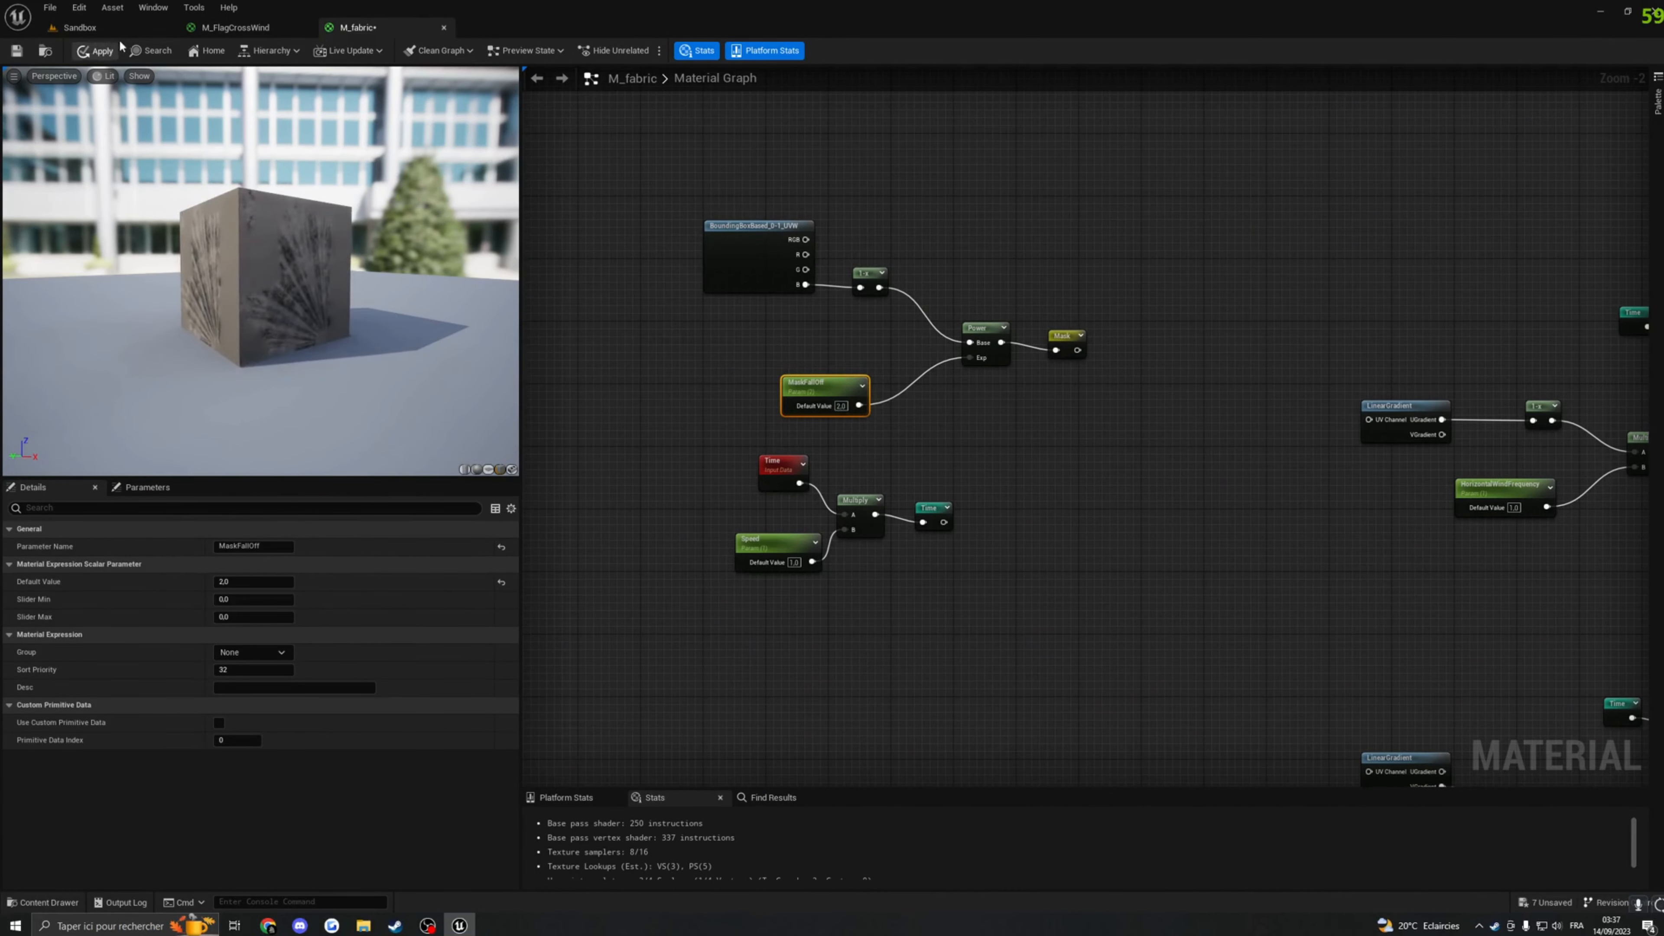
pyautogui.click(119, 31)
pyautogui.moveTo(832, 478); pyautogui.dragTo(836, 531, button='right')
pyautogui.press('w')
pyautogui.press('s')
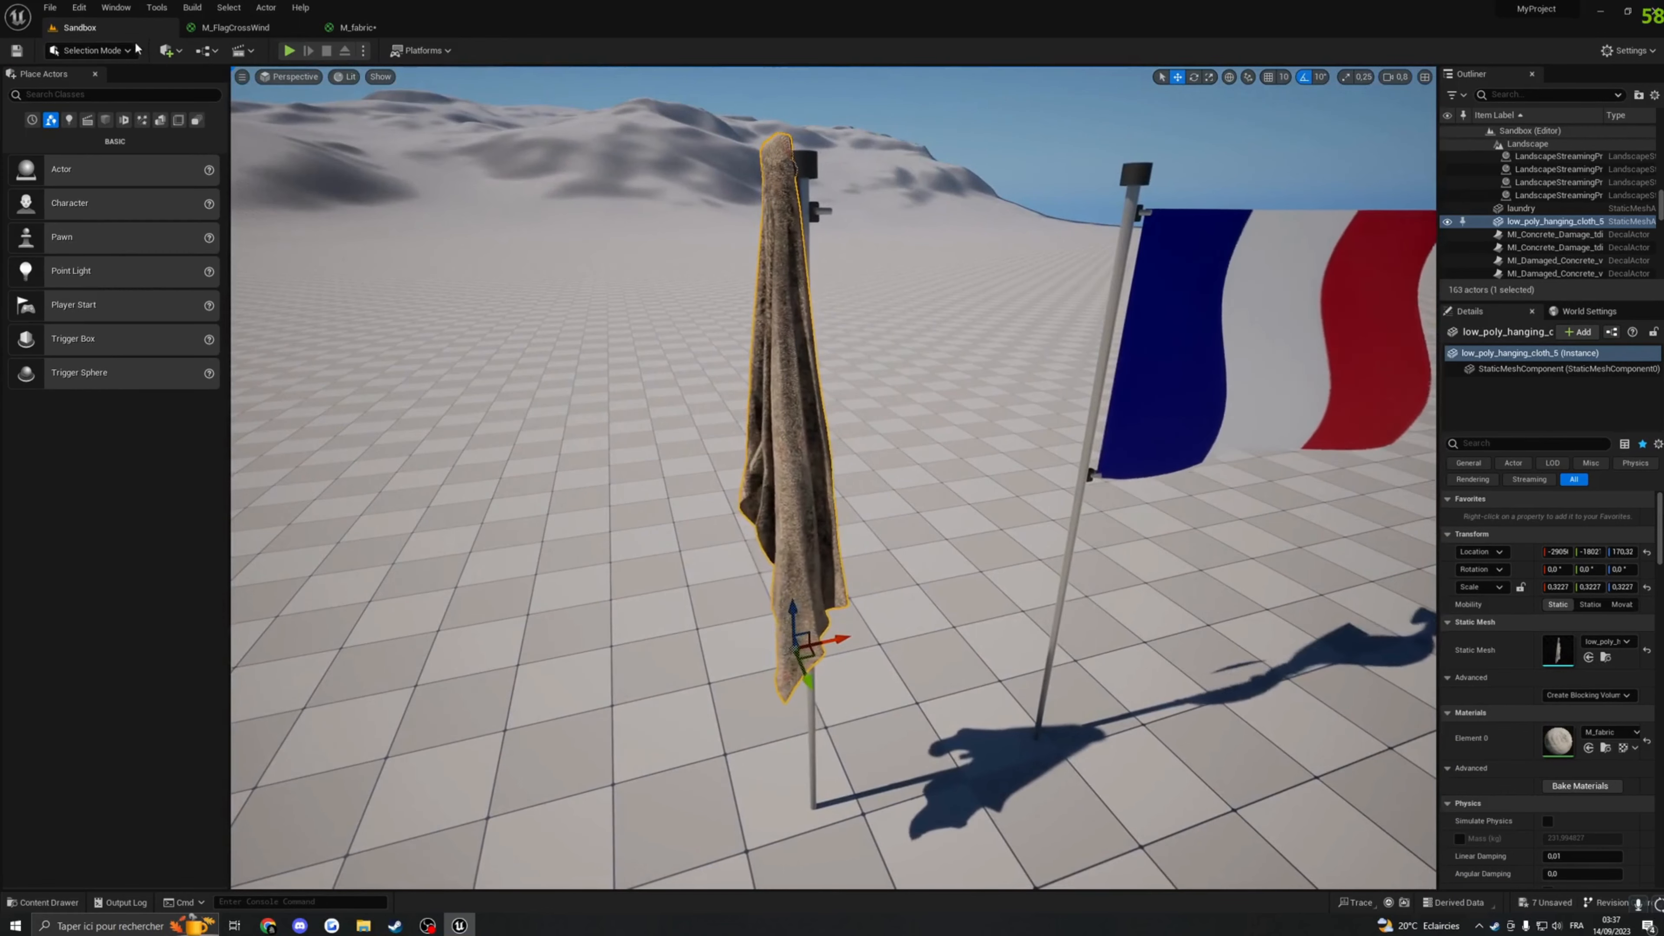
# Step: Create a Material Parameter Collection named WindGloba in the Content folder
pyautogui.click(358, 27)
pyautogui.scroll(-4, 825, 494)
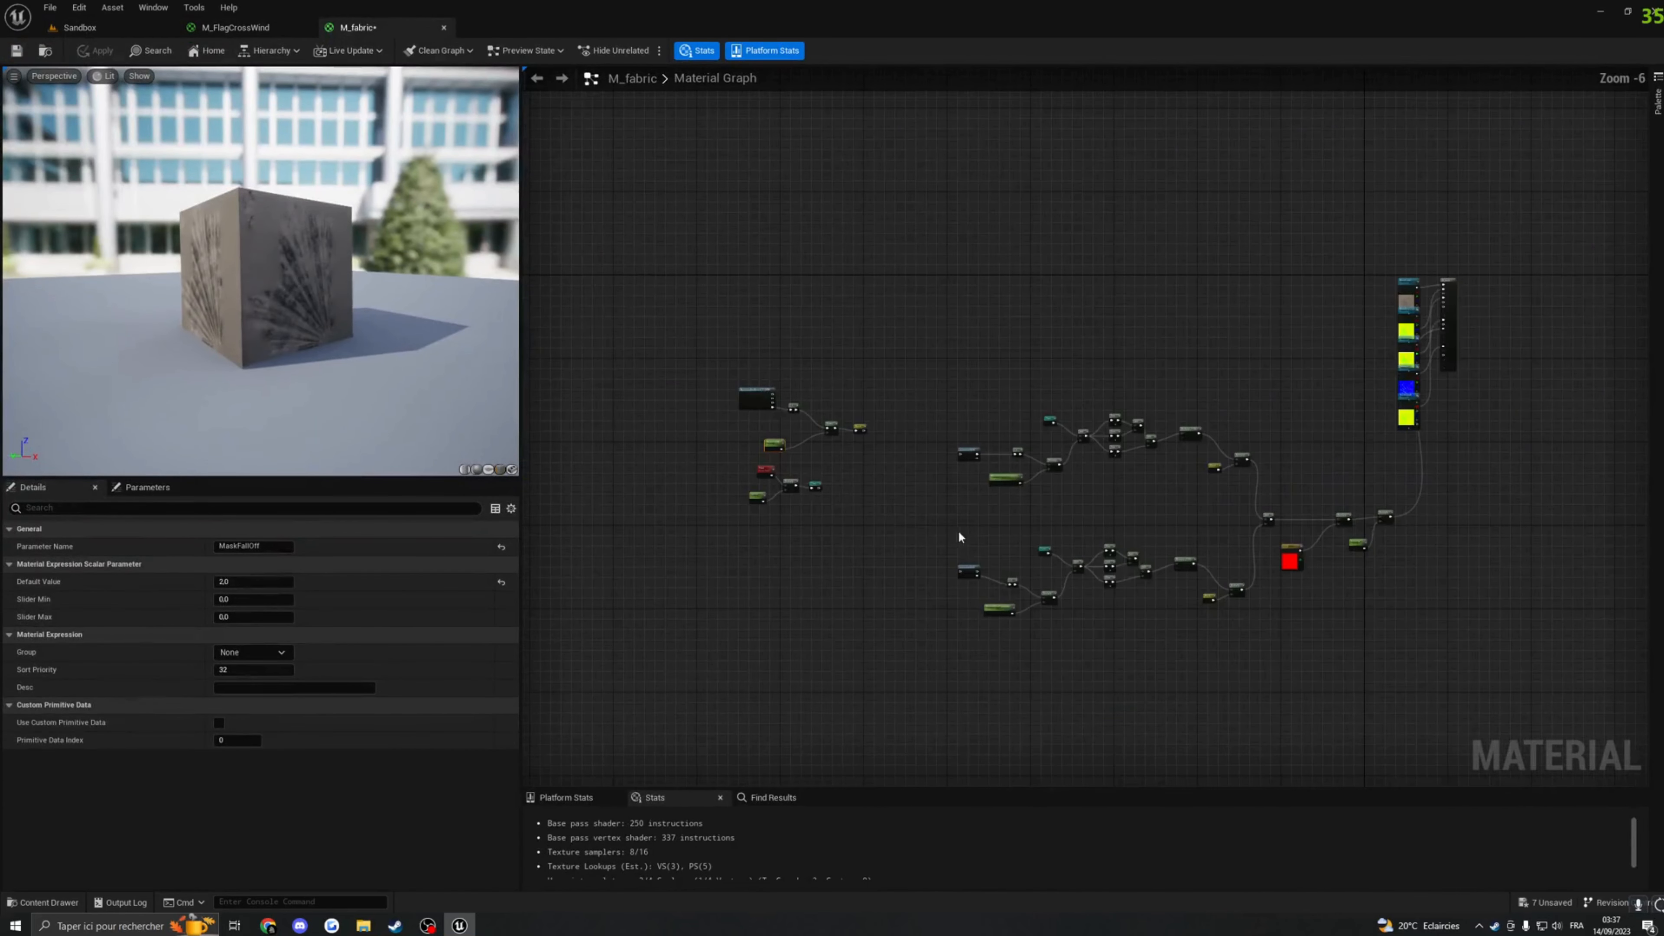
pyautogui.moveTo(958, 536); pyautogui.dragTo(955, 456, button='right')
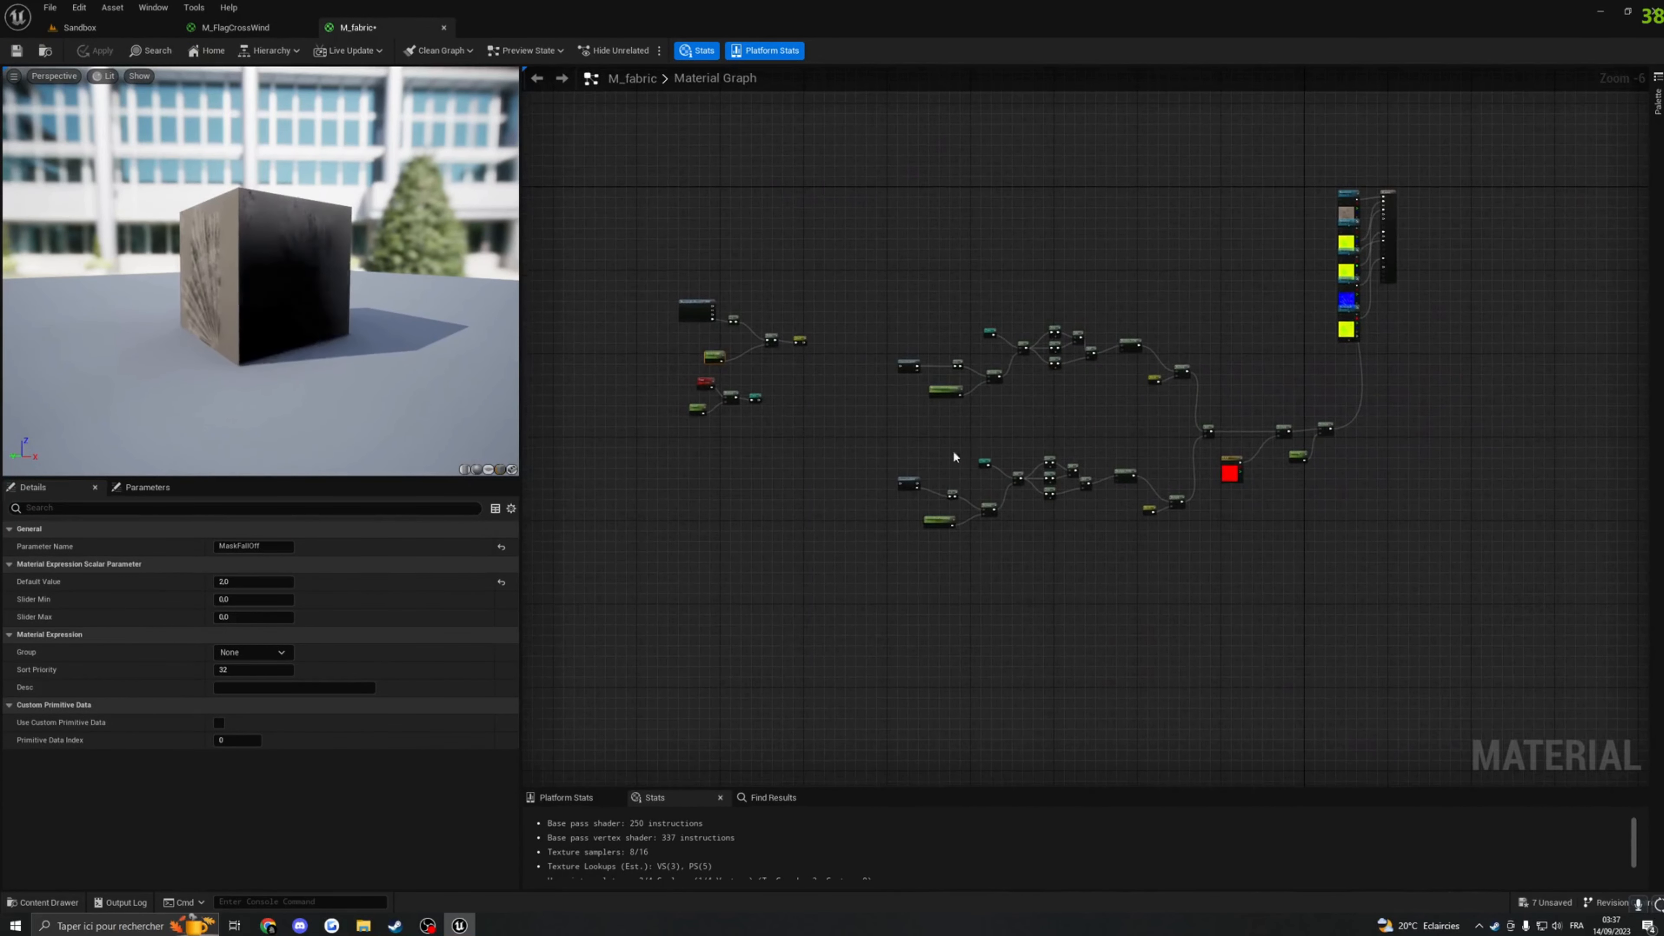
pyautogui.click(53, 906)
pyautogui.rightClick(914, 823)
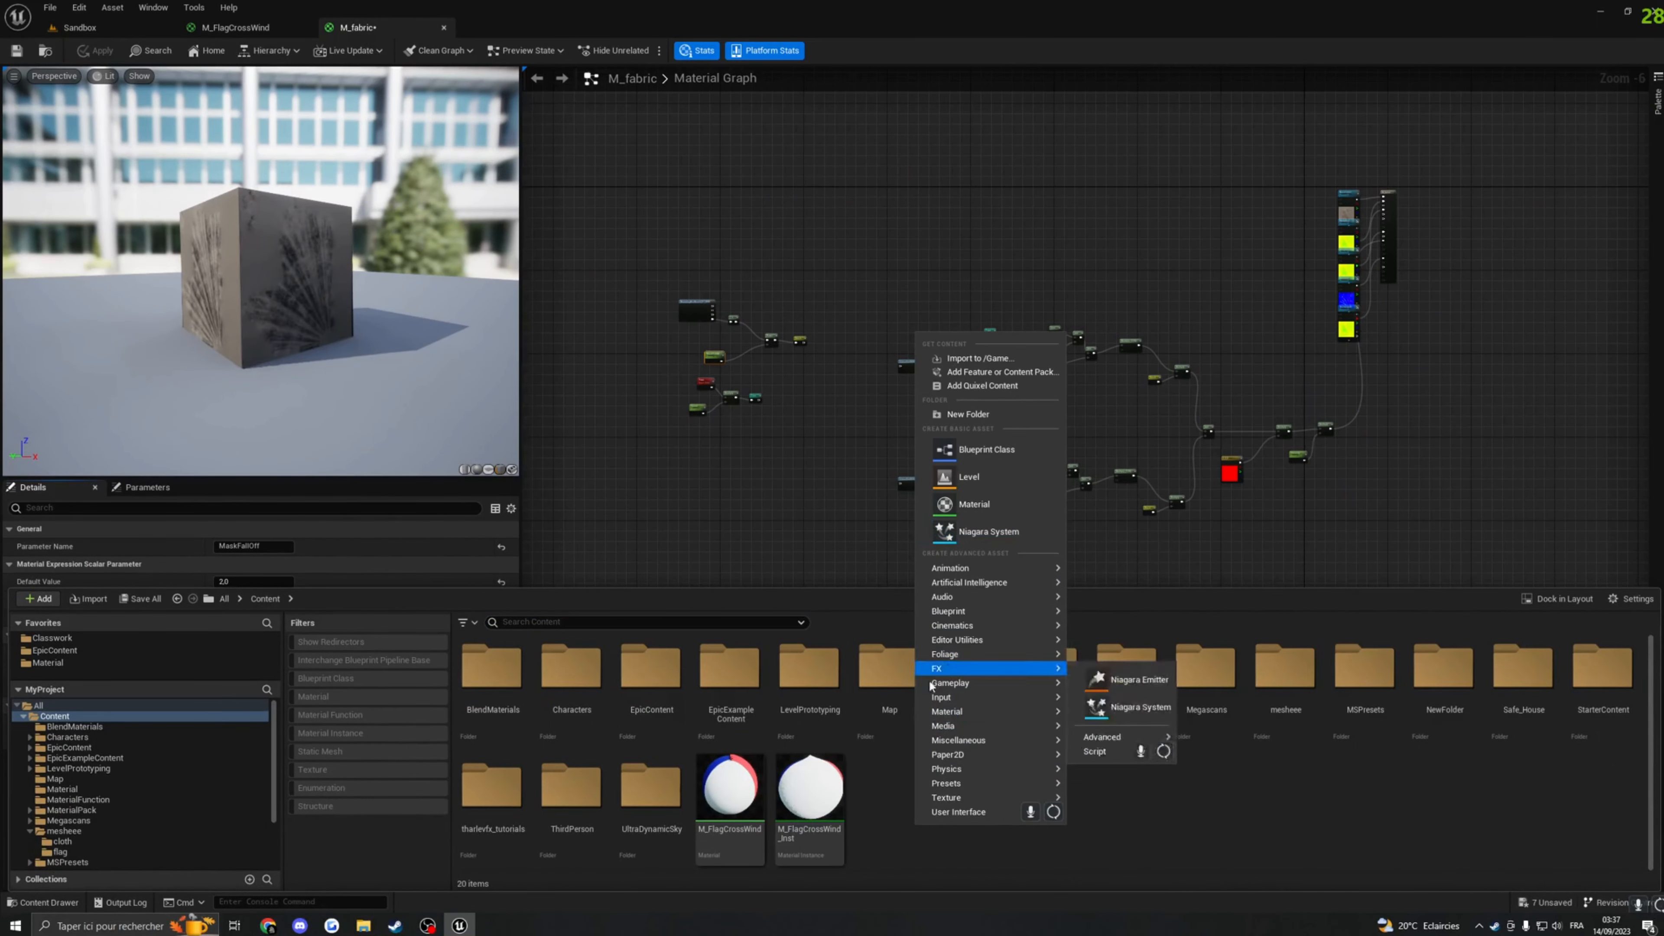
pyautogui.moveTo(965, 713)
pyautogui.click(1166, 864)
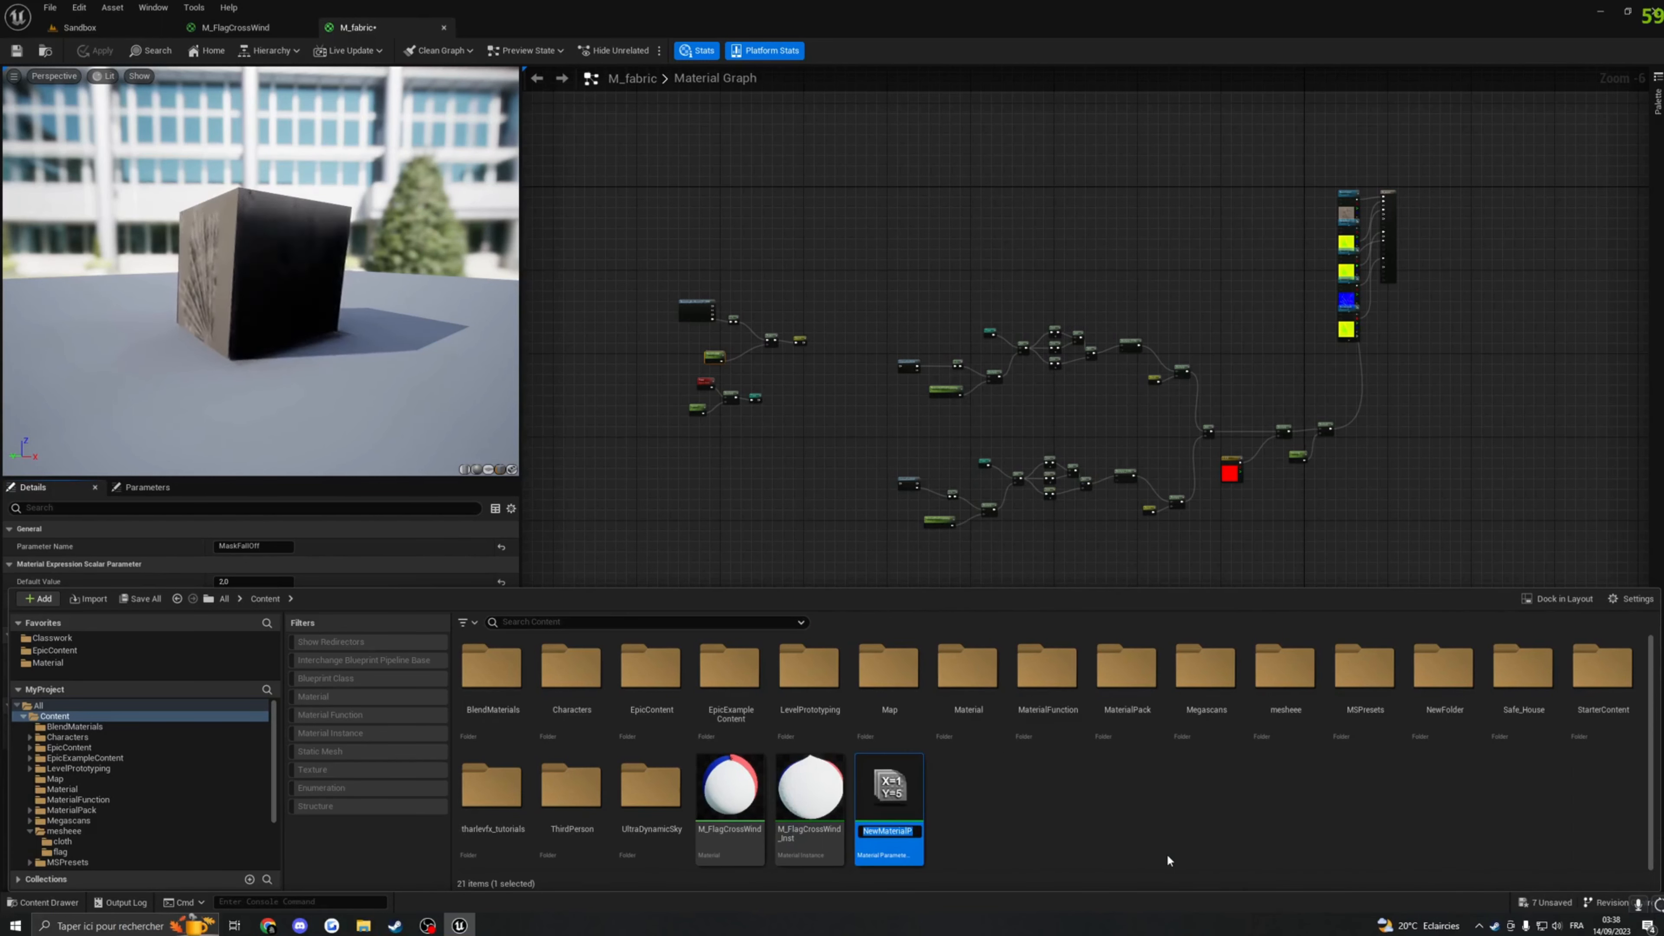
pyautogui.write('Wind')
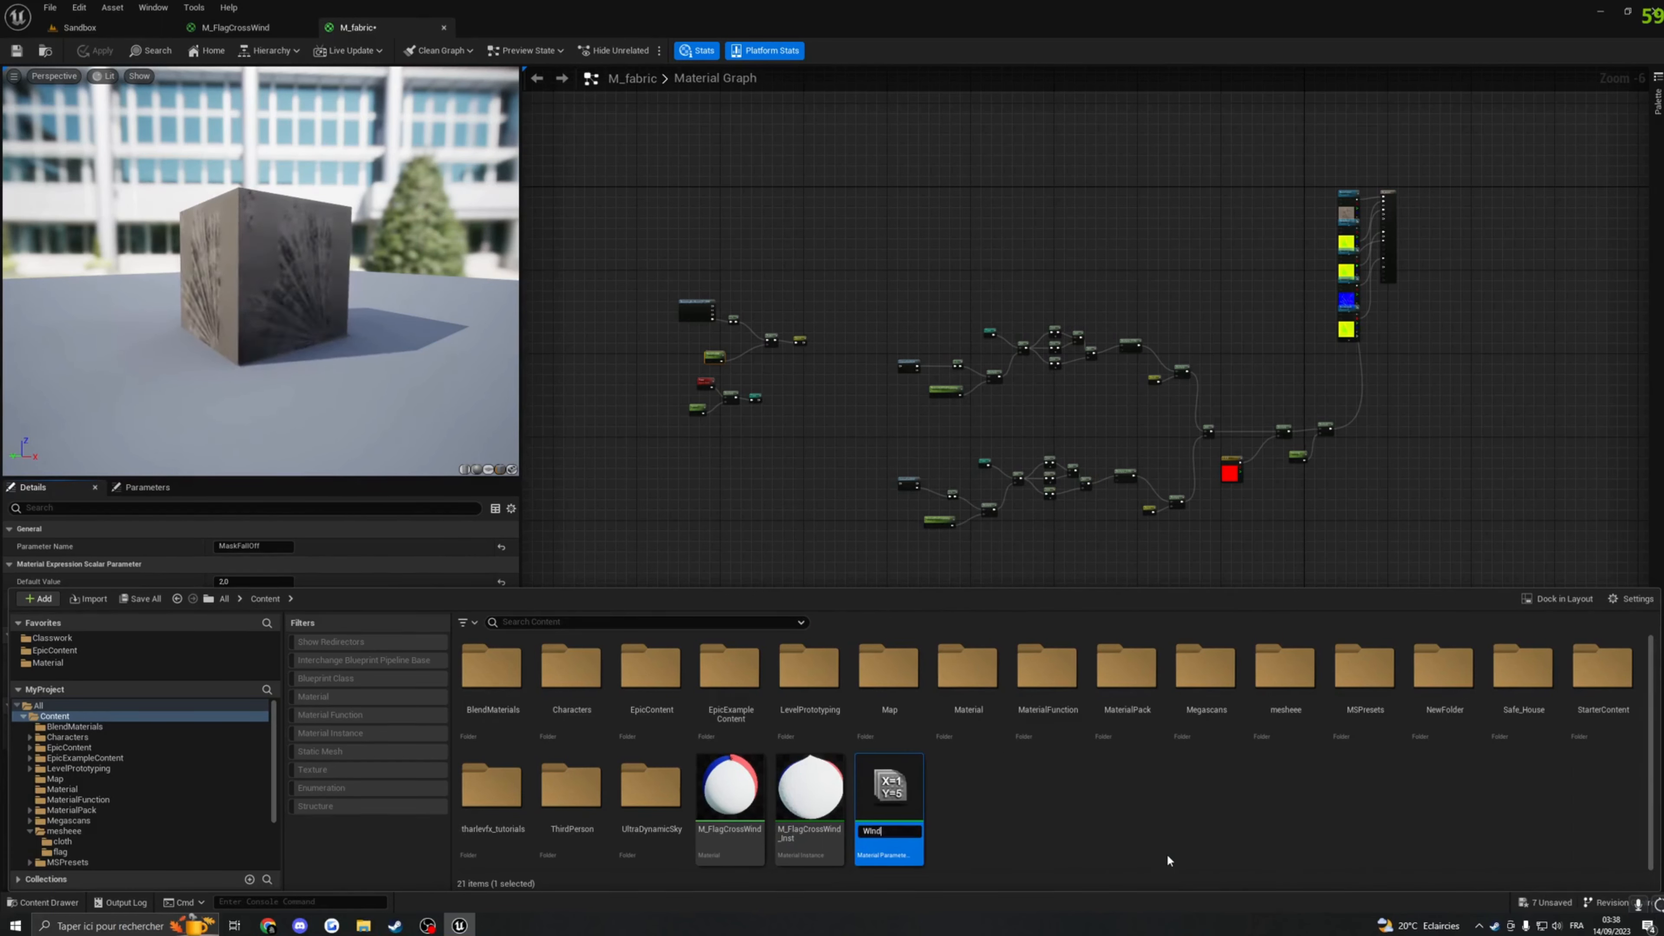
pyautogui.write('Global')
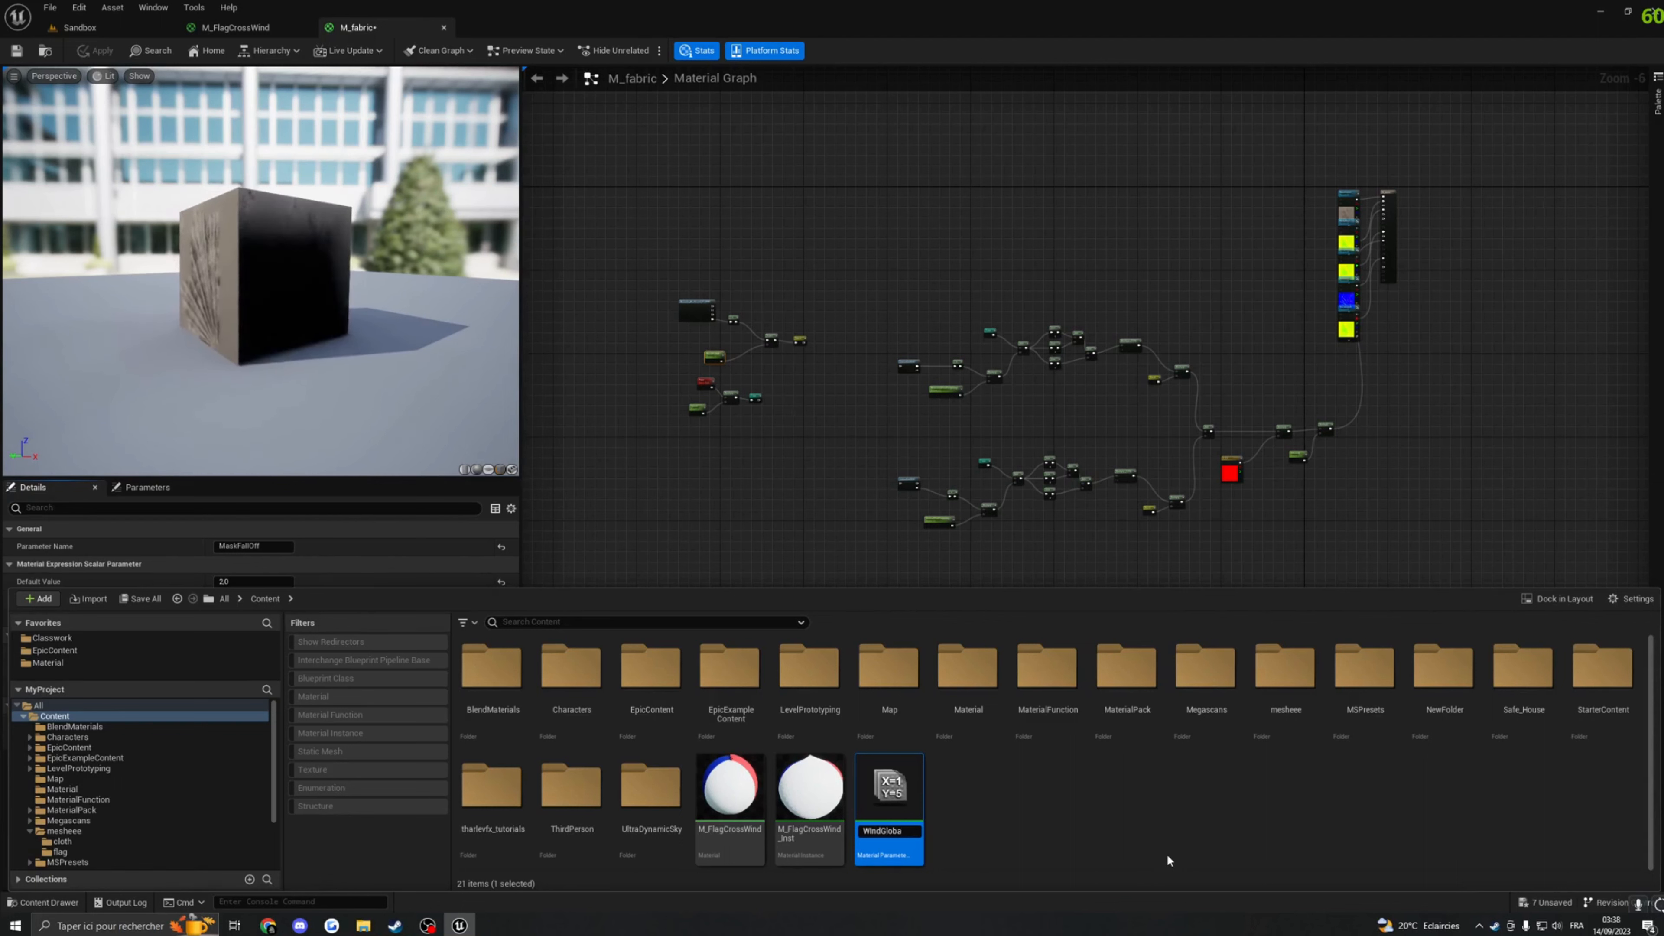
pyautogui.press('Return')
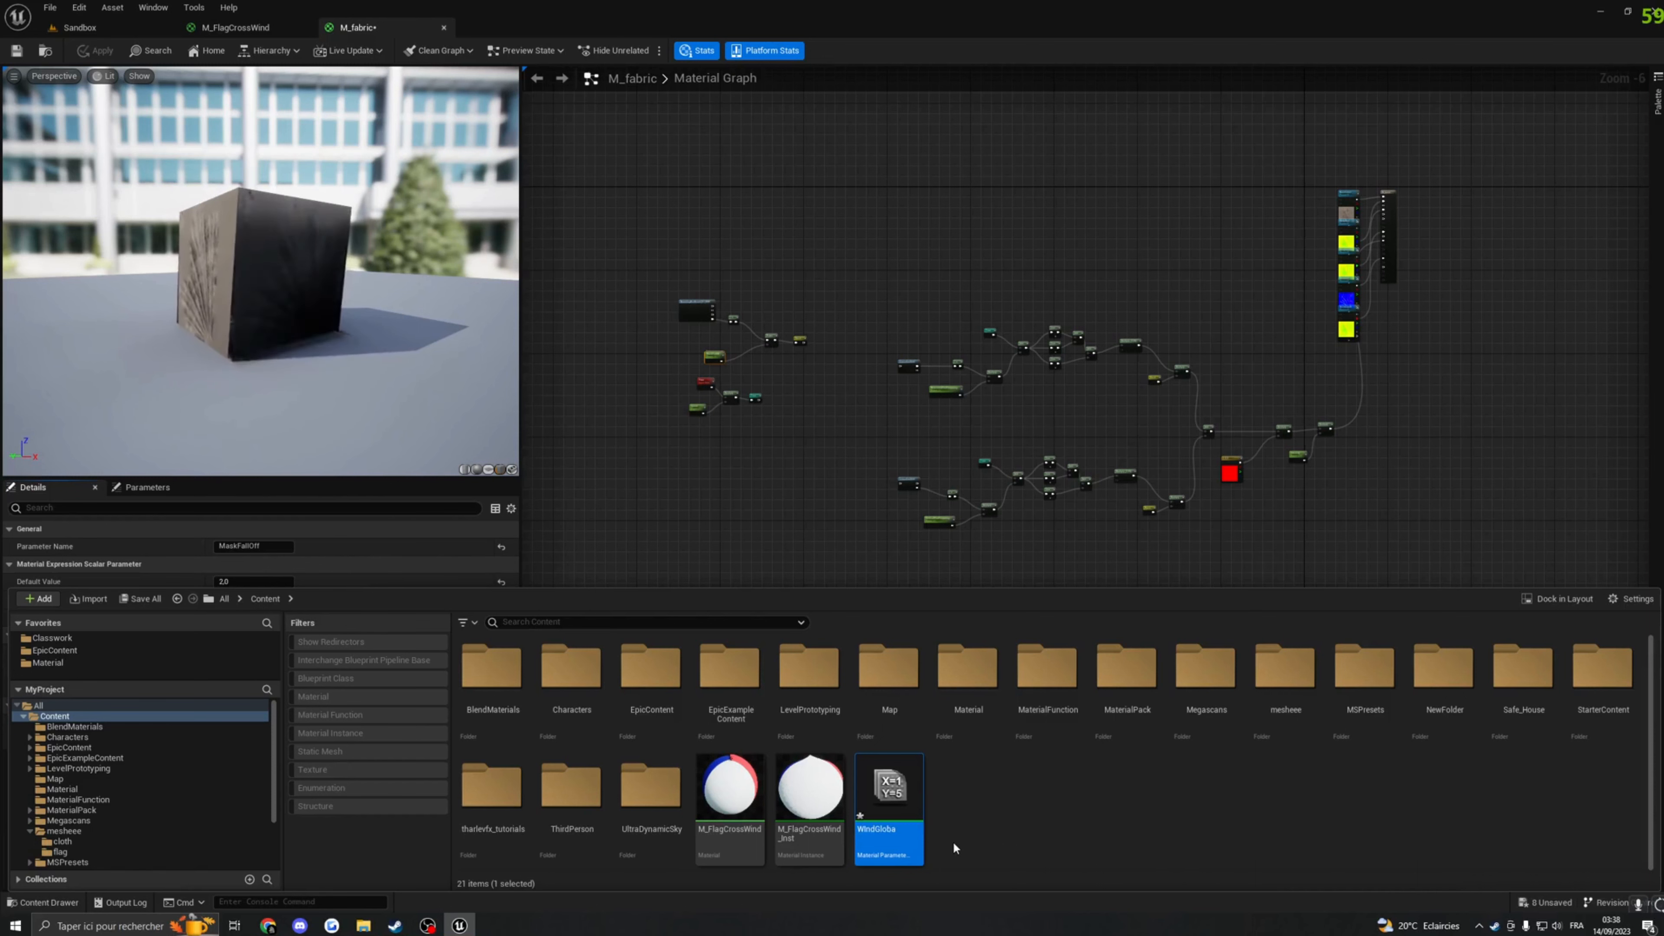
# Step: Rename the new Material Parameter Collection to WindGlobal, save it and open it for editing
pyautogui.press('F2')
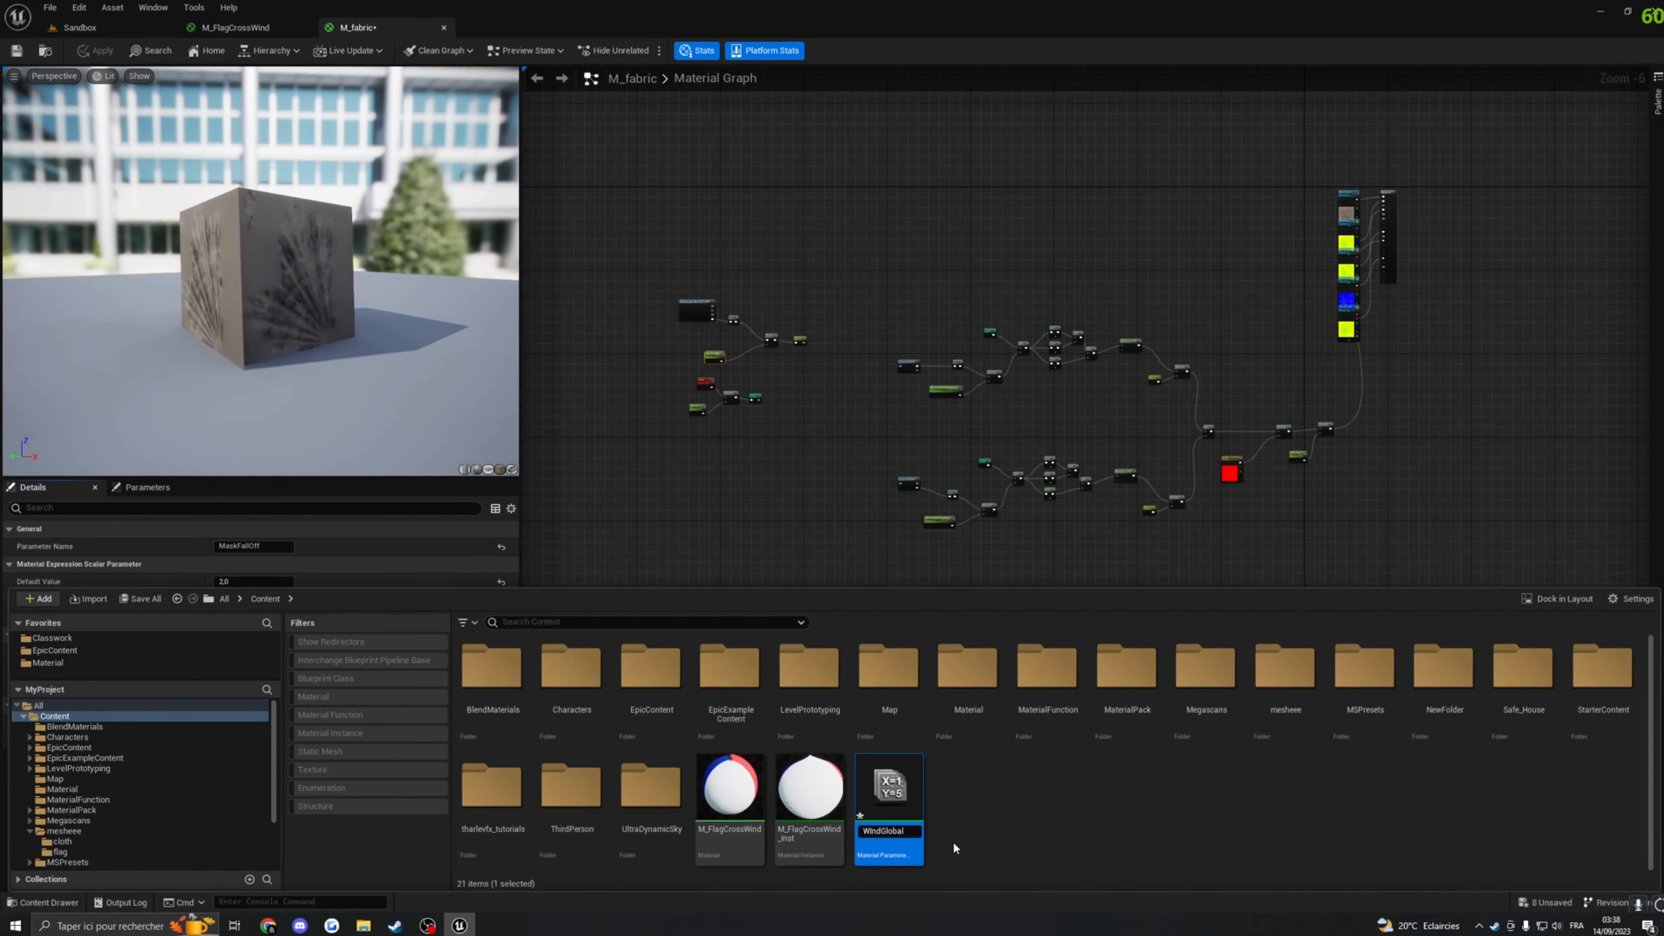
pyautogui.hotkey('ctrl', 's')
pyautogui.doubleClick(892, 834)
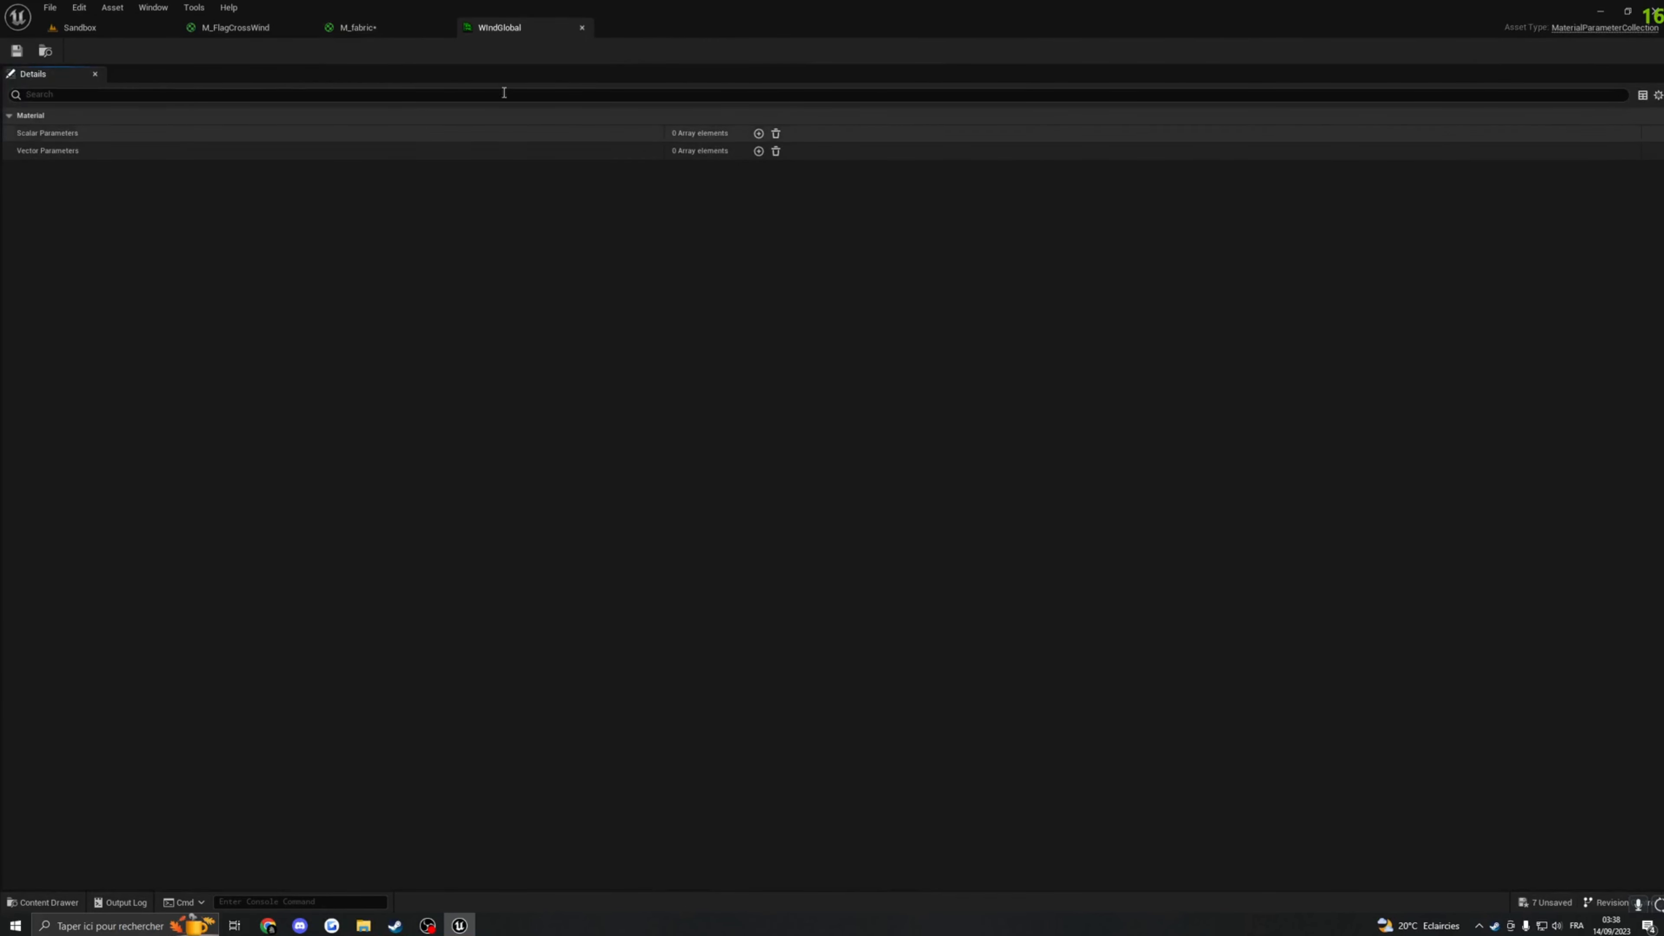
pyautogui.click(10, 117)
pyautogui.click(10, 116)
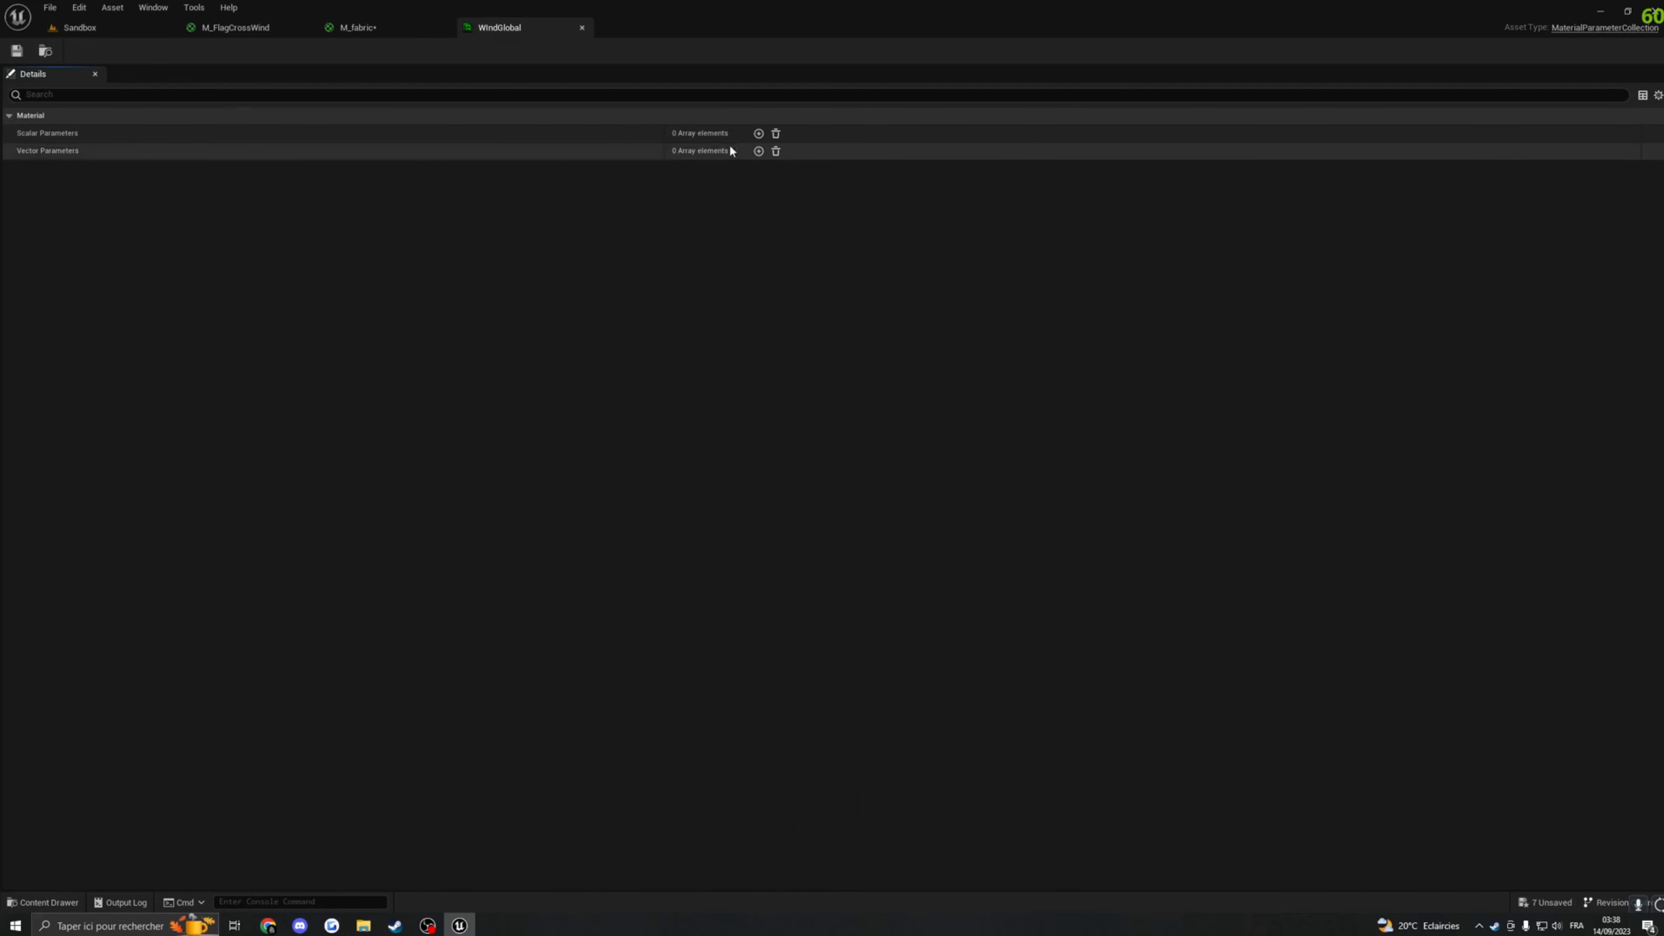
# Step: Add two scalar parameters to WindGlobal, then name the first one Speed with a default value of 1.0
pyautogui.click(759, 134)
pyautogui.click(758, 134)
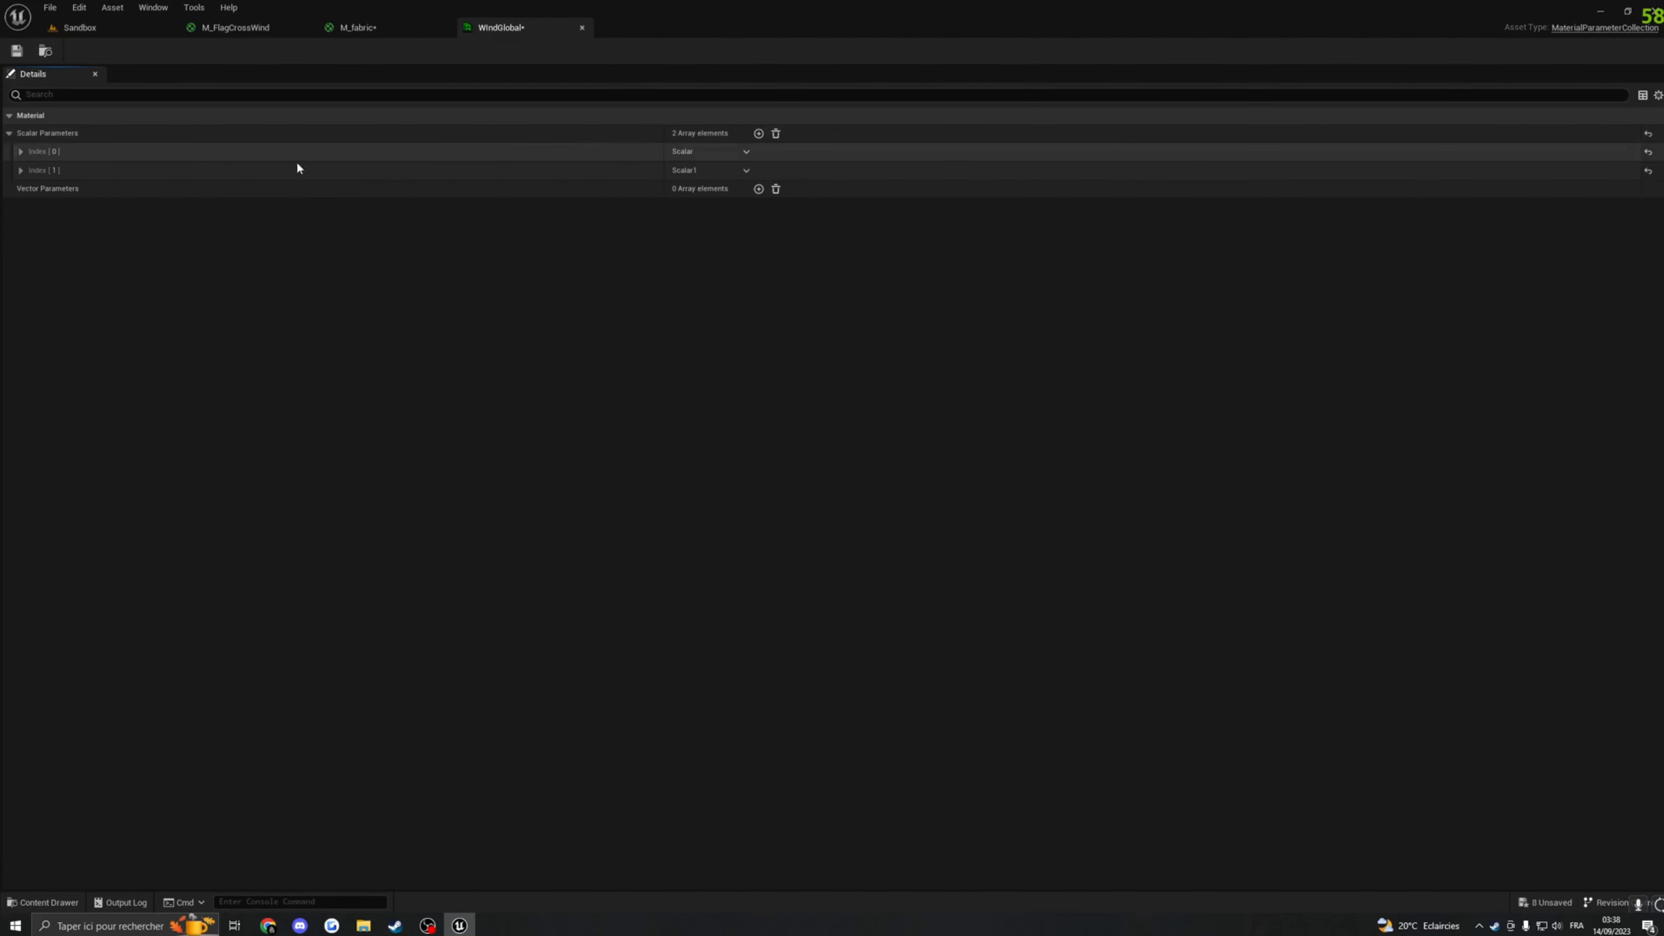
pyautogui.click(20, 153)
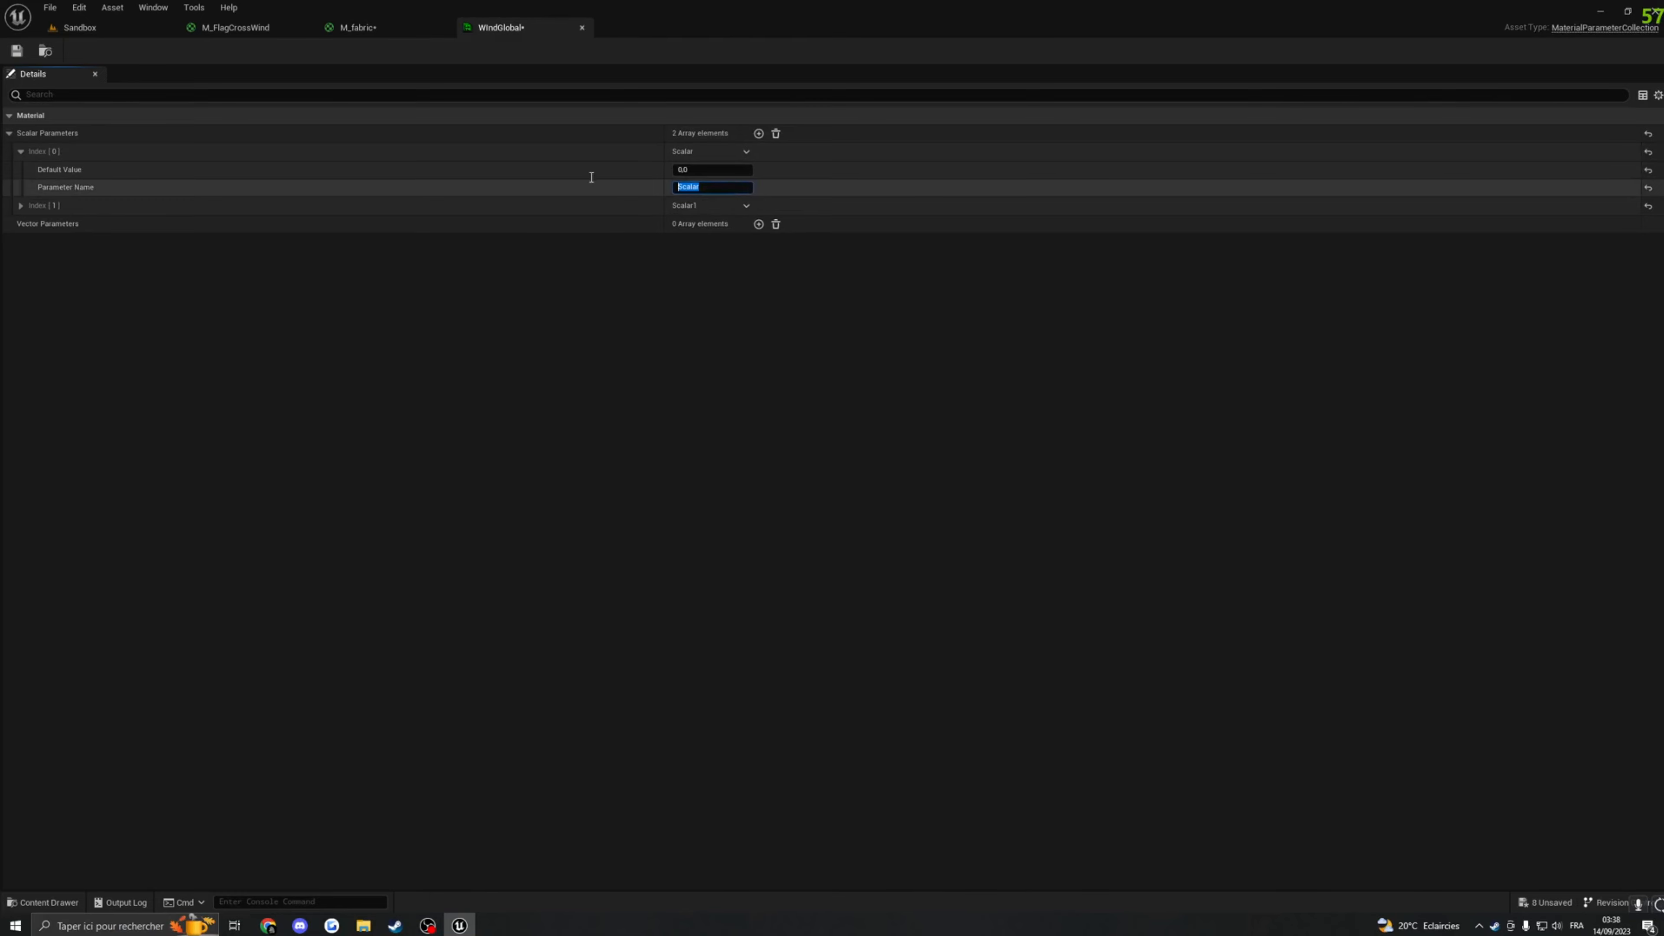
pyautogui.write('Speed')
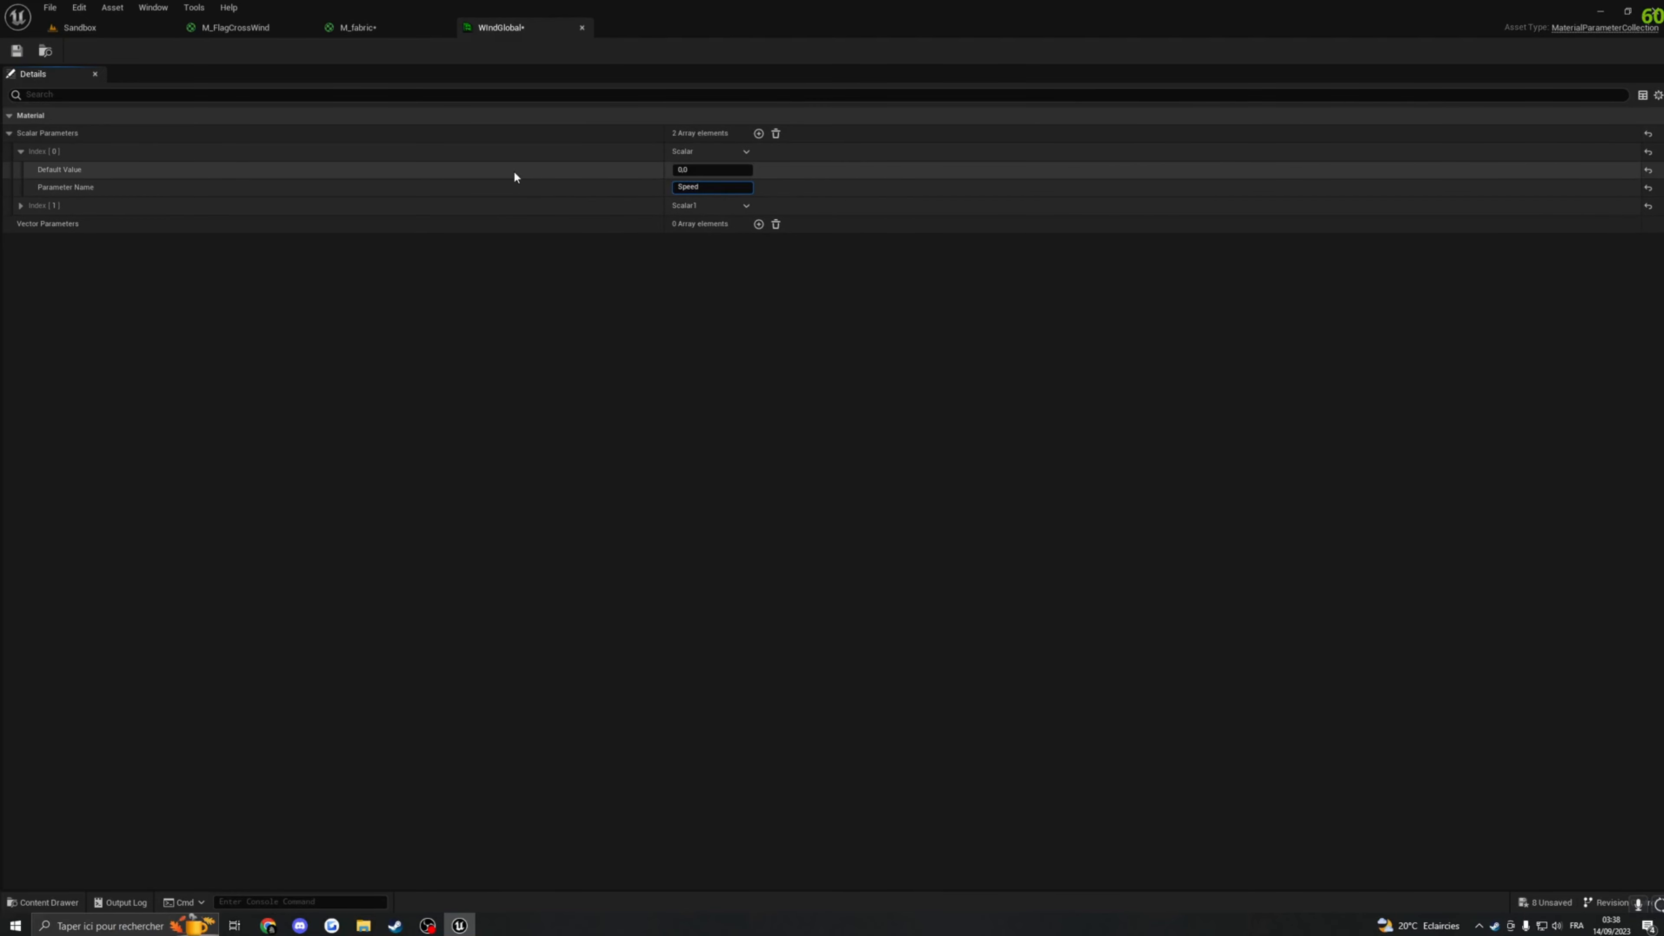
pyautogui.press('Return')
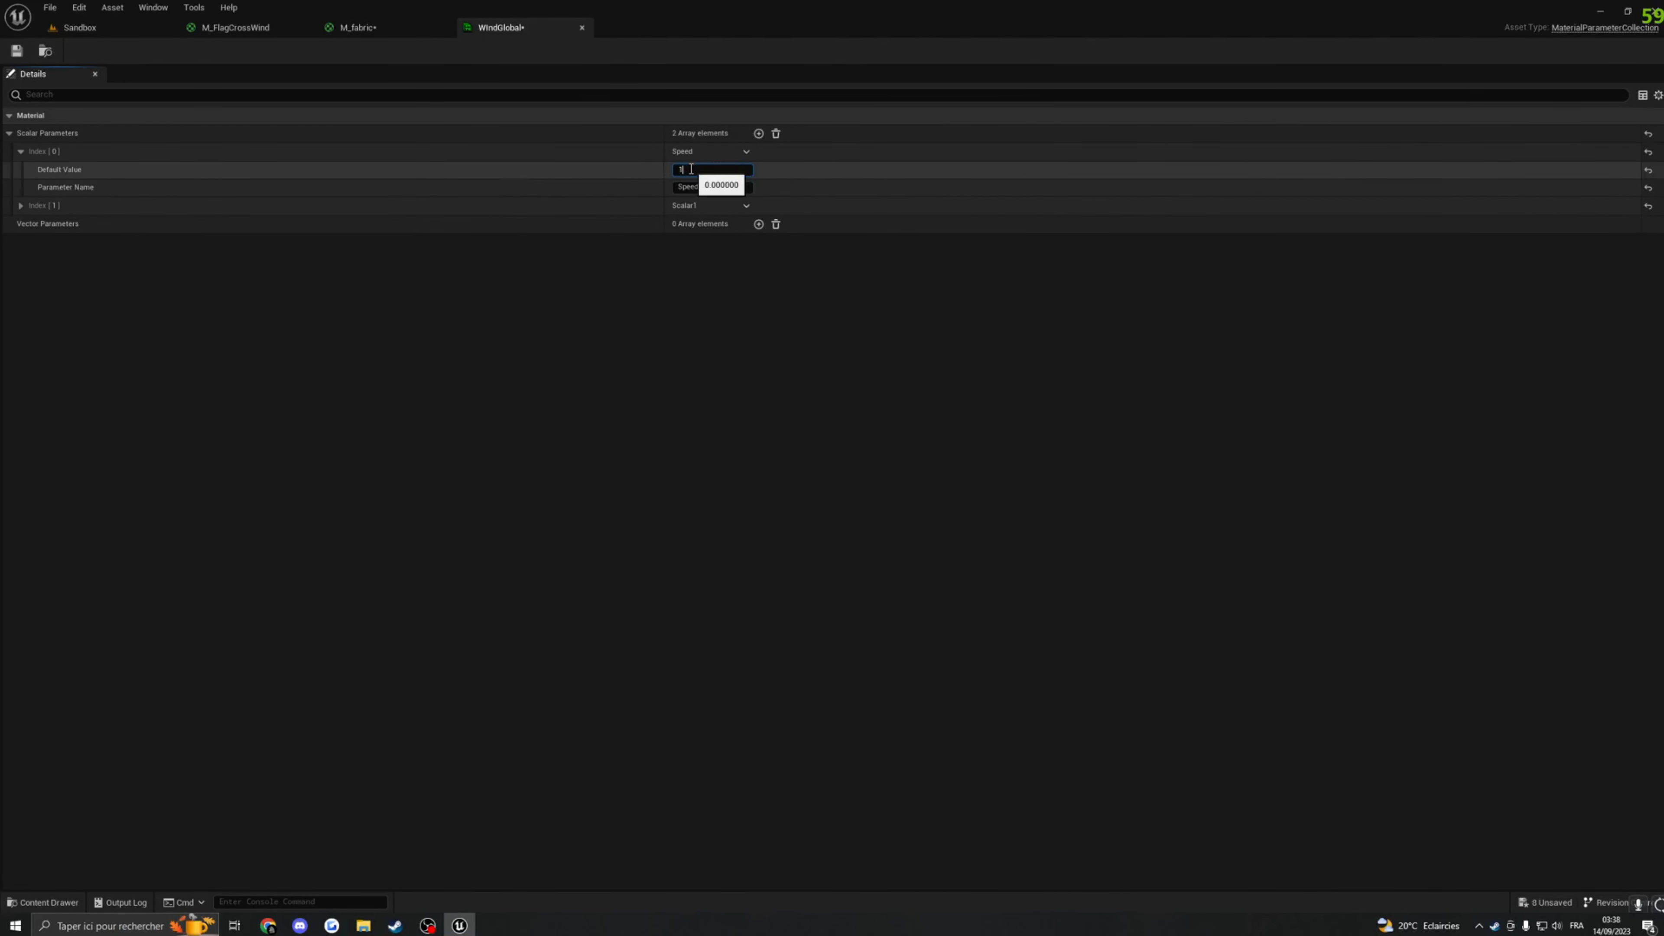
# Step: Name the second scalar parameter Intensity and set its default value to 20.0
pyautogui.click(20, 205)
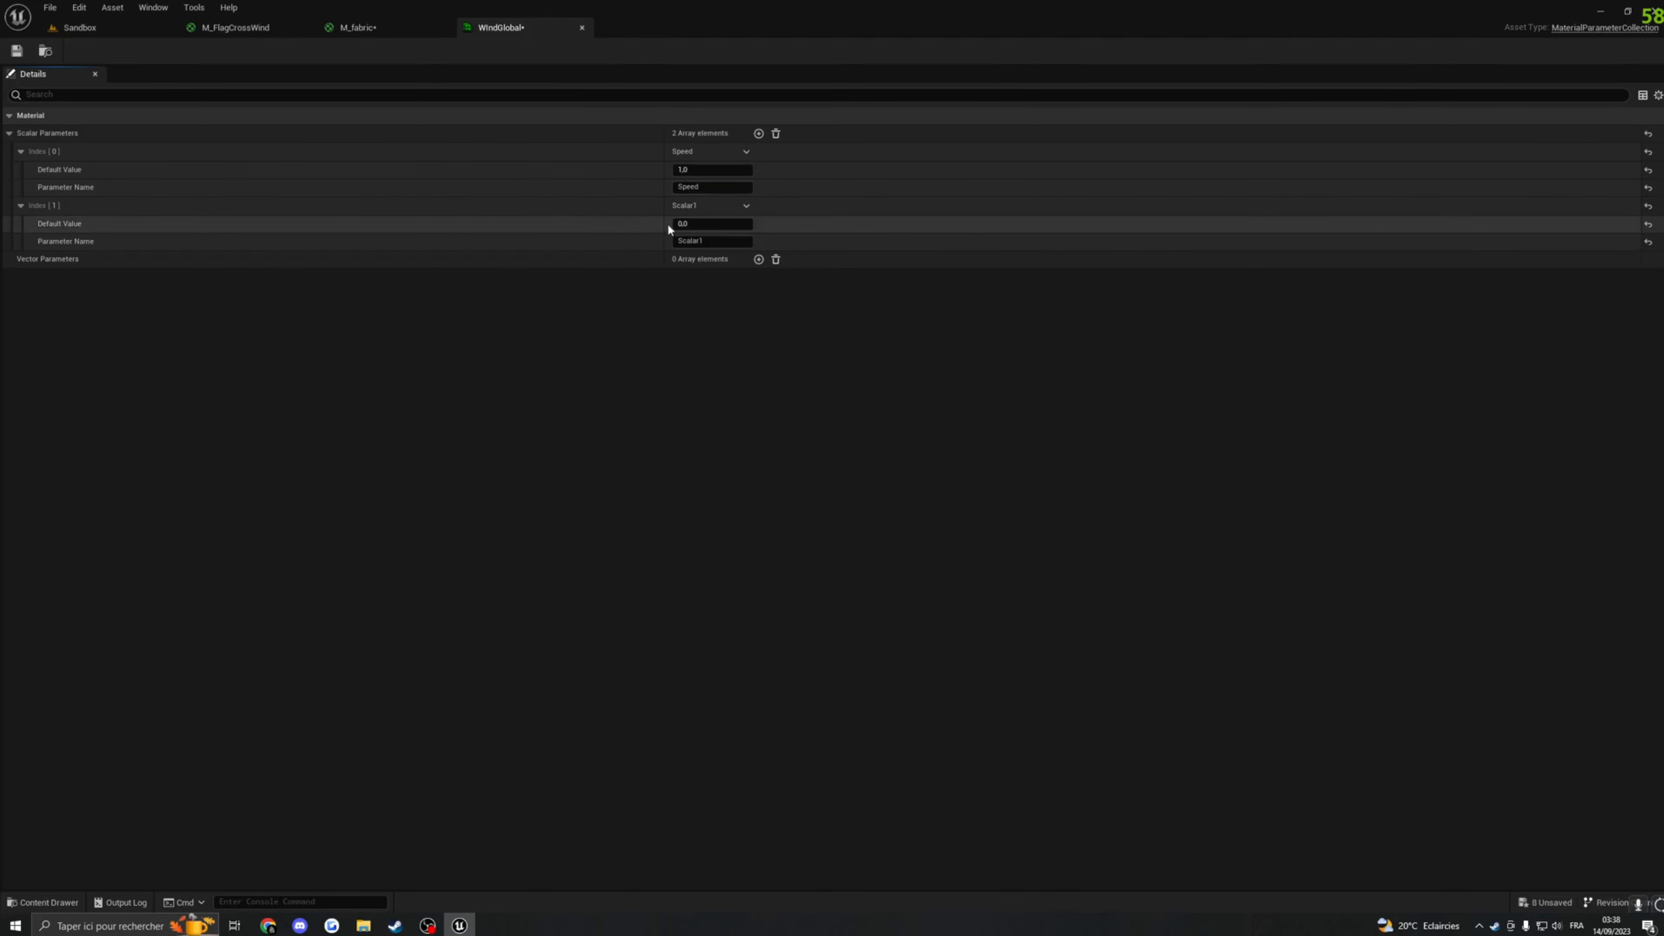
pyautogui.write('In')
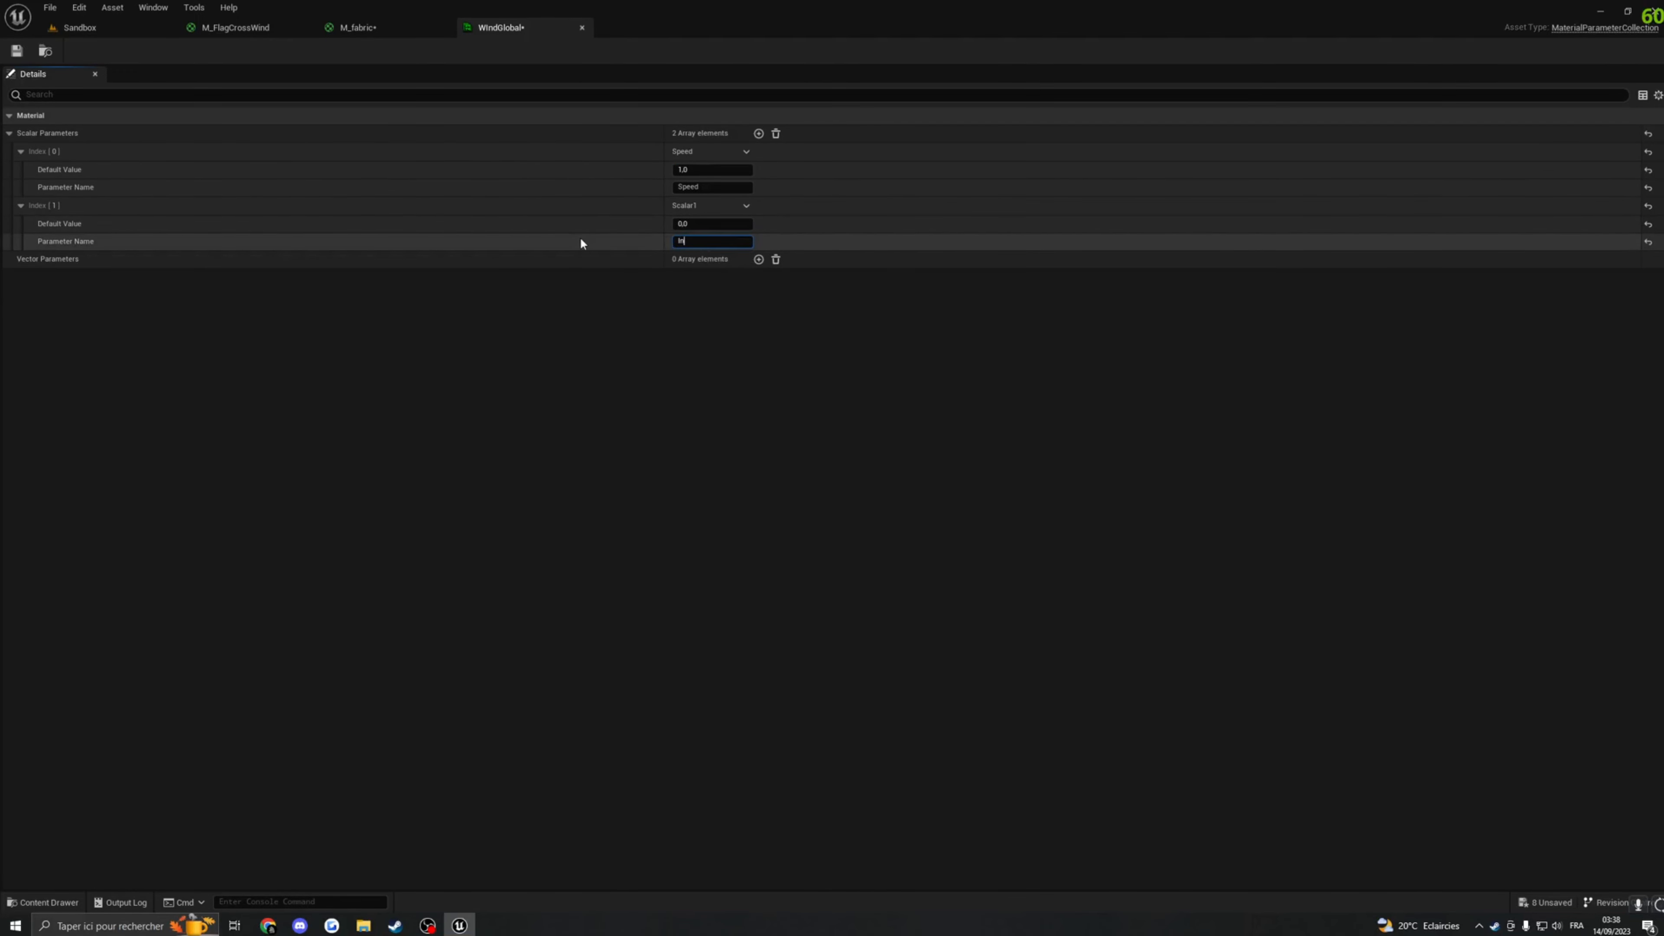
pyautogui.write('tensity')
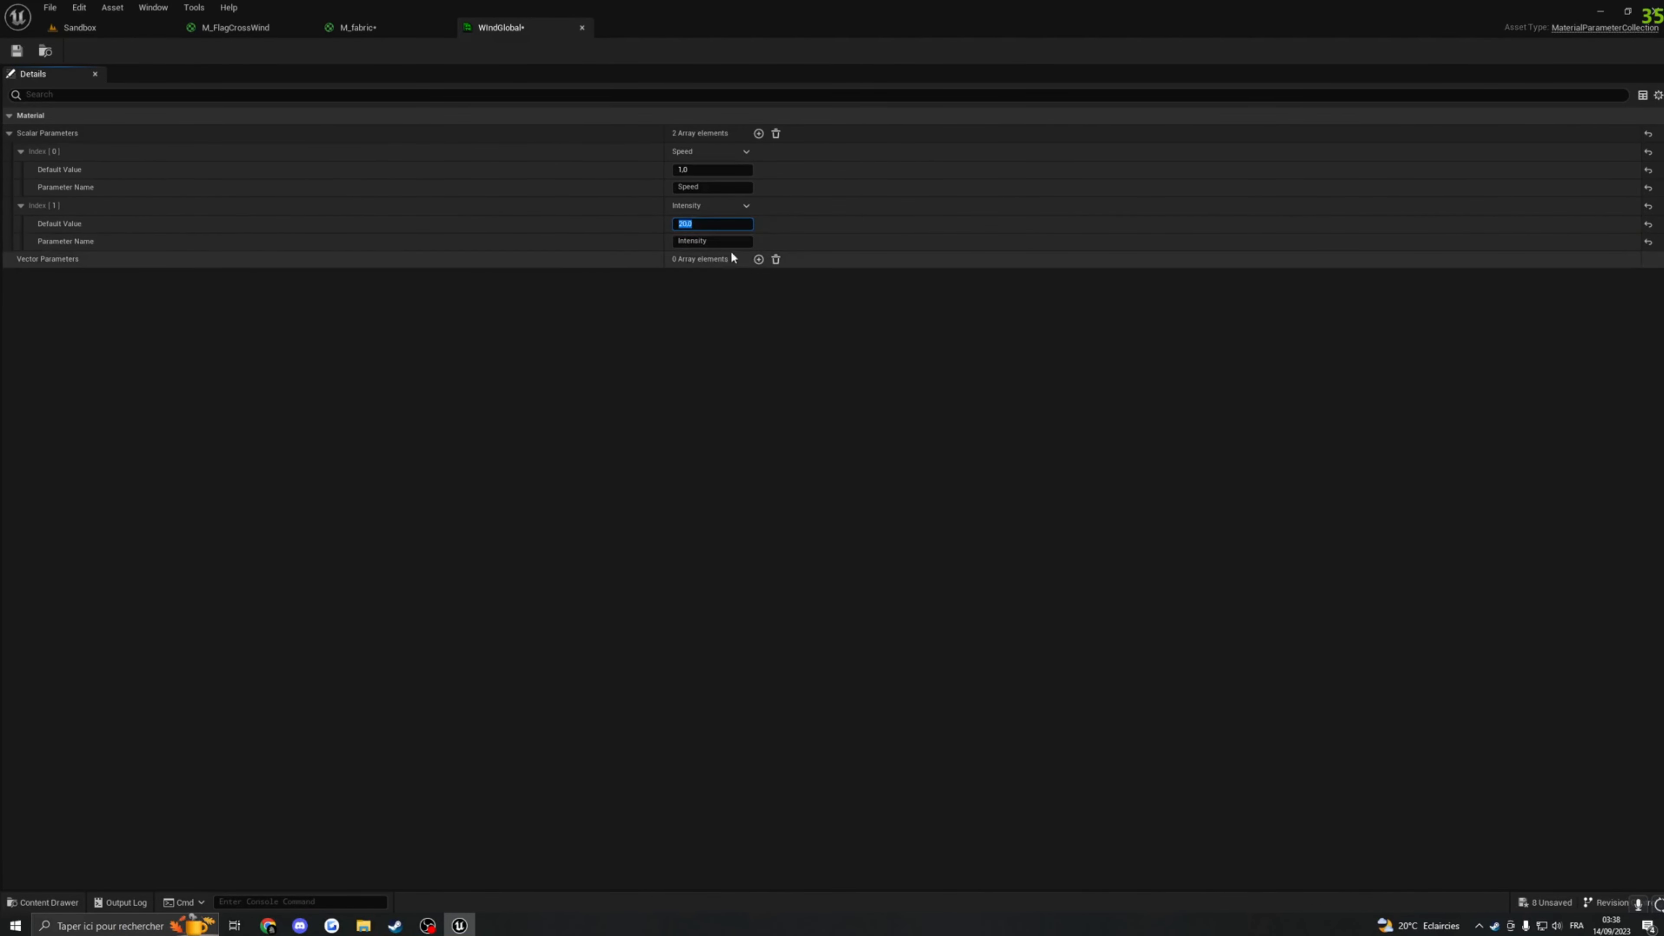
# Step: Add a vector parameter named WindDirection to the collection with its default R value set to 1.0
pyautogui.click(758, 259)
pyautogui.click(21, 278)
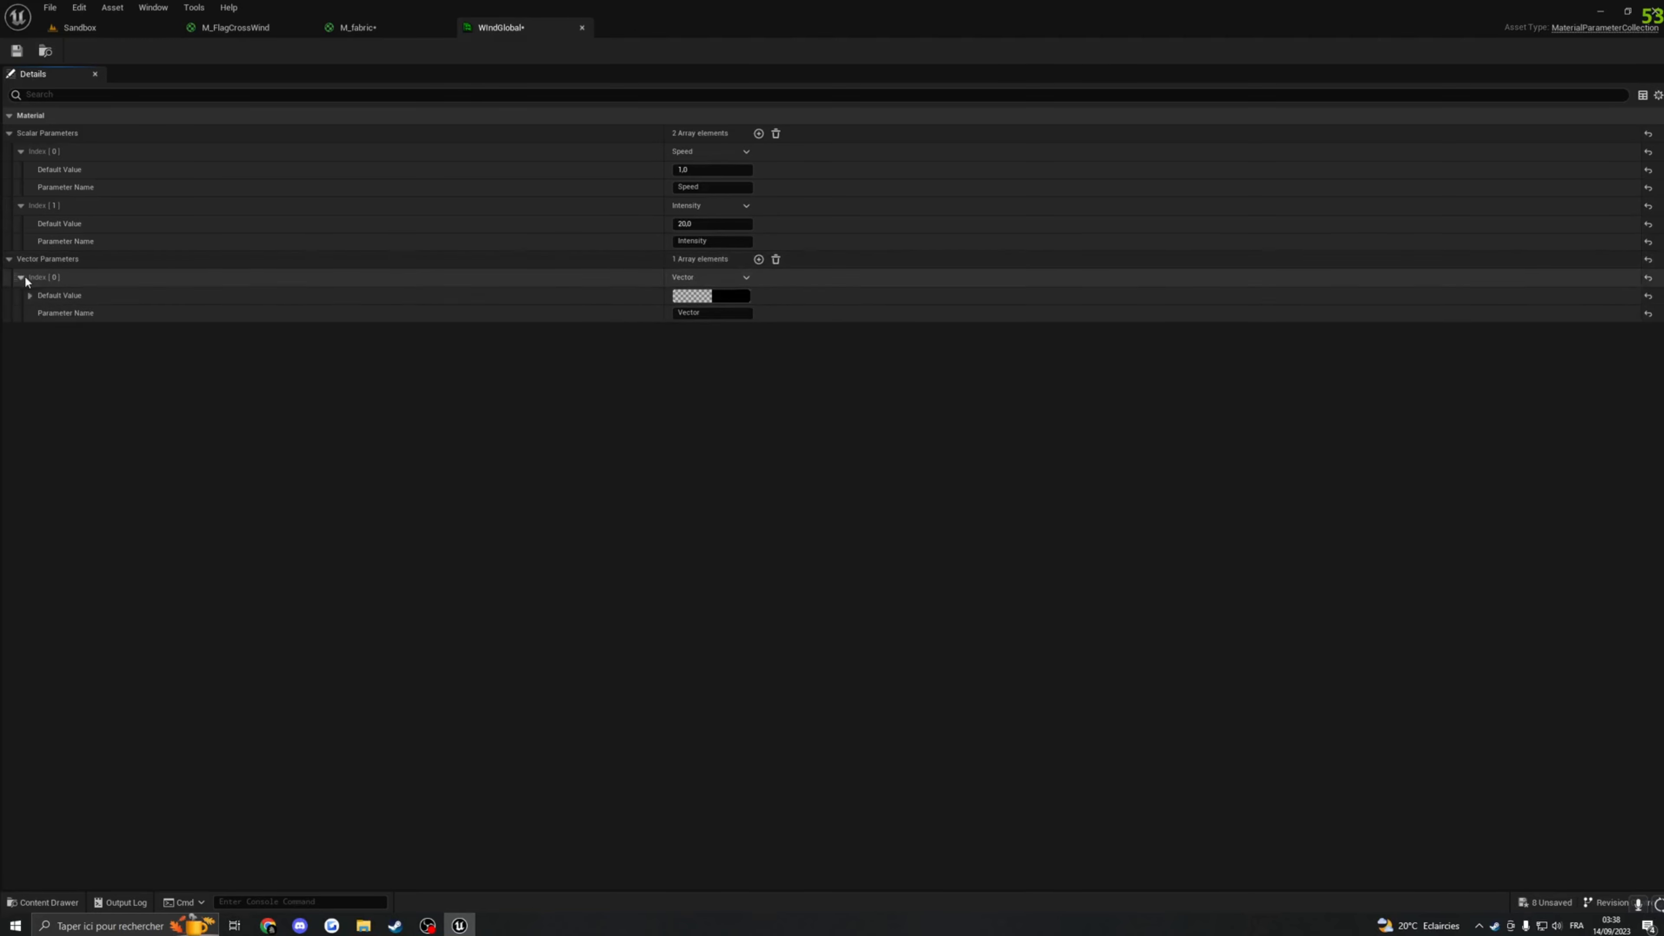
pyautogui.click(30, 296)
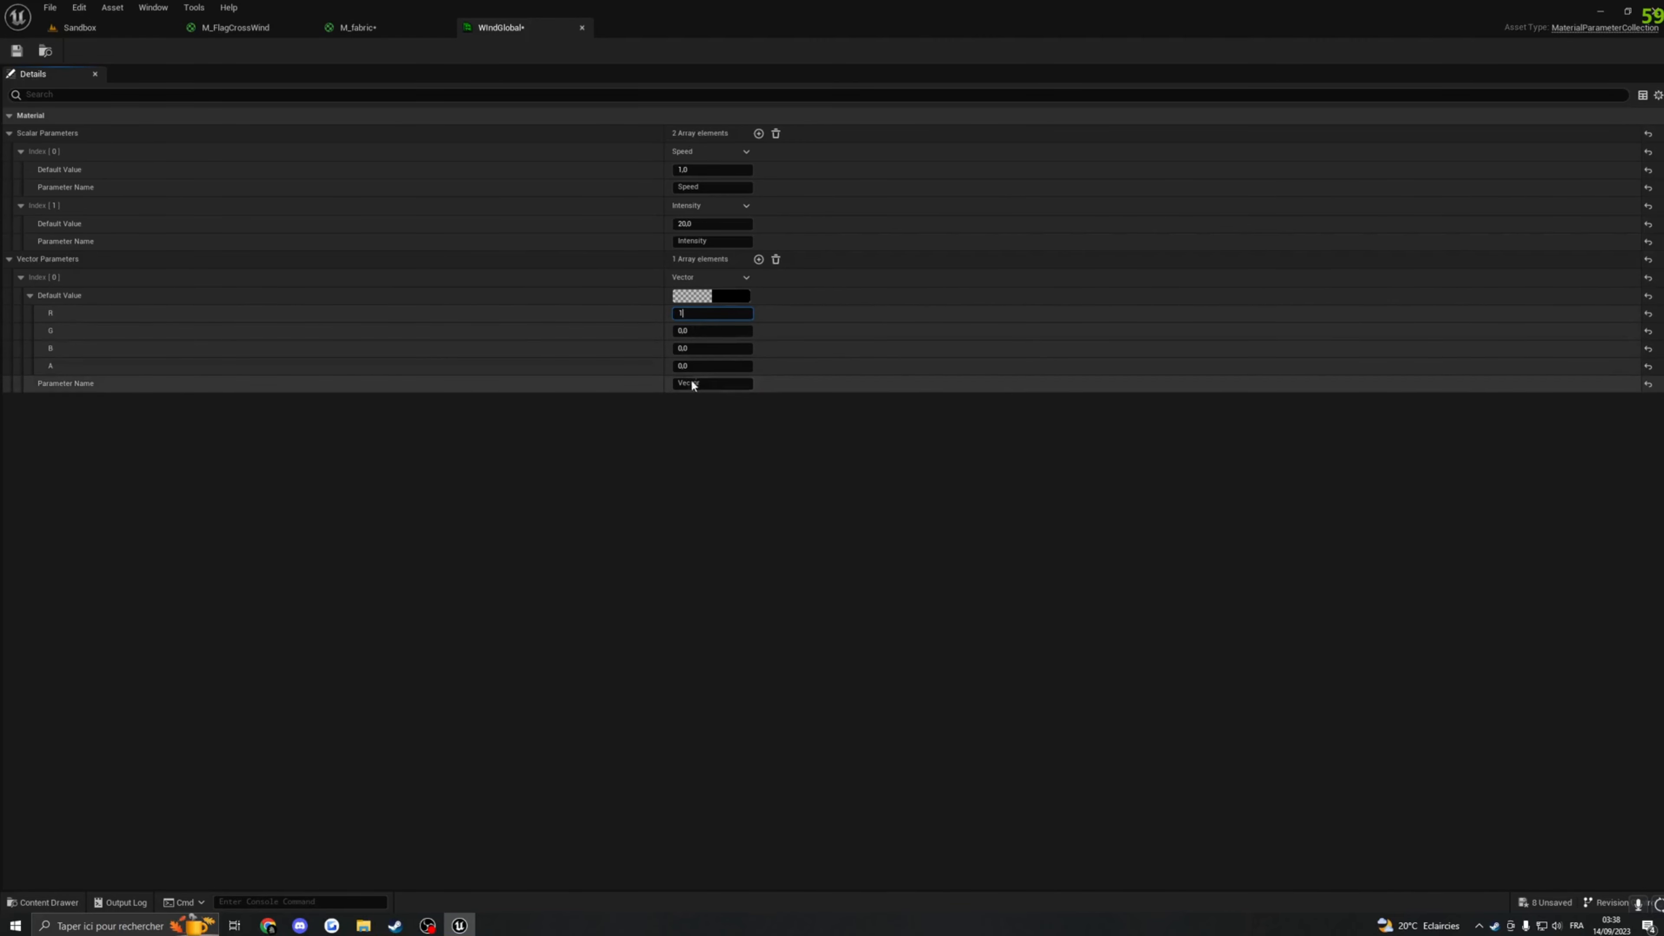
pyautogui.write('WindDirection')
pyautogui.press('Return')
# Step: Place a WindGlobal collection parameter node near the constant vector in the M_fabric graph and set its parameter to WindDirection
pyautogui.click(89, 28)
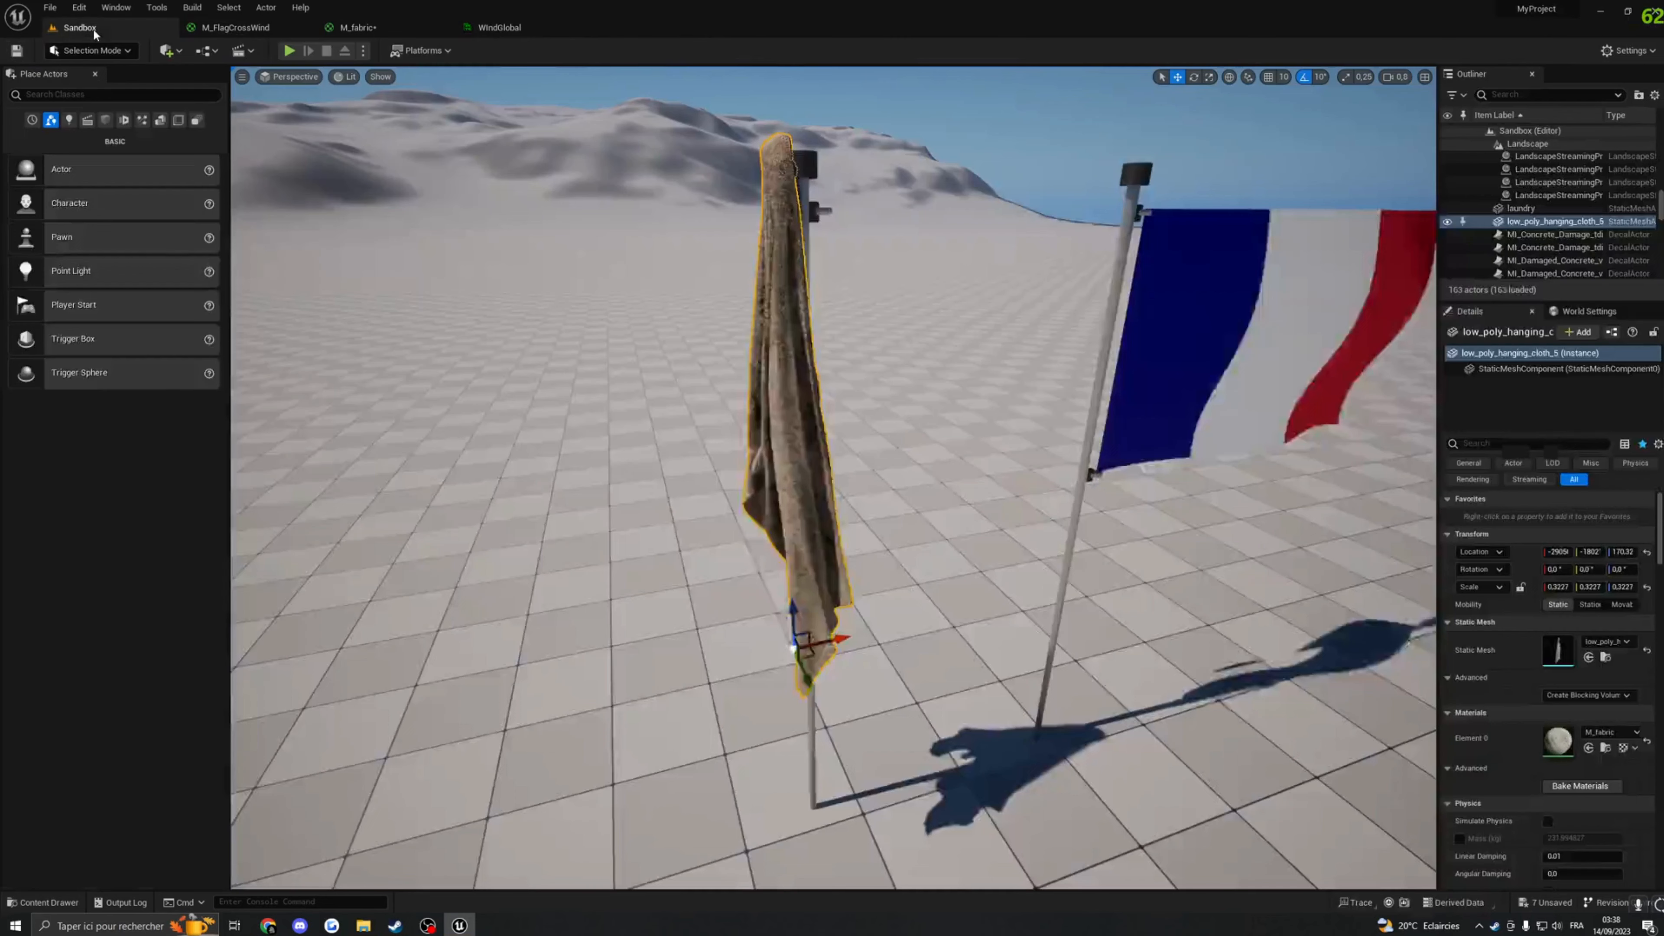
pyautogui.click(41, 902)
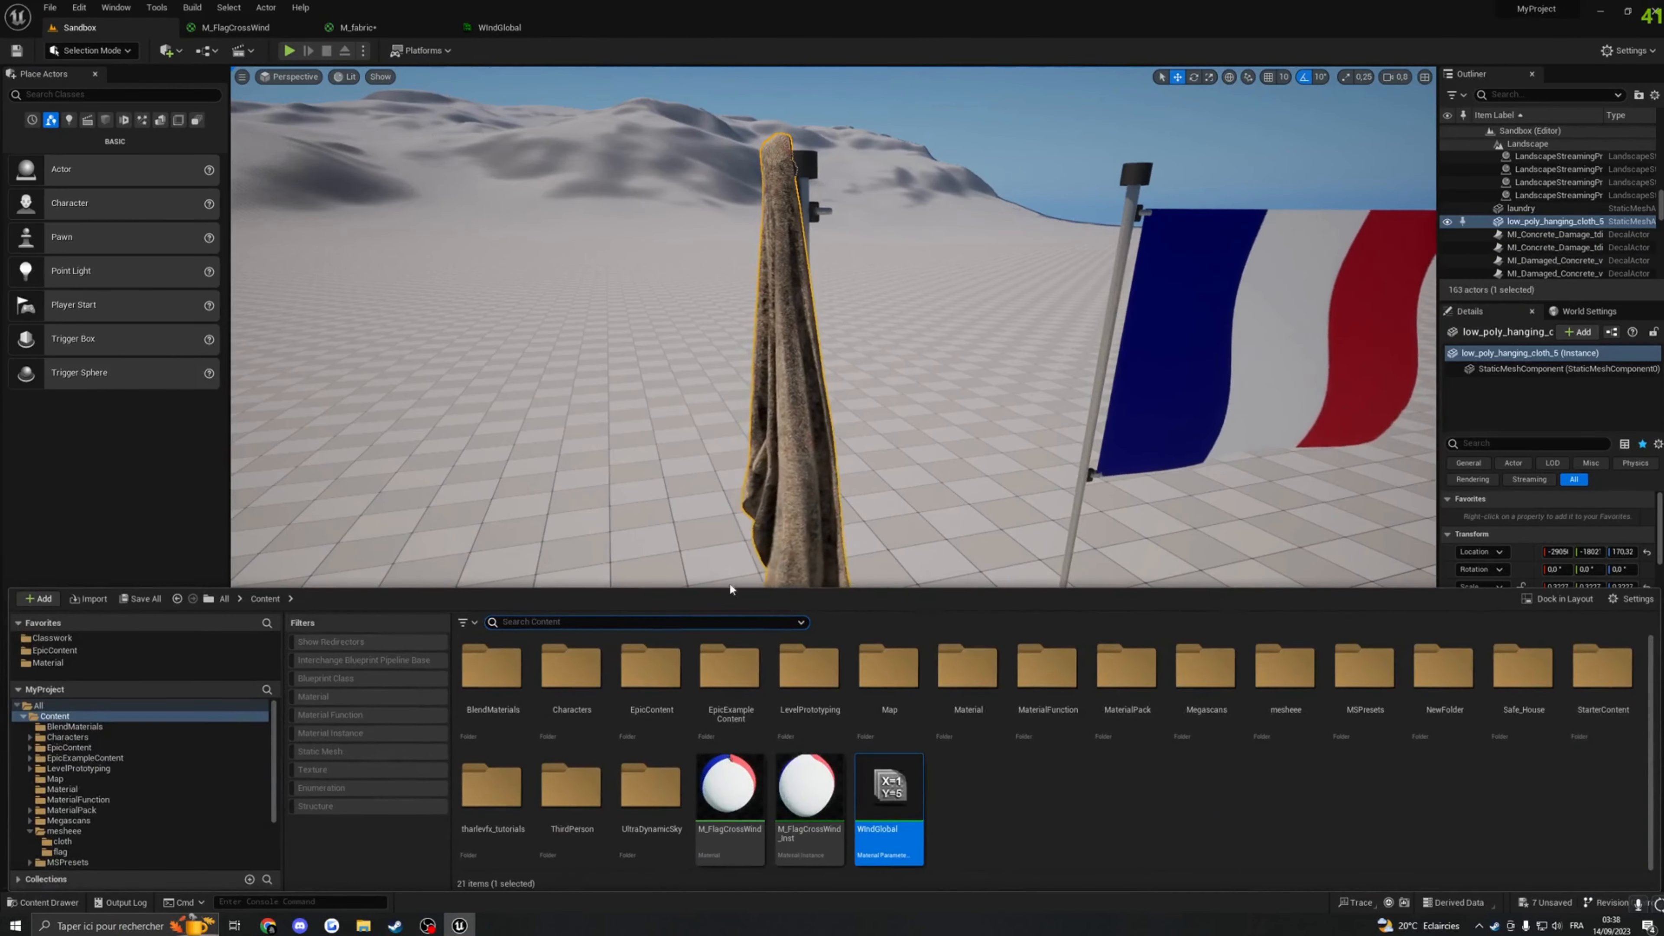
pyautogui.click(383, 28)
pyautogui.moveTo(1002, 251); pyautogui.dragTo(1046, 254, button='right')
pyautogui.scroll(5, 1174, 427)
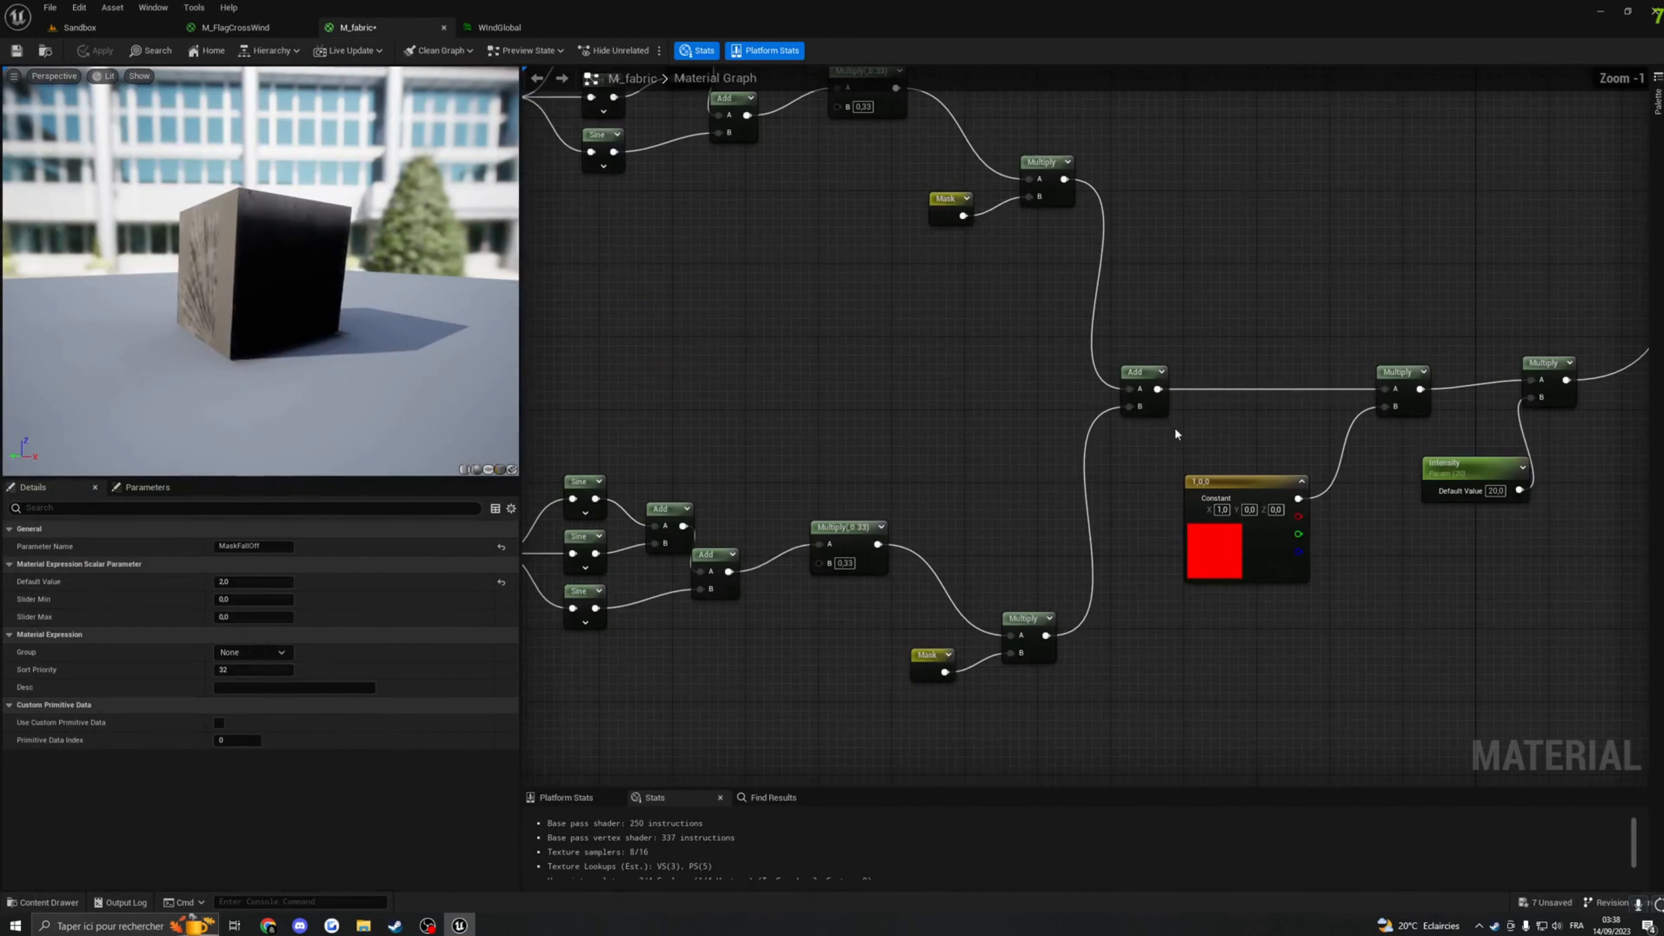
pyautogui.click(46, 902)
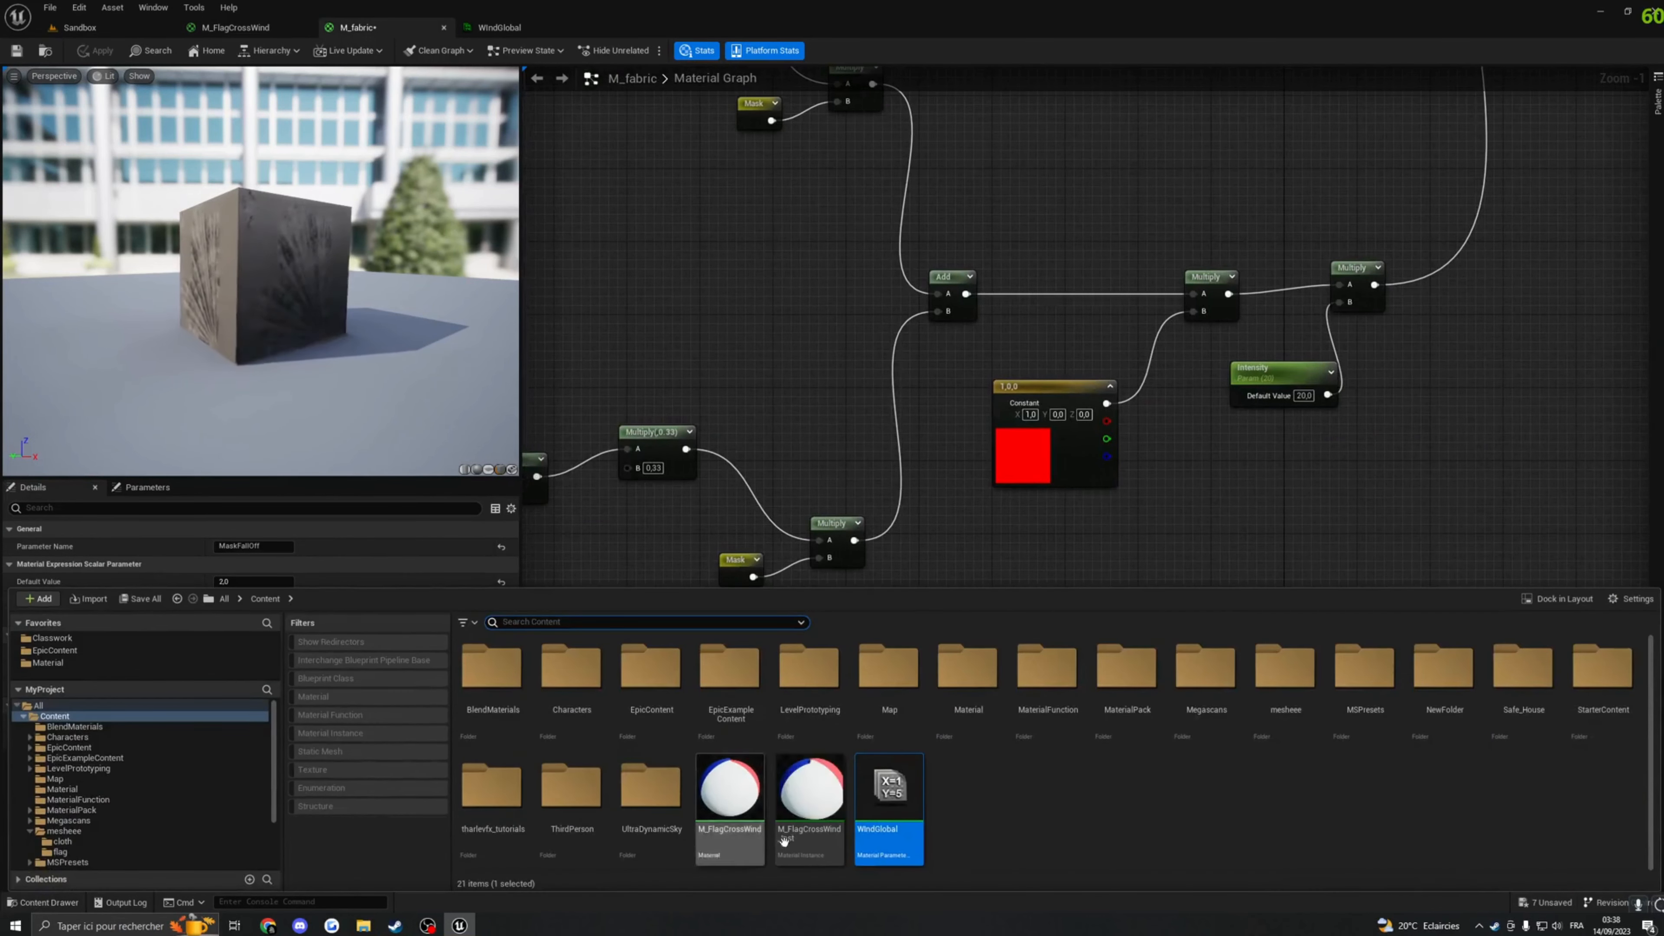
pyautogui.moveTo(889, 790); pyautogui.dragTo(989, 528)
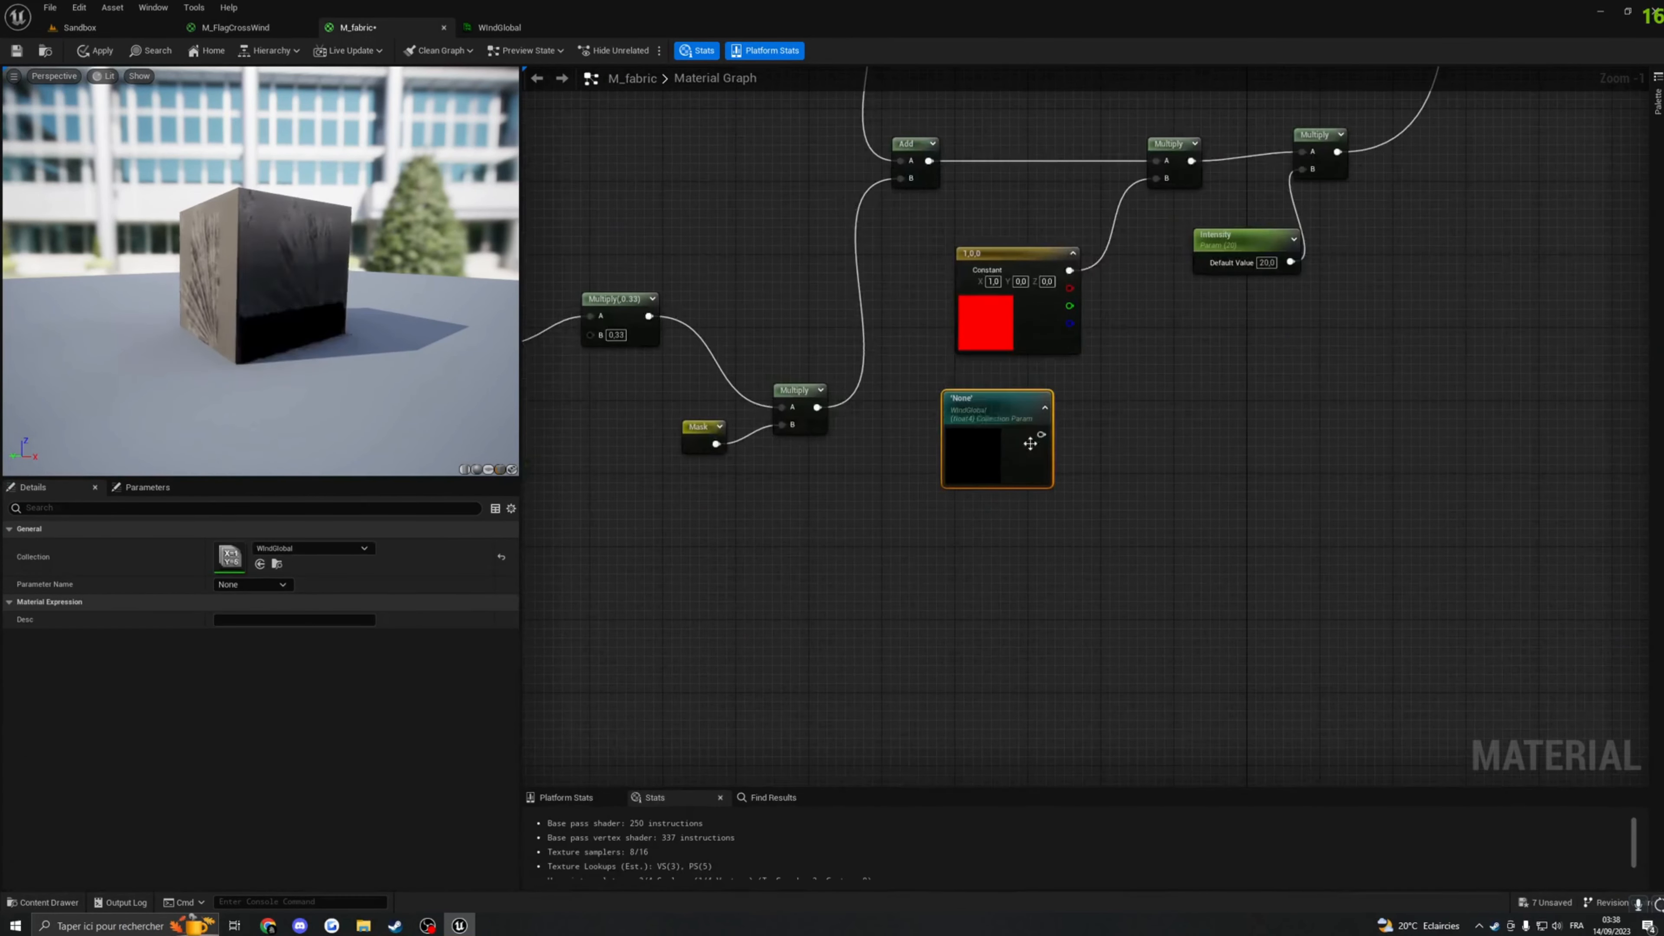
pyautogui.click(248, 584)
pyautogui.click(233, 616)
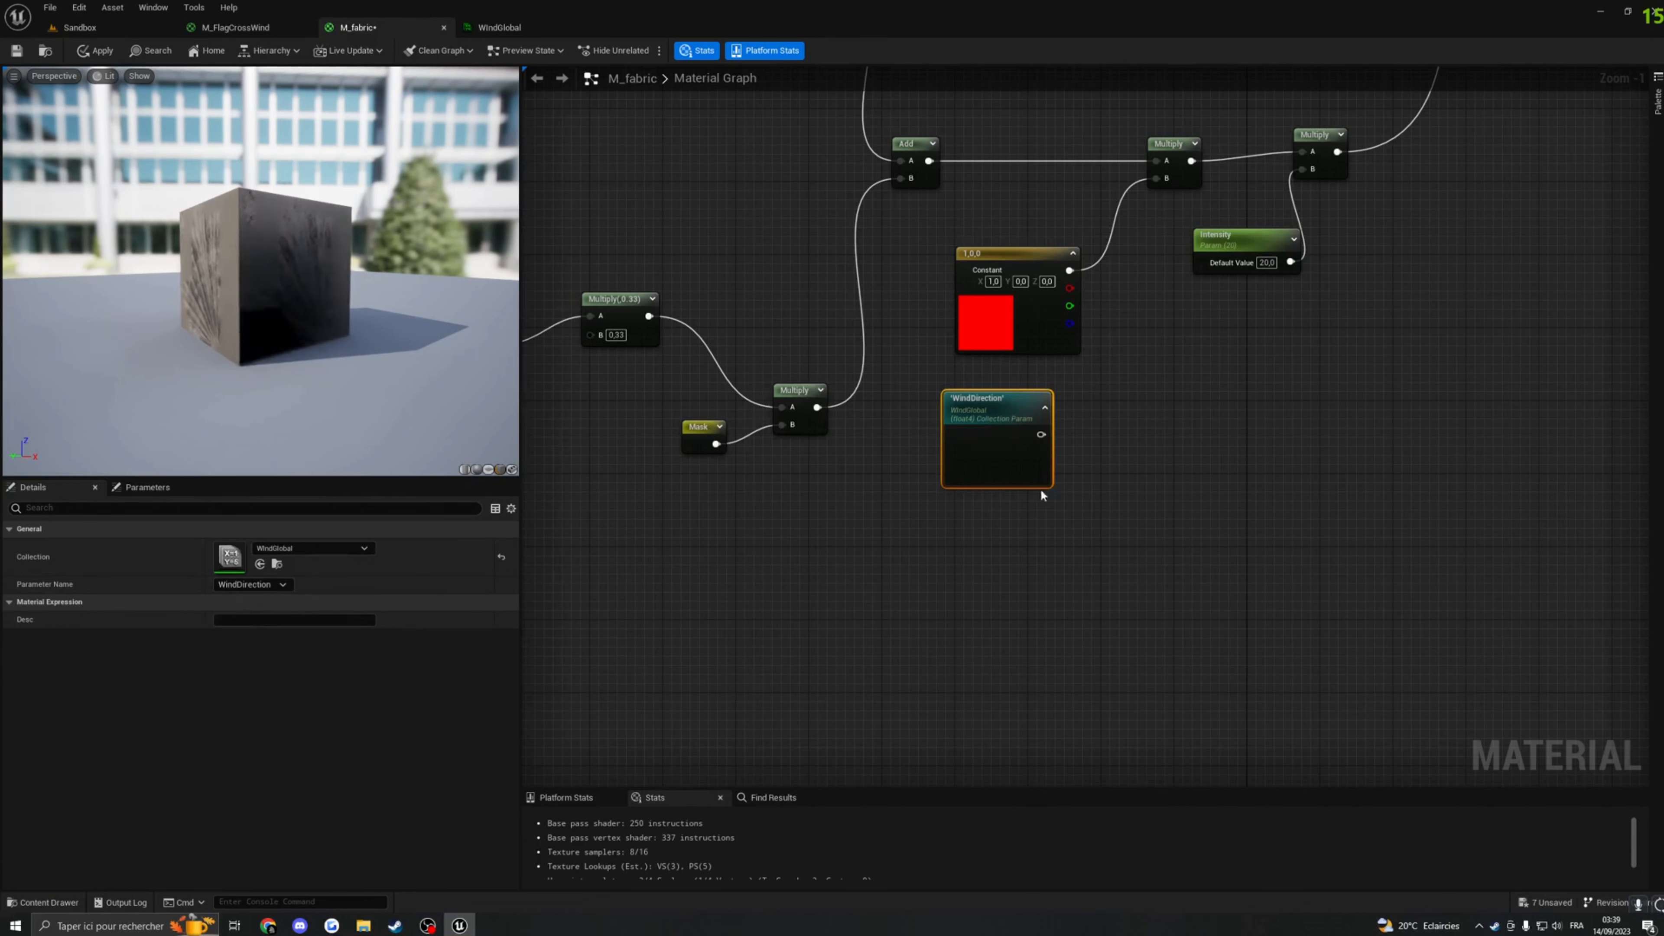
# Step: Connect WindDirection to the Multiply's B input in place of the constant vector, and move the two nodes so WindDirection takes the constant's position
pyautogui.moveTo(1041, 434); pyautogui.dragTo(1166, 181)
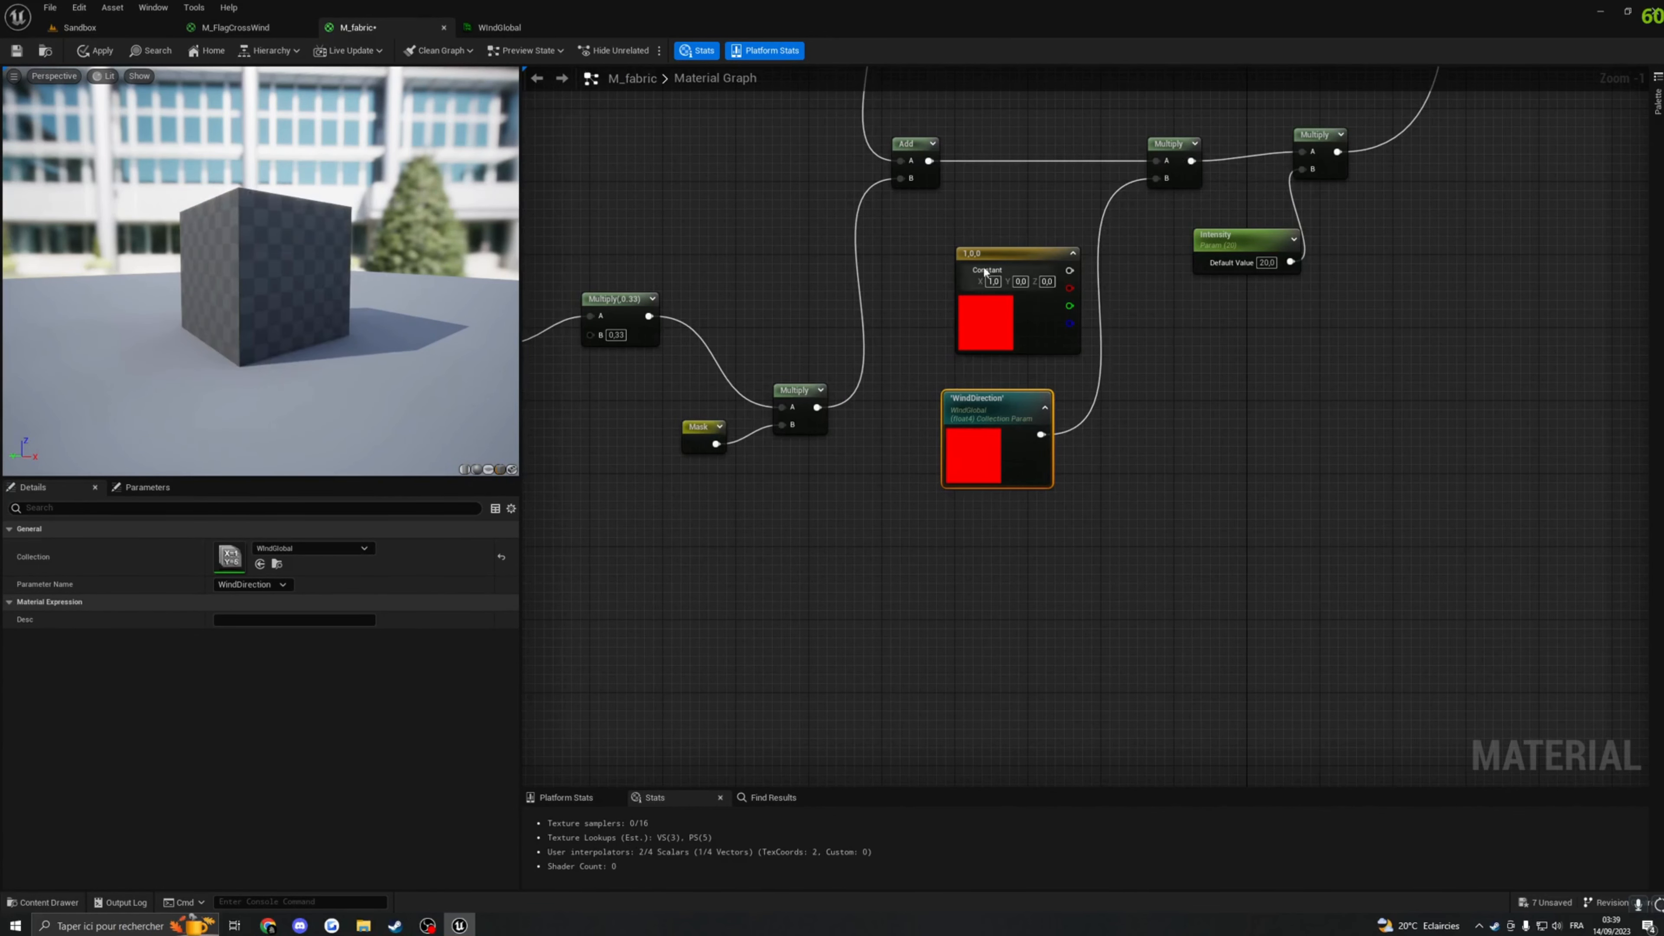
pyautogui.moveTo(1031, 277); pyautogui.dragTo(1242, 422)
pyautogui.moveTo(994, 395); pyautogui.dragTo(1008, 260)
pyautogui.moveTo(1008, 260); pyautogui.dragTo(1026, 421, button='right')
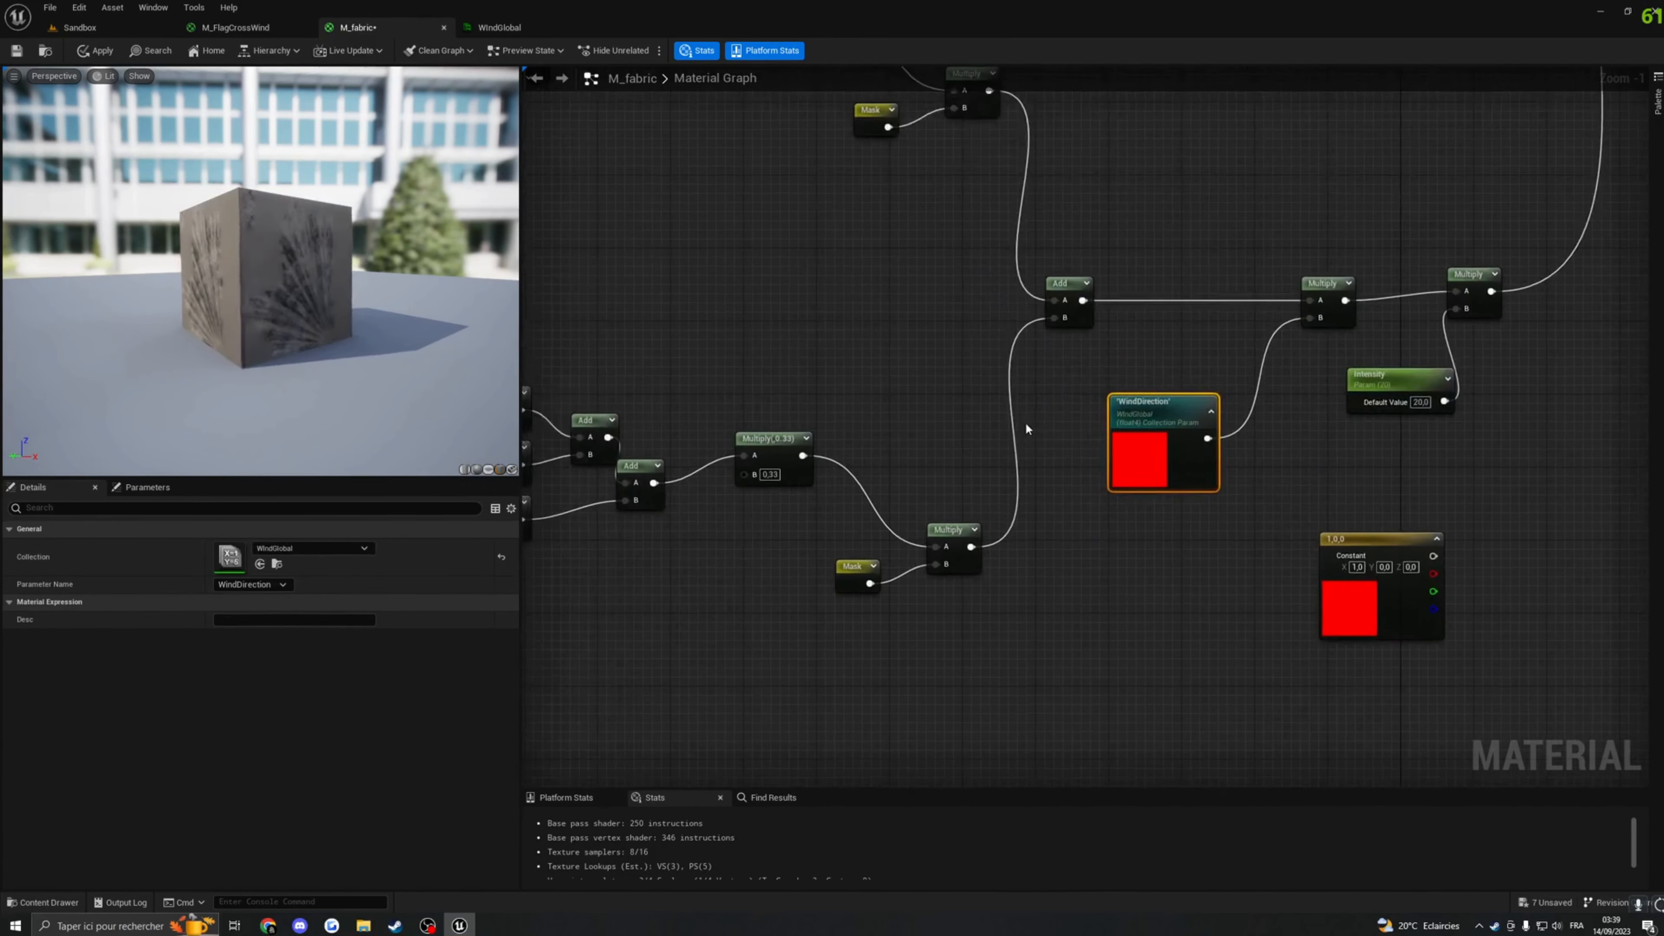
# Step: Add a WindGlobal collection parameter node set to Speed and connect it to the B input of the Time Multiply
pyautogui.scroll(-3, 828, 401)
pyautogui.moveTo(828, 402); pyautogui.dragTo(1013, 415, button='right')
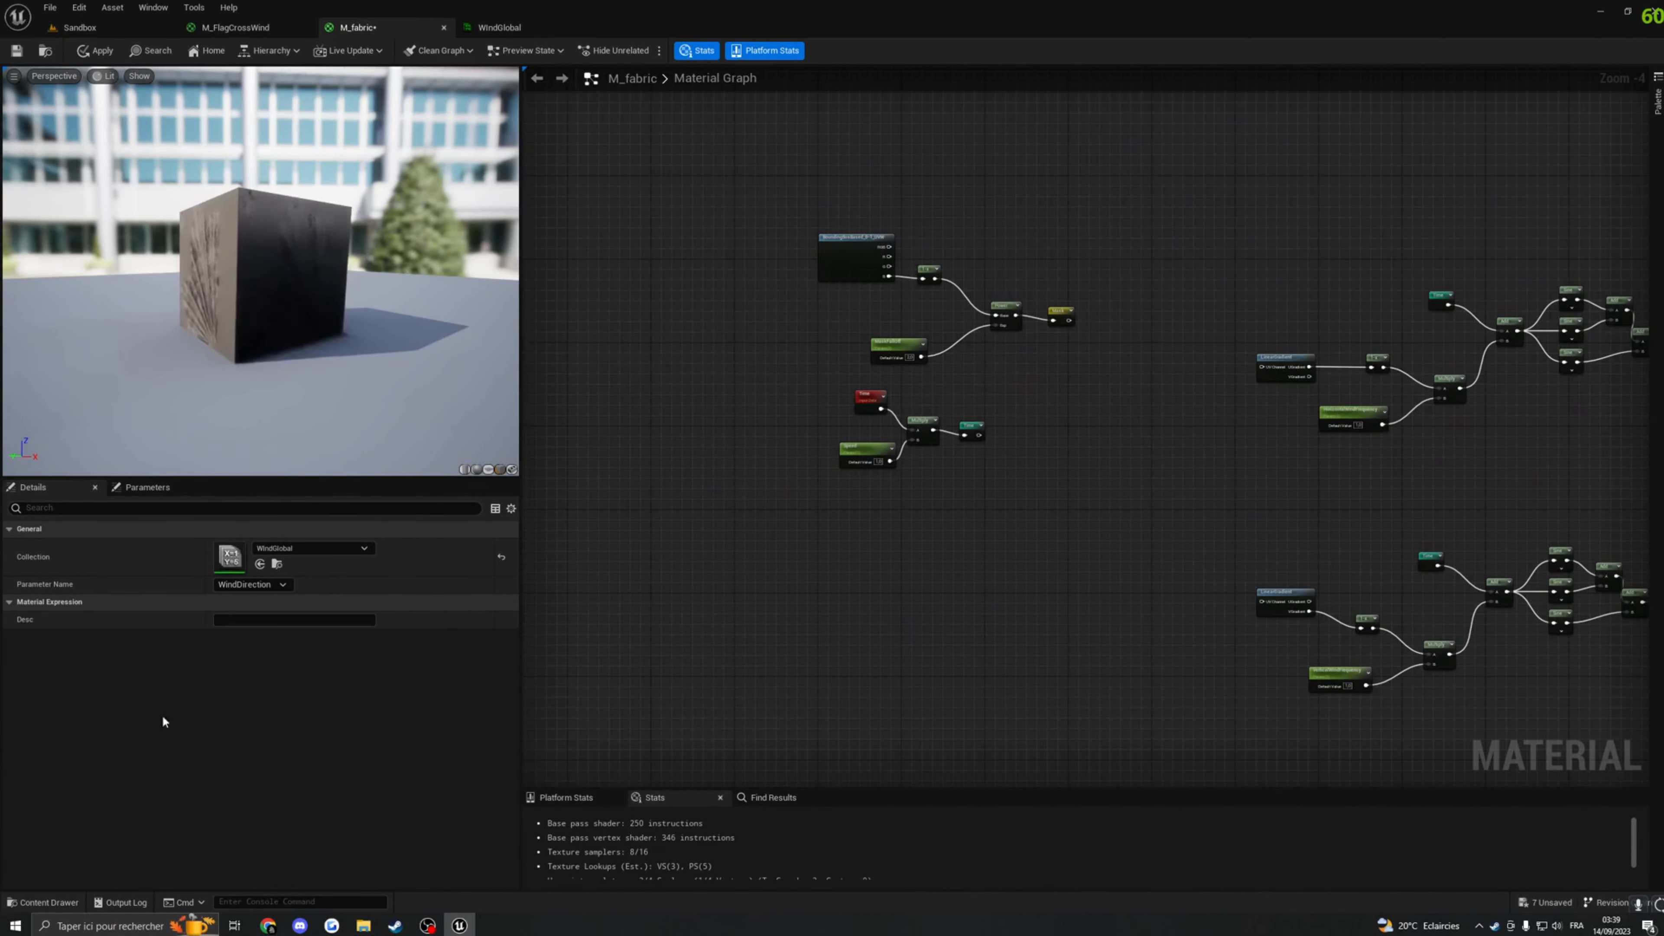
pyautogui.click(43, 902)
pyautogui.moveTo(888, 793); pyautogui.dragTo(871, 490)
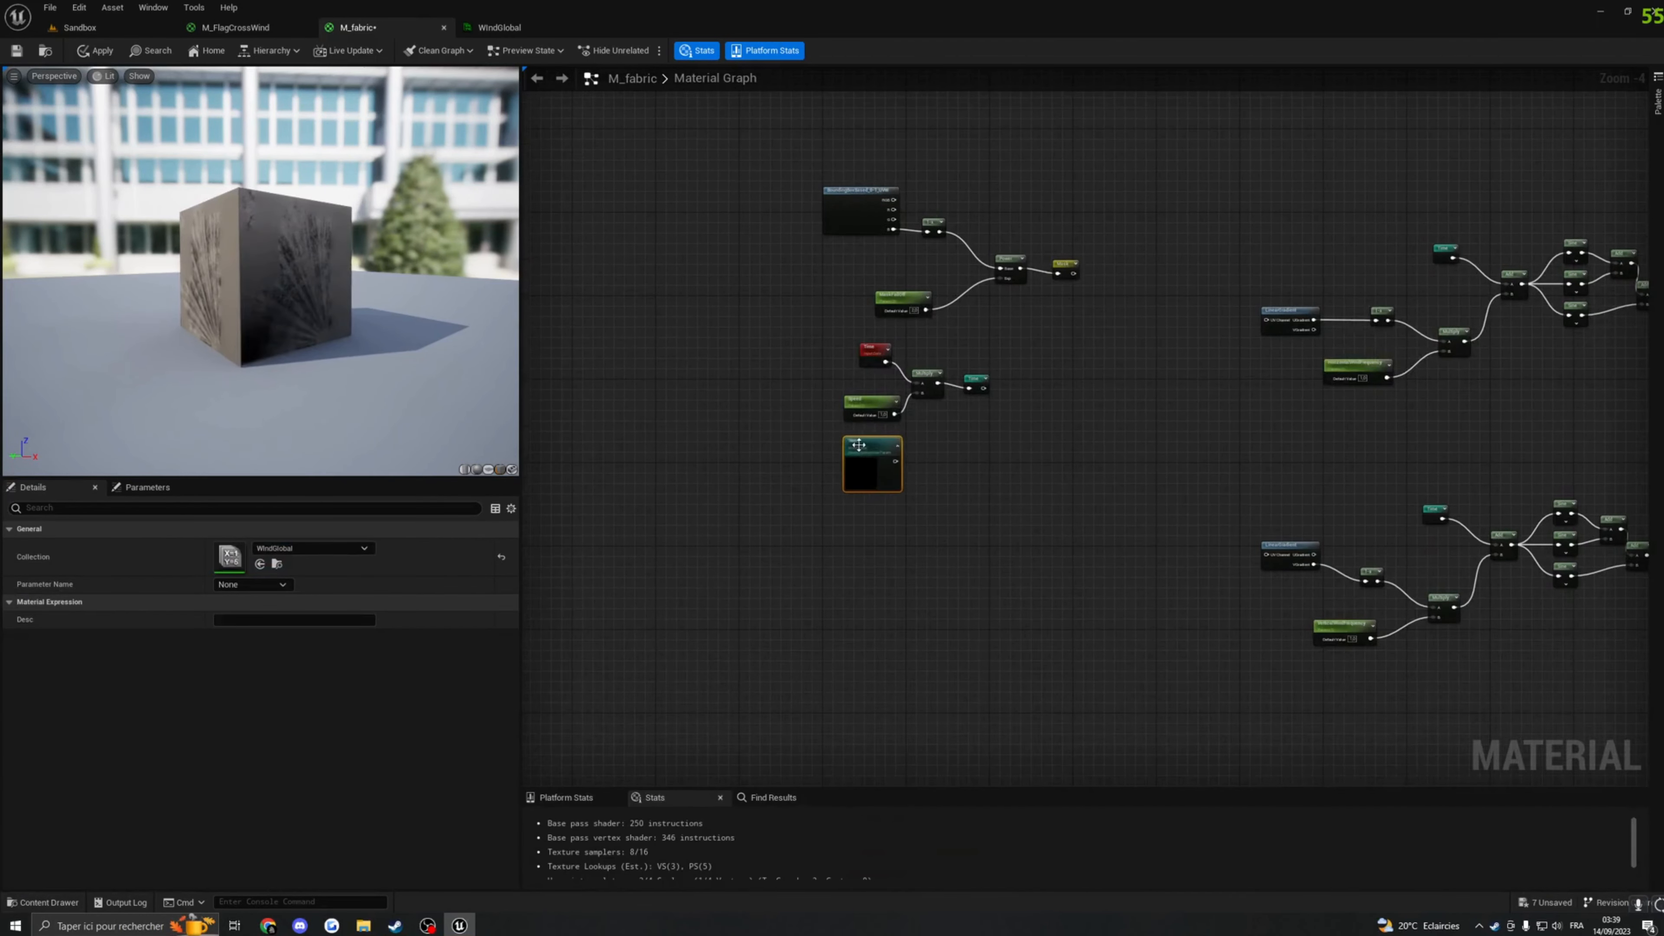
pyautogui.click(282, 584)
pyautogui.click(237, 607)
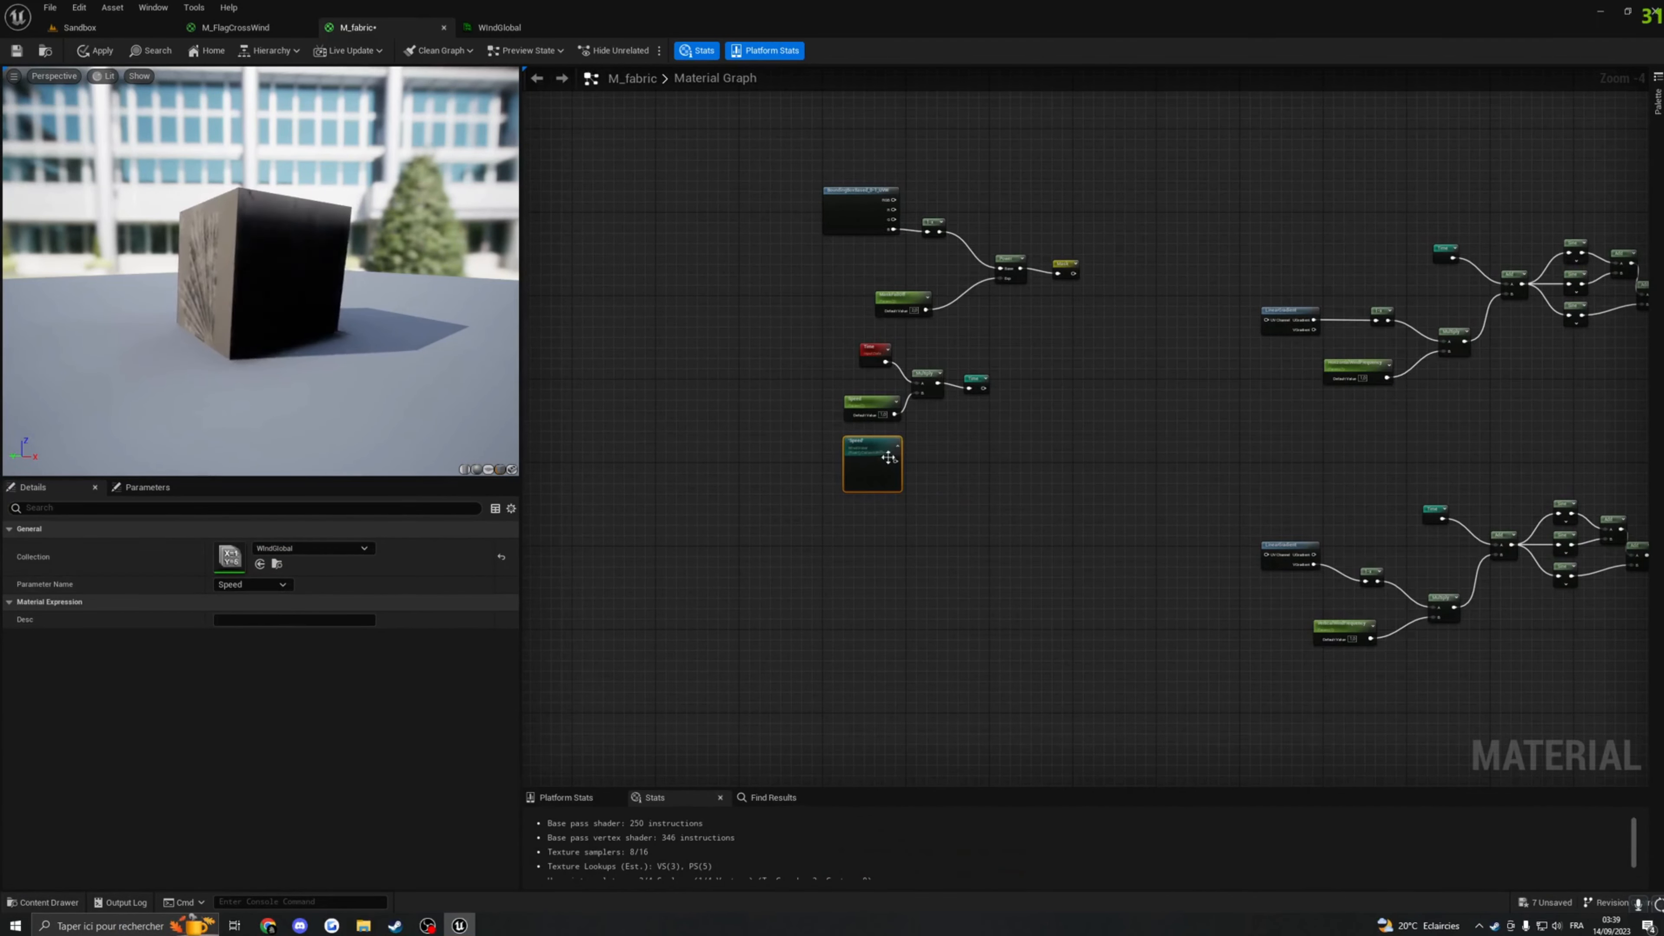
pyautogui.moveTo(894, 461); pyautogui.dragTo(918, 395)
# Step: Add another WindGlobal collection parameter node near the final Multiply and connect it to that Multiply's B input
pyautogui.moveTo(1039, 440); pyautogui.dragTo(724, 430, button='right')
pyautogui.moveTo(983, 459); pyautogui.dragTo(698, 564, button='right')
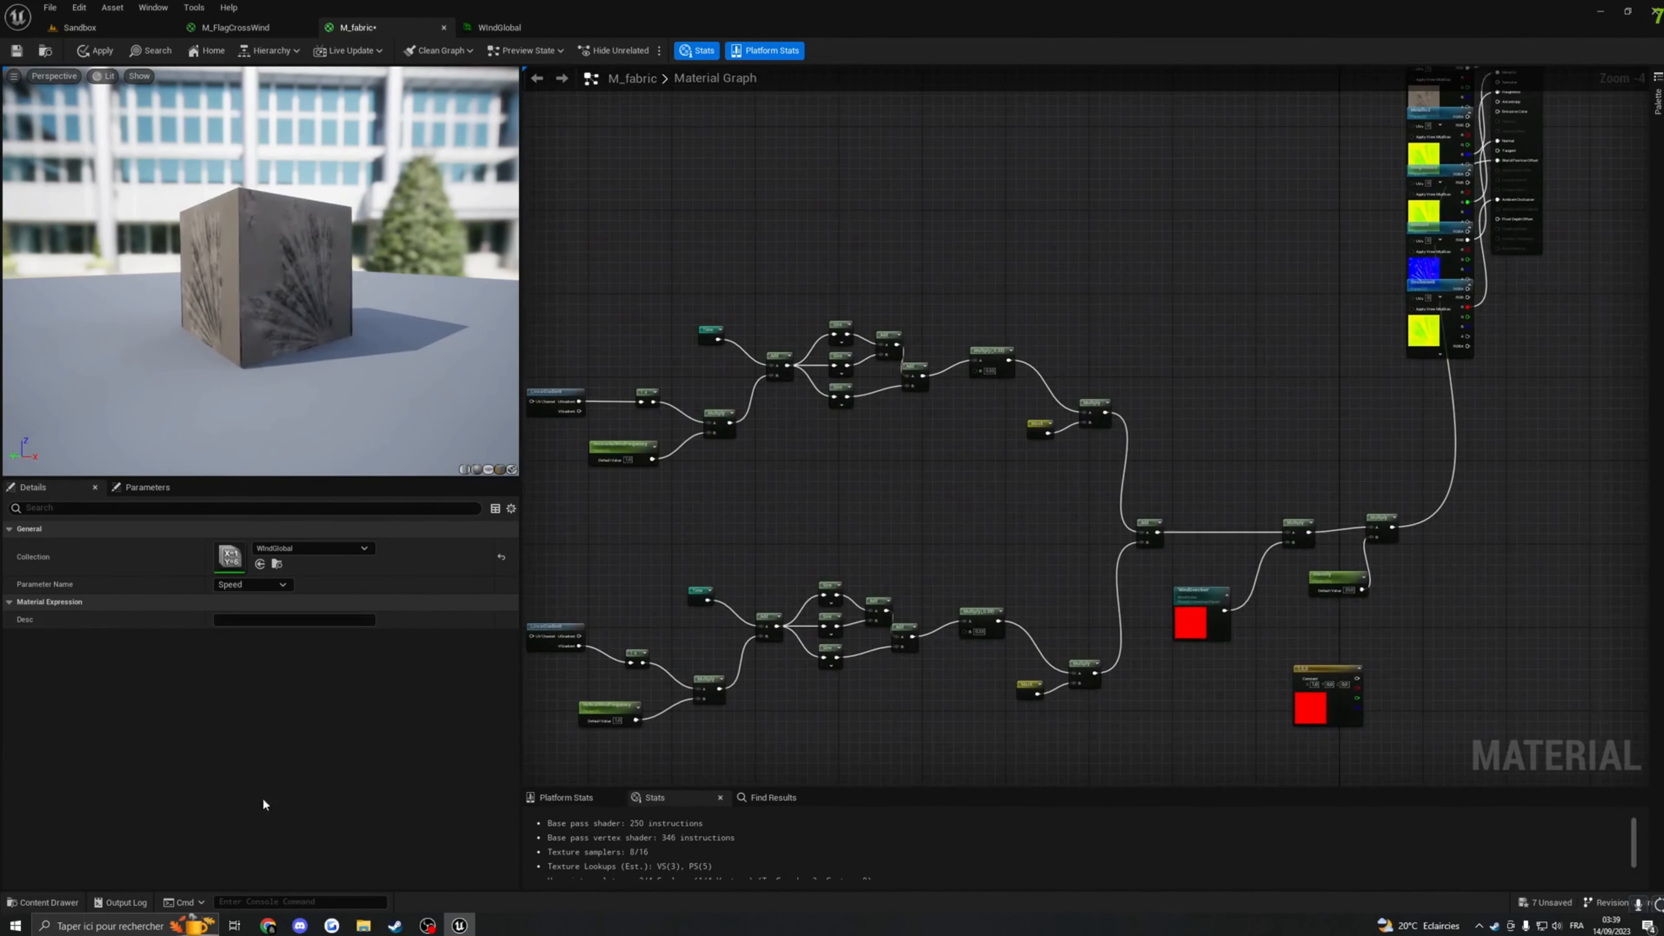
pyautogui.click(42, 902)
pyautogui.moveTo(889, 793); pyautogui.dragTo(1433, 555)
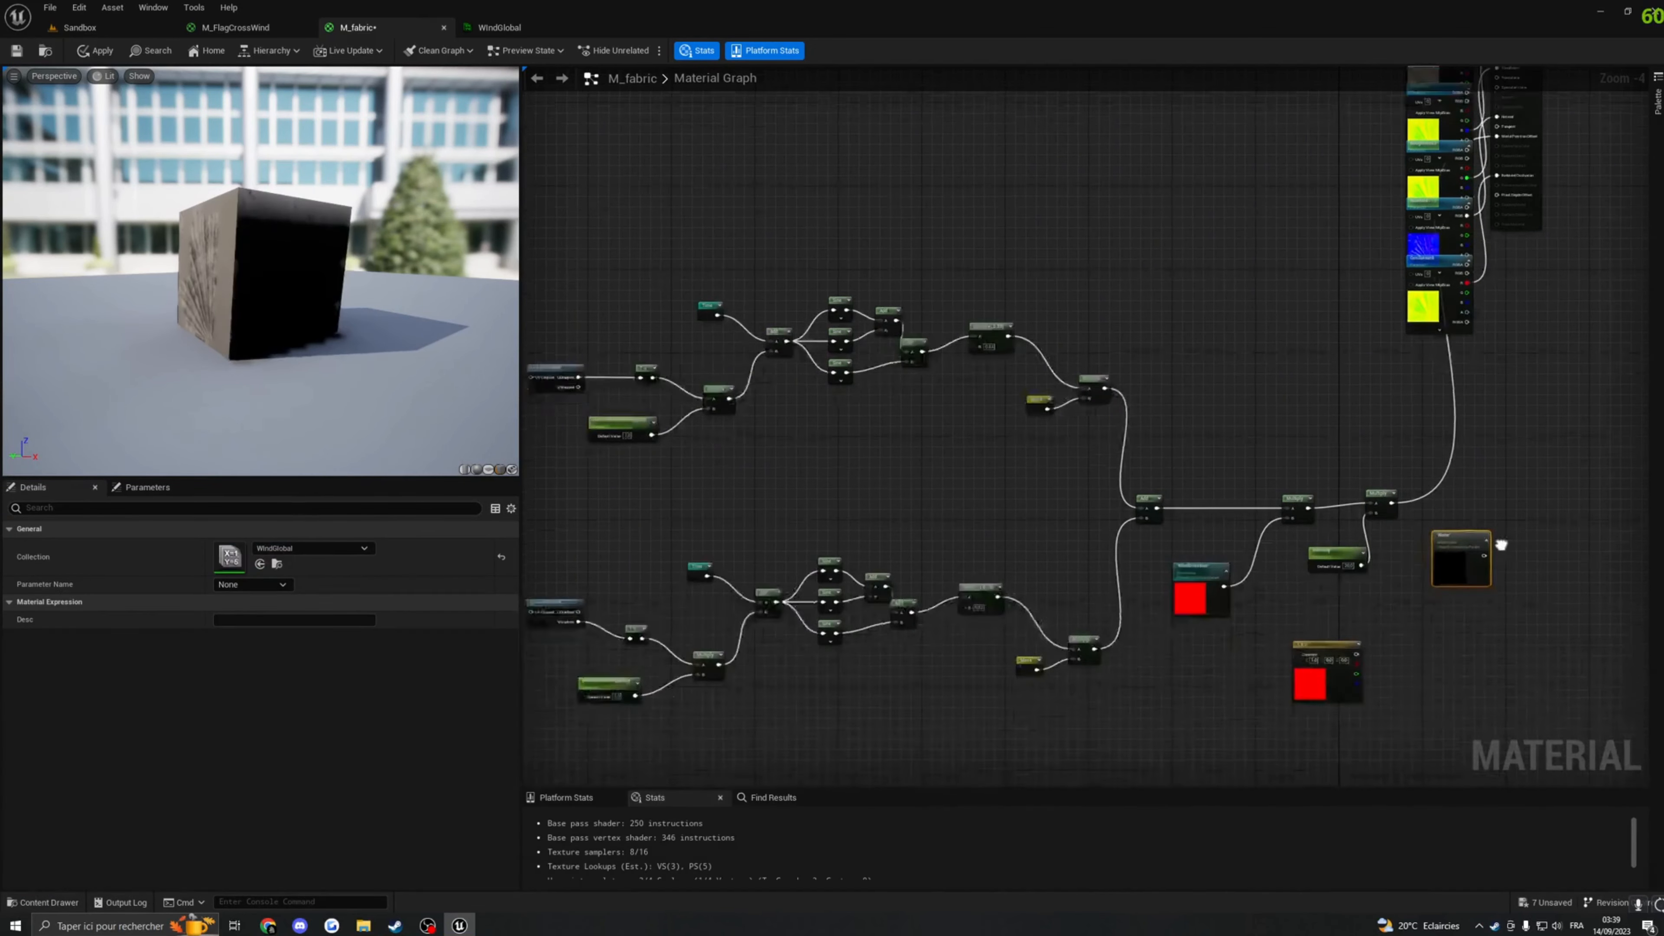
pyautogui.moveTo(1501, 545); pyautogui.dragTo(1380, 395, button='right')
pyautogui.moveTo(1325, 392); pyautogui.dragTo(1256, 365)
# Step: Set the new collection node's parameter to Intensity, place it under the old Intensity parameter, and save M_fabric
pyautogui.click(280, 585)
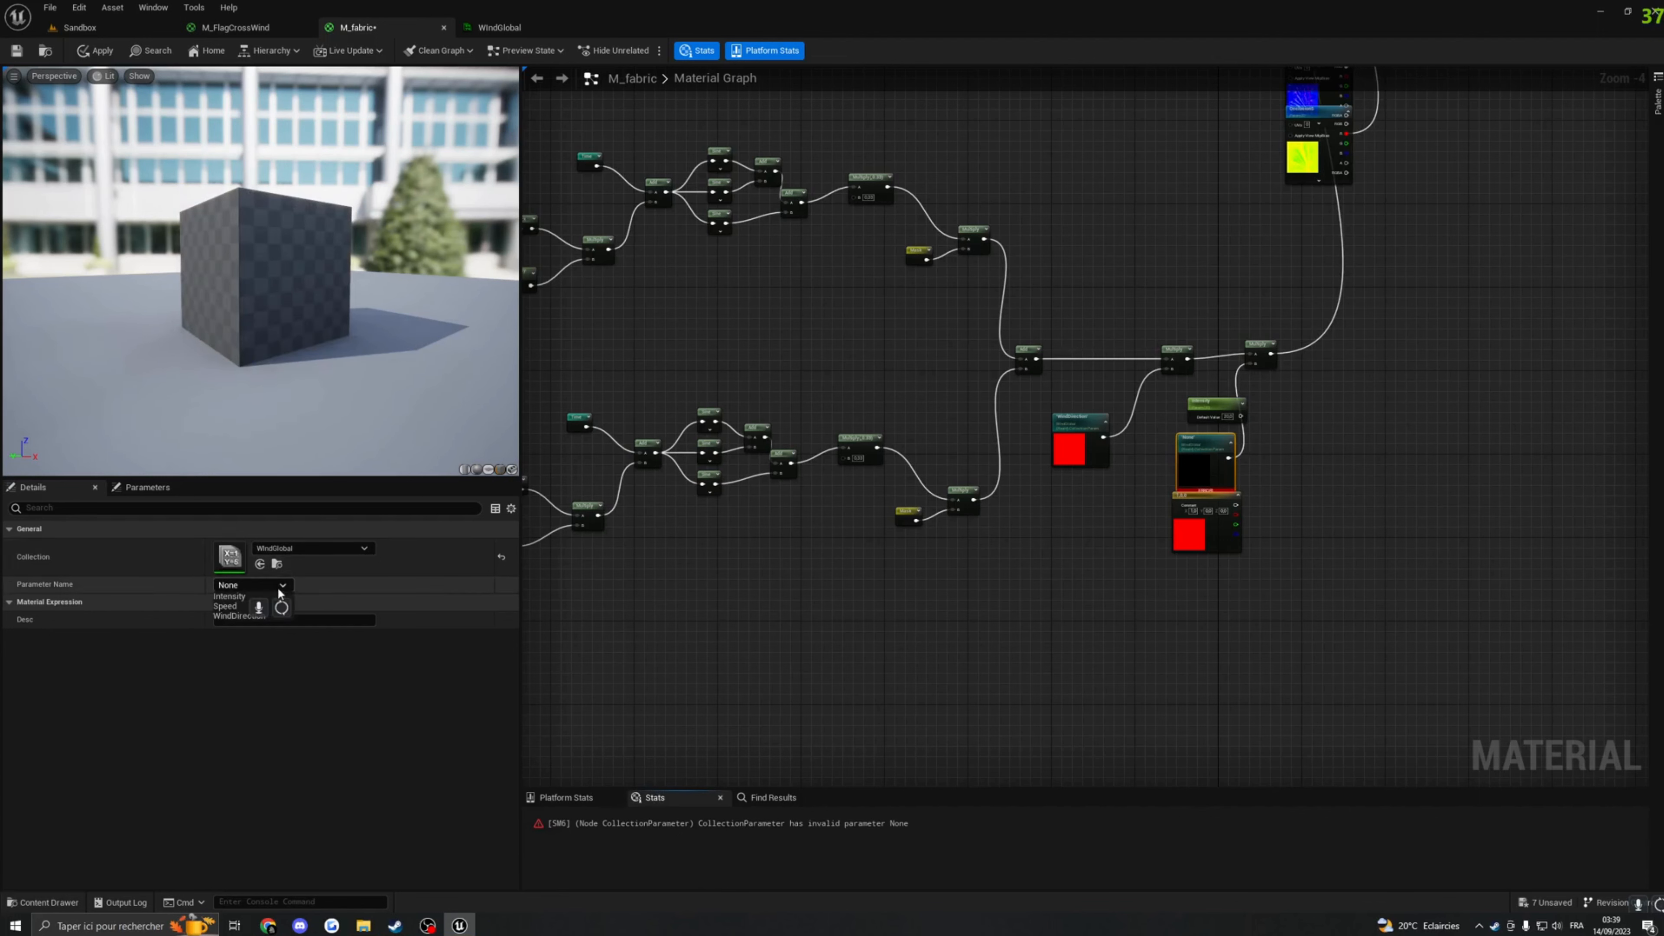
pyautogui.click(229, 596)
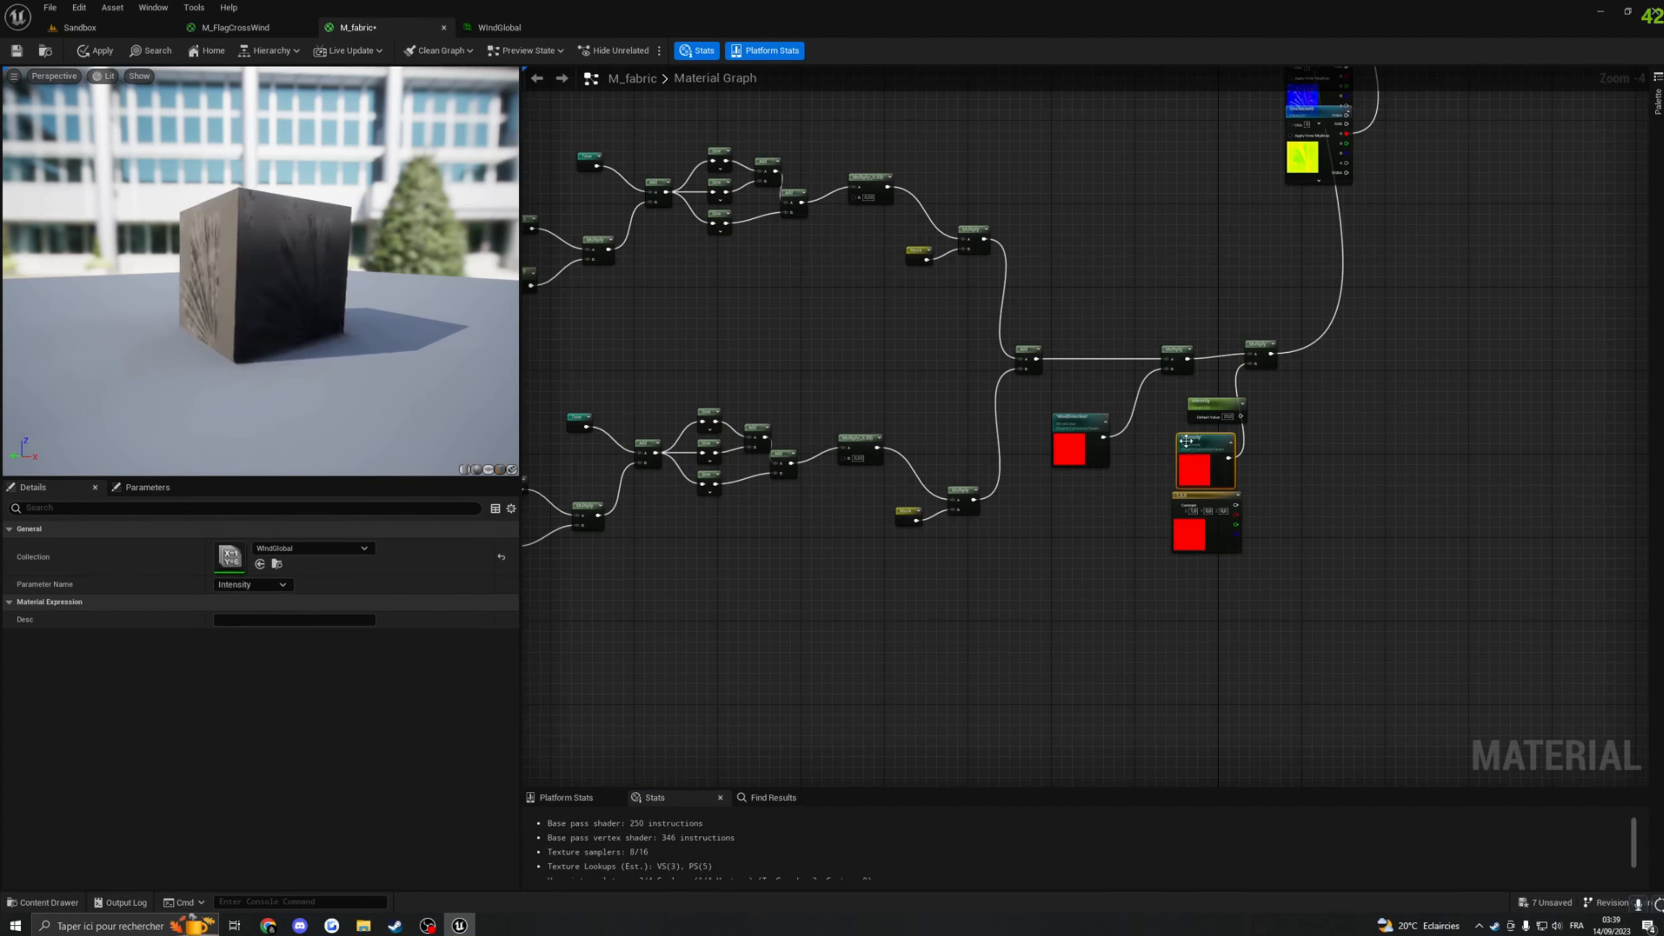
pyautogui.moveTo(1187, 441); pyautogui.dragTo(1192, 432)
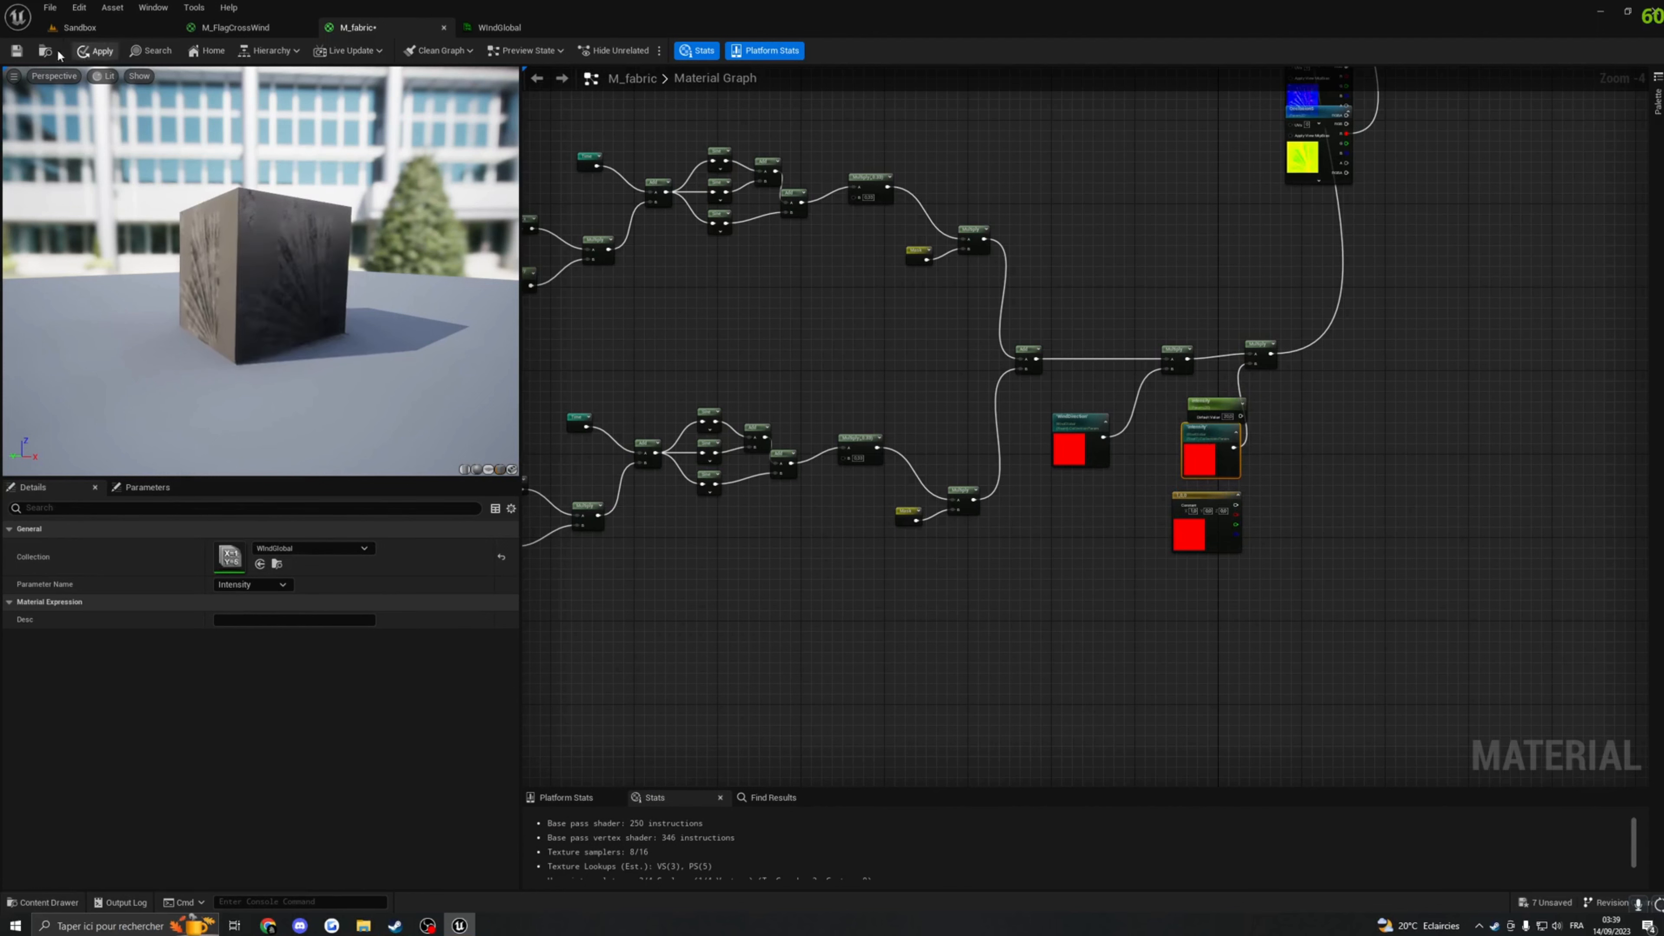
pyautogui.hotkey('ctrl', 's')
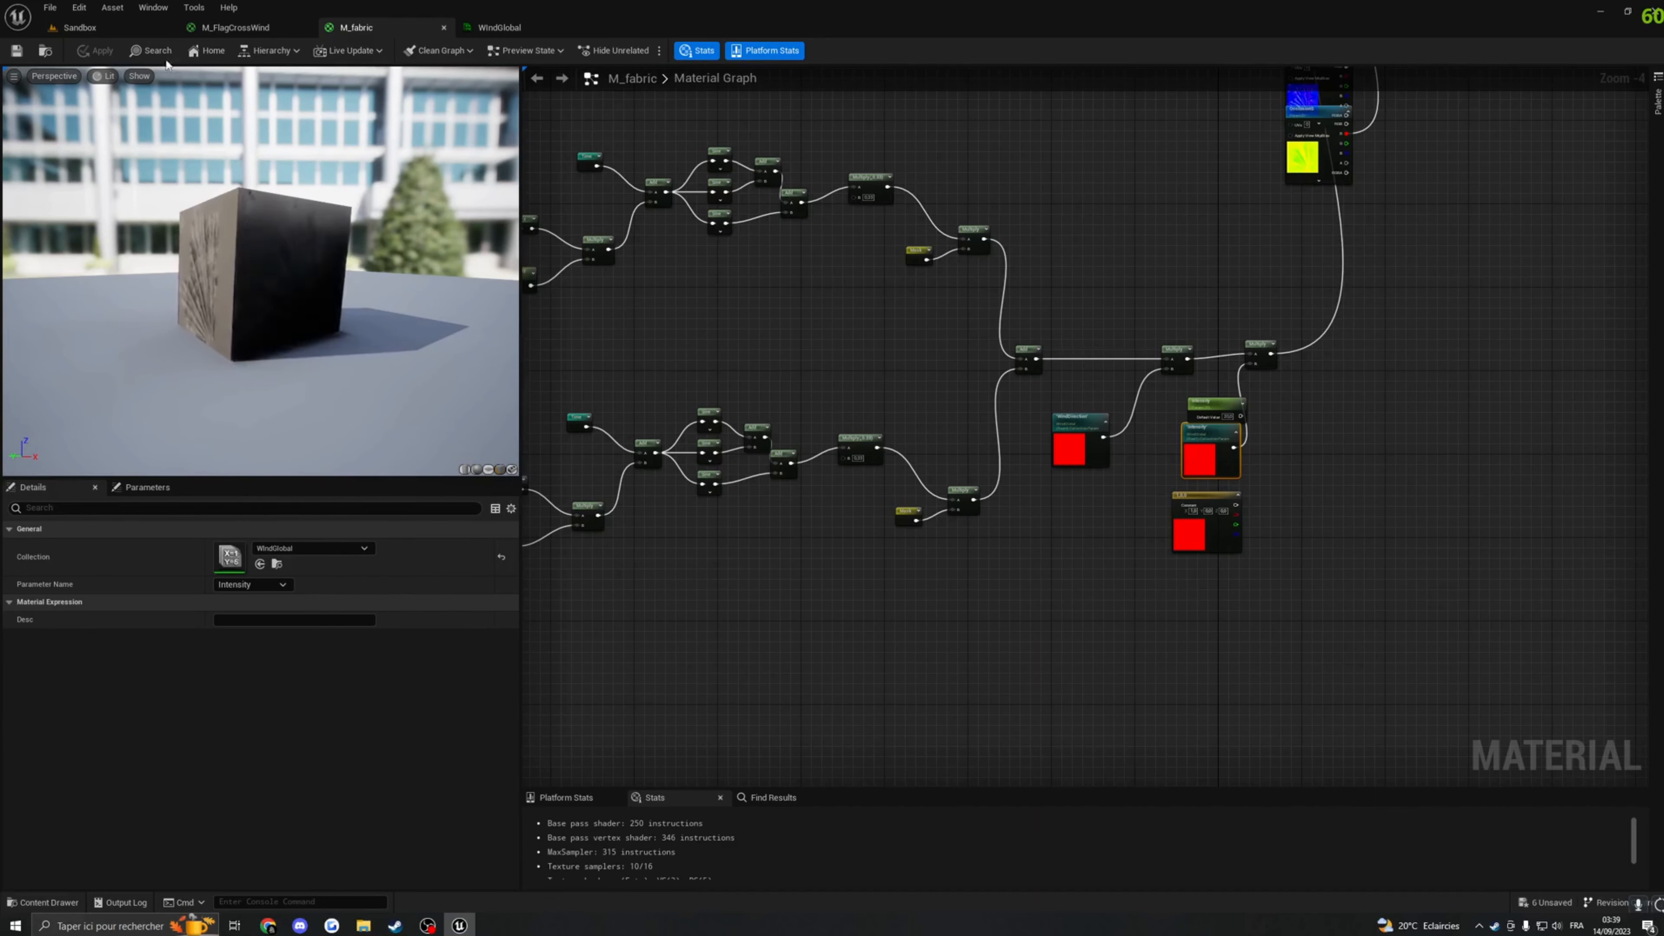
# Step: Examine the WindDirection and Intensity collection nodes and their connections to the final Multiply nodes in M_fabric
pyautogui.moveTo(988, 260); pyautogui.dragTo(901, 260, button='right')
pyautogui.click(43, 902)
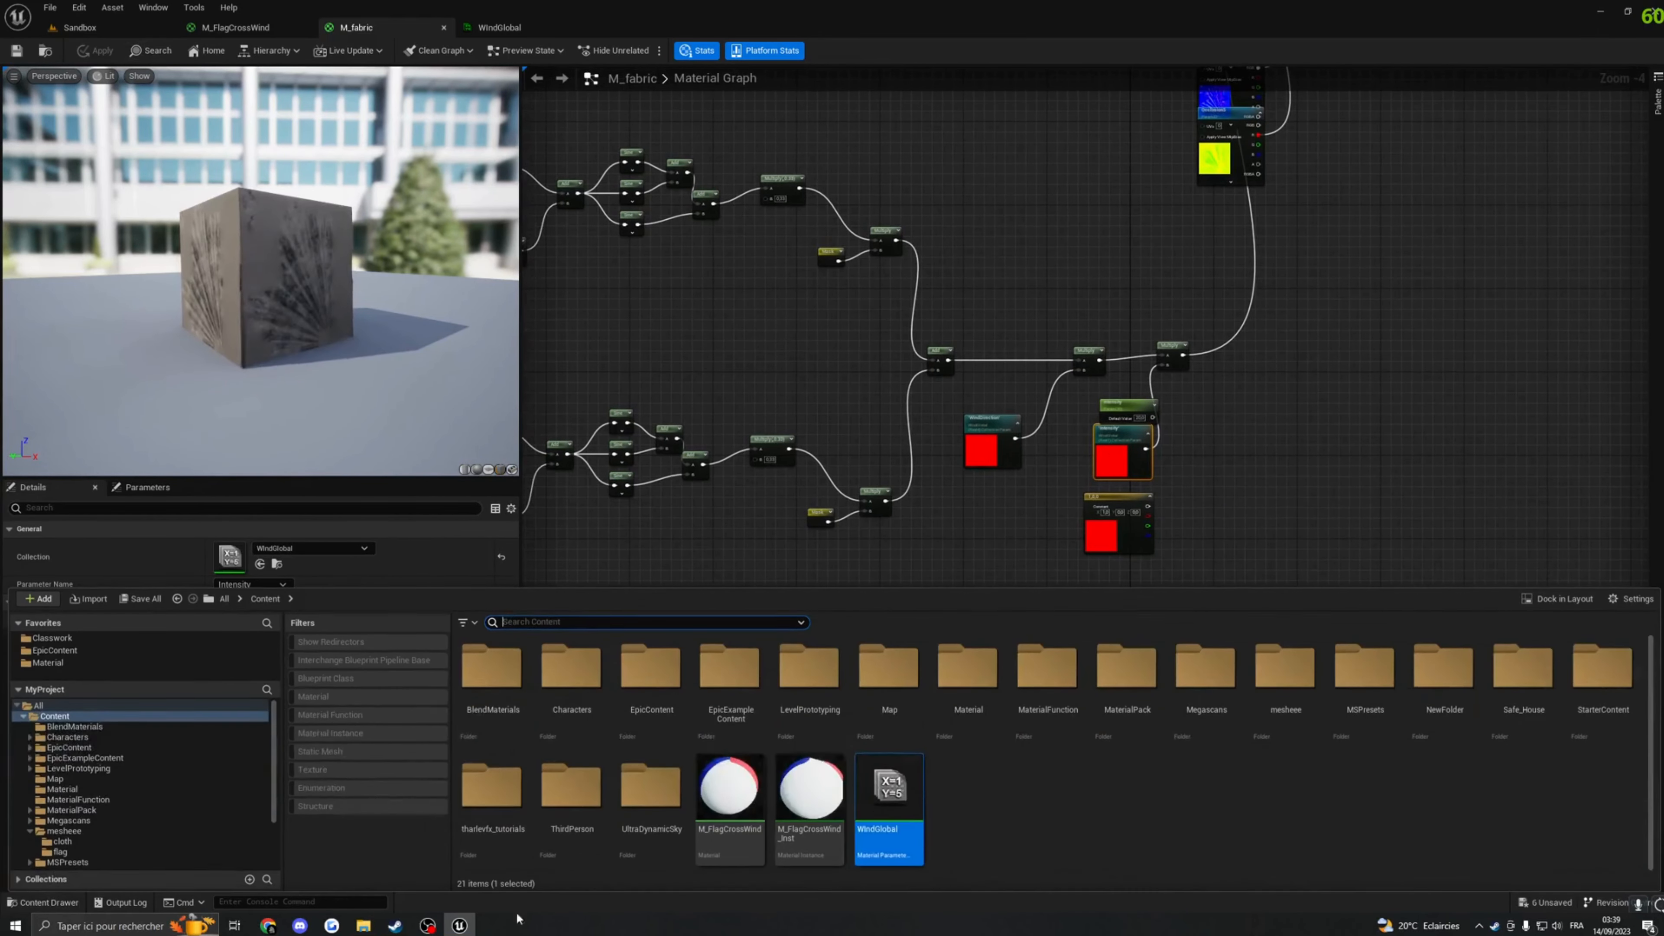
pyautogui.moveTo(1060, 351); pyautogui.dragTo(1007, 320, button='right')
pyautogui.scroll(4, 1001, 446)
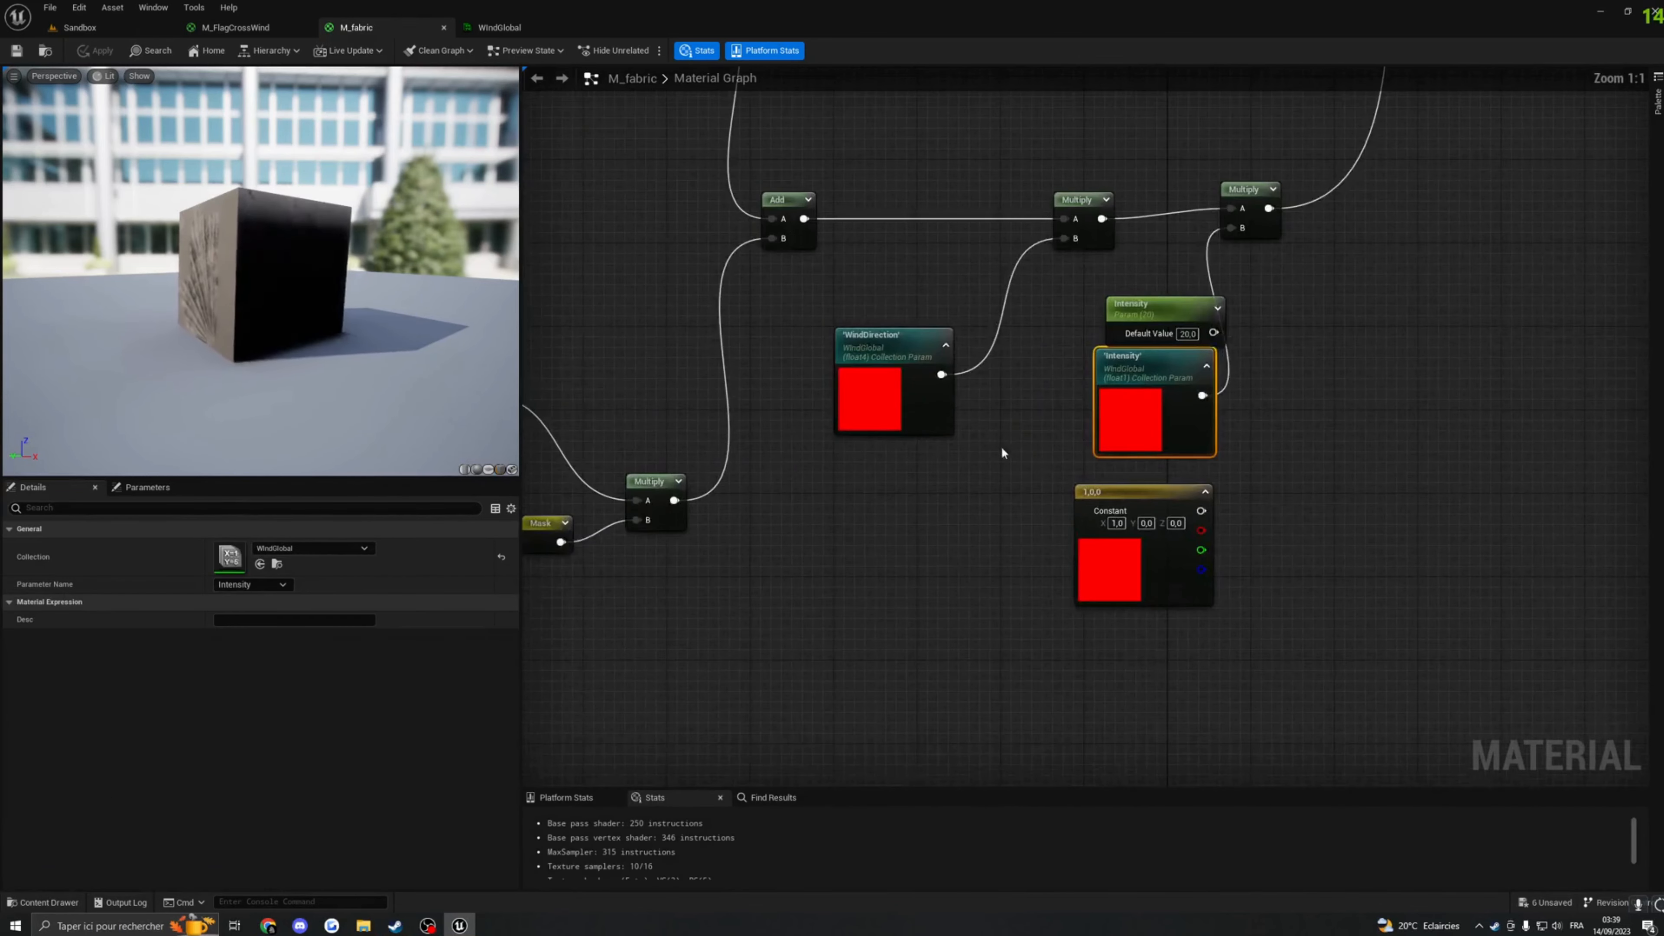
pyautogui.moveTo(1001, 446); pyautogui.dragTo(1019, 514, button='right')
pyautogui.moveTo(908, 413)
pyautogui.mouseDown()
pyautogui.moveTo(961, 445)
pyautogui.moveTo(910, 425)
pyautogui.mouseUp()
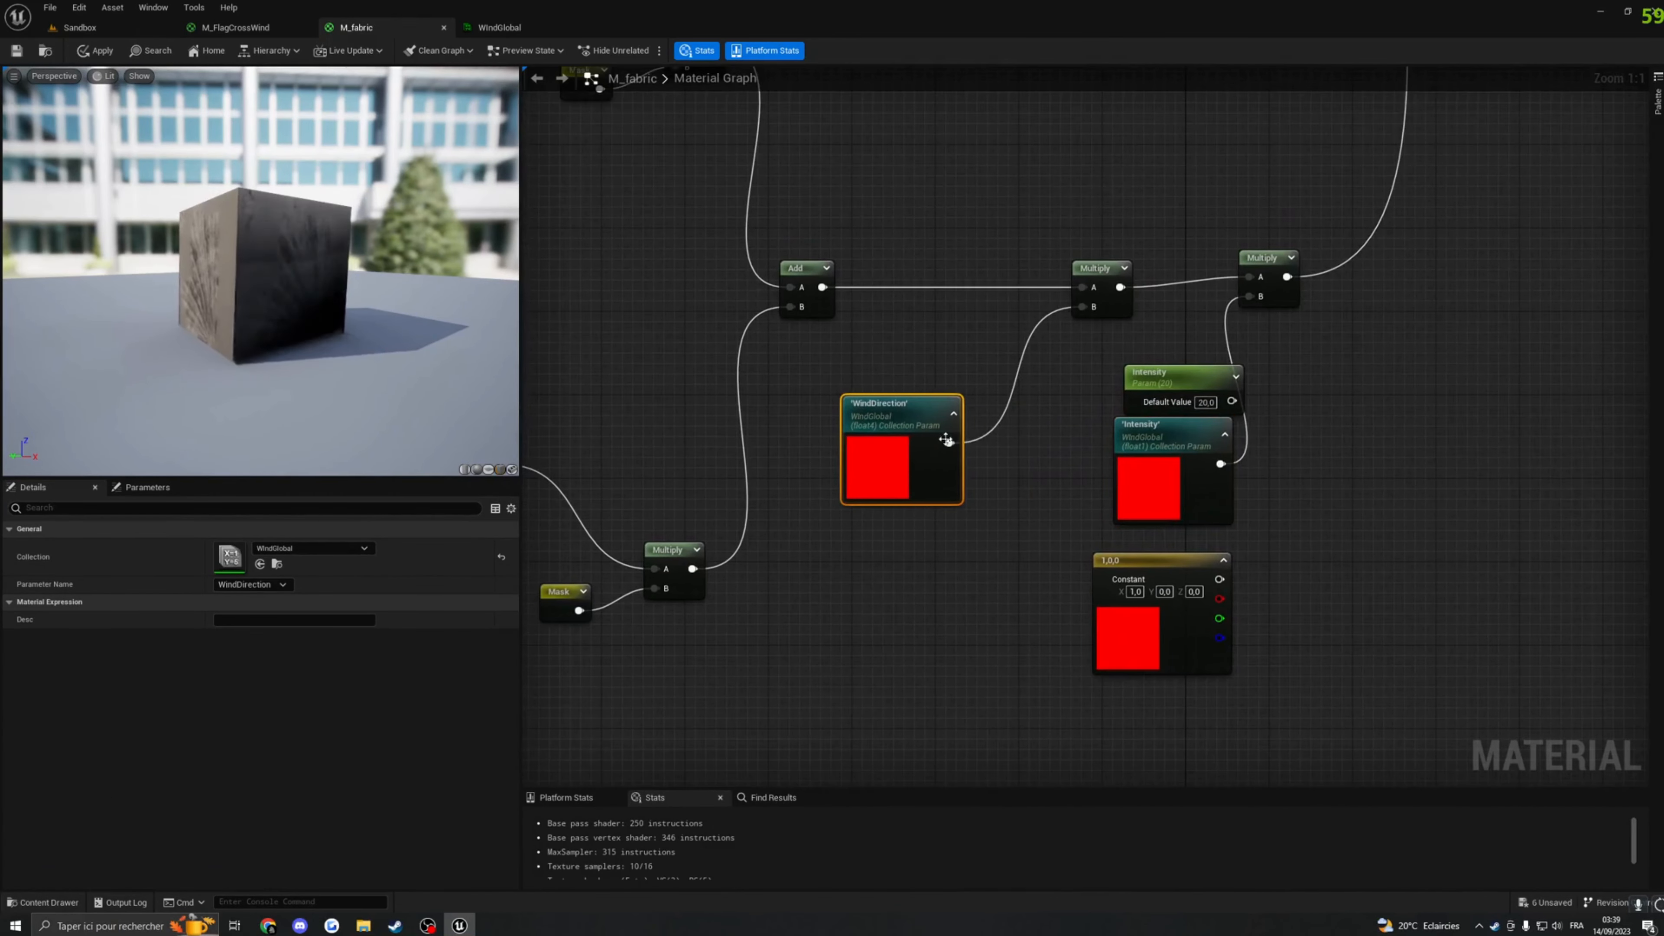
pyautogui.moveTo(897, 421); pyautogui.dragTo(861, 464, button='right')
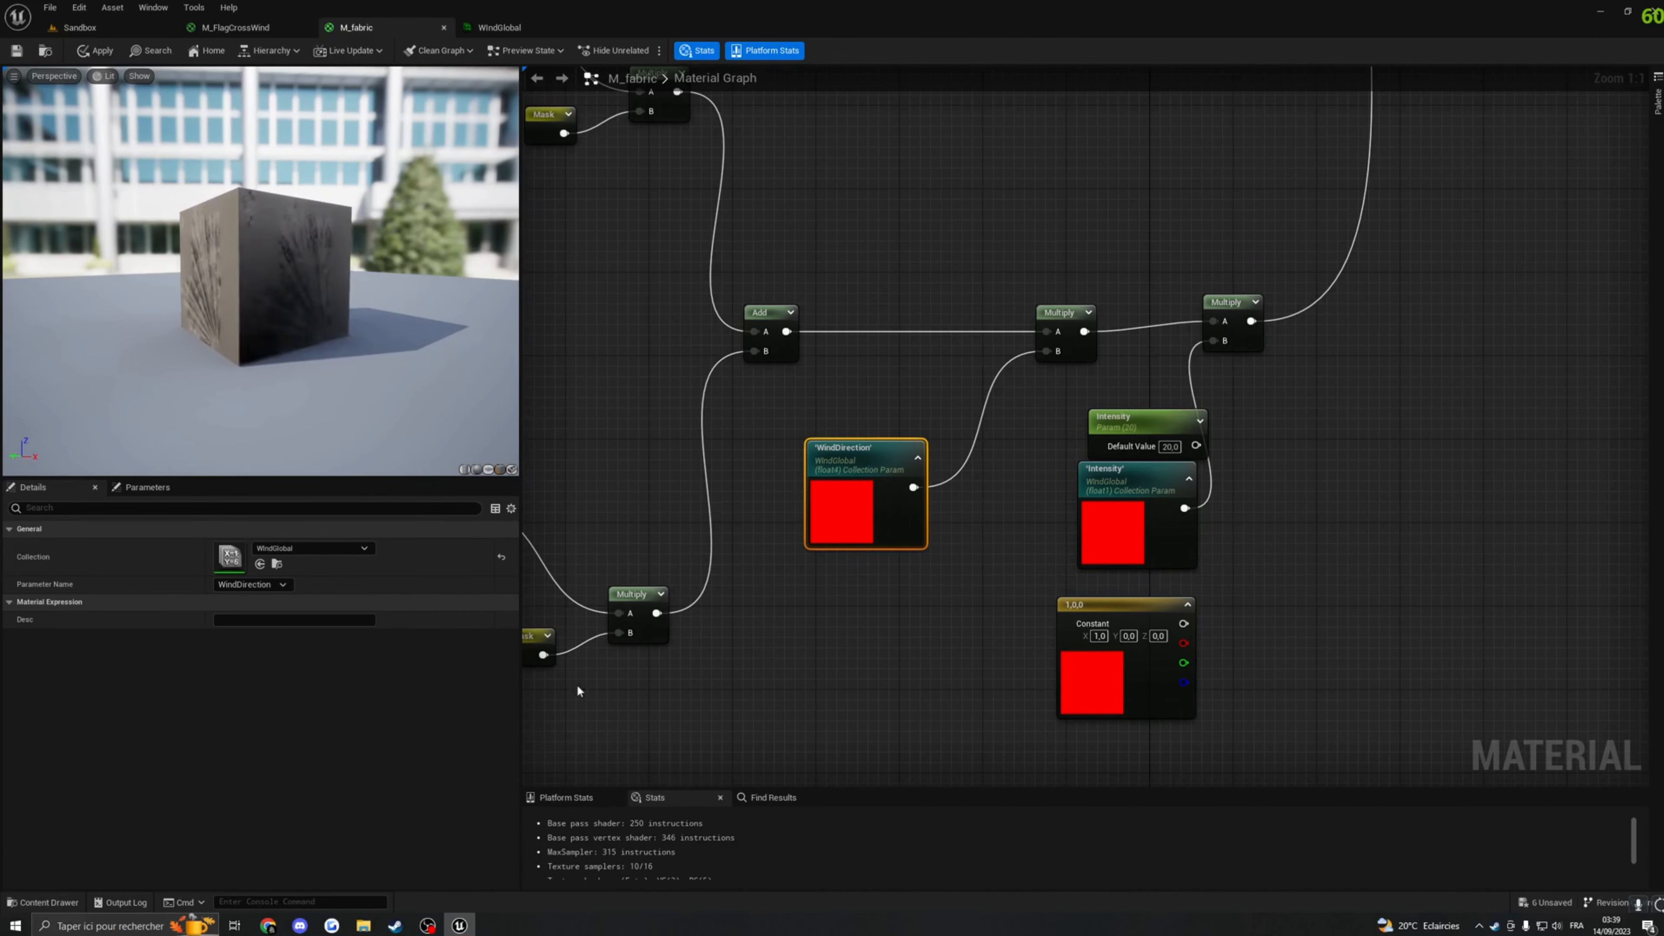
pyautogui.click(47, 902)
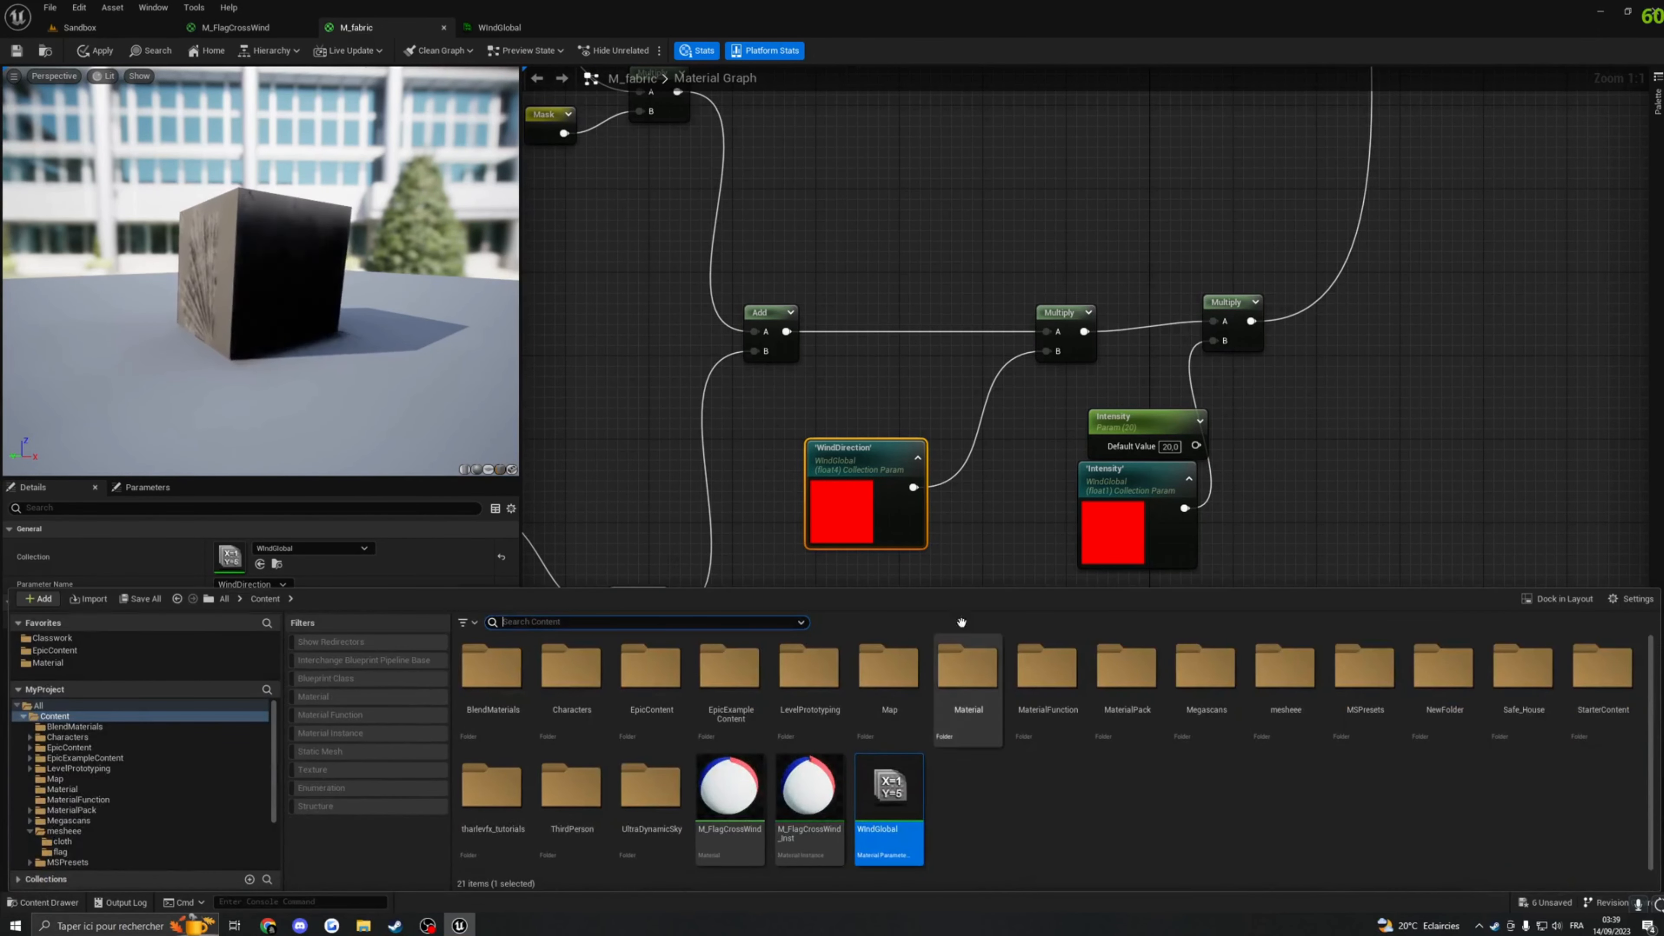
# Step: Review the parameters in the WindGlobal collection and view the hanging cloth in the Sandbox level
pyautogui.click(511, 28)
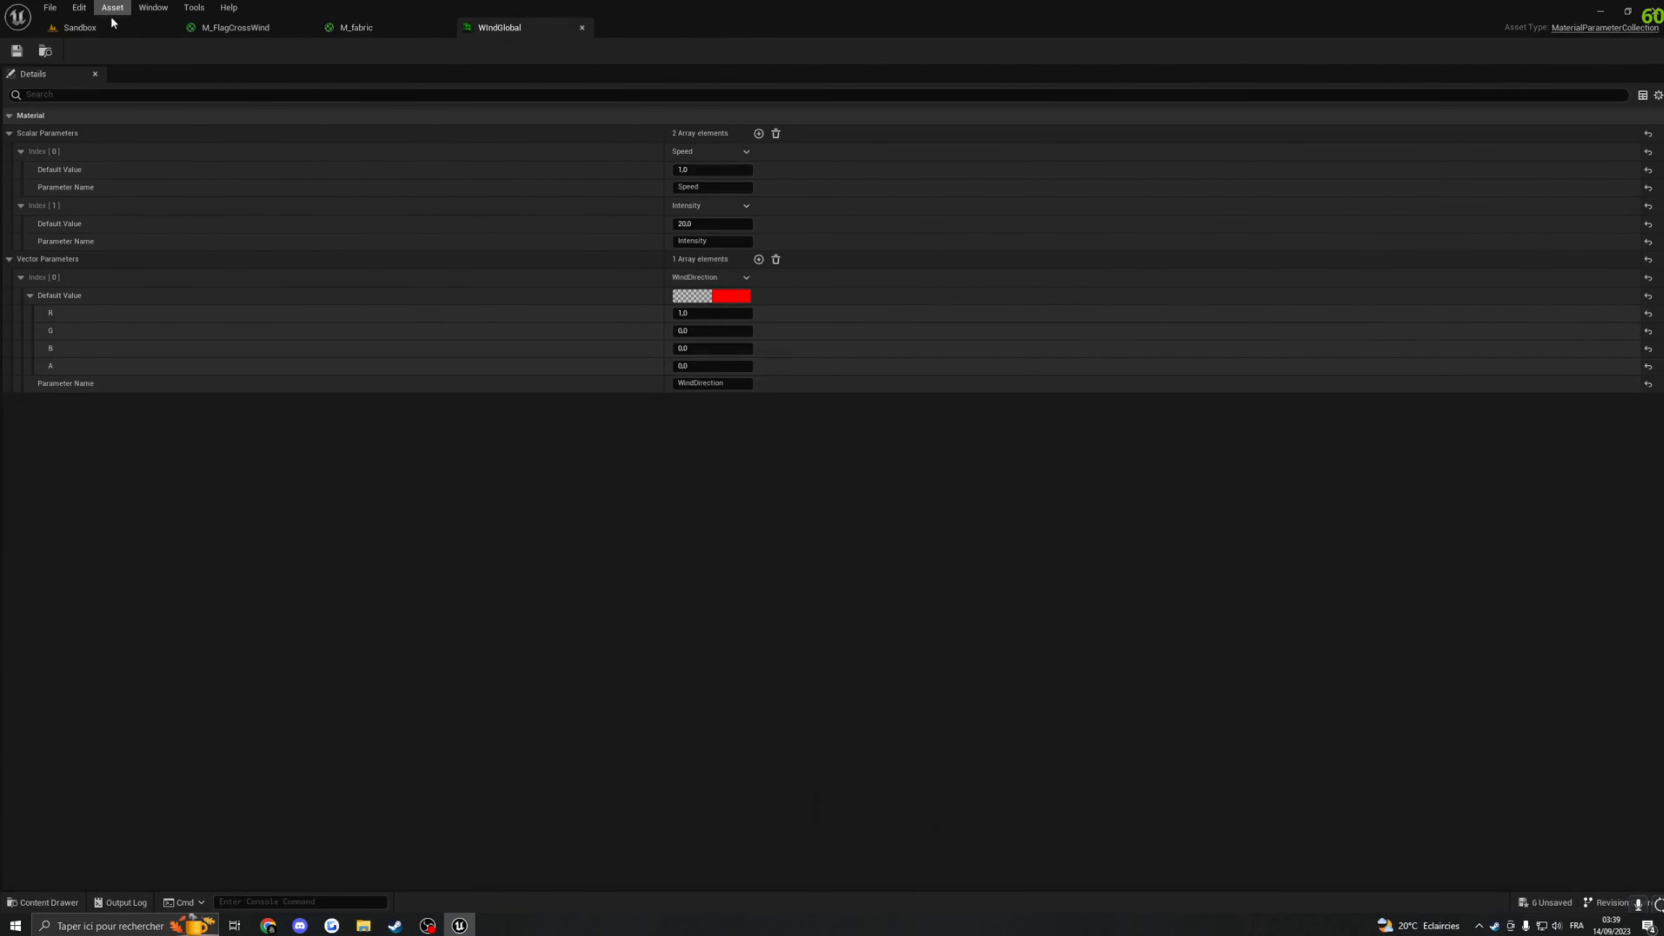
pyautogui.click(80, 28)
pyautogui.moveTo(855, 210)
pyautogui.mouseDown(button='right')
pyautogui.moveTo(986, 210)
pyautogui.moveTo(855, 210)
pyautogui.mouseUp(button='right')
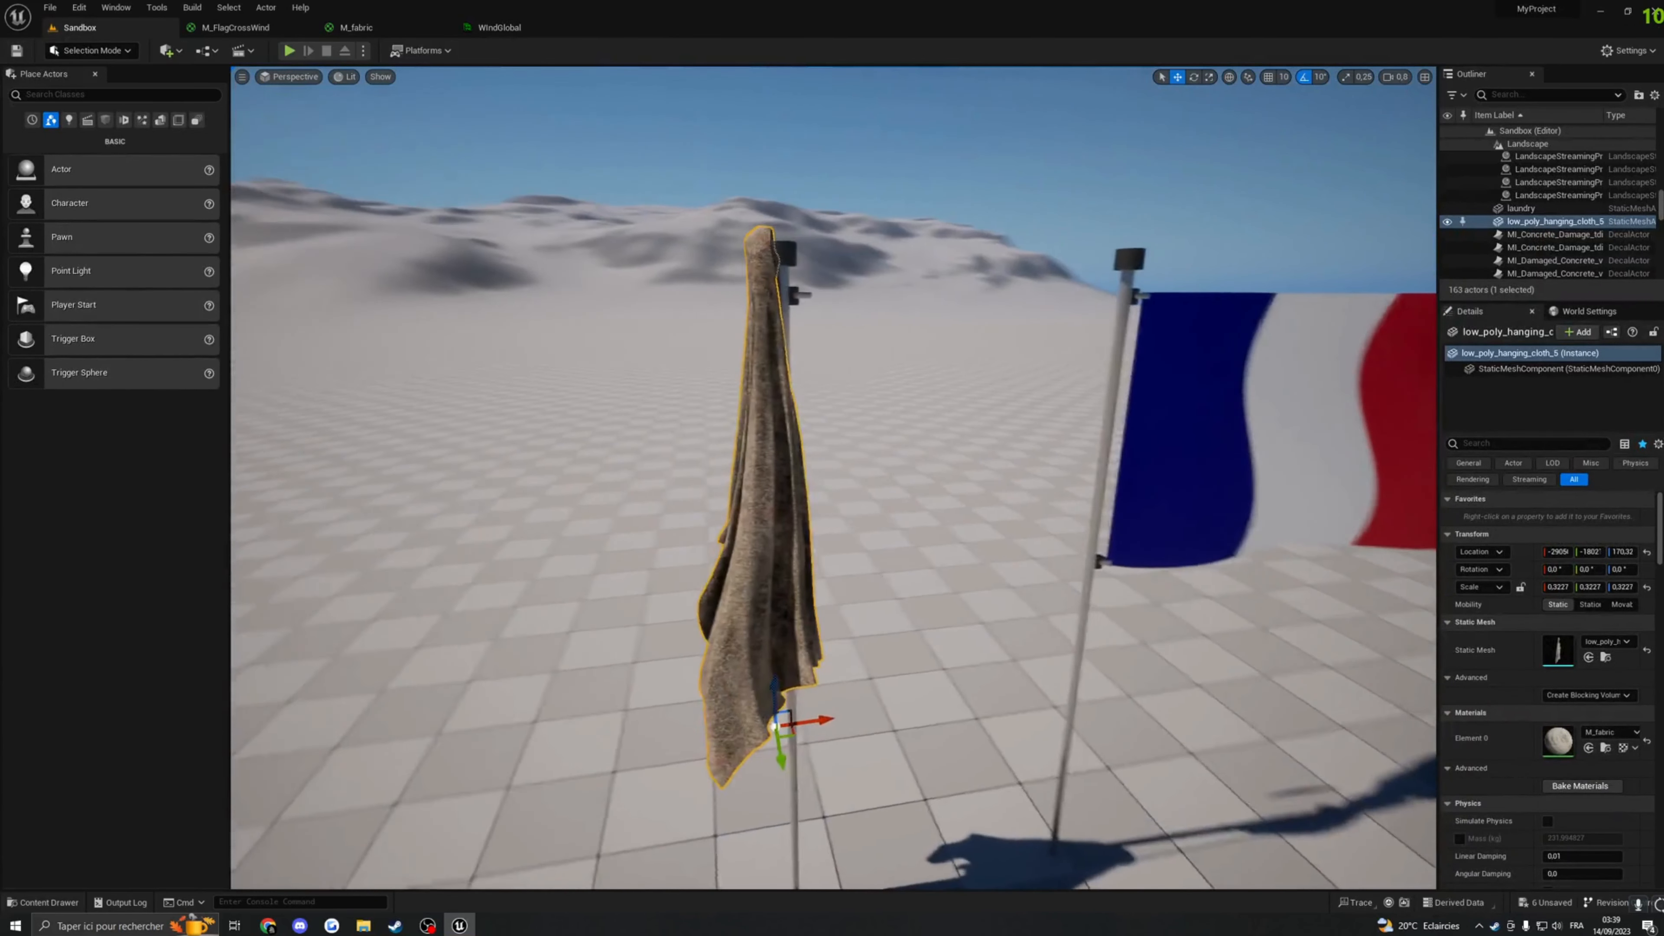